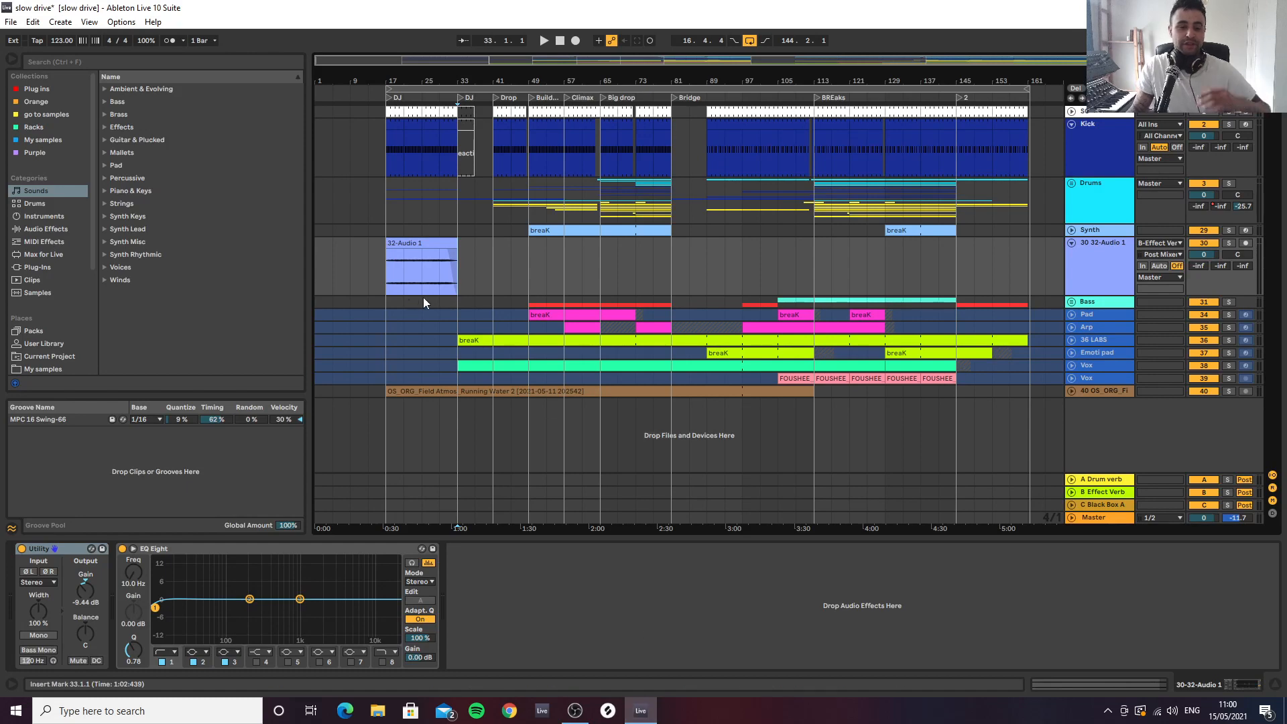
# Unfreeze the Pad track and all frozen tracks from Arp through the lower Vox track
pyautogui.click(388, 272)
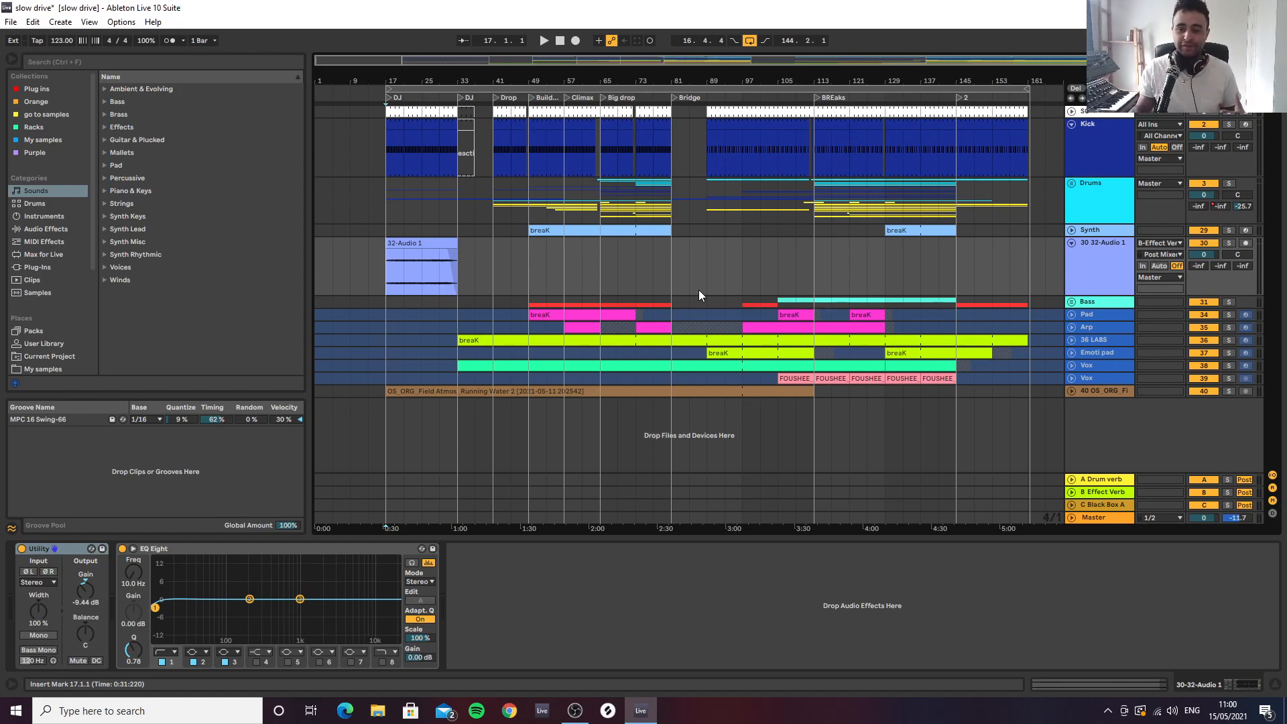
pyautogui.rightClick(1101, 315)
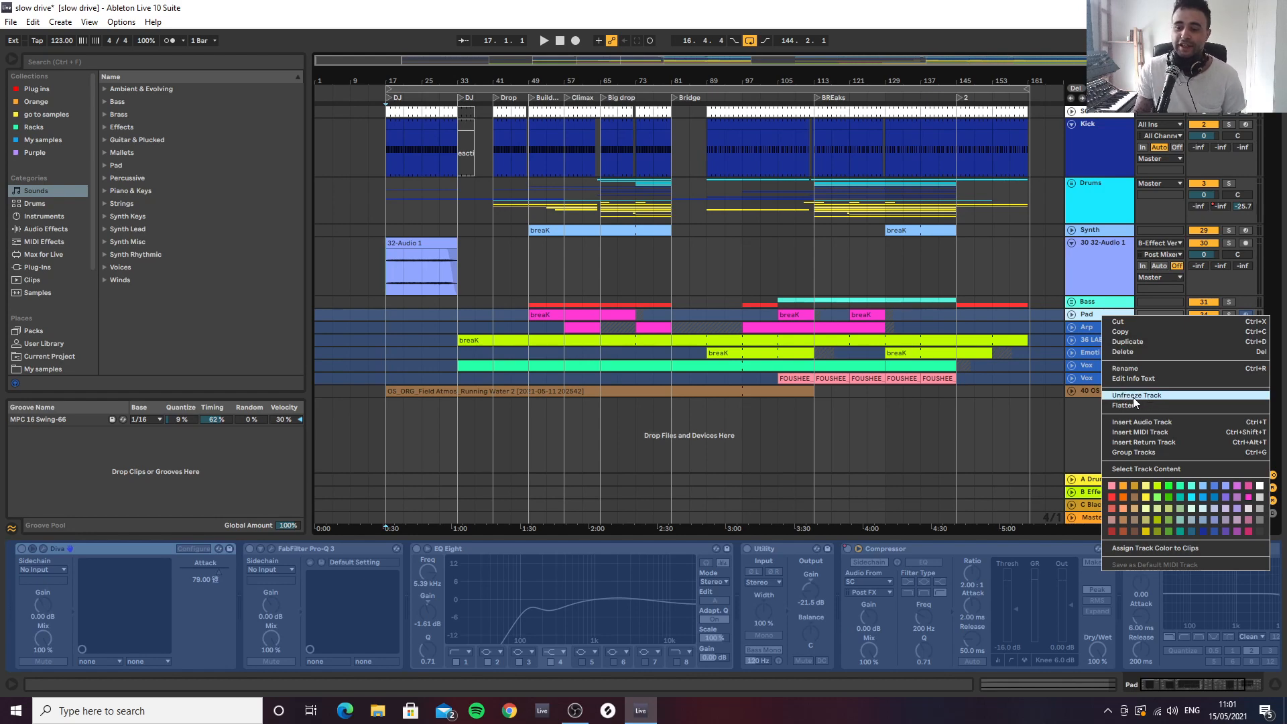
pyautogui.click(1107, 343)
pyautogui.rightClick(1099, 327)
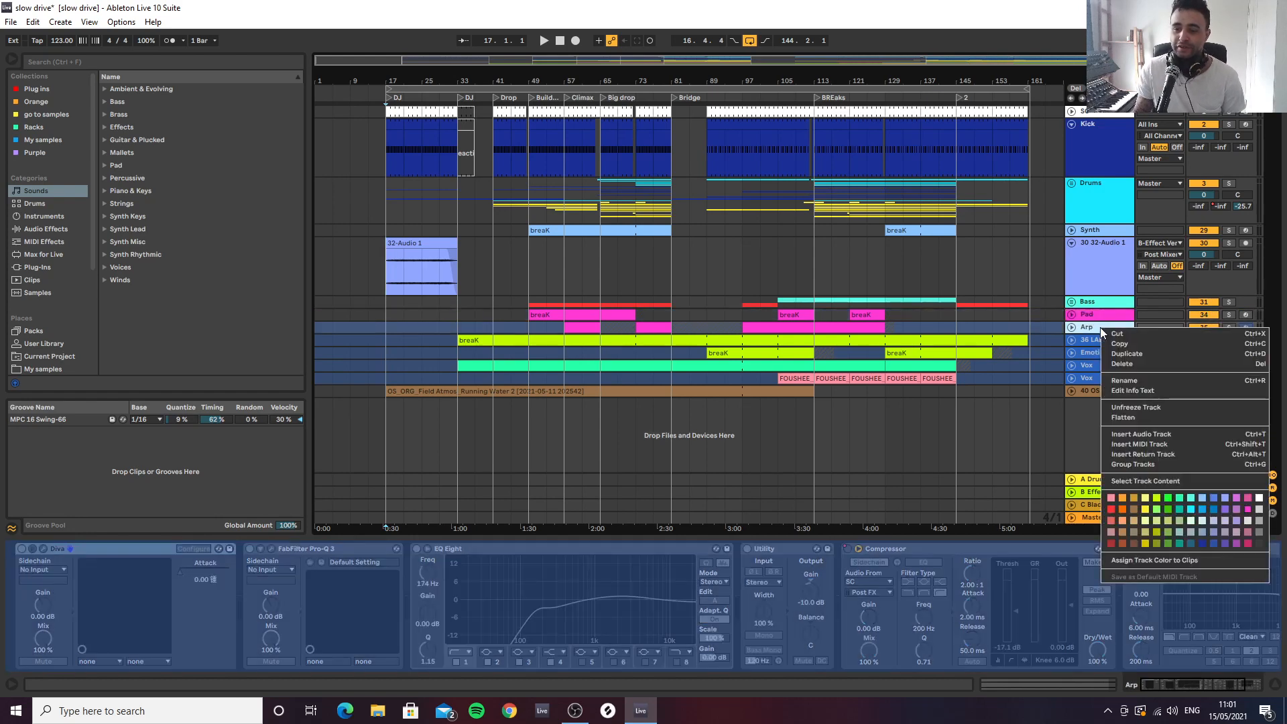
pyautogui.click(1081, 333)
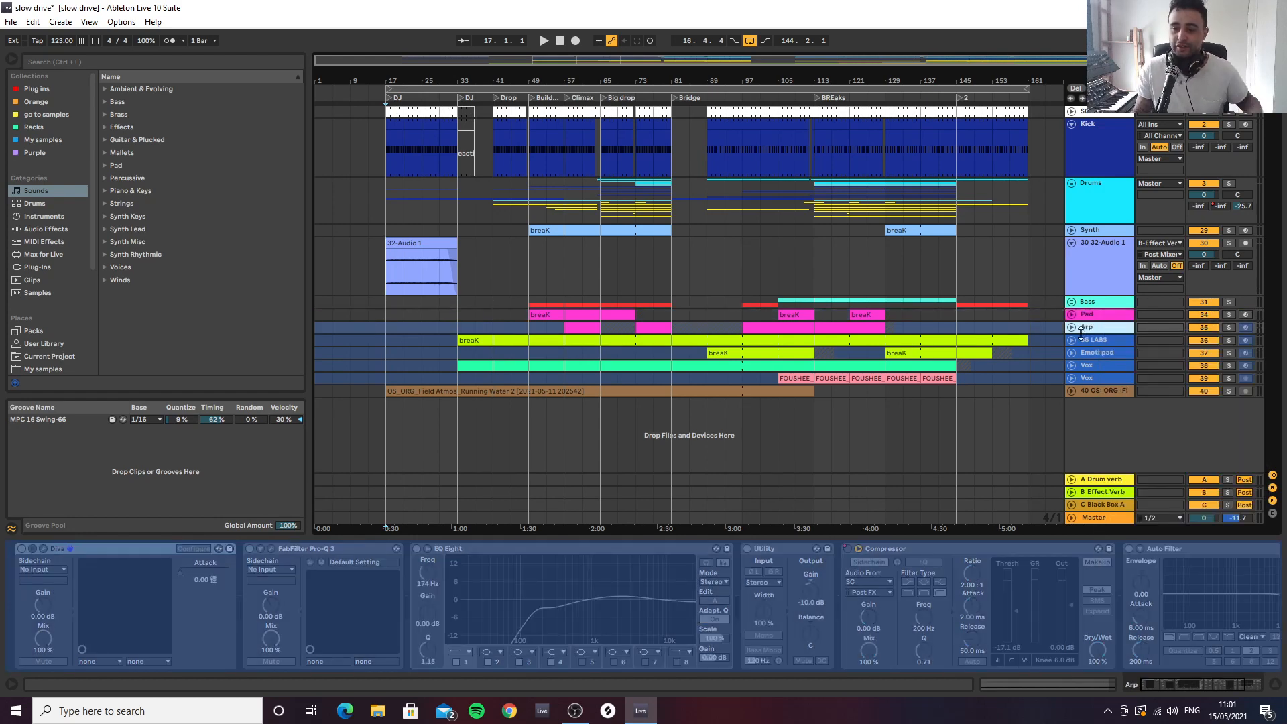
pyautogui.keyDown('shift'); pyautogui.click(1099, 379); pyautogui.keyUp('shift')
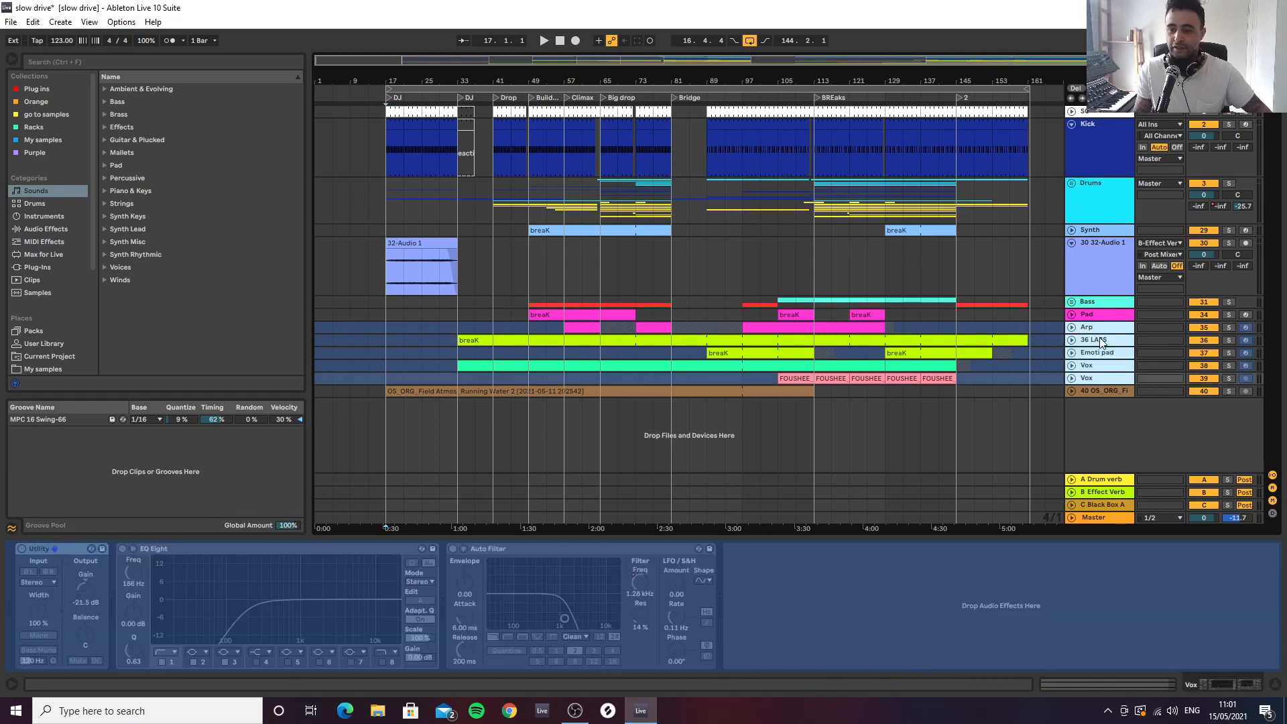
pyautogui.rightClick(1100, 330)
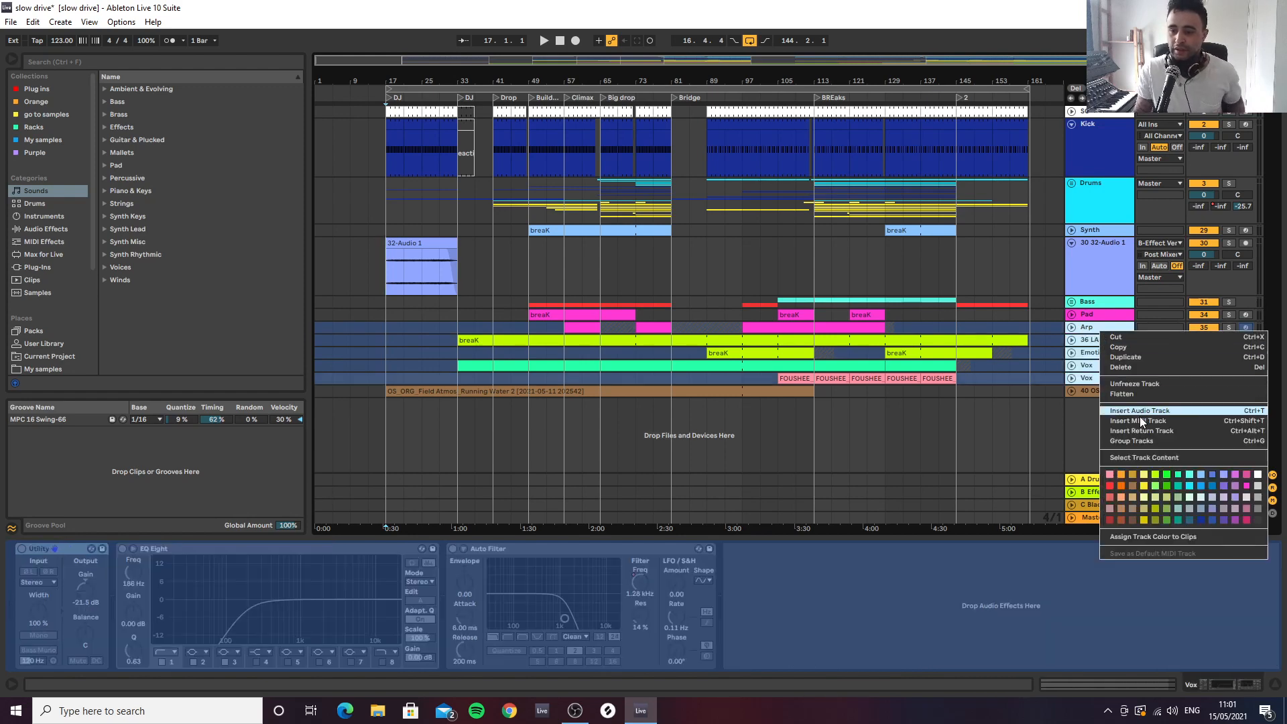
pyautogui.click(1131, 383)
pyautogui.click(1112, 273)
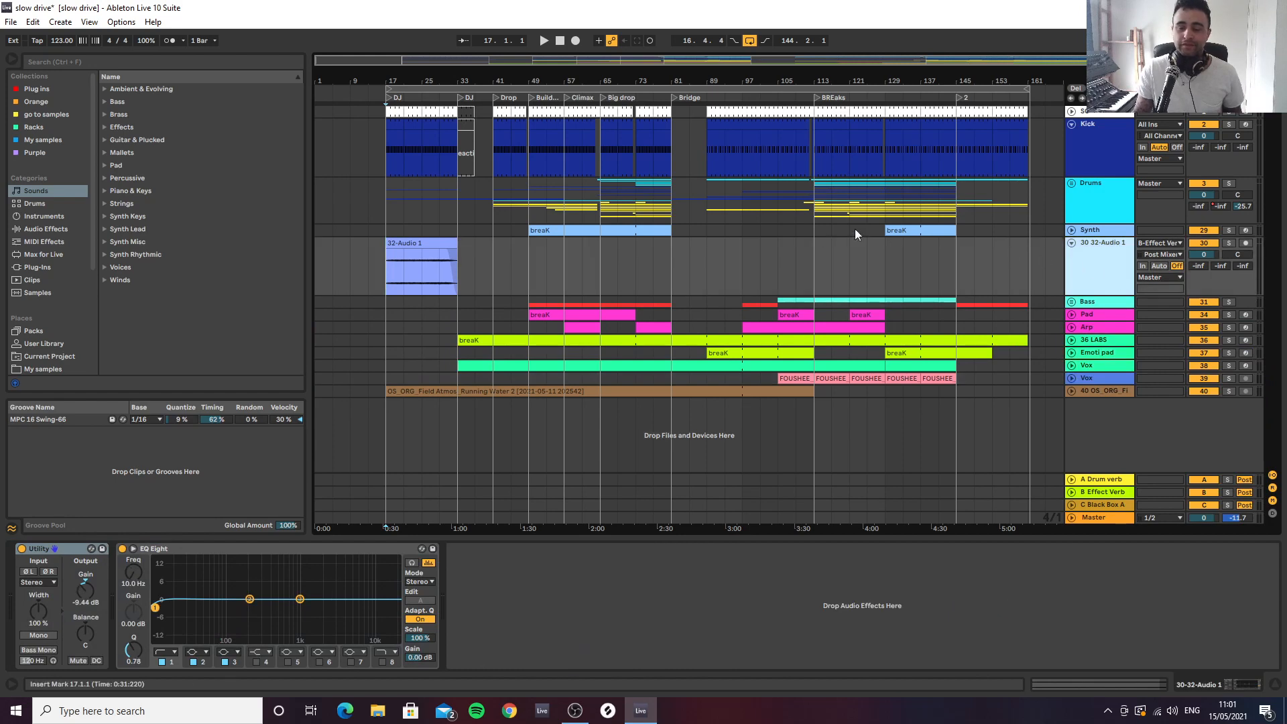
# Expand the 36 LABS track and open its breaK MIDI clip for note editing
pyautogui.moveTo(569, 80); pyautogui.dragTo(575, 105)
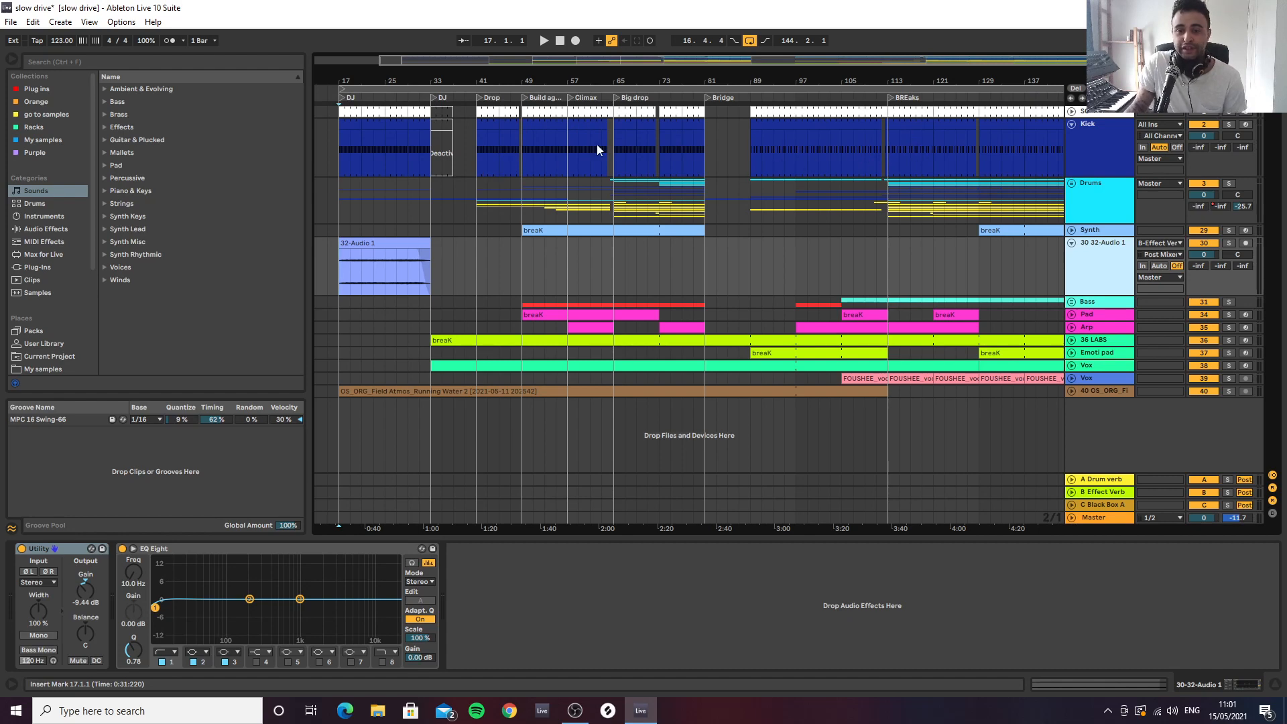
pyautogui.click(480, 160)
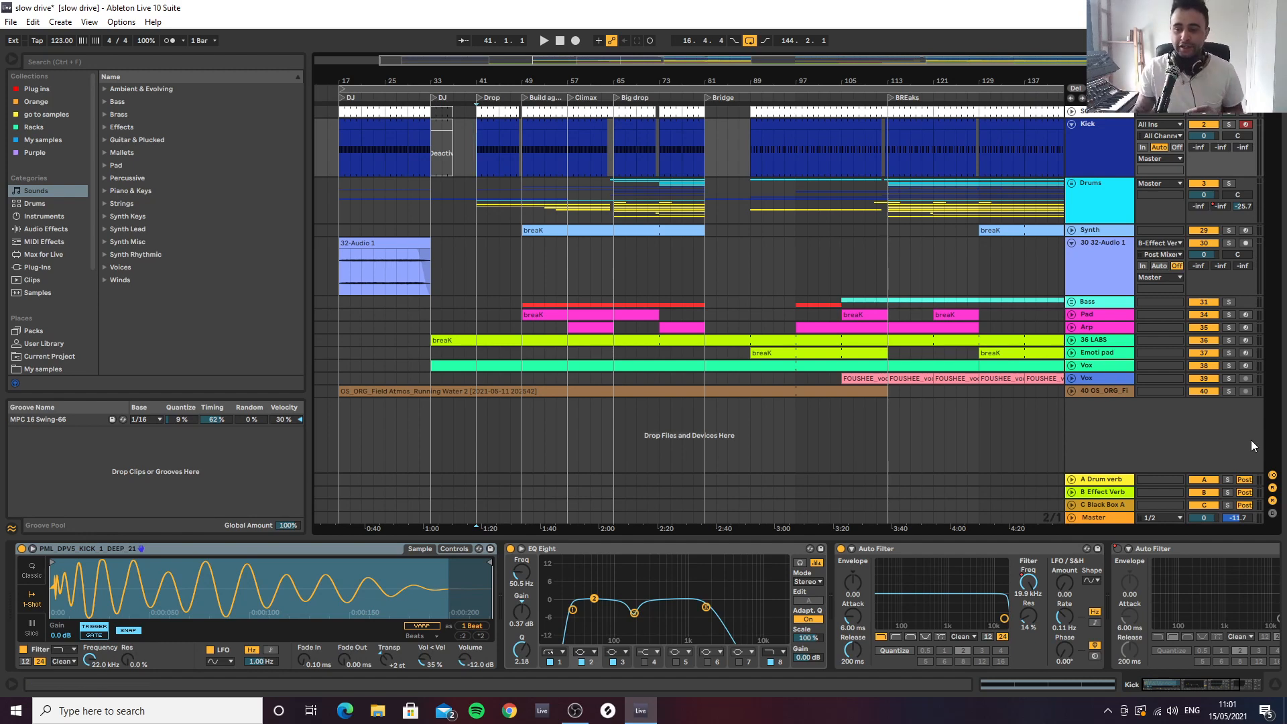
pyautogui.click(1070, 342)
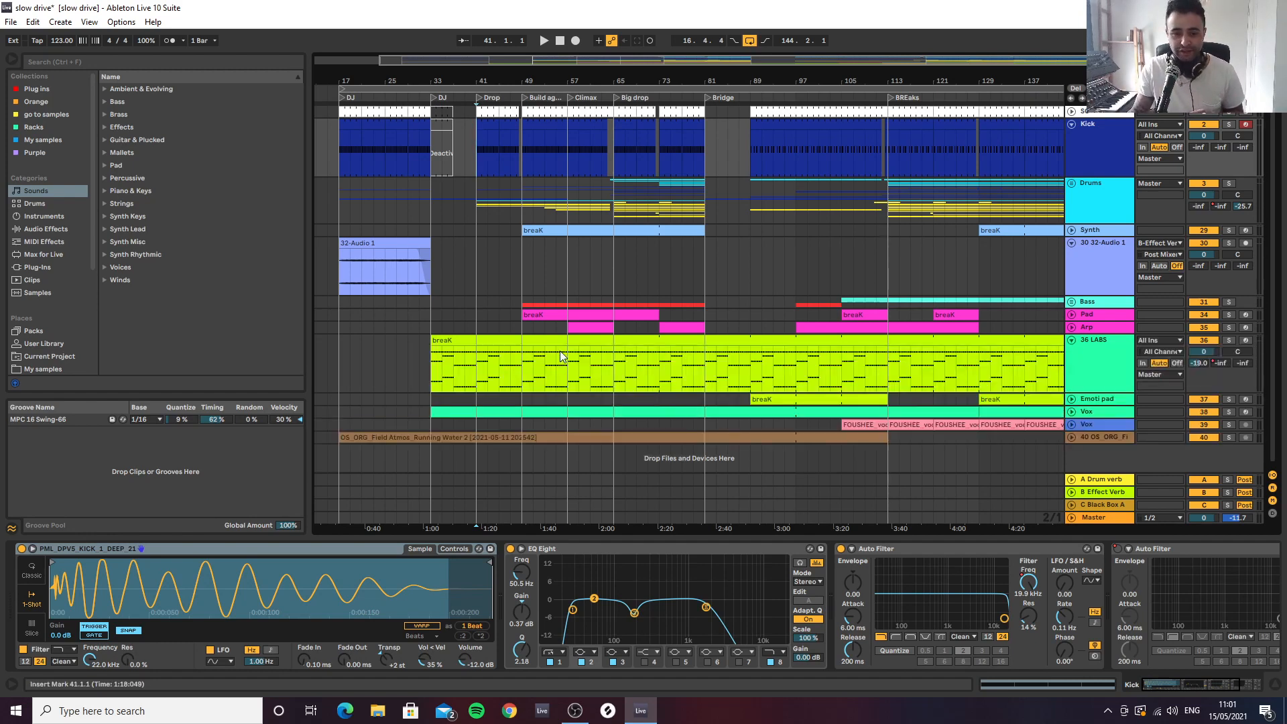
pyautogui.doubleClick(456, 340)
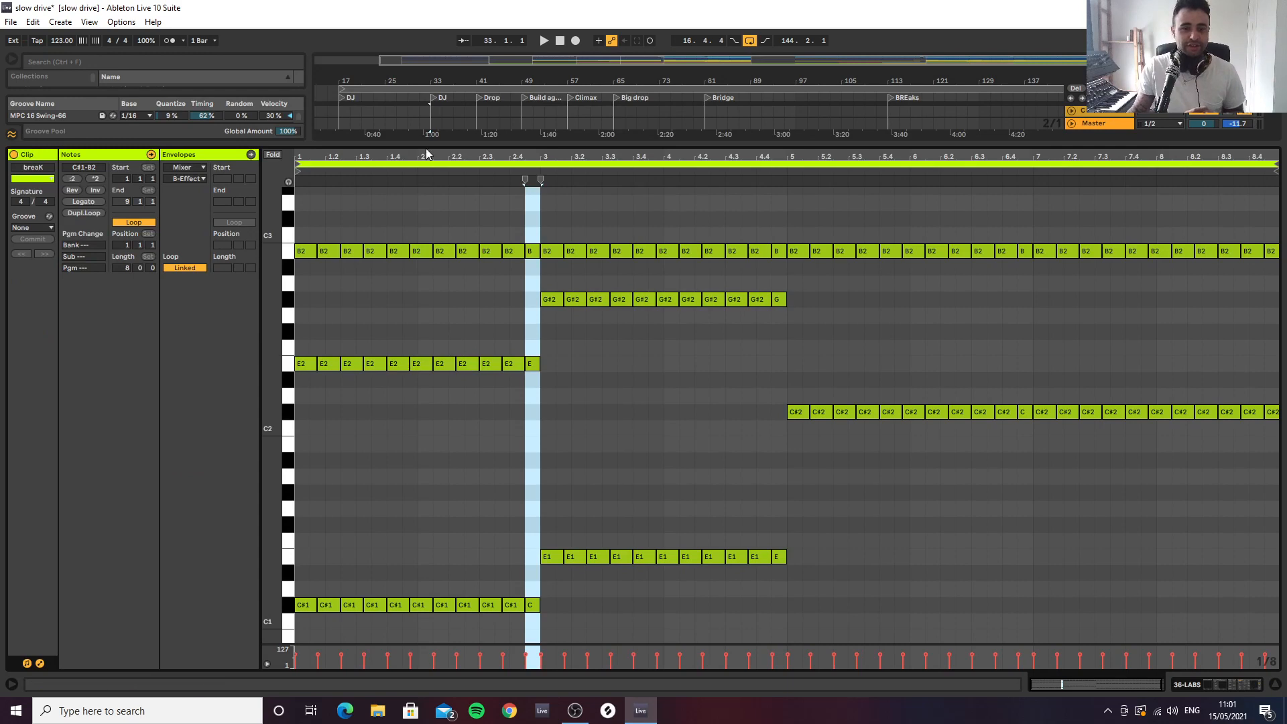
# Audition the 36 LABS clip from bar 33 and close its note editor
pyautogui.moveTo(426, 154); pyautogui.dragTo(425, 134)
pyautogui.press('space')
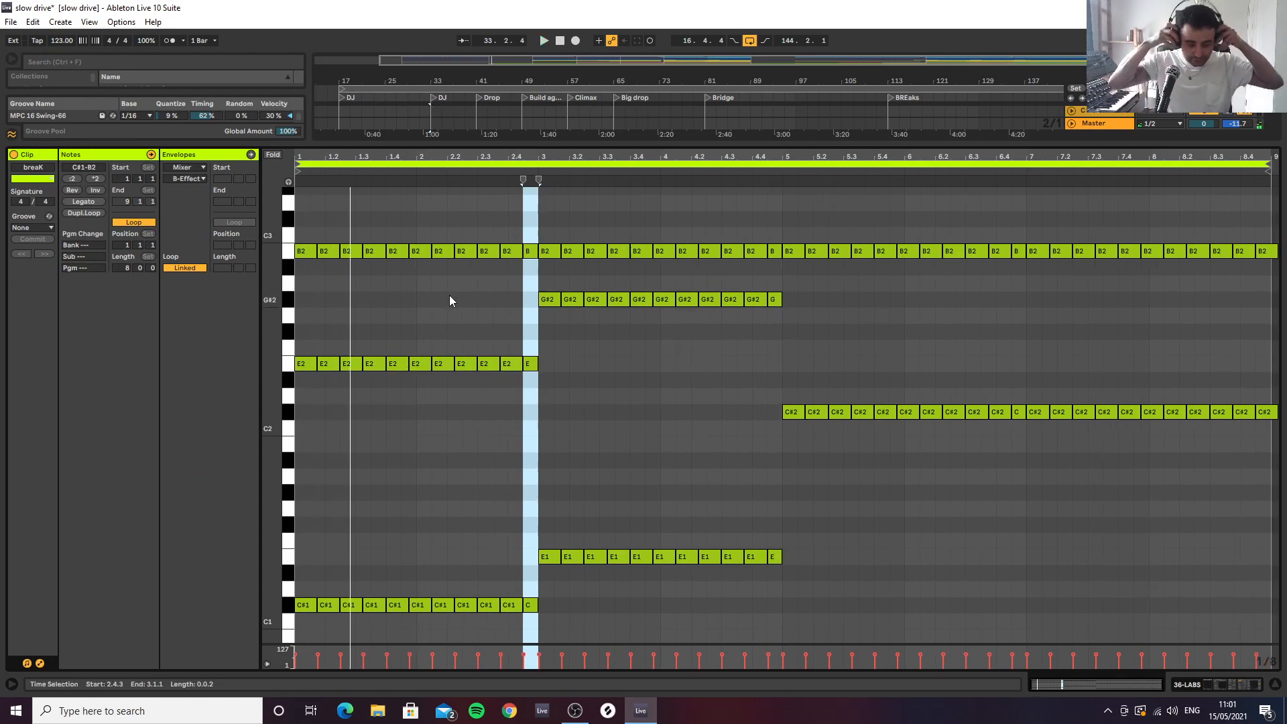
pyautogui.press('space')
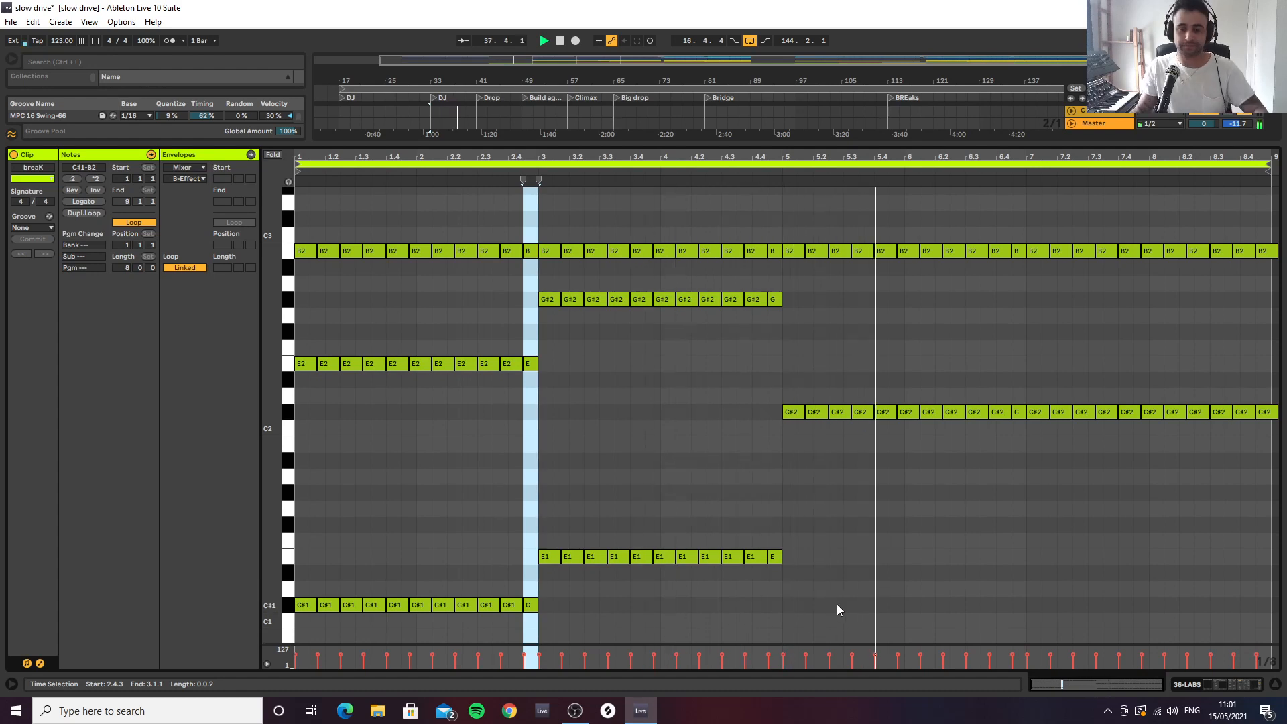
pyautogui.press('space')
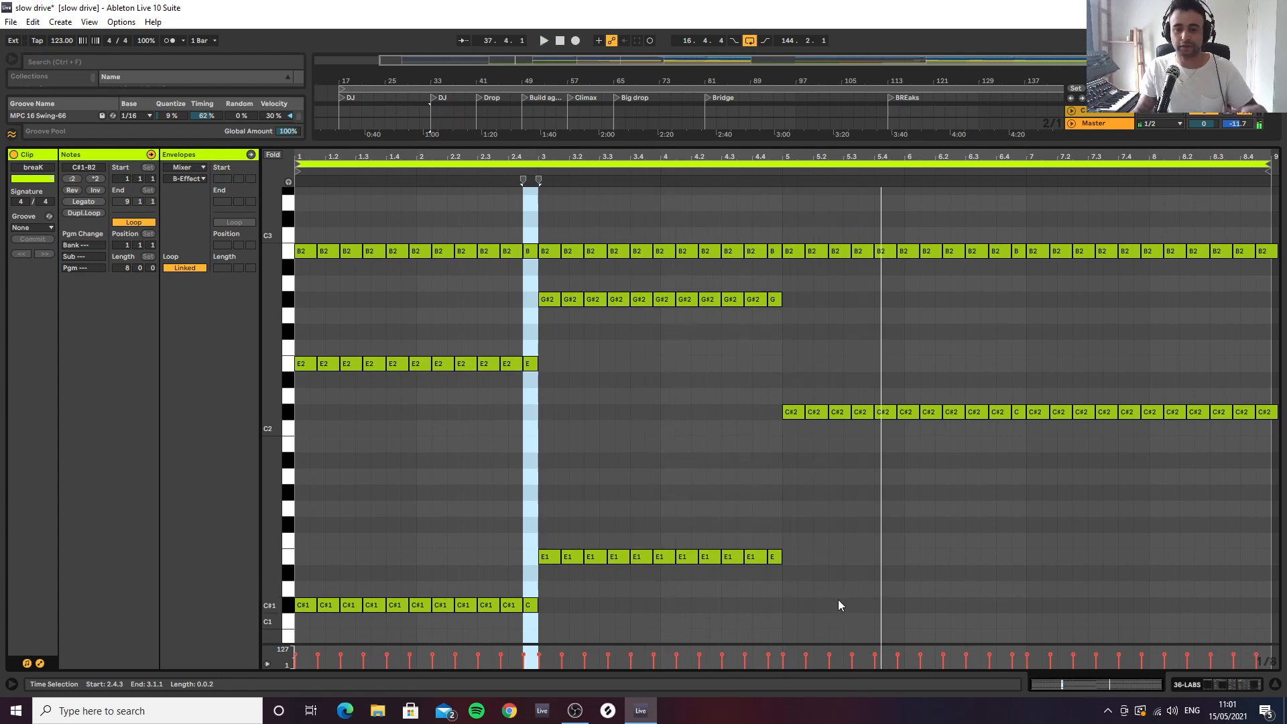
pyautogui.click(1275, 686)
# Expand the running-water field atmosphere track and audition it from bar 43
pyautogui.click(1070, 437)
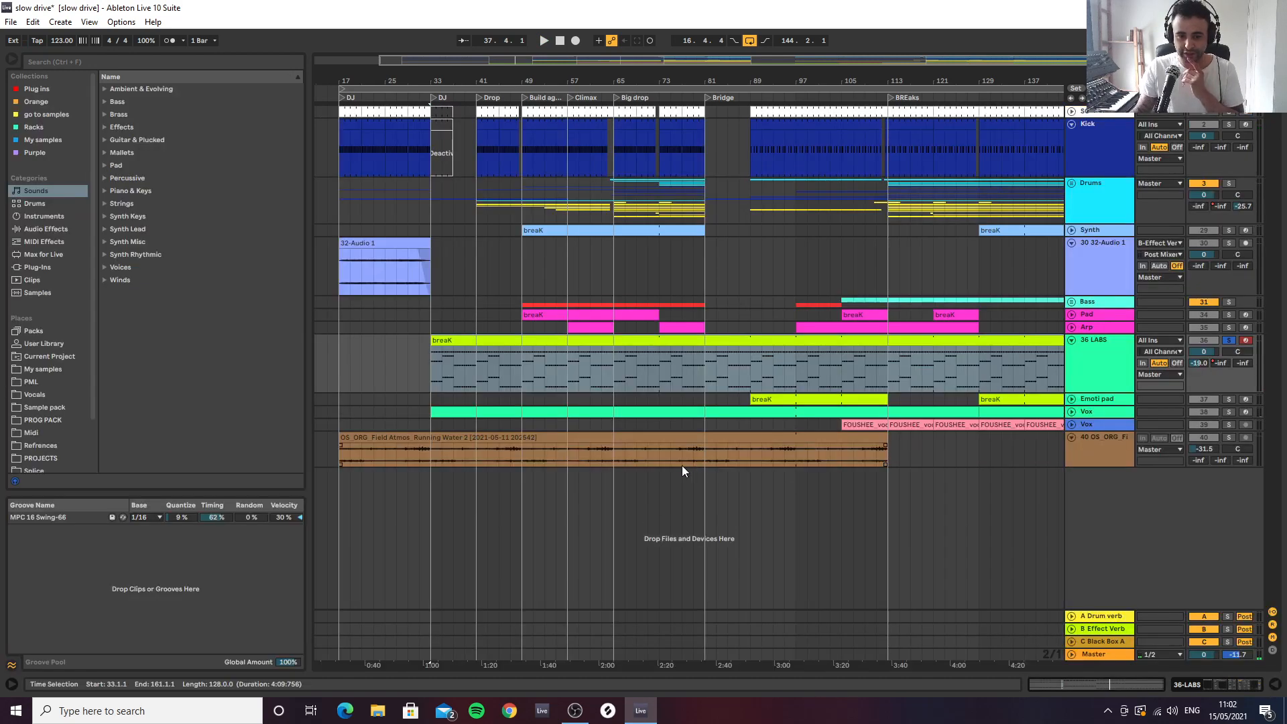
pyautogui.click(483, 453)
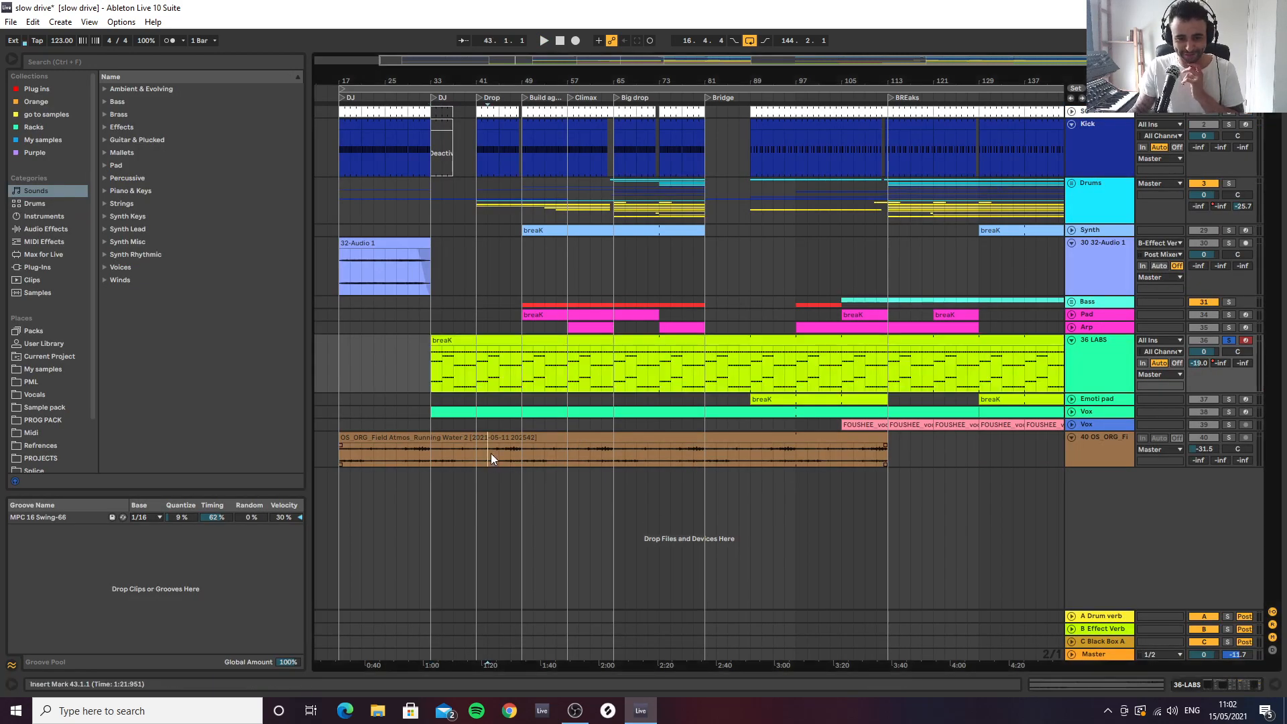
pyautogui.press('space')
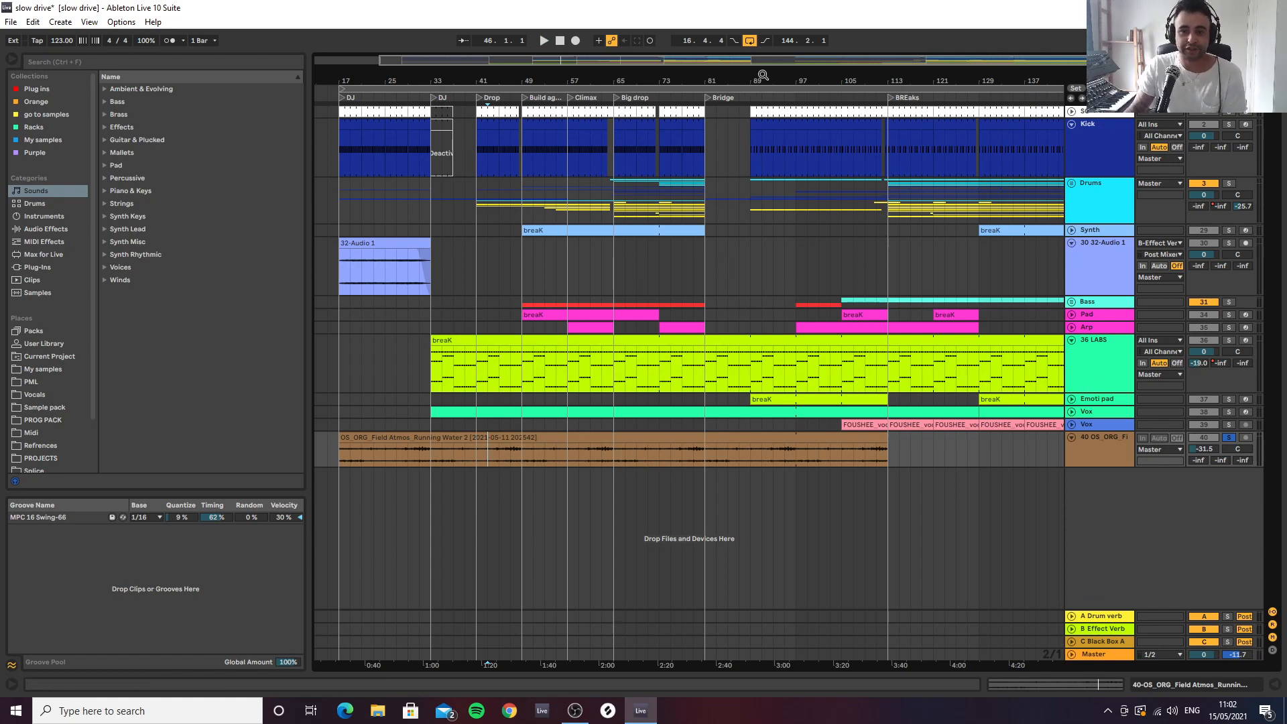
pyautogui.moveTo(764, 78); pyautogui.dragTo(724, 48)
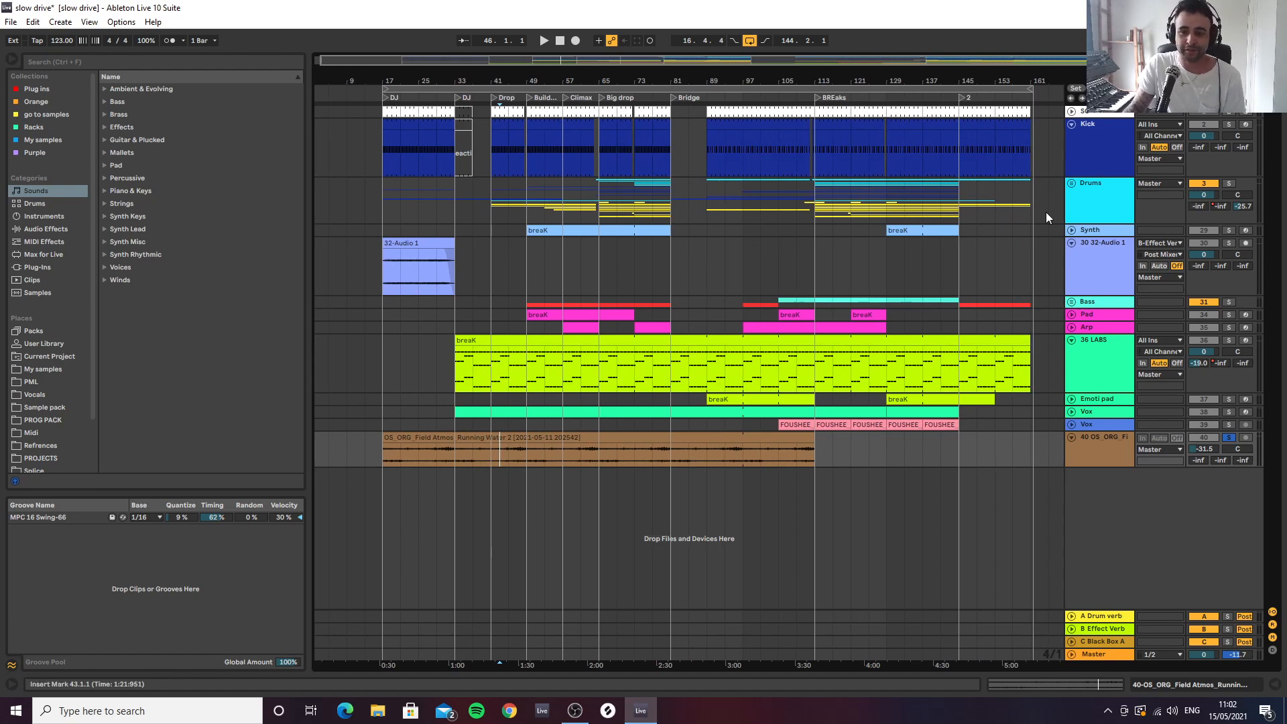
# Unfold the Drums group and start playback of the arrangement from bar 33
pyautogui.click(1070, 184)
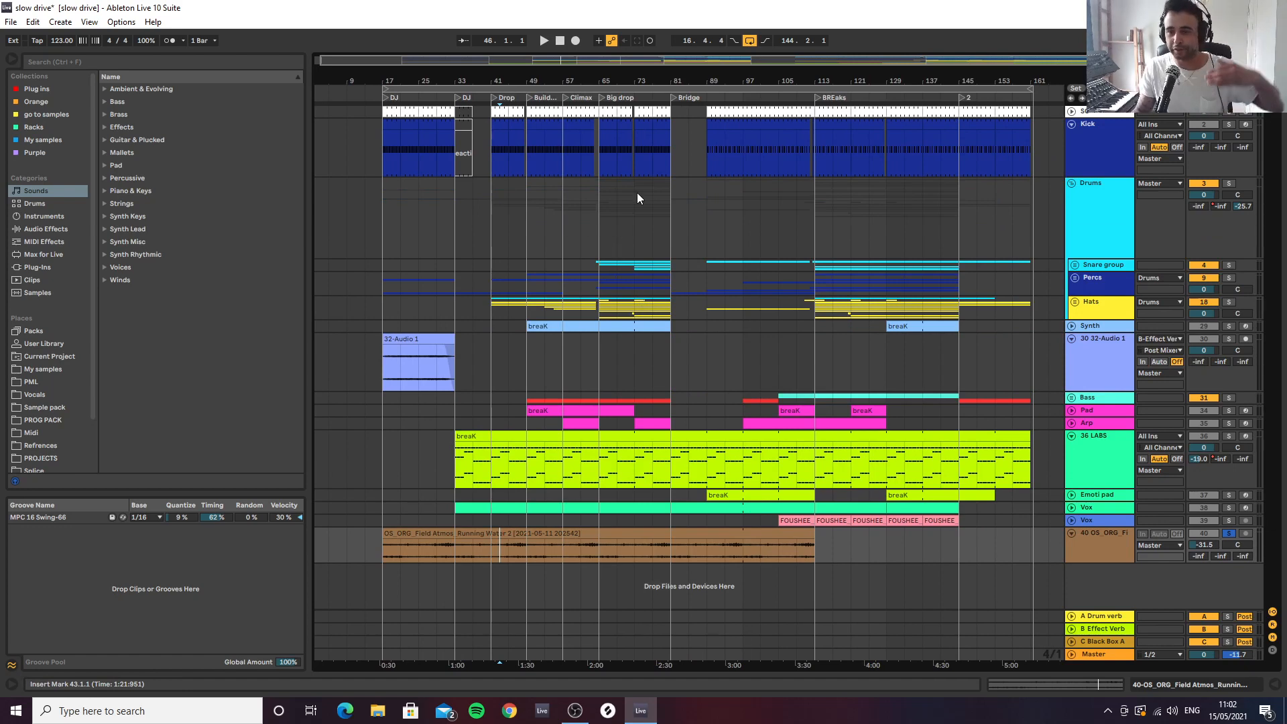
pyautogui.click(490, 211)
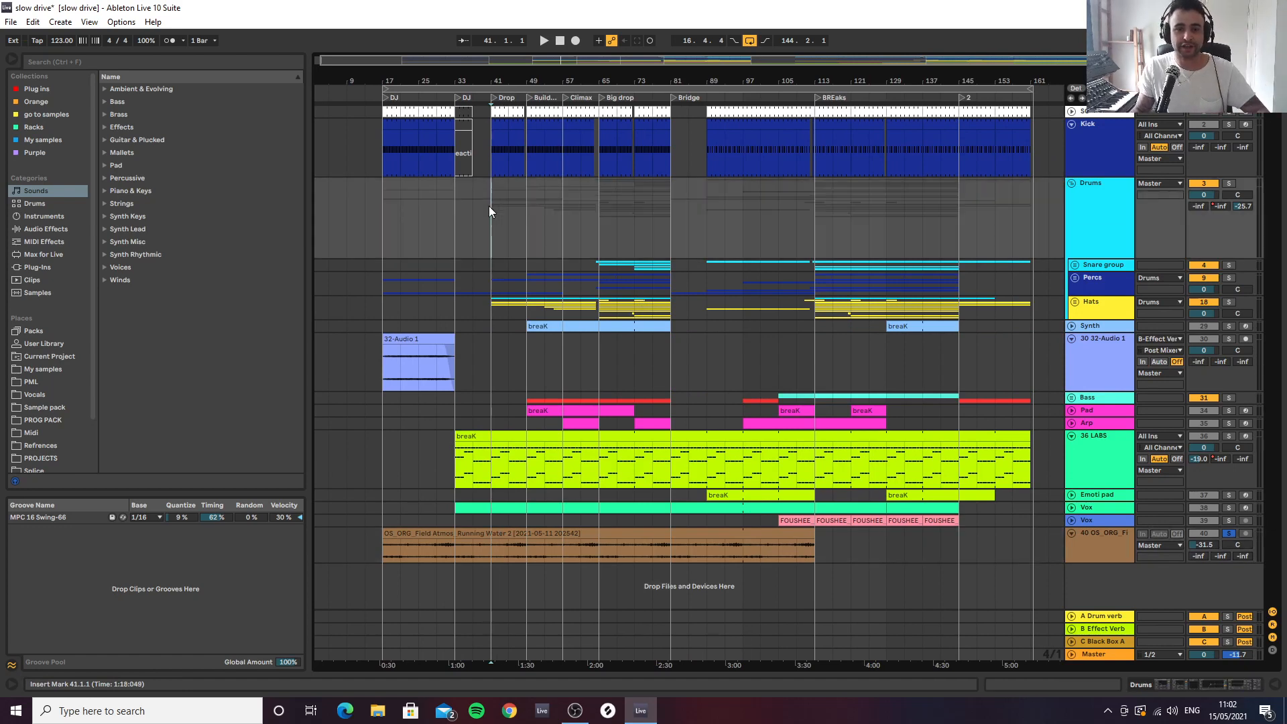
pyautogui.click(456, 221)
pyautogui.press('space')
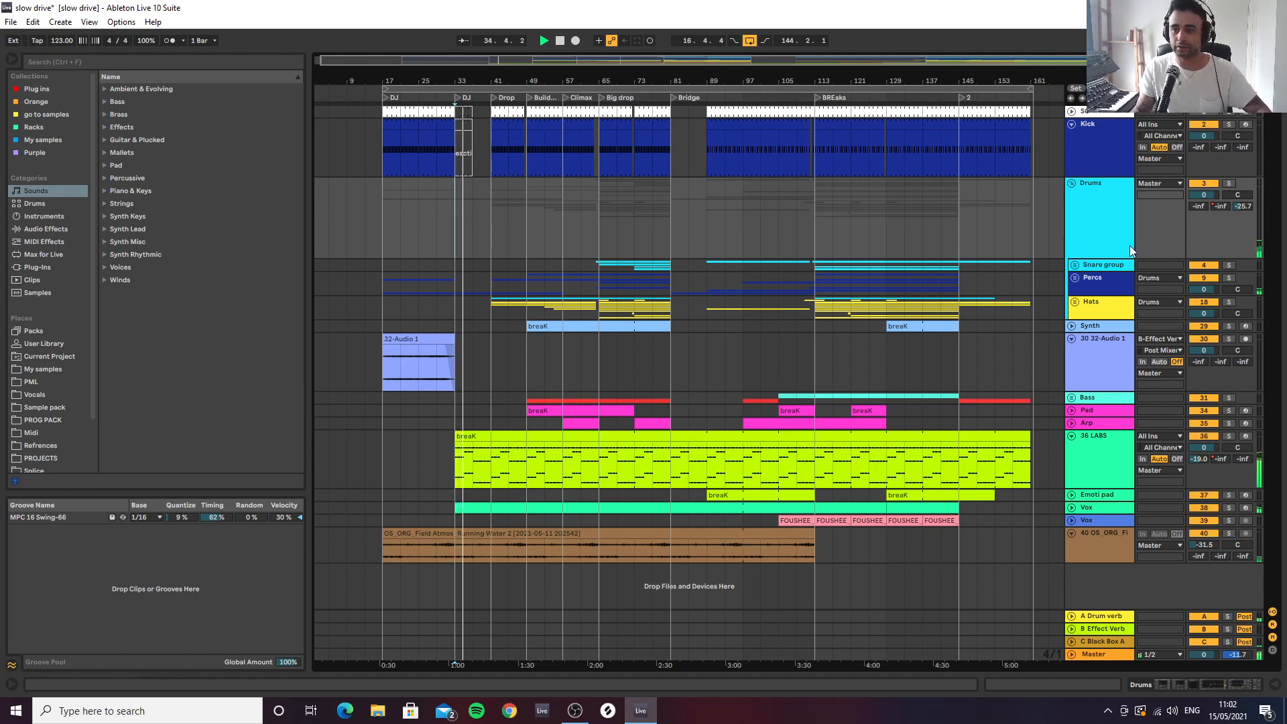
# Examine the tracks inside the Hats group, and collapse the Hats and Drums groups
pyautogui.click(1075, 301)
pyautogui.scroll(-5, 1076, 302)
pyautogui.scroll(3, 1084, 311)
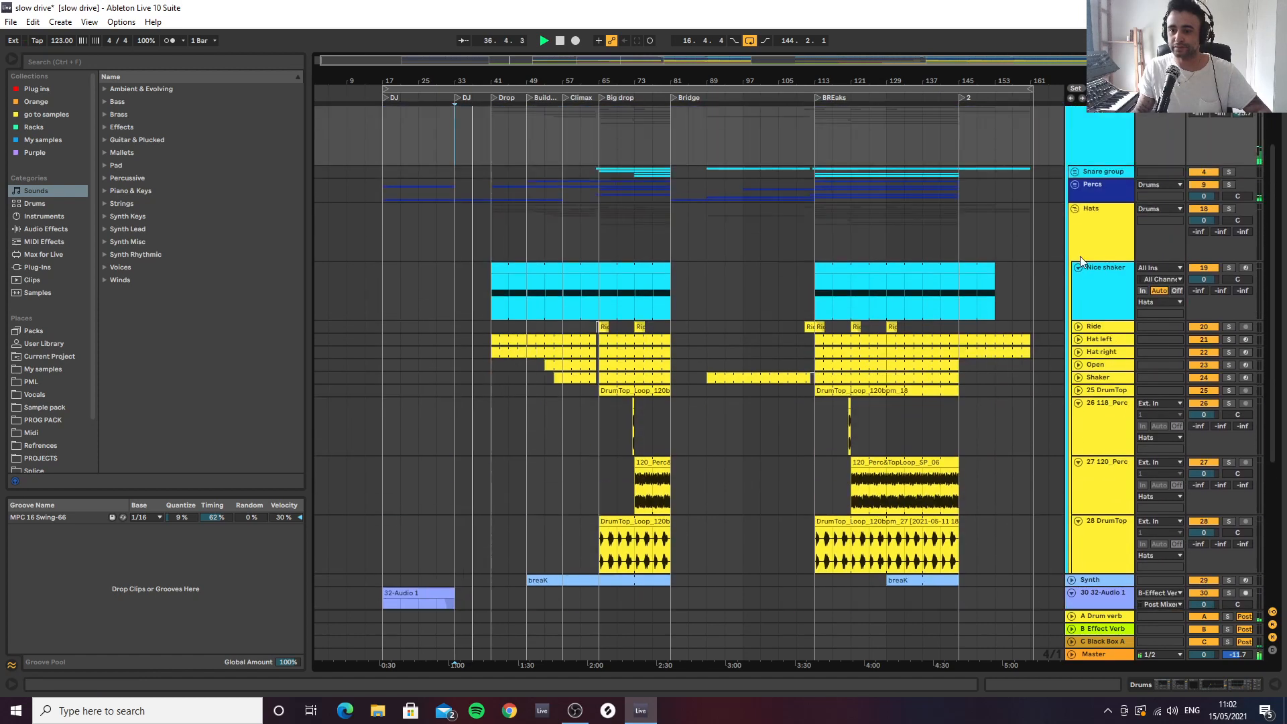
pyautogui.click(1072, 211)
pyautogui.click(1070, 185)
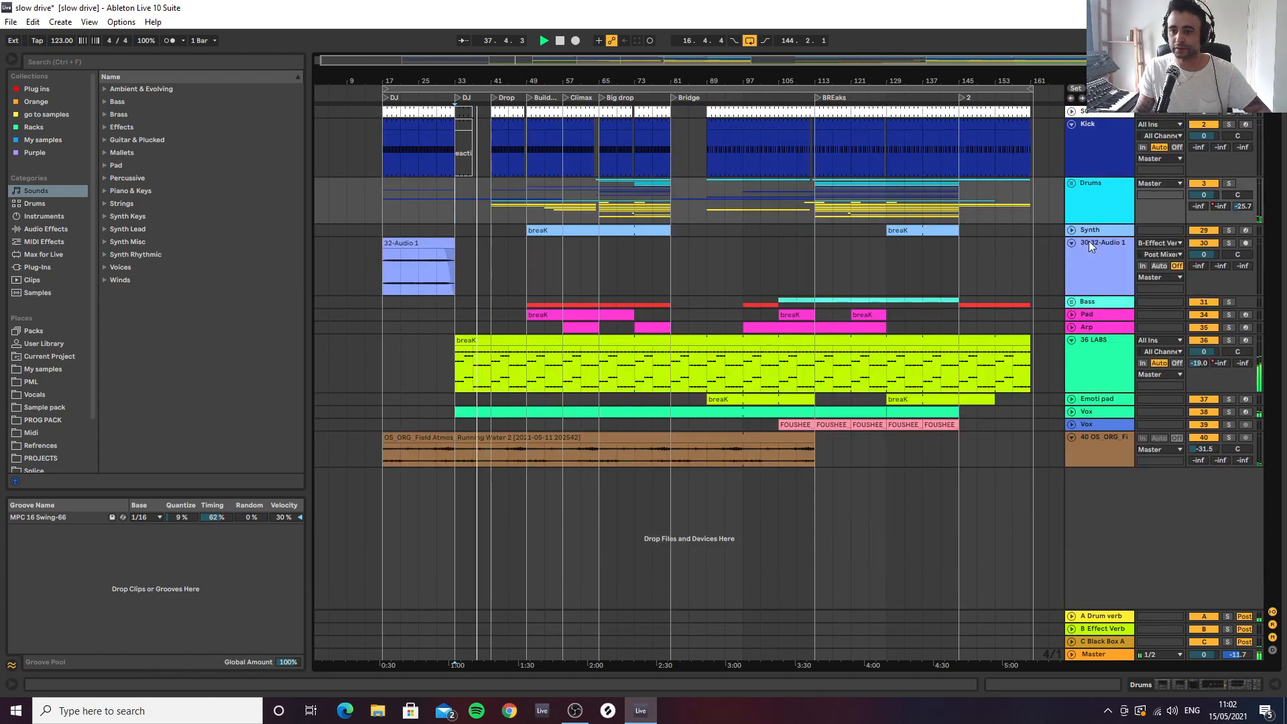
# Examine the MOOG and Sub tracks inside the Bass group, and collapse the group
pyautogui.click(1073, 301)
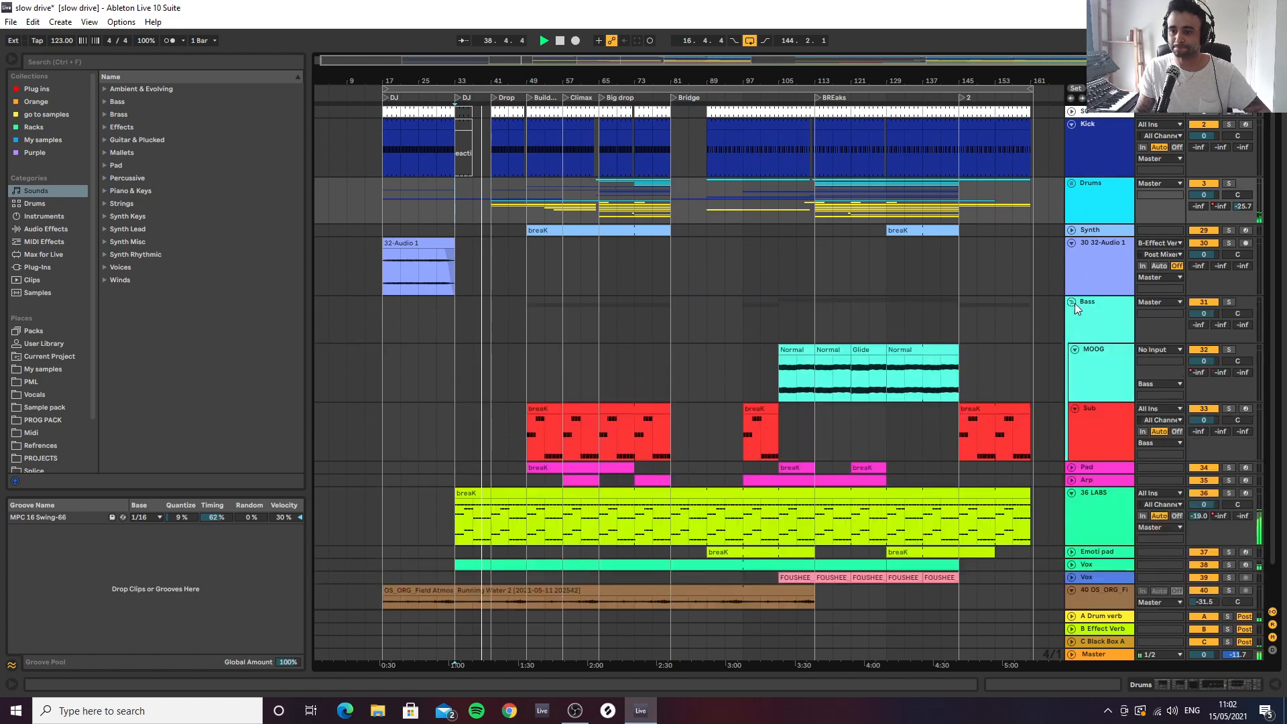
pyautogui.scroll(-1, 1089, 308)
pyautogui.click(1071, 261)
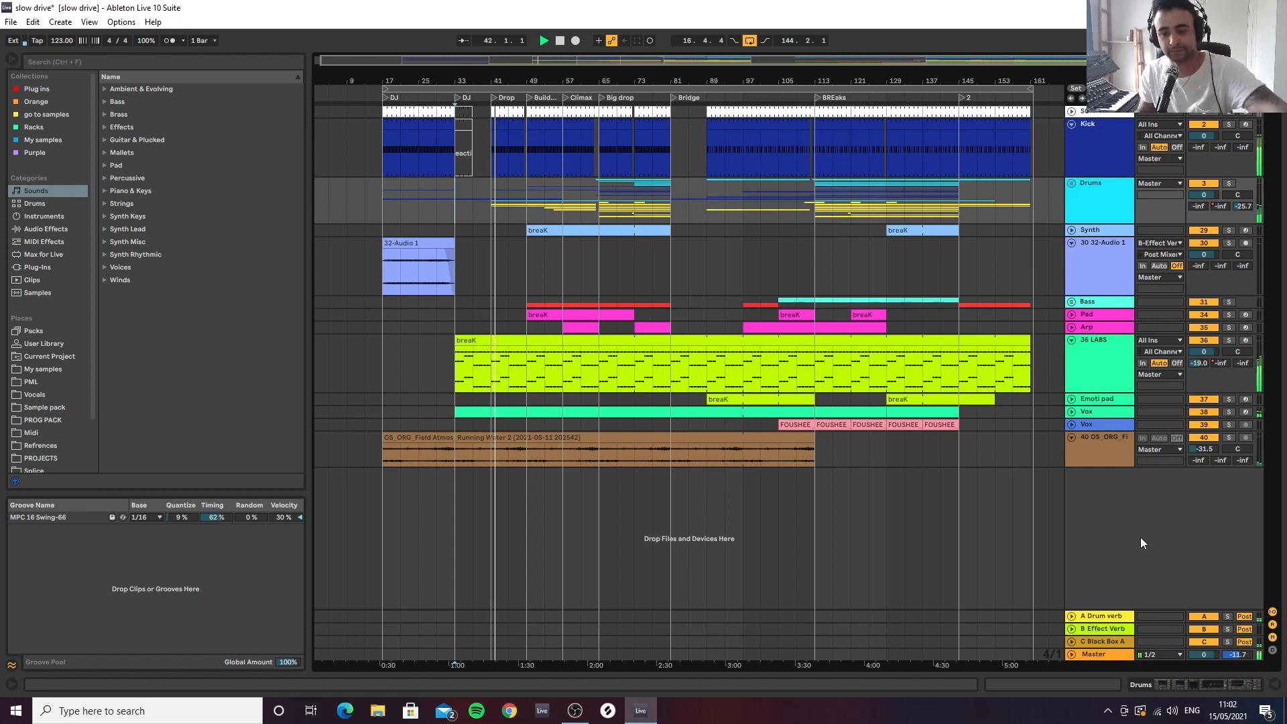
# Inspect the L1 limiter in the Master track's device chain, and check the desktop audio level in OBS
pyautogui.click(1104, 656)
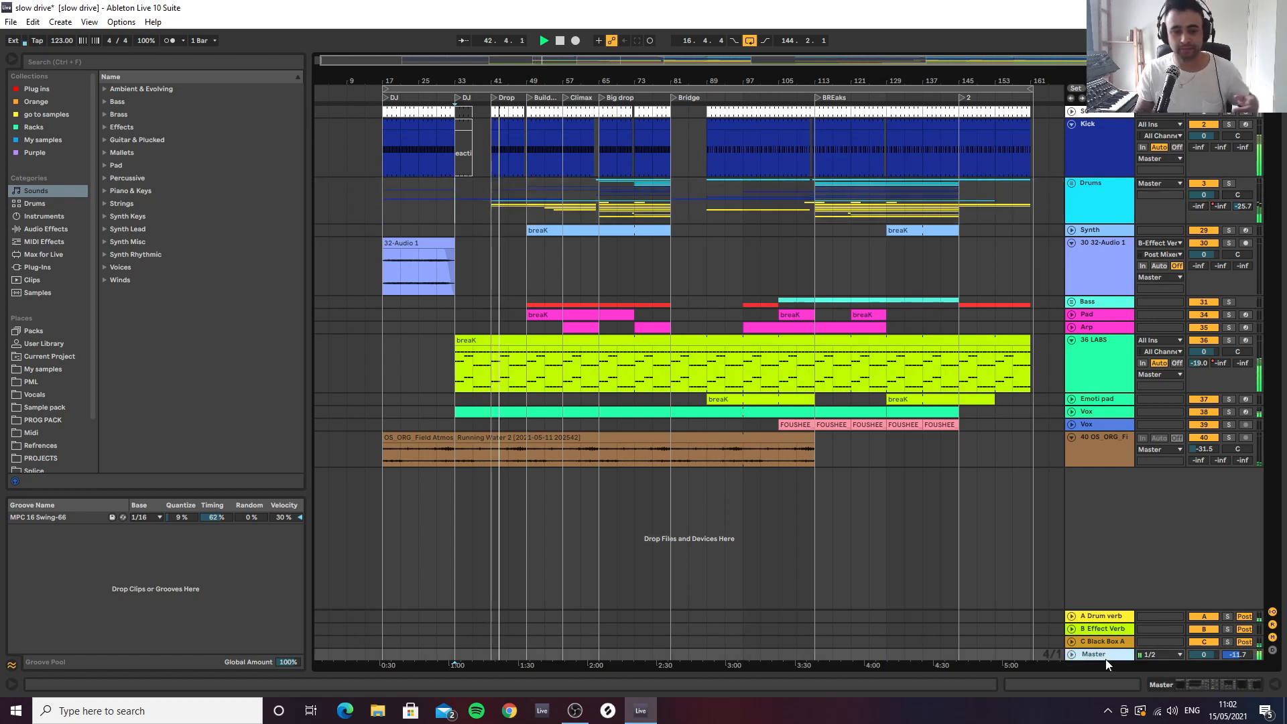
pyautogui.click(1218, 685)
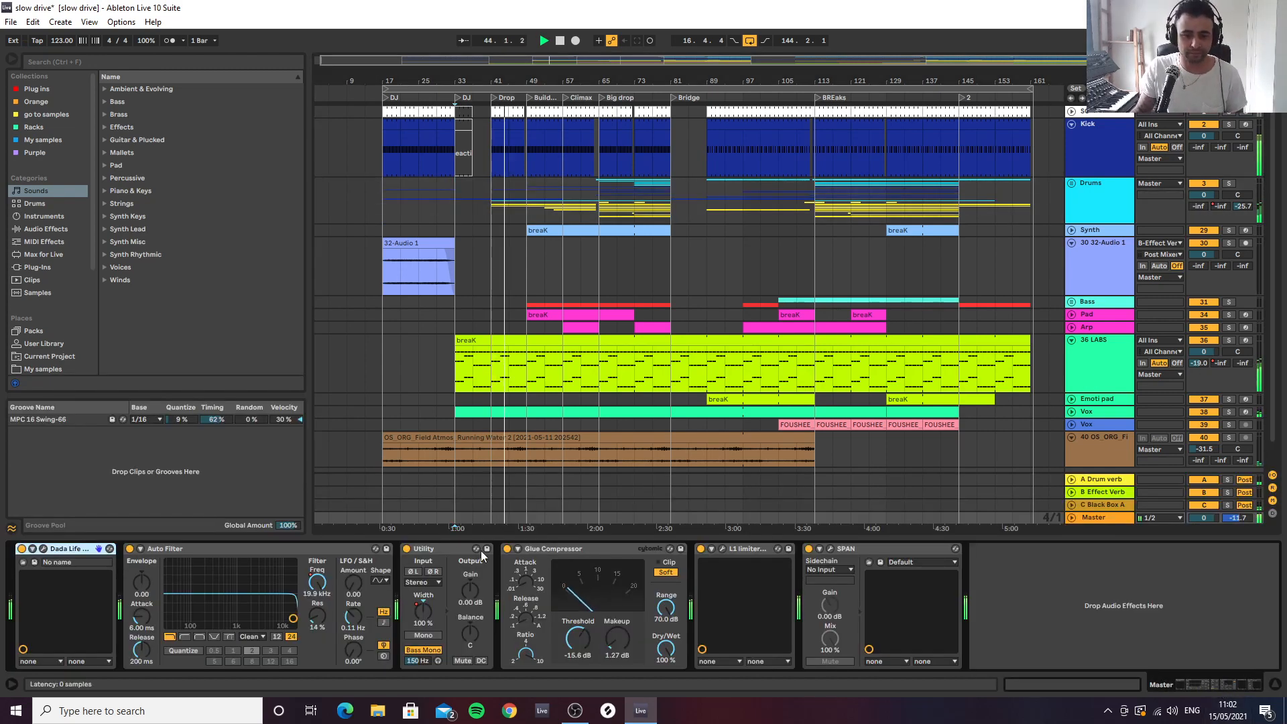
pyautogui.click(724, 550)
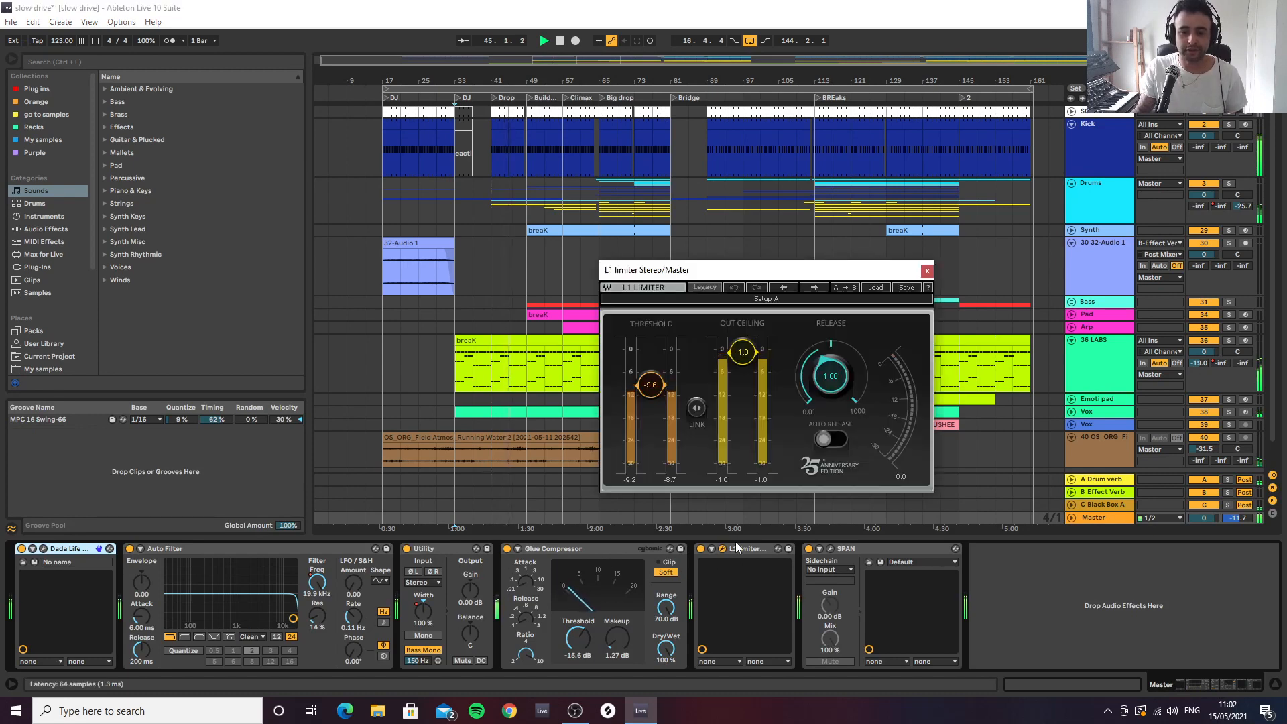
pyautogui.click(927, 271)
pyautogui.click(575, 710)
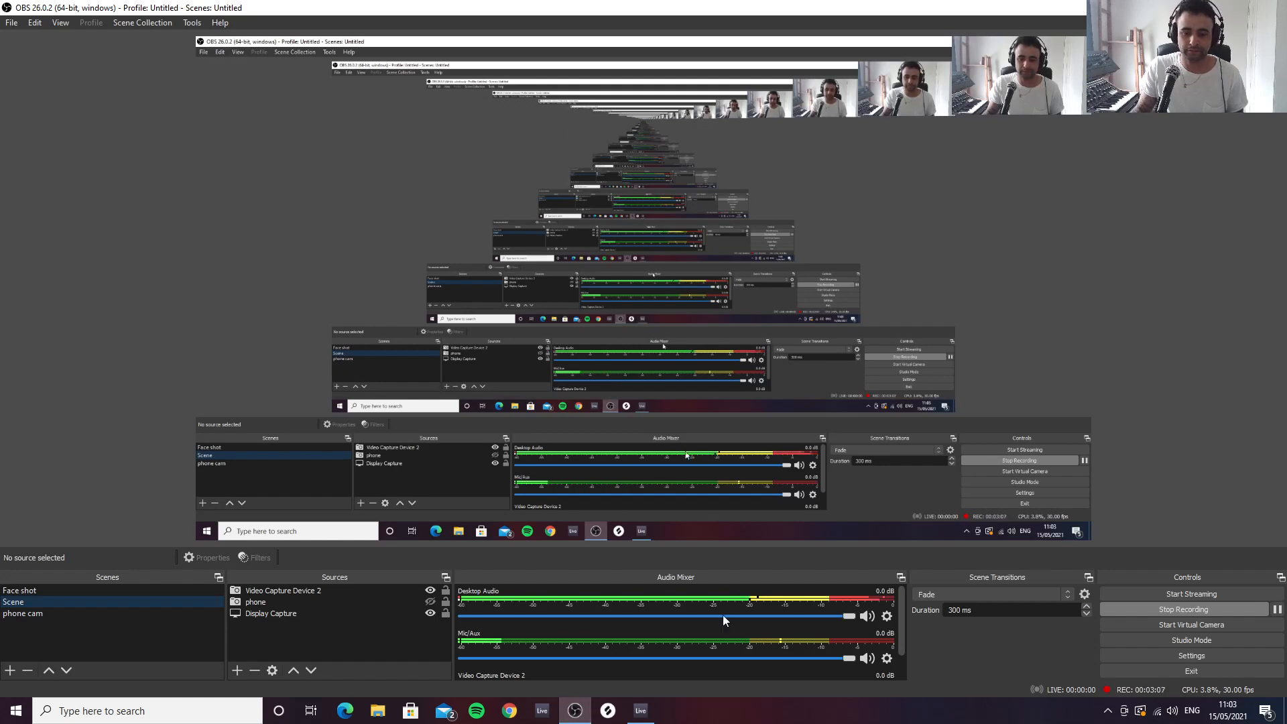
pyautogui.click(641, 711)
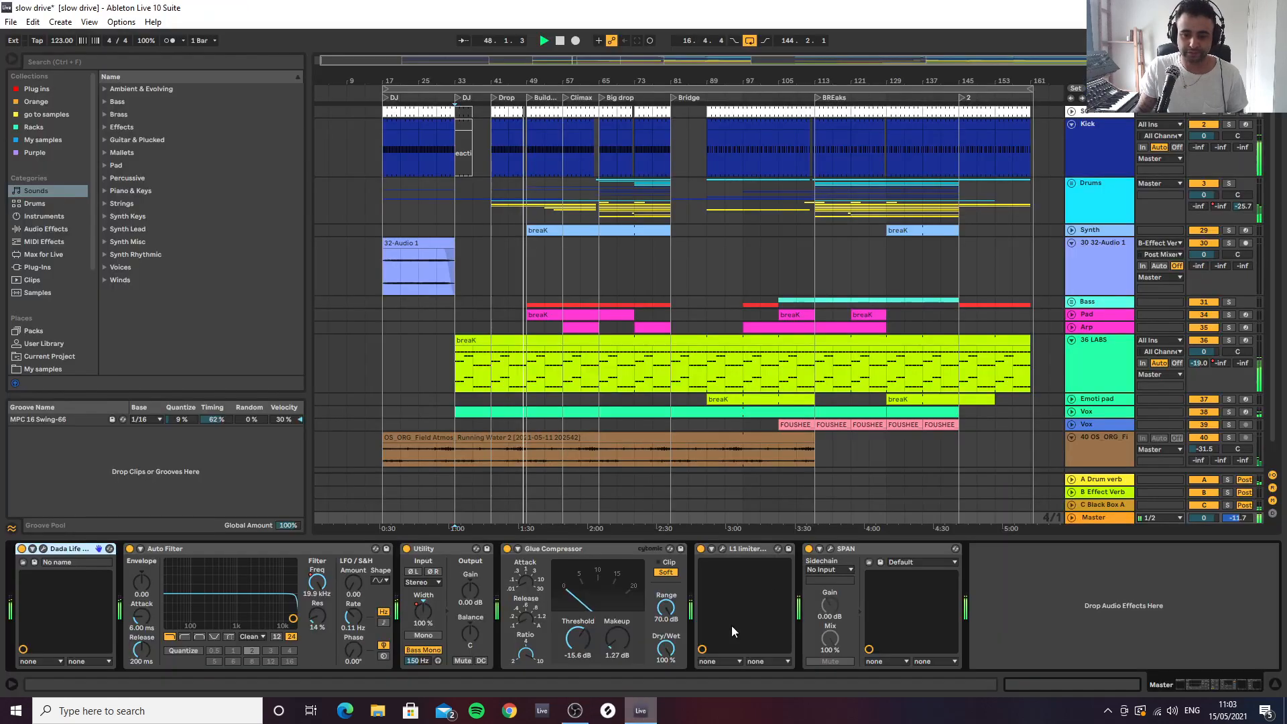
# Lower the Master's Utility gain to -3.33 dB with the L1 limiter open, and recheck the desktop audio level in OBS
pyautogui.click(722, 549)
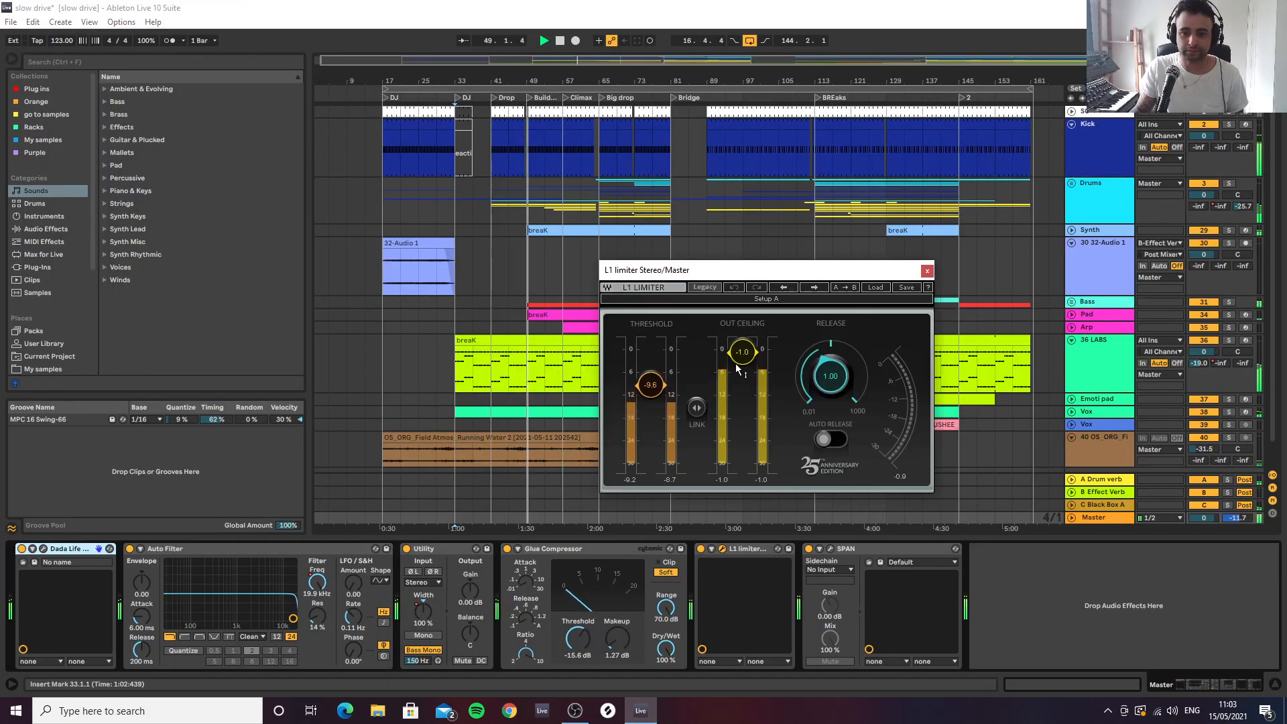
pyautogui.moveTo(460, 605); pyautogui.dragTo(460, 620)
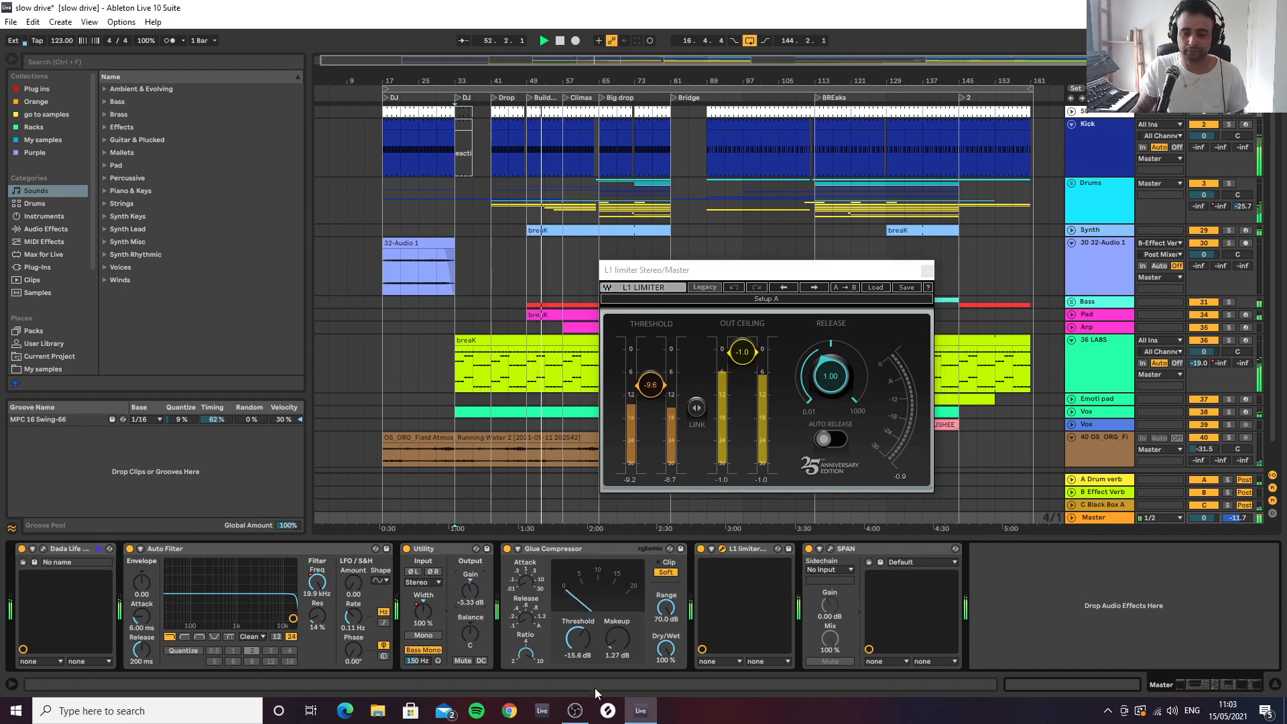
pyautogui.click(640, 709)
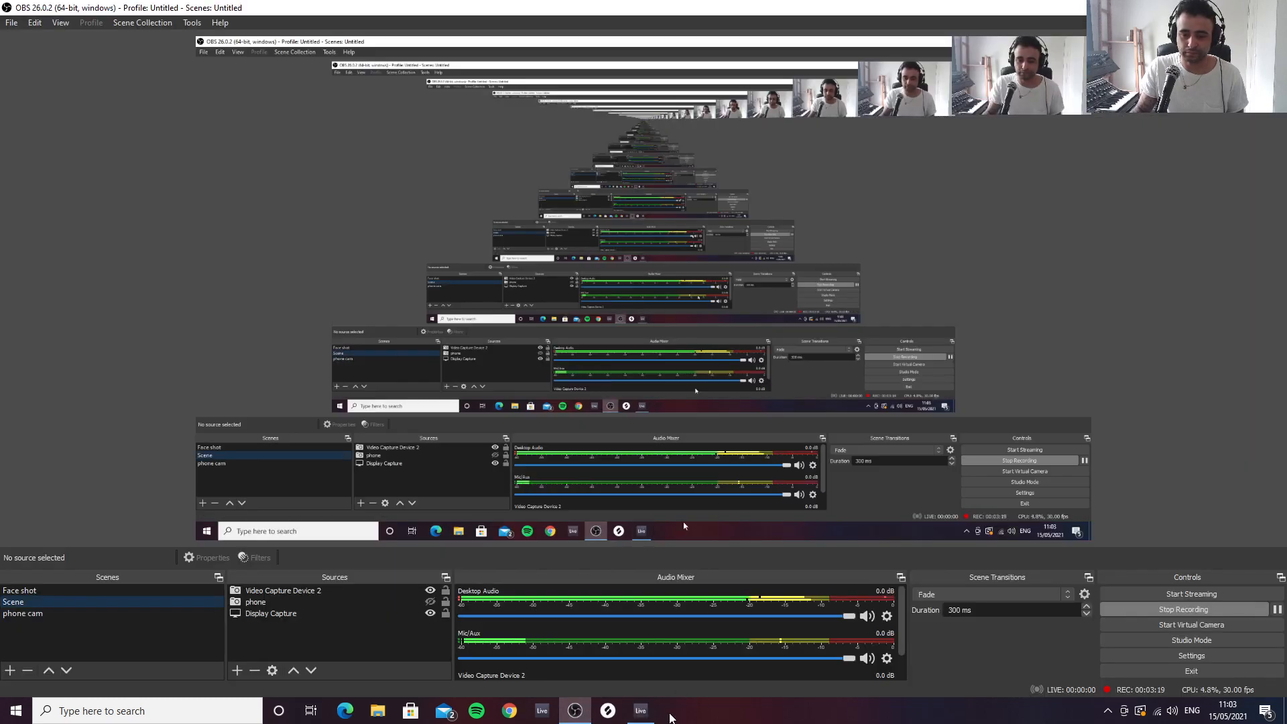
pyautogui.click(640, 709)
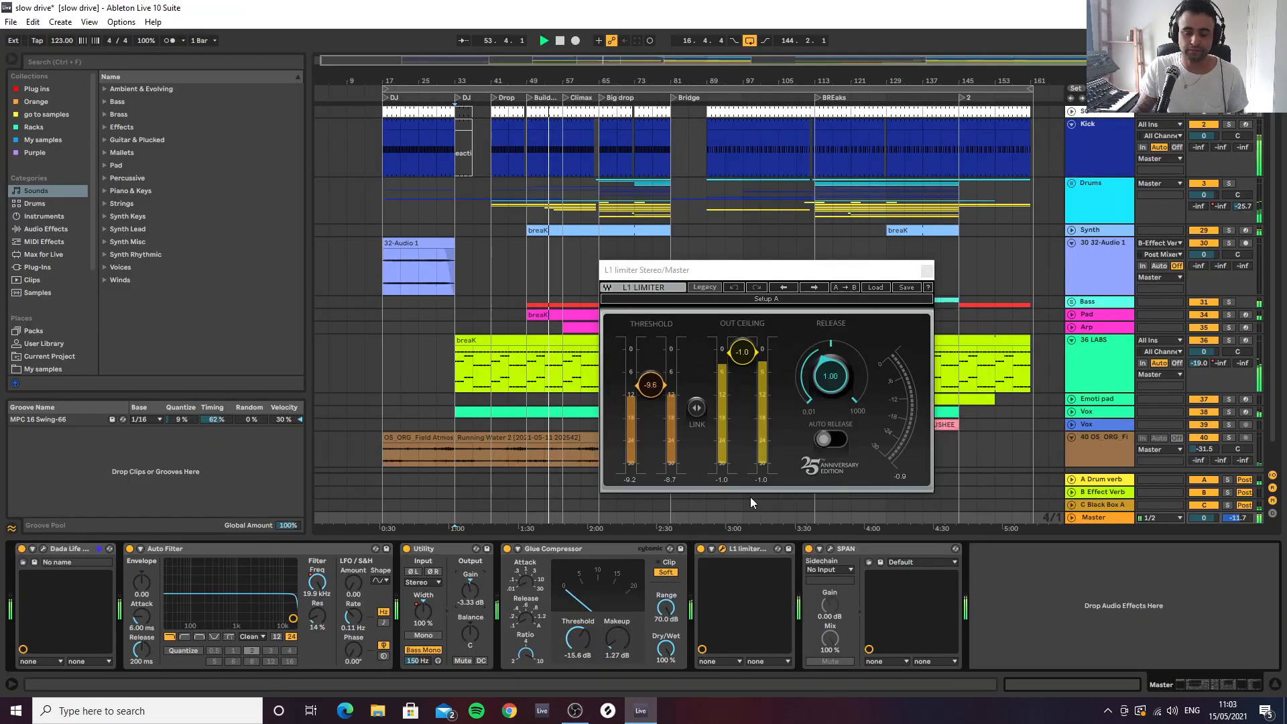
pyautogui.click(926, 270)
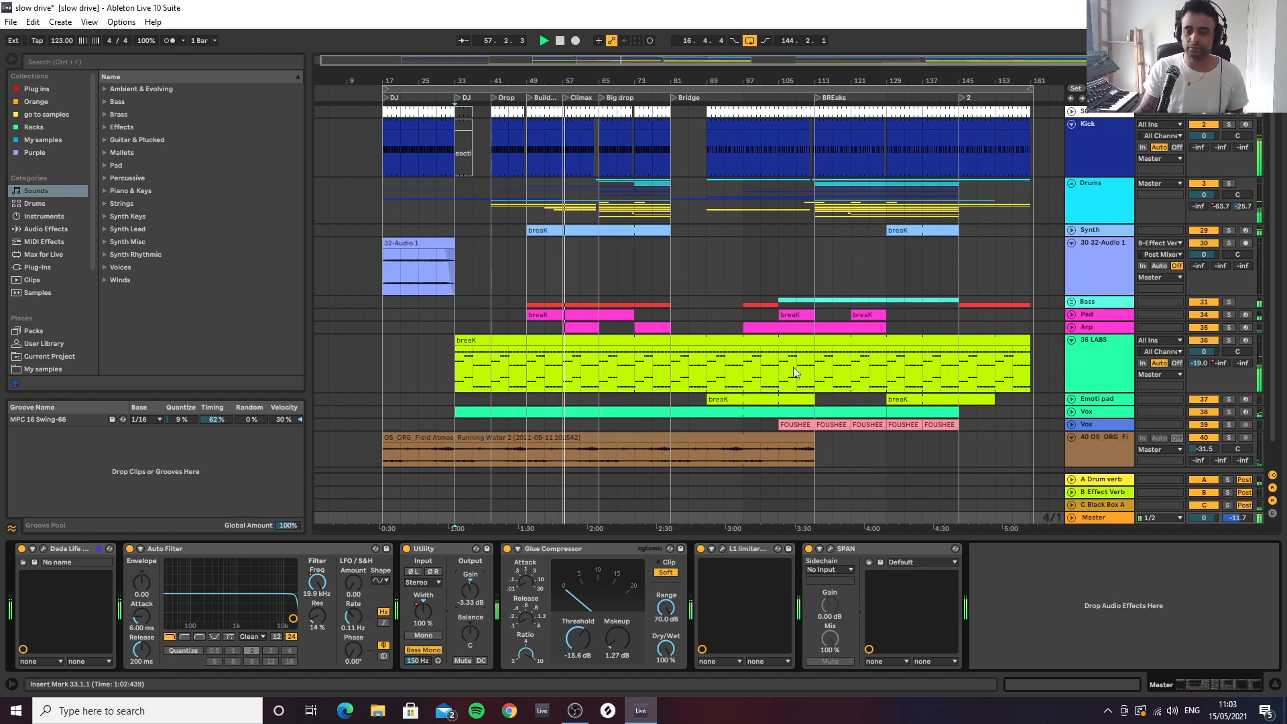
# Switch Sonarworks Reference 4 to the second AKG K240 Studio Wired Average headphone profile, and close its window
pyautogui.click(1107, 712)
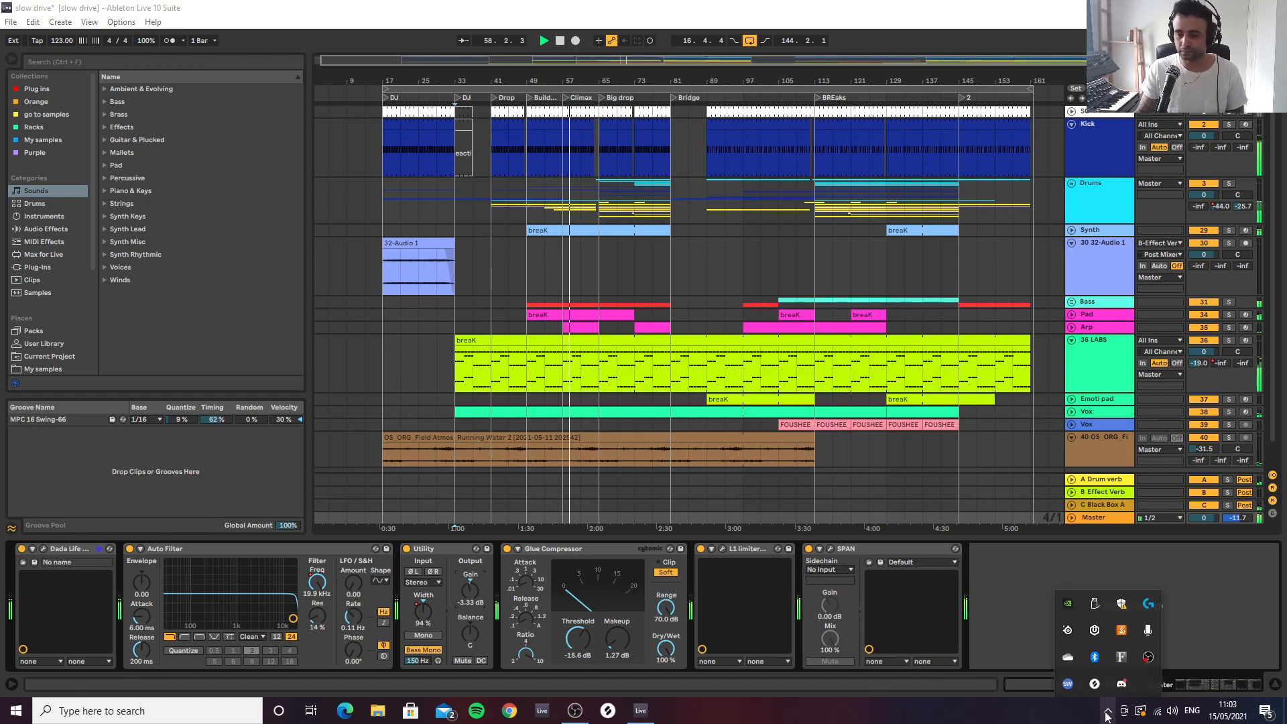
pyautogui.click(1067, 682)
pyautogui.click(333, 295)
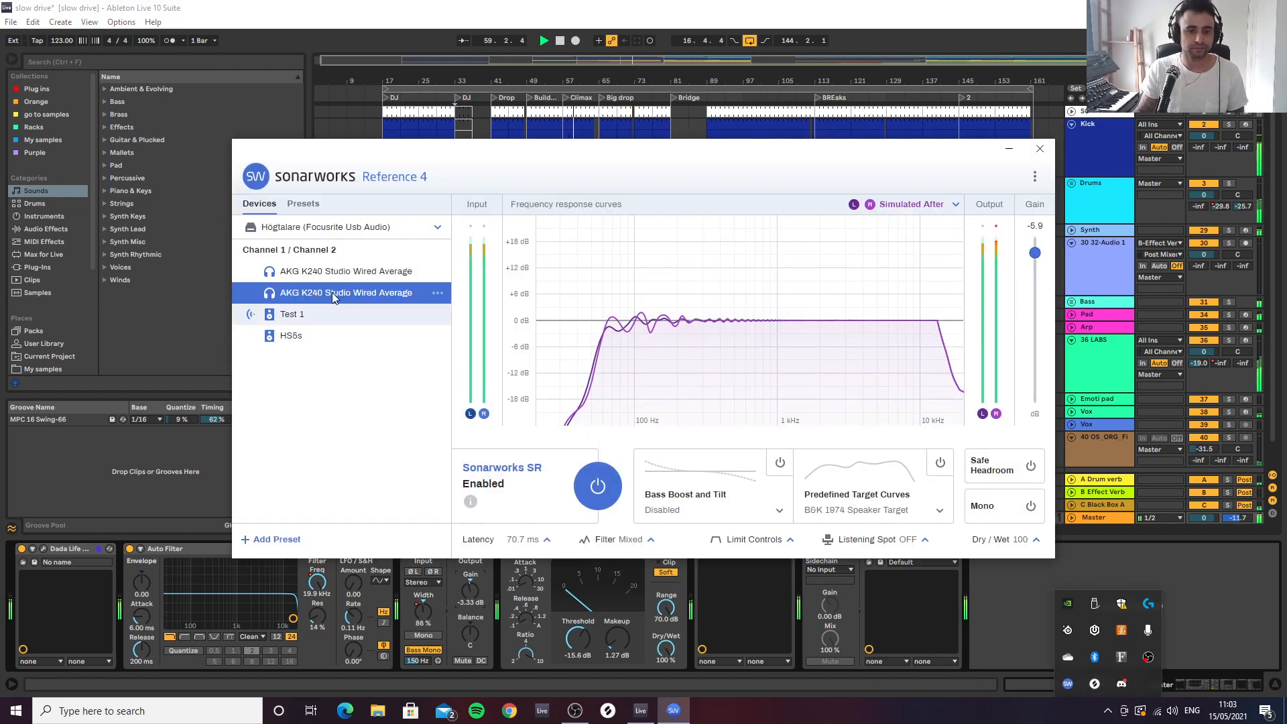
pyautogui.click(1038, 151)
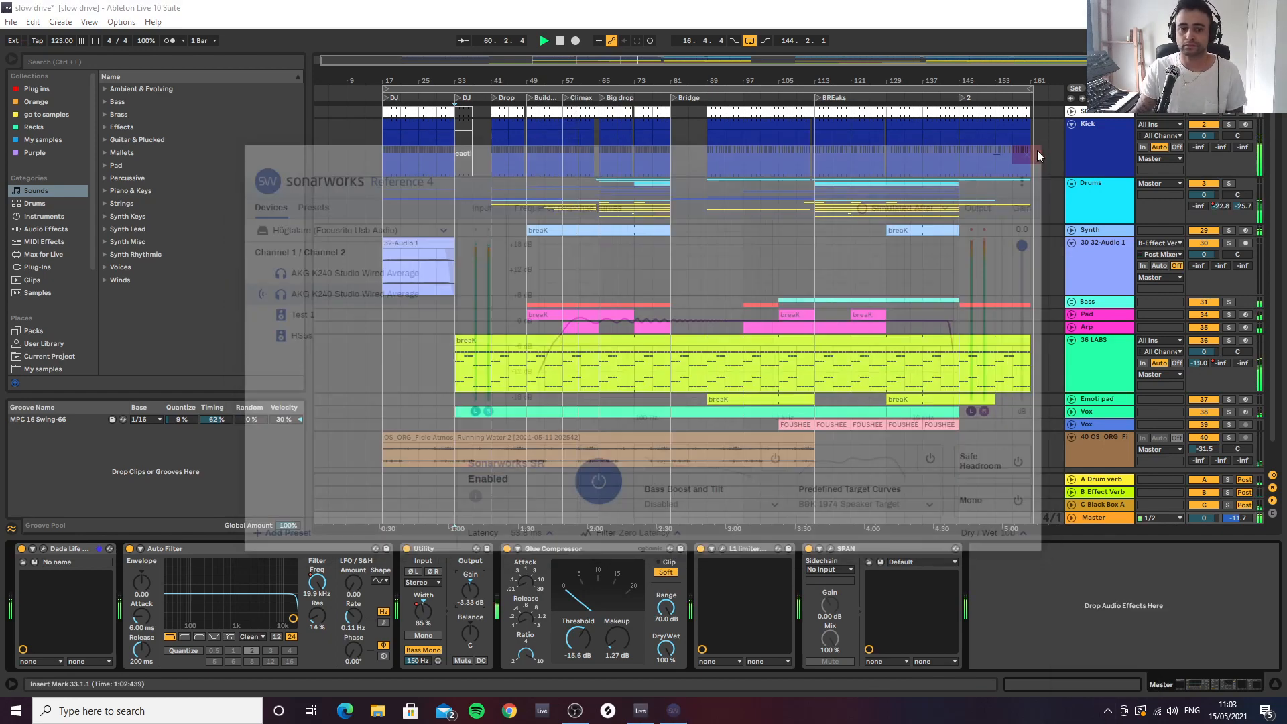
# Expand the Drums group and its Percs group, and examine the percussion loops in the Big drop section
pyautogui.click(533, 266)
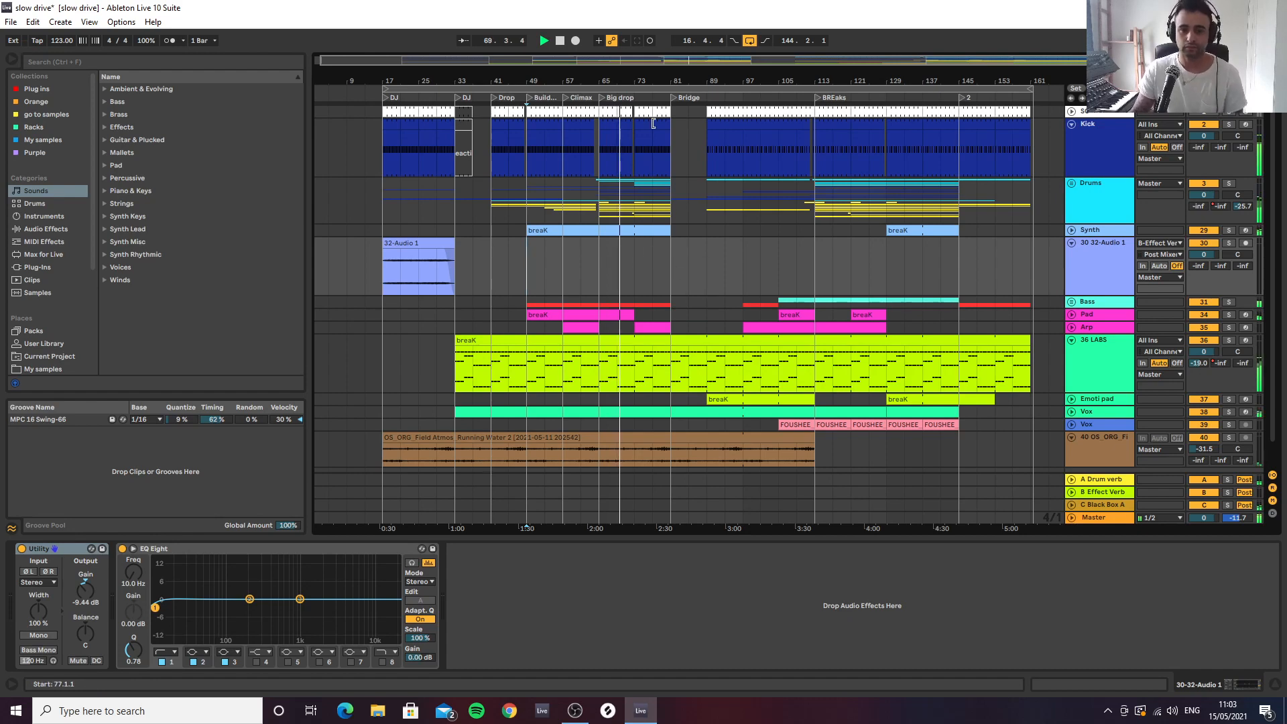
pyautogui.moveTo(625, 84); pyautogui.dragTo(653, 137)
pyautogui.click(1071, 183)
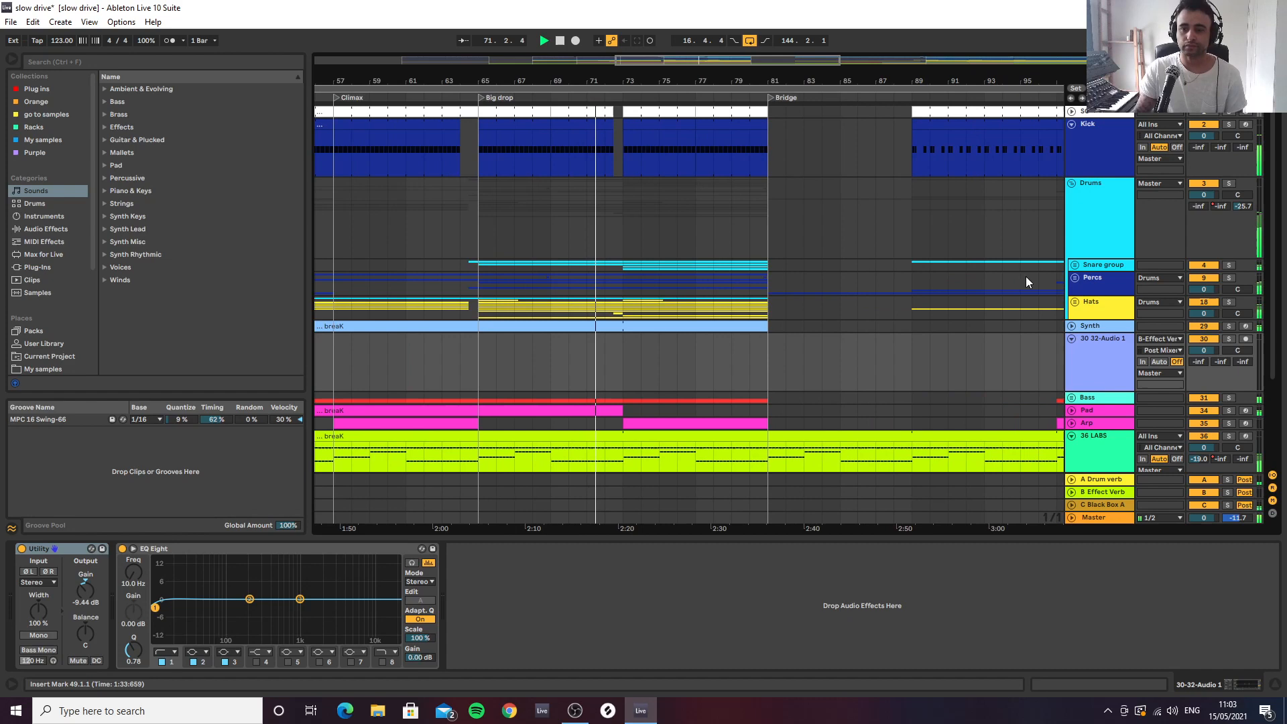
pyautogui.click(1075, 277)
pyautogui.moveTo(523, 81); pyautogui.dragTo(588, 322)
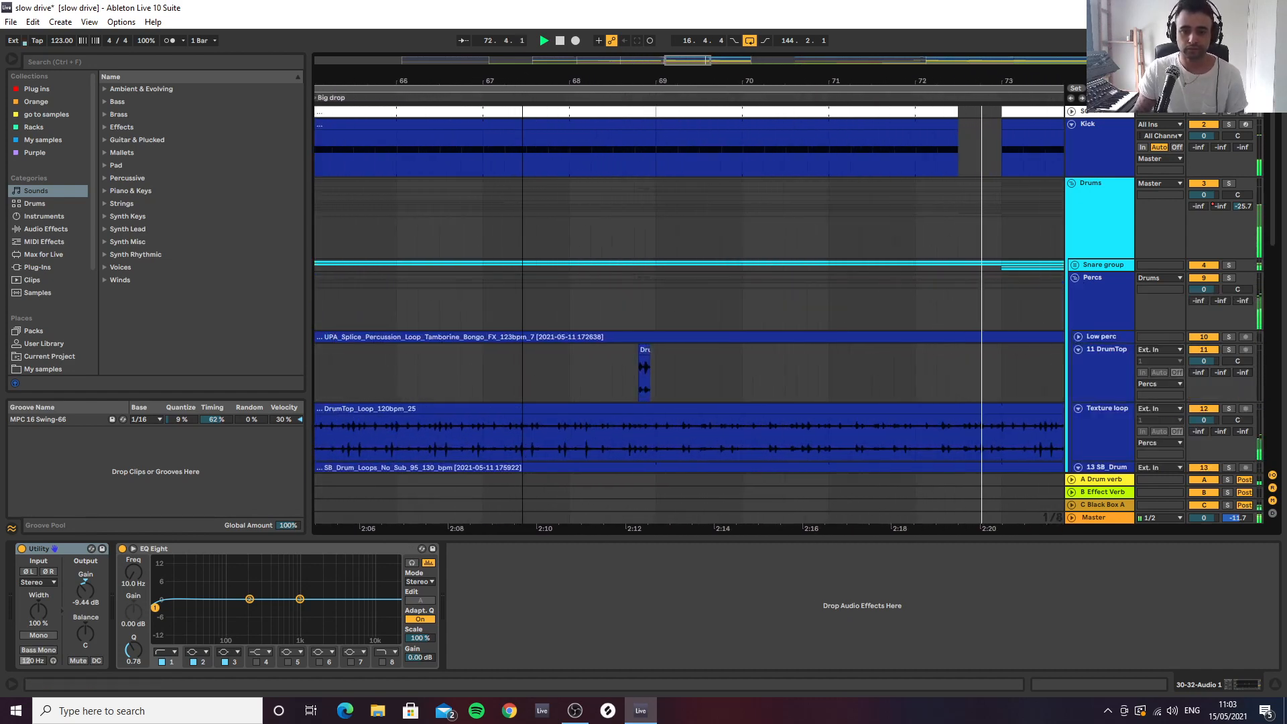
pyautogui.scroll(-3, 578, 362)
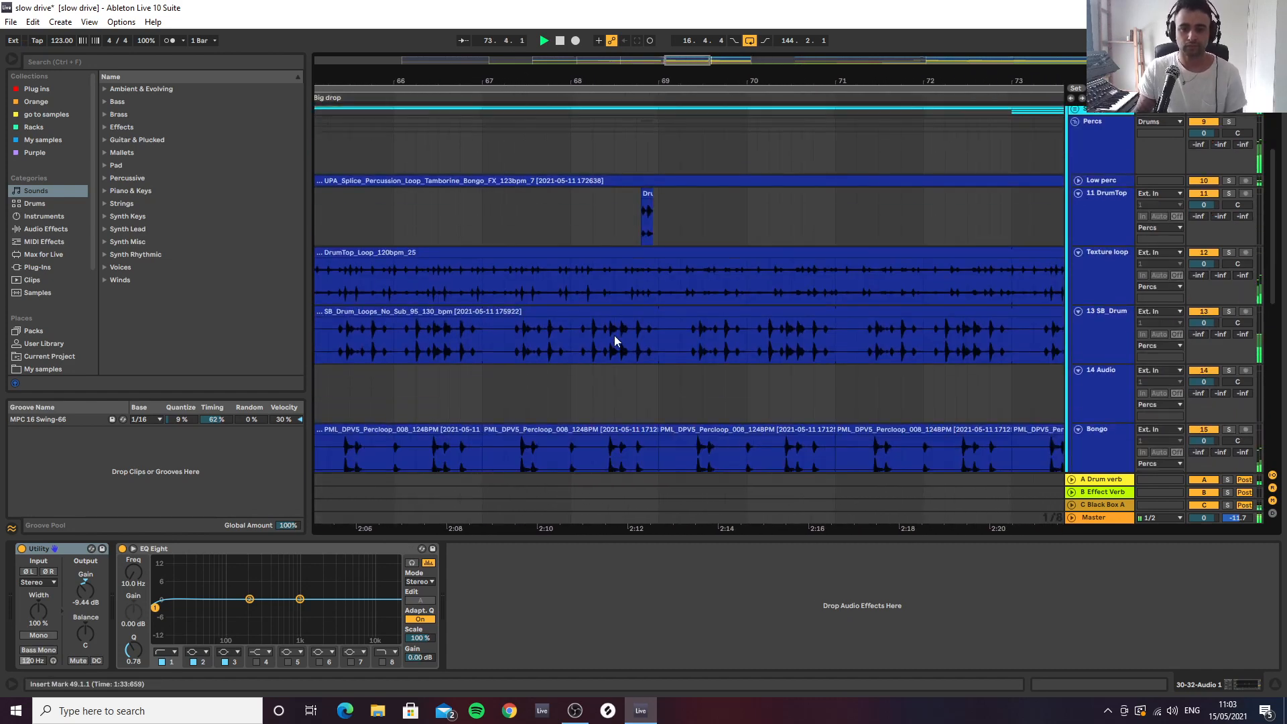
pyautogui.moveTo(746, 79); pyautogui.dragTo(746, 23)
pyautogui.moveTo(583, 23); pyautogui.dragTo(560, 27)
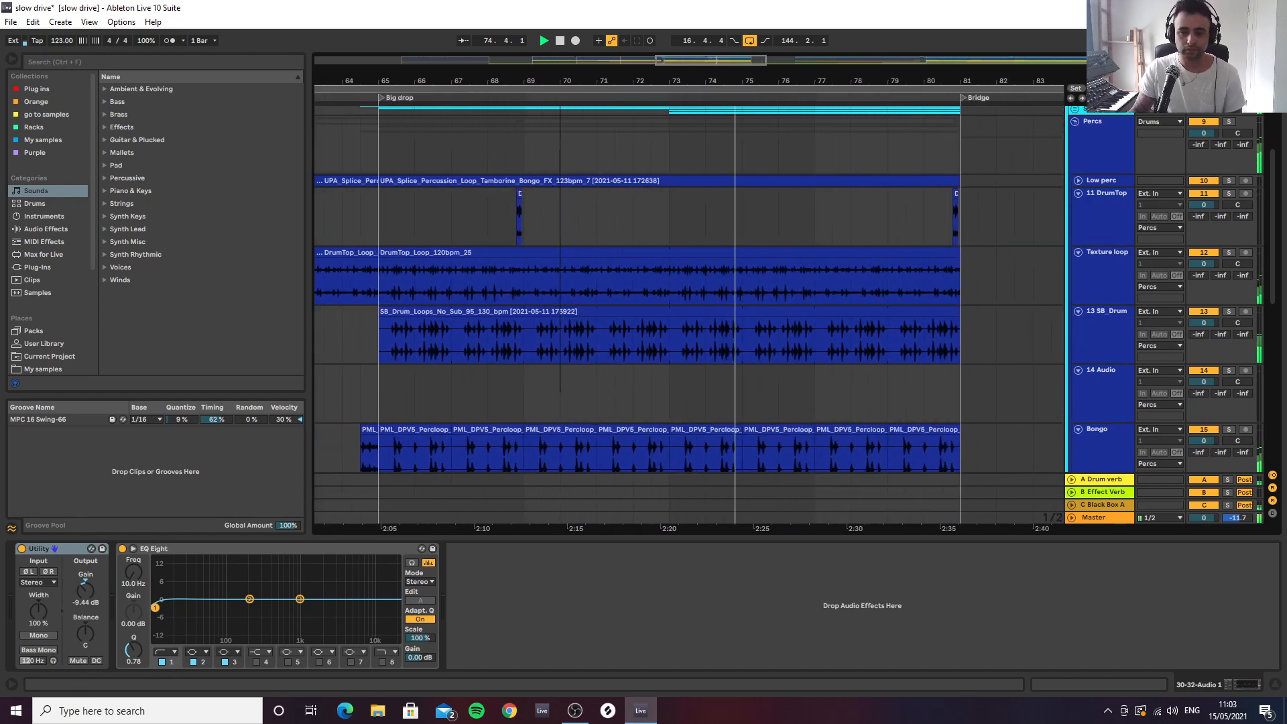
# Unfreeze the Washed drums track in the Percs group
pyautogui.scroll(-3, 581, 325)
pyautogui.scroll(-2, 582, 317)
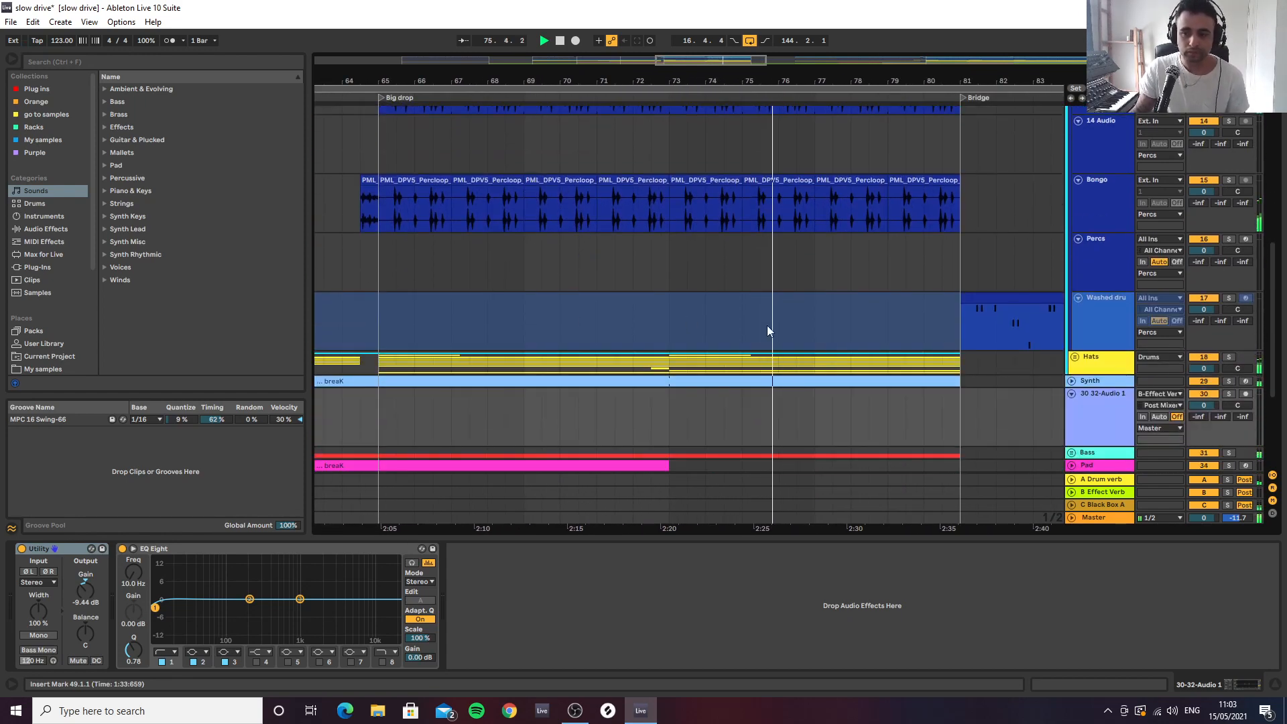
pyautogui.rightClick(1100, 328)
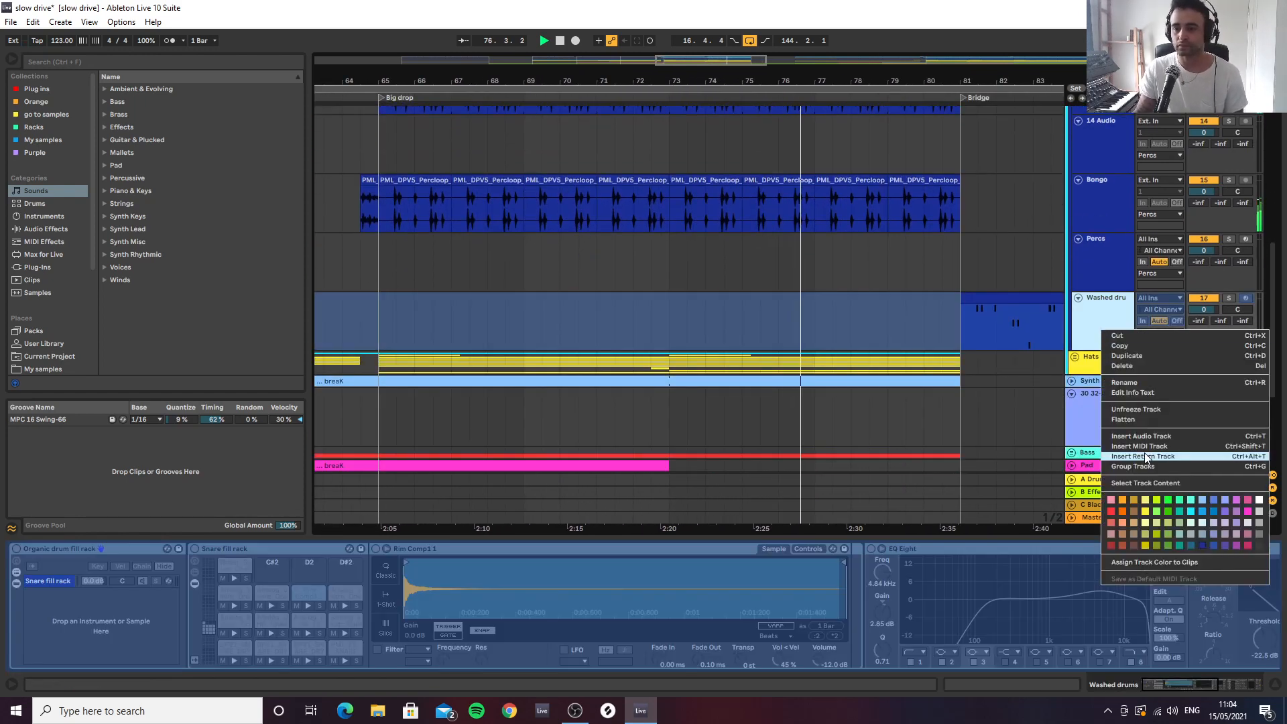
pyautogui.click(1136, 409)
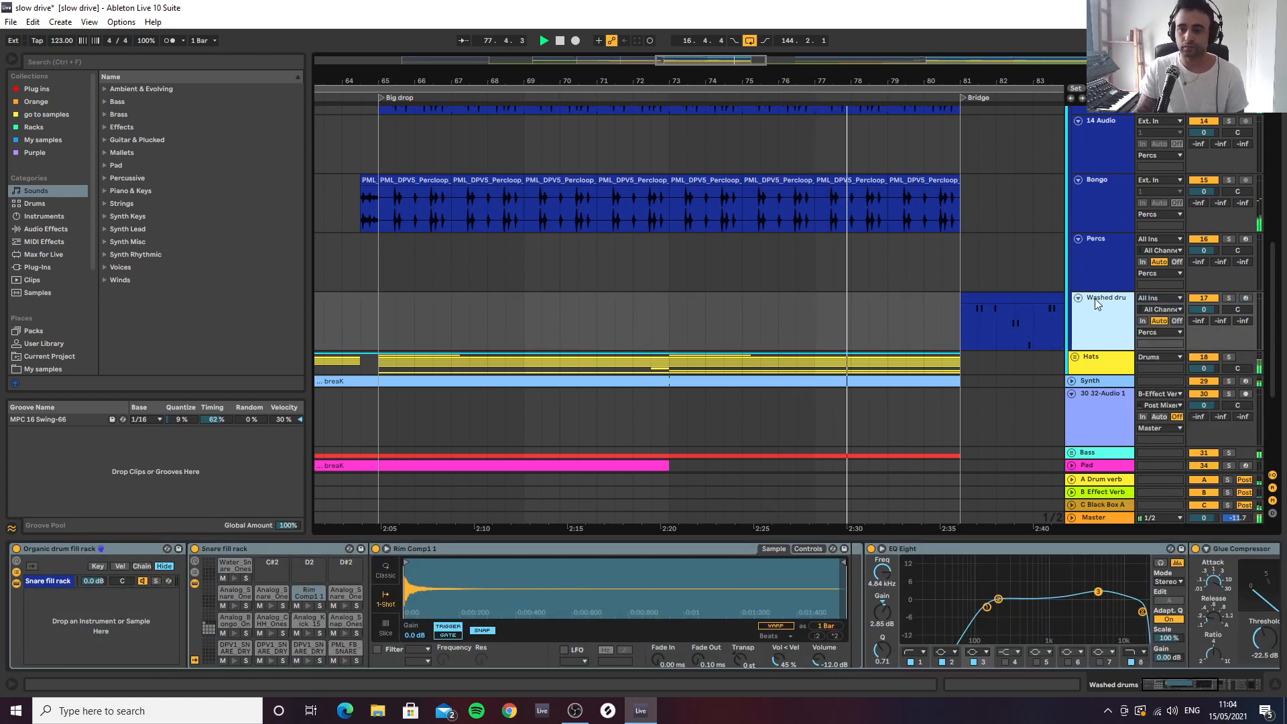
# Expand the Hats group and examine its clips from the Big drop through the Bridge to the BREaks section
pyautogui.click(1076, 356)
pyautogui.scroll(-5, 792, 292)
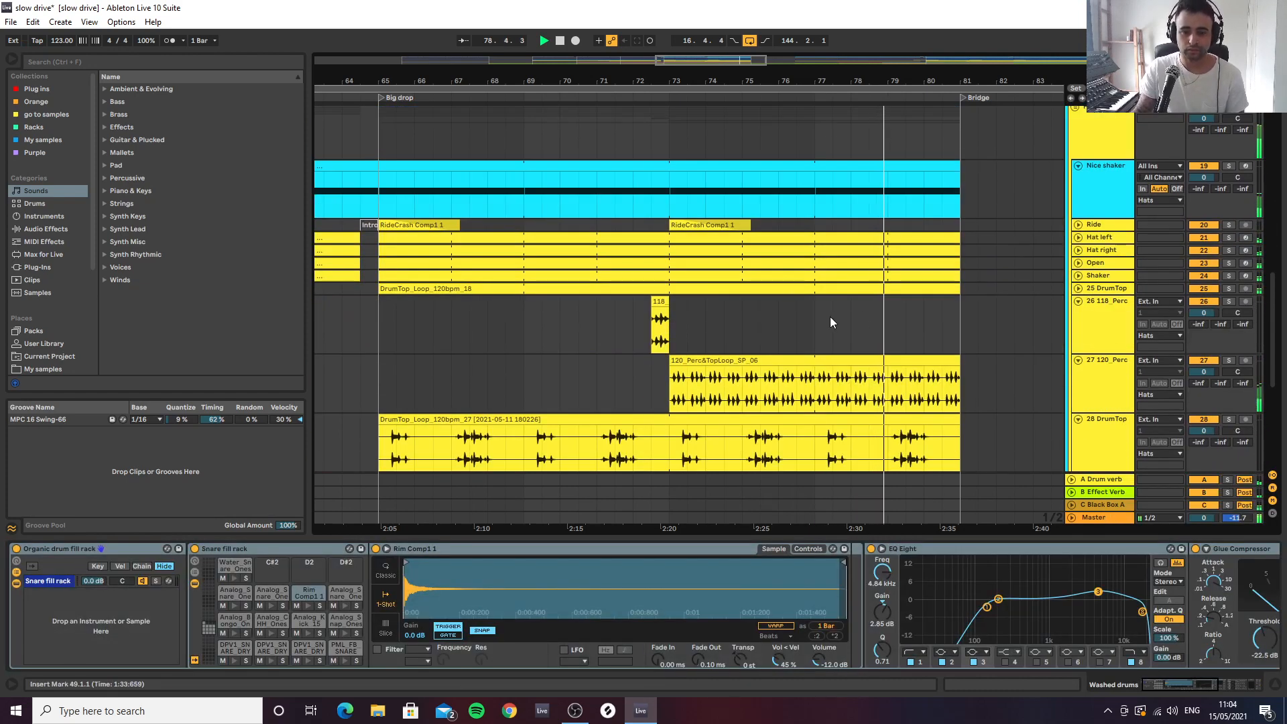
pyautogui.moveTo(798, 81); pyautogui.dragTo(658, 75)
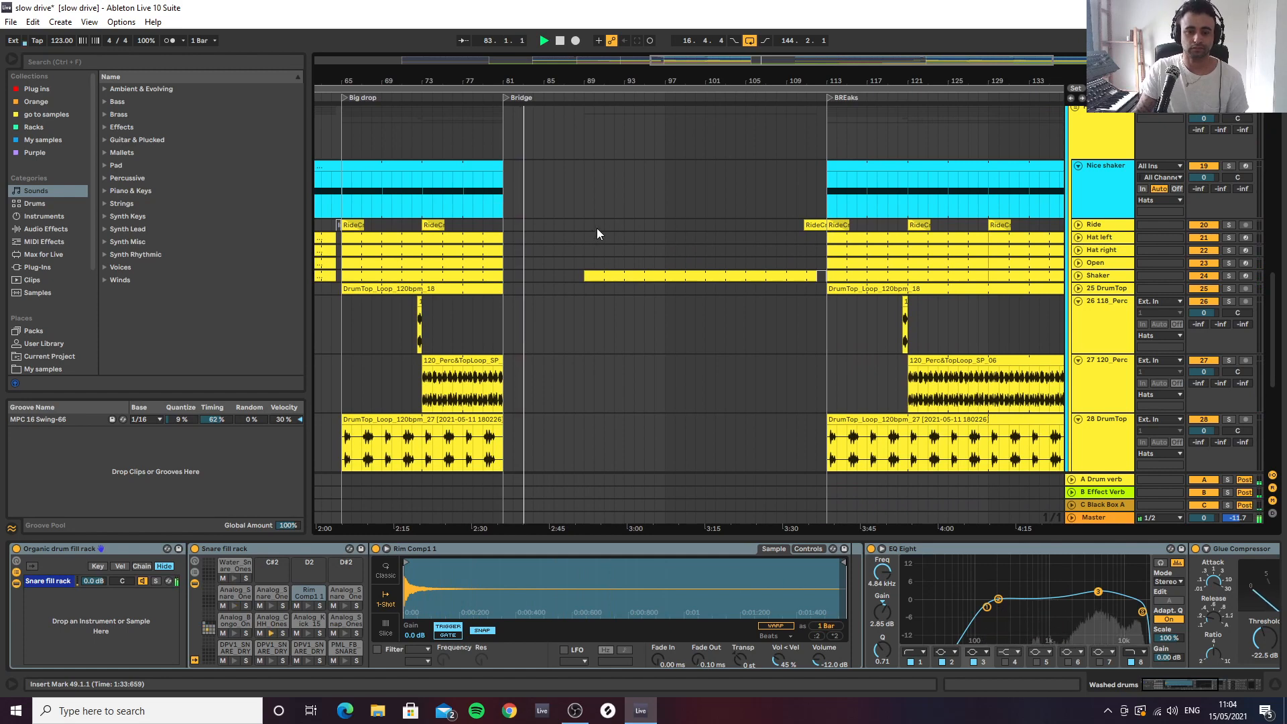
pyautogui.moveTo(712, 78); pyautogui.dragTo(618, 50)
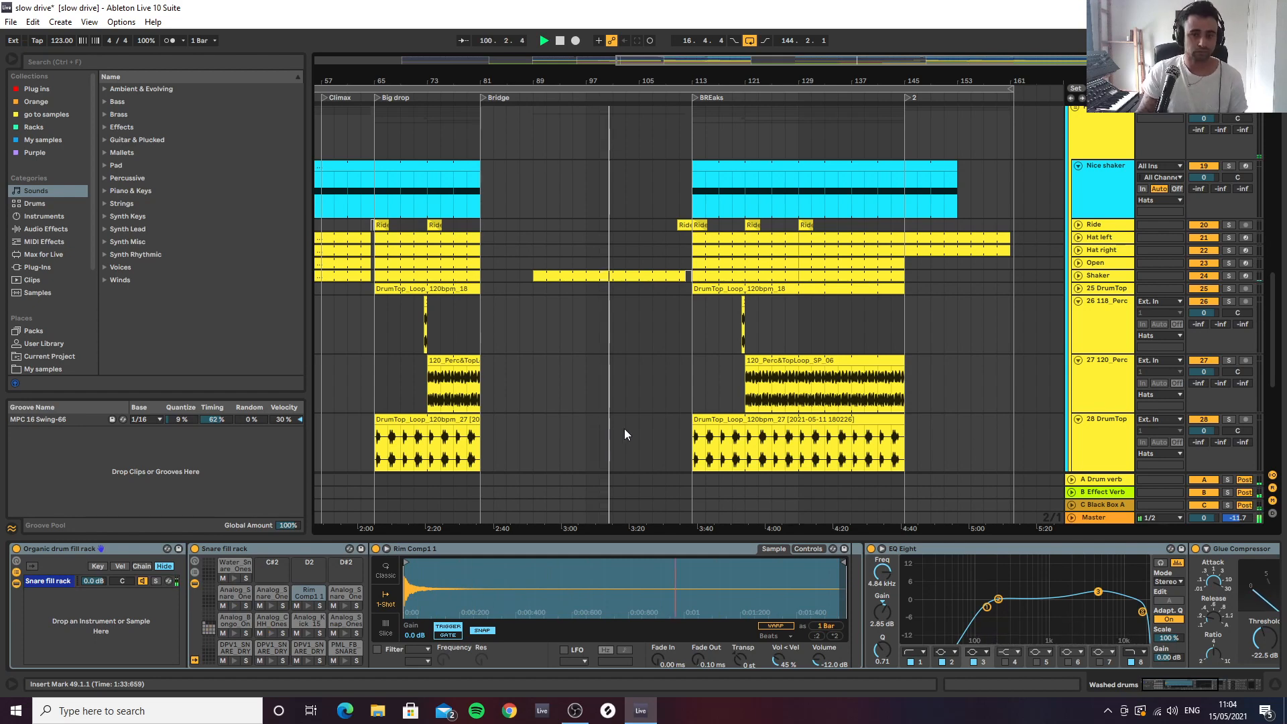
# Collapse the Drums group and fold all the tracks to get a compact overview of the whole arrangement
pyautogui.scroll(10, 634, 422)
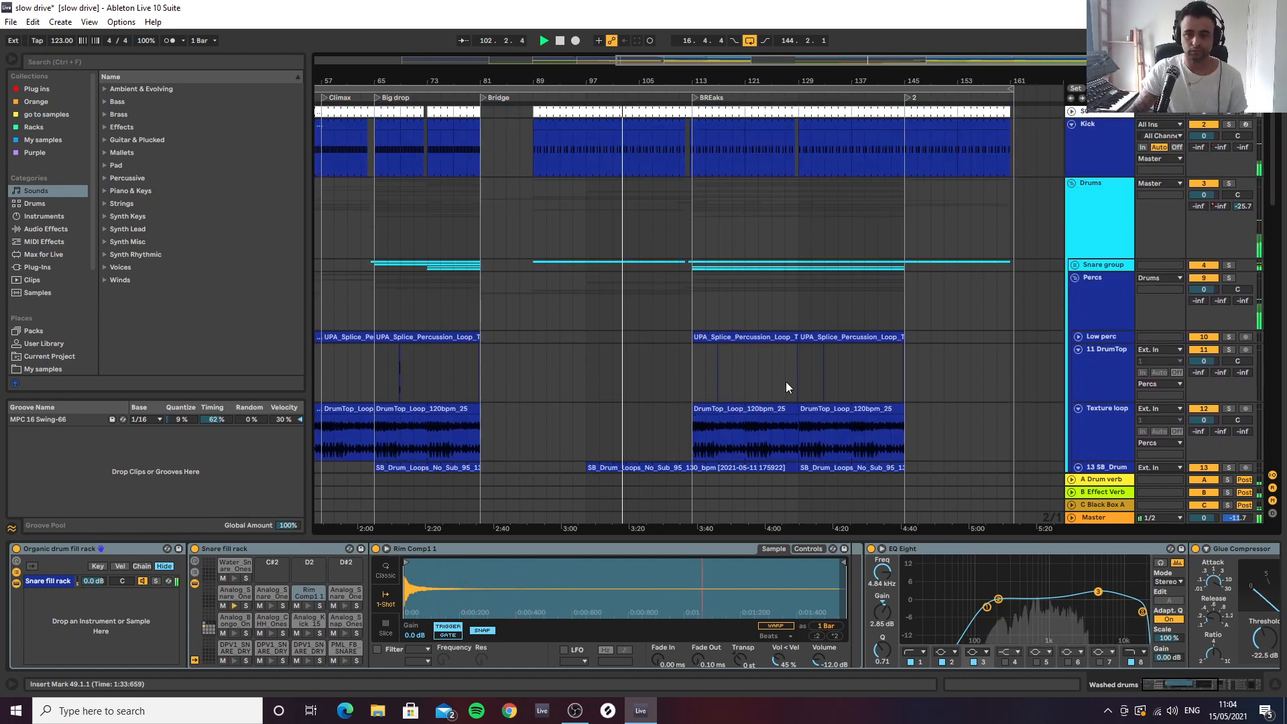
pyautogui.click(1071, 184)
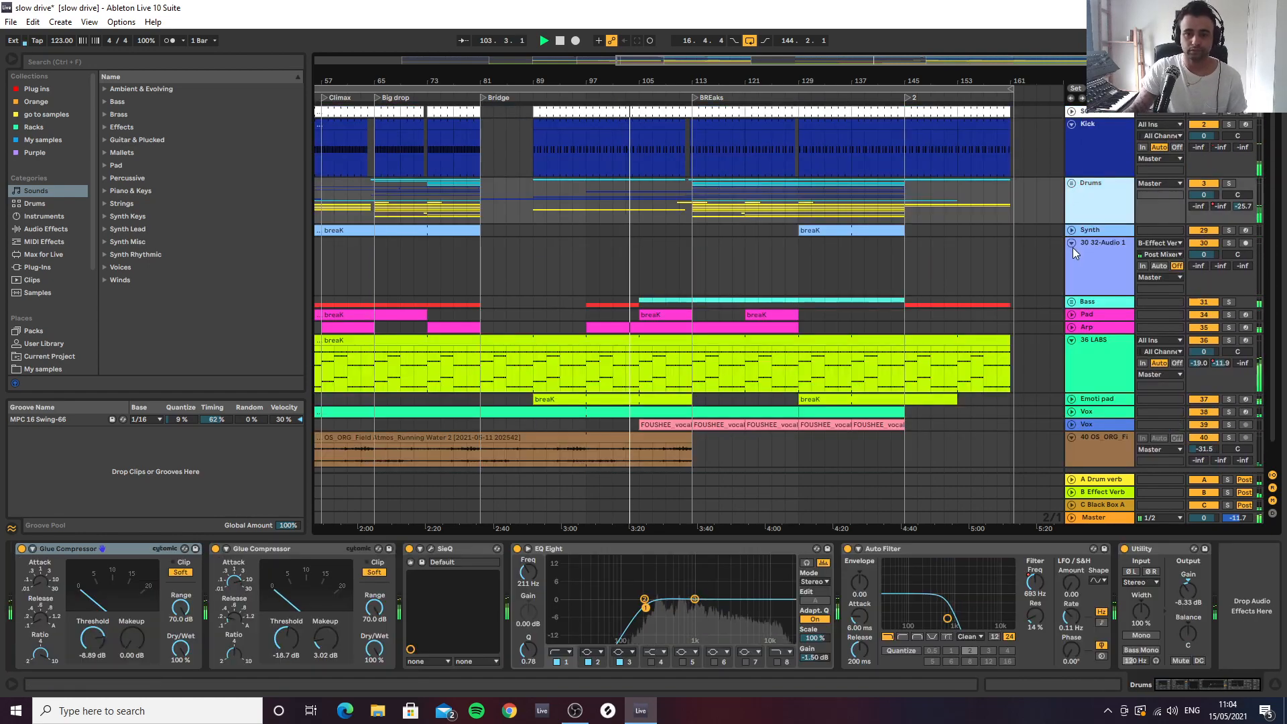
pyautogui.moveTo(772, 79); pyautogui.dragTo(772, 42)
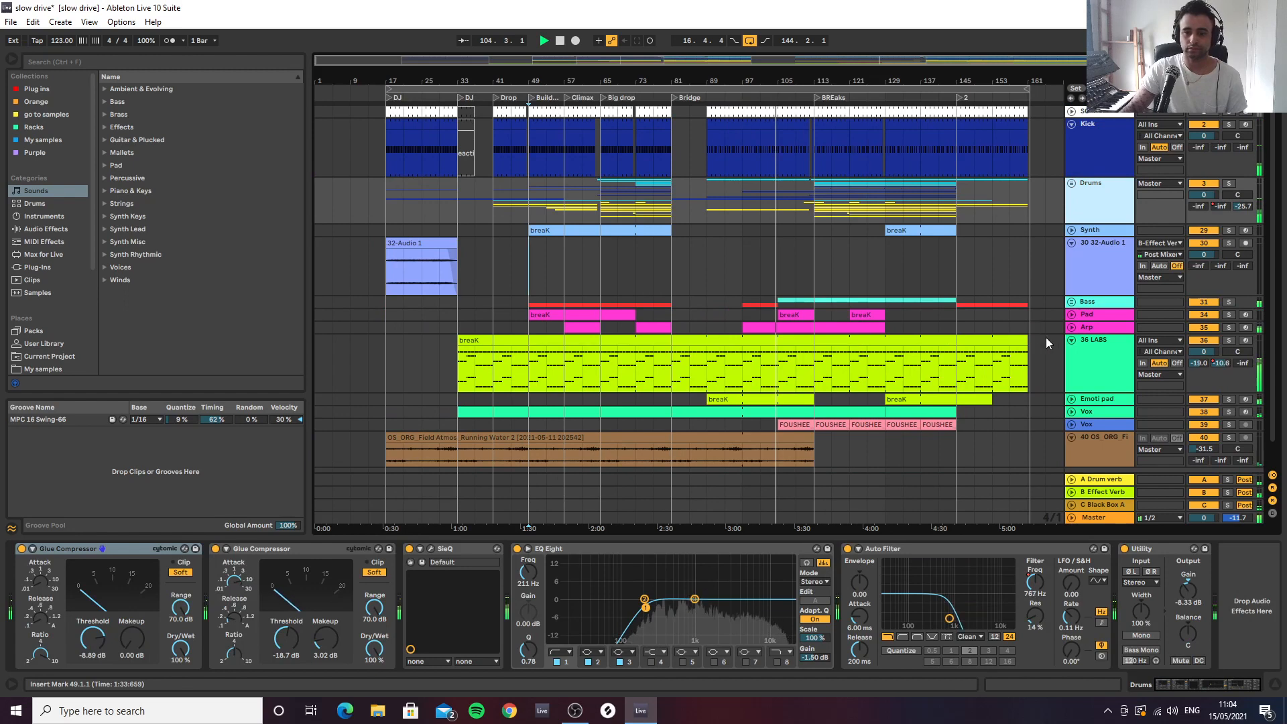
pyautogui.click(1070, 183)
pyautogui.click(1070, 183)
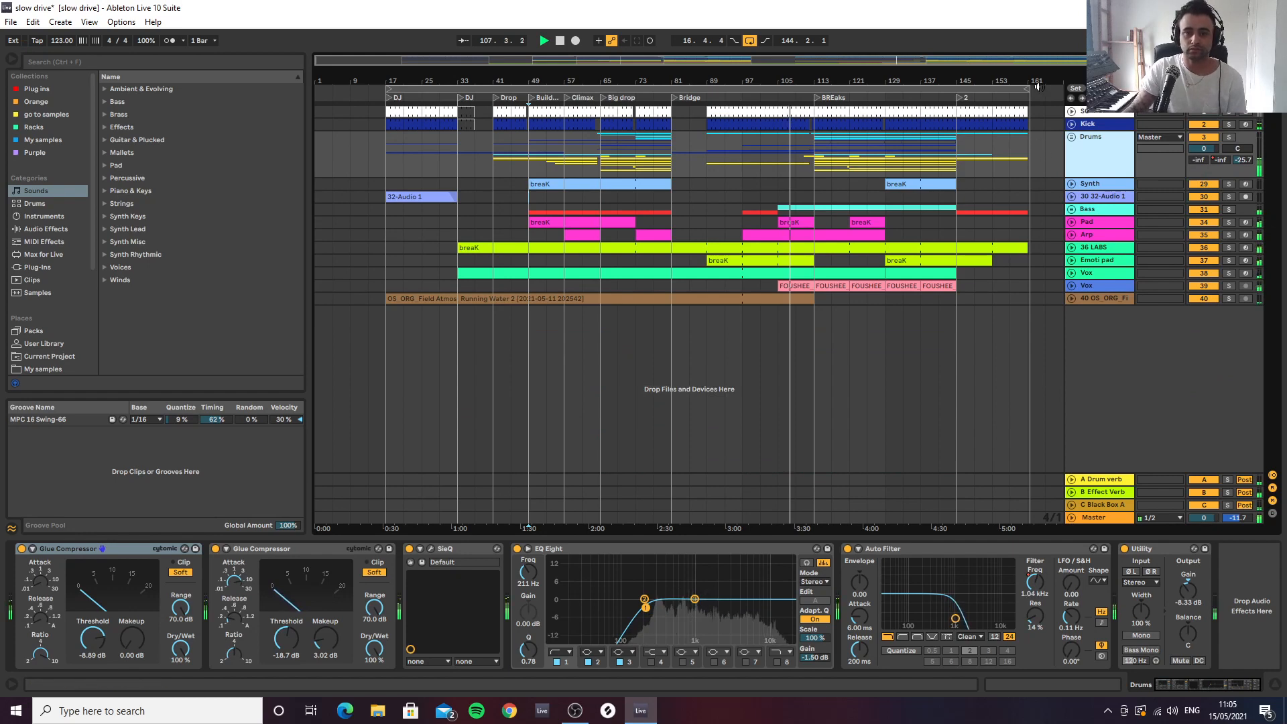
# Expand the Bass group, and inspect the MOOG track's BREaks clips and its device chain through to the Compressor
pyautogui.moveTo(995, 77); pyautogui.dragTo(992, 93)
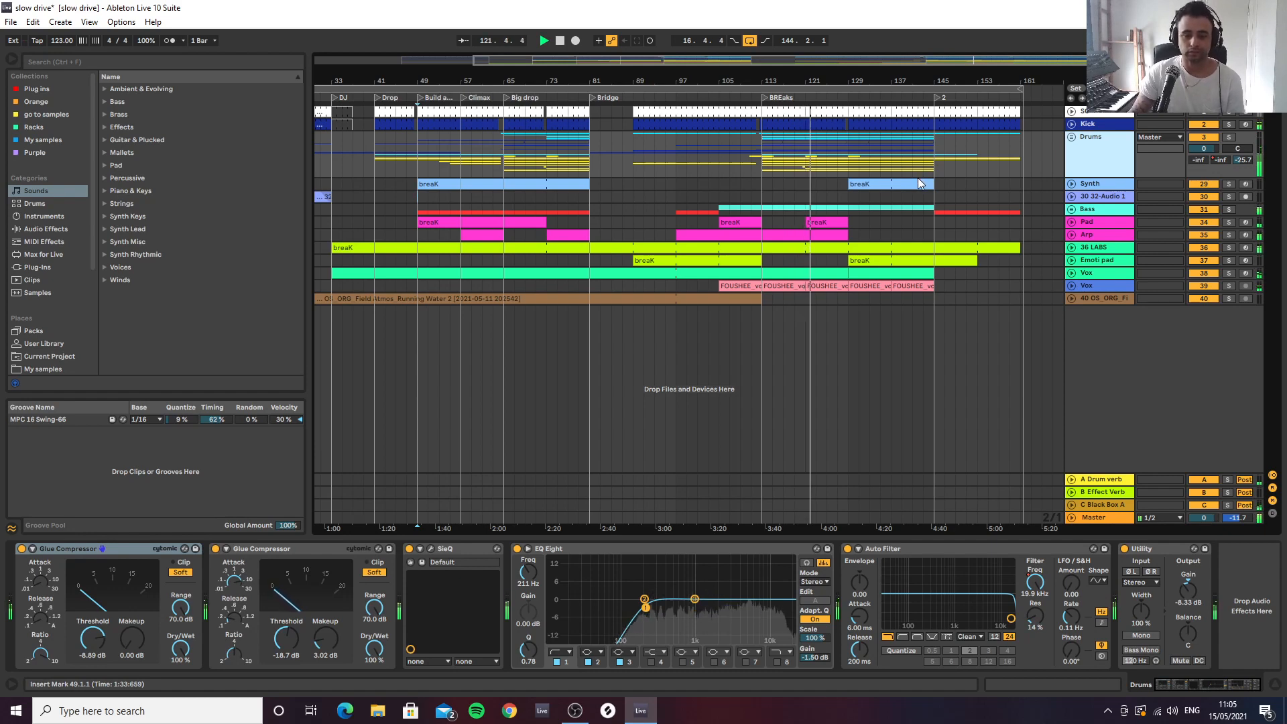
pyautogui.click(1071, 209)
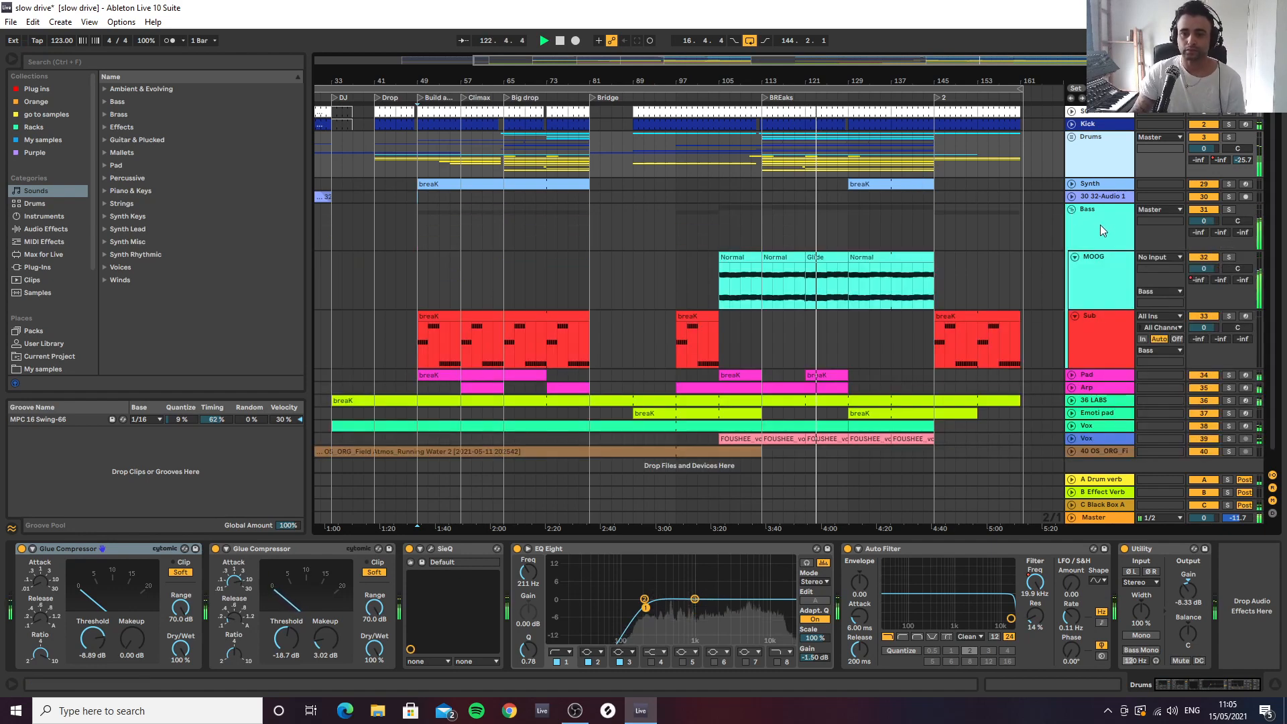
pyautogui.moveTo(884, 81); pyautogui.dragTo(874, 120)
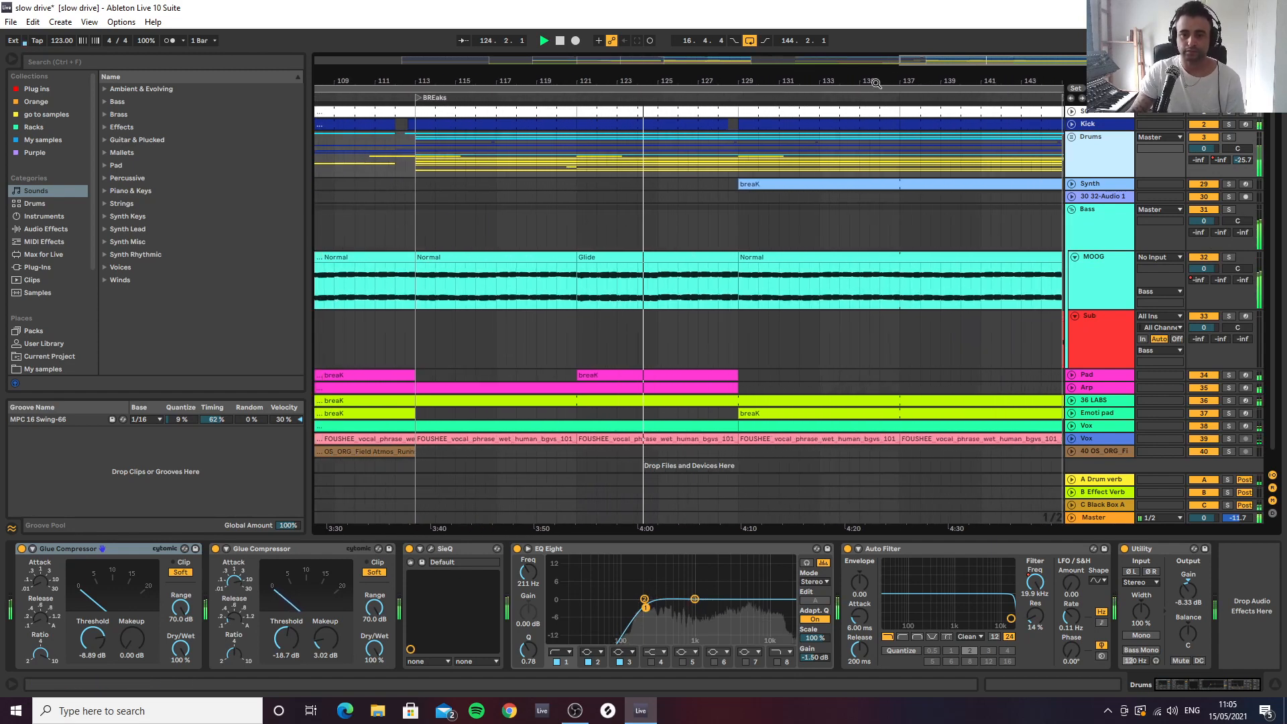
pyautogui.click(1106, 275)
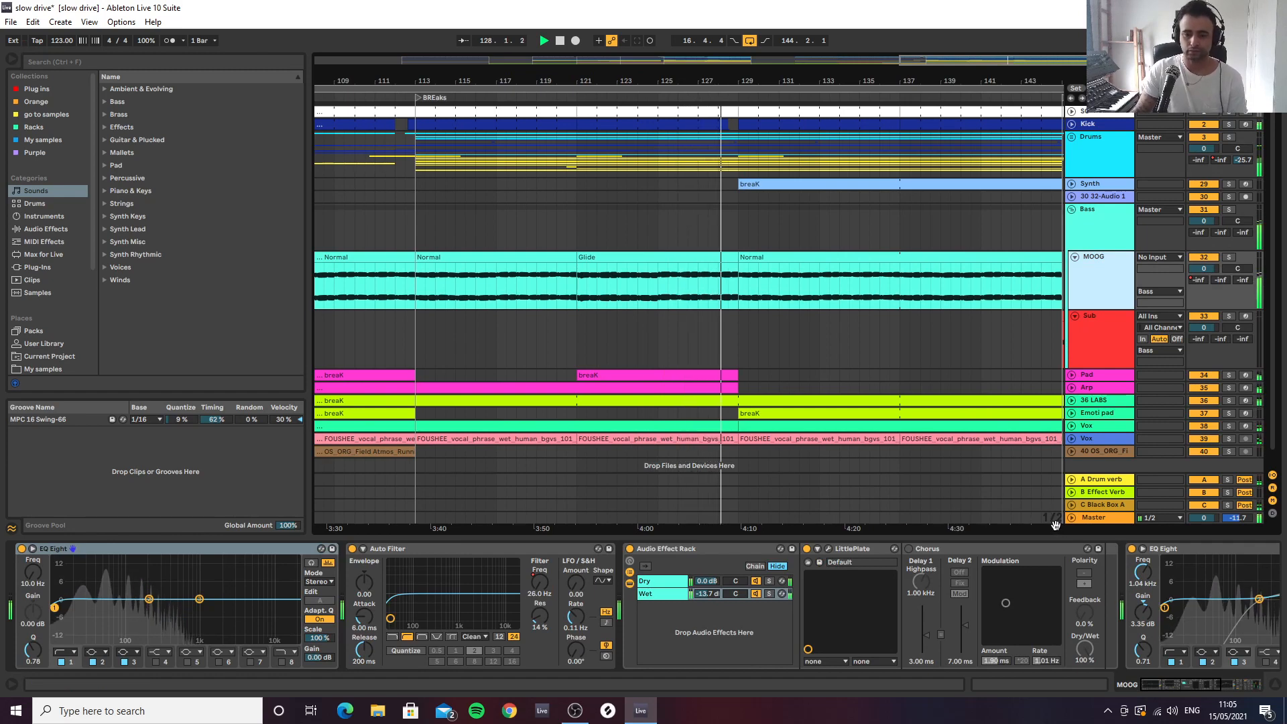
pyautogui.click(1211, 555)
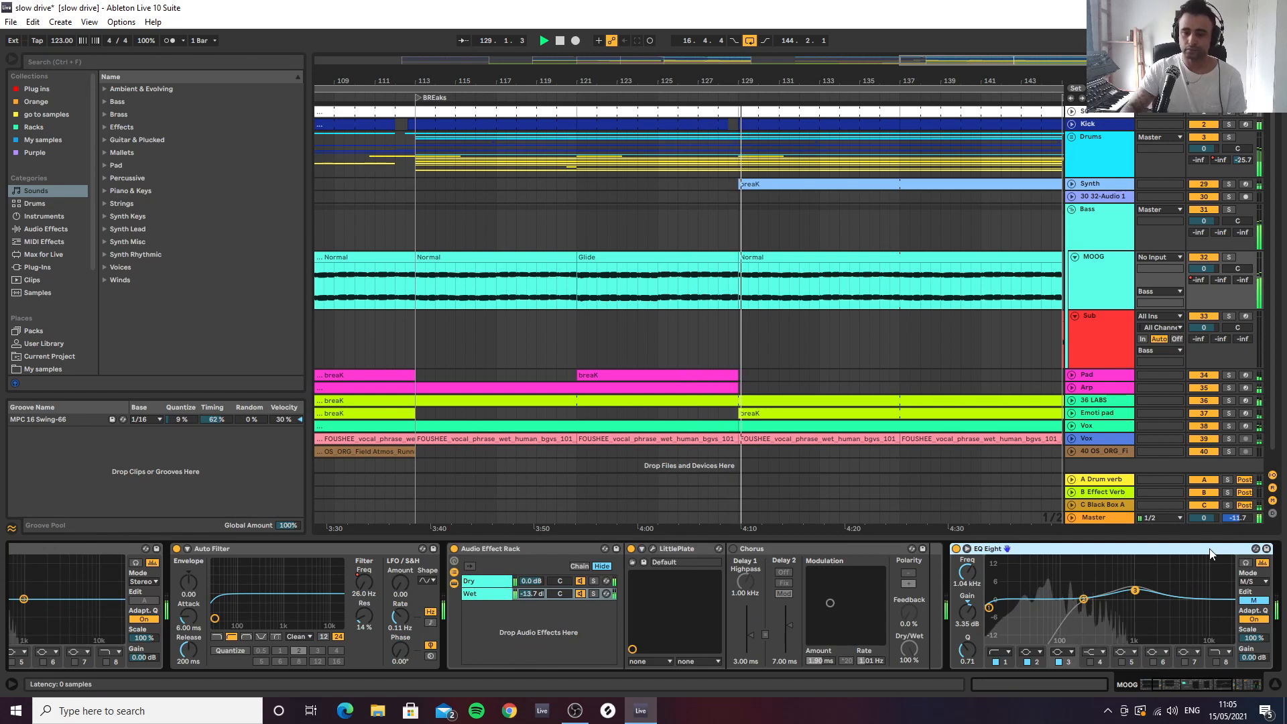
pyautogui.press('Right')
pyautogui.press('Right')
pyautogui.press('Right')
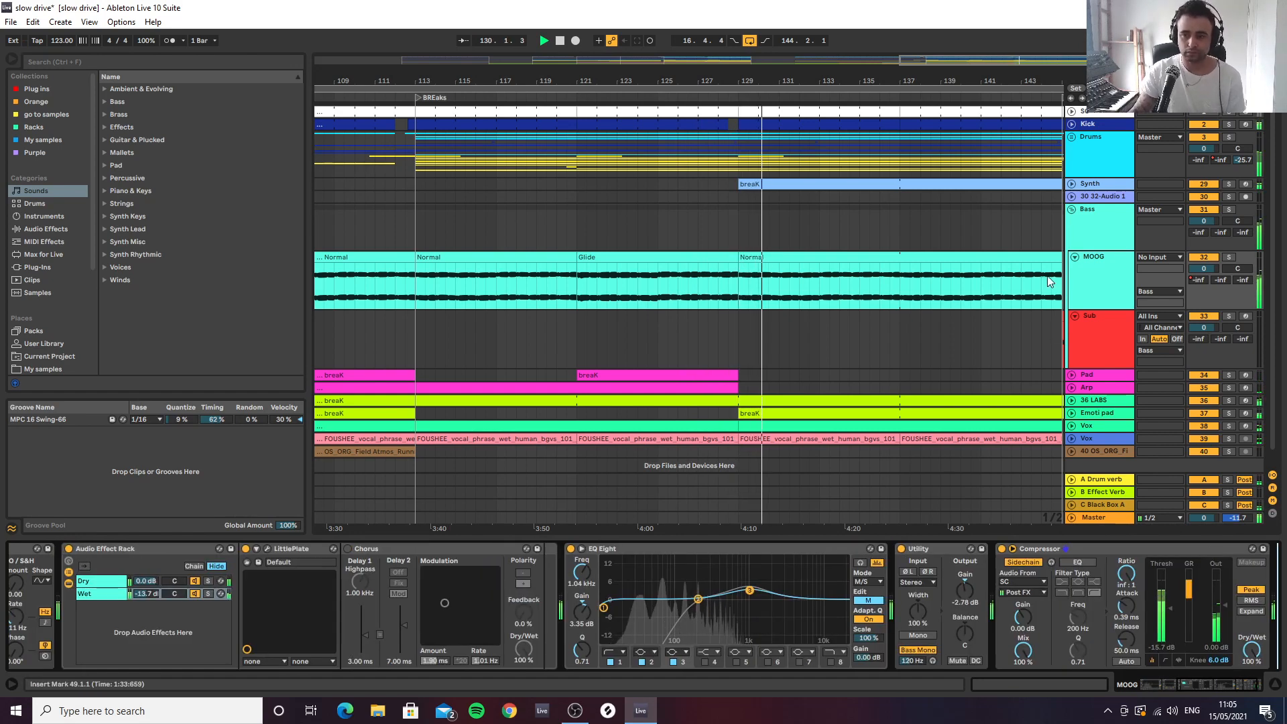
# Unfold the Synth track and raise its Utility gain to -8.33 dB
pyautogui.click(1071, 184)
pyautogui.click(1109, 225)
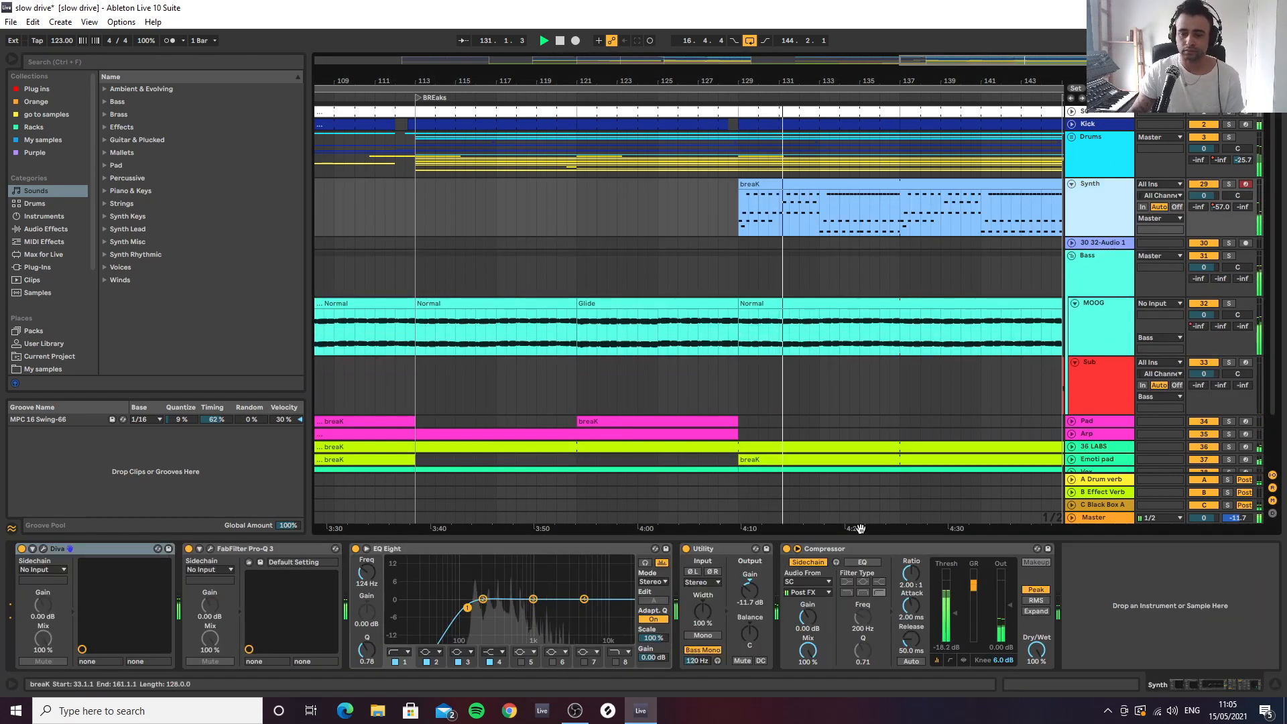
pyautogui.moveTo(748, 589); pyautogui.dragTo(748, 570)
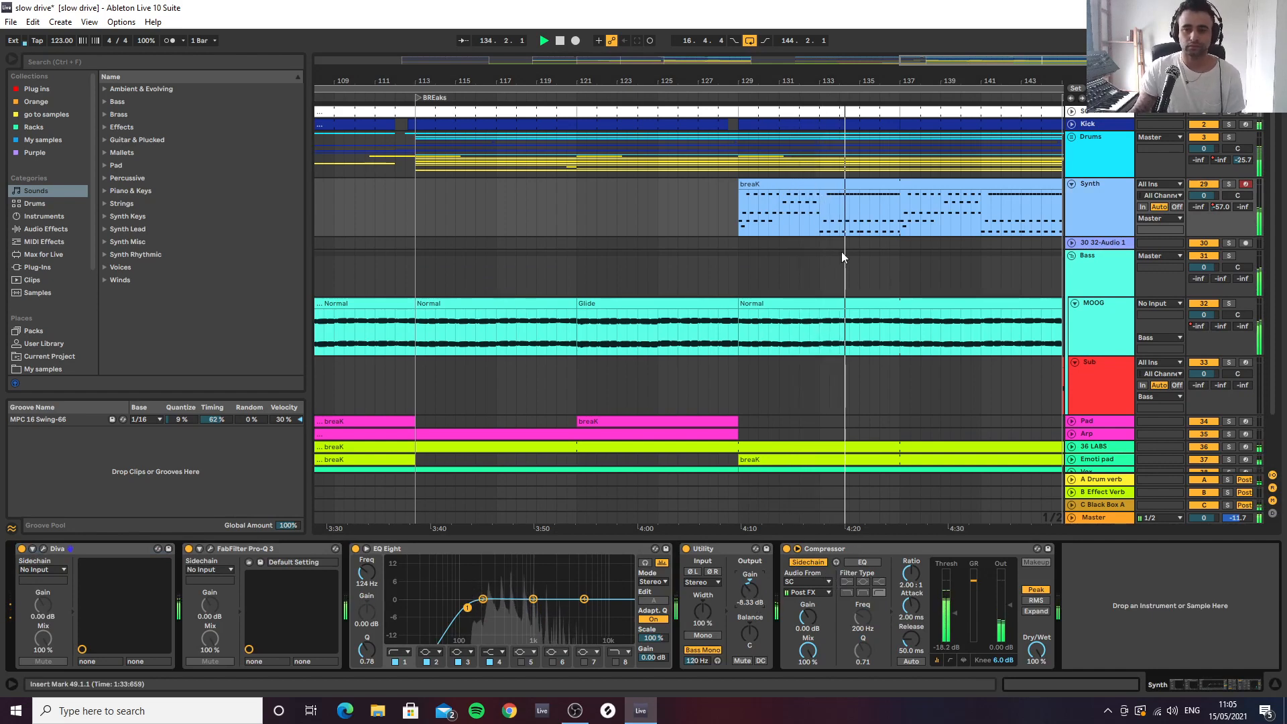
# Follow the playback to the end of the BREaks section, and collapse the Synth track and the Bass group
pyautogui.moveTo(727, 79); pyautogui.dragTo(864, 110)
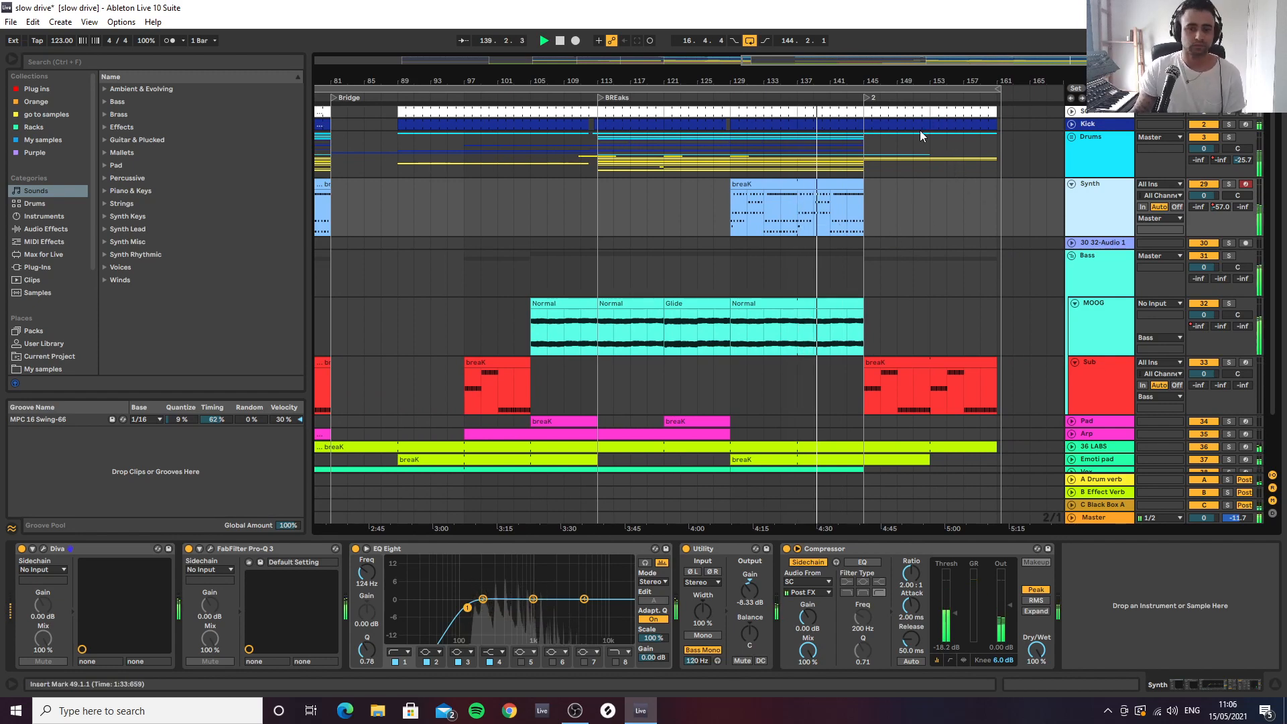
pyautogui.moveTo(792, 81); pyautogui.dragTo(818, 66)
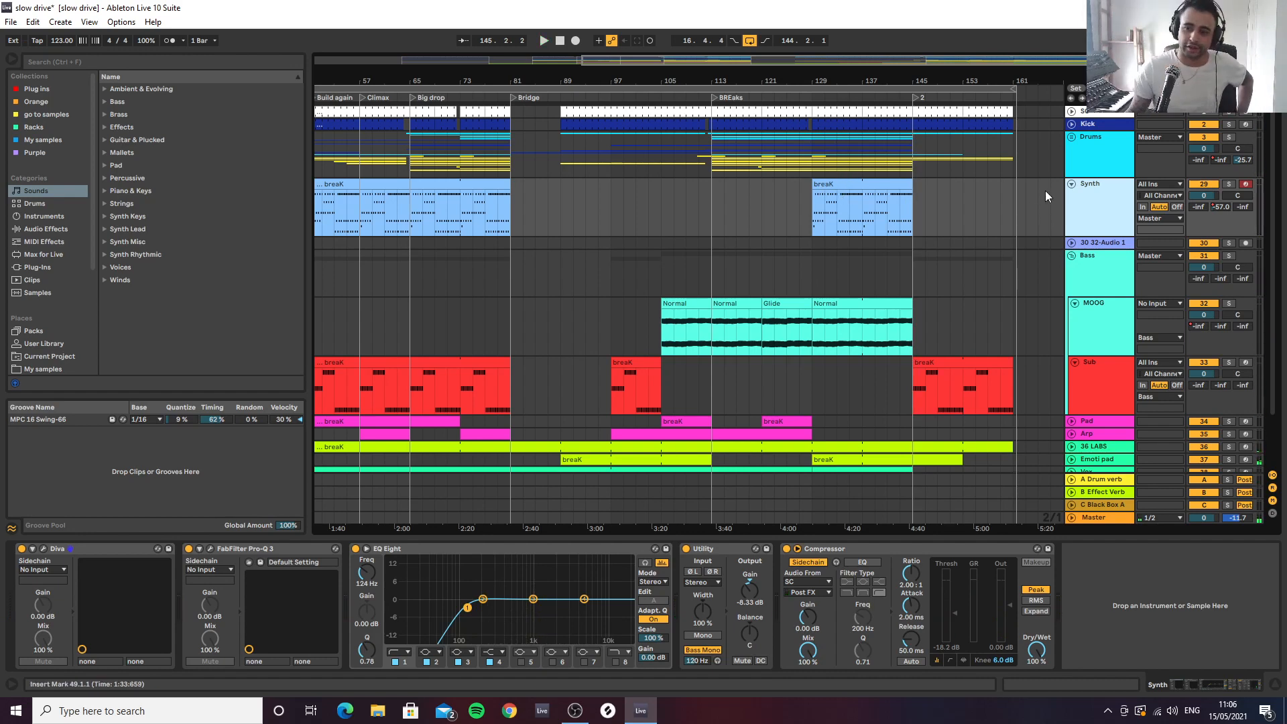
pyautogui.click(1071, 184)
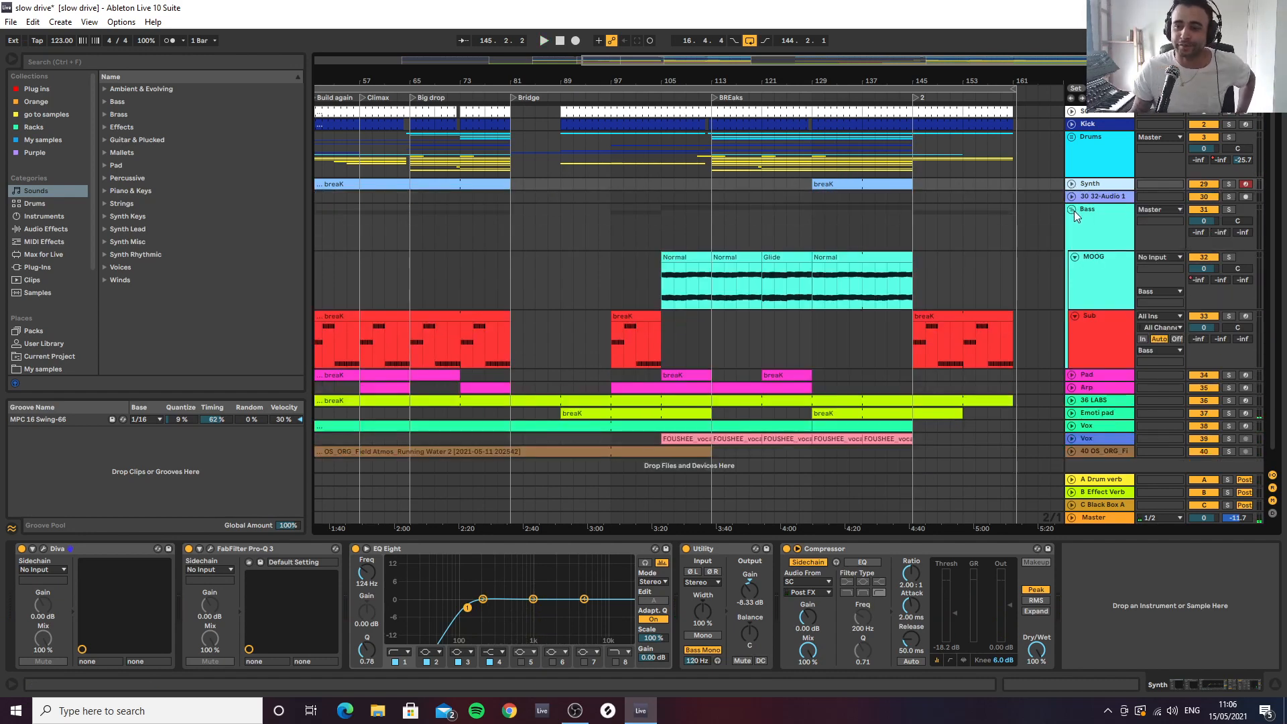
pyautogui.click(1071, 210)
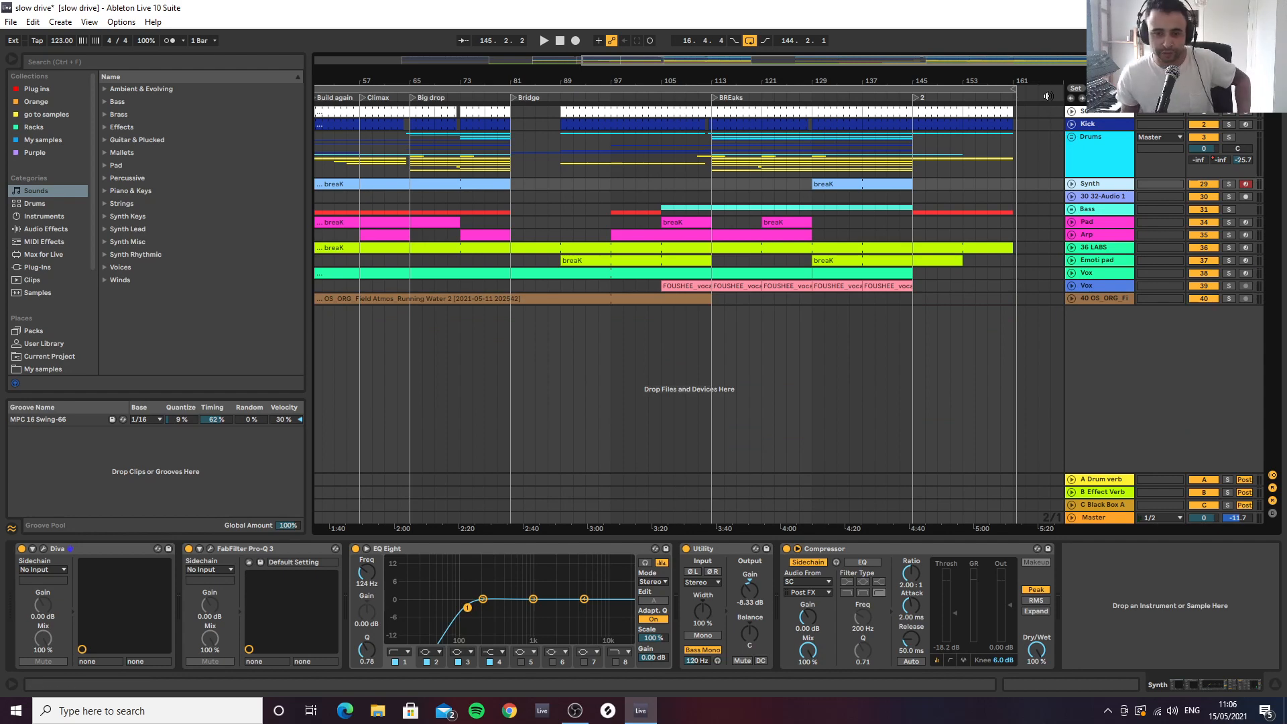
# Unfold the Synth track, review its clips across the arrangement, and place the insert marker at bar 17
pyautogui.click(1072, 184)
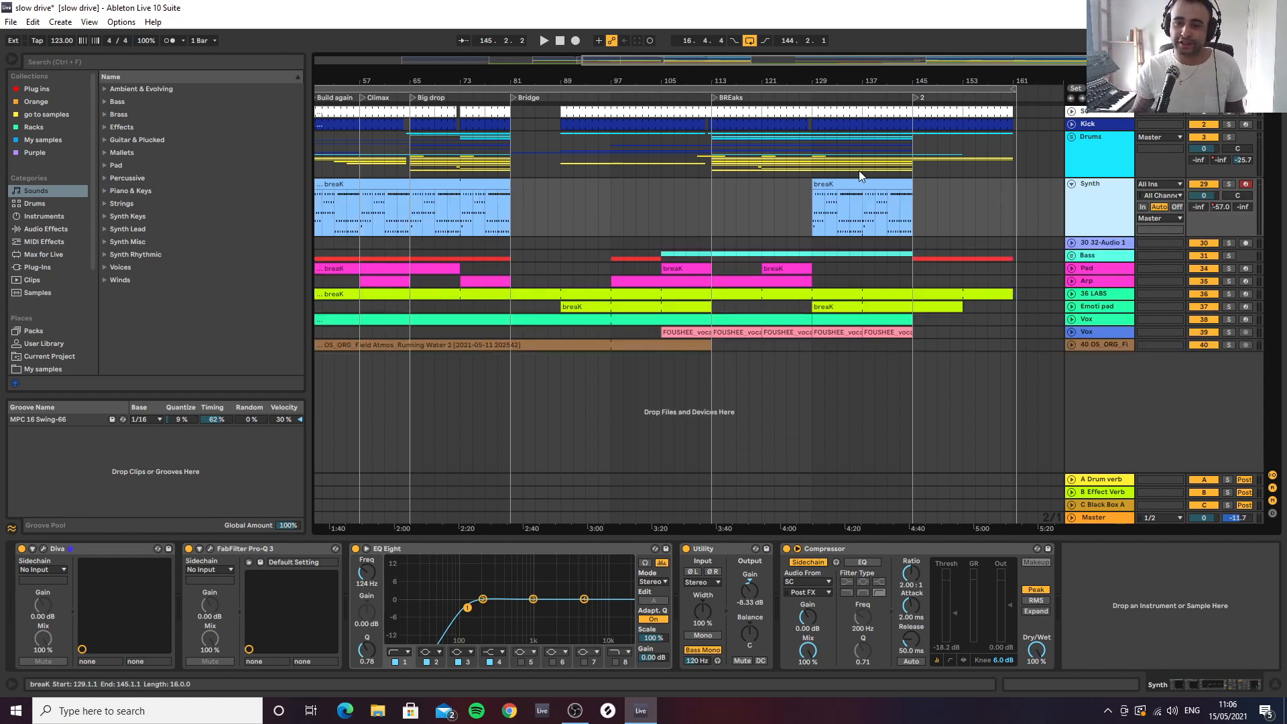
pyautogui.scroll(3, 861, 177)
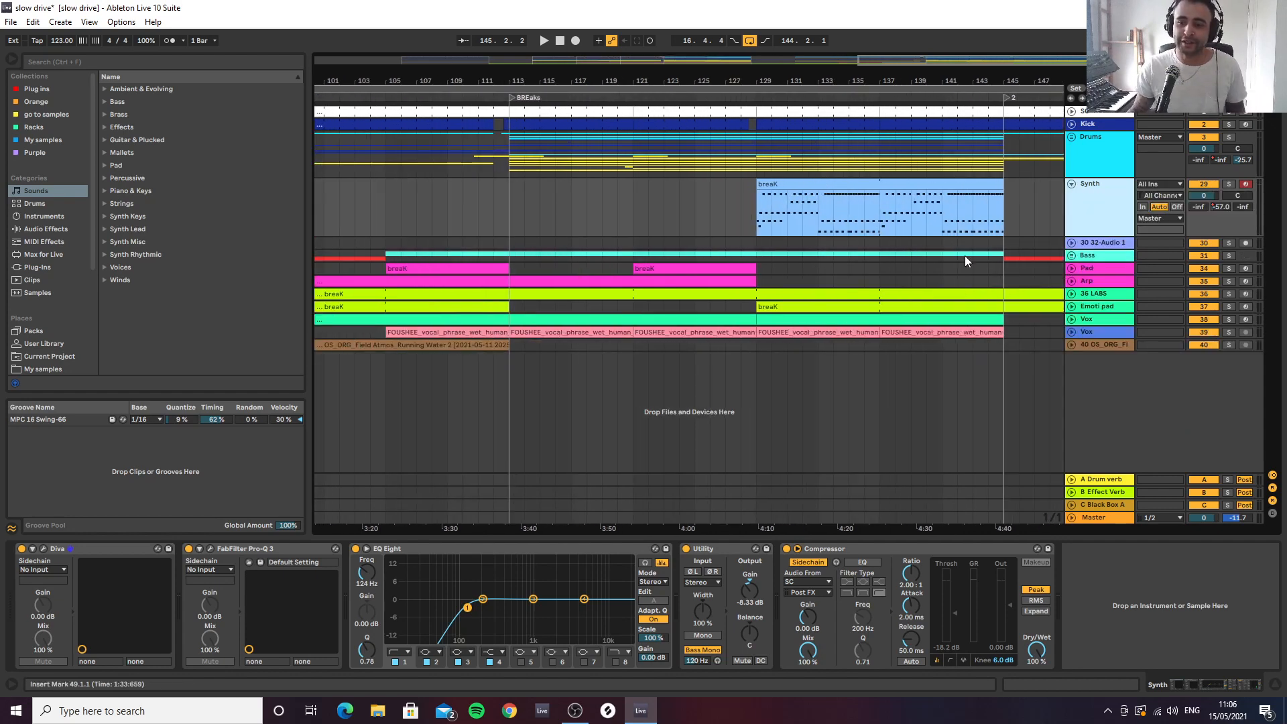
pyautogui.scroll(-5, 754, 79)
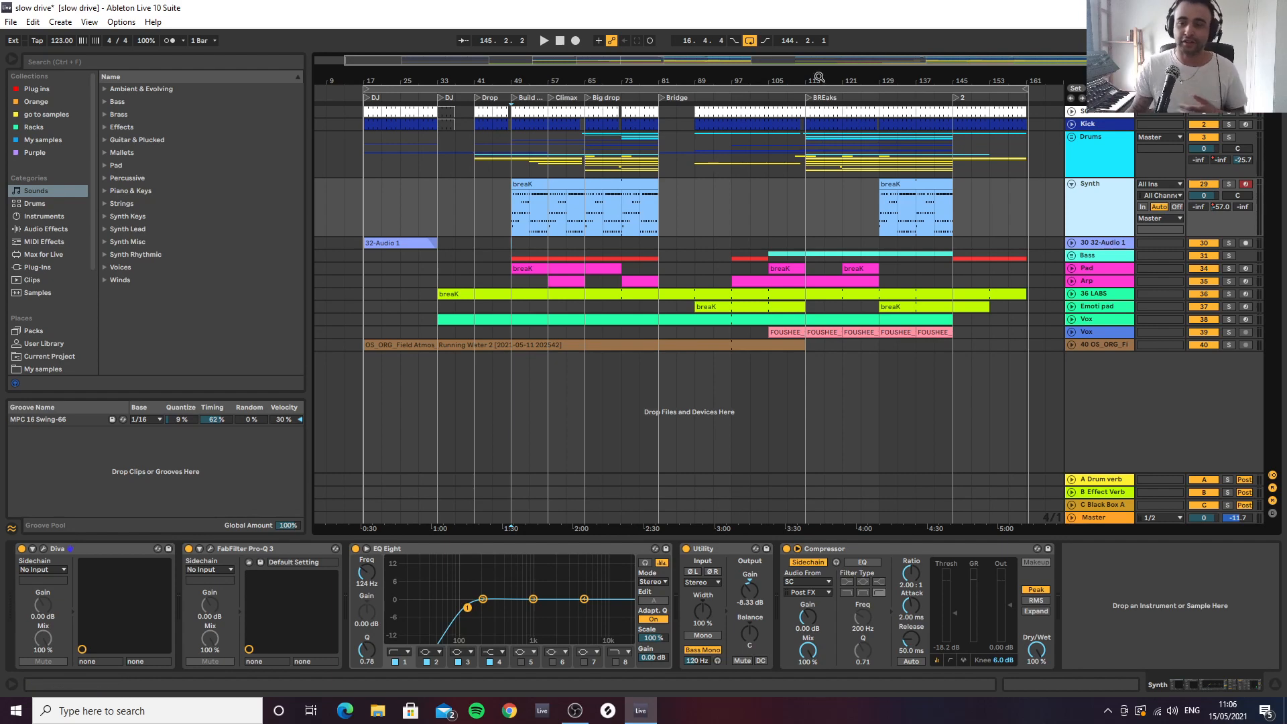
pyautogui.scroll(2, 856, 123)
pyautogui.scroll(-2, 891, 122)
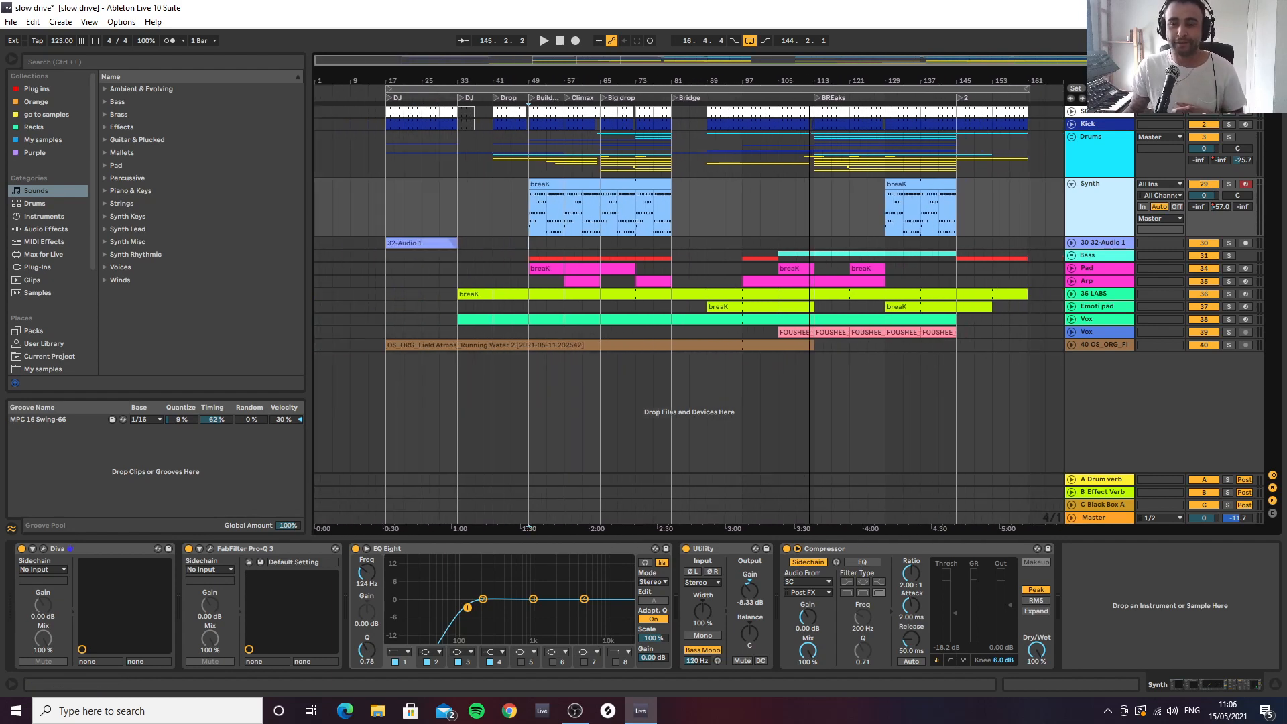
pyautogui.click(392, 201)
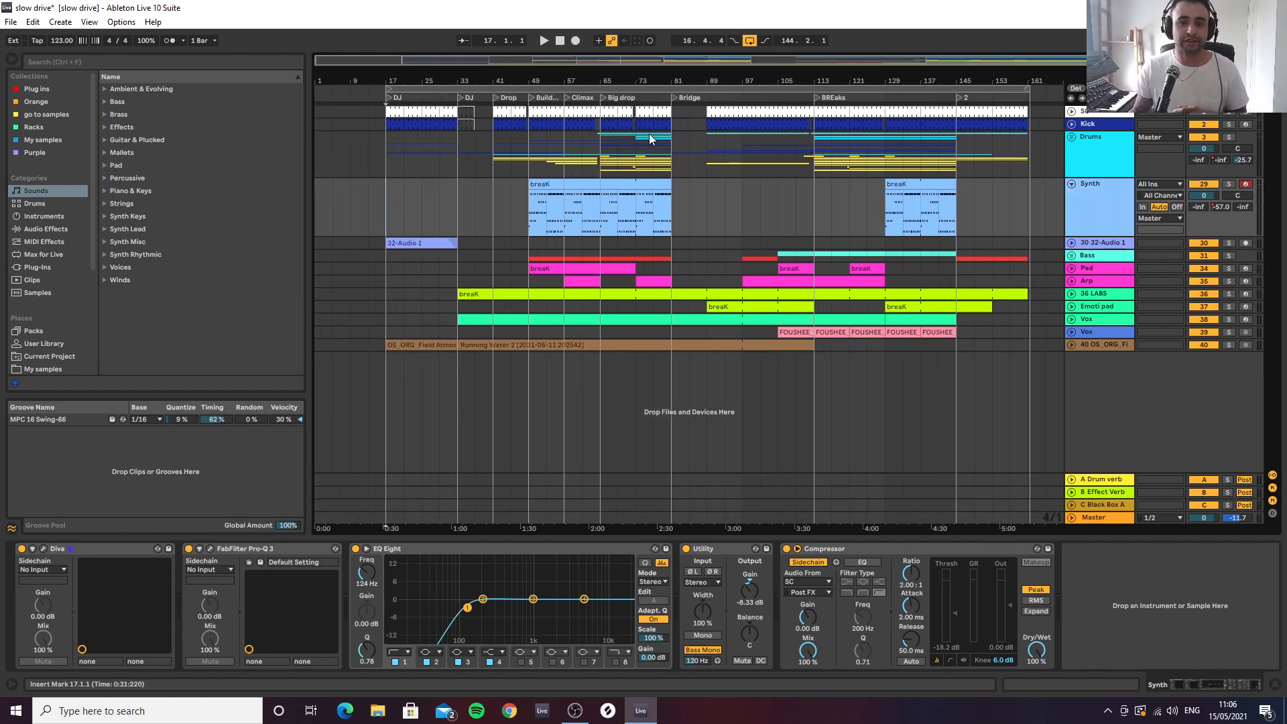
# Expand the Drums group, then select the Kick track and unfold it to show its clips and devices
pyautogui.click(1071, 125)
pyautogui.click(1071, 126)
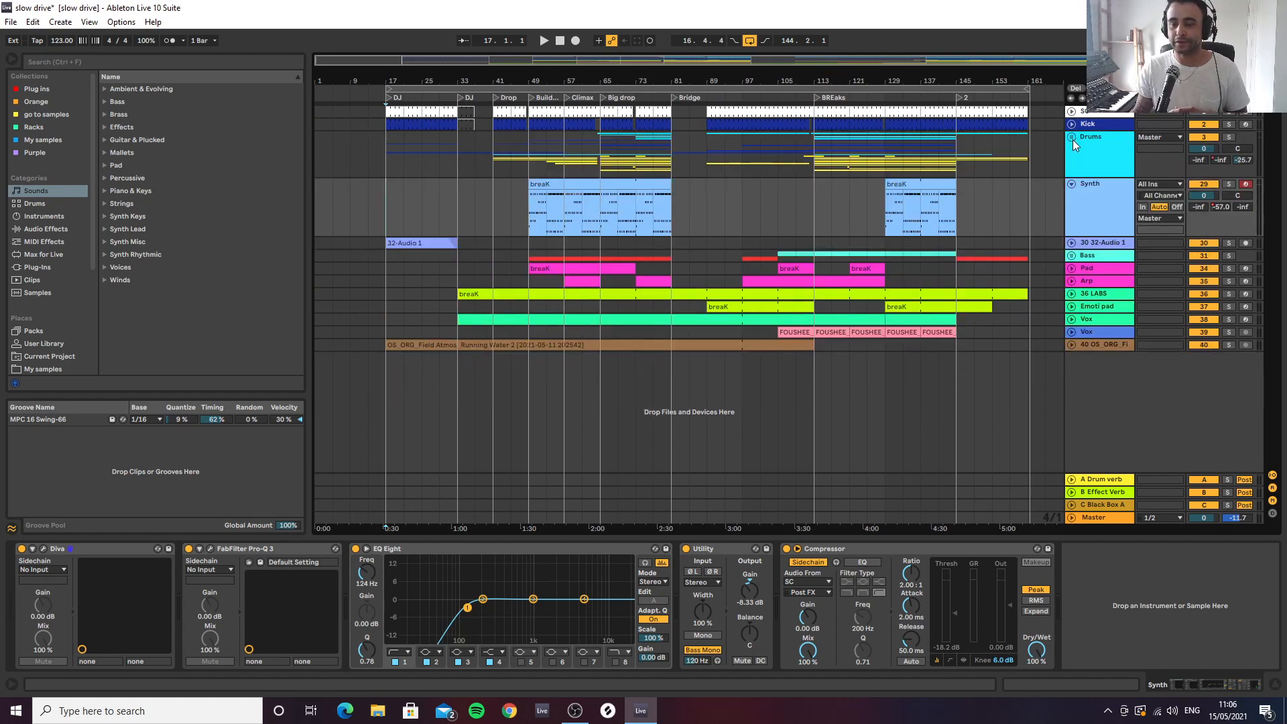
pyautogui.click(1072, 137)
pyautogui.click(1088, 123)
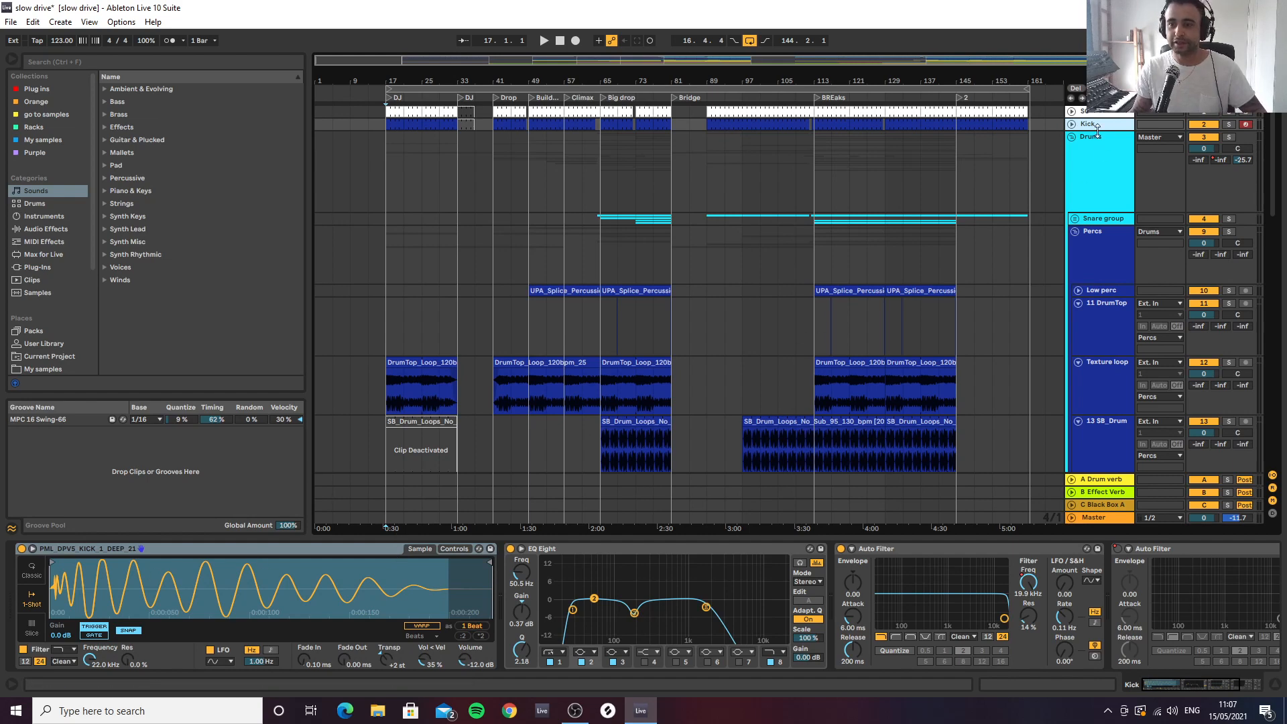
pyautogui.click(1071, 124)
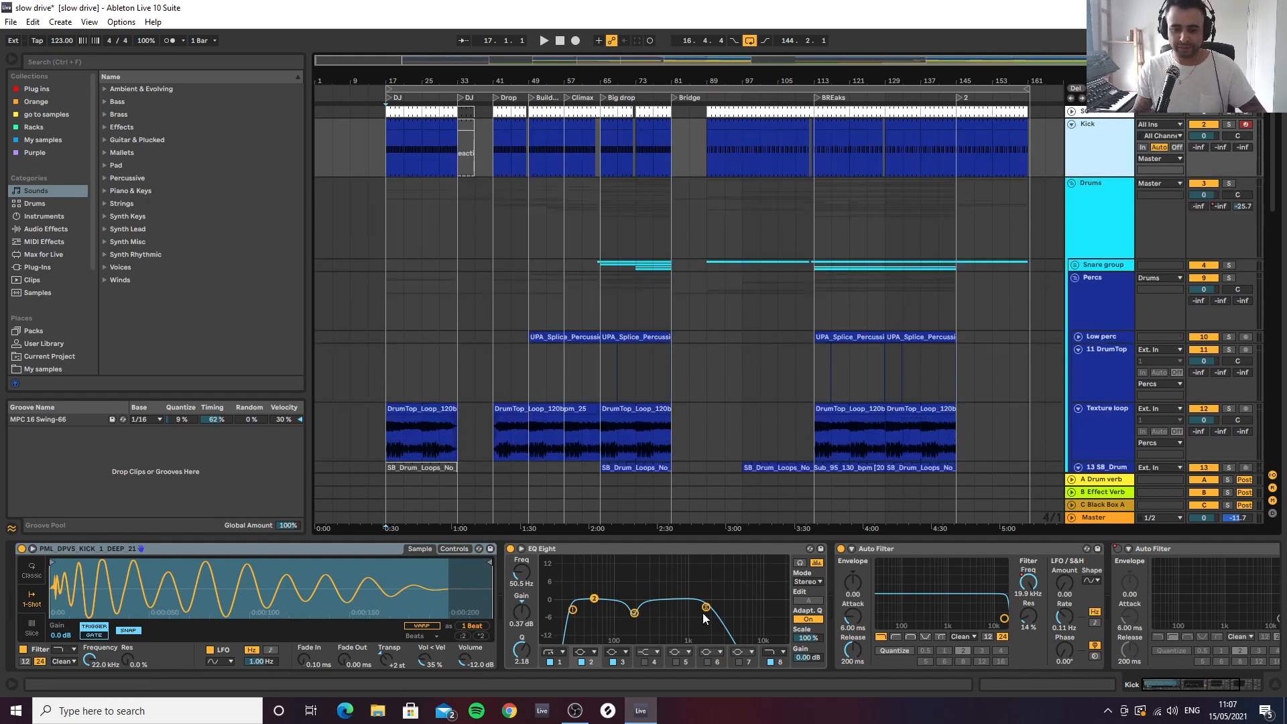
# Audition the Kick track from bar 89 and from the start of the BREaks section, and solo it
pyautogui.moveTo(753, 82); pyautogui.dragTo(712, 118)
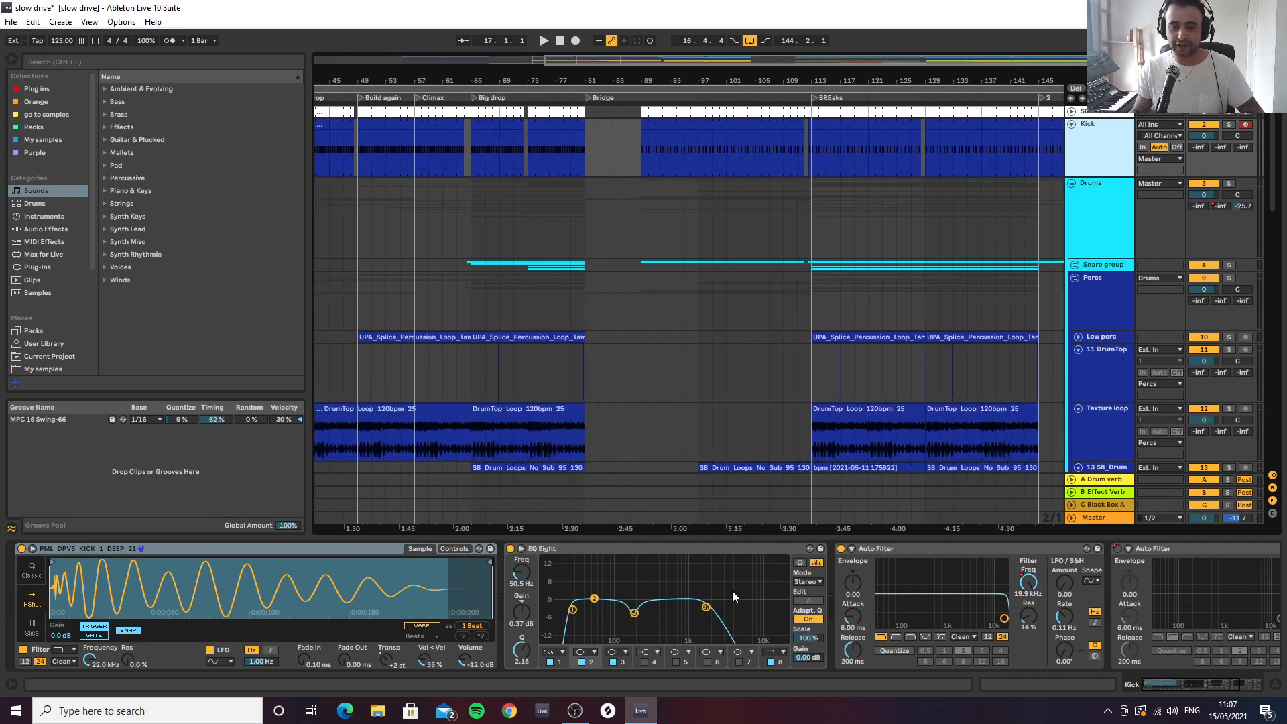
pyautogui.click(640, 146)
pyautogui.press('space')
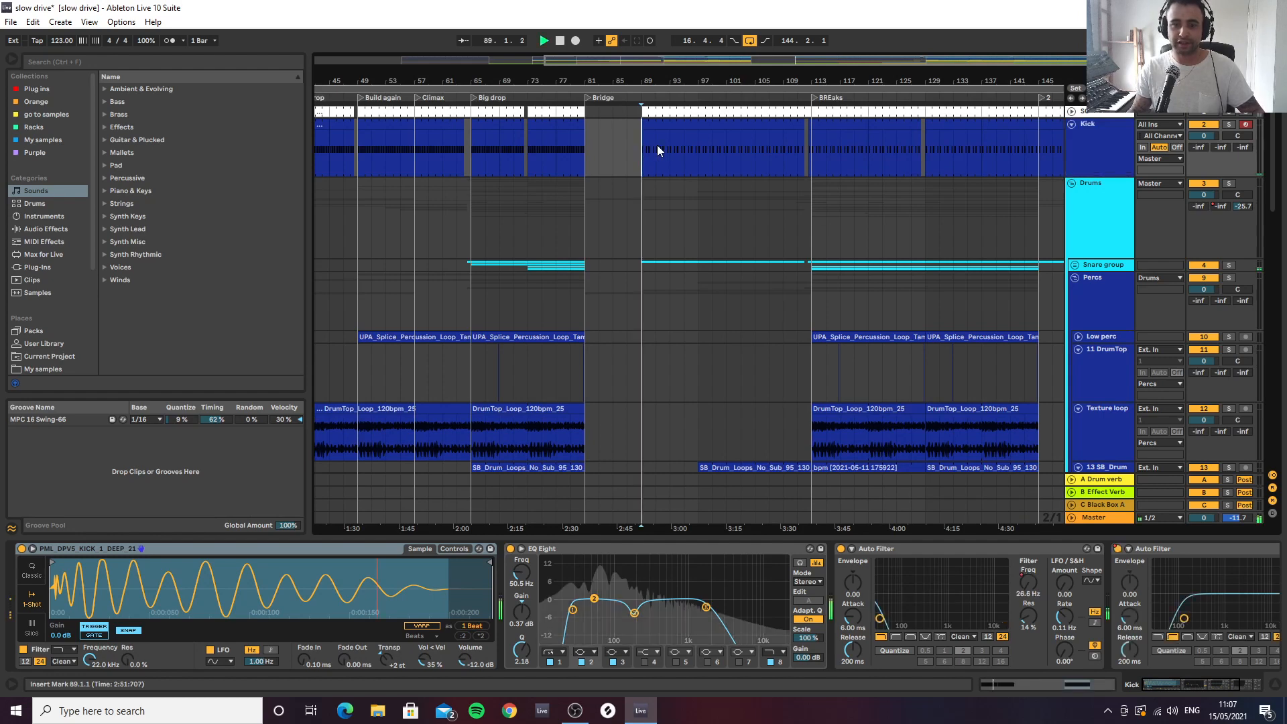
pyautogui.press('space')
pyautogui.click(817, 154)
pyautogui.press('space')
pyautogui.press('s')
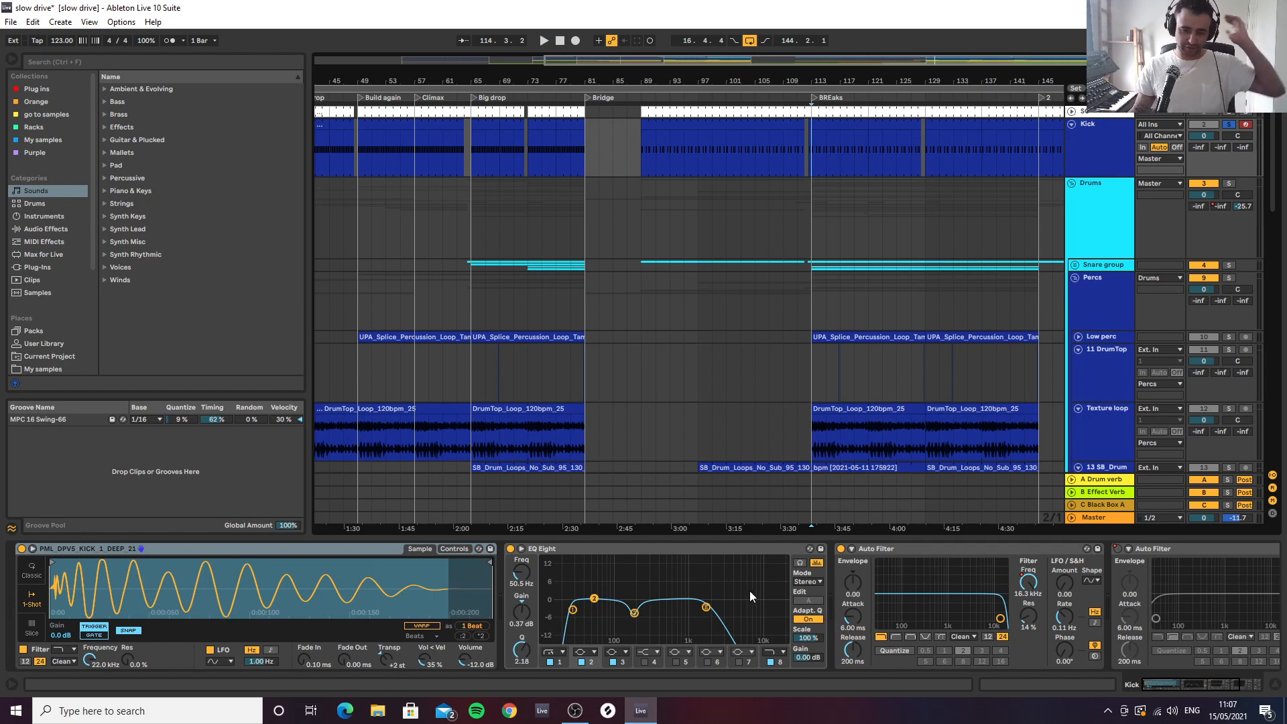
pyautogui.click(937, 552)
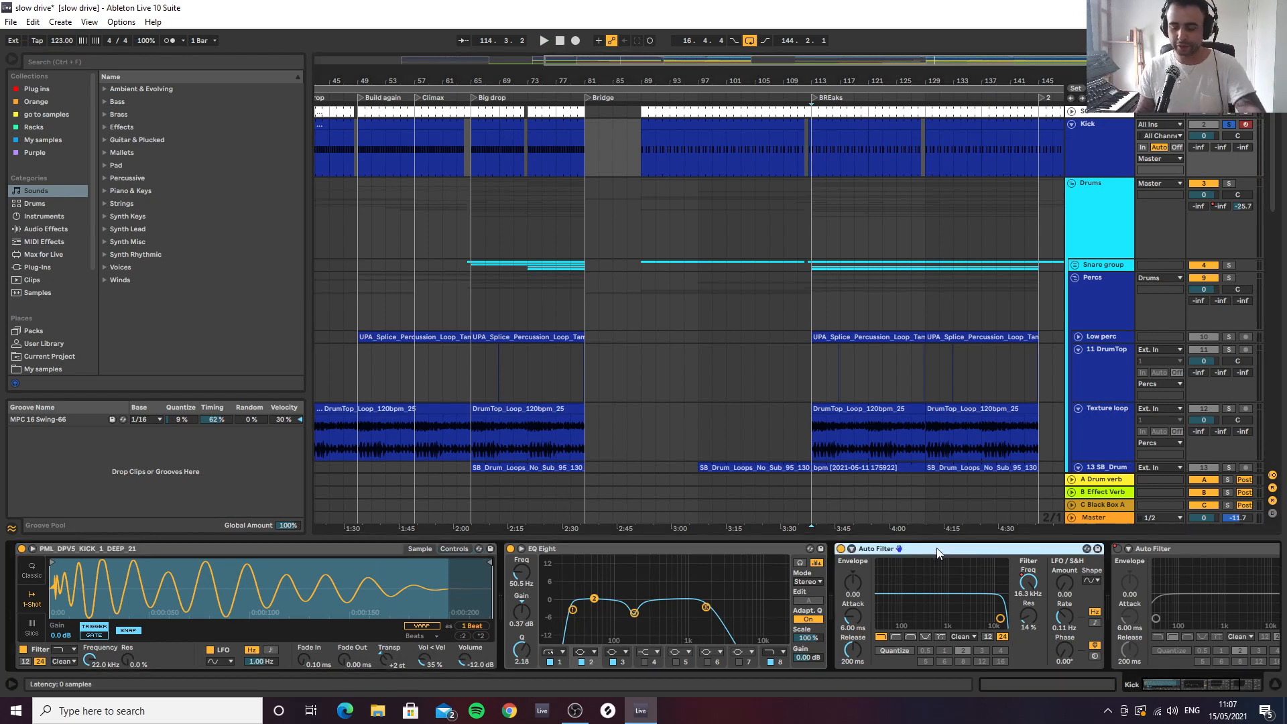
pyautogui.press('Right')
pyautogui.press('Right')
pyautogui.press('Right')
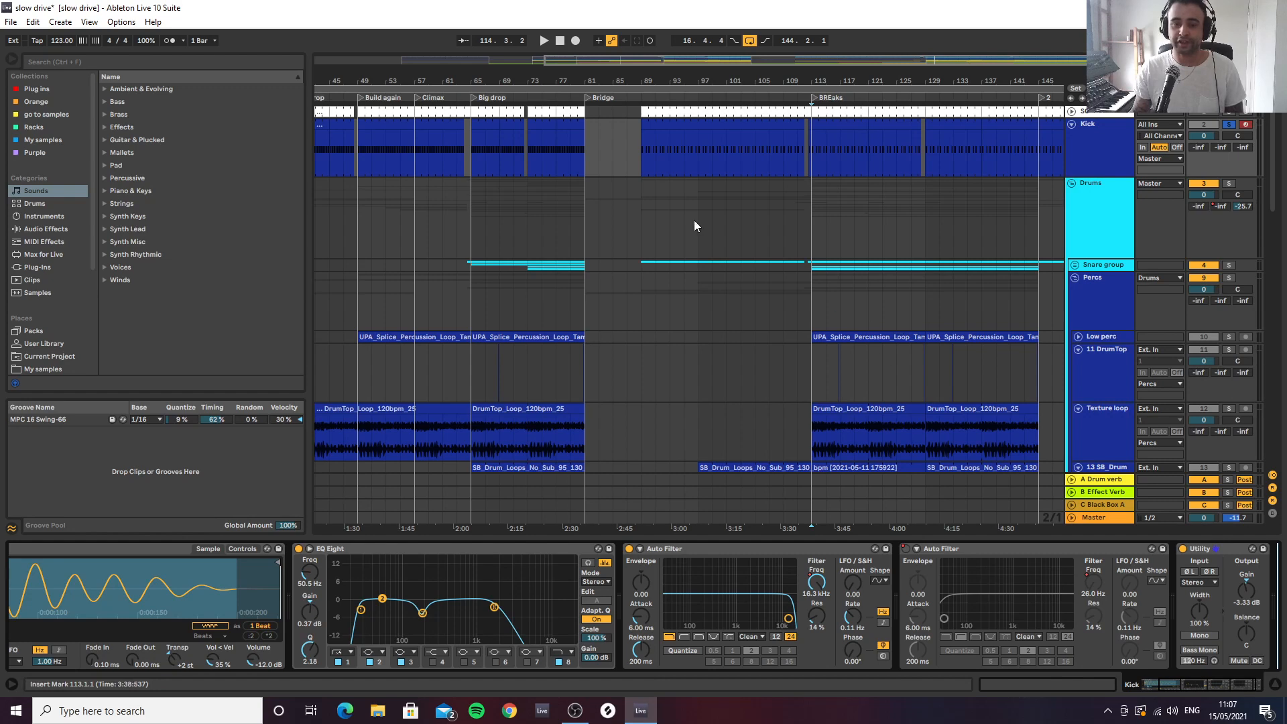
pyautogui.moveTo(634, 80); pyautogui.dragTo(702, 78)
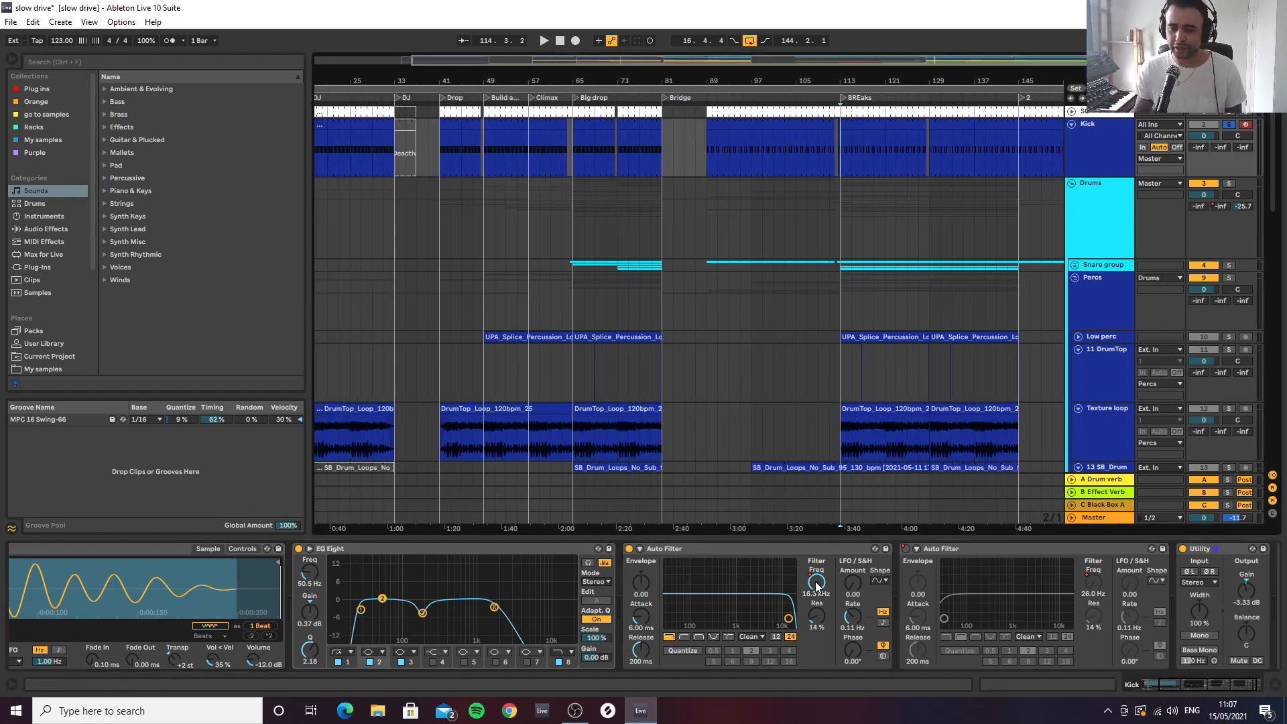
pyautogui.press('a')
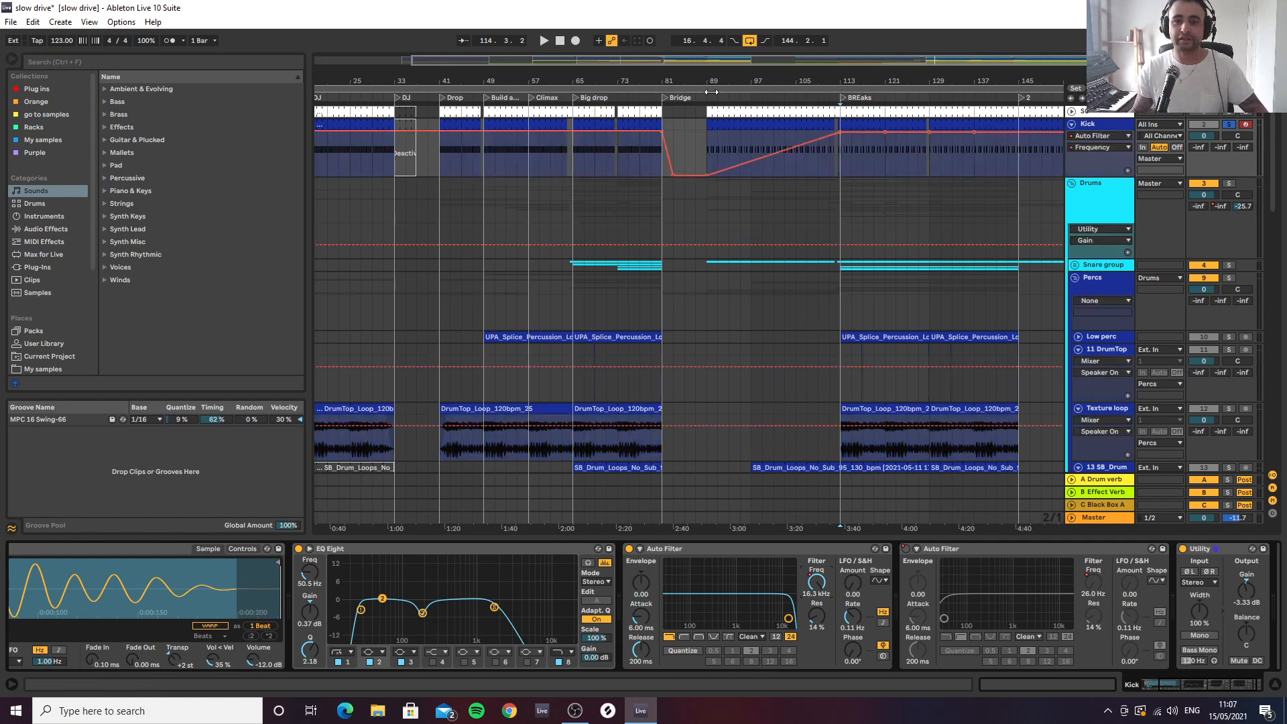
# Audition the soloed Kick's filter automation from bar 89 and view the sweep against the whole arrangement
pyautogui.moveTo(732, 77); pyautogui.dragTo(695, 122)
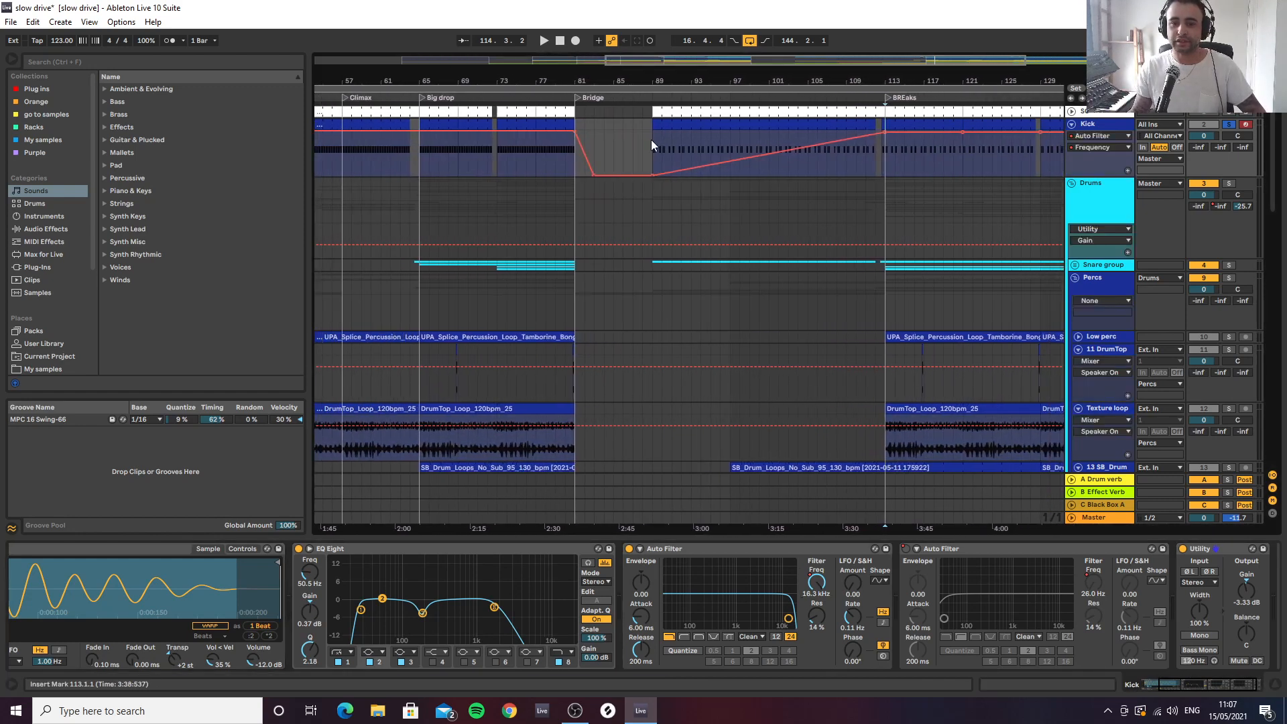
pyautogui.click(650, 140)
pyautogui.press('space')
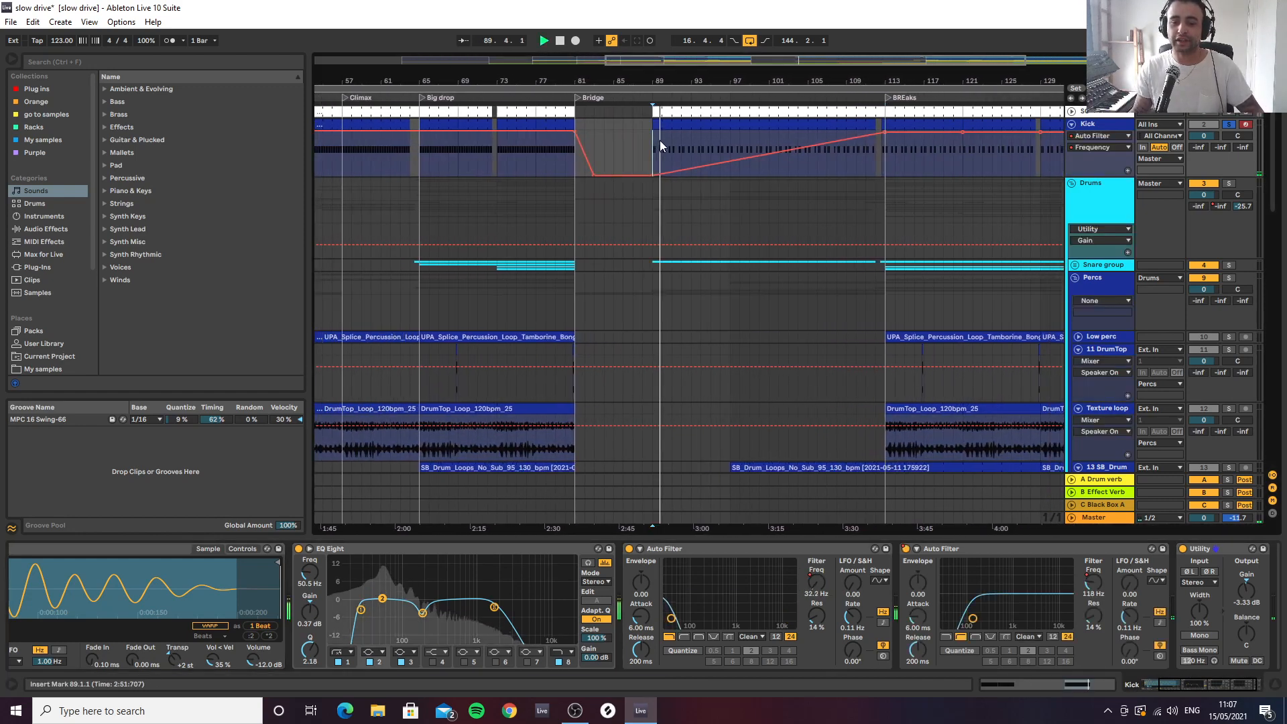
pyautogui.press('space')
pyautogui.scroll(-2, 827, 80)
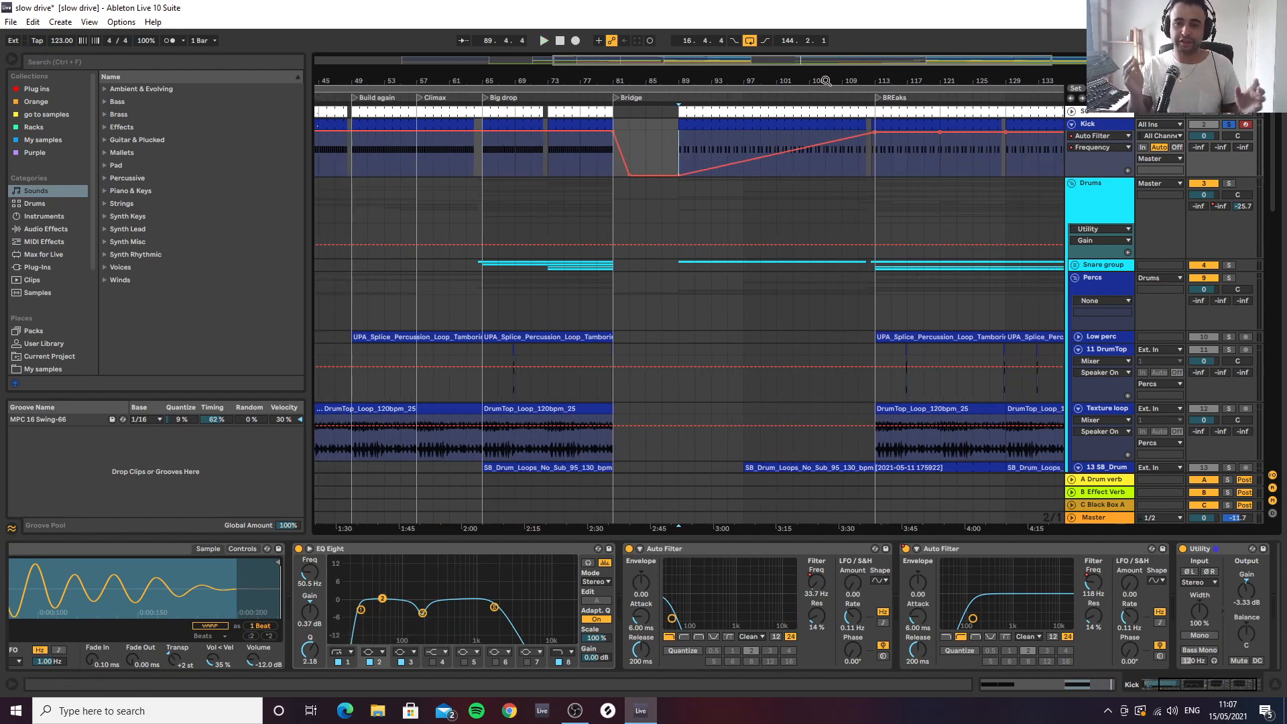
pyautogui.scroll(-5, 833, 82)
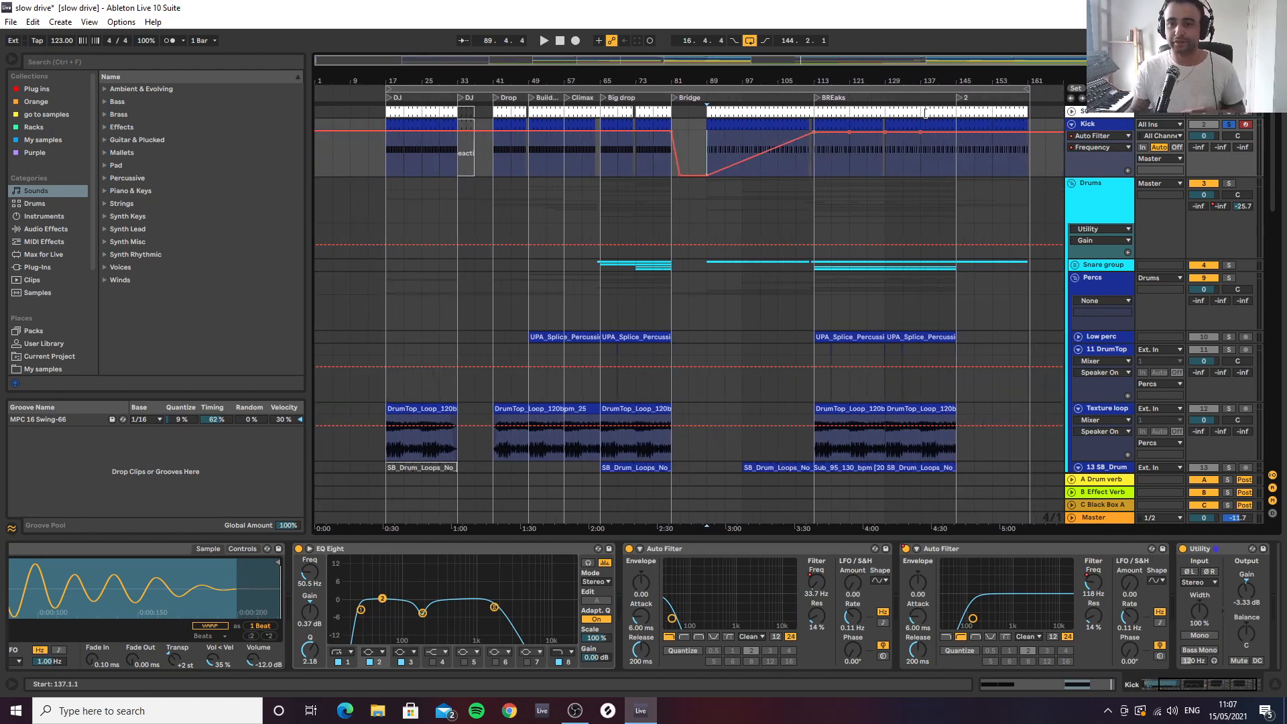
# Select bars 113 to 121 on the Kick track and unsolo the track
pyautogui.click(851, 129)
pyautogui.click(831, 132)
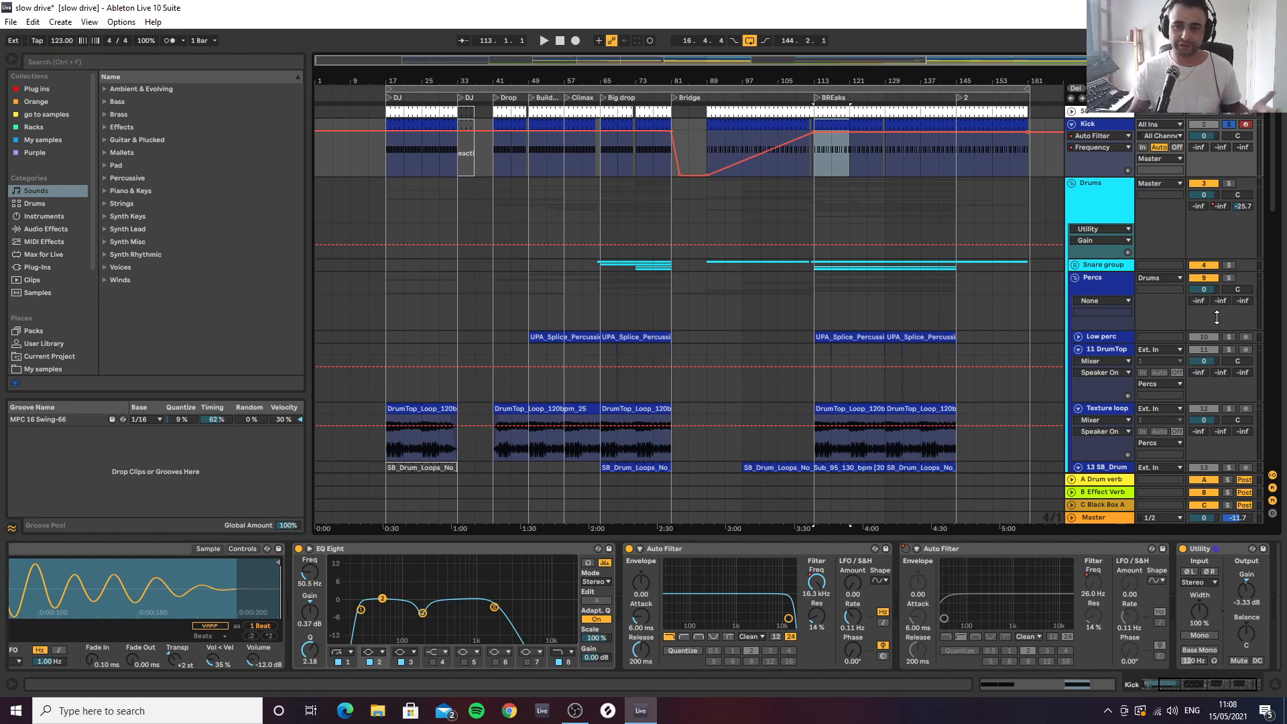
pyautogui.click(1230, 126)
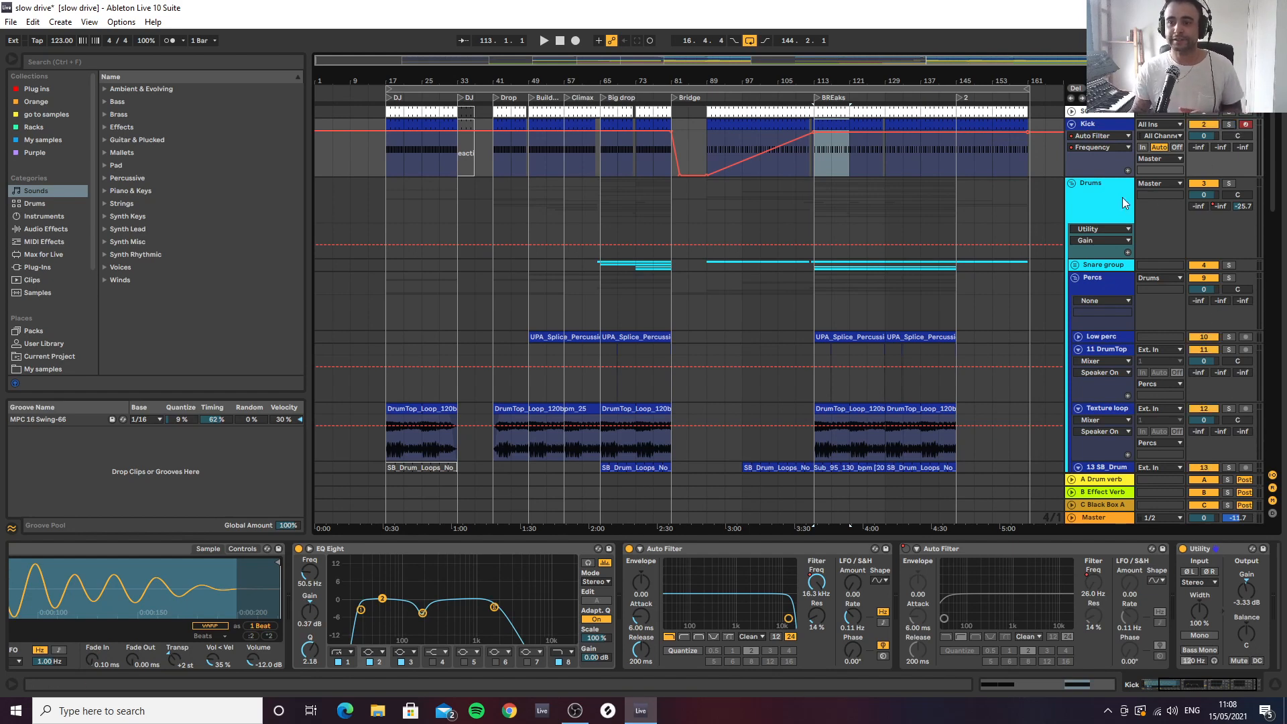
# Inspect the Drums group's device chain, opening and closing its SieQ plug-in window
pyautogui.click(1109, 212)
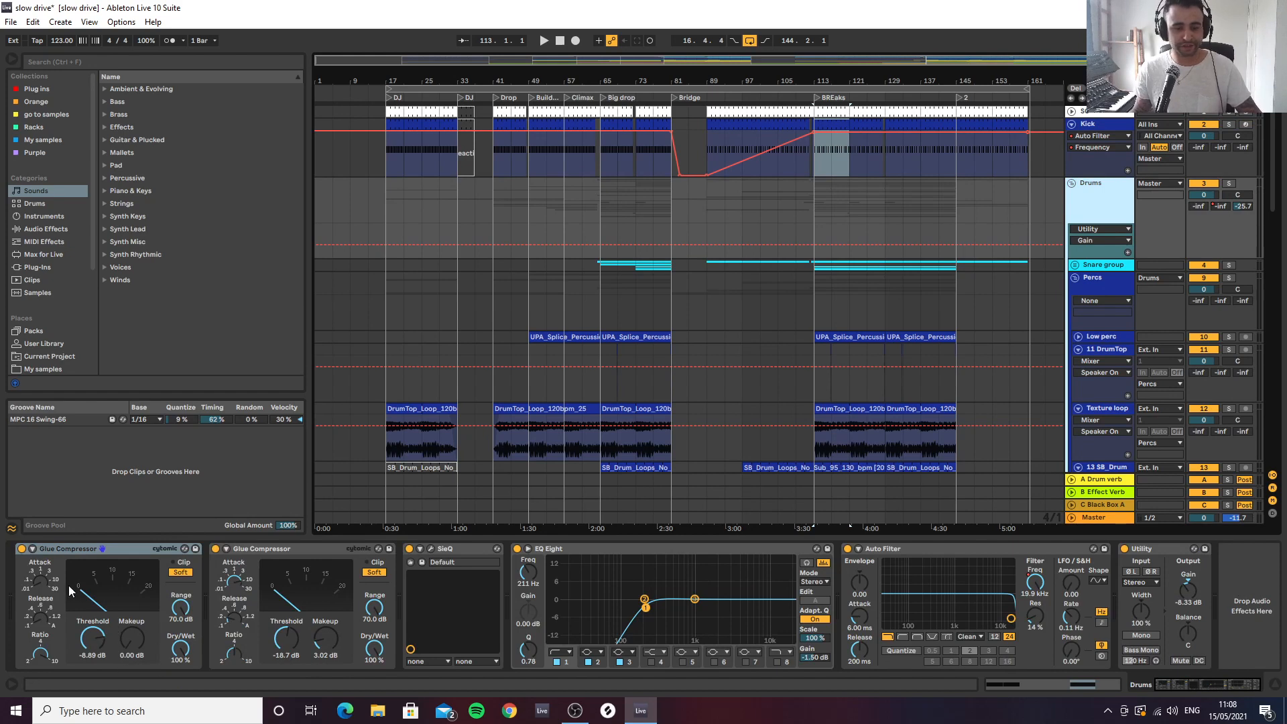
pyautogui.click(431, 550)
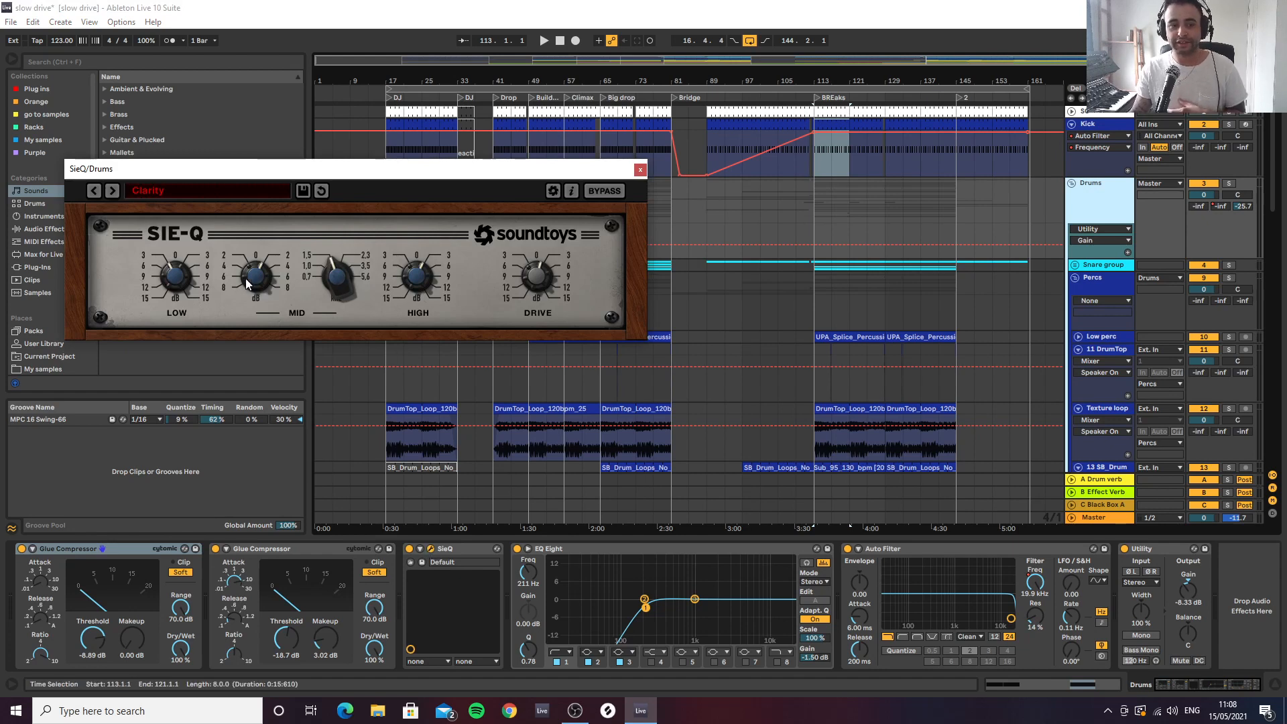
pyautogui.click(638, 169)
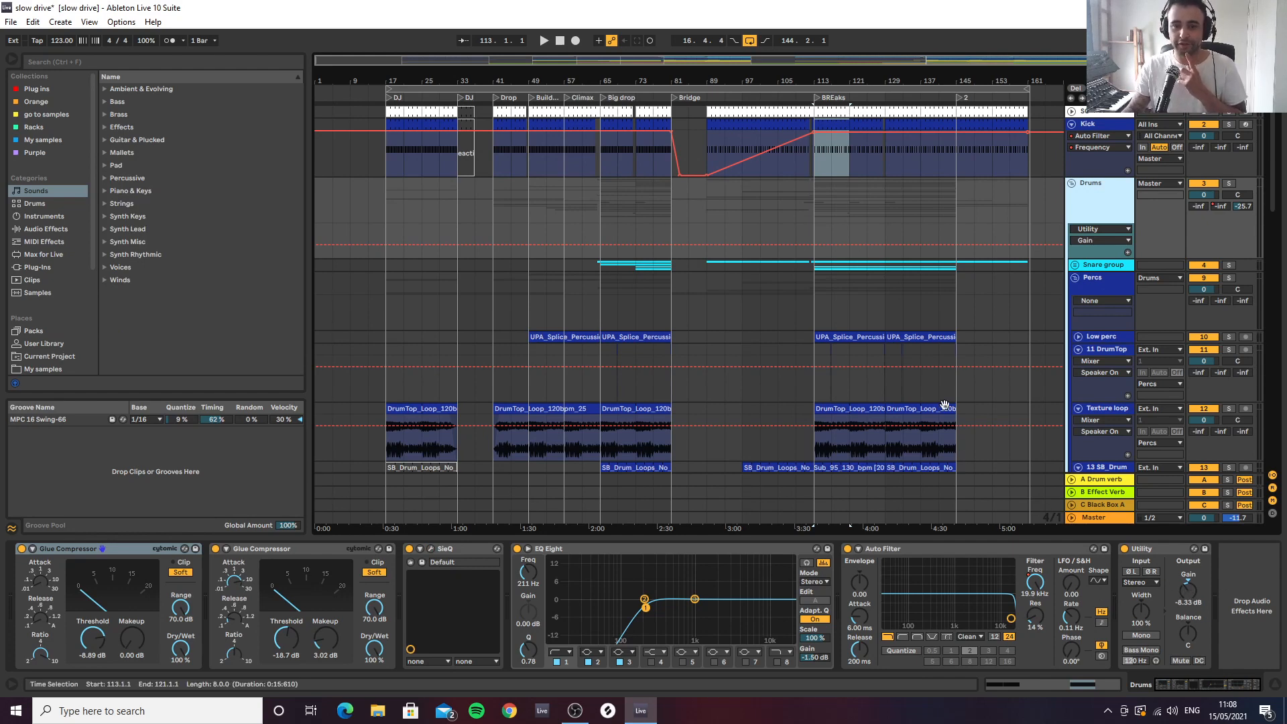
# Show the Drums group's Auto Filter Frequency automation and audition it from bar 109 into the BREaks section
pyautogui.click(1037, 590)
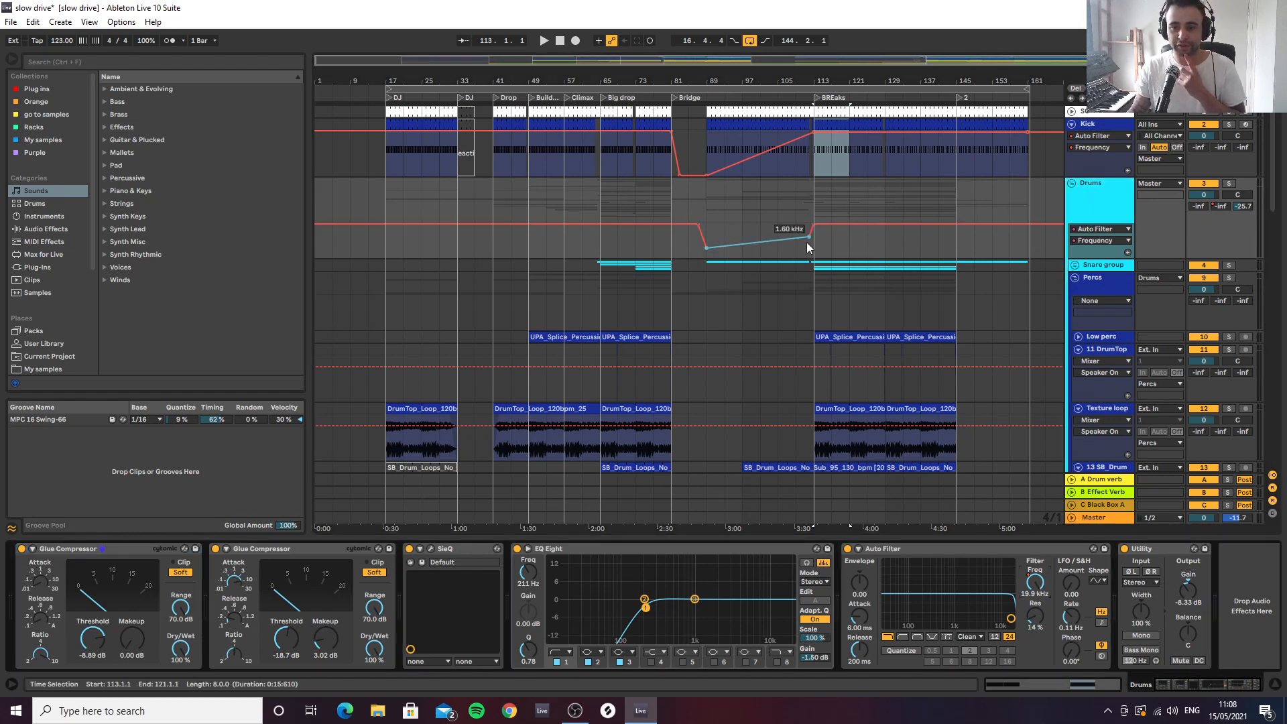
pyautogui.moveTo(868, 78); pyautogui.dragTo(766, 120)
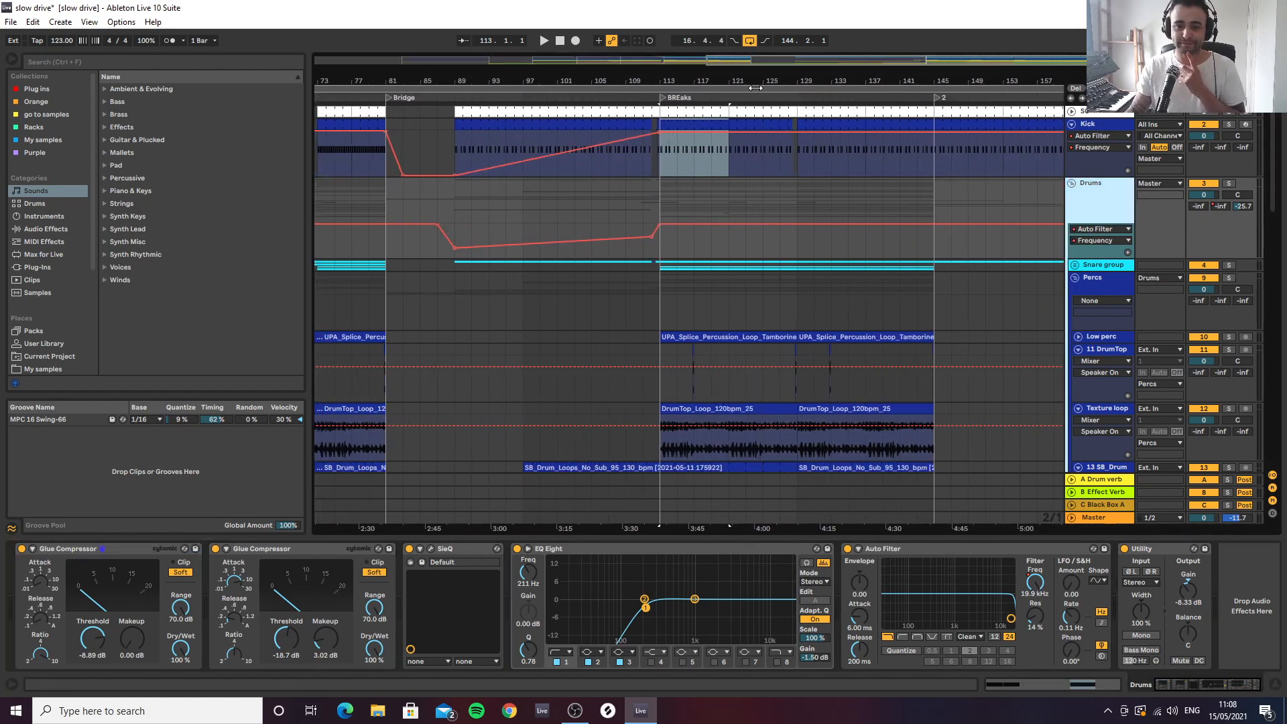
pyautogui.click(626, 227)
pyautogui.press('space')
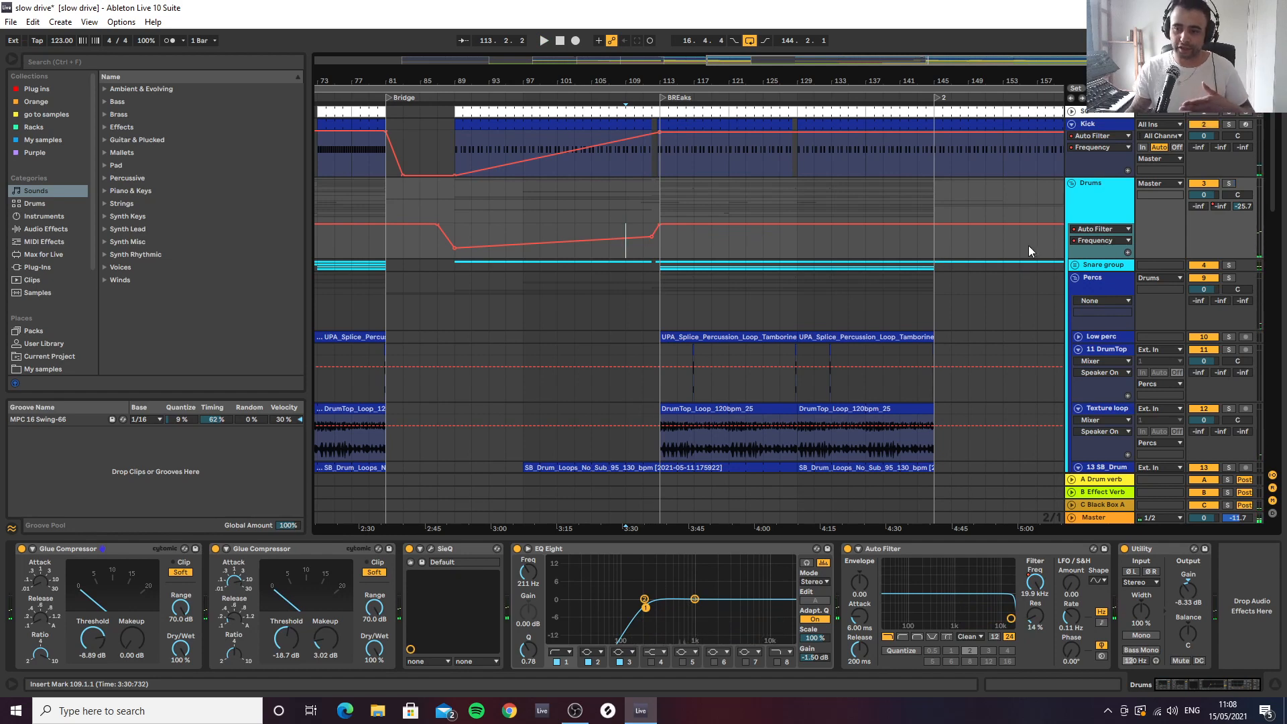
# Unfold the Snare group and select its Snare loop track to show the device chain
pyautogui.click(1076, 264)
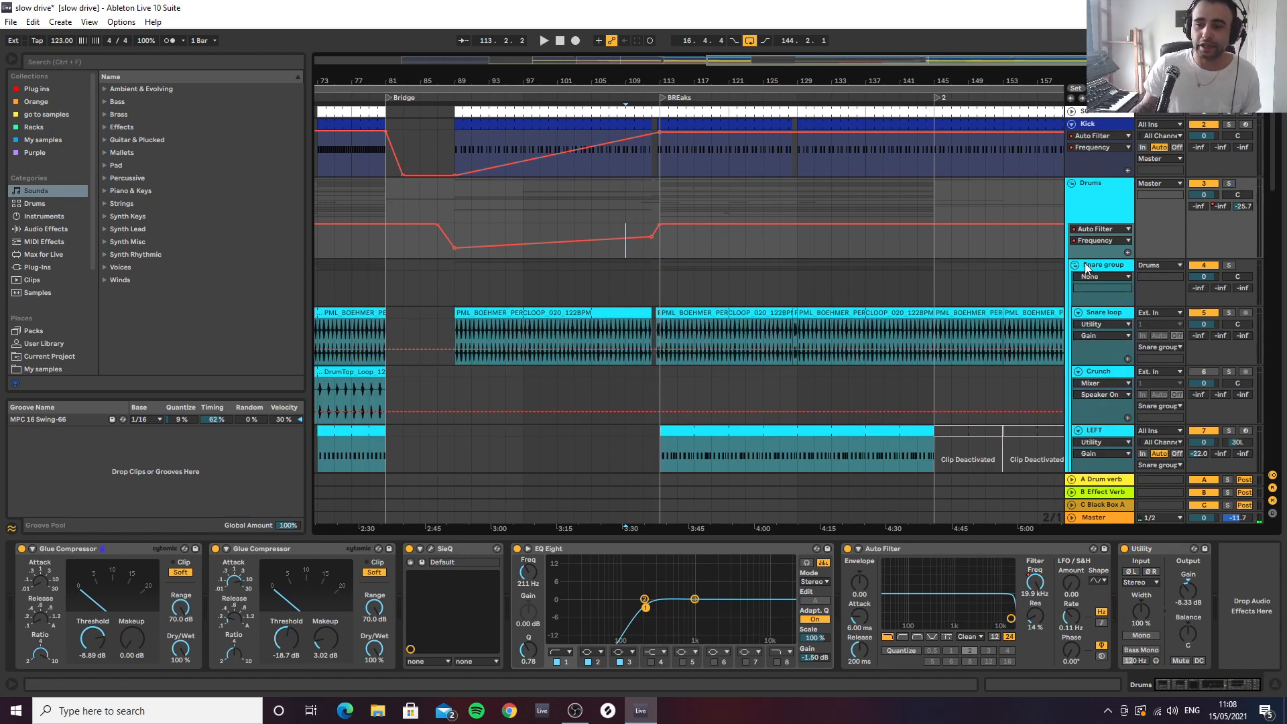
pyautogui.scroll(-1, 1092, 267)
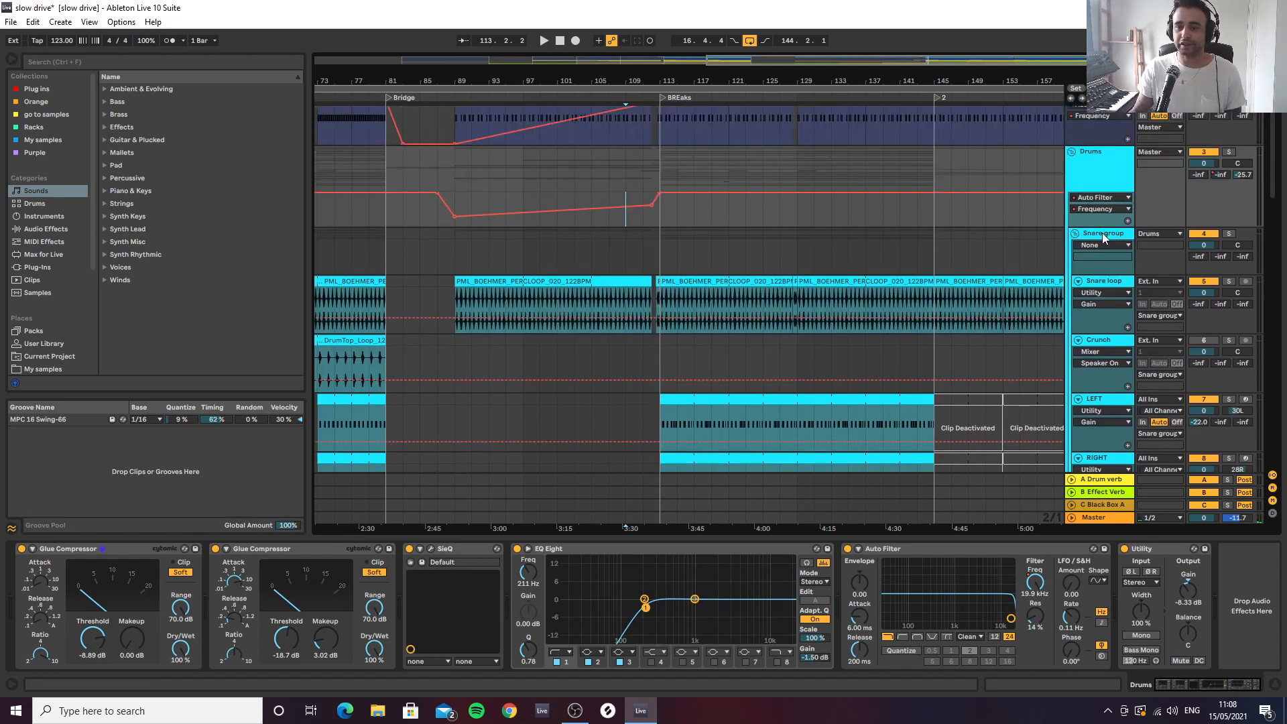
pyautogui.click(1094, 237)
pyautogui.click(1078, 235)
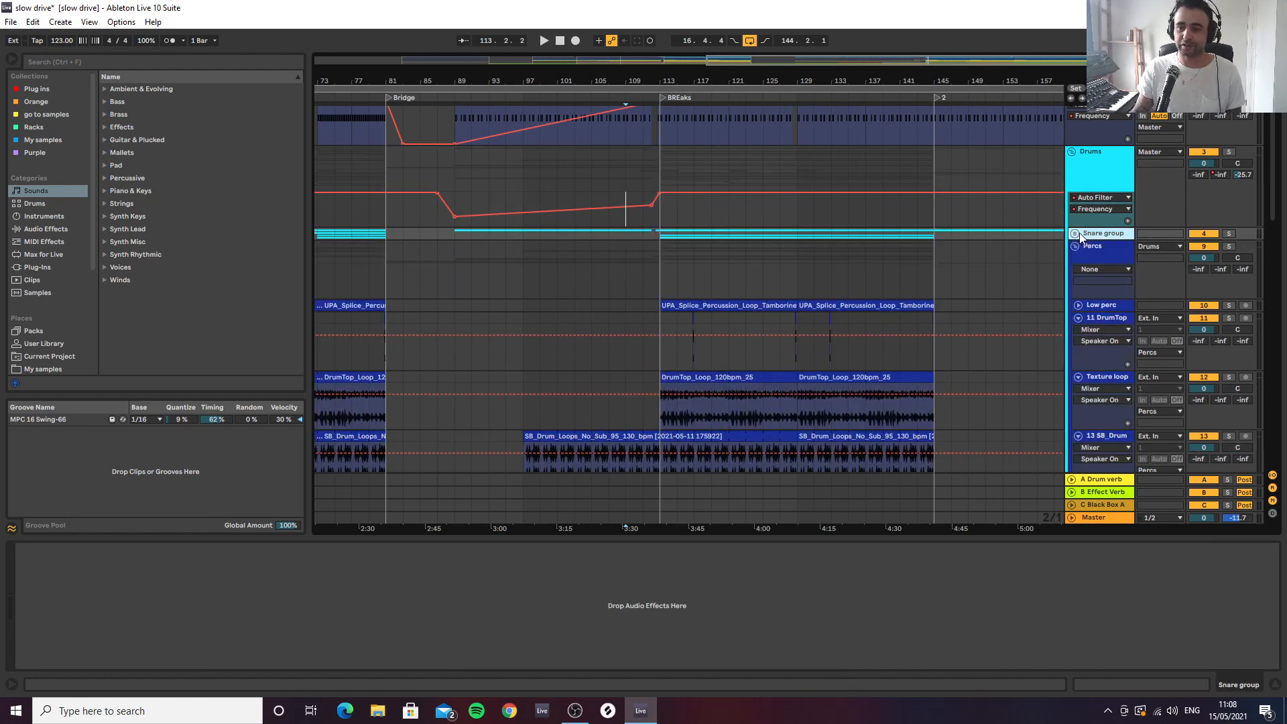
pyautogui.click(1077, 234)
pyautogui.click(1115, 287)
pyautogui.scroll(-2, 1113, 278)
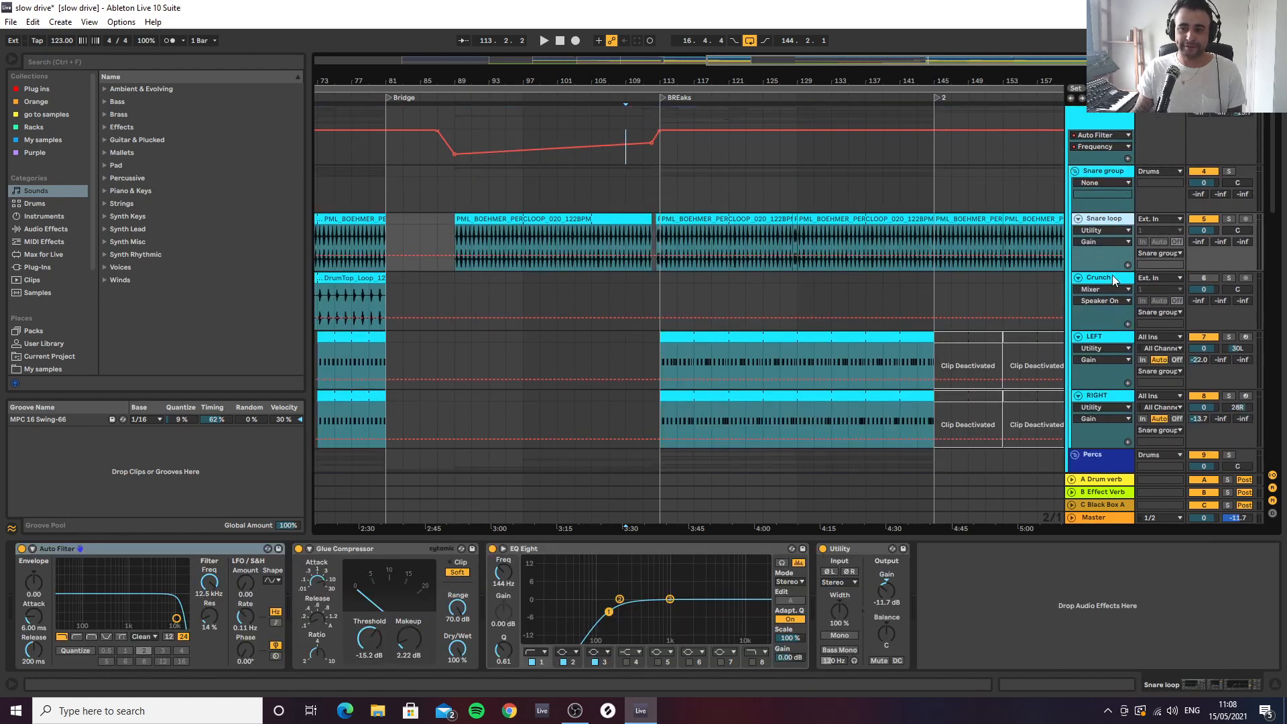
# Activate the Crunch track, hide the automation lanes, and bring the full arrangement into view
pyautogui.click(1208, 278)
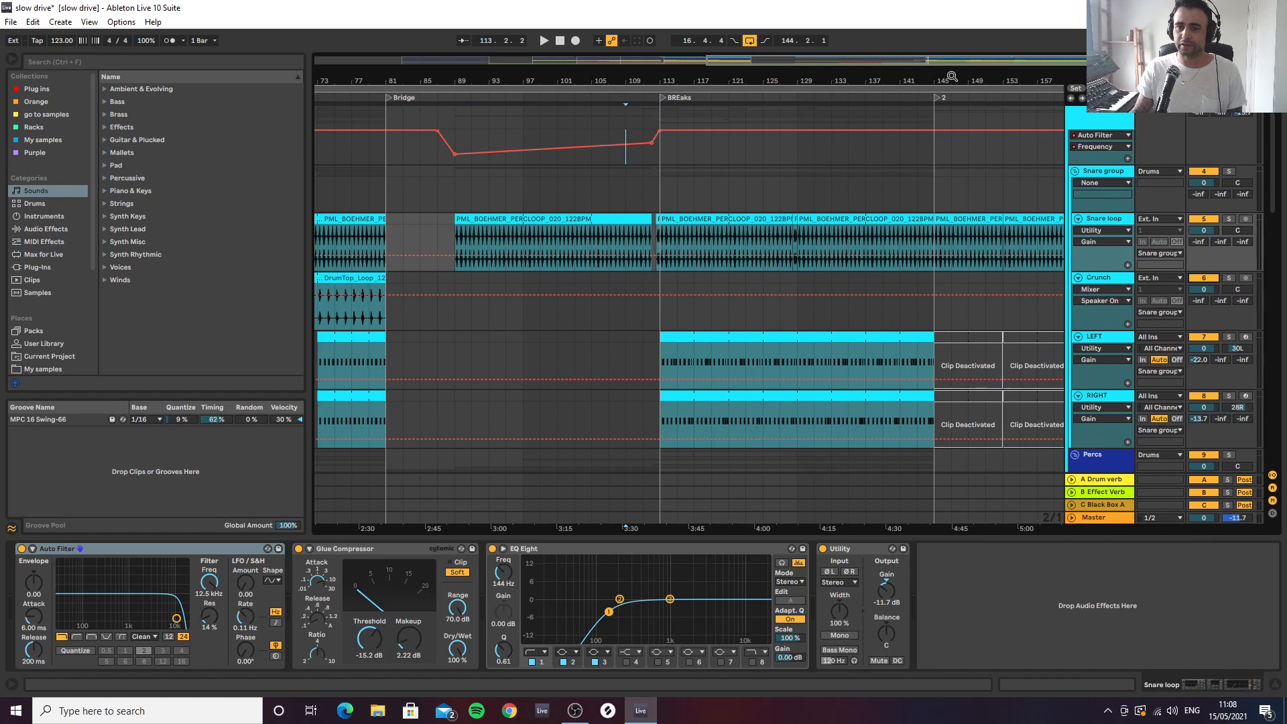
pyautogui.moveTo(953, 78); pyautogui.dragTo(962, 47)
pyautogui.press('a')
pyautogui.press('a')
pyautogui.press('a')
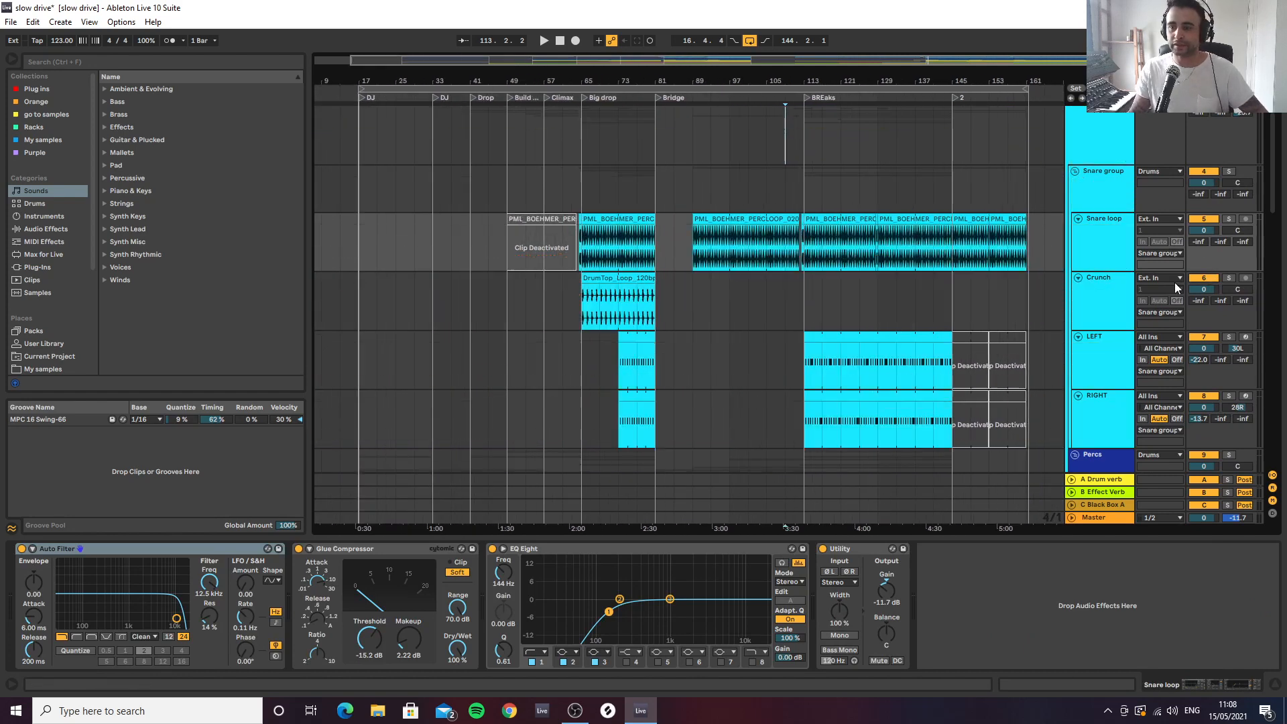
# Copy the Crunch clip from the Big drop into the BREaks section, auditioning it and resizing it to span bars 129 to 145
pyautogui.moveTo(622, 285); pyautogui.dragTo(848, 288)
pyautogui.press('space')
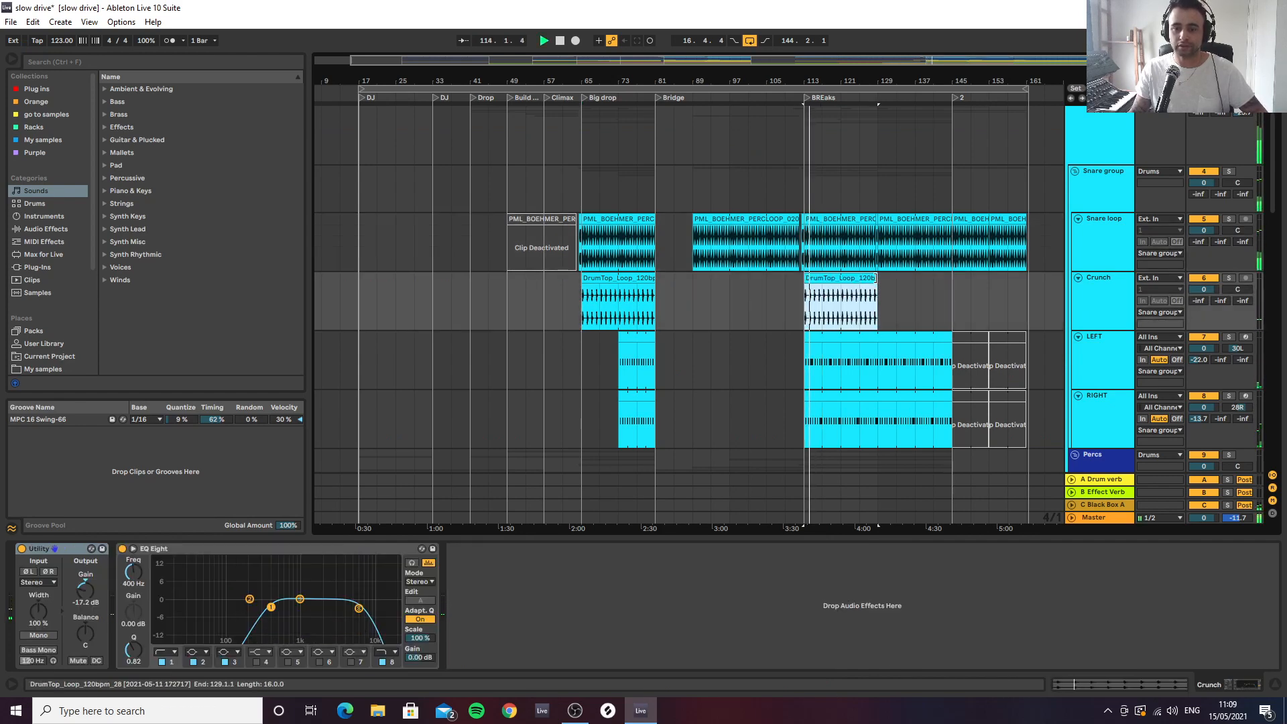
pyautogui.moveTo(875, 280); pyautogui.dragTo(952, 282)
pyautogui.press('space')
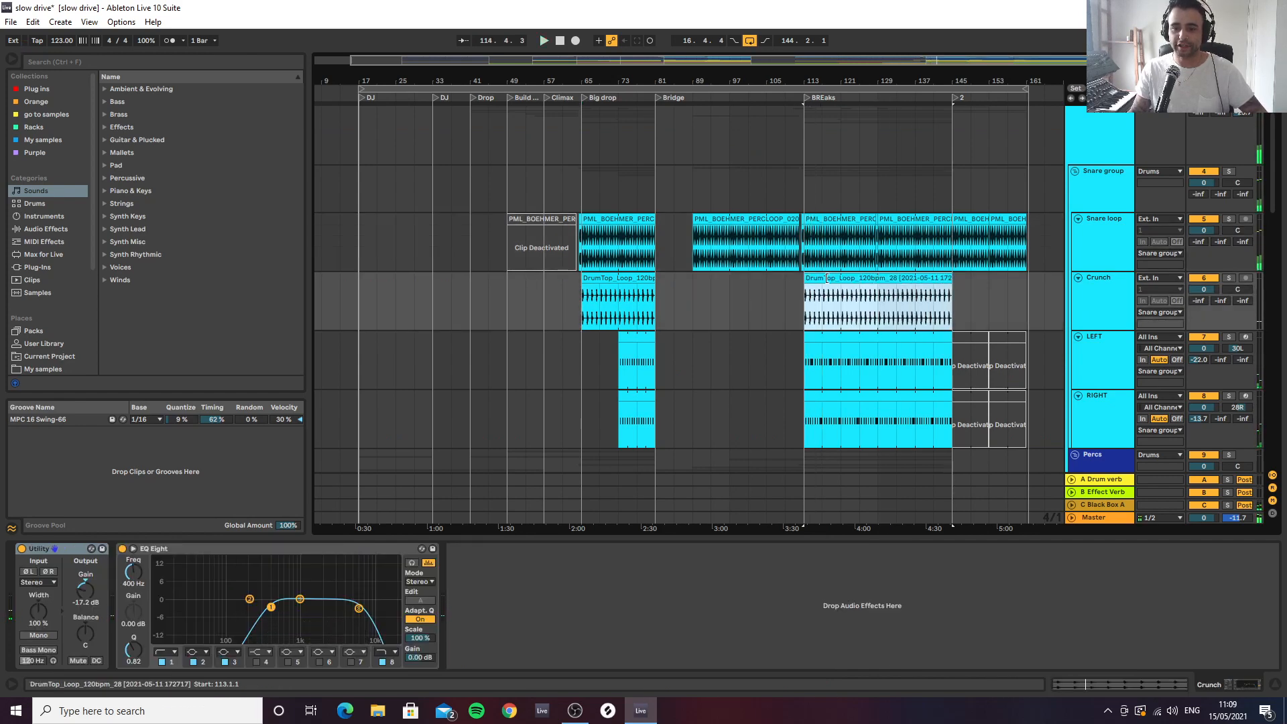
pyautogui.moveTo(805, 281); pyautogui.dragTo(877, 281)
# Audition the Snare loop track in solo from bar 113 at the start of BREaks, then unsolo it
pyautogui.click(1087, 310)
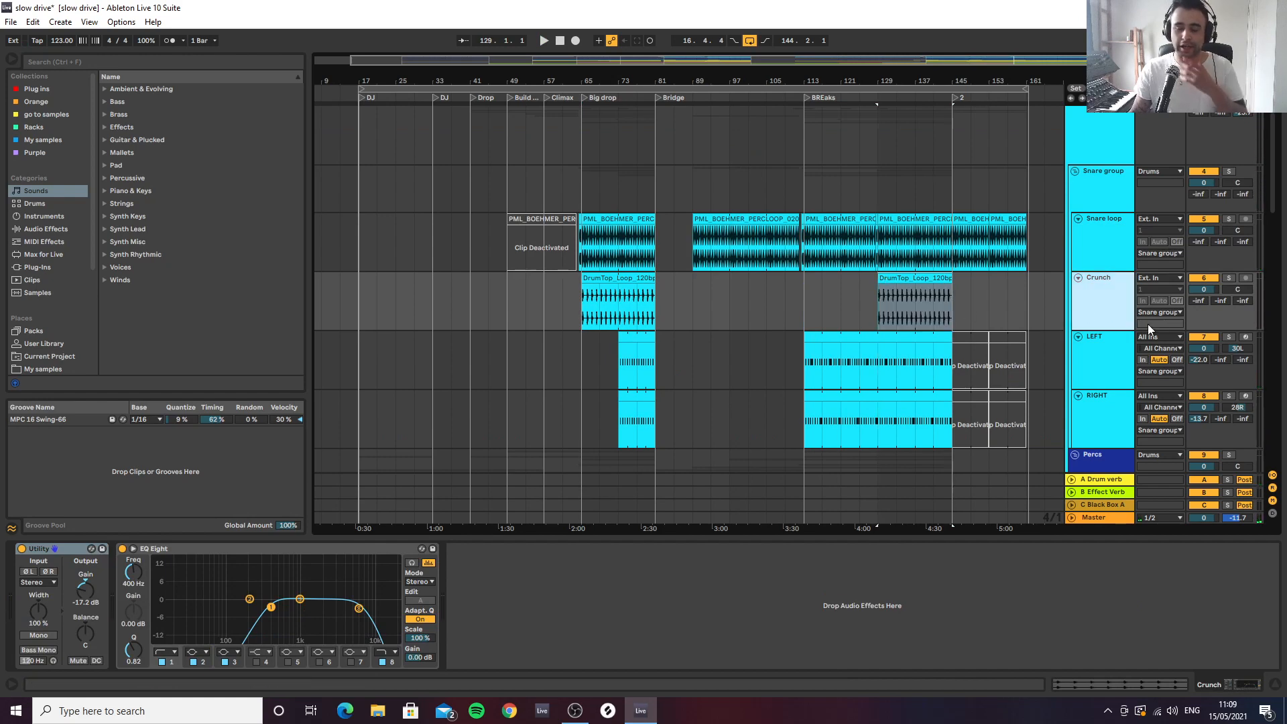
pyautogui.scroll(-1, 1132, 307)
pyautogui.scroll(-1, 1131, 305)
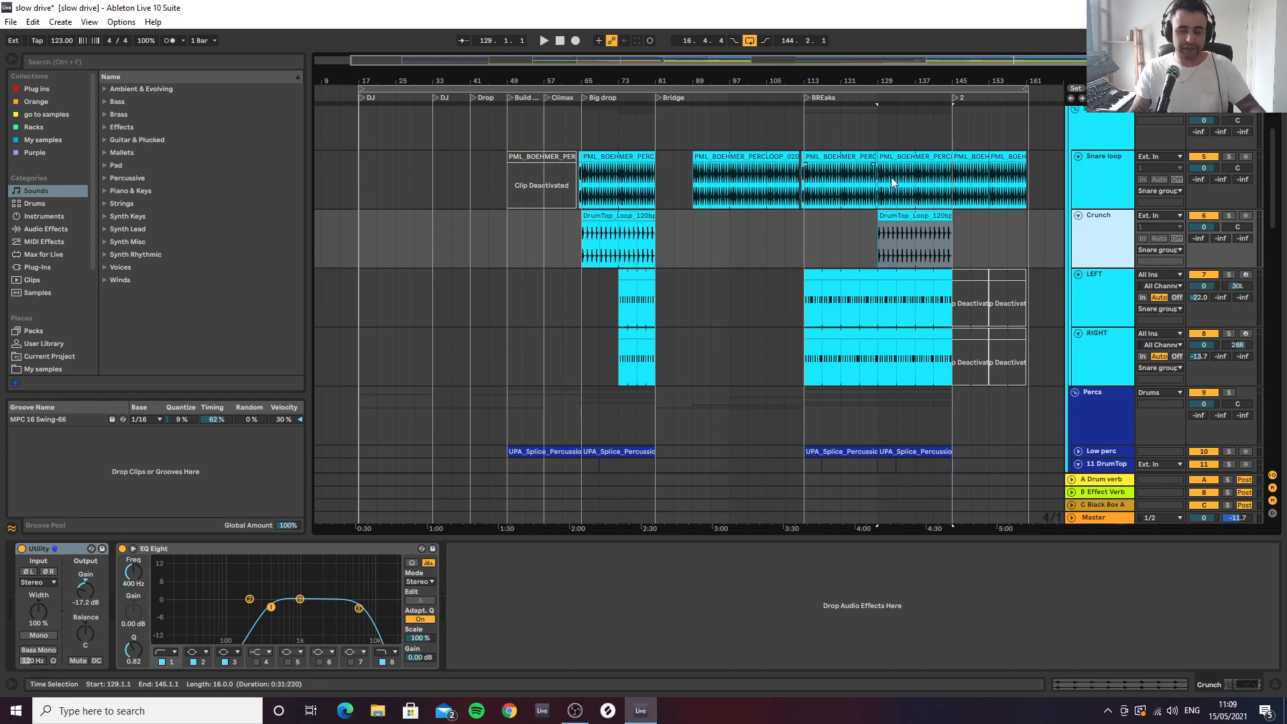
pyautogui.moveTo(991, 72); pyautogui.dragTo(665, 215)
pyautogui.moveTo(660, 79); pyautogui.dragTo(496, 190)
pyautogui.click(467, 187)
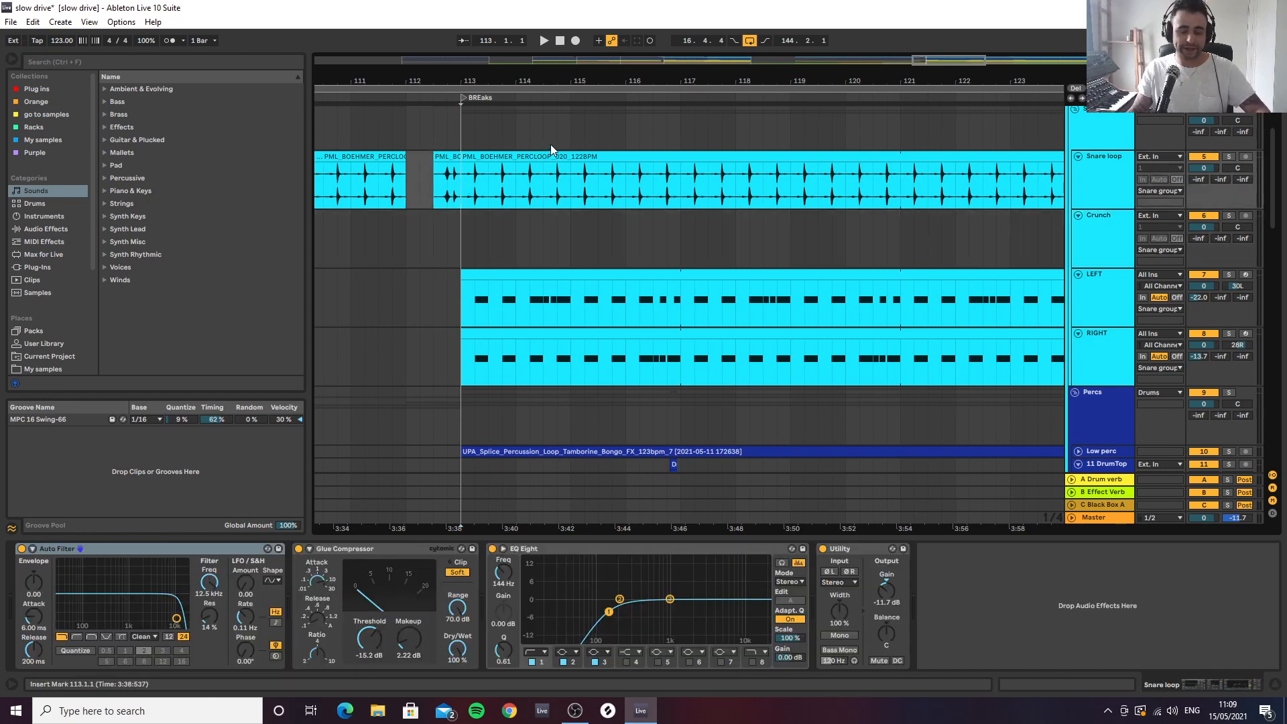
pyautogui.press('space')
pyautogui.press('space')
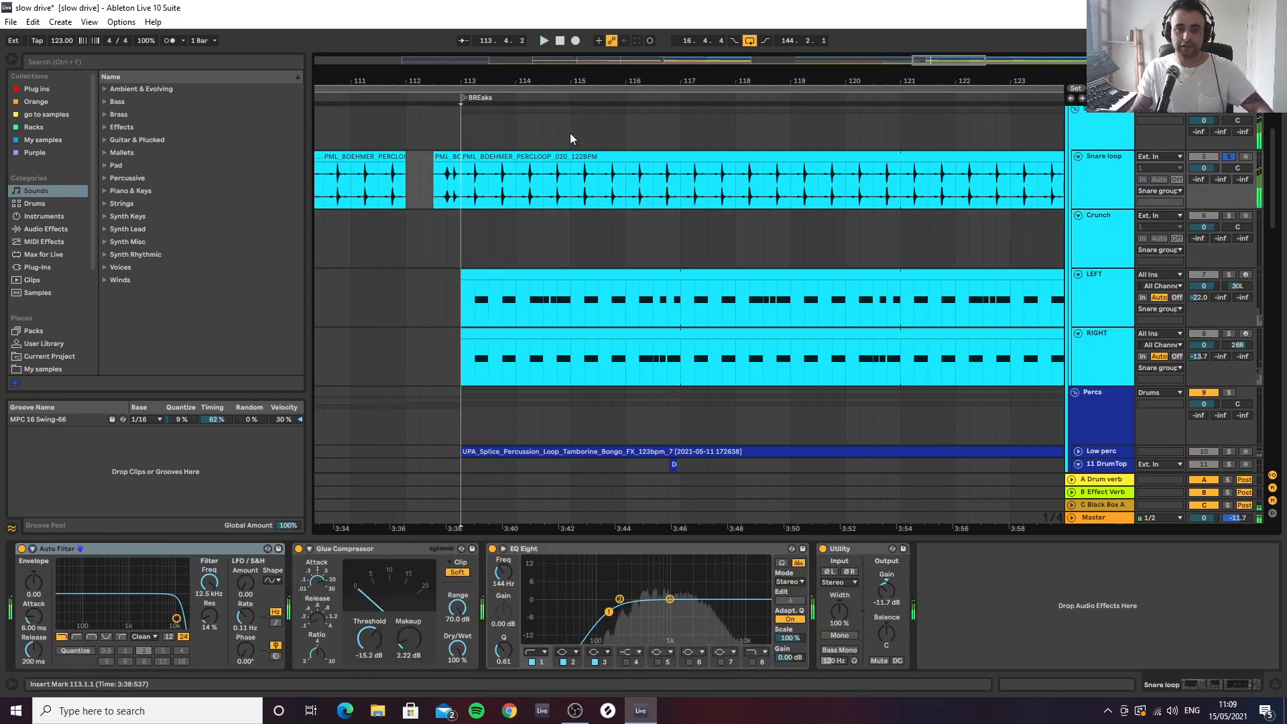
pyautogui.click(1223, 156)
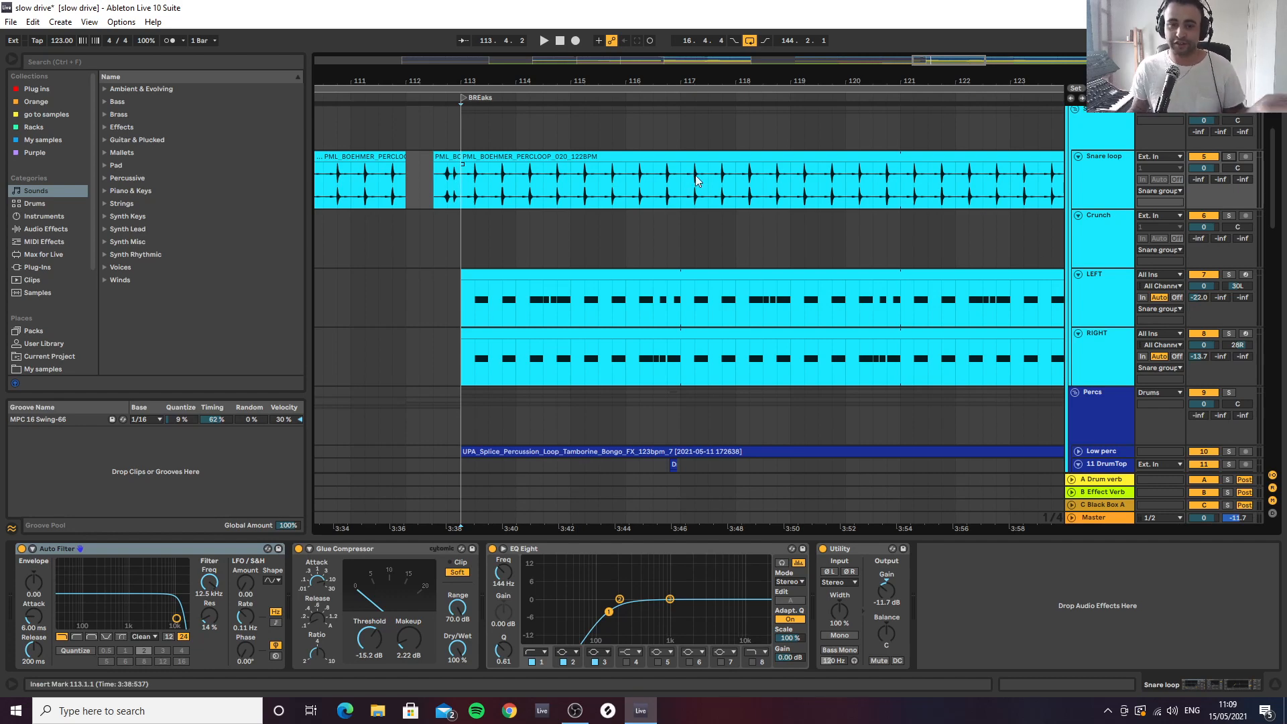
# Audition the Snare loop and Crunch tracks together in solo from bar 129, then unsolo them
pyautogui.click(573, 158)
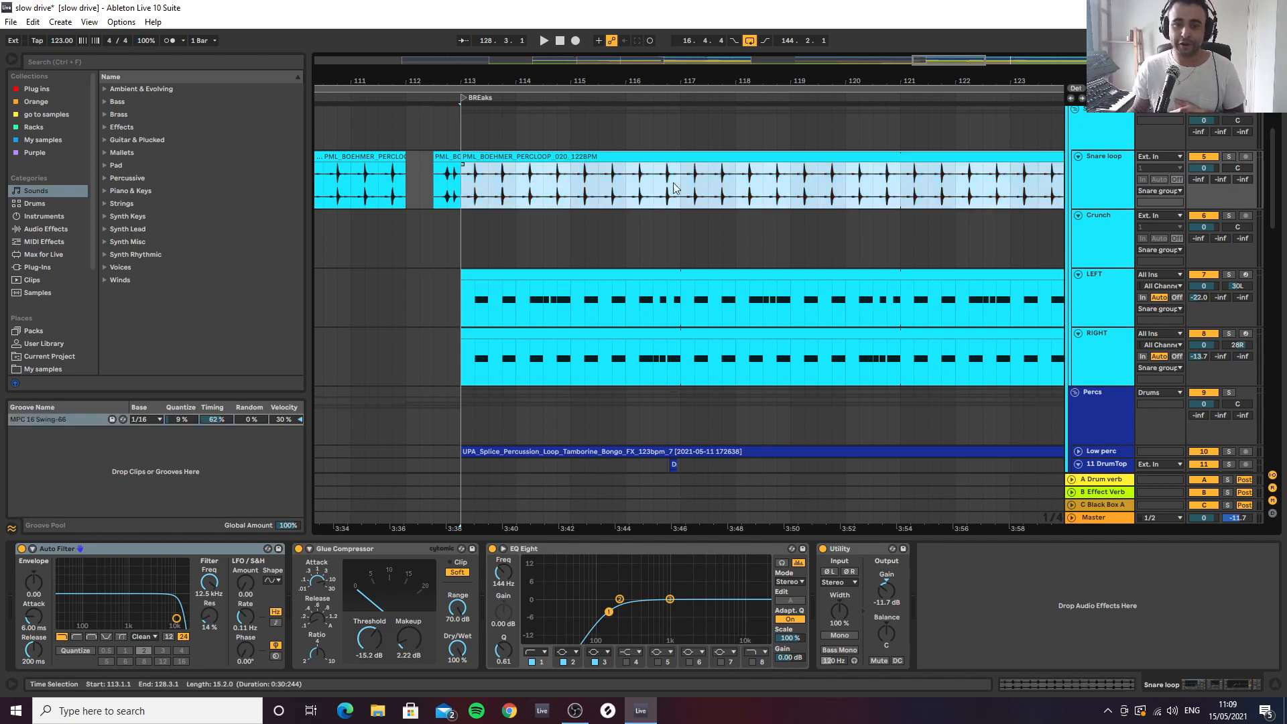
pyautogui.moveTo(780, 81); pyautogui.dragTo(655, 60)
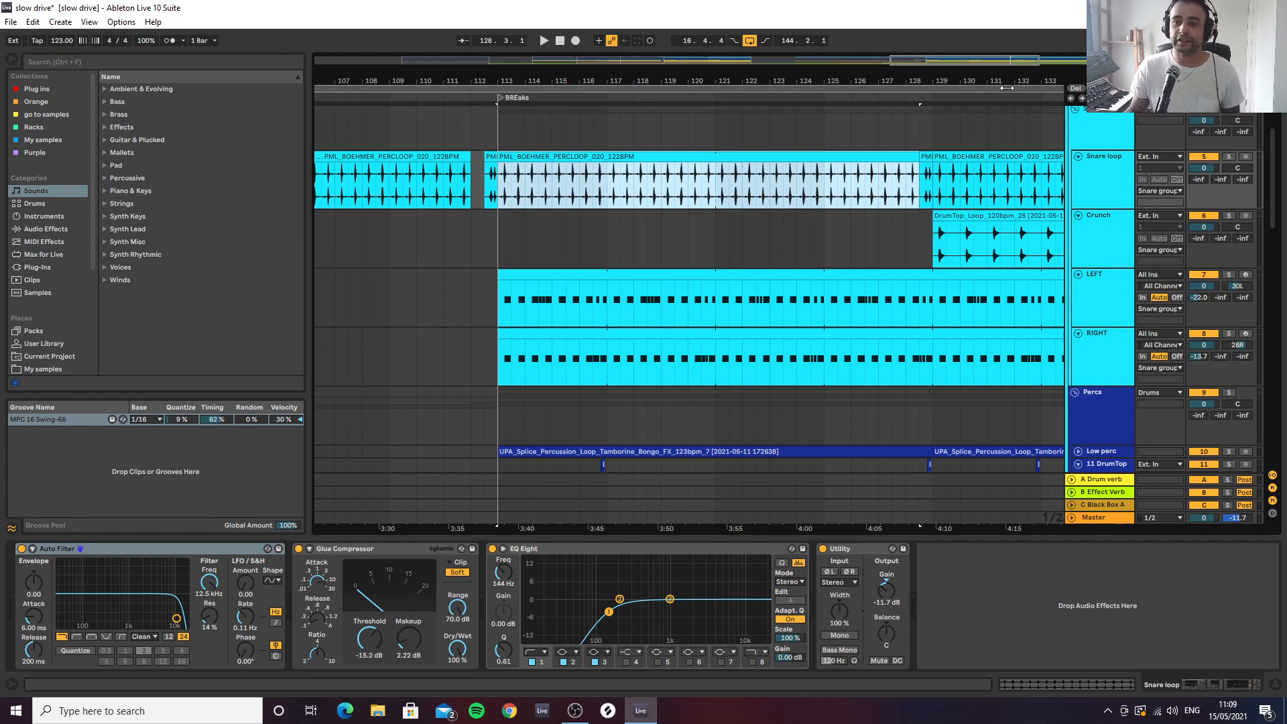
pyautogui.moveTo(1015, 81); pyautogui.dragTo(767, 67)
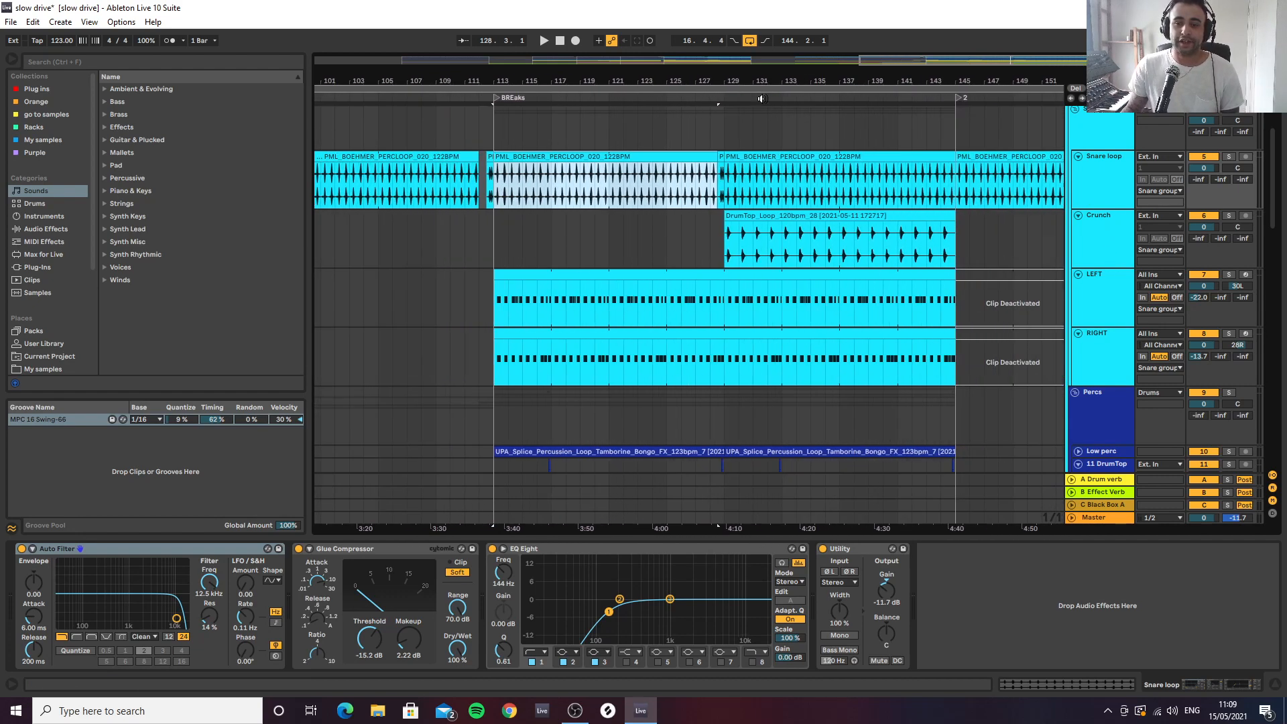
pyautogui.click(723, 249)
pyautogui.press('space')
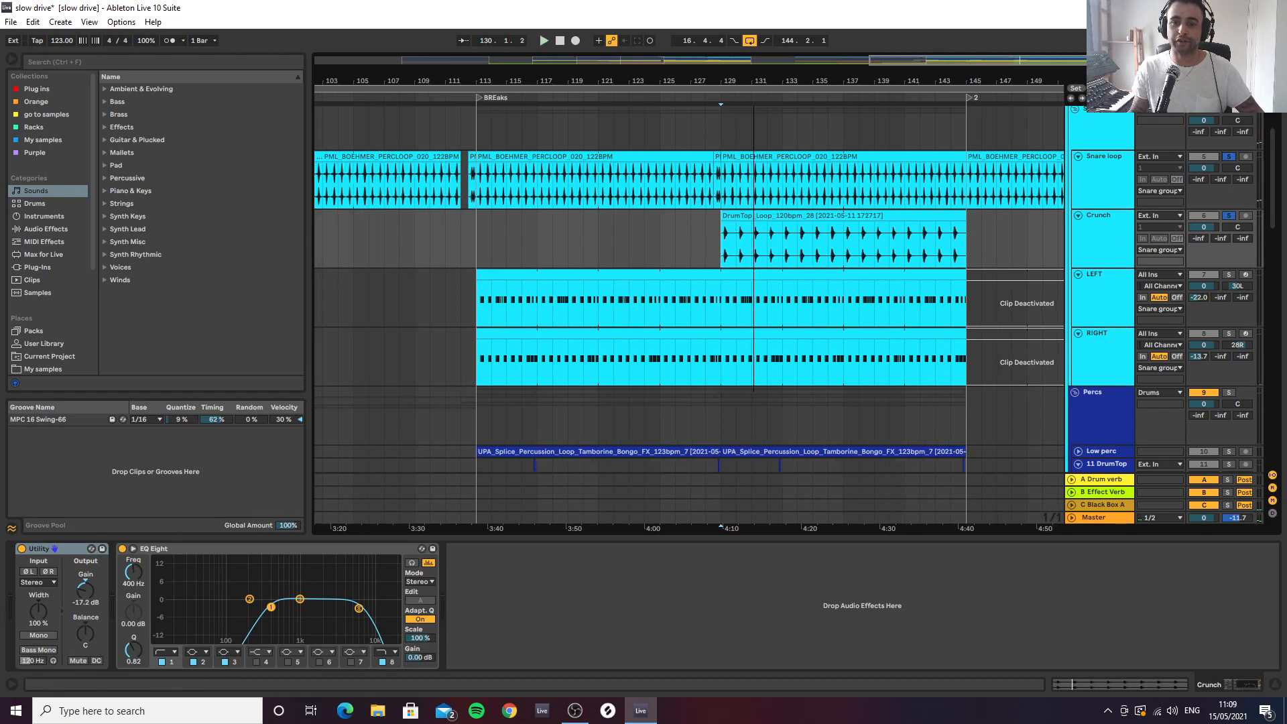
pyautogui.moveTo(753, 81); pyautogui.dragTo(755, 137)
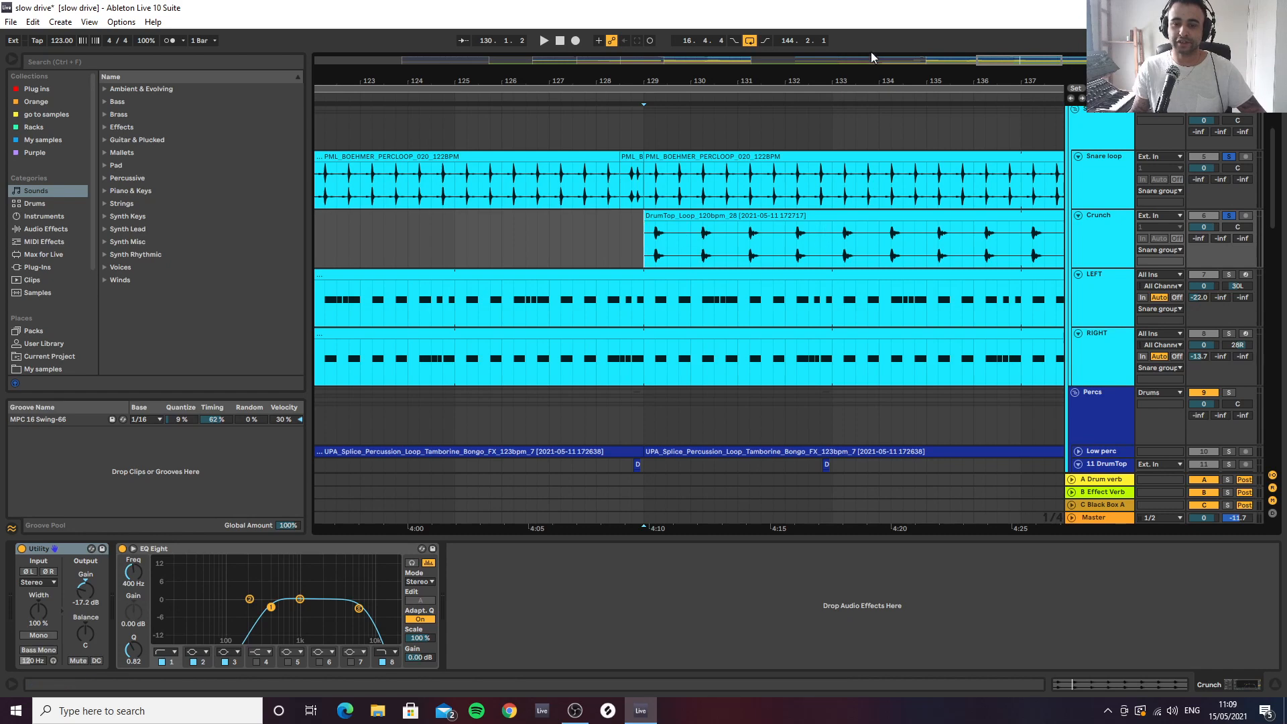
pyautogui.moveTo(848, 76); pyautogui.dragTo(848, 54)
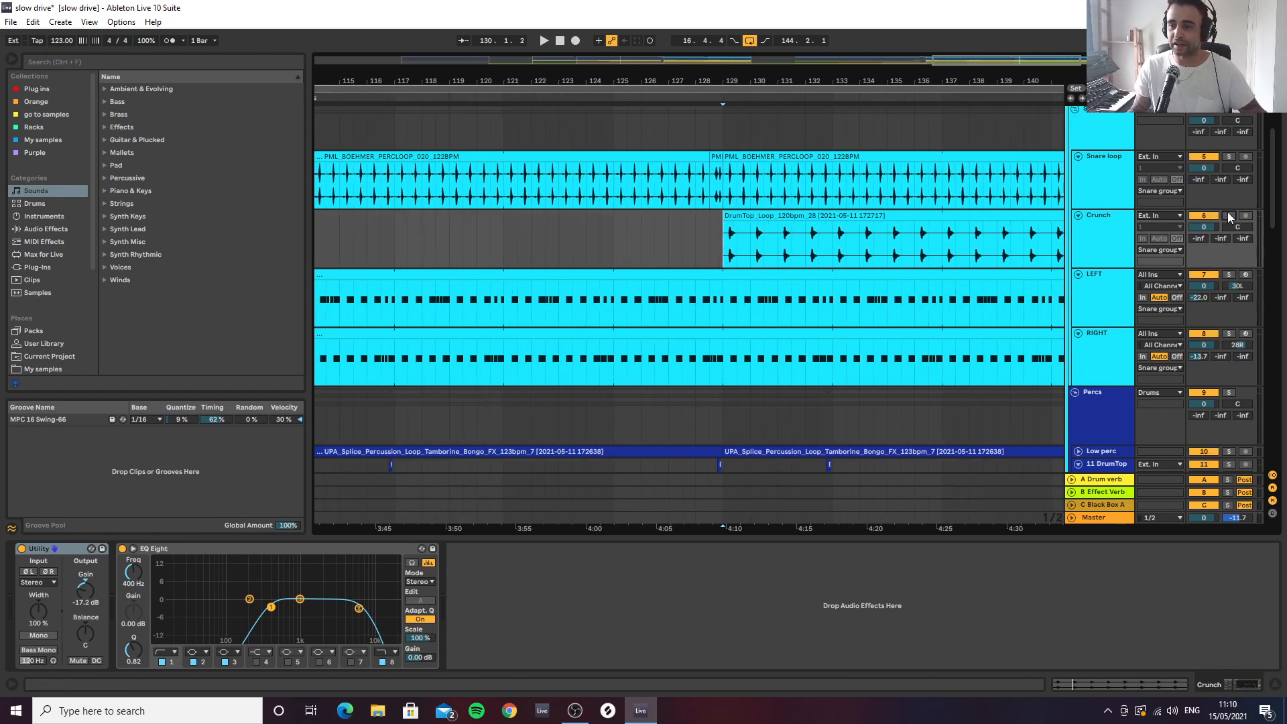
# Audition the LEFT track from bar 113 at the start of BREaks
pyautogui.scroll(-1, 1123, 287)
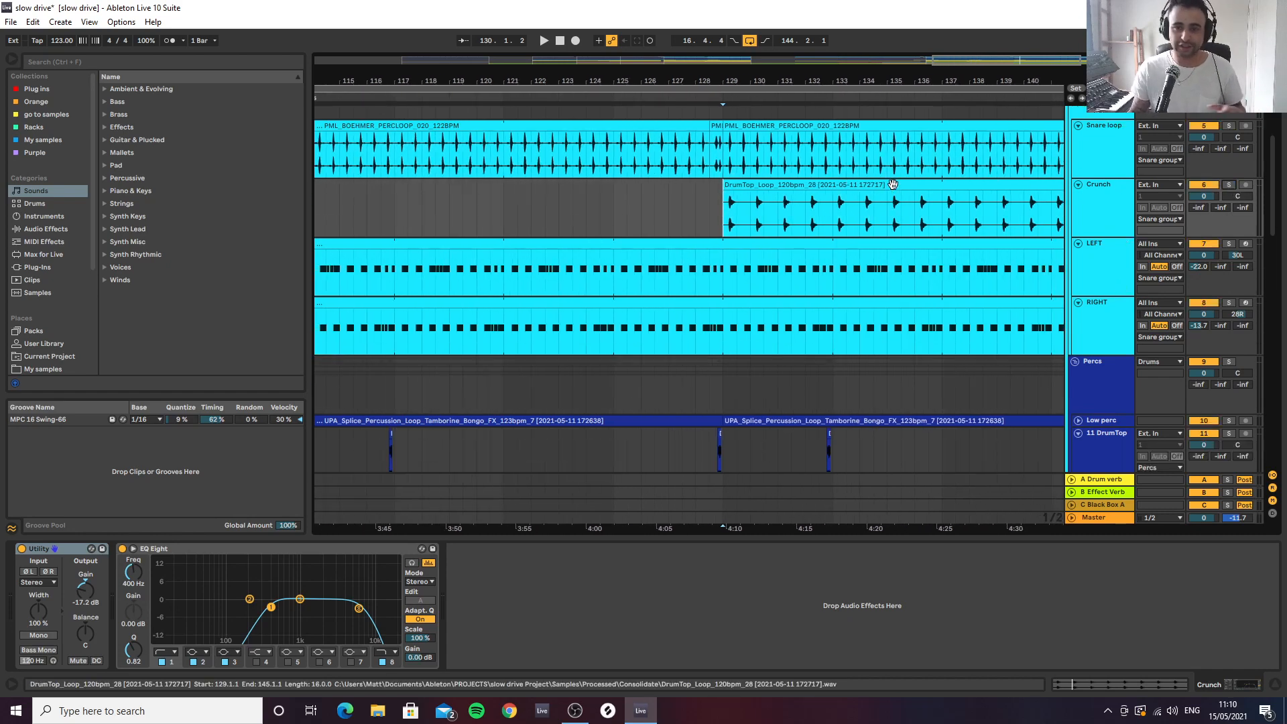
pyautogui.moveTo(718, 73); pyautogui.dragTo(738, 47)
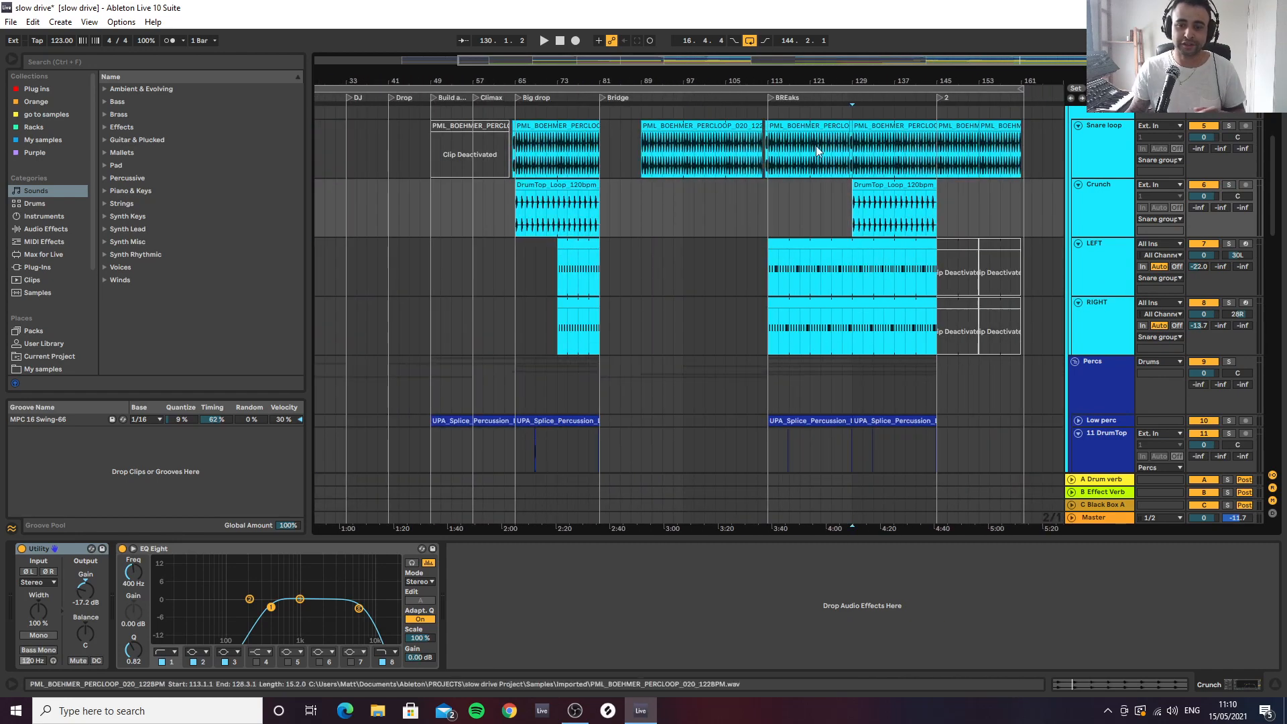
pyautogui.click(776, 267)
pyautogui.moveTo(879, 73); pyautogui.dragTo(874, 92)
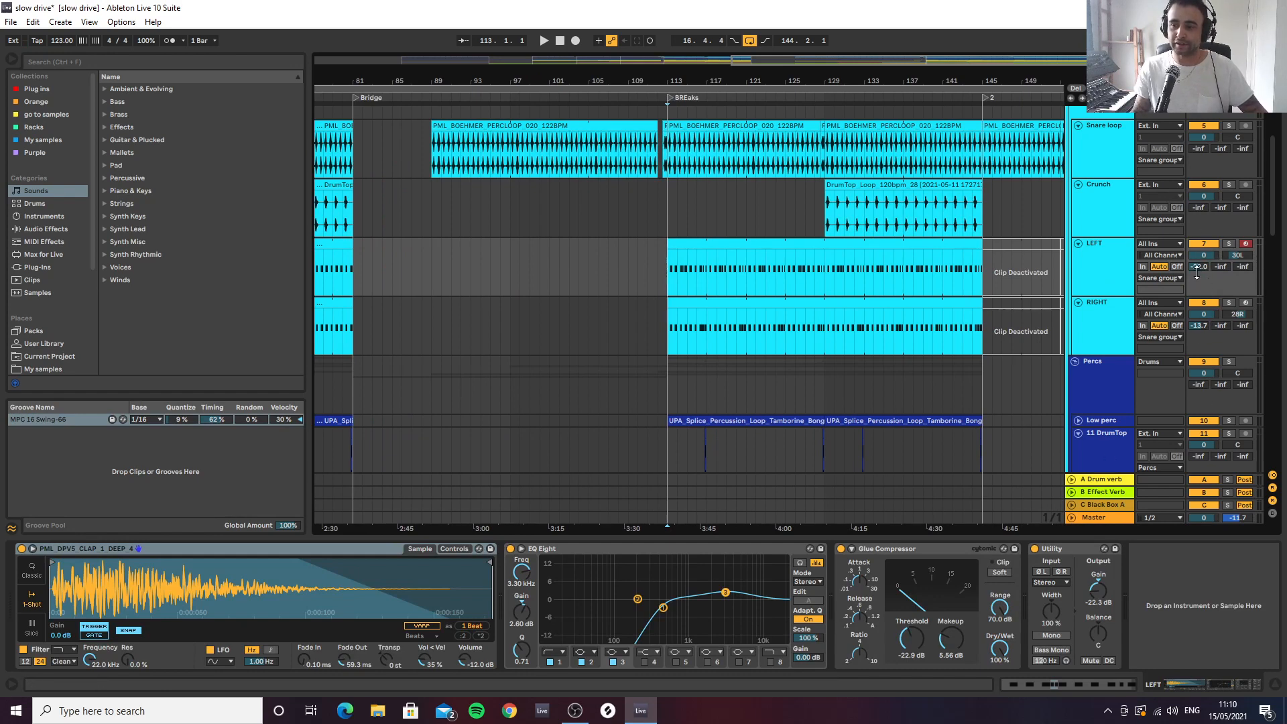
pyautogui.moveTo(695, 81); pyautogui.dragTo(714, 167)
pyautogui.press('space')
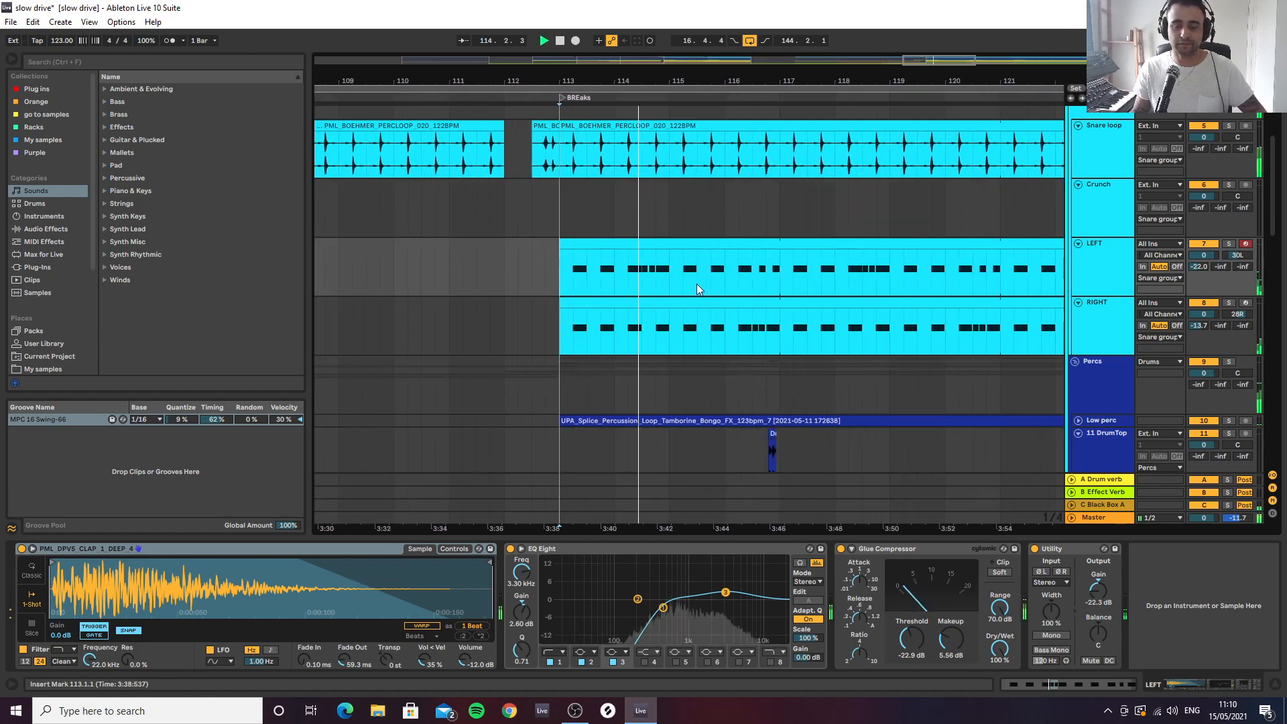
pyautogui.press('space')
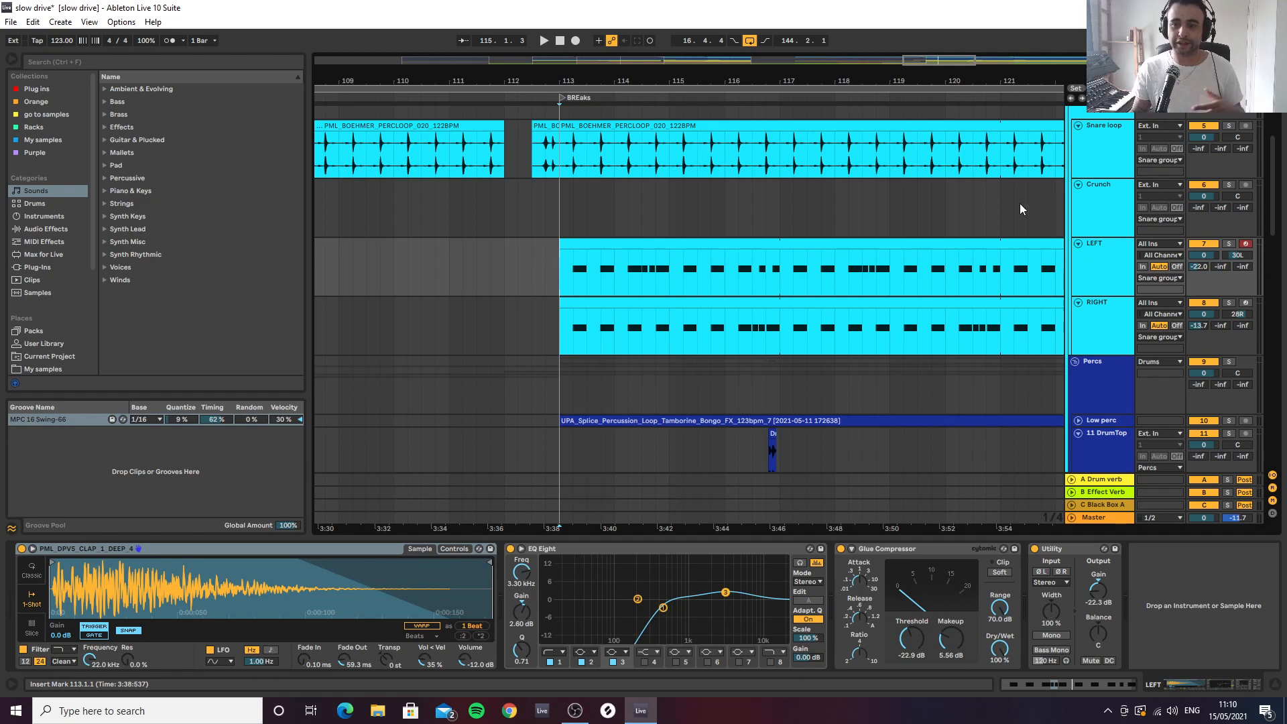
# Fold the Crunch and LEFT tracks and audition the RIGHT track from bar 113
pyautogui.click(1078, 186)
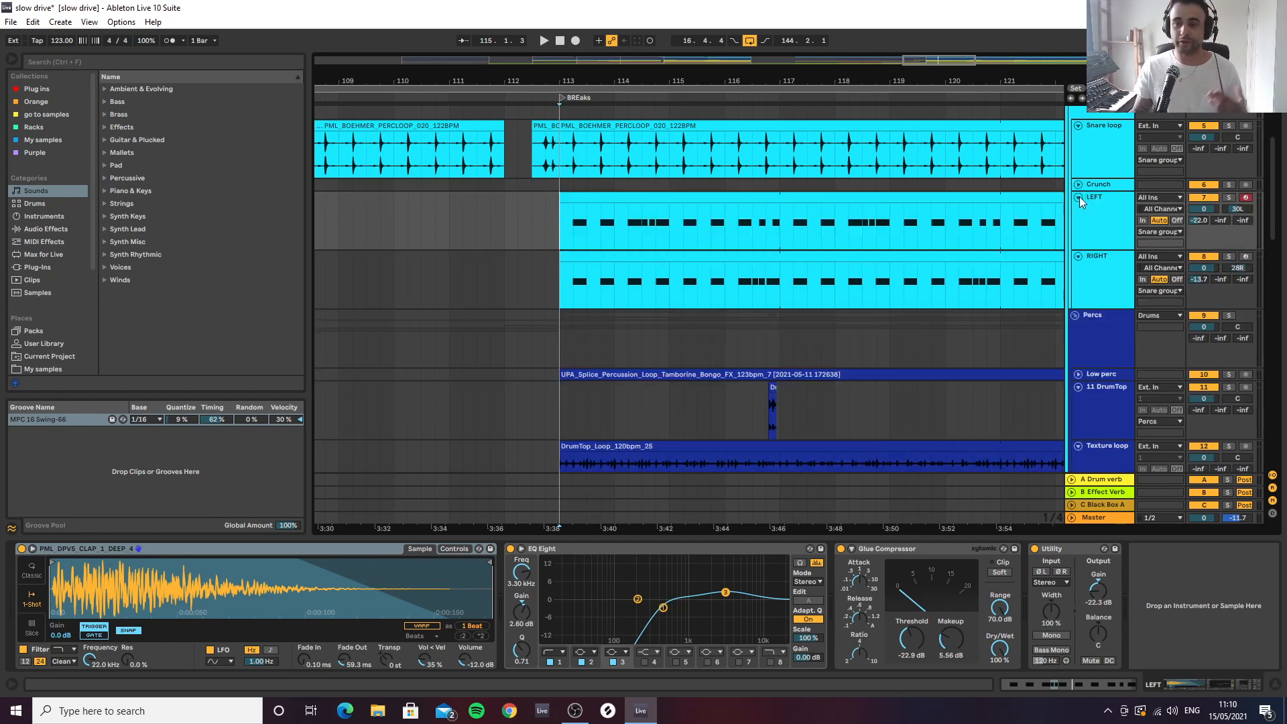
pyautogui.click(1078, 196)
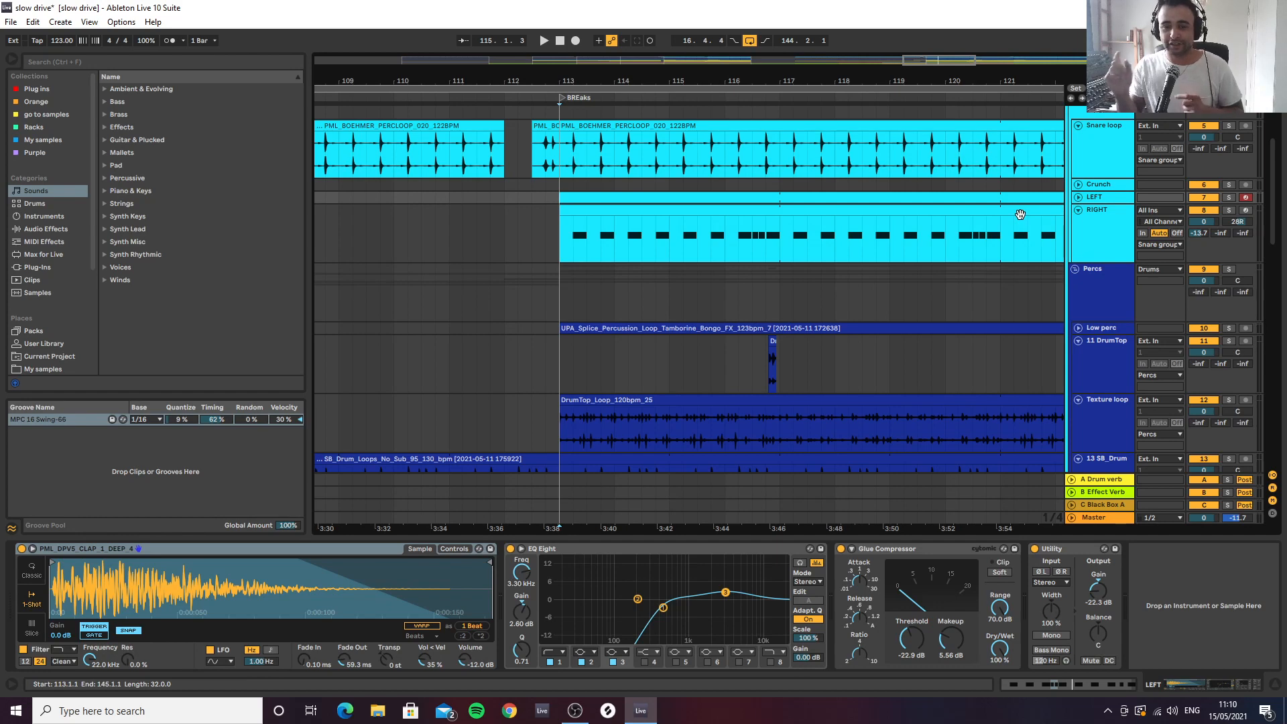
pyautogui.click(567, 232)
pyautogui.press('space')
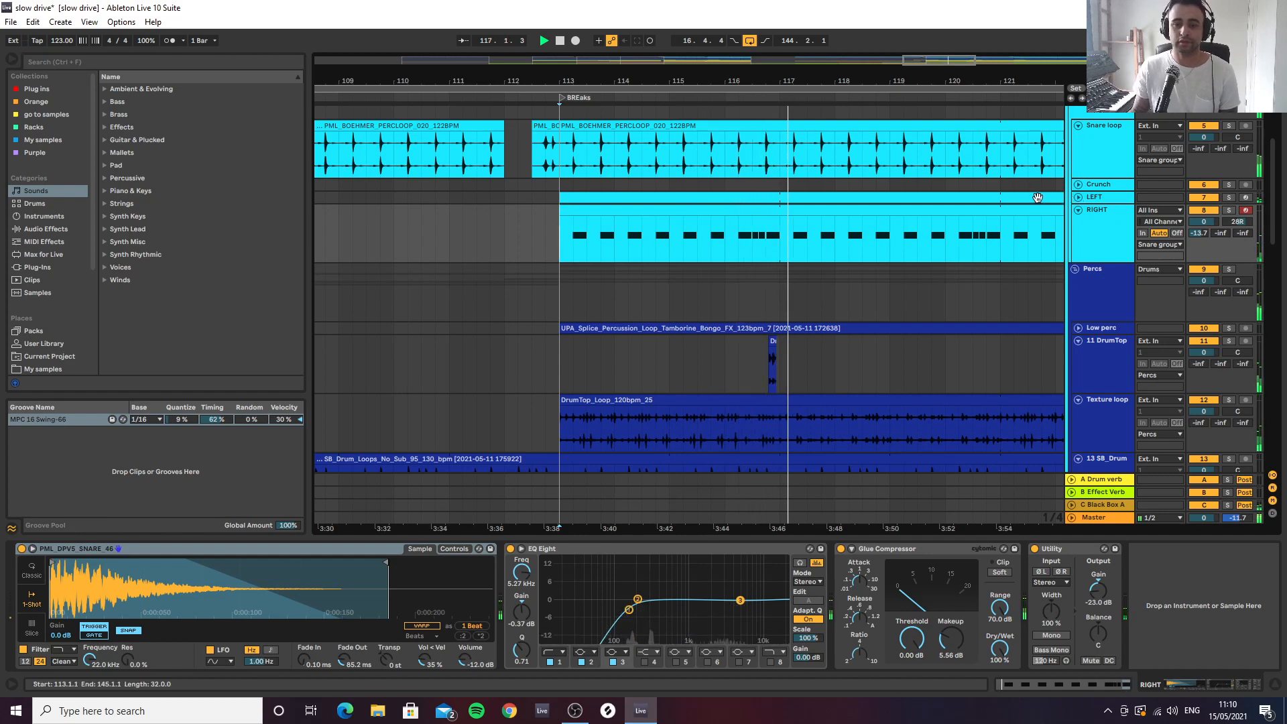
pyautogui.press('space')
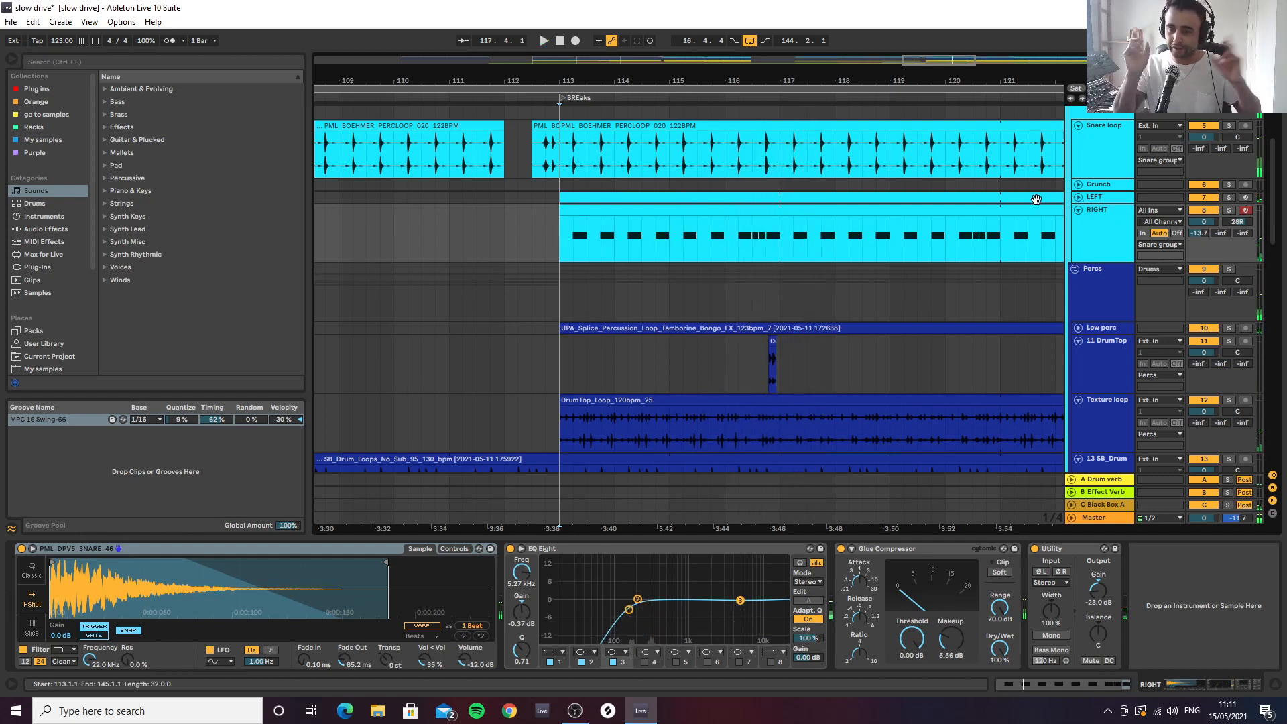
# Unfold the Low perc track in the Percs group and select it to show its device chain
pyautogui.scroll(-1, 1114, 287)
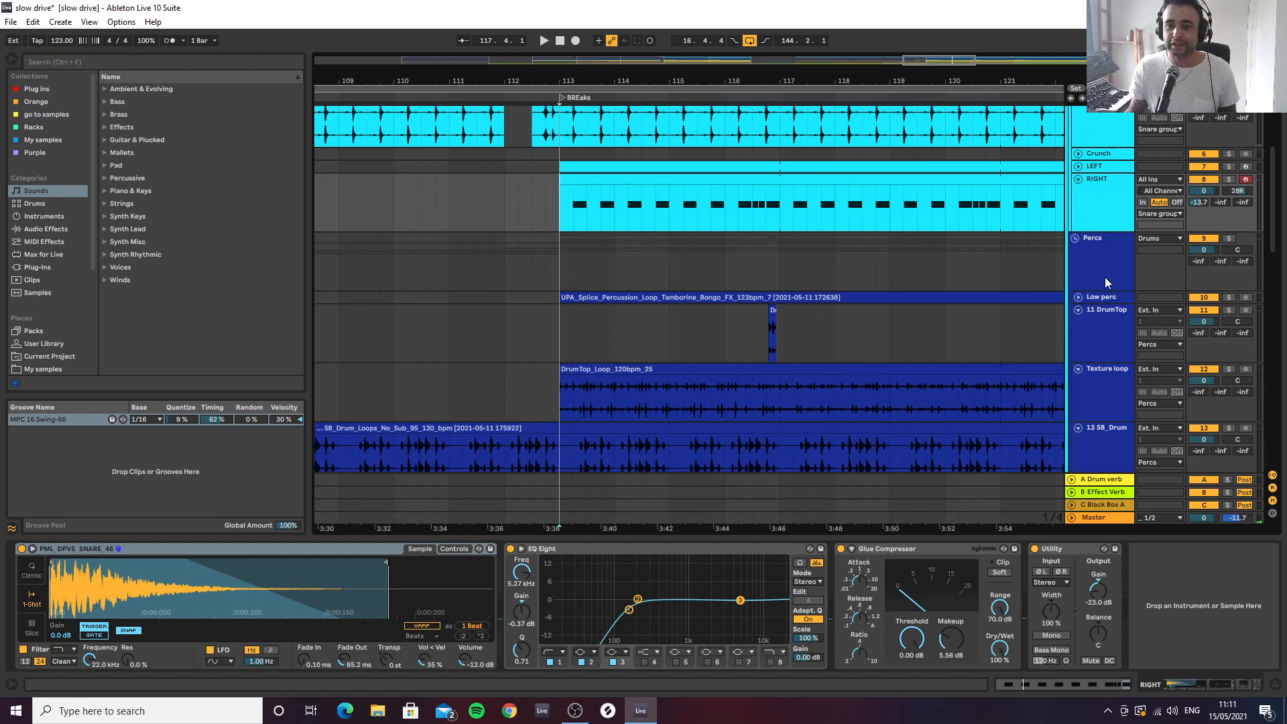
pyautogui.scroll(-3, 1104, 276)
pyautogui.click(1110, 181)
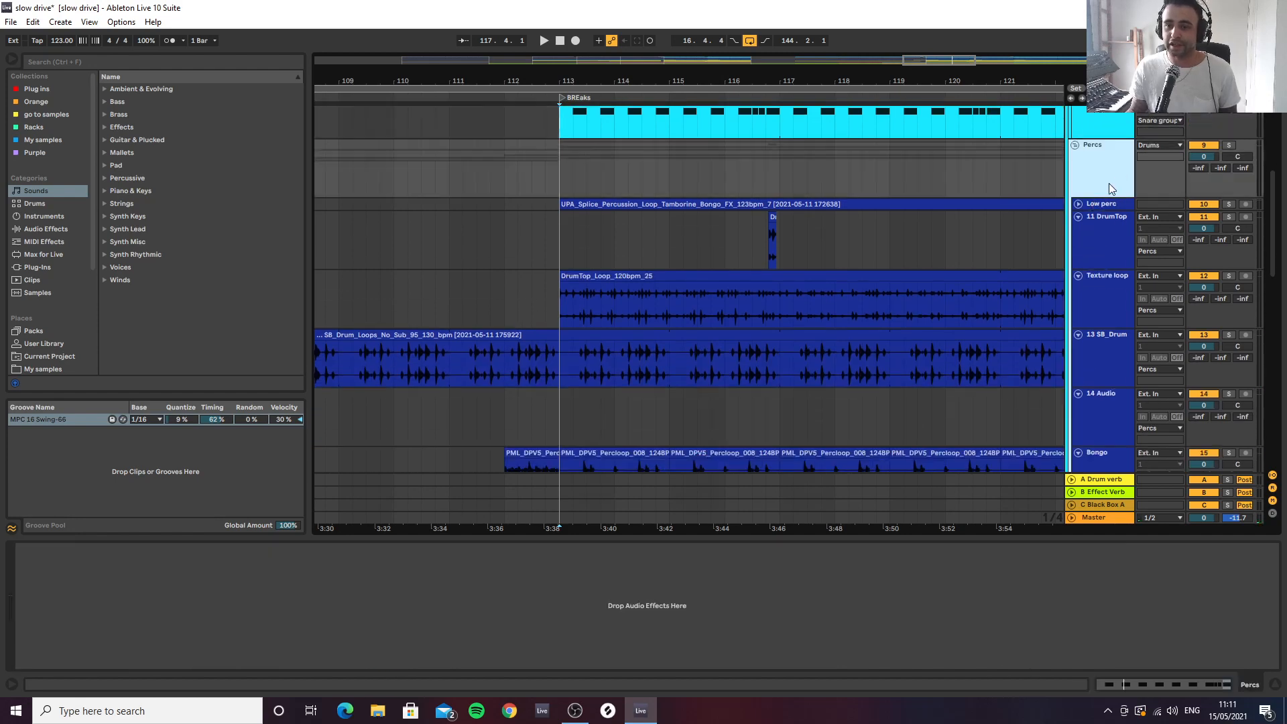
pyautogui.click(1079, 203)
pyautogui.click(1091, 227)
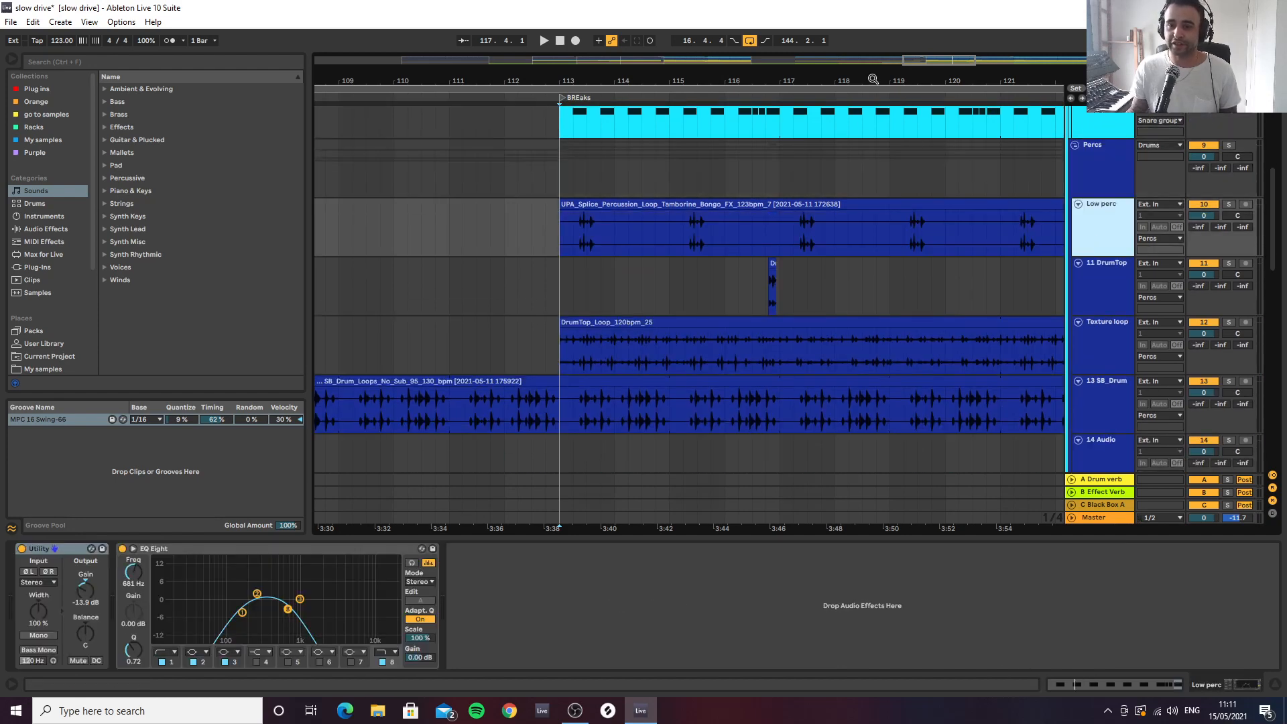
# Audition the Low perc track from bar 113, first in solo and then with the full mix
pyautogui.moveTo(873, 79); pyautogui.dragTo(615, 37)
pyautogui.moveTo(758, 82); pyautogui.dragTo(723, 109)
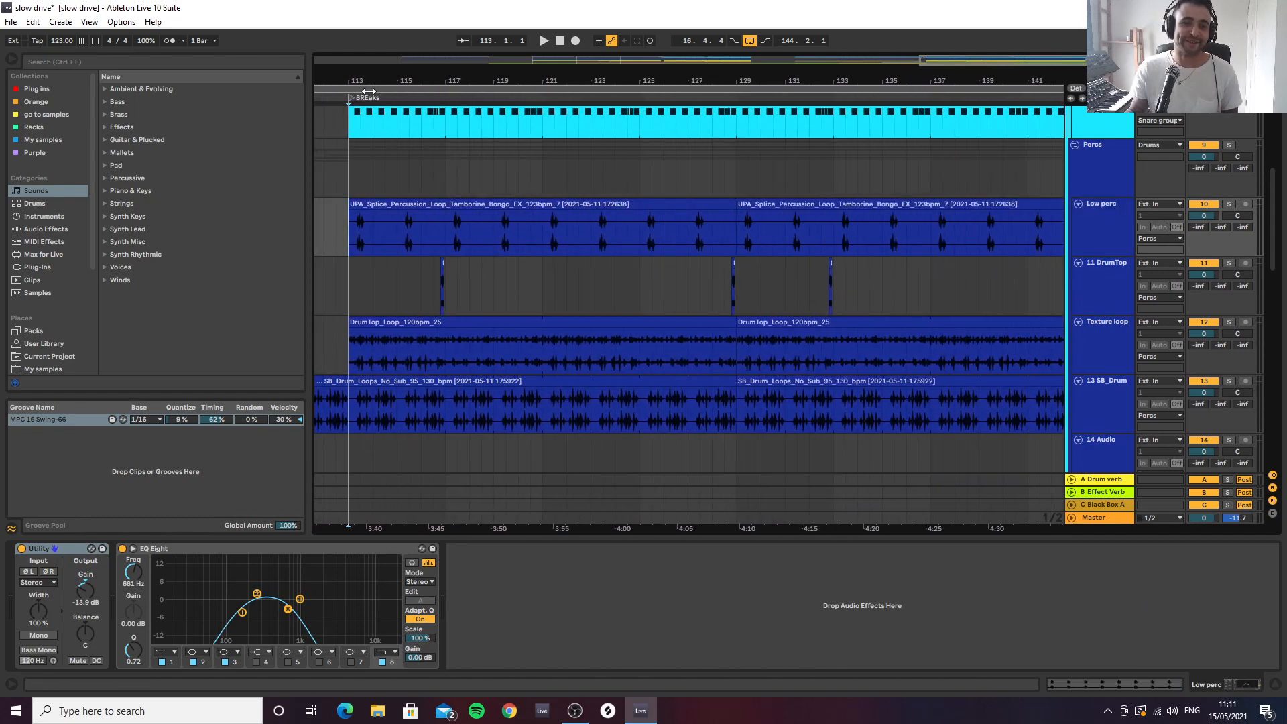
pyautogui.moveTo(380, 79); pyautogui.dragTo(381, 81)
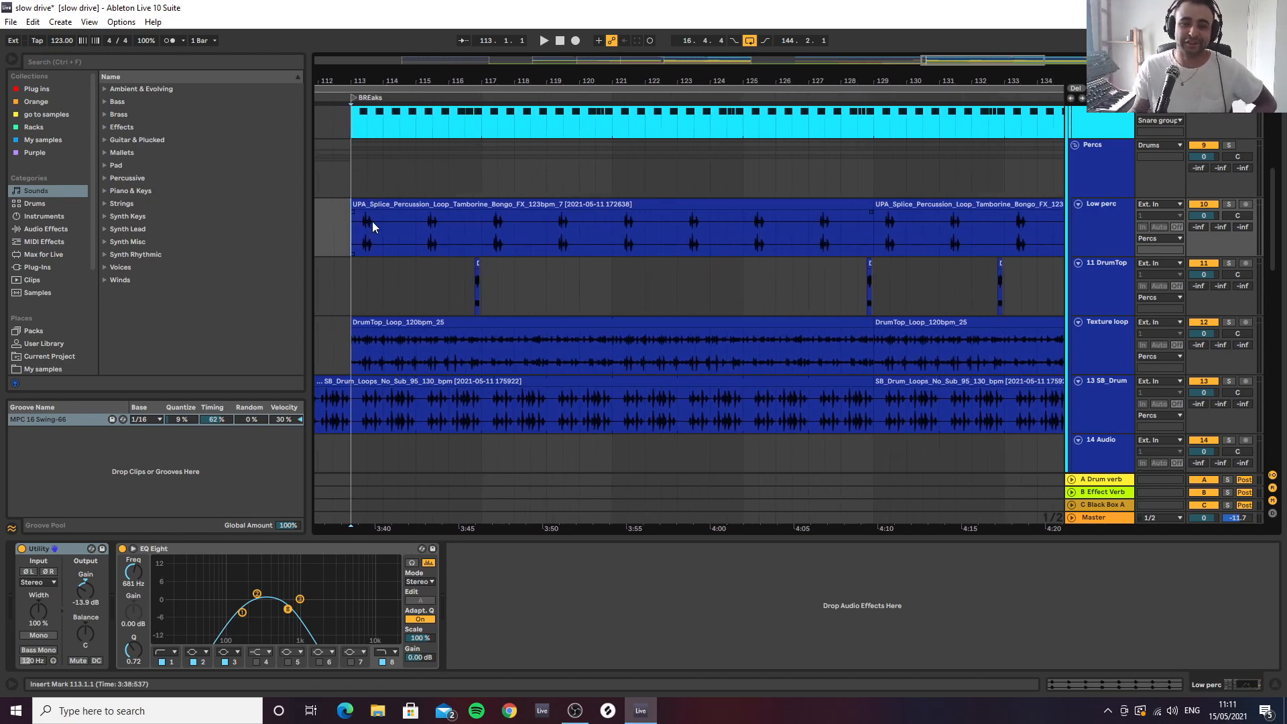
pyautogui.moveTo(378, 81); pyautogui.dragTo(457, 173)
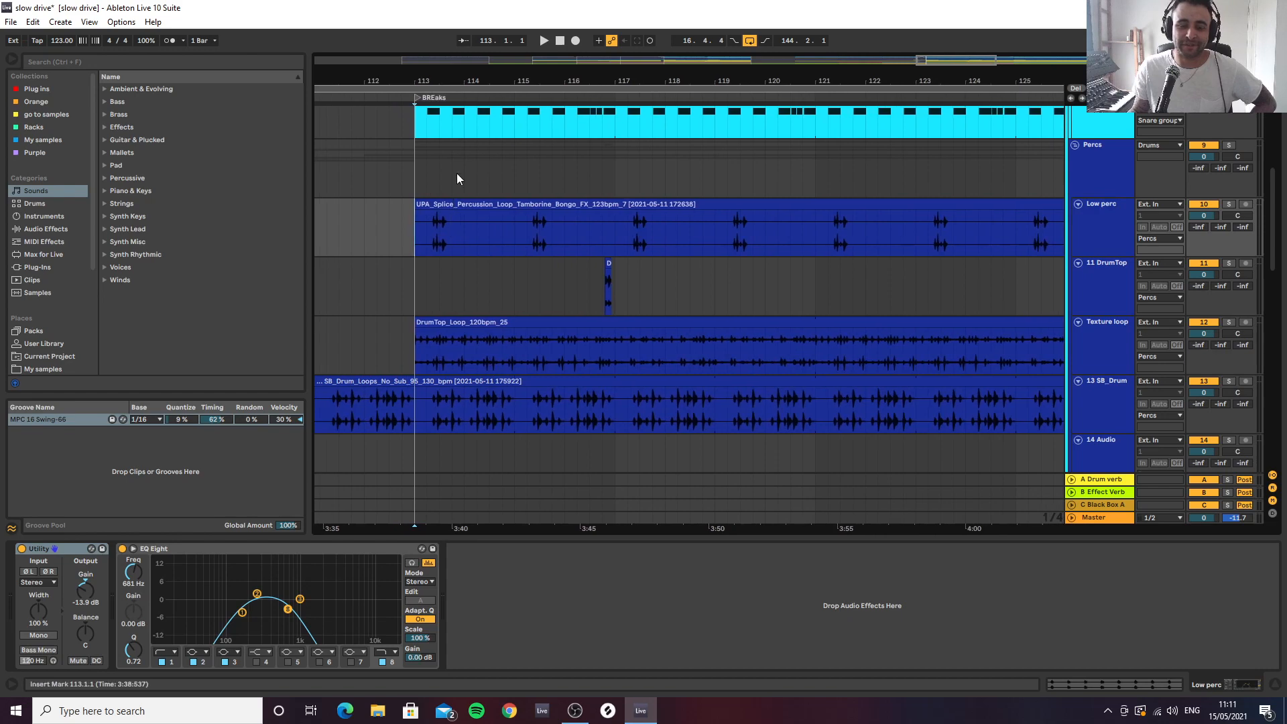
pyautogui.click(1091, 231)
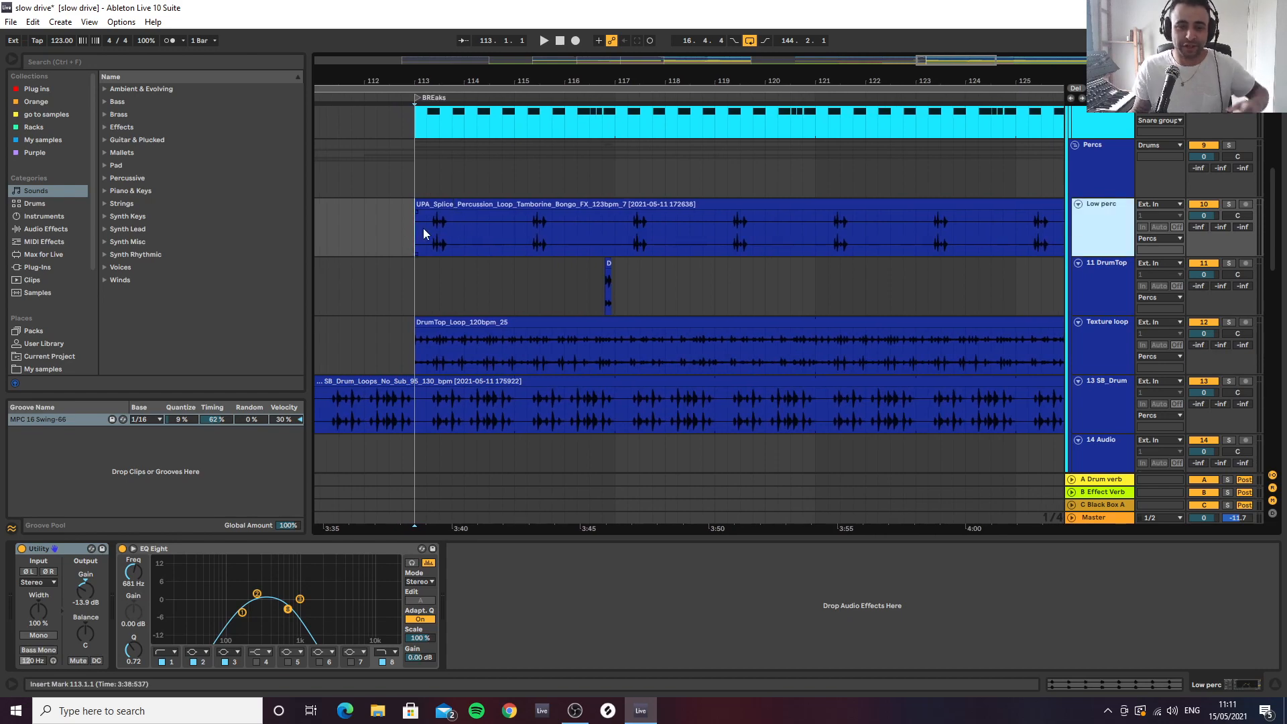
pyautogui.click(414, 239)
pyautogui.press('space')
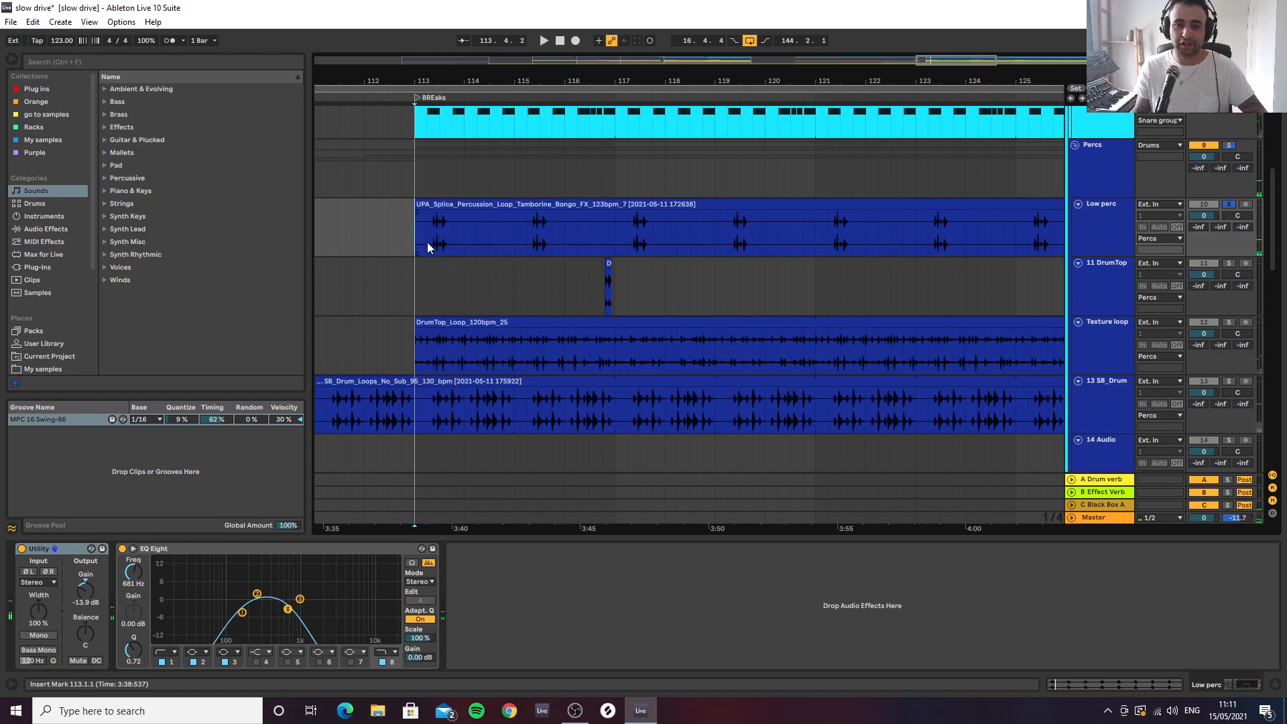
pyautogui.press('space')
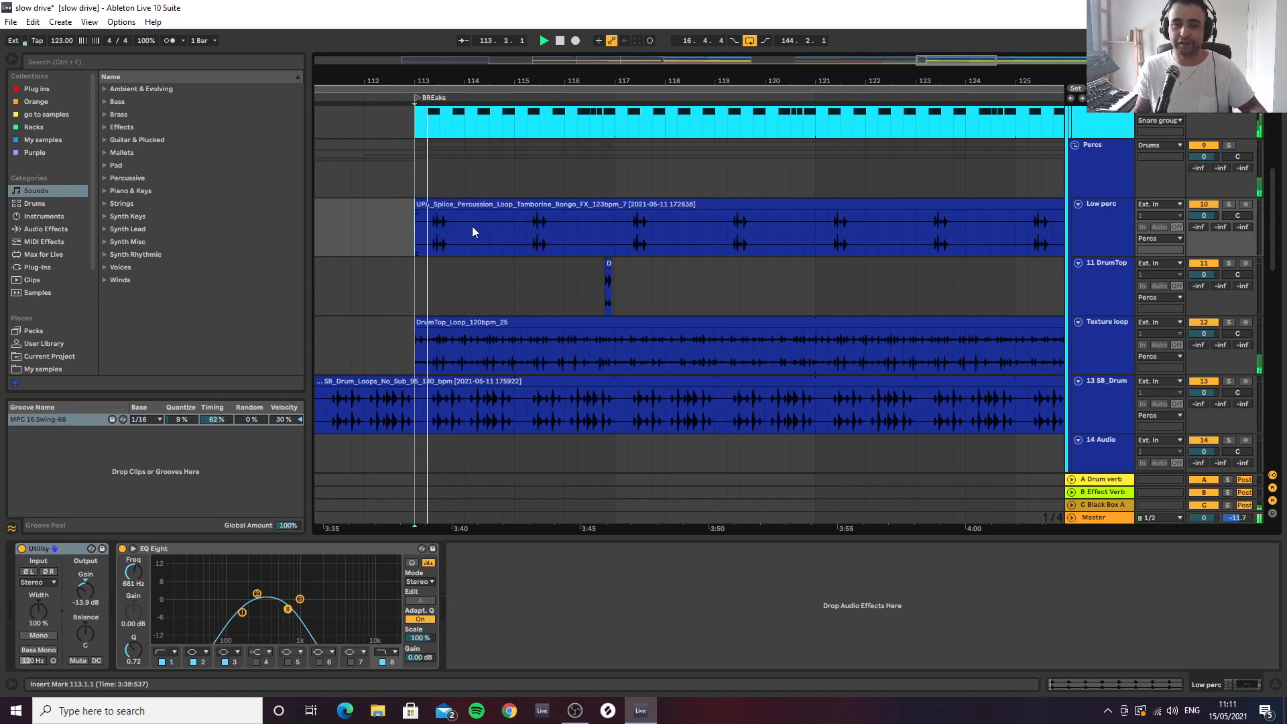
pyautogui.press('space')
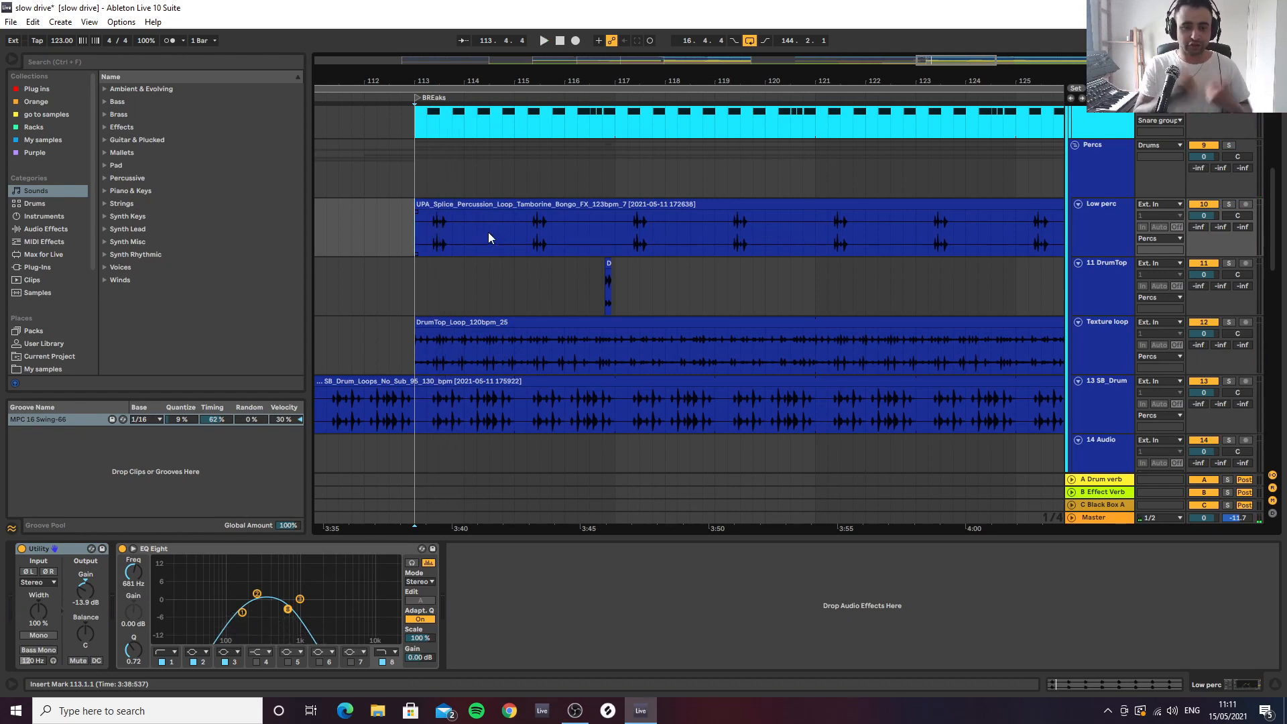
# Examine the timing of the Low perc hits around 113.2 against the loops on the tracks below
pyautogui.moveTo(455, 74); pyautogui.dragTo(528, 394)
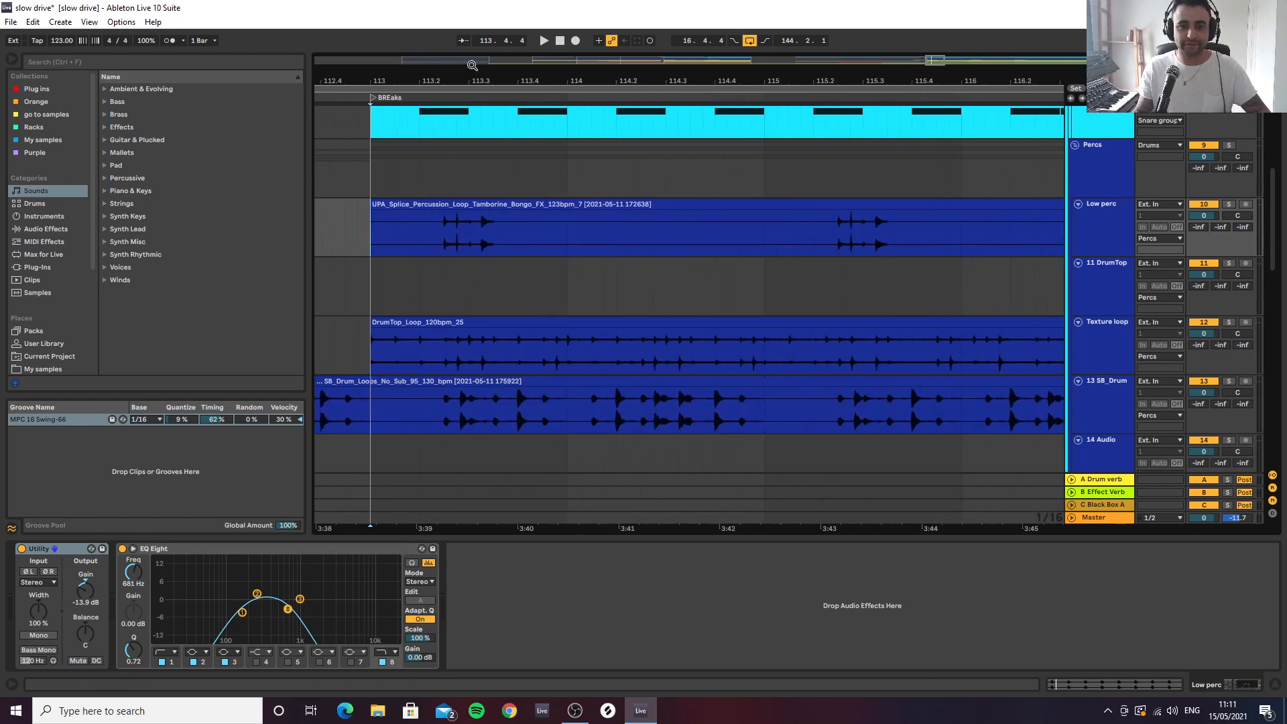
pyautogui.moveTo(471, 65); pyautogui.dragTo(574, 81)
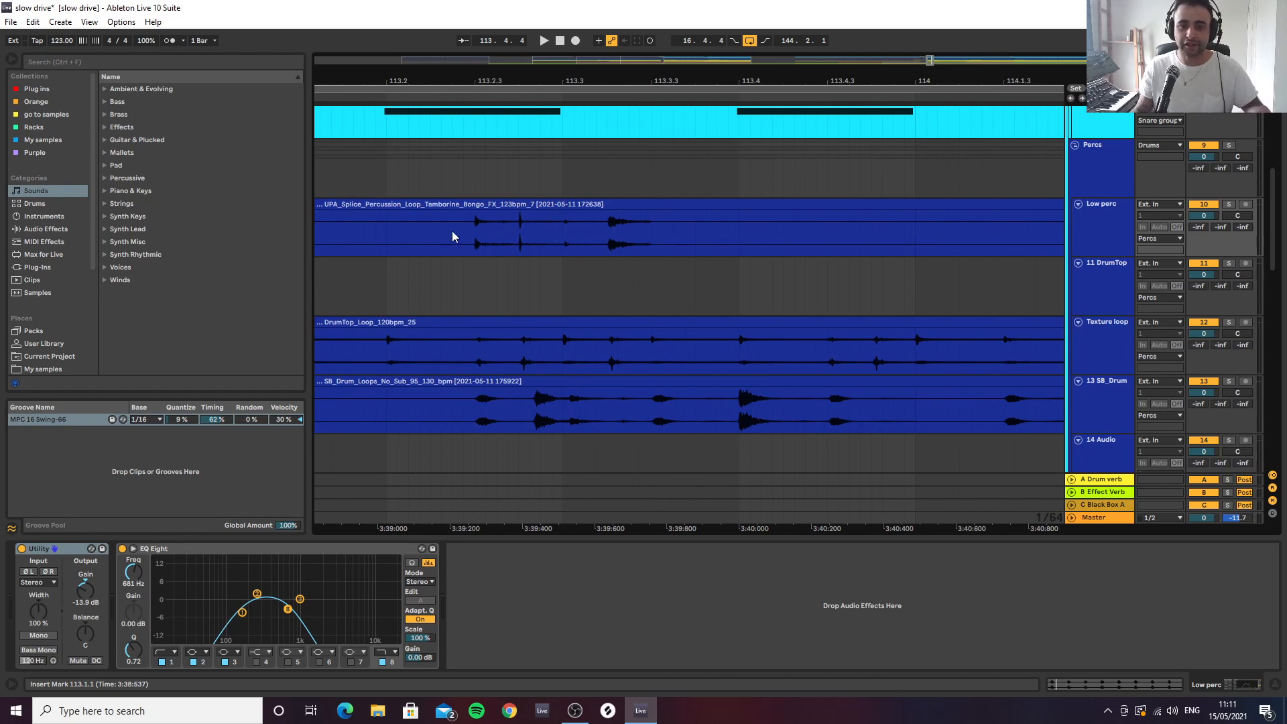
pyautogui.press('space')
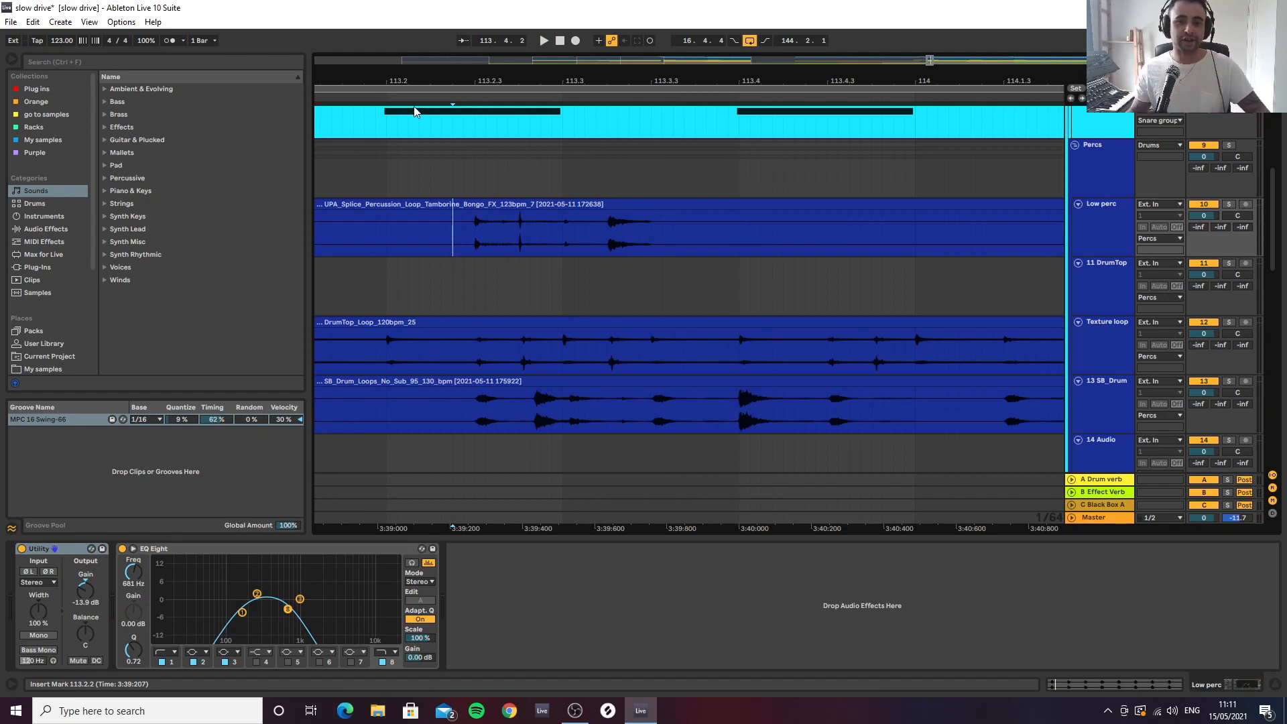
pyautogui.scroll(-5, 463, 204)
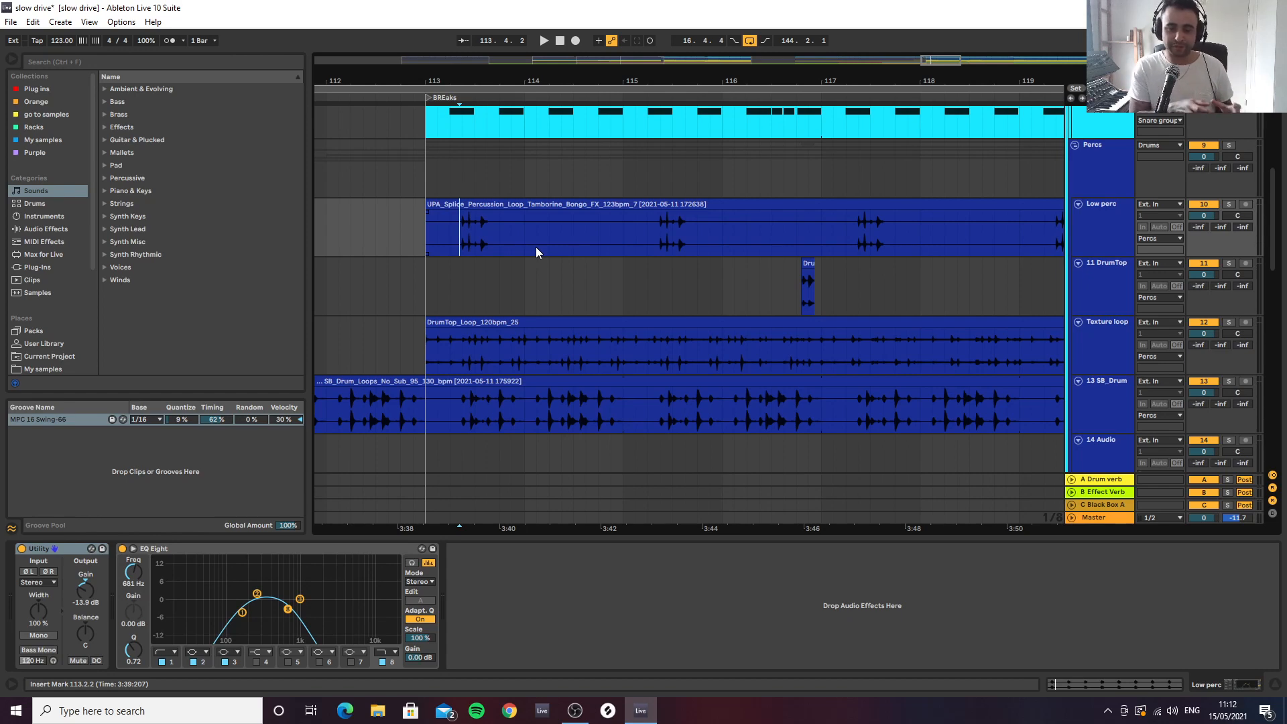
# Audition Low perc in the mix from bar 113, then set its Utility gain to -11.1 dB and pan it to 31R
pyautogui.click(428, 228)
pyautogui.press('space')
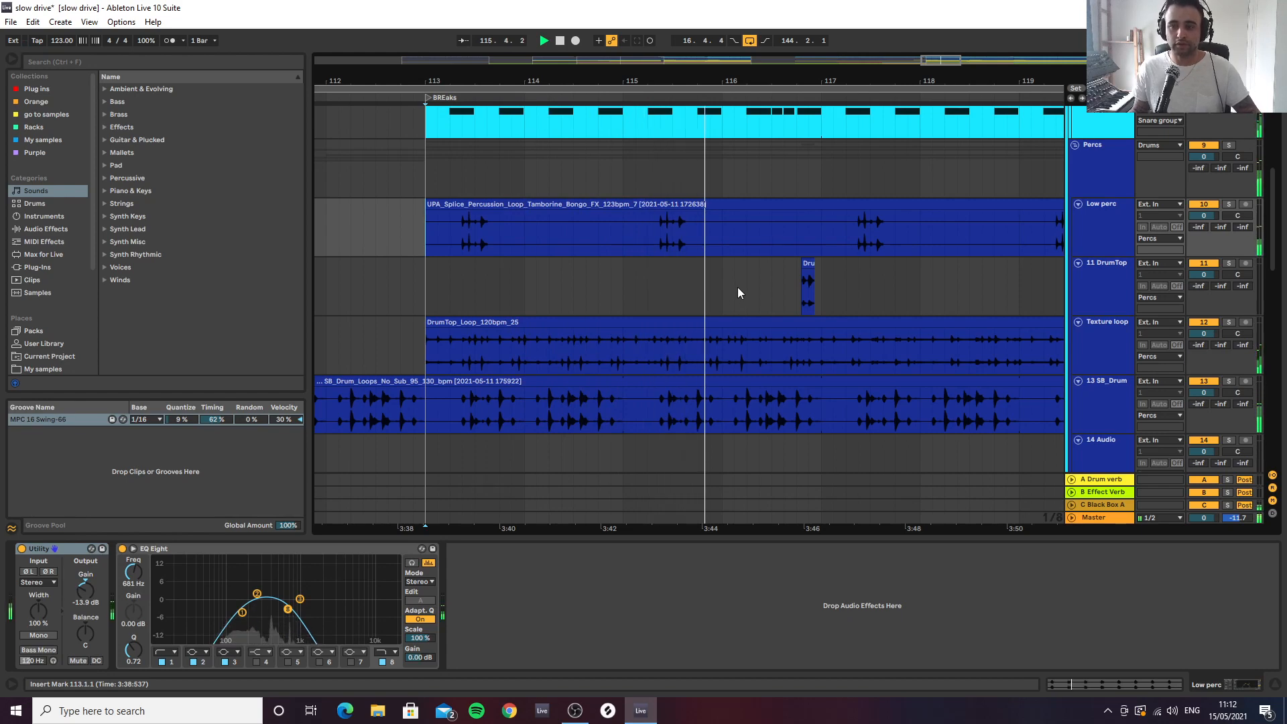
pyautogui.click(1089, 243)
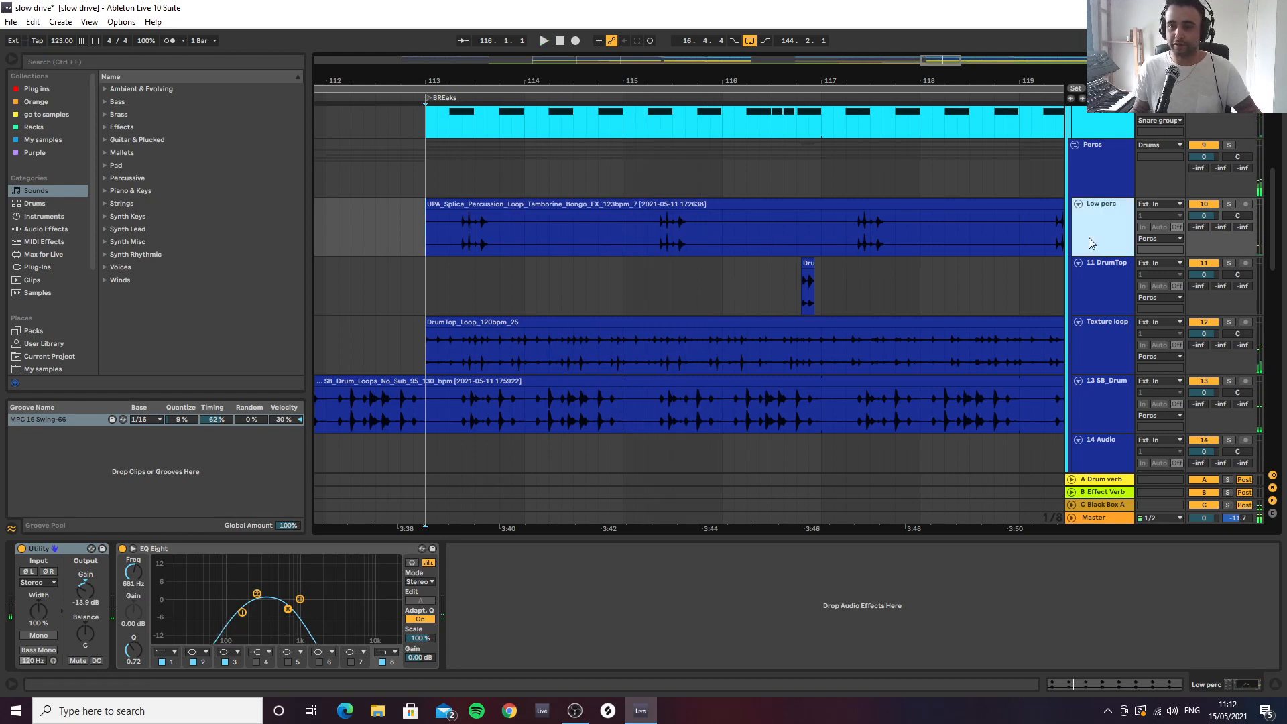
pyautogui.click(92, 595)
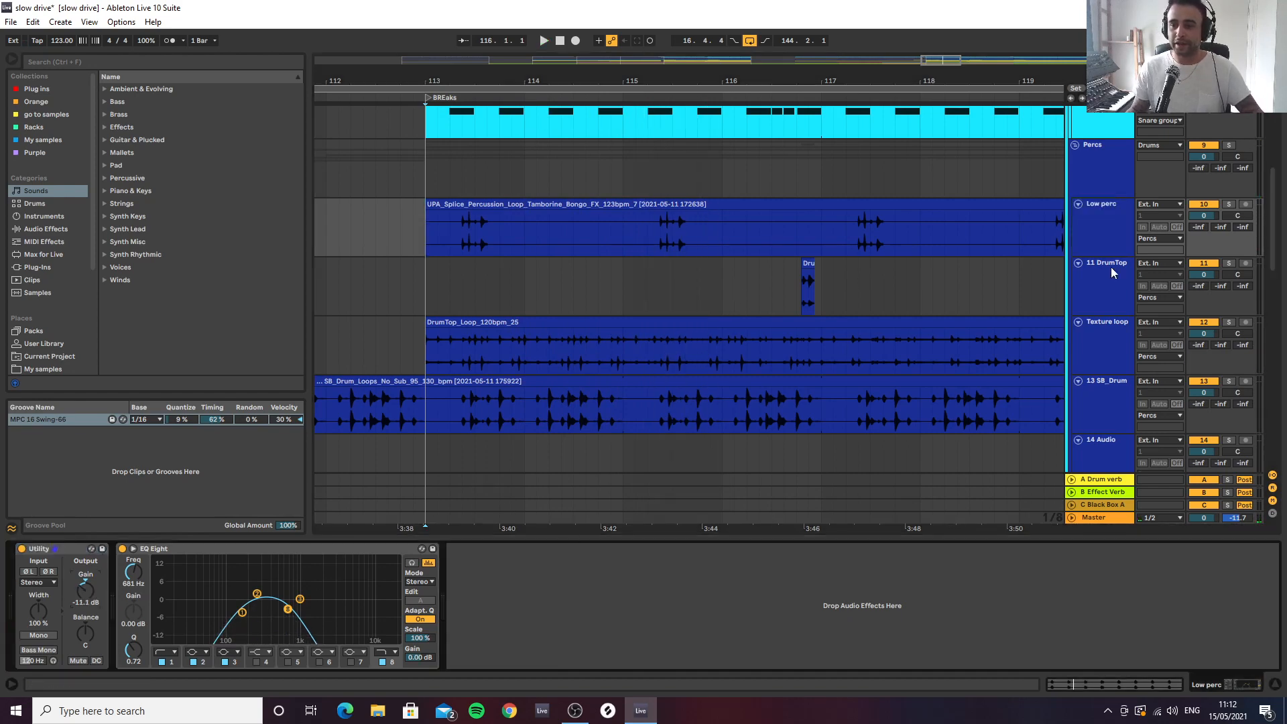
pyautogui.moveTo(1237, 218); pyautogui.dragTo(1237, 197)
# Play the panned Low perc track from bar 113 and set its Utility gain to -11.7 dB while listening
pyautogui.press('space')
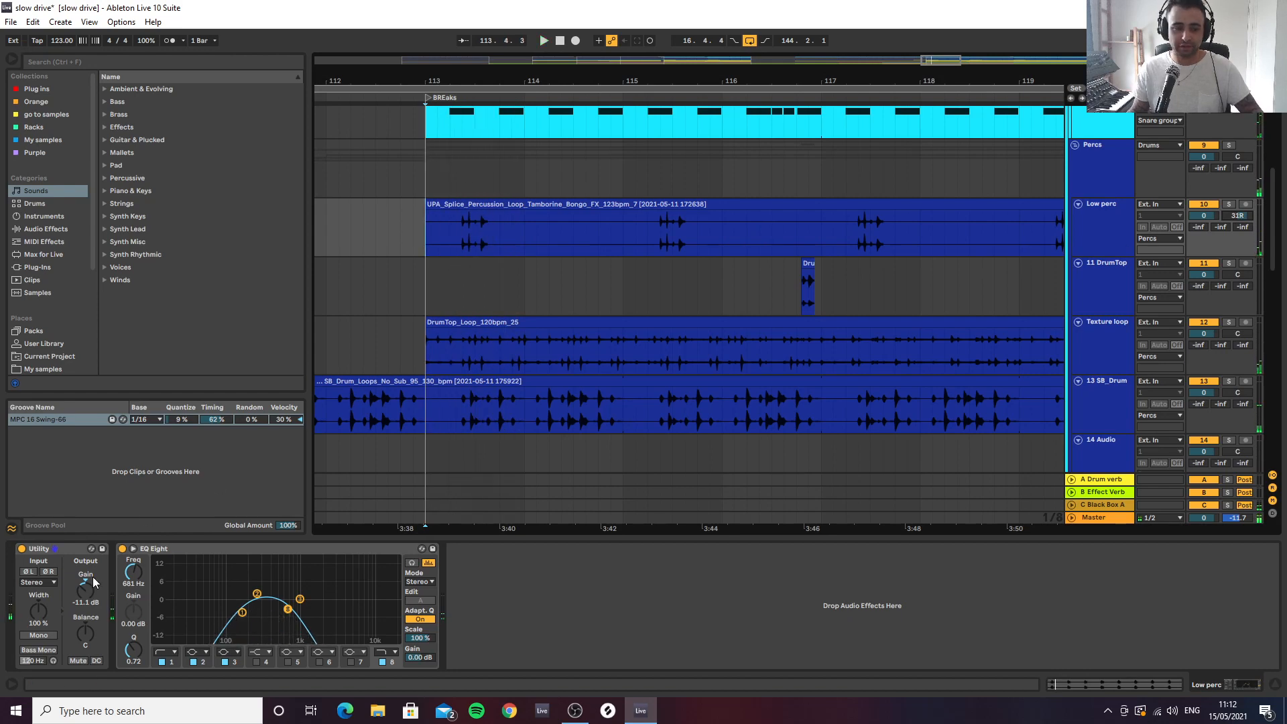
pyautogui.press('space')
pyautogui.press('space')
pyautogui.moveTo(85, 596); pyautogui.dragTo(84, 602)
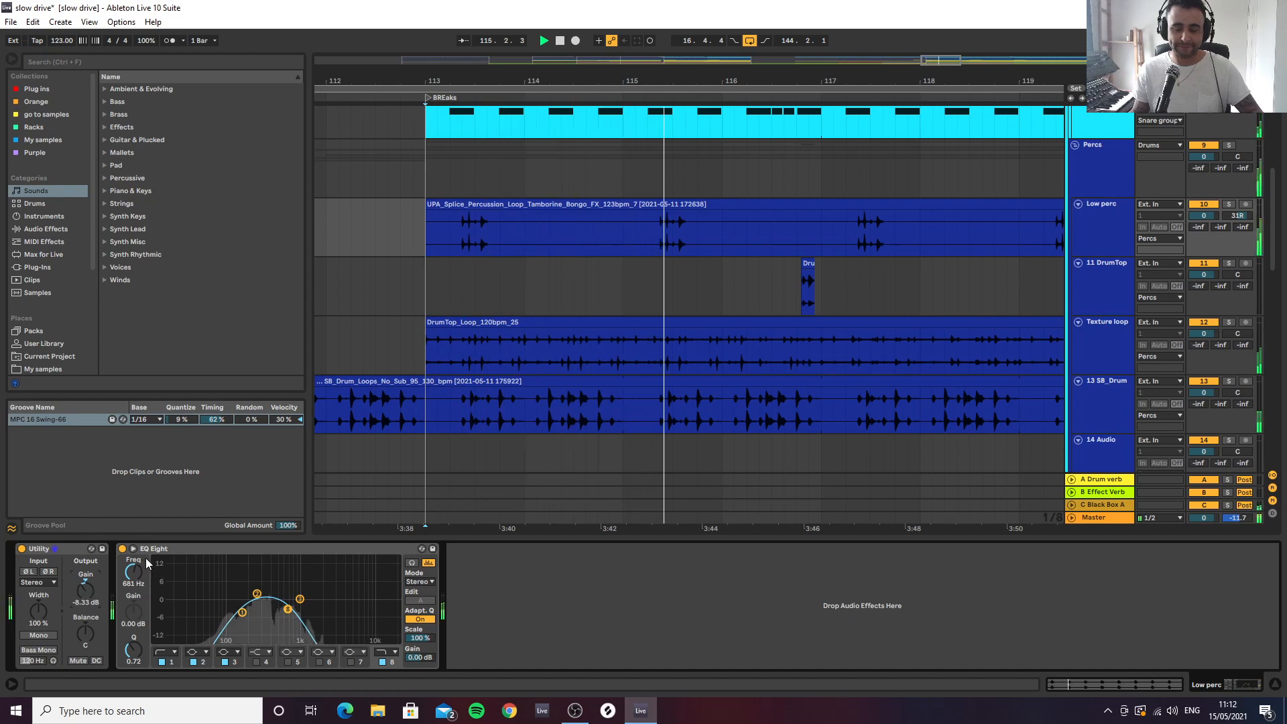
pyautogui.press('space')
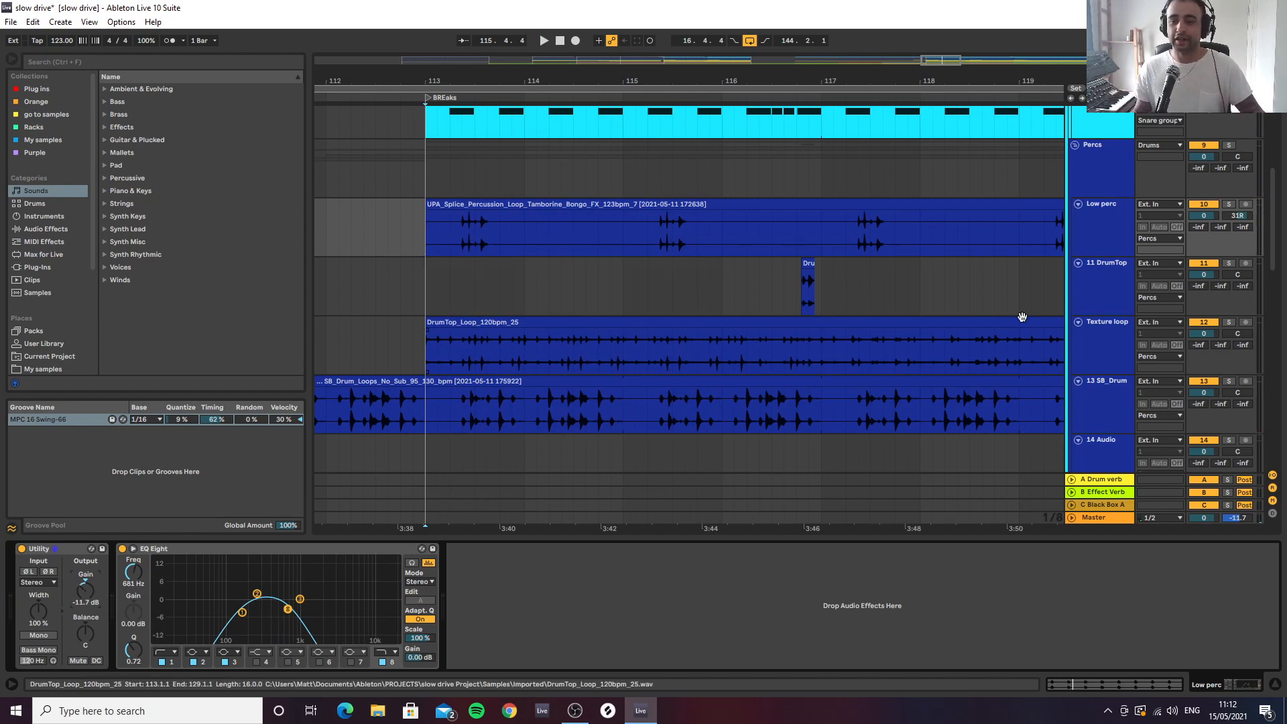
# Audition the short DrumTop clip around 116.4, playing it closely in solo before restoring the full mix
pyautogui.click(798, 281)
pyautogui.press('space')
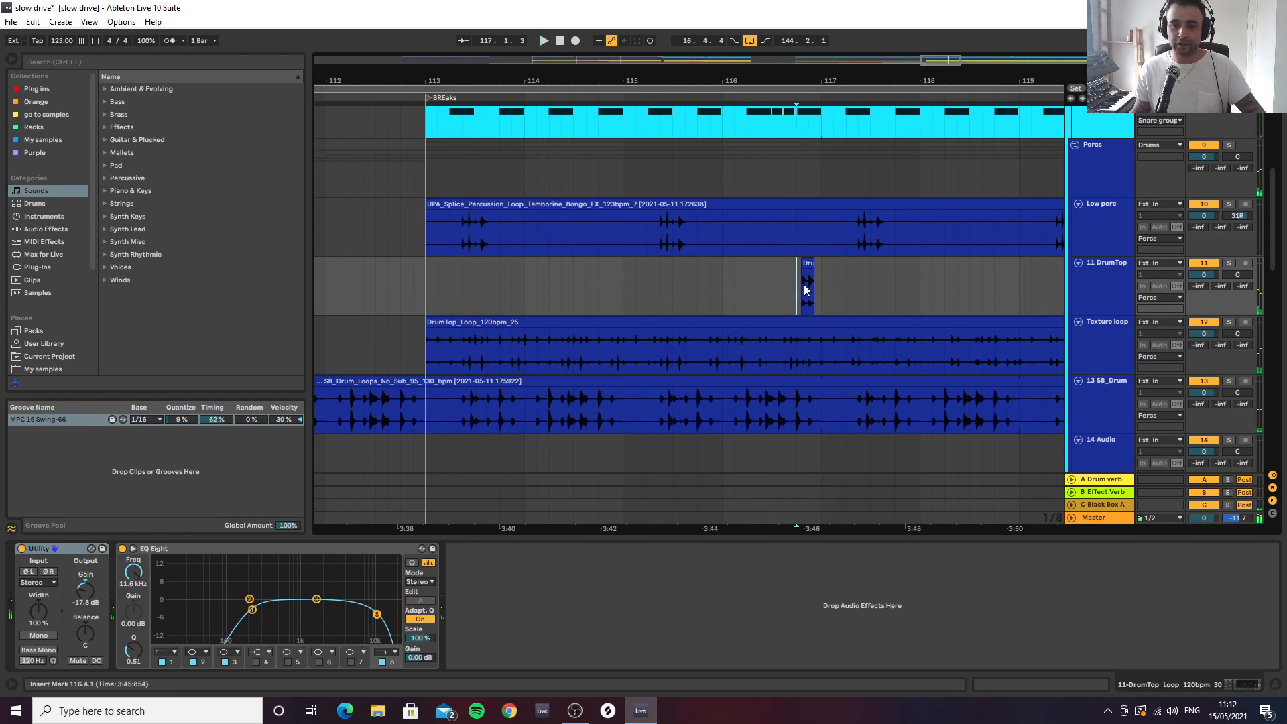
pyautogui.click(1105, 289)
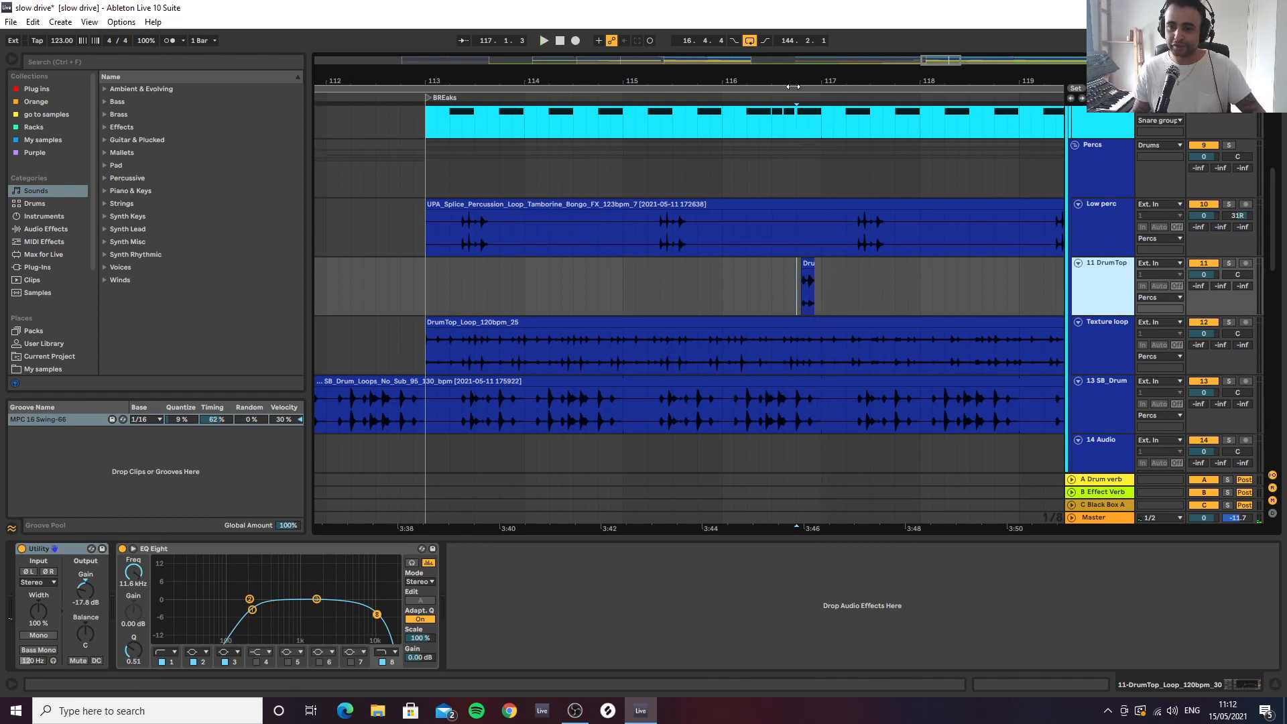
pyautogui.moveTo(798, 77); pyautogui.dragTo(798, 130)
pyautogui.click(831, 279)
pyautogui.press('s')
pyautogui.press('space')
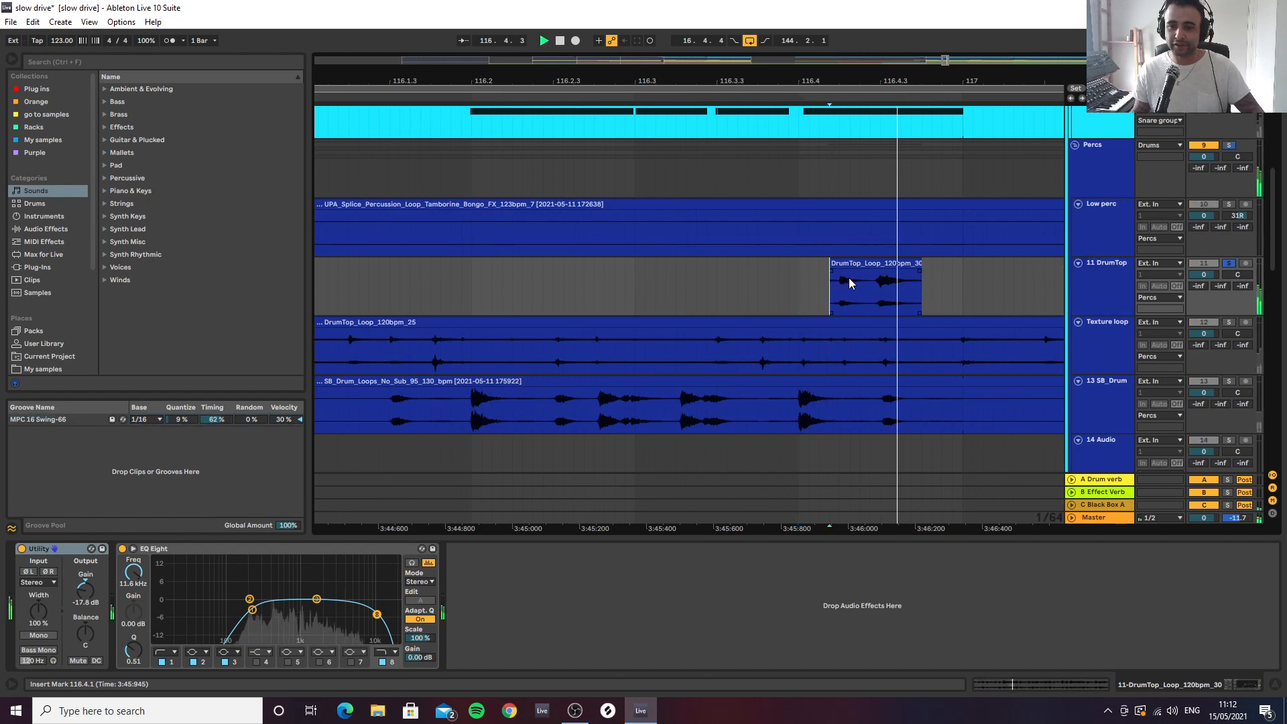
pyautogui.press('space')
pyautogui.press('space')
pyautogui.moveTo(875, 80); pyautogui.dragTo(841, 42)
pyautogui.press('s')
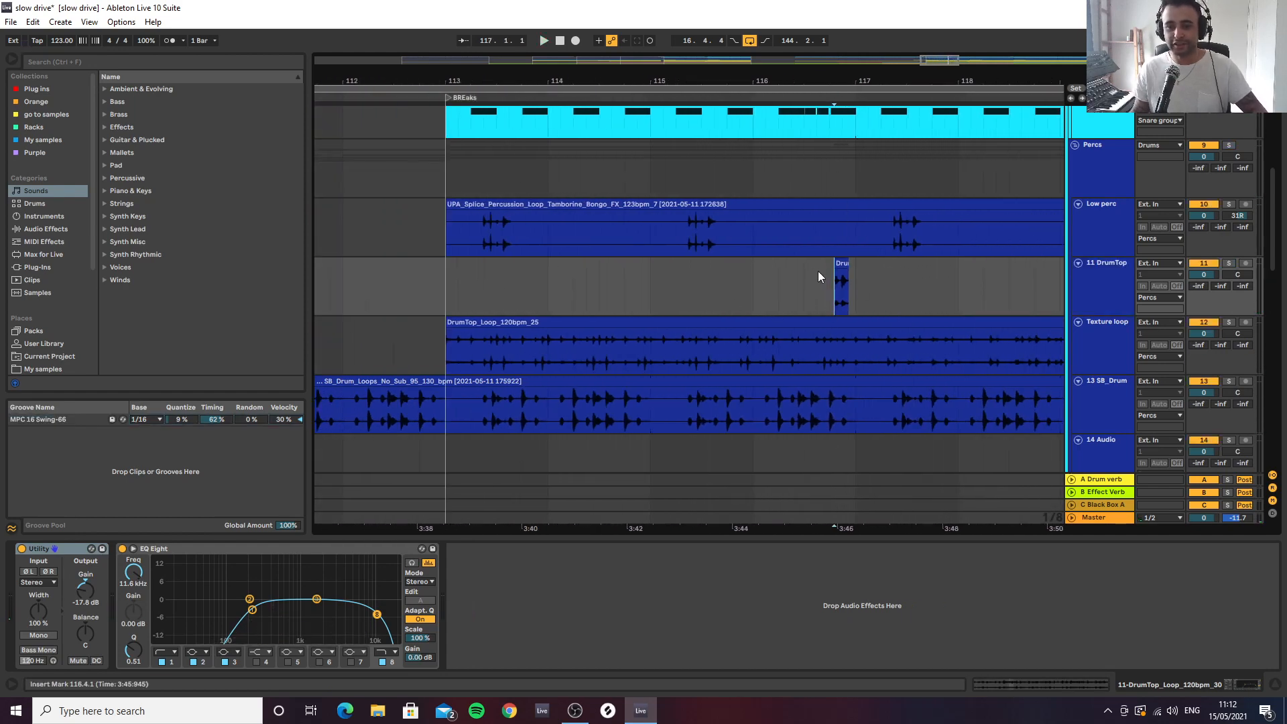
# Play the DrumTop hit within the full mix, starting from 115.4, 116.4 and 116.3
pyautogui.click(829, 287)
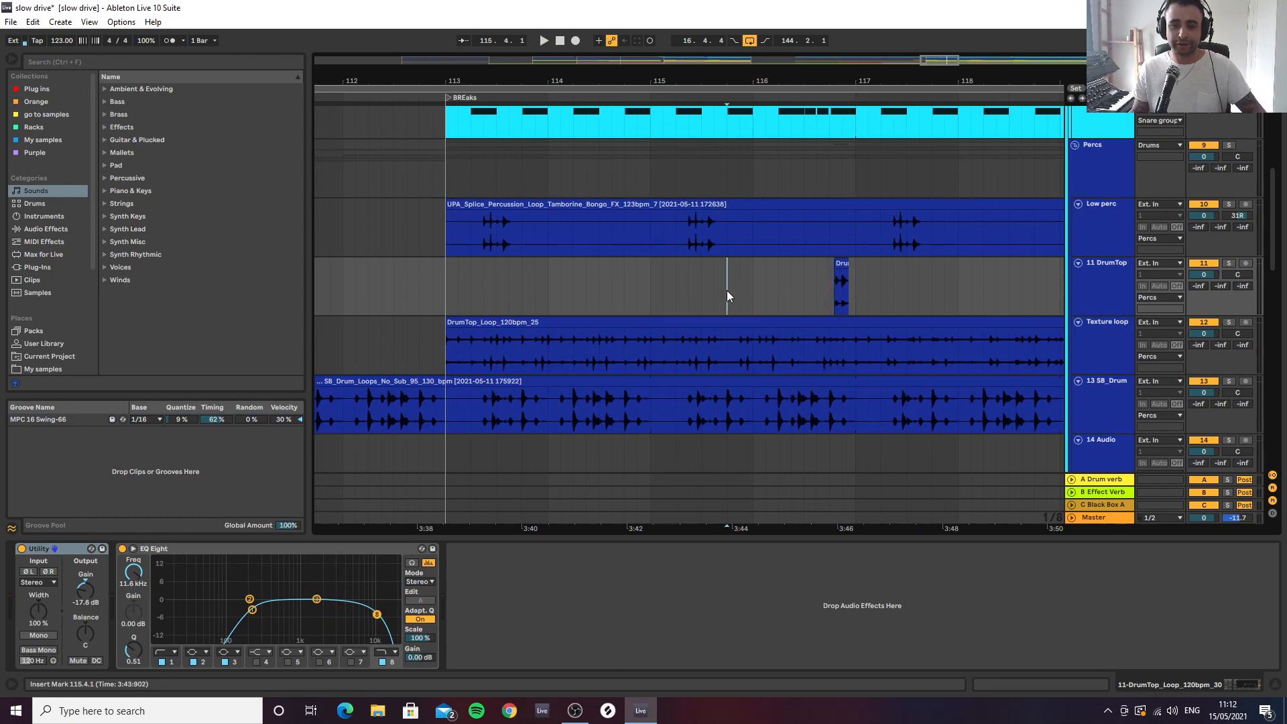
pyautogui.press('space')
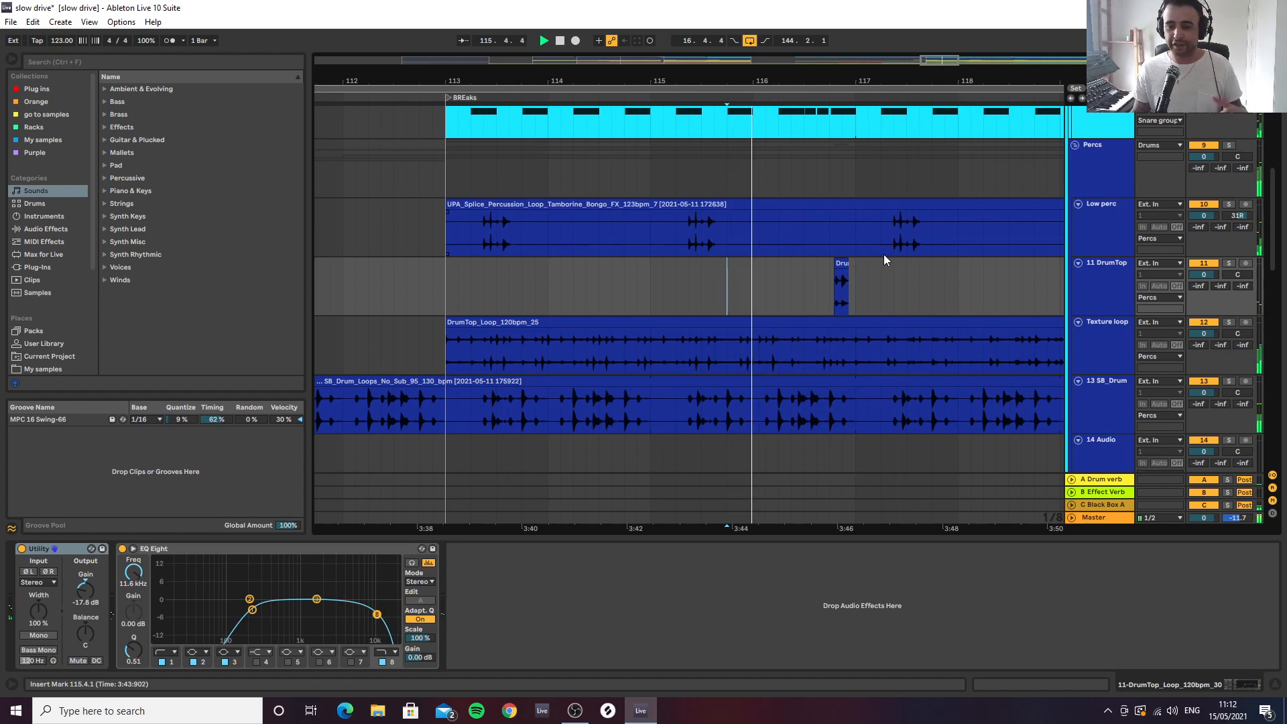
pyautogui.press('space')
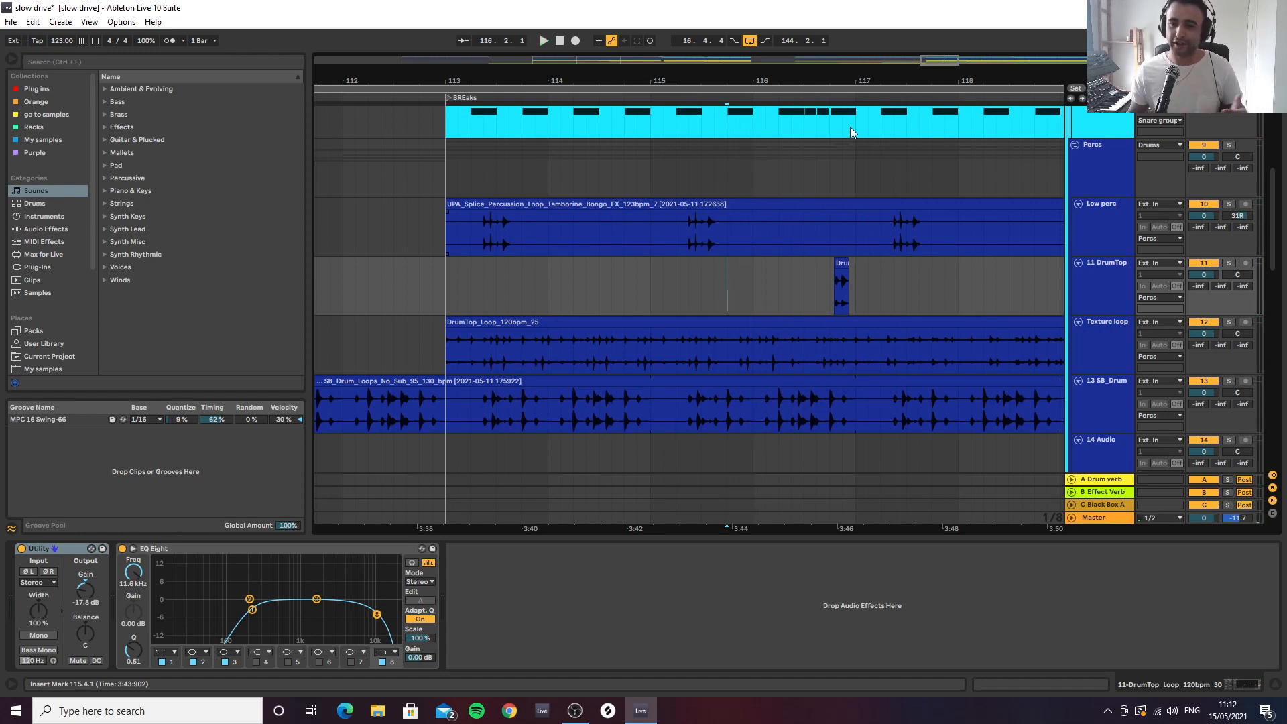
pyautogui.moveTo(857, 81); pyautogui.dragTo(819, 262)
pyautogui.click(784, 287)
pyautogui.press('space')
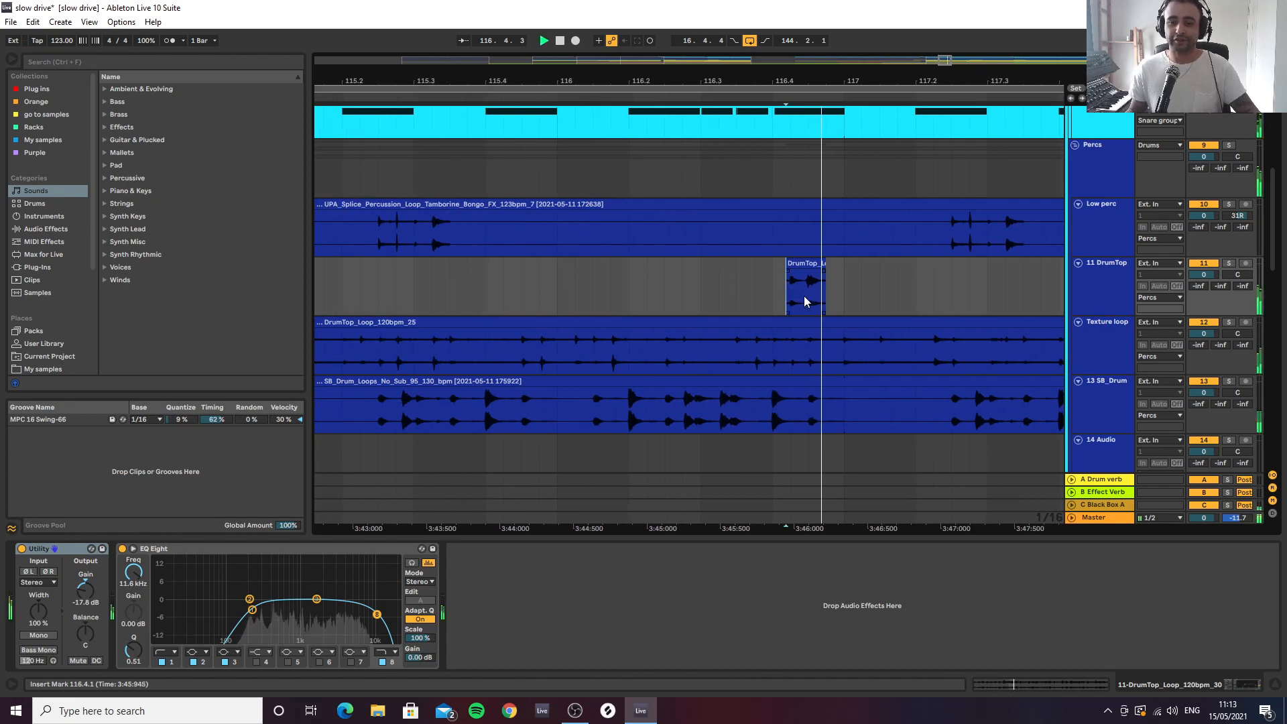
pyautogui.press('space')
pyautogui.press('space')
pyautogui.click(700, 288)
pyautogui.press('space')
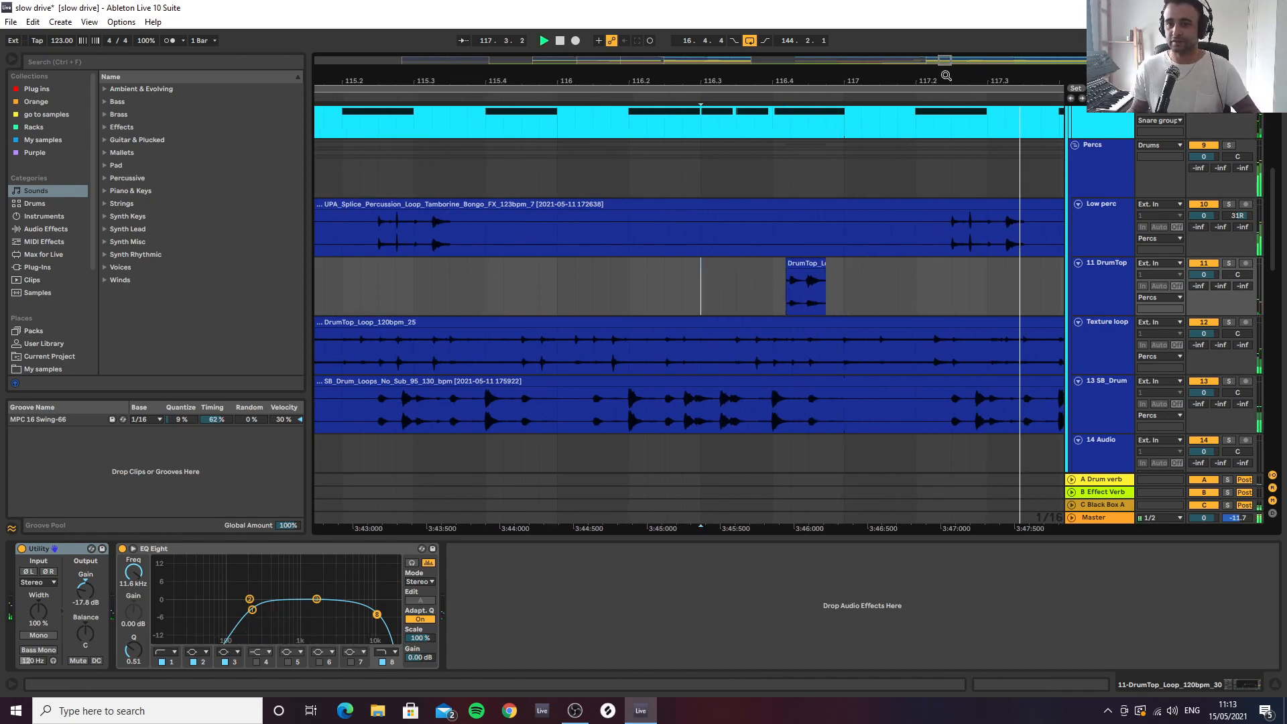
pyautogui.moveTo(944, 61); pyautogui.dragTo(945, 17)
pyautogui.press('space')
# Audition the Texture loop track from bar 113 in solo and in the mix, and set its Utility gain to -12.2 dB
pyautogui.scroll(-3, 1105, 289)
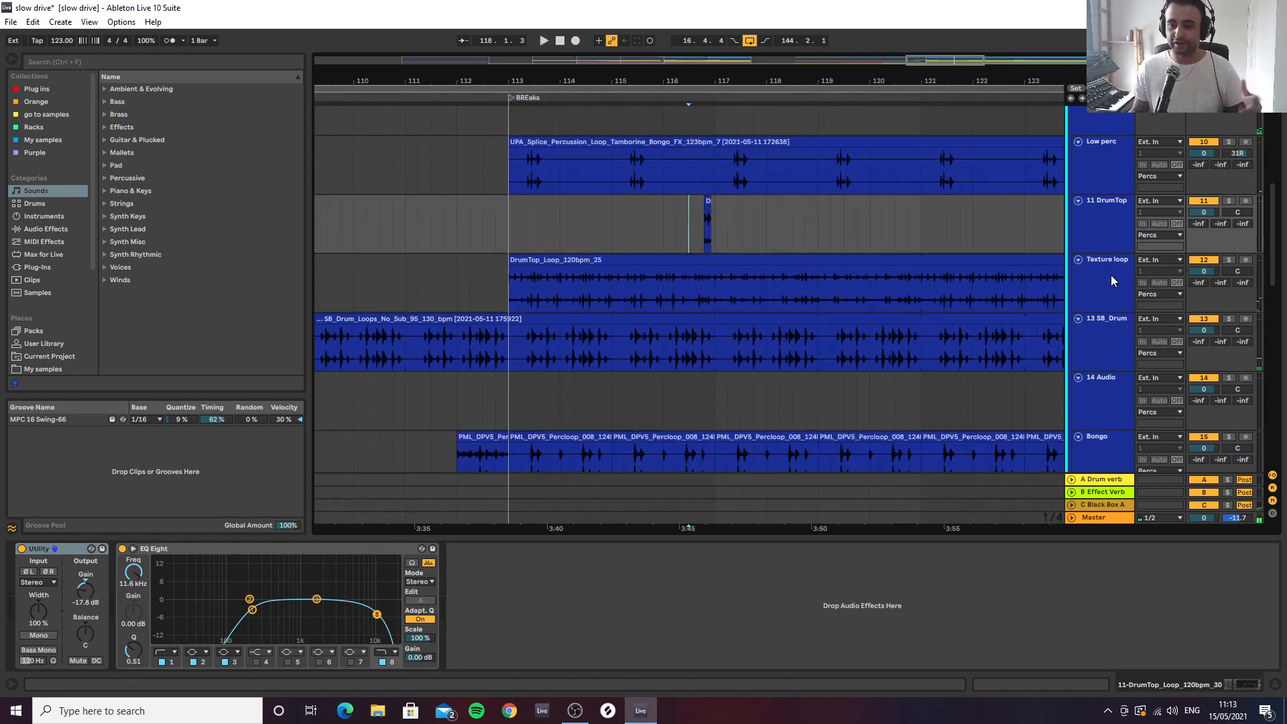
pyautogui.click(1111, 271)
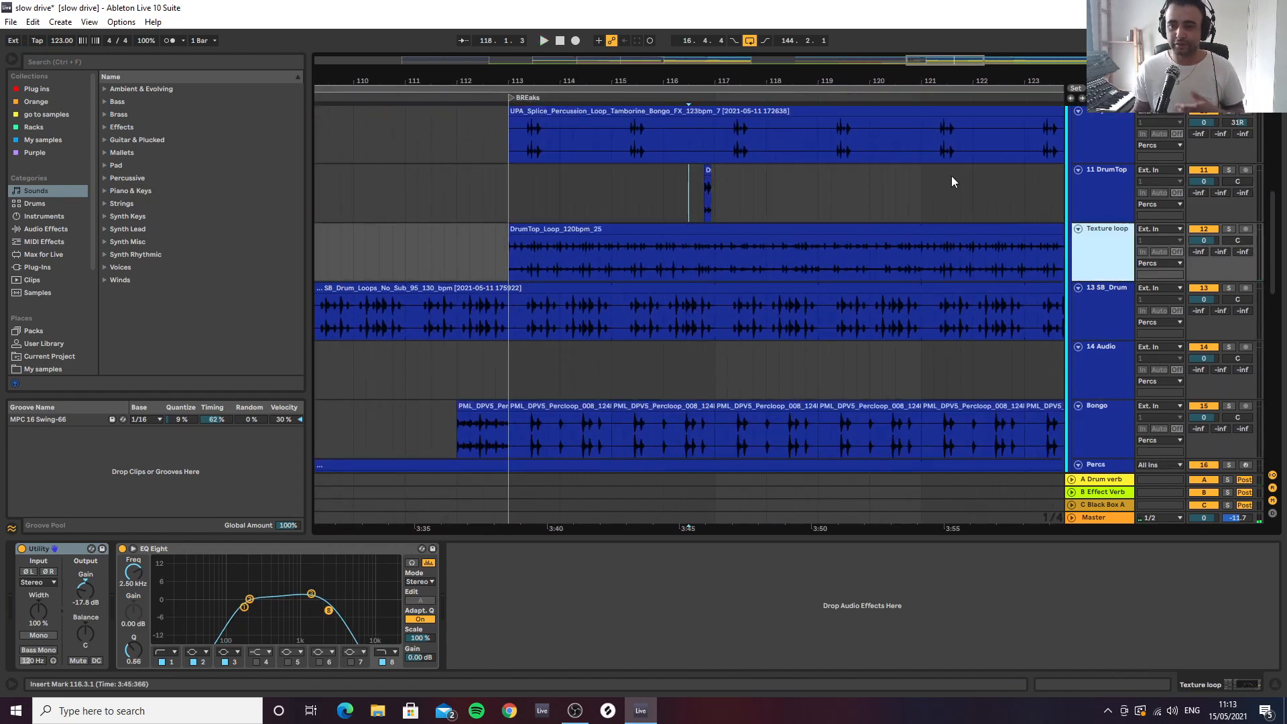
pyautogui.click(505, 253)
pyautogui.press('space')
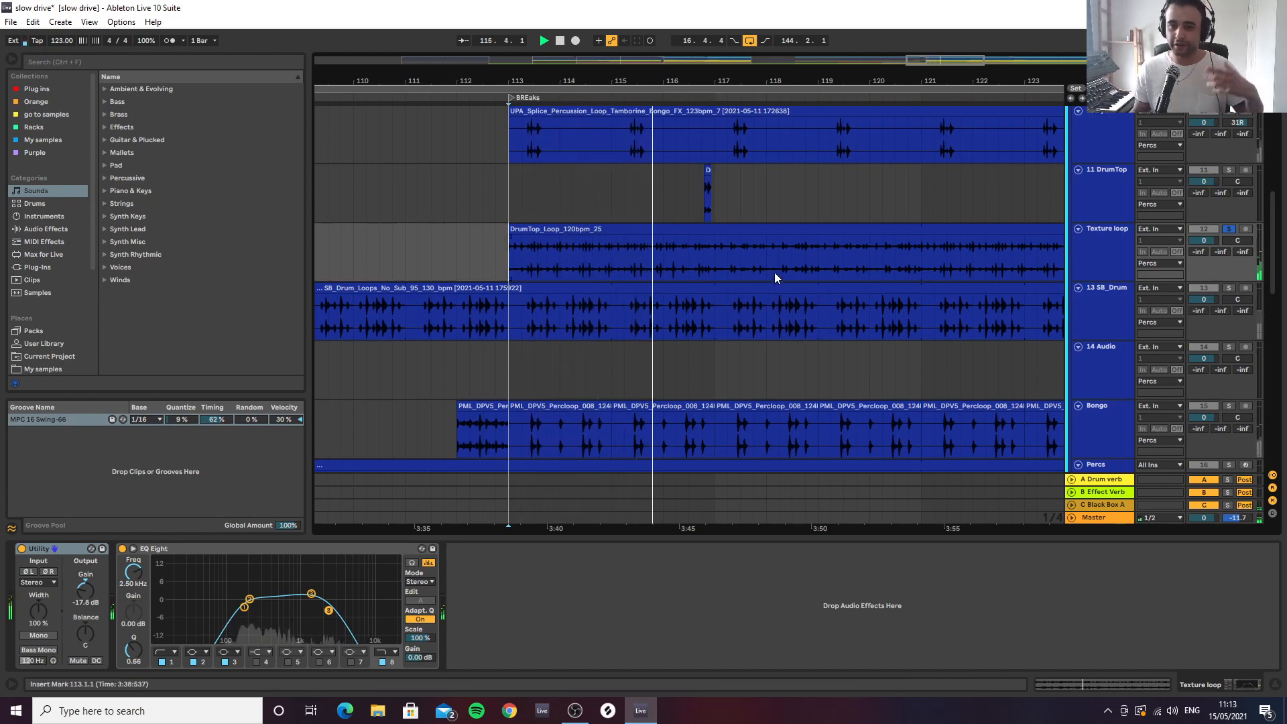
pyautogui.press('space')
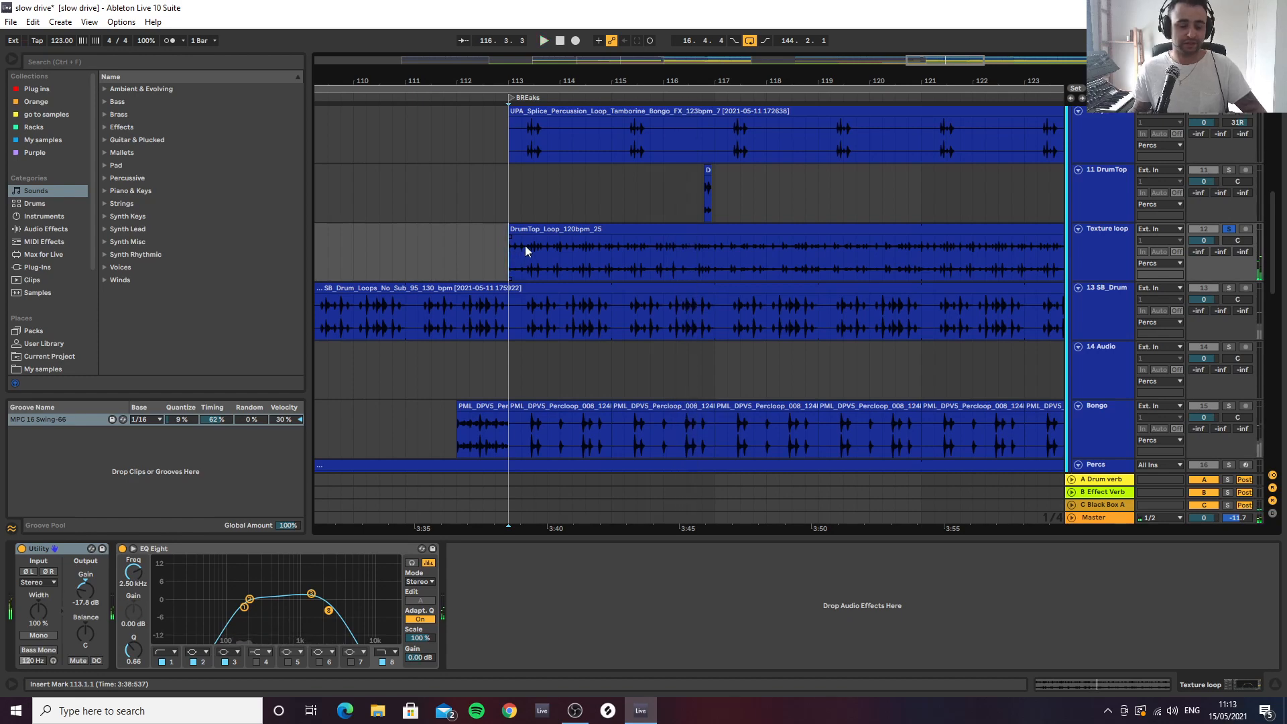
pyautogui.press('space')
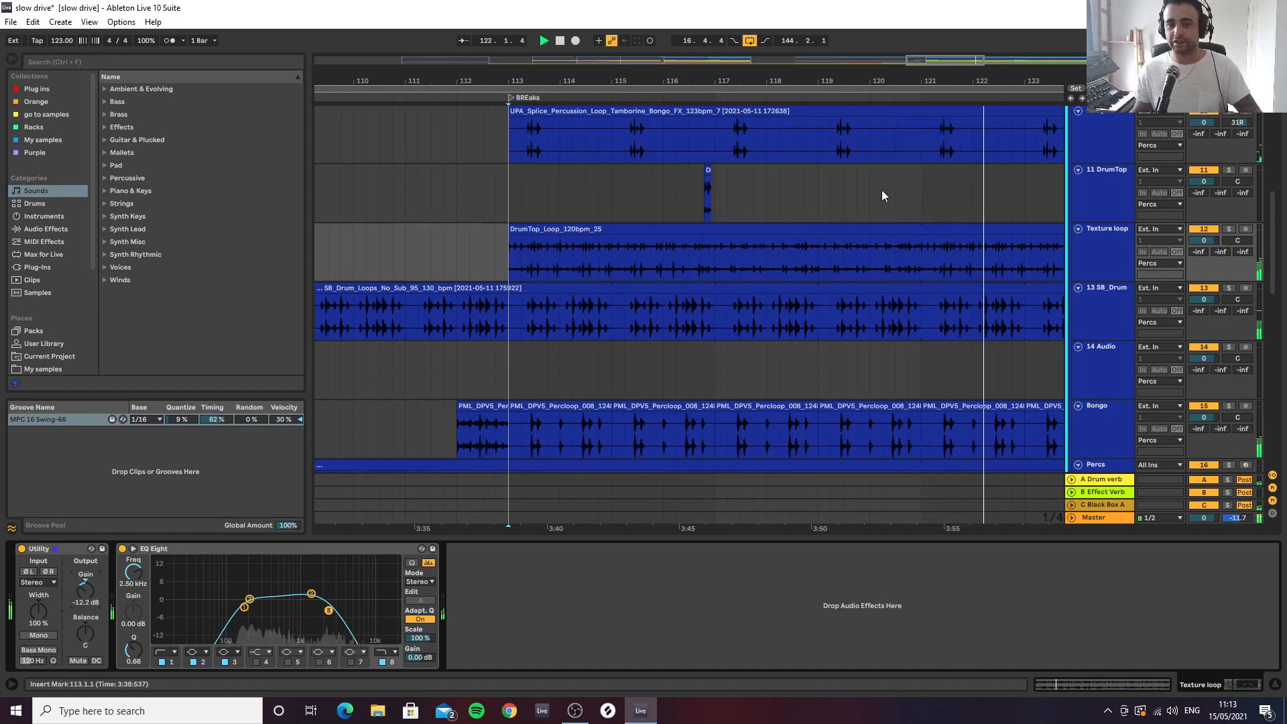
pyautogui.press('space')
# Audition the 13 SB_Drum loop in solo from bar 113
pyautogui.moveTo(826, 81)
pyautogui.mouseDown()
pyautogui.moveTo(765, 47)
pyautogui.moveTo(654, 55)
pyautogui.mouseUp()
pyautogui.click(1110, 324)
pyautogui.click(640, 317)
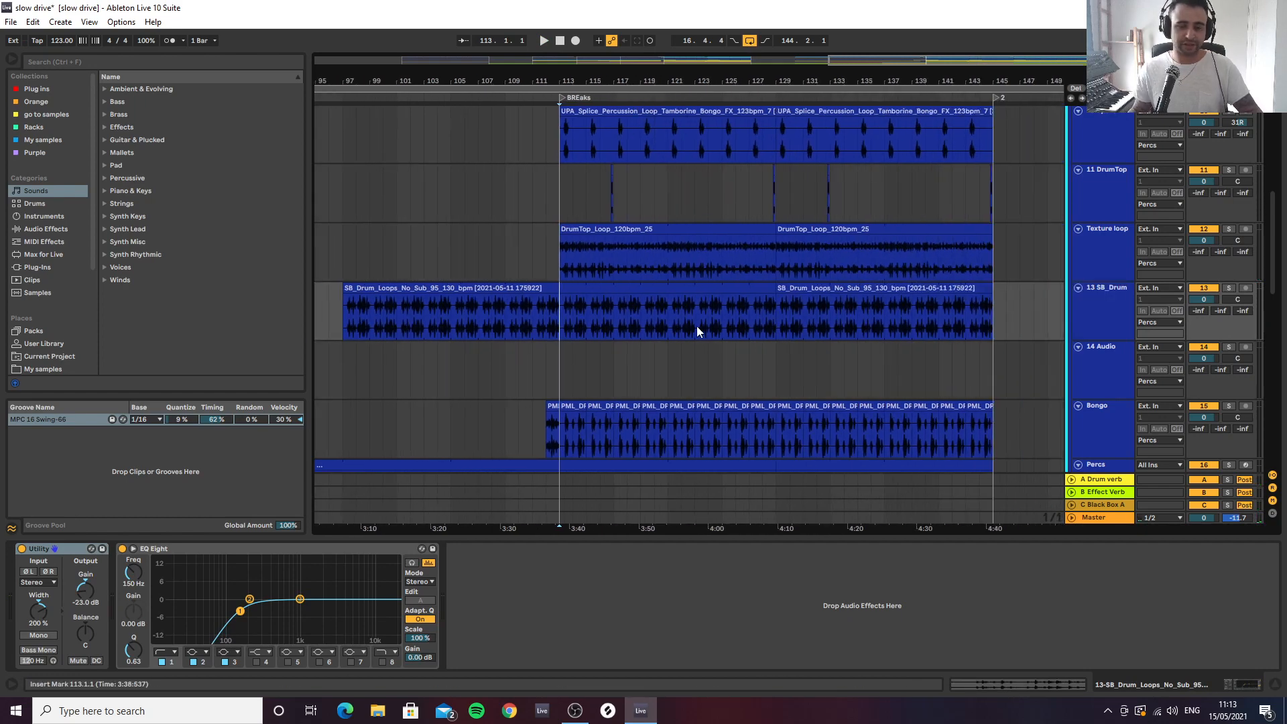
pyautogui.press('space')
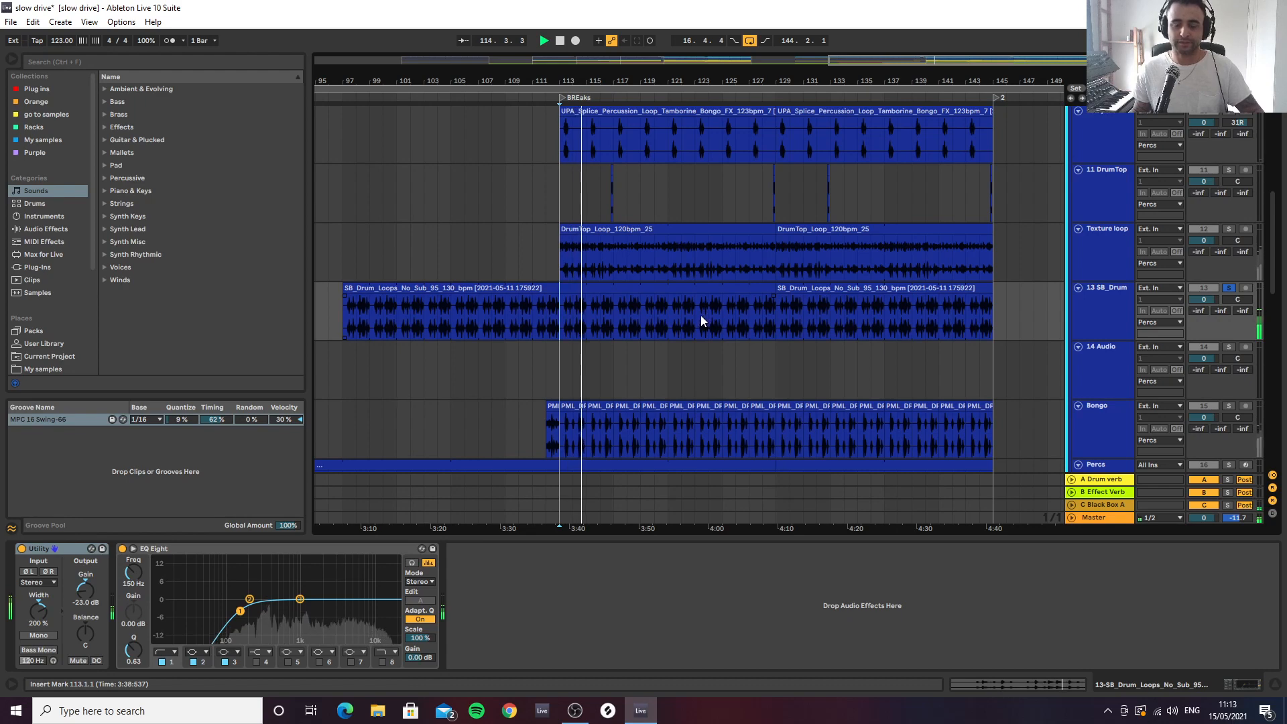
pyautogui.press('space')
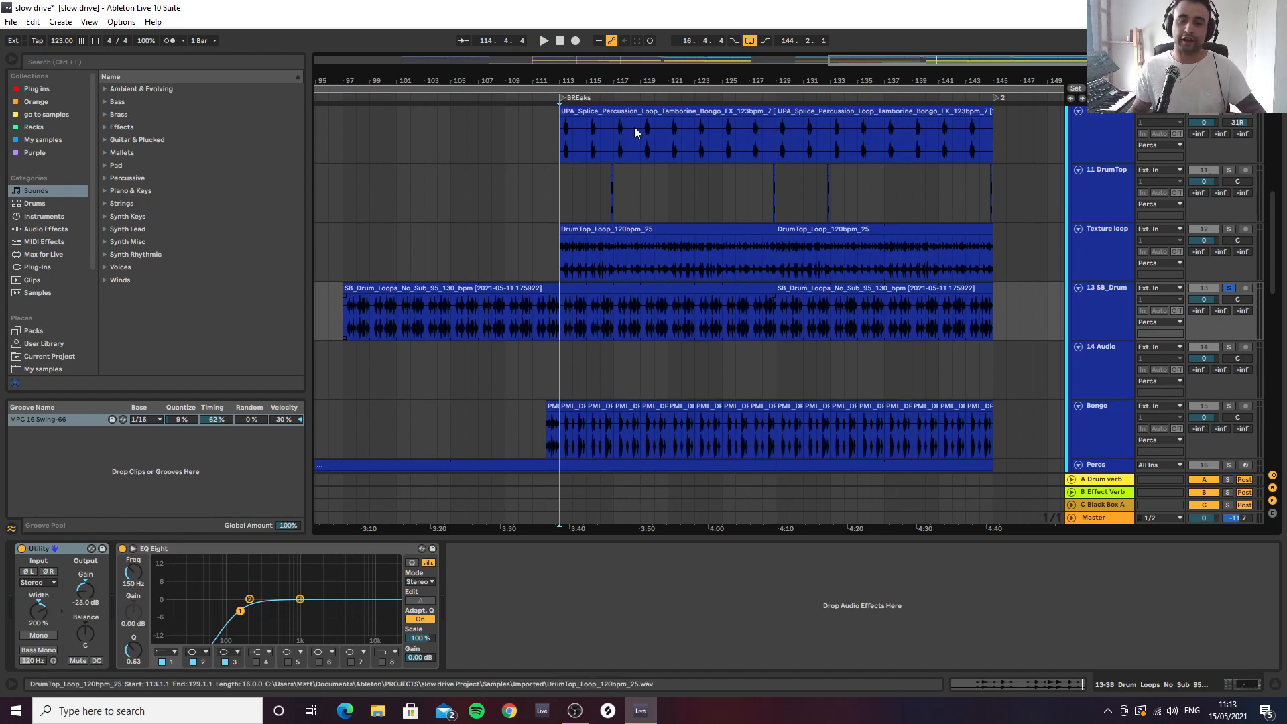
# Examine the SB_Drum loop's hits around bar 113 up close and replay its opening bar in solo
pyautogui.scroll(3, 634, 127)
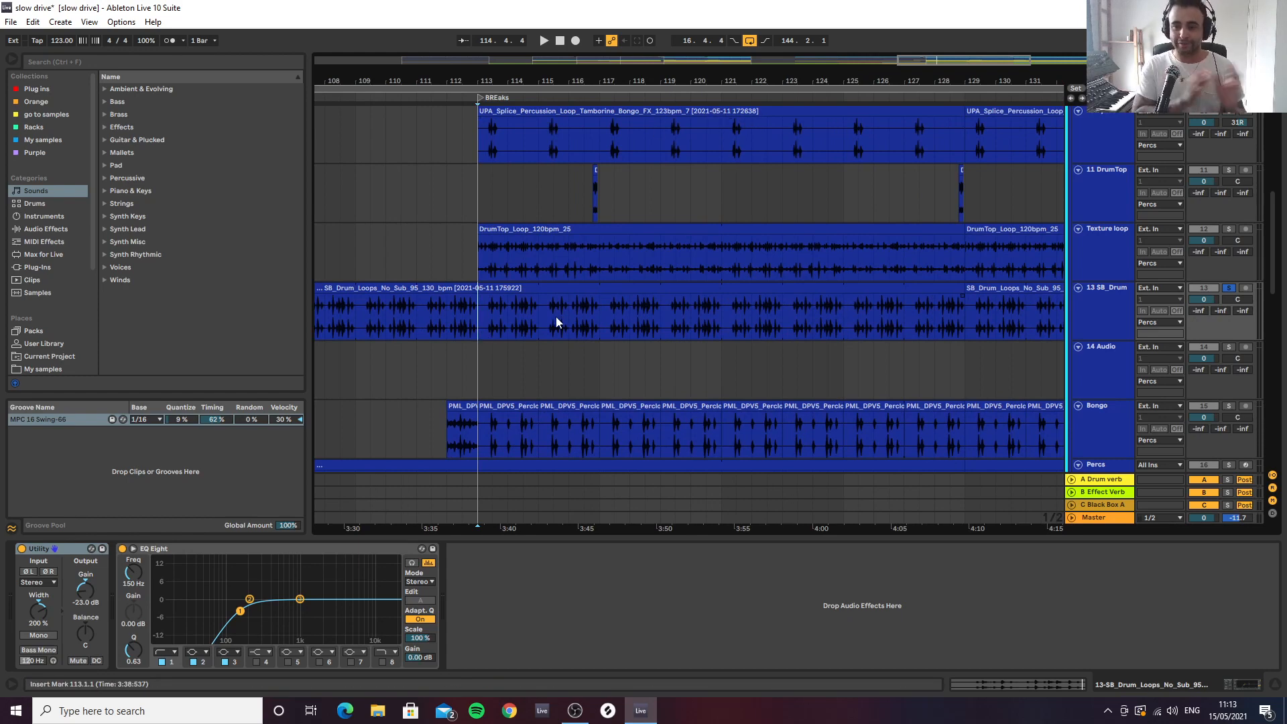
pyautogui.moveTo(529, 69); pyautogui.dragTo(477, 320)
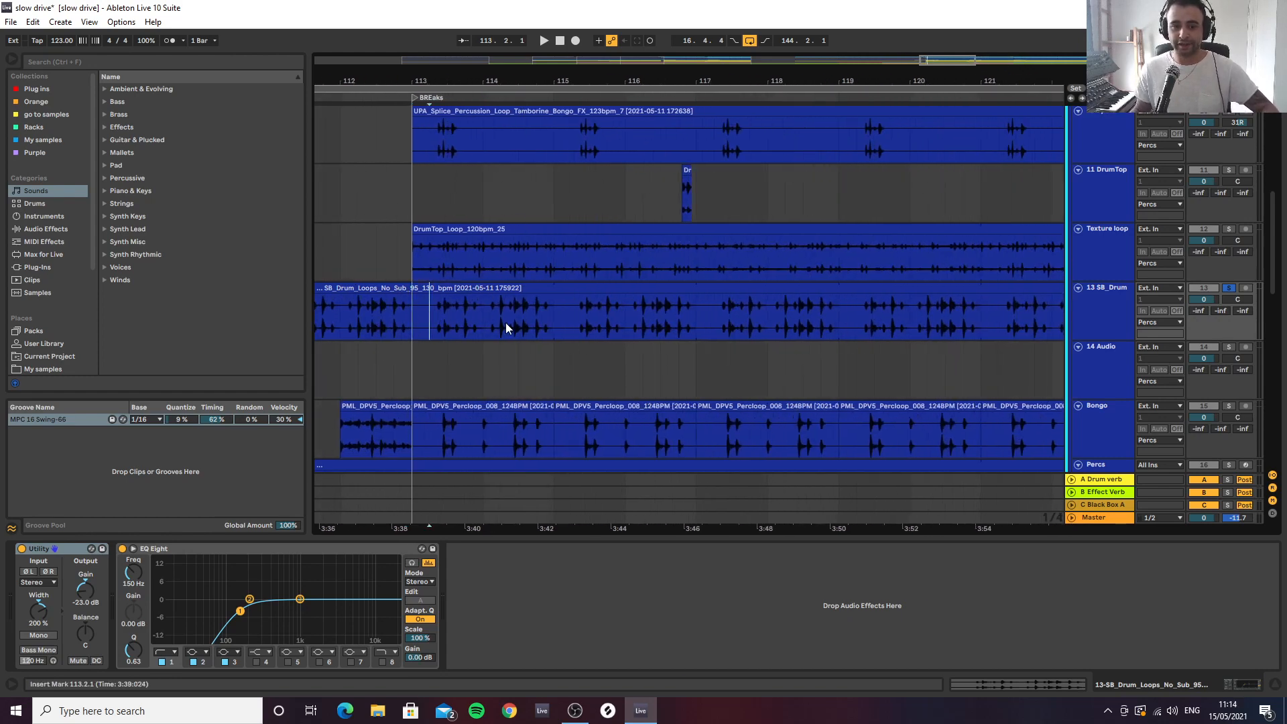
pyautogui.click(412, 316)
pyautogui.press('space')
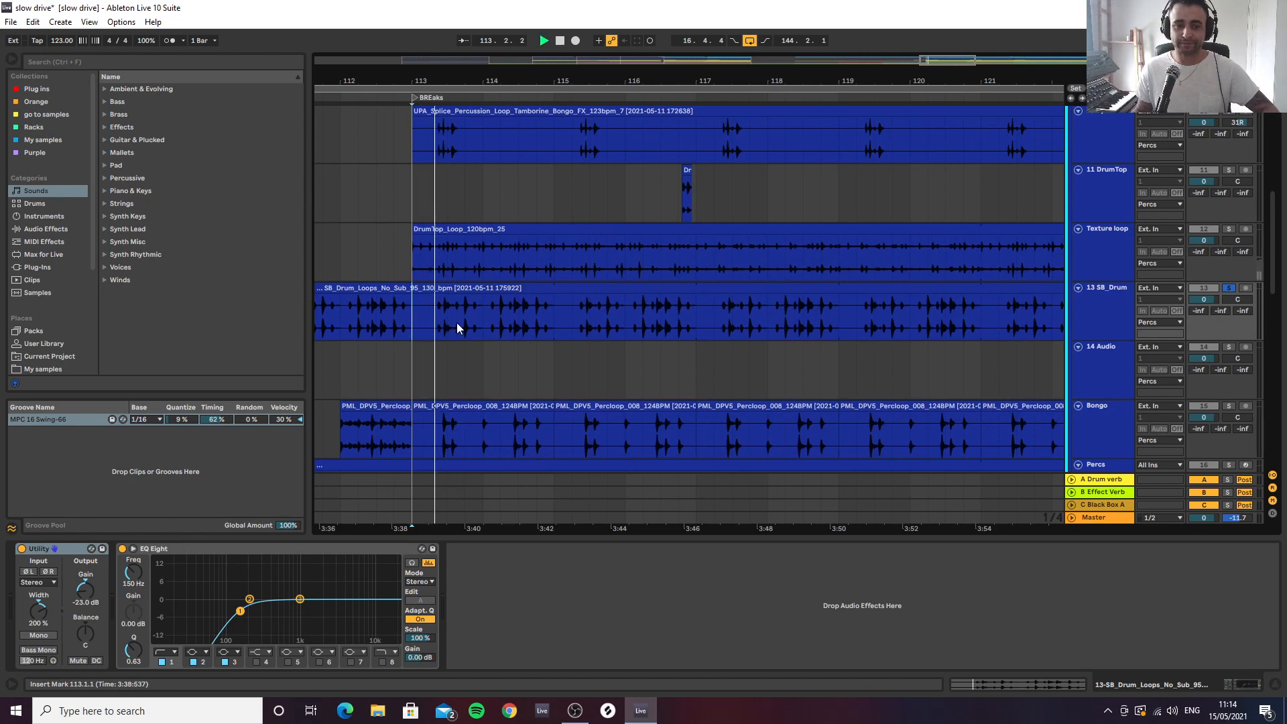
pyautogui.press('space')
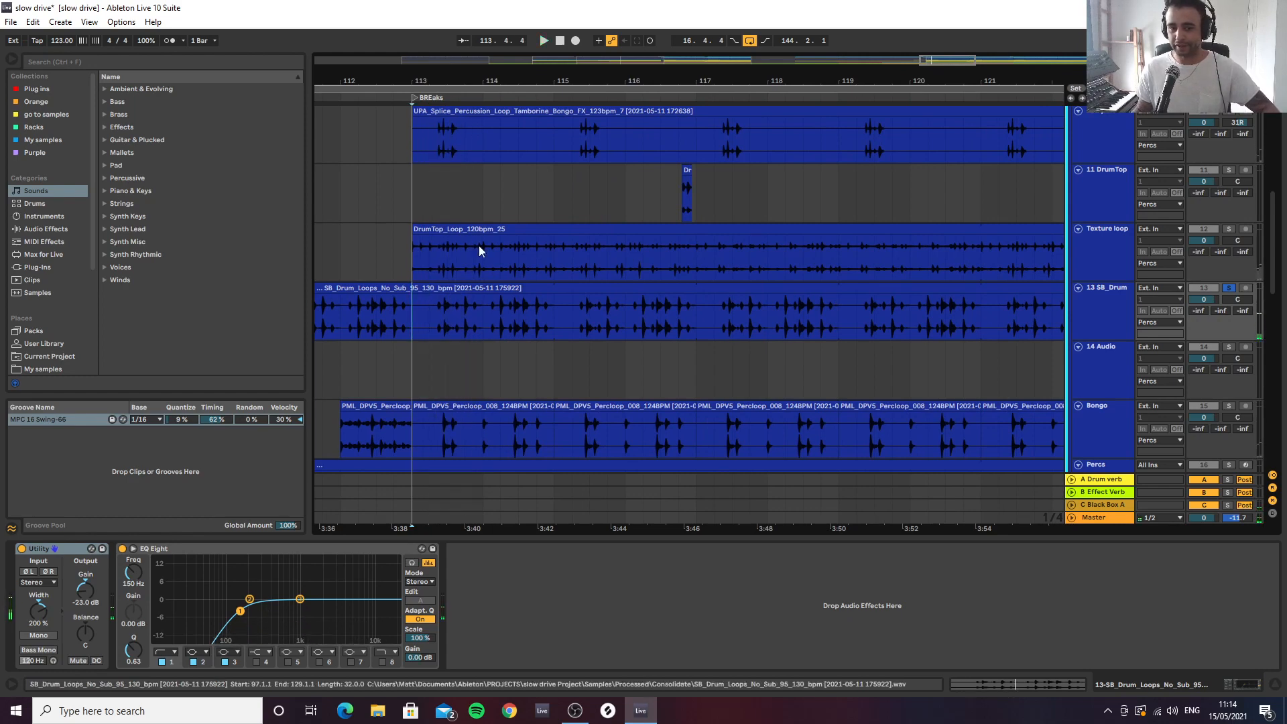
pyautogui.moveTo(488, 82); pyautogui.dragTo(489, 41)
pyautogui.scroll(-3, 648, 372)
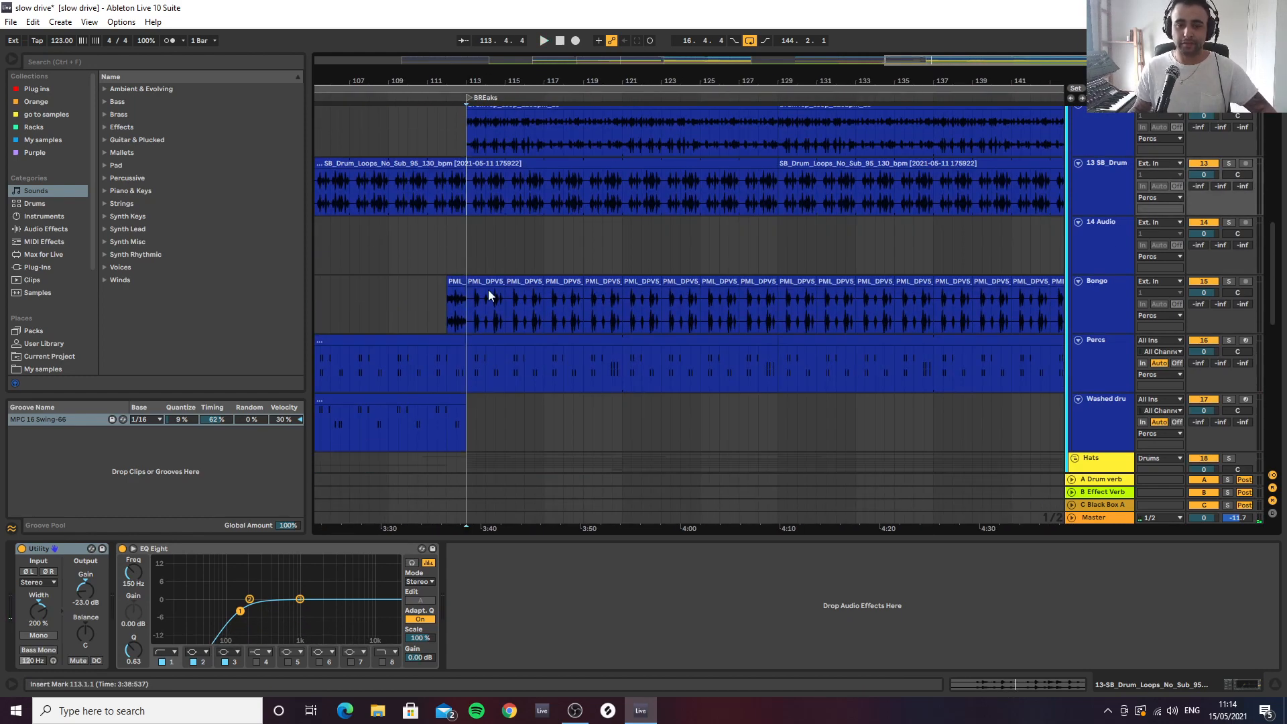
pyautogui.click(1102, 207)
pyautogui.scroll(5, 1105, 215)
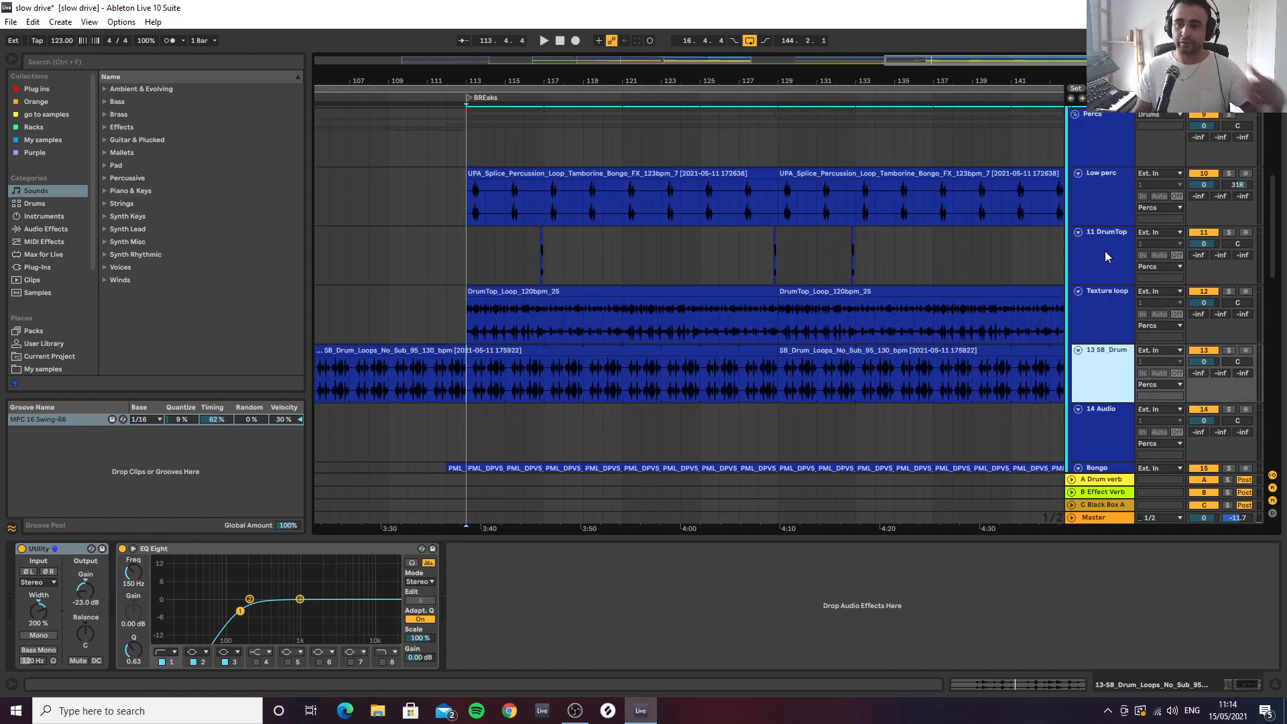
pyautogui.scroll(-3, 1103, 224)
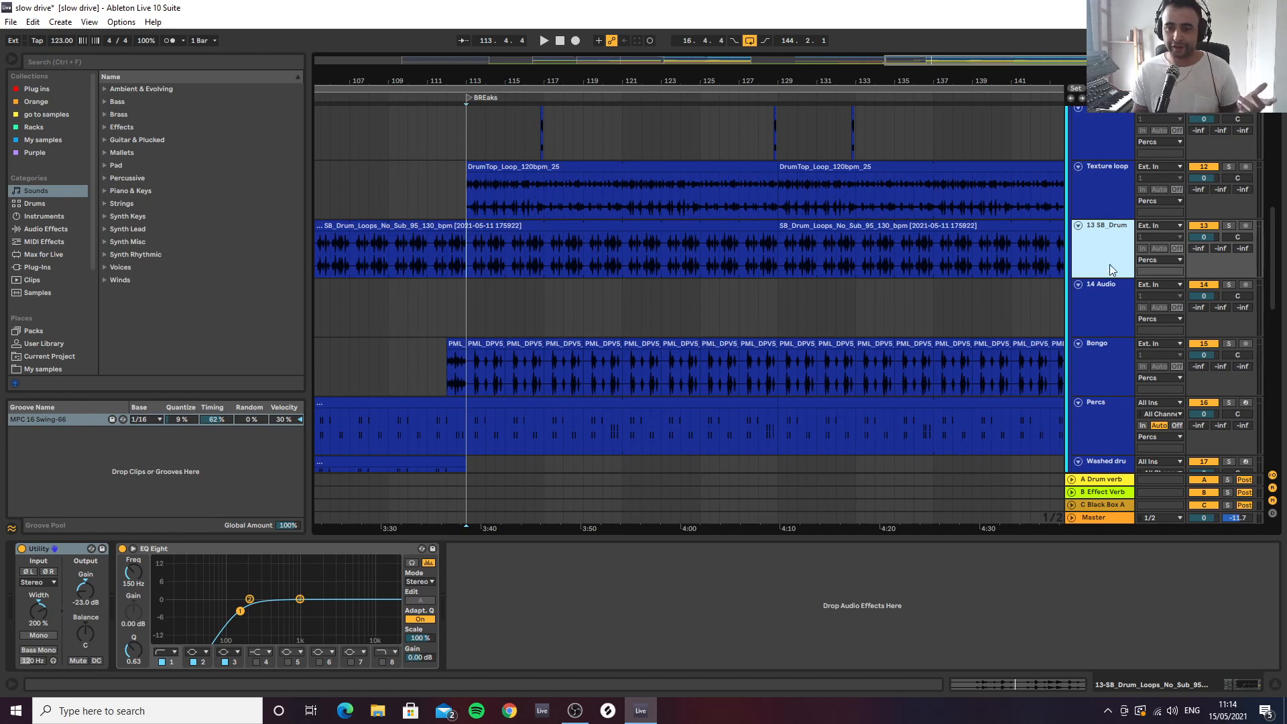
pyautogui.click(473, 261)
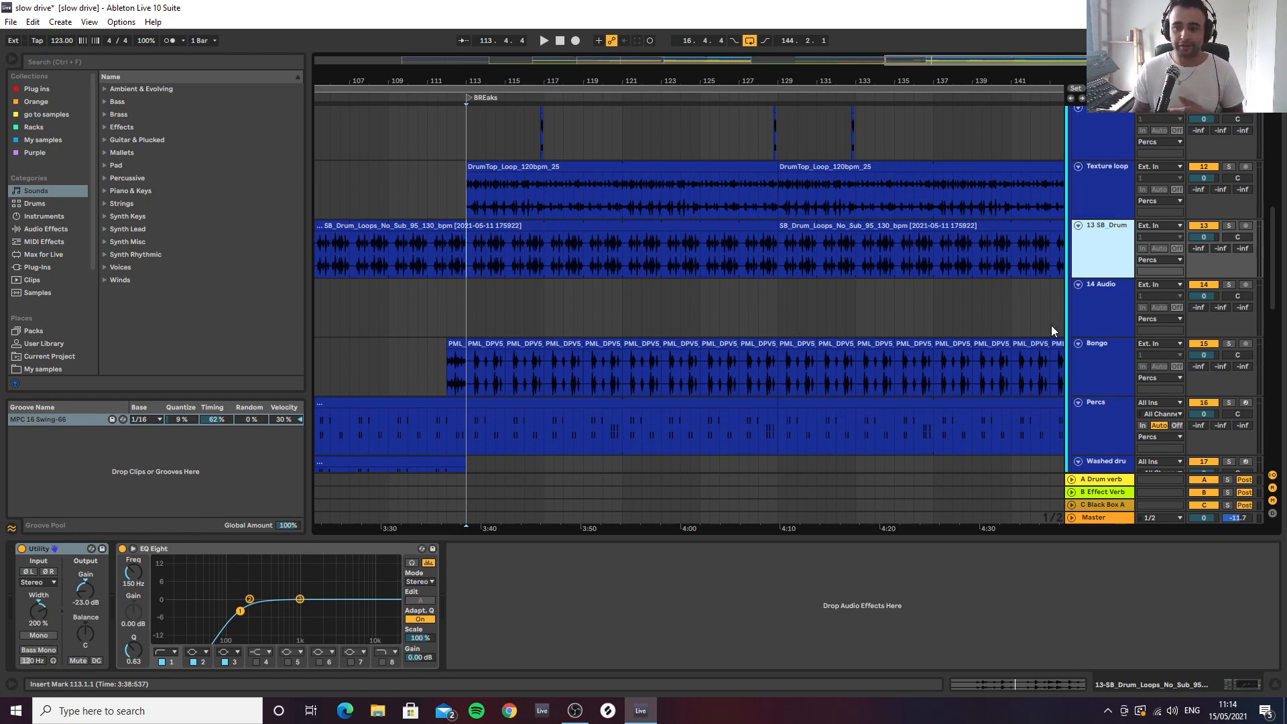
pyautogui.scroll(12, 1115, 331)
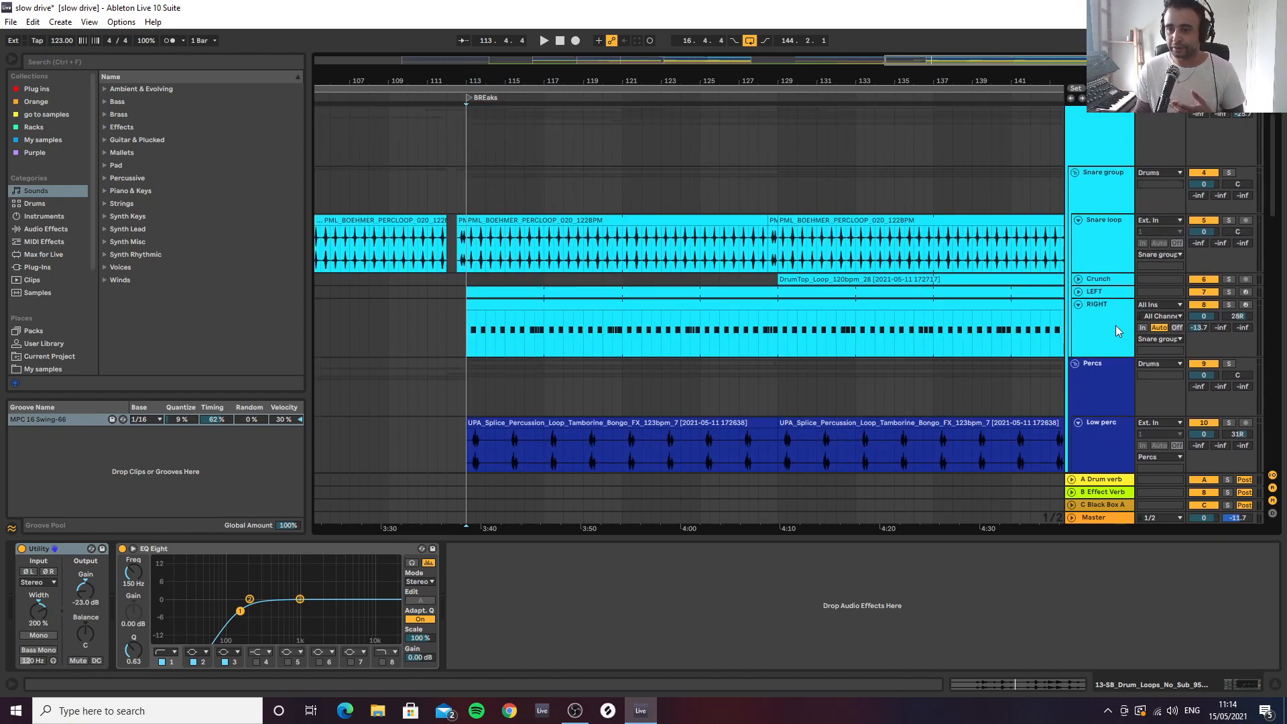
pyautogui.scroll(-12, 1104, 283)
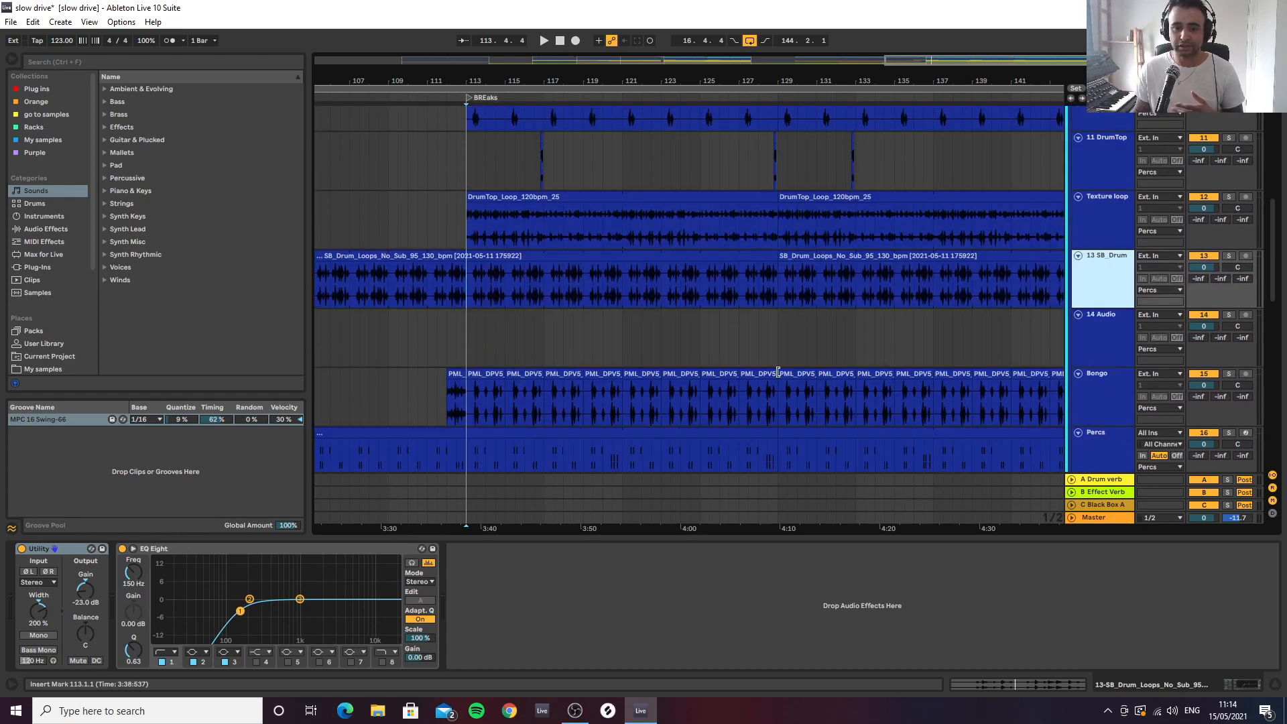
# Play the Bongo track from bar 113 together with the other percussion
pyautogui.click(468, 300)
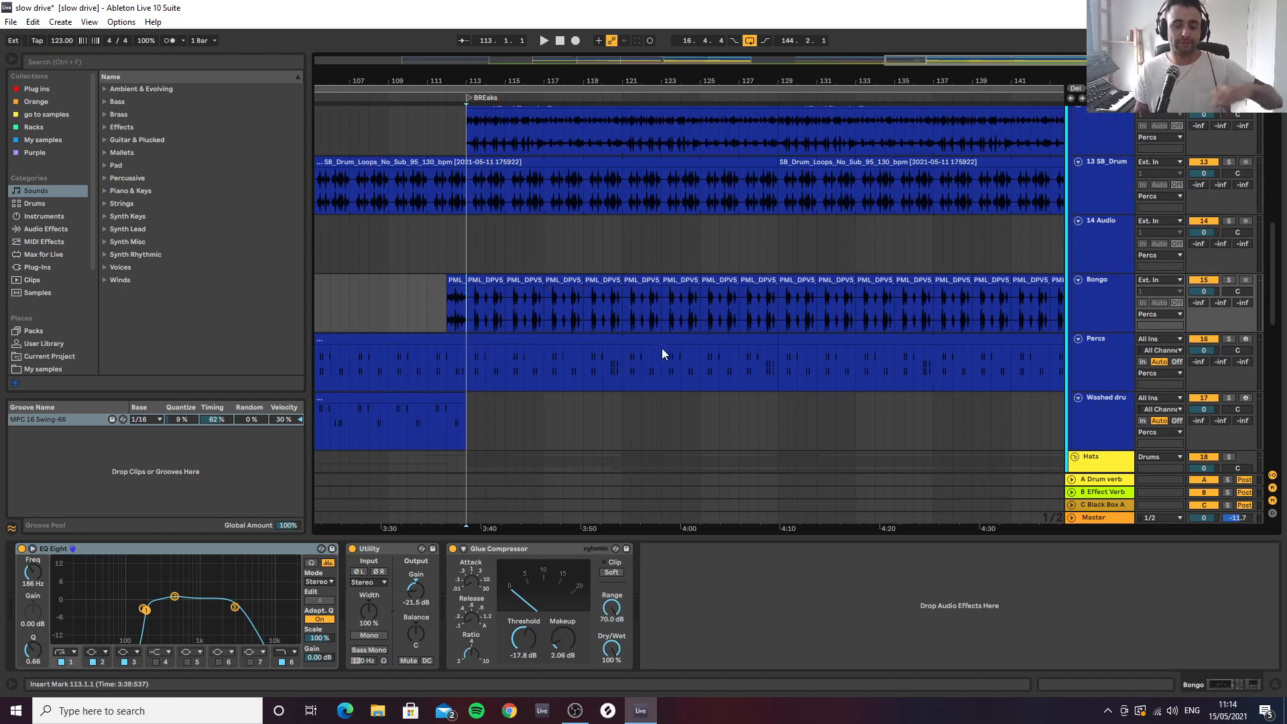
pyautogui.press('space')
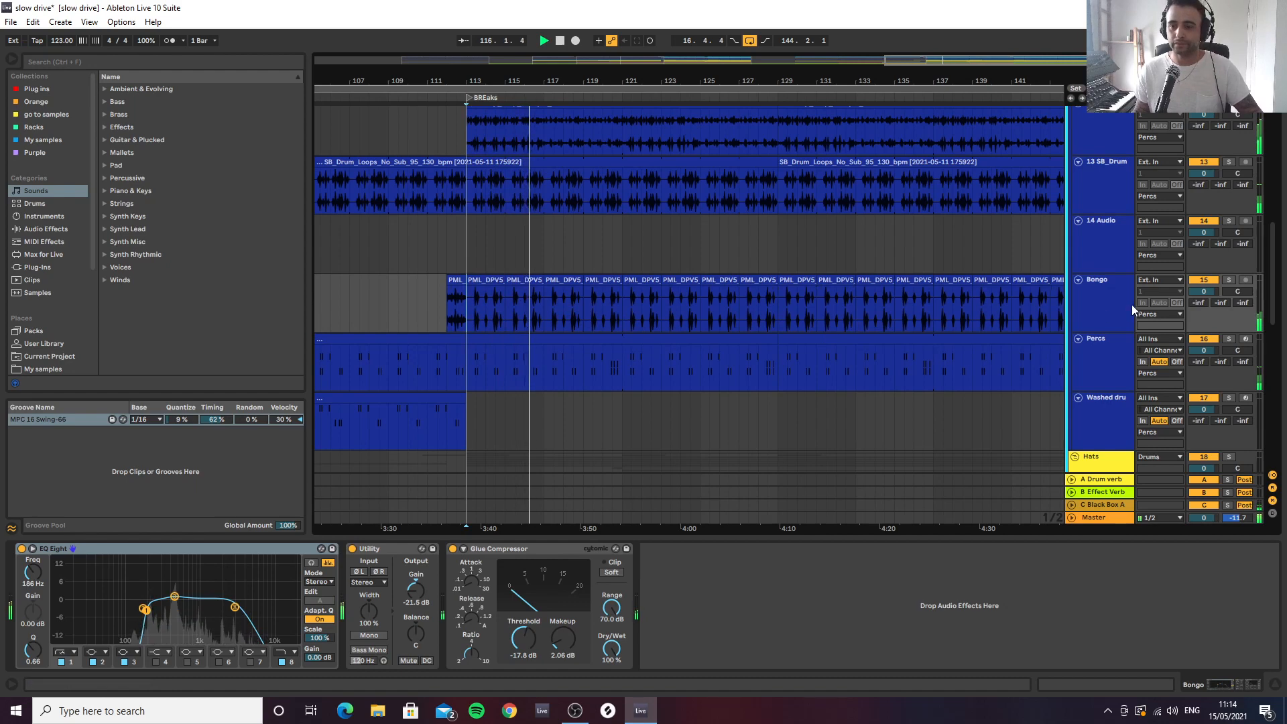
pyautogui.press('space')
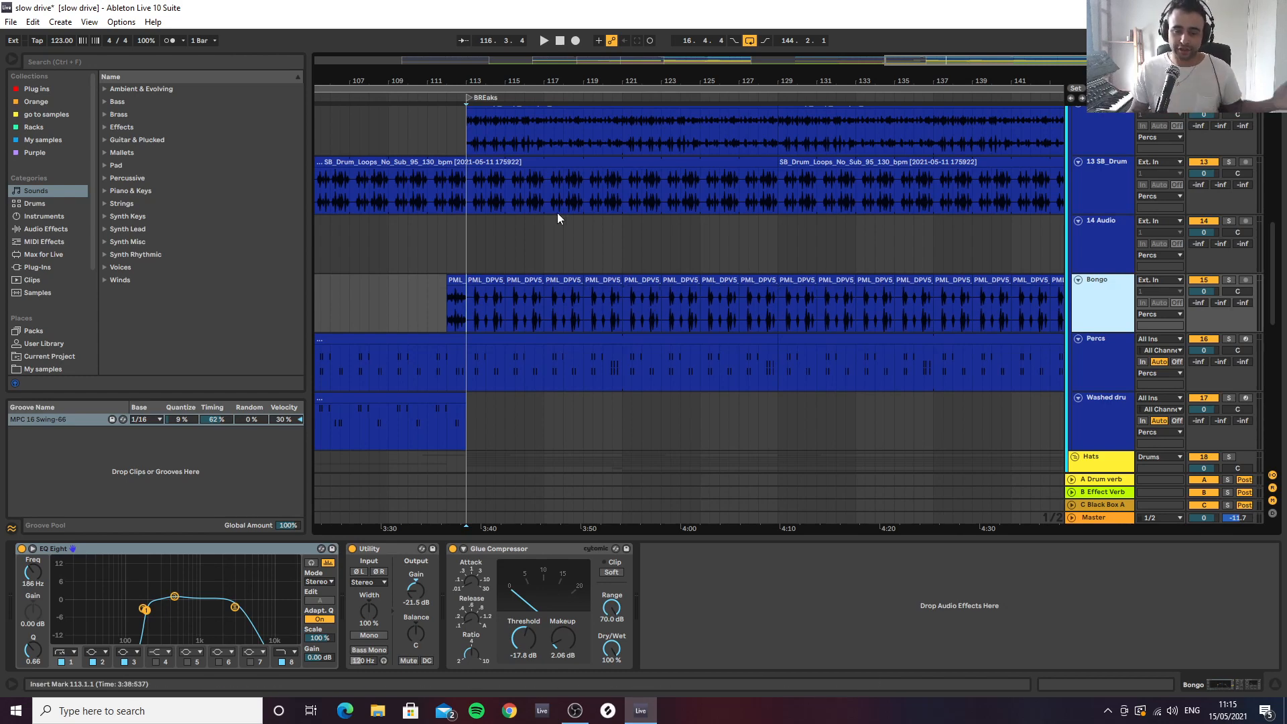
# Play the Bongo track's entrance into the breaks section from 111.3 in the full mix
pyautogui.click(470, 324)
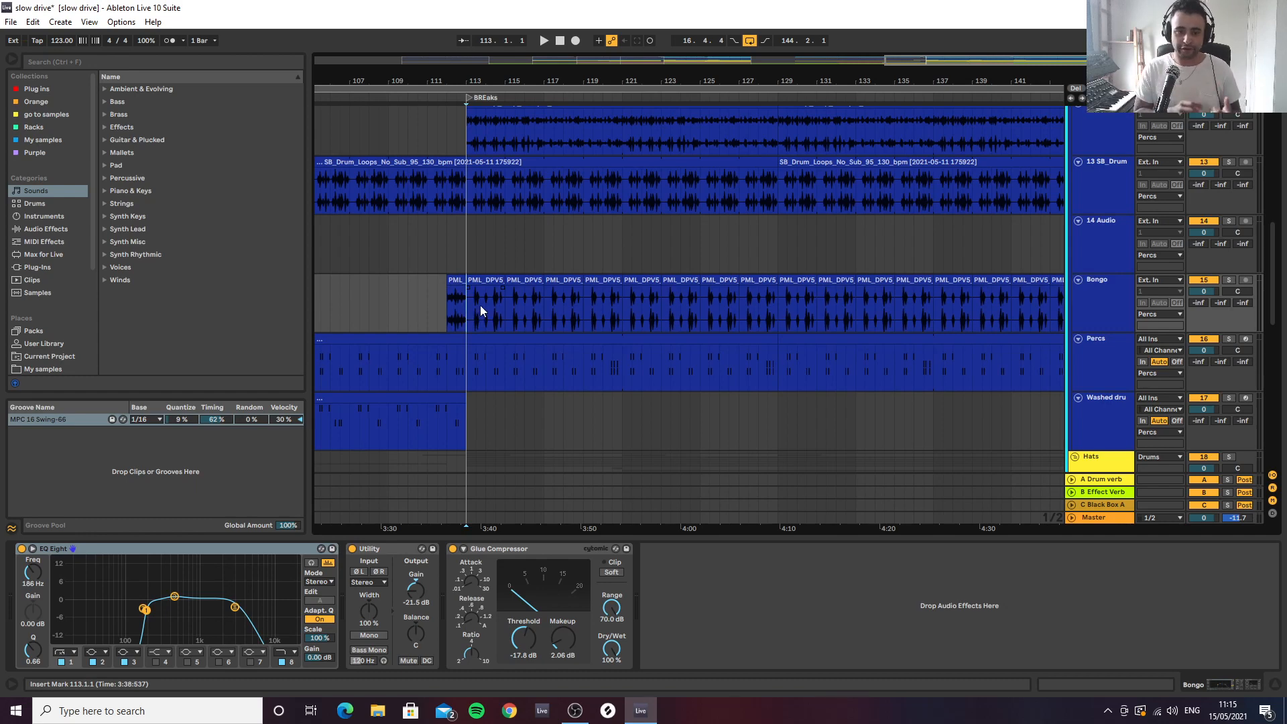
pyautogui.click(441, 307)
pyautogui.press('space')
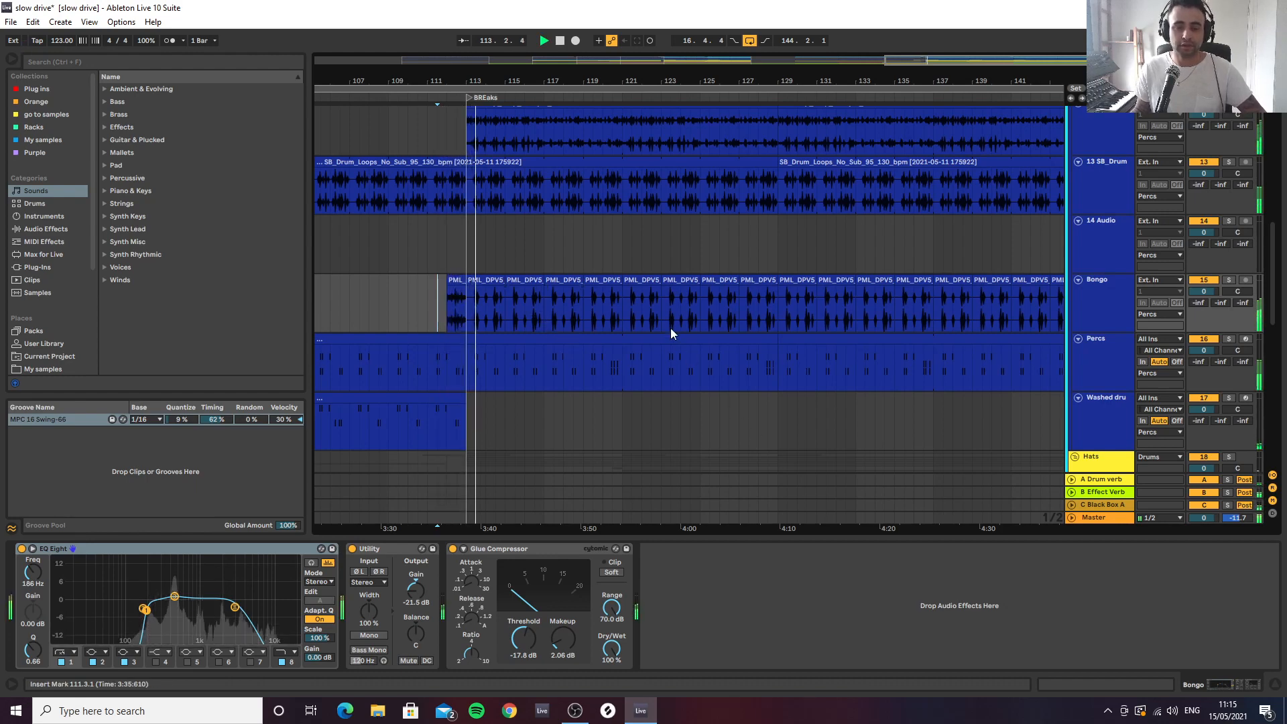
pyautogui.press('-')
# Open the Percs track's MIDI clip at bar 113 to show its notes
pyautogui.scroll(-5, 594, 313)
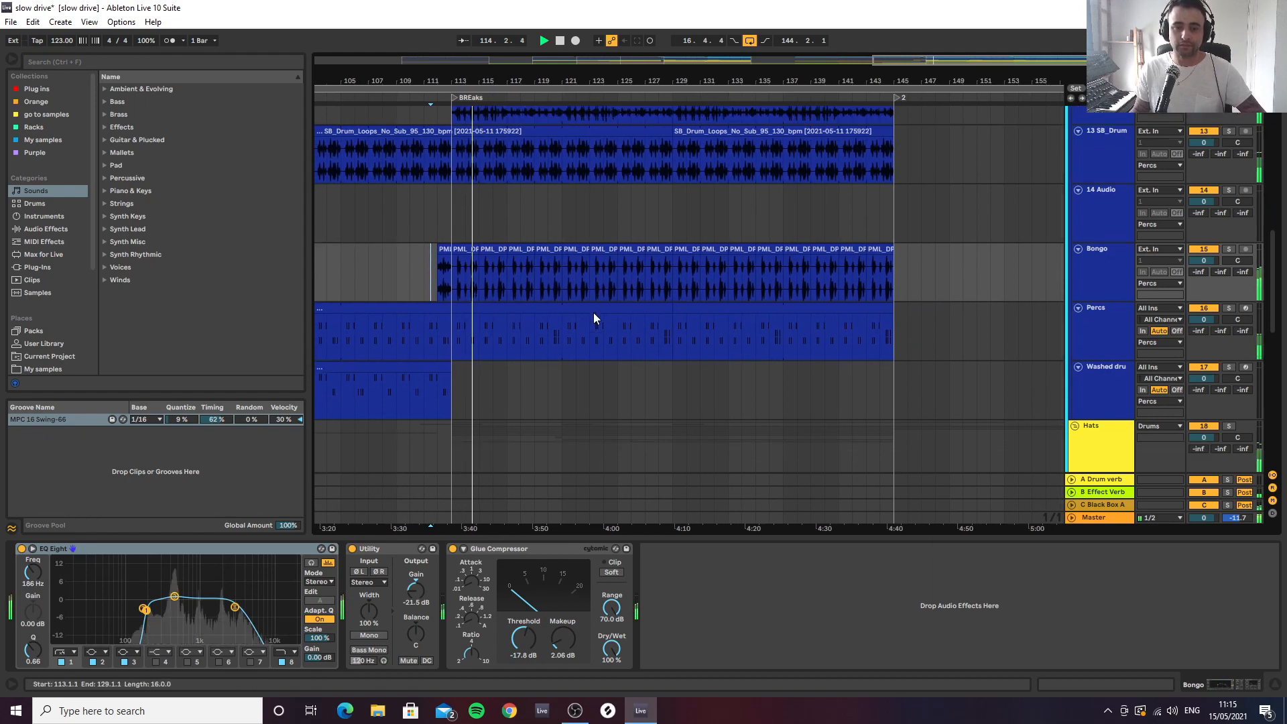
pyautogui.click(1103, 215)
pyautogui.moveTo(486, 81); pyautogui.dragTo(475, 154)
pyautogui.click(439, 211)
pyautogui.scroll(3, 469, 231)
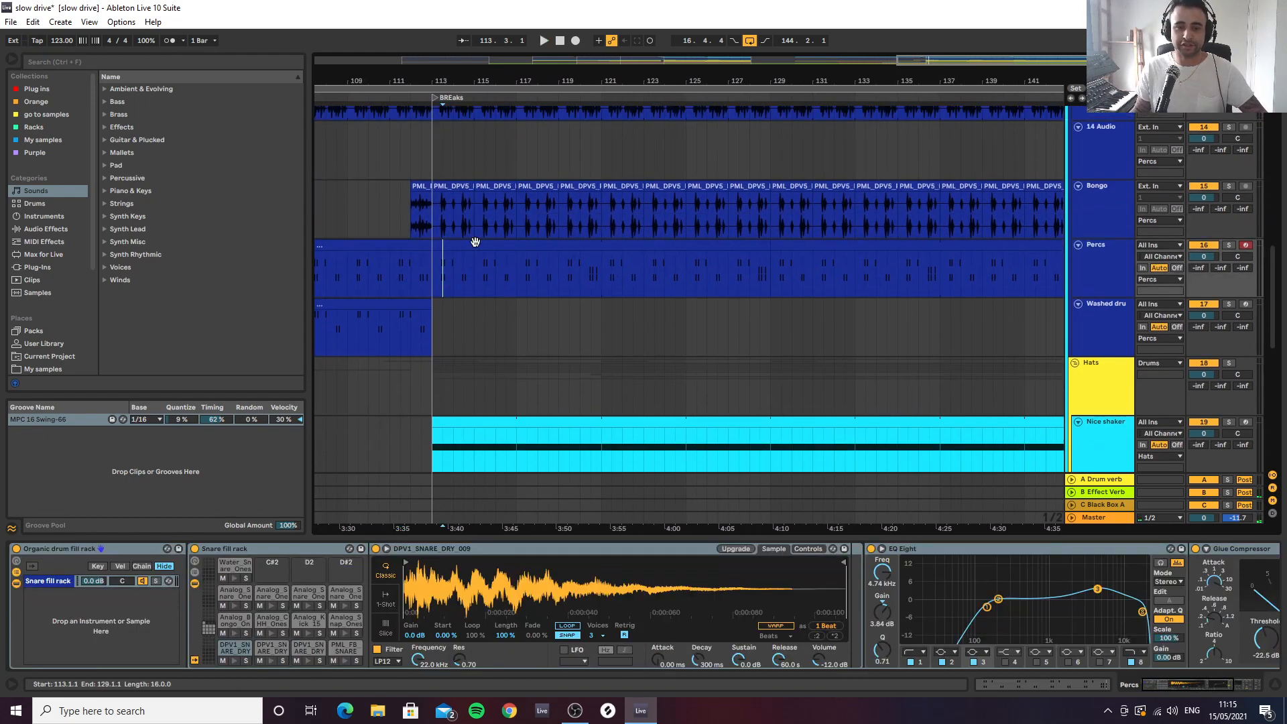
pyautogui.doubleClick(468, 275)
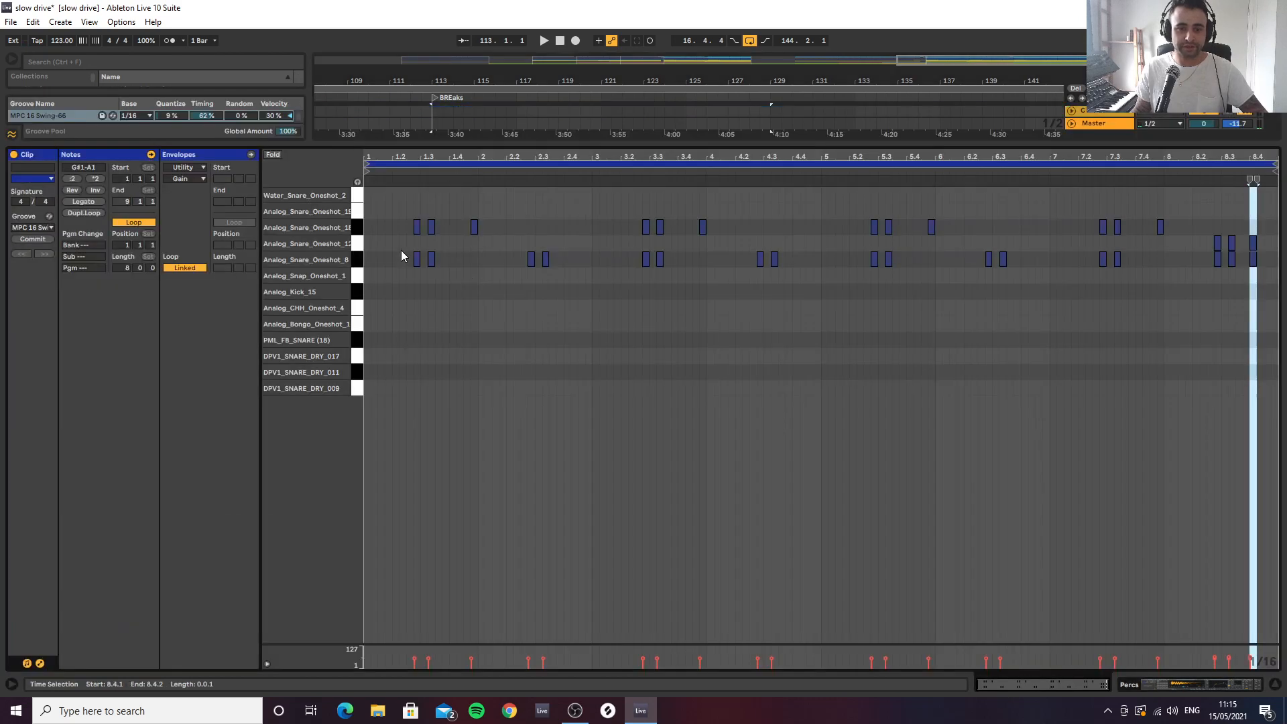
# Play the opening bars of the Percs clip from bar 113 with its notes shown, and close the note editor
pyautogui.click(400, 253)
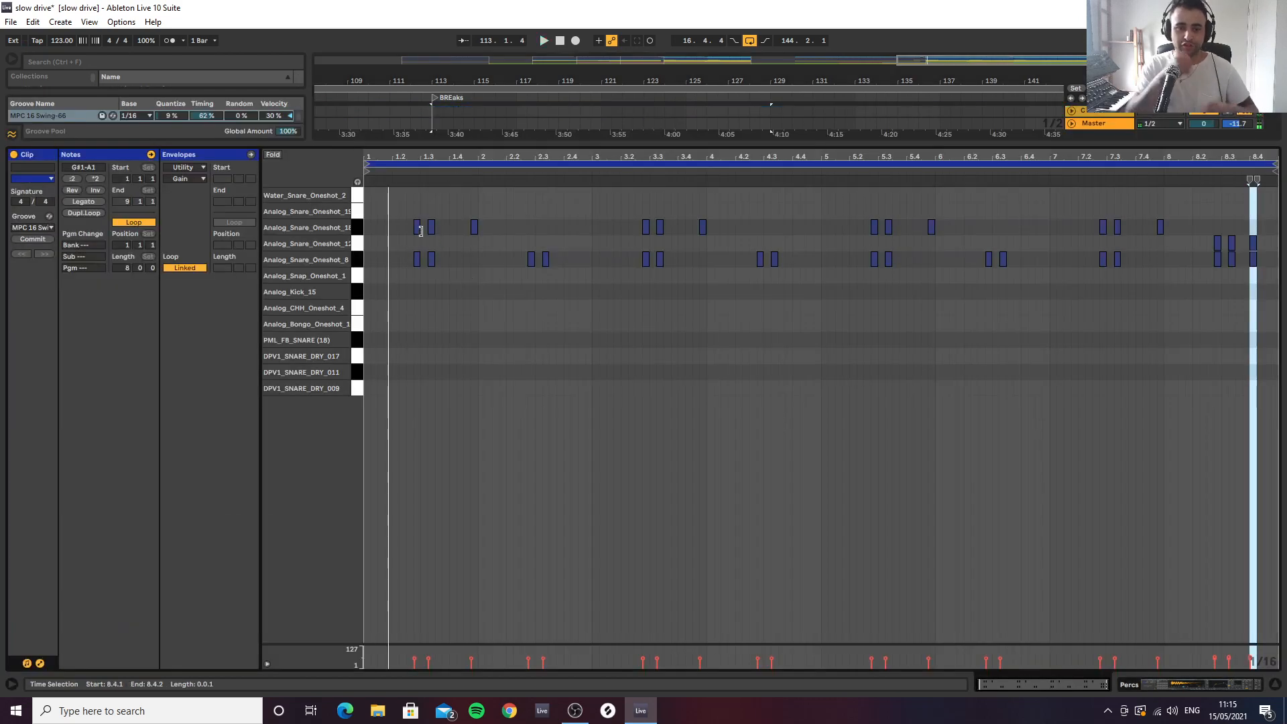
pyautogui.press('space')
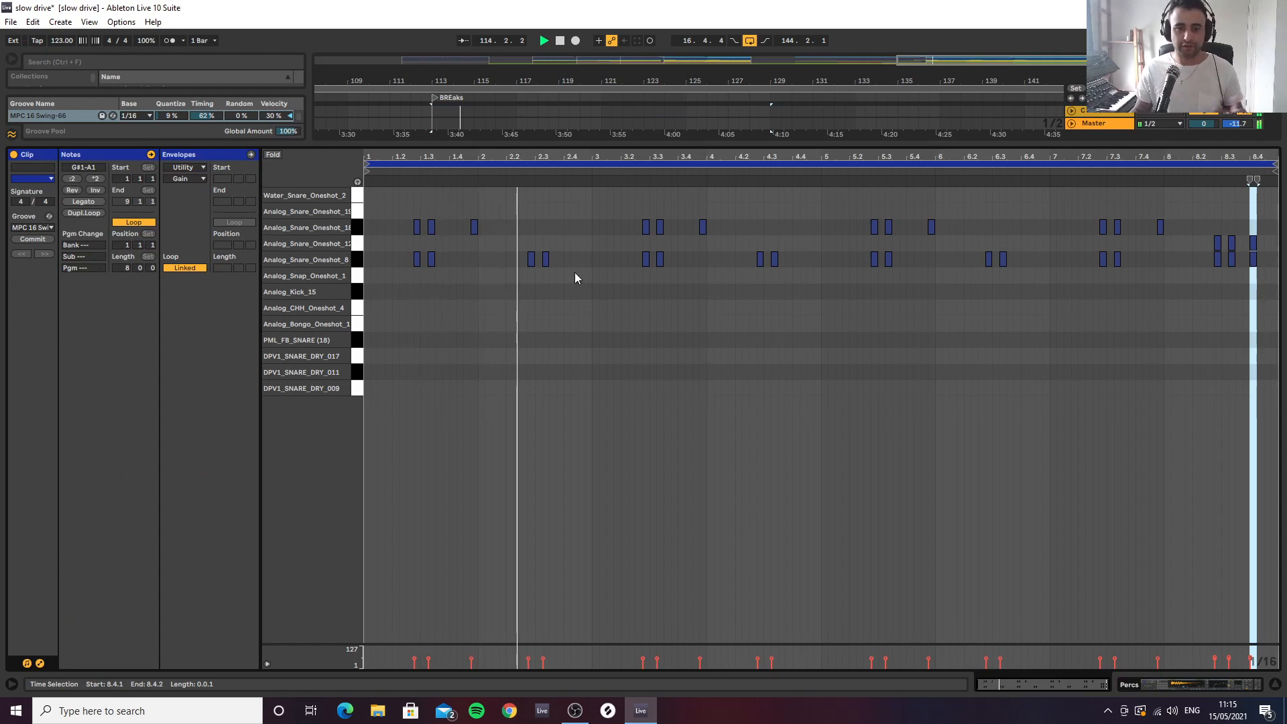
pyautogui.press('space')
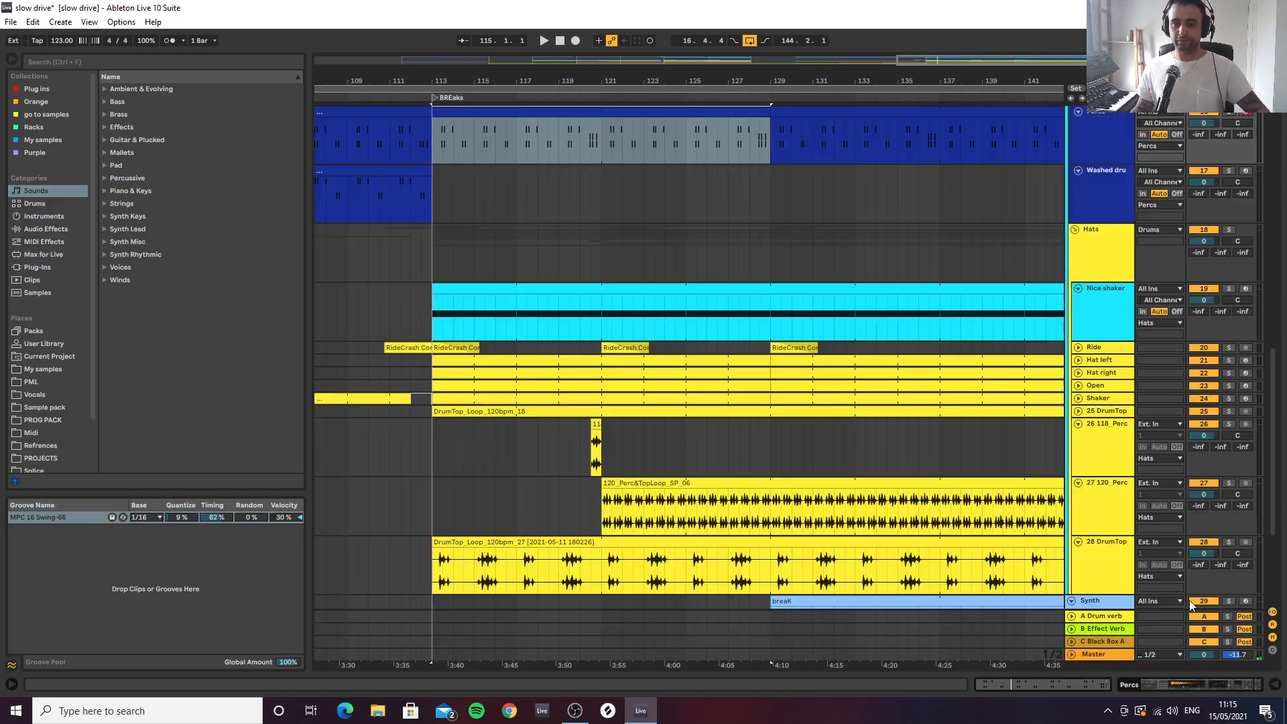
pyautogui.click(1274, 684)
# Show the Washed drums track's device chain from the snare fill rack through to the Utility, with the playback start at bar 81
pyautogui.moveTo(605, 77); pyautogui.dragTo(733, 47)
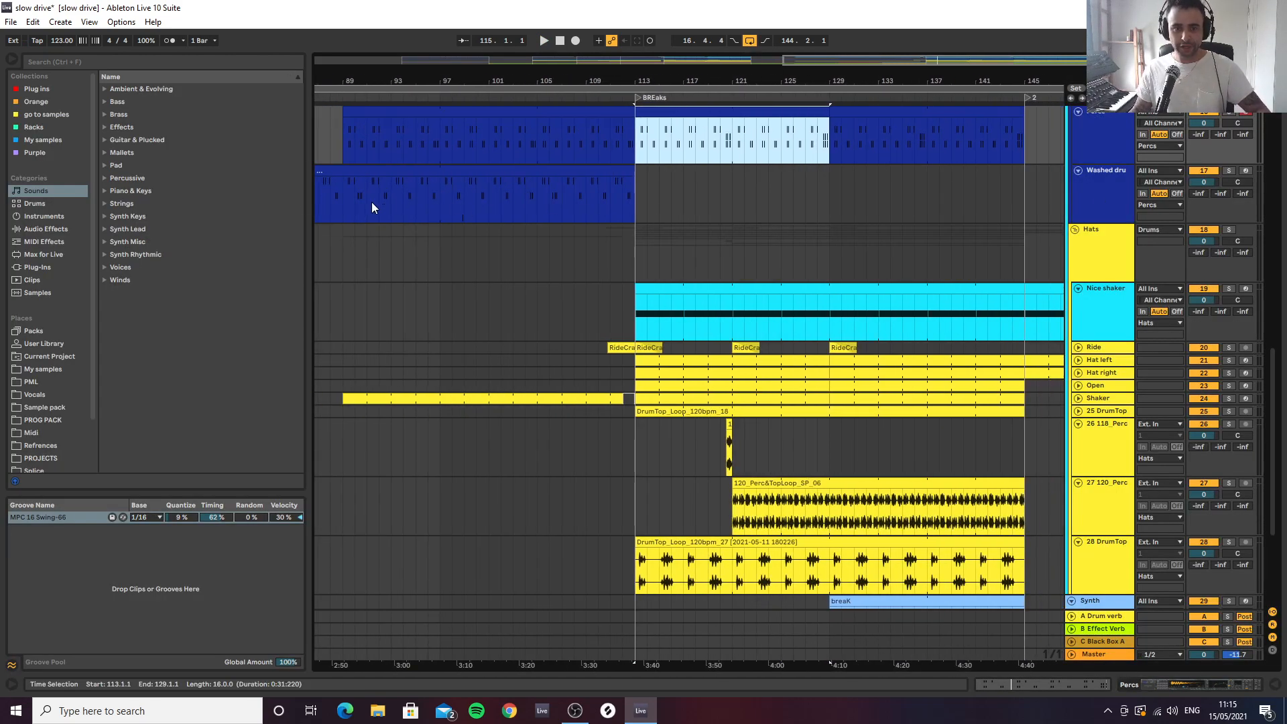
pyautogui.moveTo(376, 80); pyautogui.dragTo(518, 65)
pyautogui.click(423, 194)
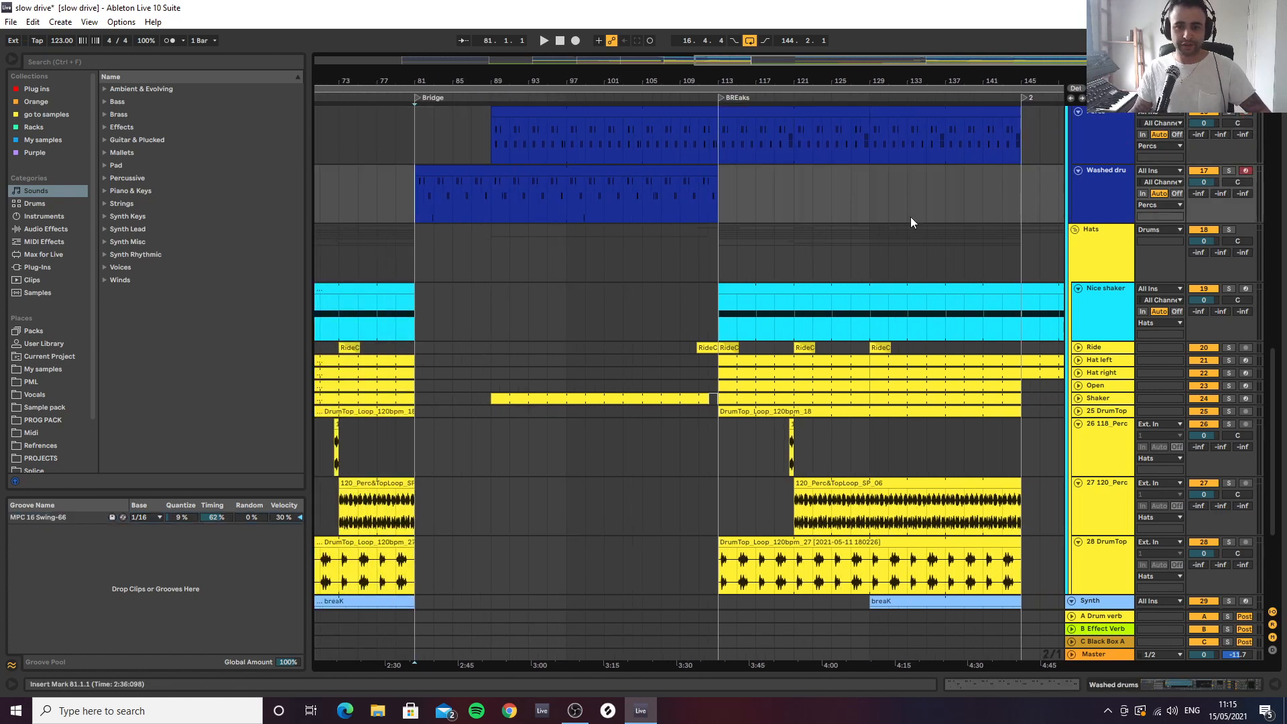
pyautogui.click(1204, 685)
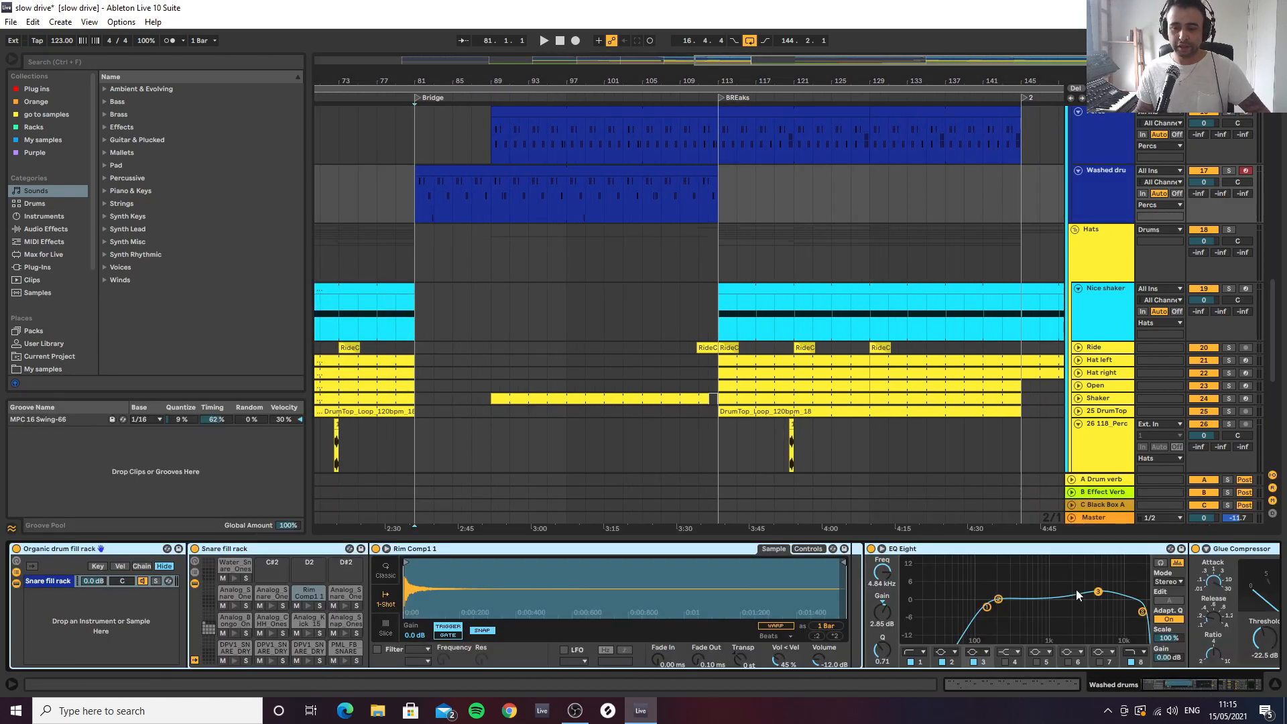
pyautogui.click(1075, 553)
pyautogui.press('Right')
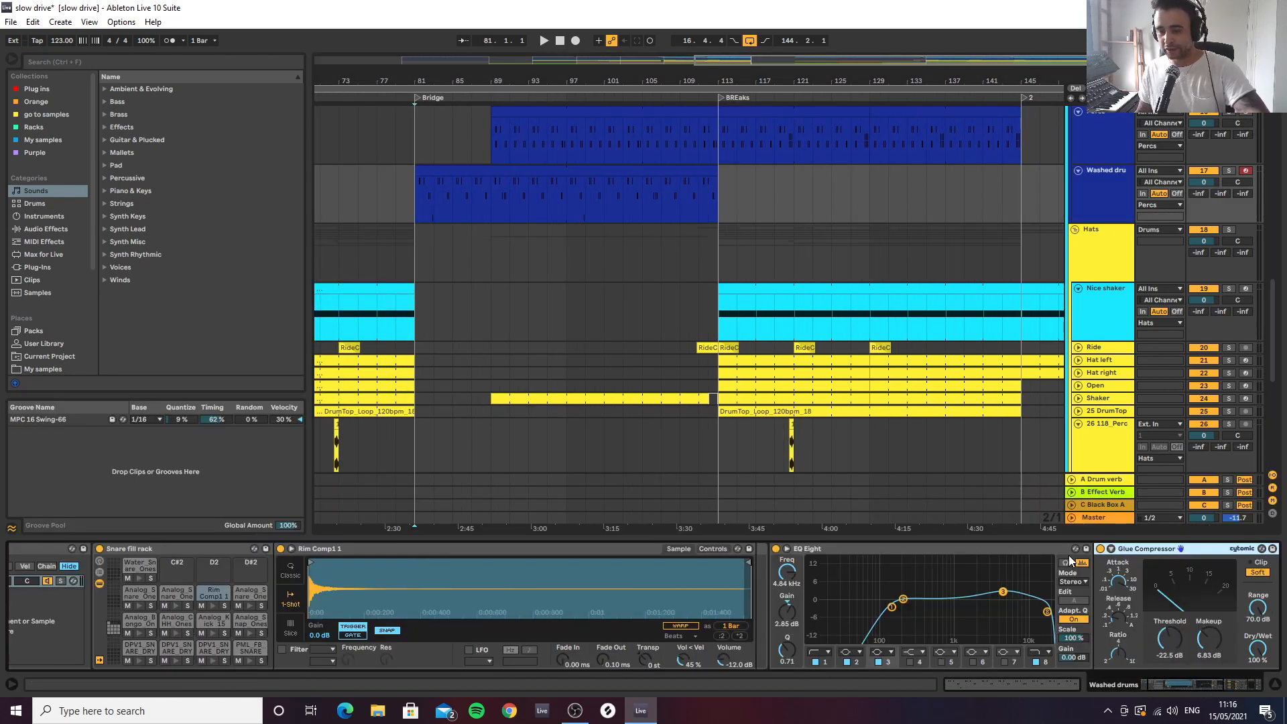
pyautogui.press('Right')
pyautogui.press('Right')
pyautogui.press('Right')
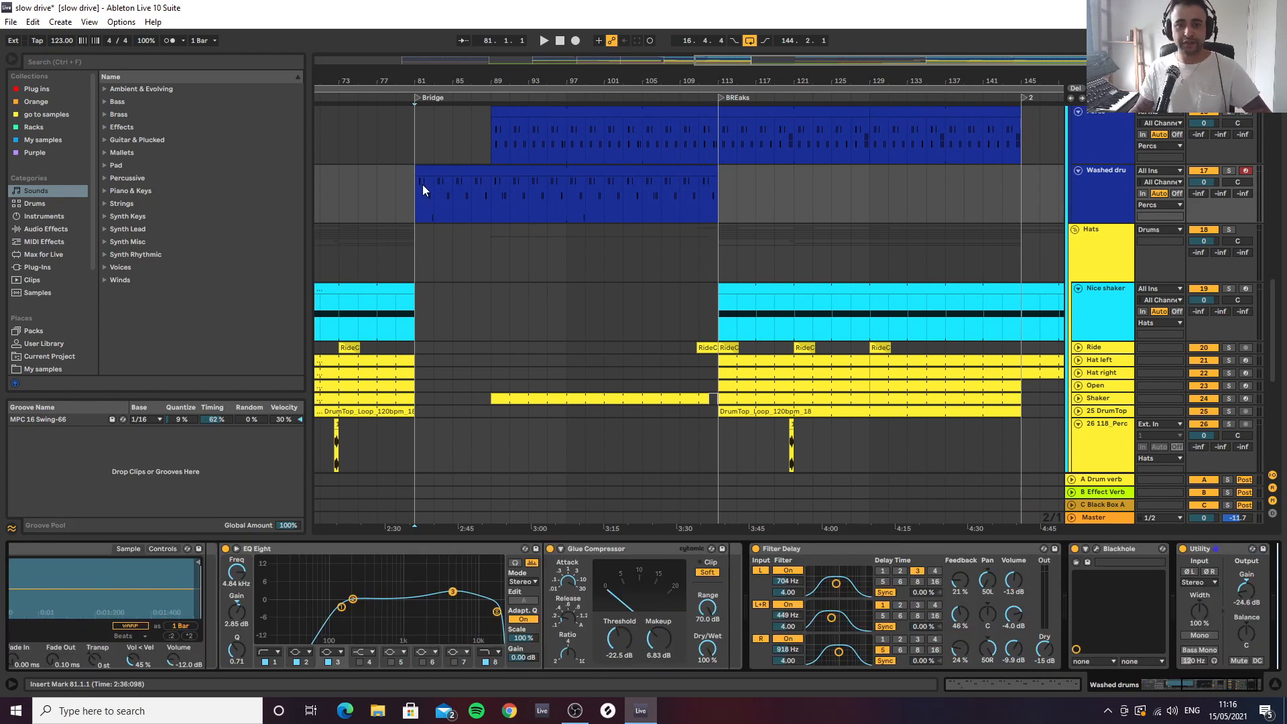
# Play the Washed drums track in solo from the Bridge at bar 81, and bring the other tracks back in around bar 89
pyautogui.press('s')
pyautogui.press('space')
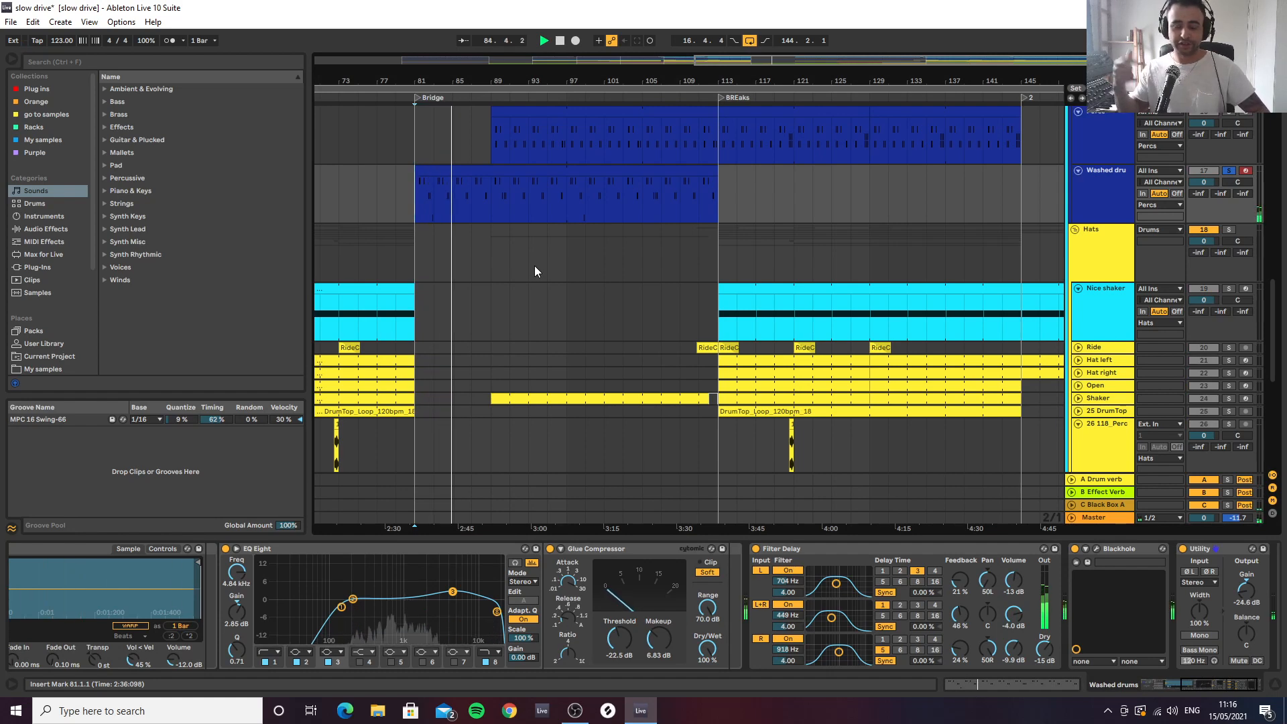
pyautogui.scroll(-5, 543, 268)
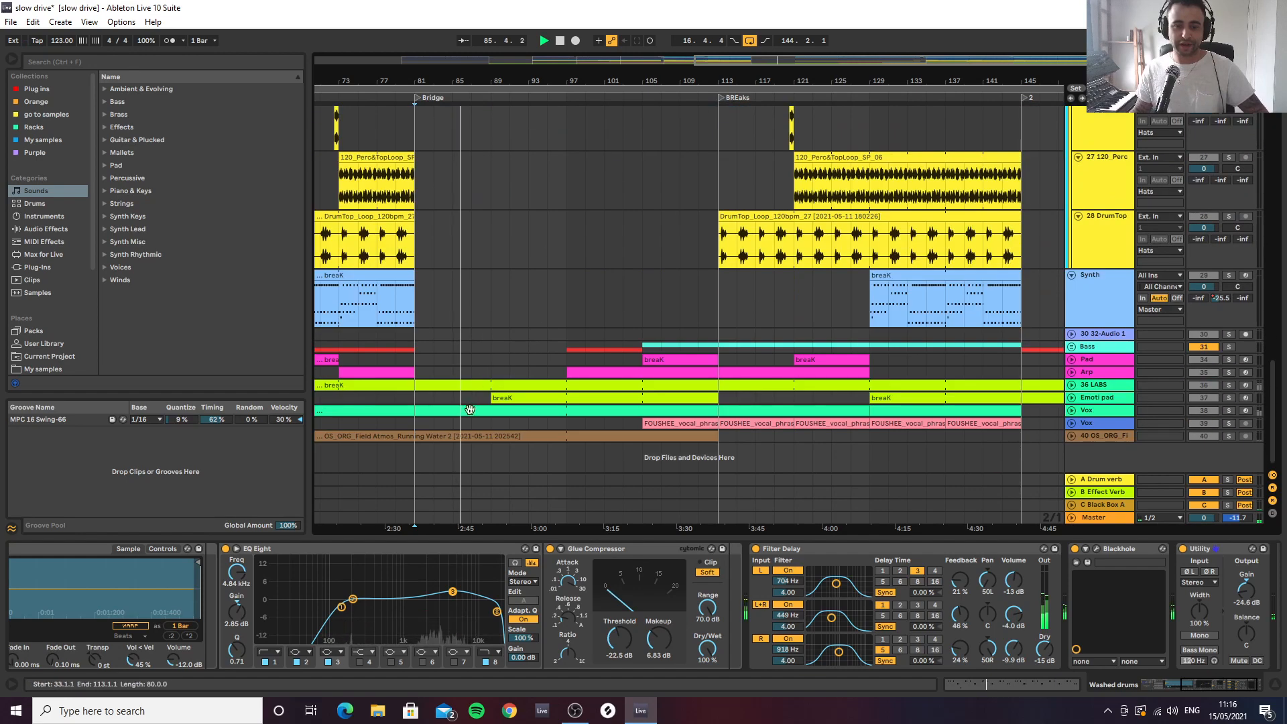
pyautogui.scroll(4, 504, 263)
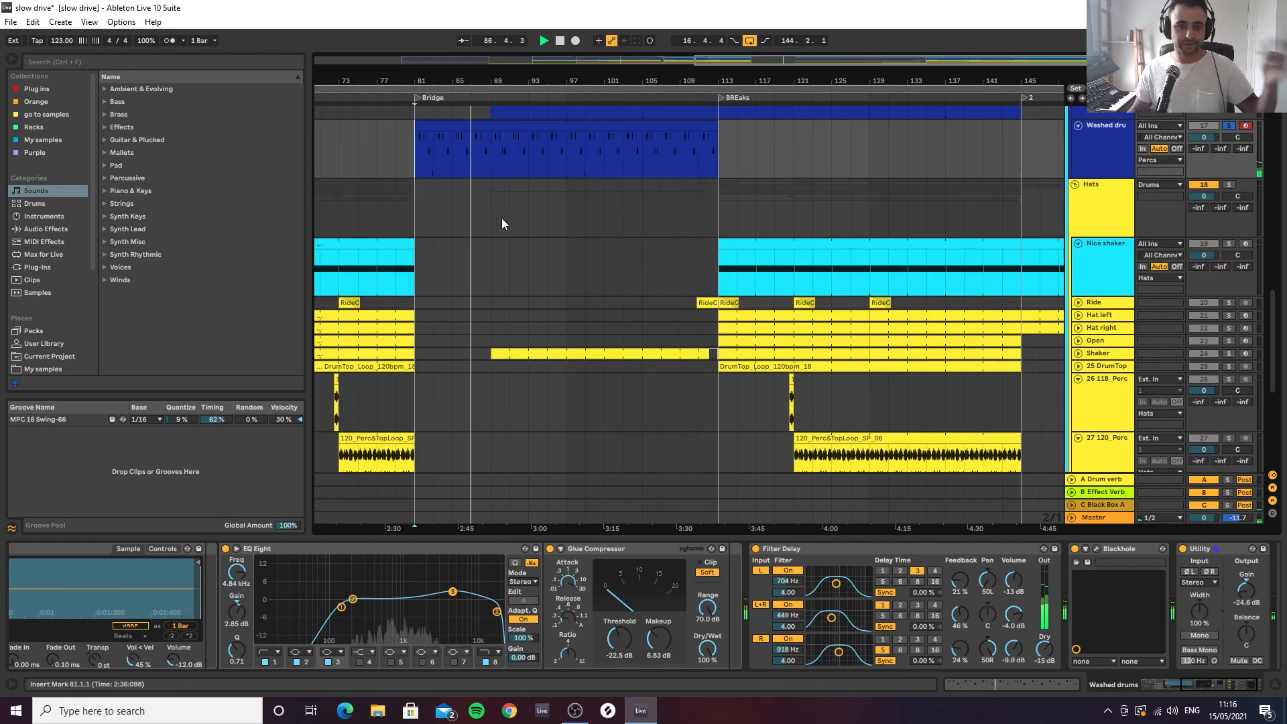
pyautogui.scroll(2, 509, 219)
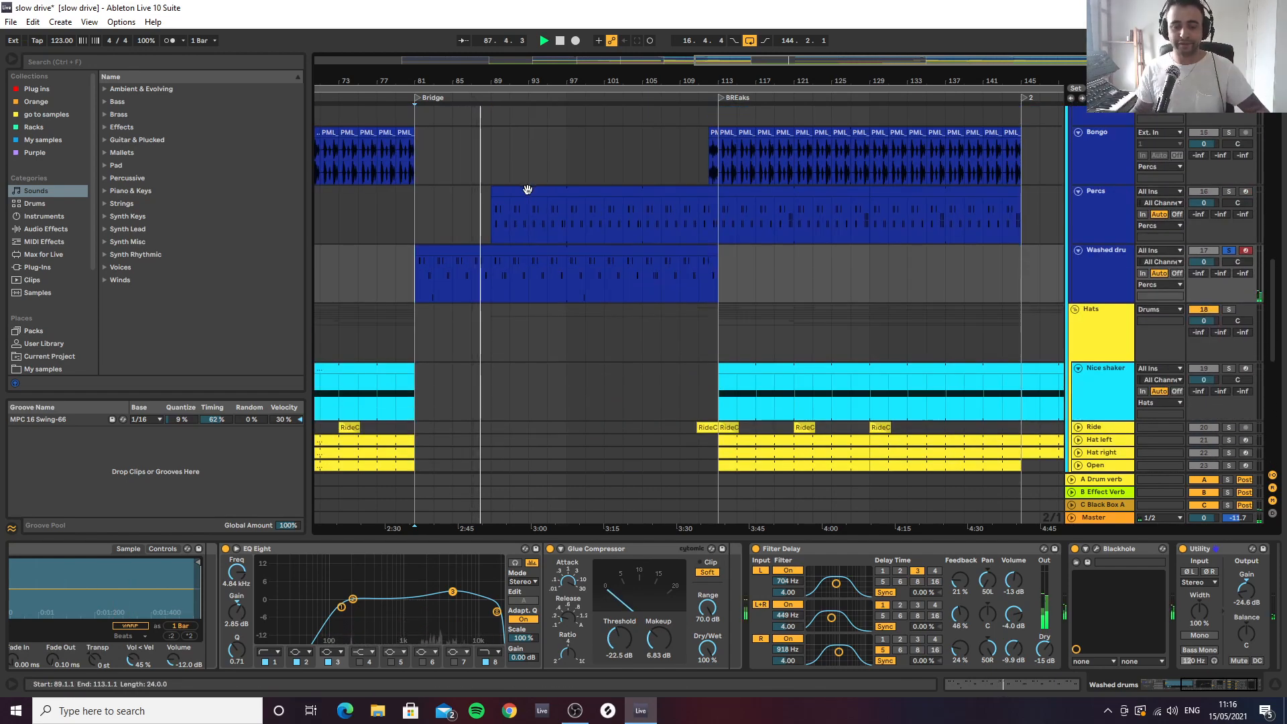
pyautogui.click(554, 248)
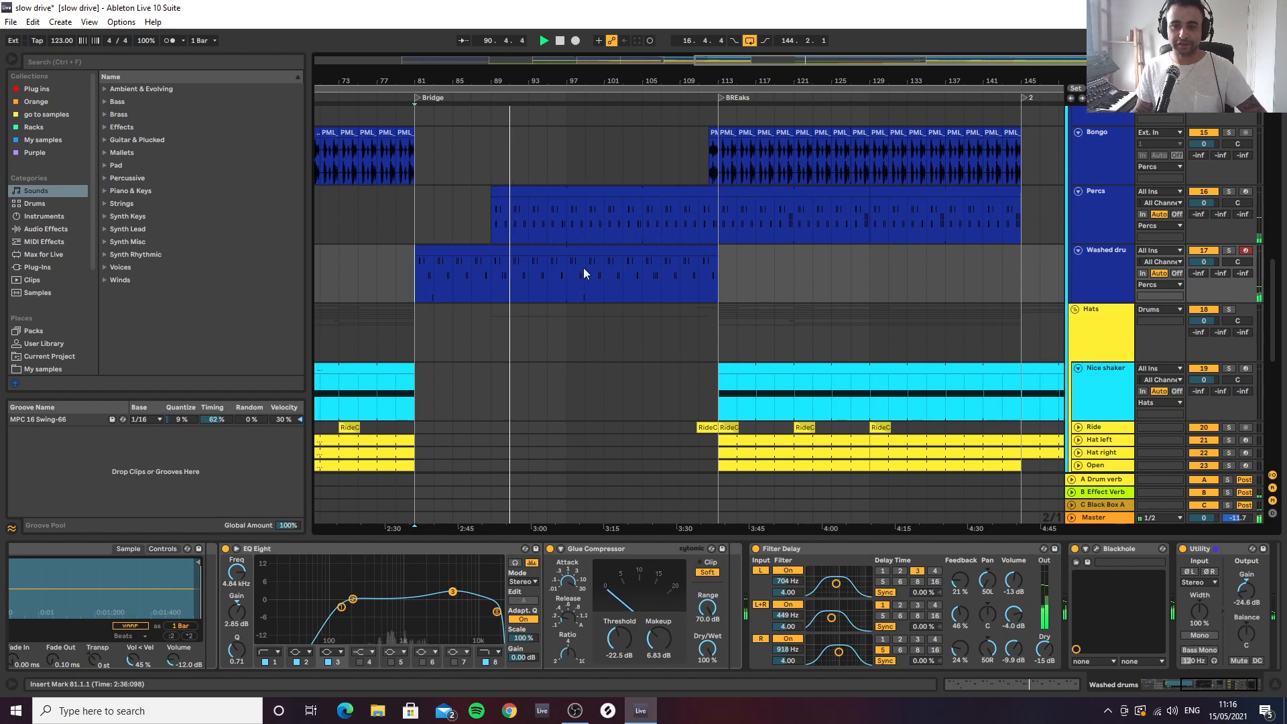
pyautogui.press('space')
# Play the Washed drums' first entrance from bar 17 in the full mix
pyautogui.moveTo(504, 82); pyautogui.dragTo(717, 51)
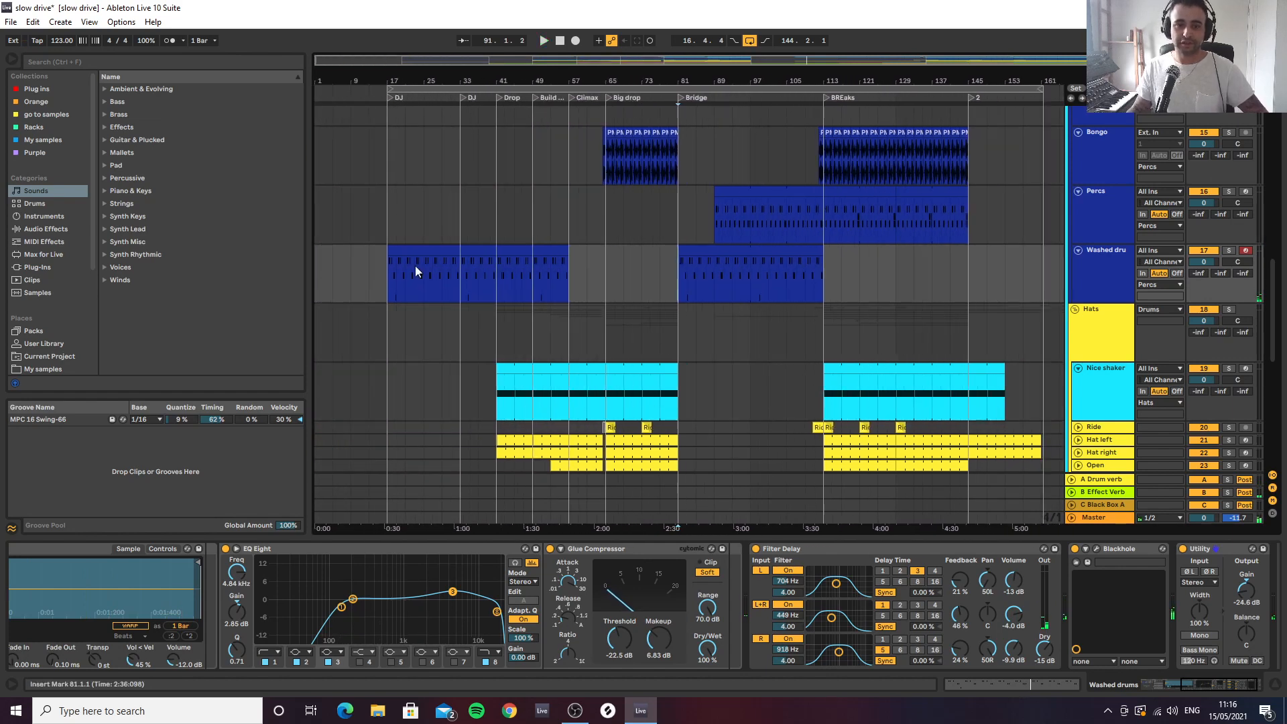
pyautogui.click(388, 287)
pyautogui.press('space')
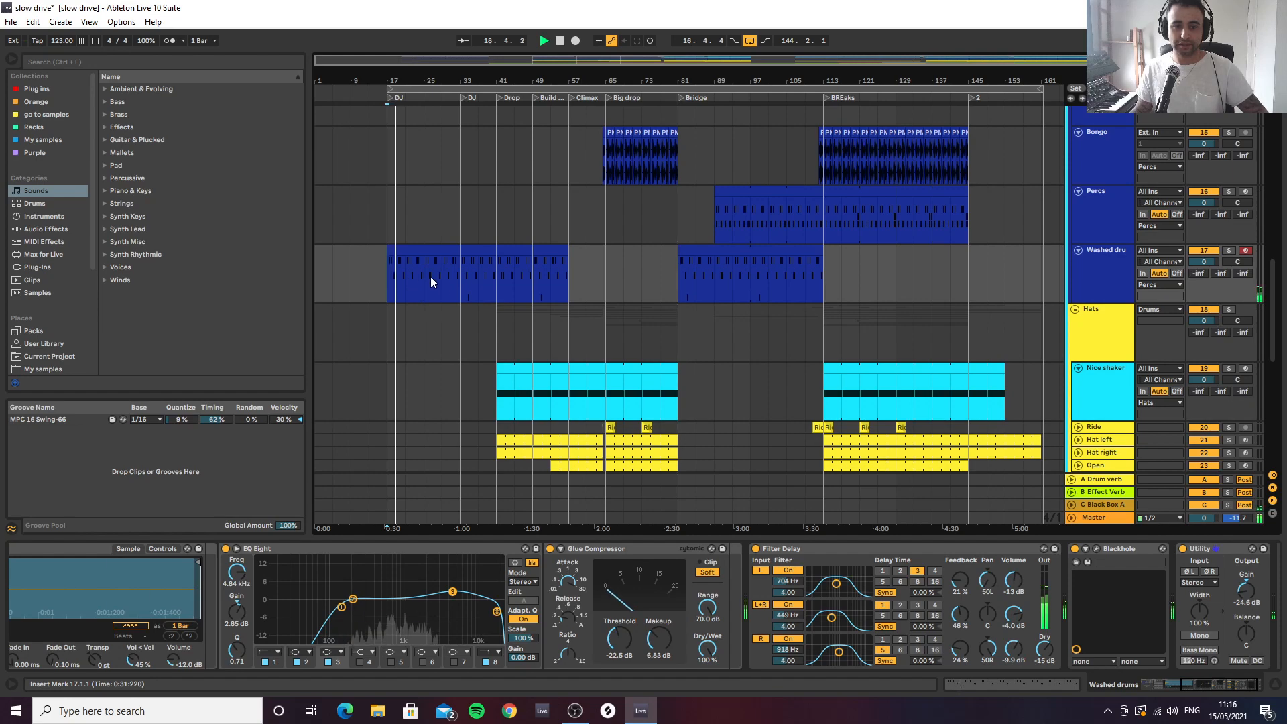
pyautogui.scroll(-6, 461, 287)
pyautogui.scroll(10, 472, 302)
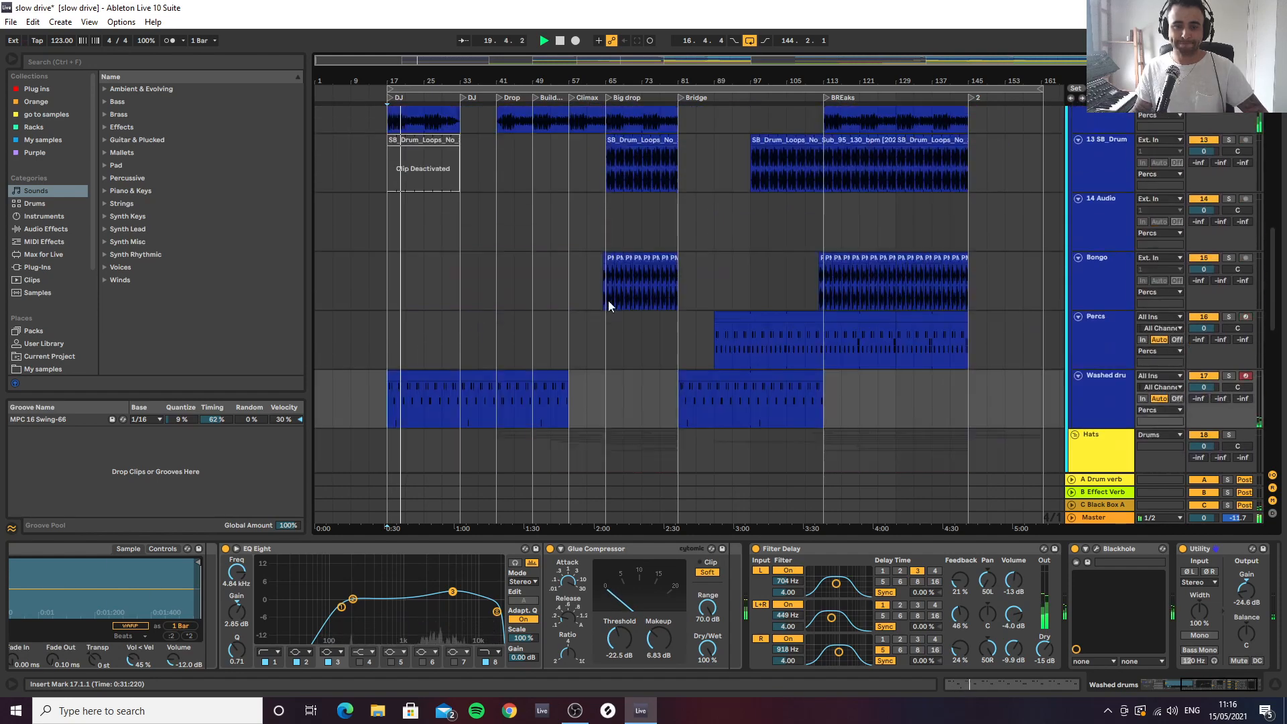
pyautogui.press('space')
# Show the Texture loop track's devices and examine where its clips and the other percussion clips sit across the arrangement
pyautogui.scroll(3, 995, 228)
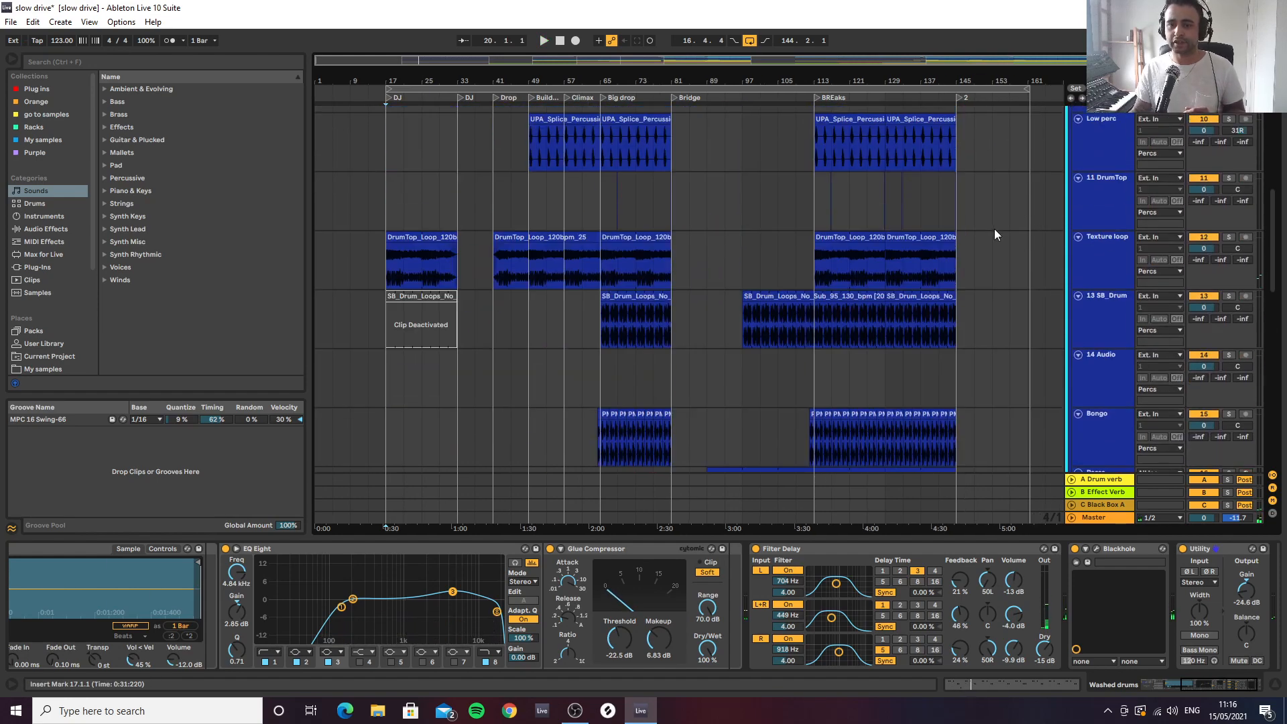
pyautogui.click(1119, 272)
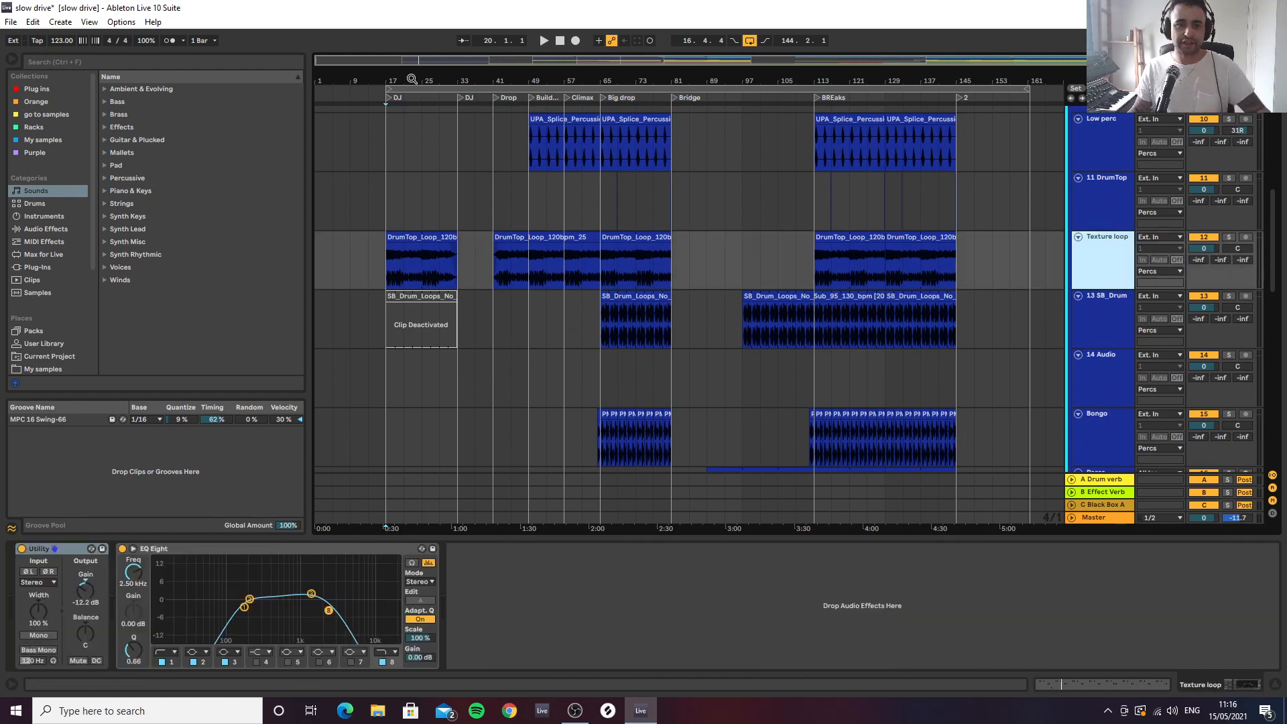
pyautogui.moveTo(411, 80); pyautogui.dragTo(454, 107)
pyautogui.moveTo(372, 74); pyautogui.dragTo(534, 66)
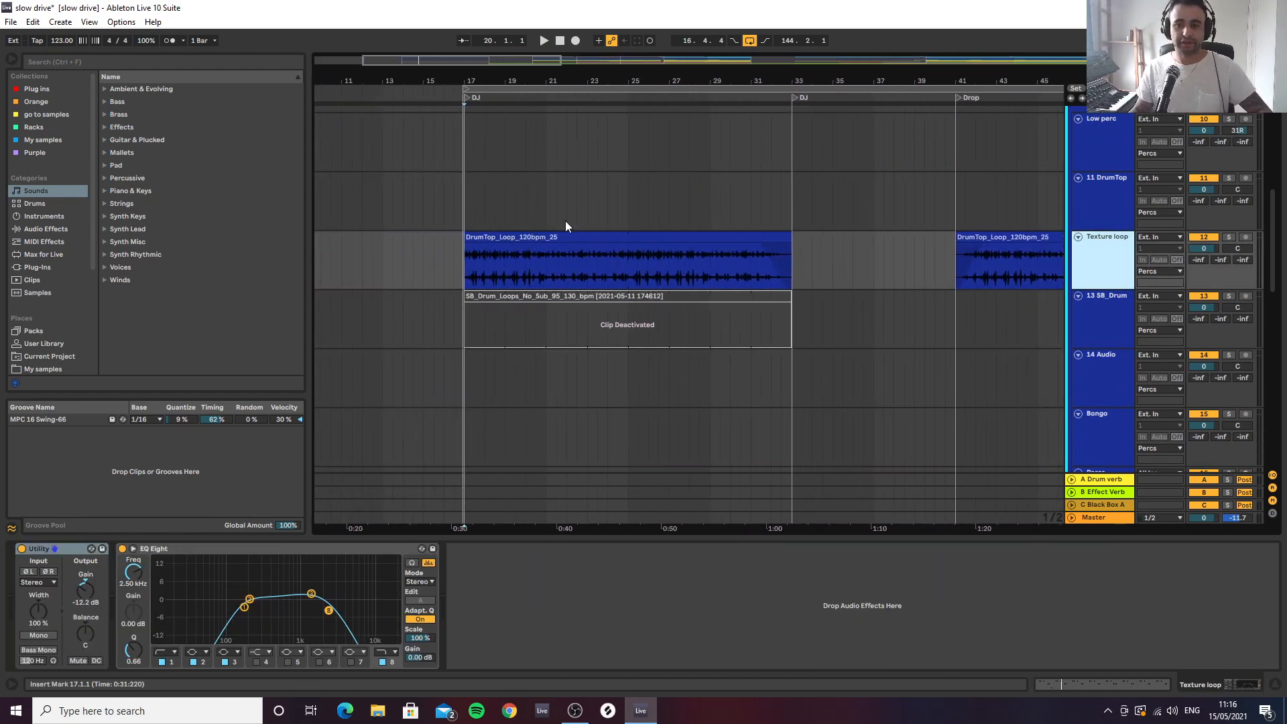
pyautogui.moveTo(986, 76); pyautogui.dragTo(587, 65)
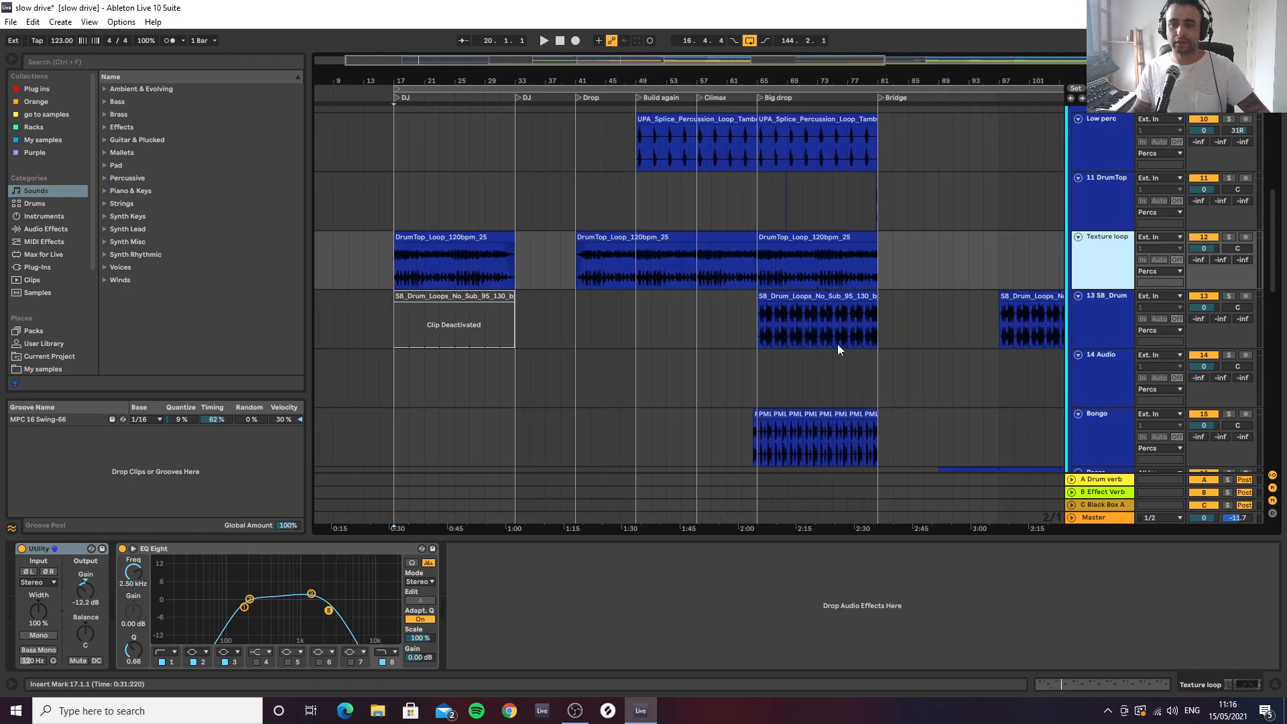
pyautogui.scroll(-5, 871, 352)
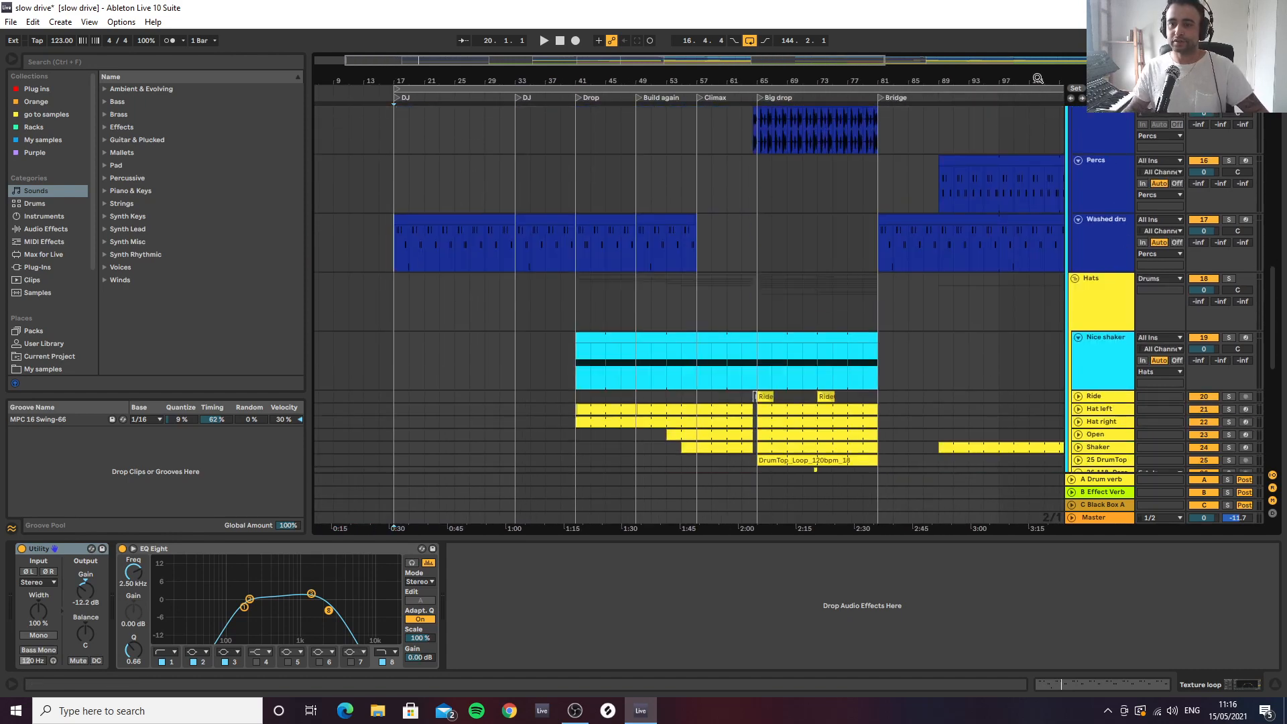
pyautogui.moveTo(1037, 78); pyautogui.dragTo(766, 68)
# Collapse the Percs group and show the Hats group's devices
pyautogui.scroll(4, 1106, 278)
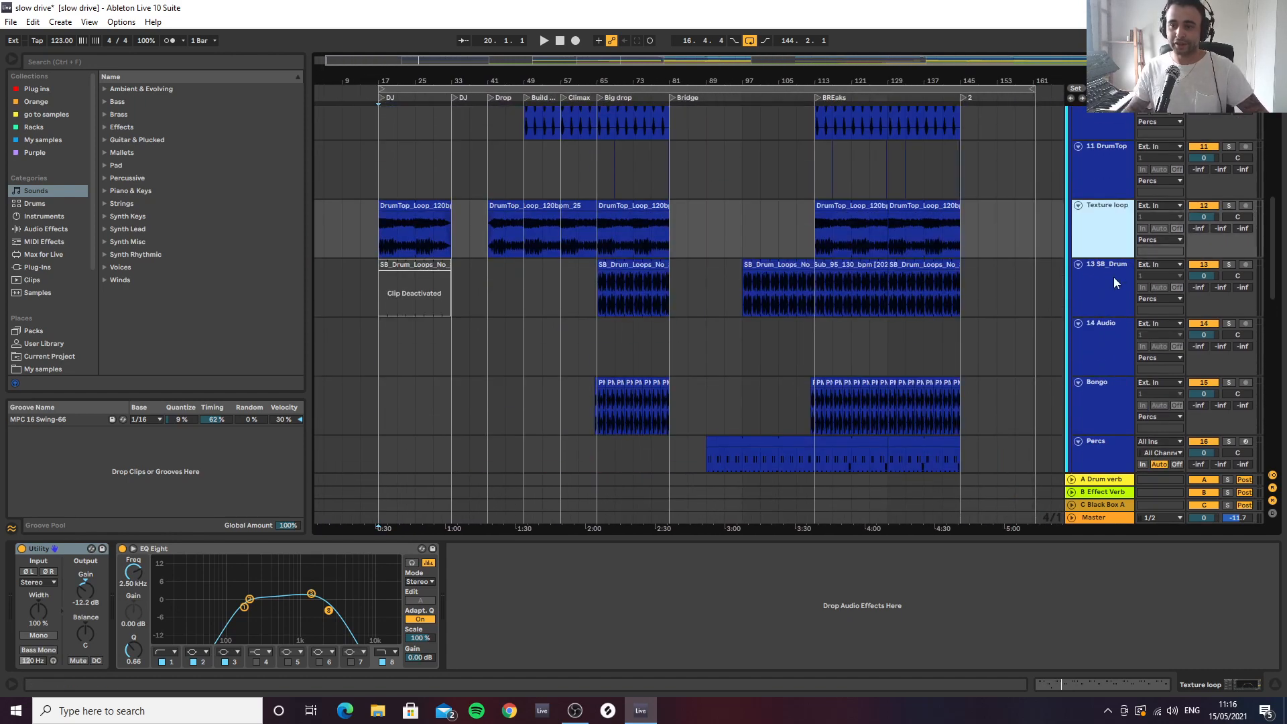
pyautogui.scroll(2, 1076, 138)
pyautogui.click(1075, 154)
pyautogui.click(1102, 212)
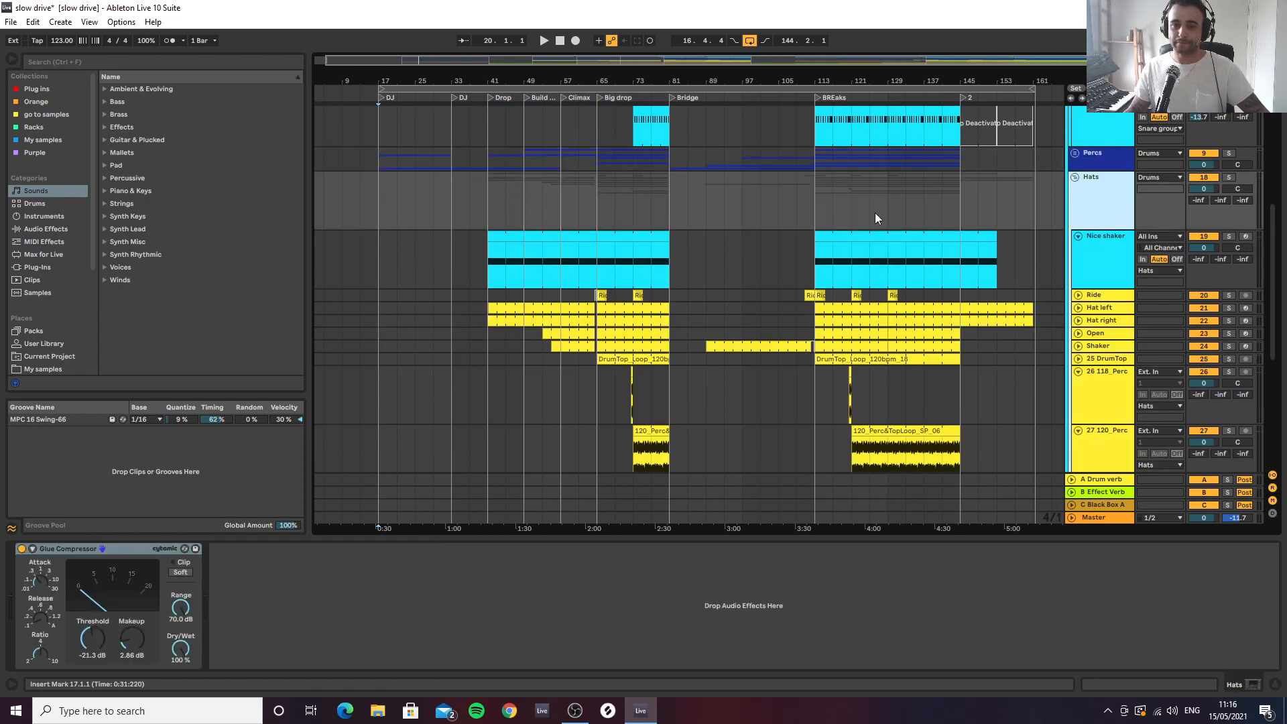
# Show the Nice shaker track's device chain and view its Arcade instrument window, closing it again
pyautogui.moveTo(912, 80); pyautogui.dragTo(898, 106)
pyautogui.click(1096, 256)
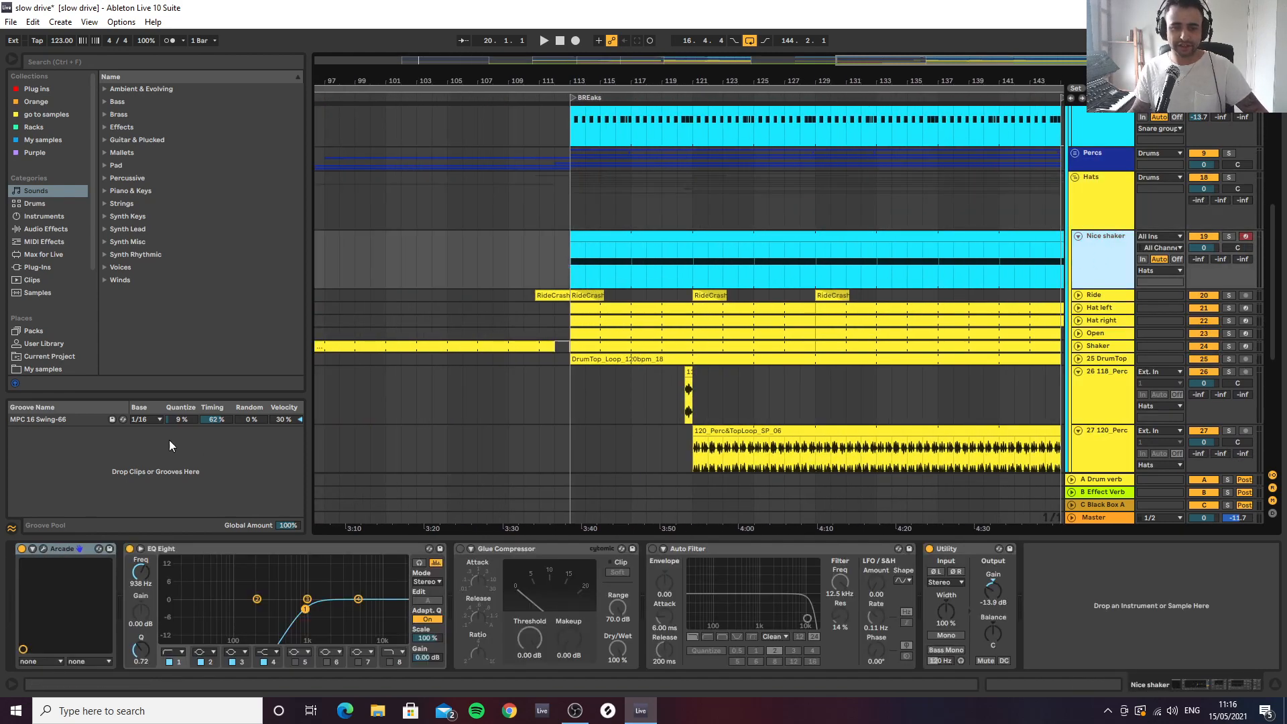
pyautogui.click(43, 548)
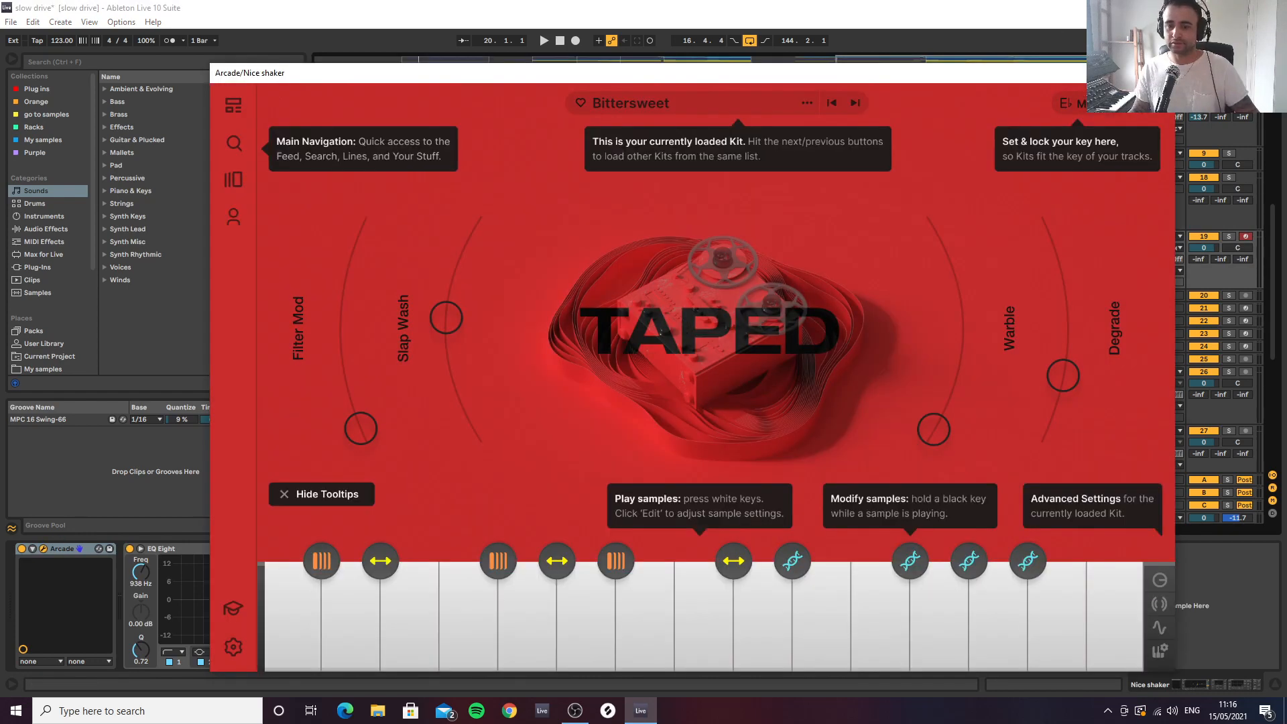
pyautogui.click(1160, 73)
# Play the Nice shaker track in solo from bar 113
pyautogui.click(573, 262)
pyautogui.press('s')
pyautogui.press('space')
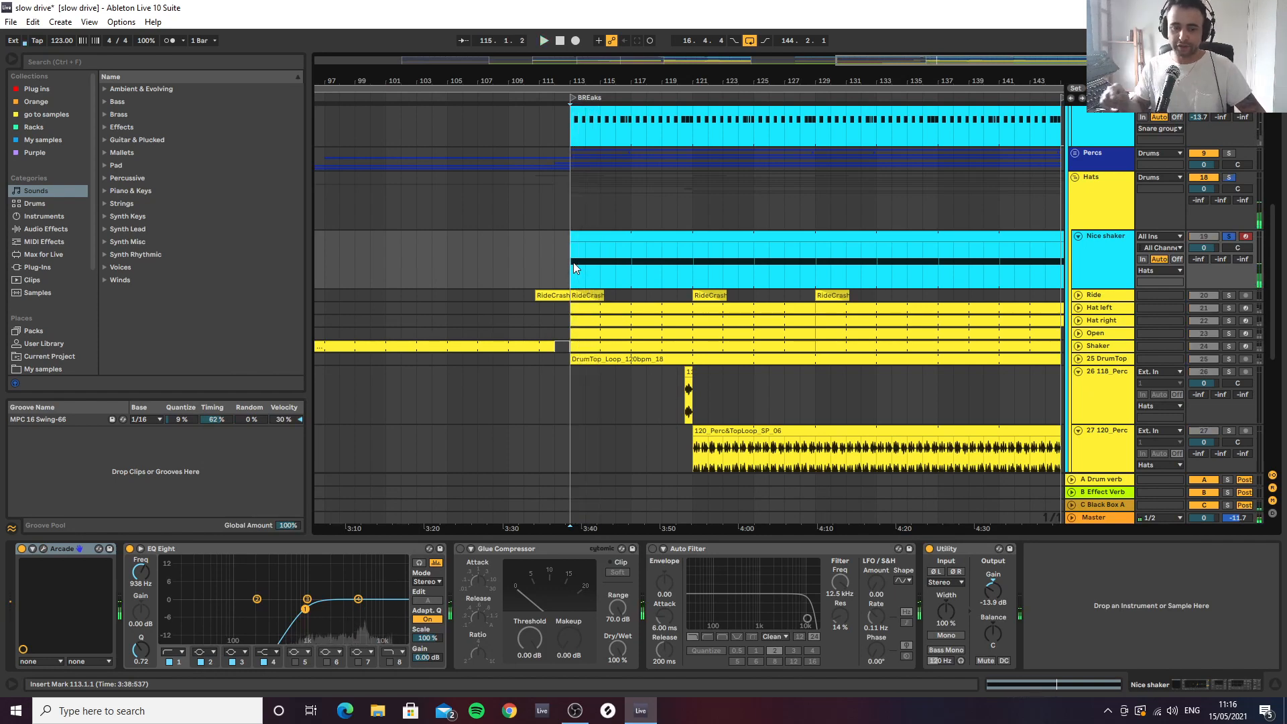
pyautogui.press('space')
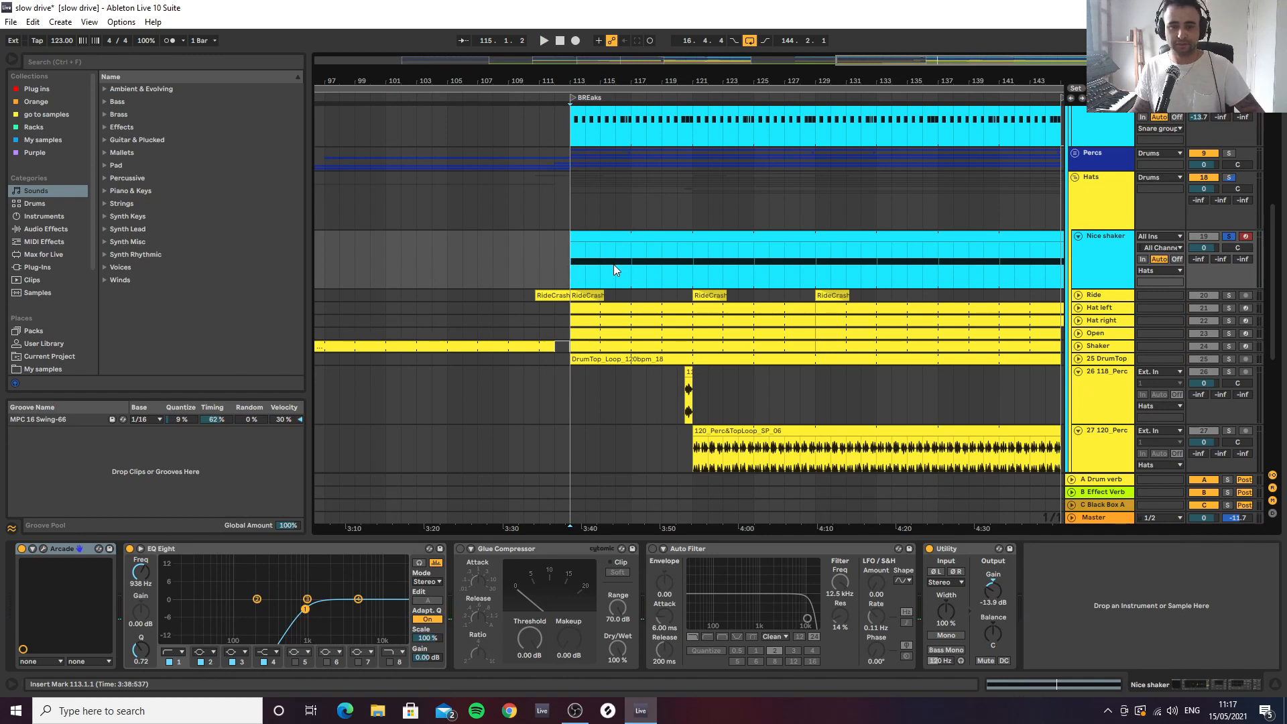
pyautogui.press('space')
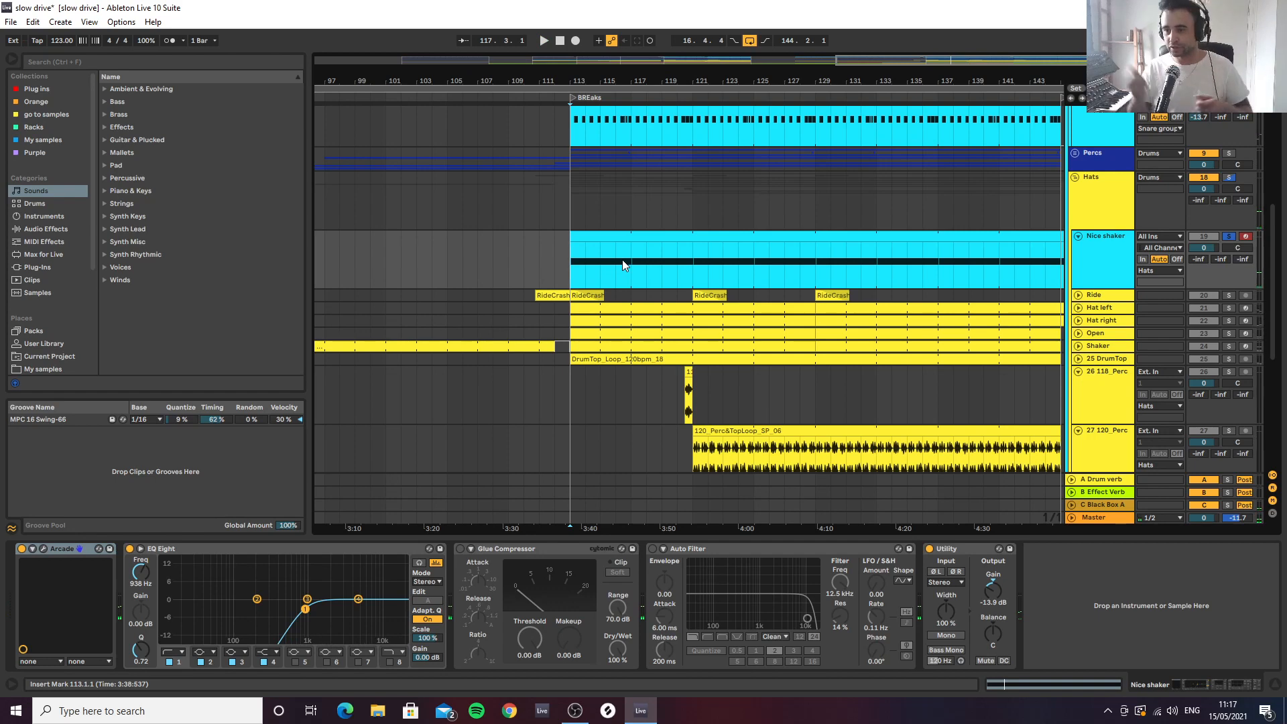
# Play the Nice shaker's entrance at the Drop from bar 41 in the full mix
pyautogui.moveTo(615, 81); pyautogui.dragTo(617, 124)
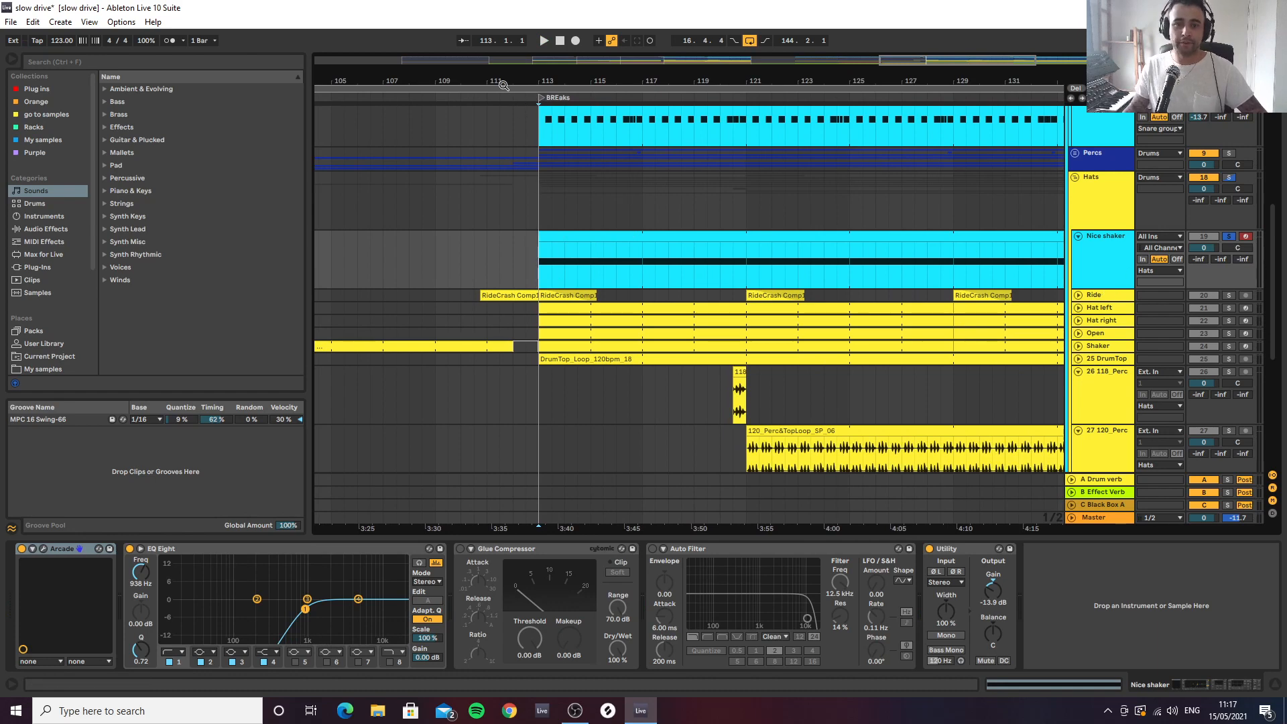
pyautogui.moveTo(500, 84); pyautogui.dragTo(789, 40)
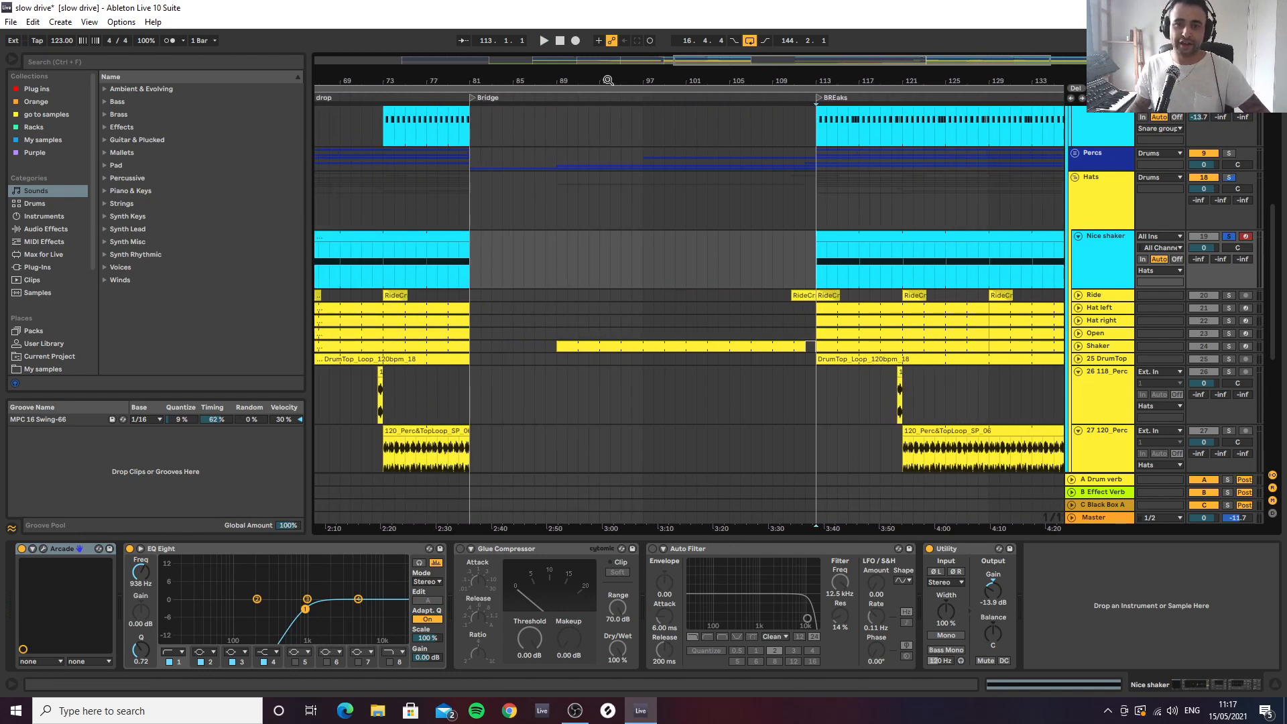
pyautogui.moveTo(609, 81); pyautogui.dragTo(852, 53)
pyautogui.click(519, 271)
pyautogui.press('space')
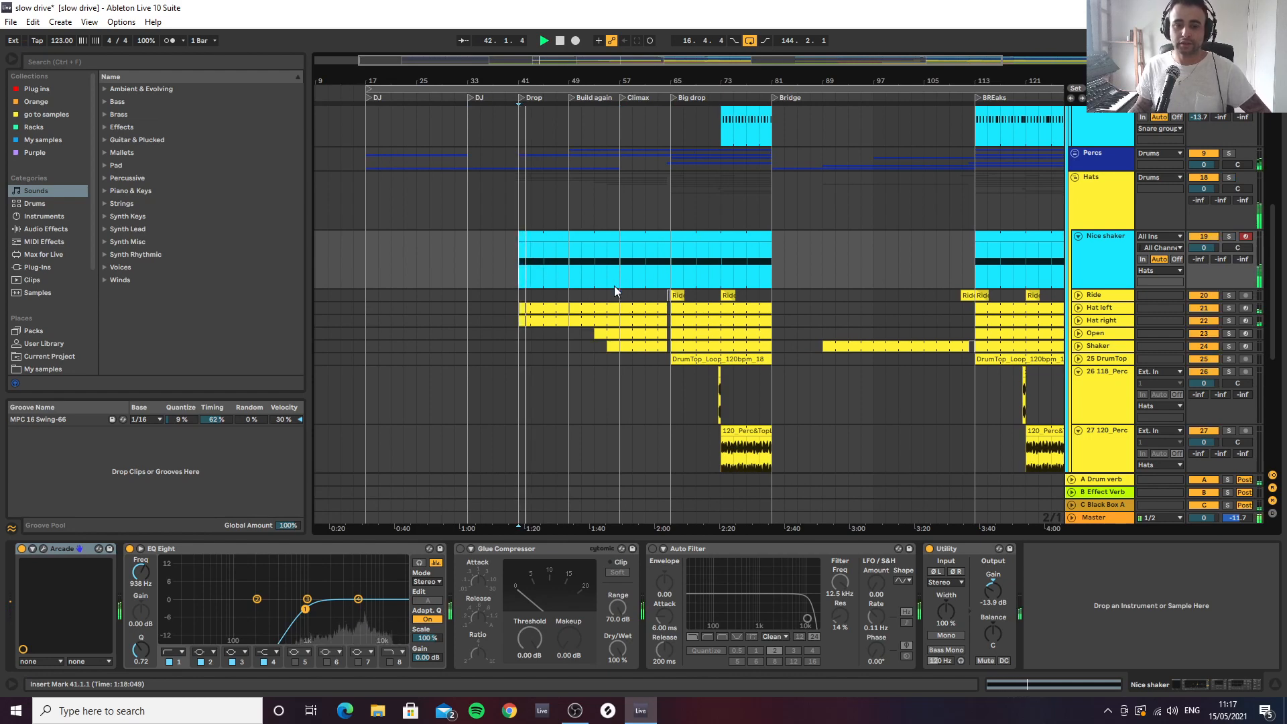
# Stop playback and expand the Ride track to show its crash clips around the BREaks section
pyautogui.moveTo(1030, 80); pyautogui.dragTo(706, 203)
pyautogui.moveTo(690, 80); pyautogui.dragTo(664, 115)
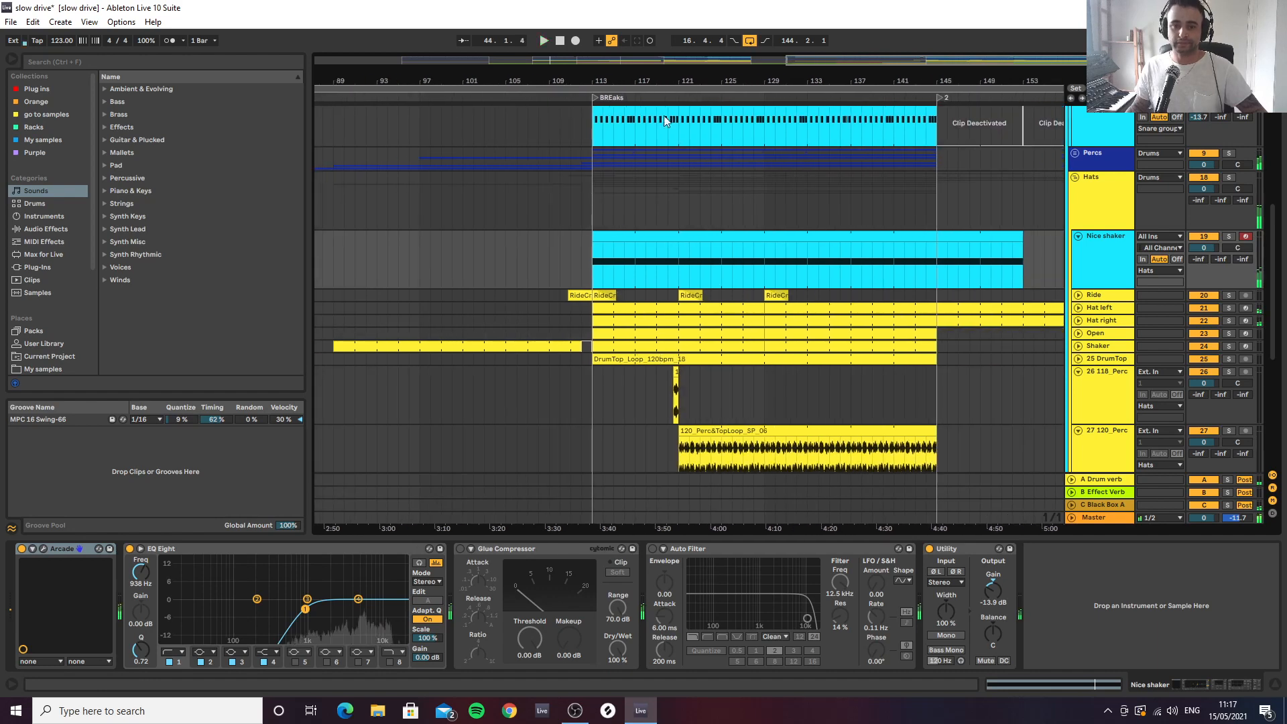
pyautogui.click(1079, 295)
pyautogui.press('-')
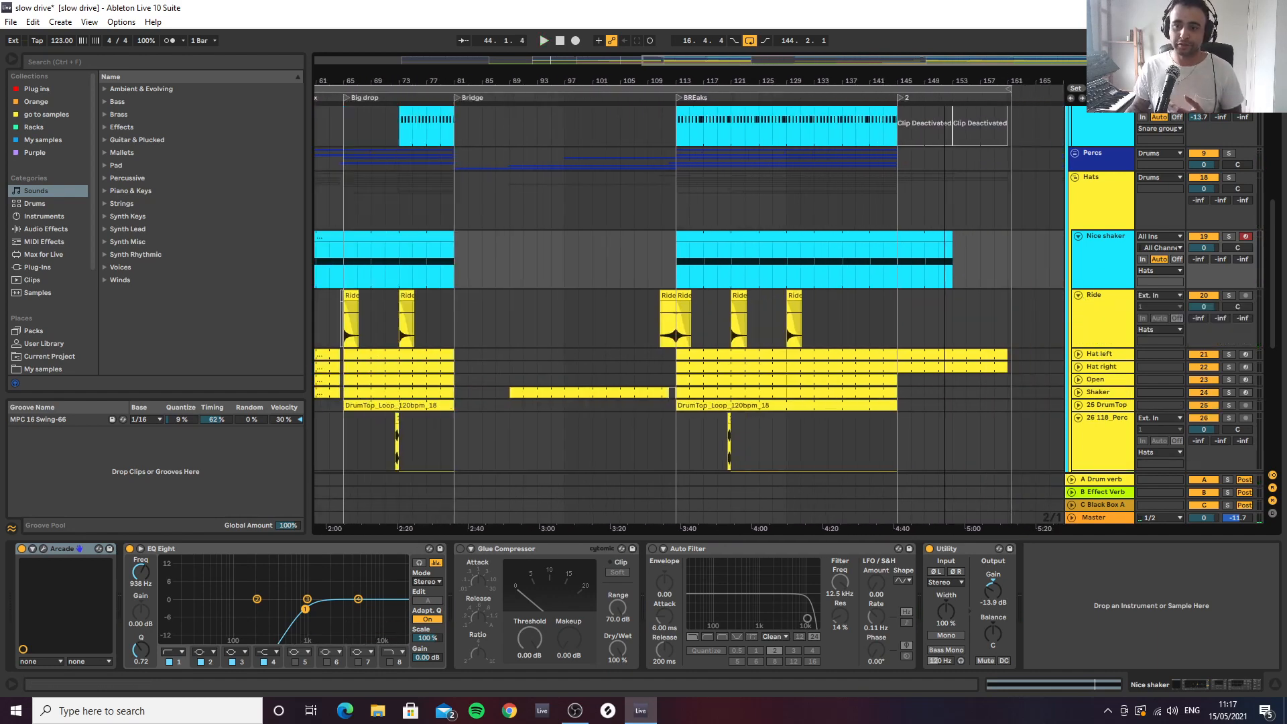
pyautogui.moveTo(944, 81); pyautogui.dragTo(954, 74)
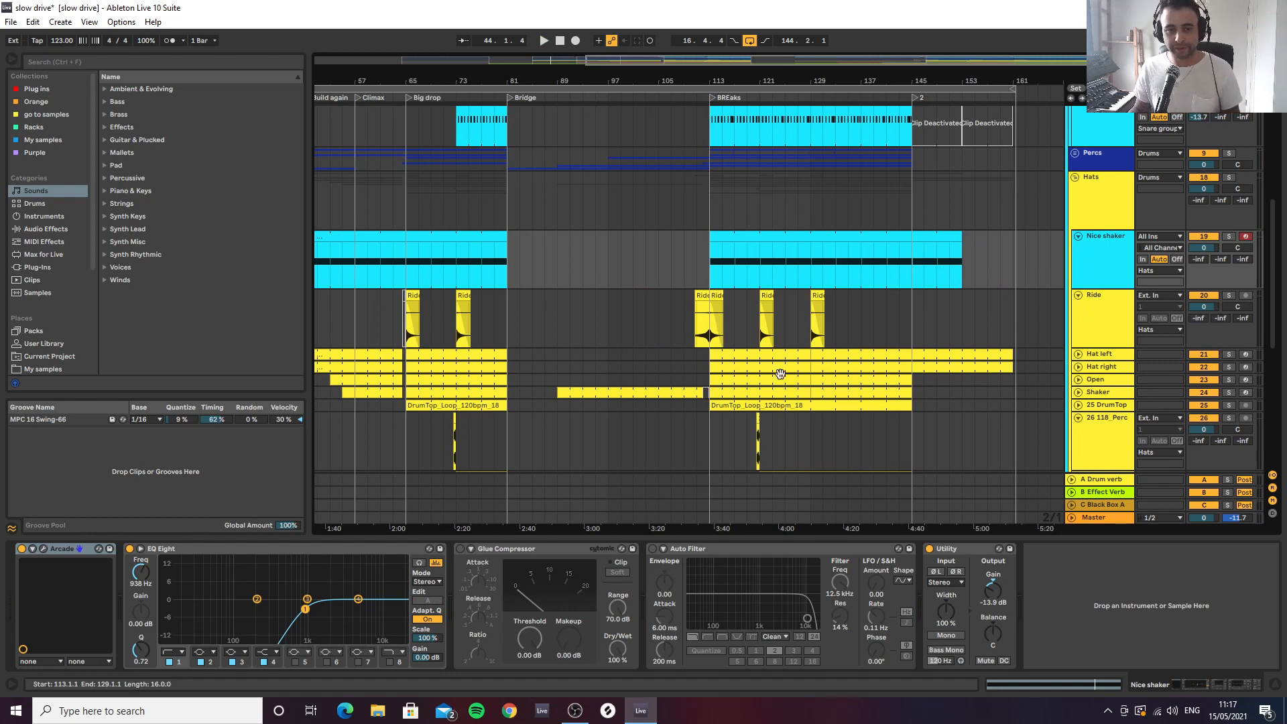
pyautogui.moveTo(829, 80); pyautogui.dragTo(717, 77)
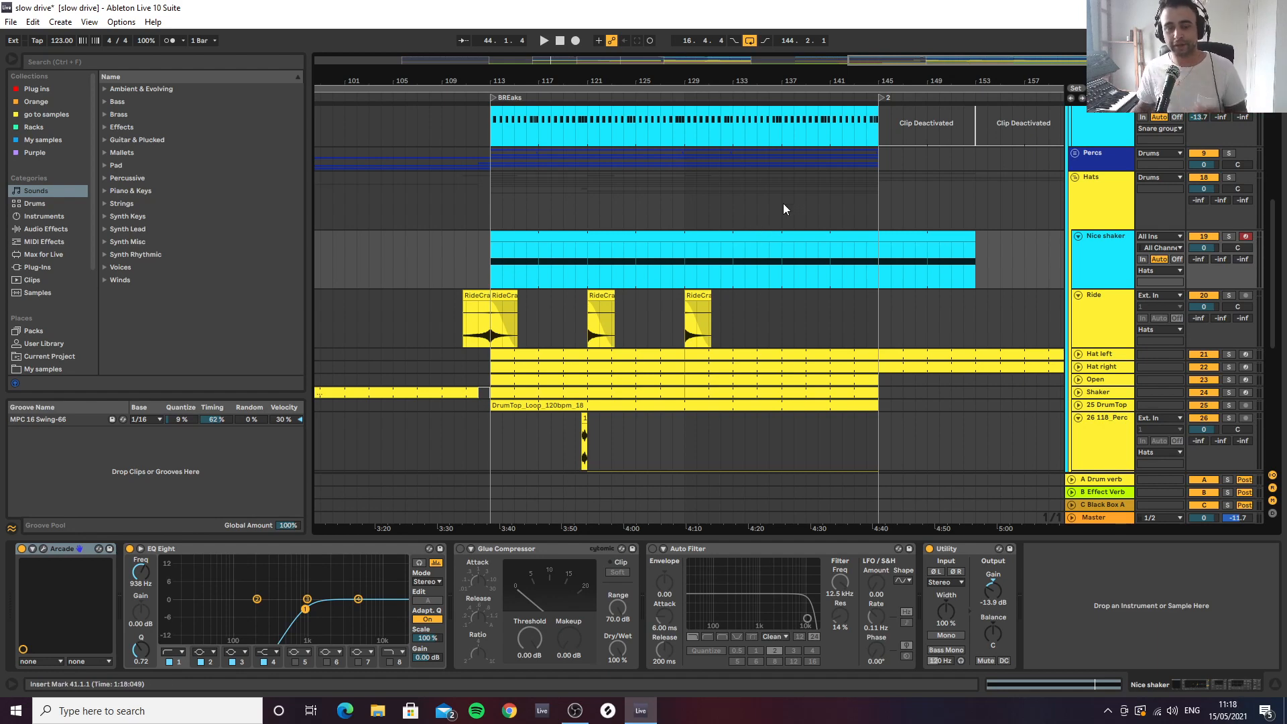
# Play the arrangement from bar 55, in the build-up before the Big drop
pyautogui.moveTo(500, 77); pyautogui.dragTo(983, 79)
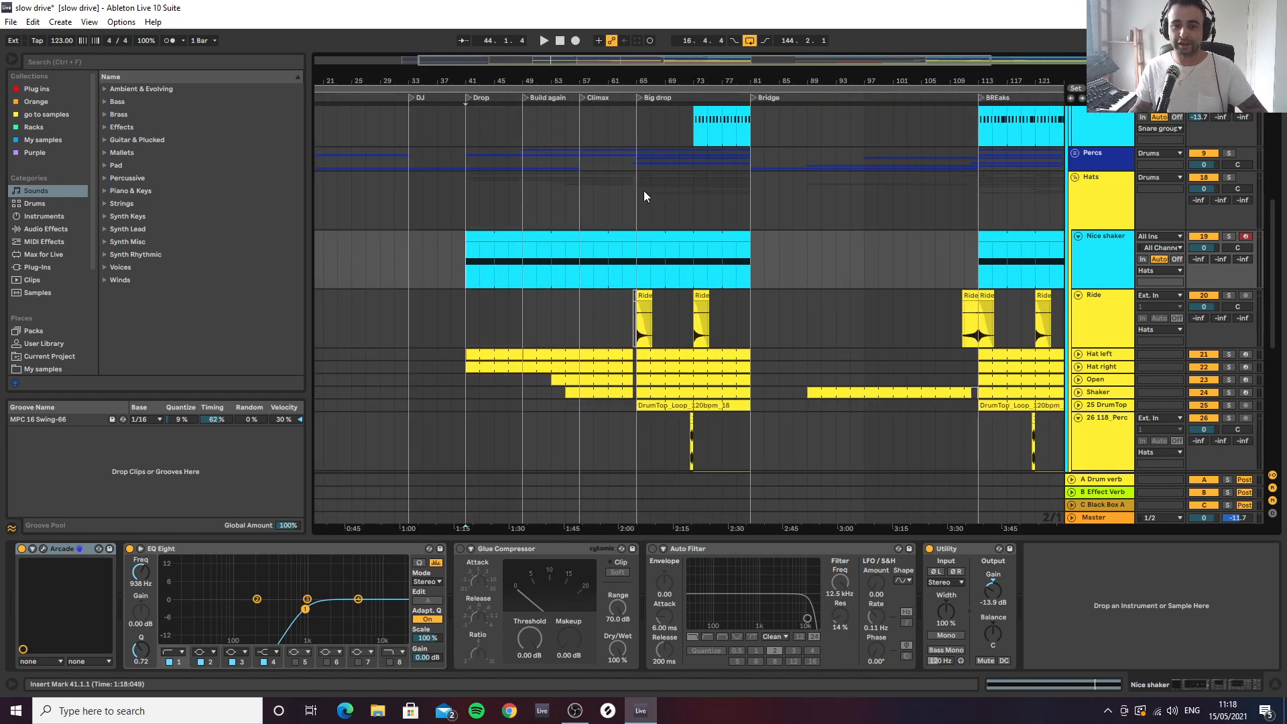
pyautogui.moveTo(649, 79); pyautogui.dragTo(709, 76)
pyautogui.scroll(5, 664, 289)
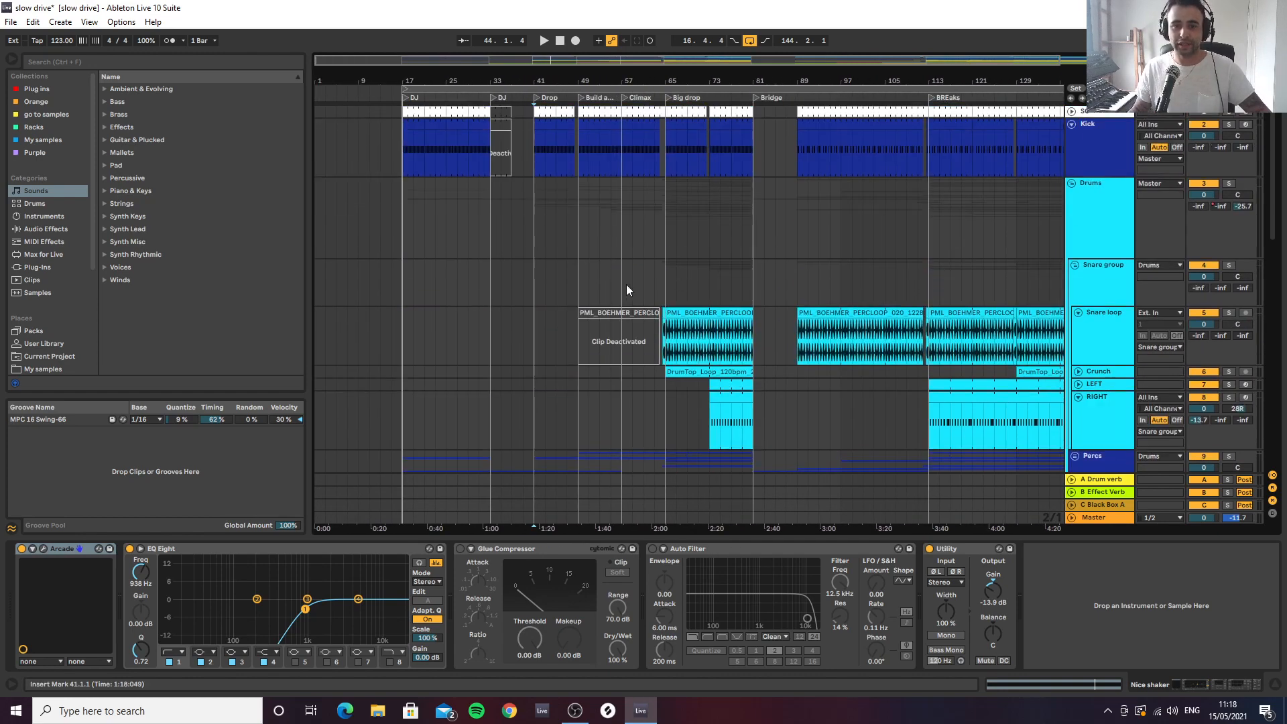
pyautogui.scroll(-10, 601, 258)
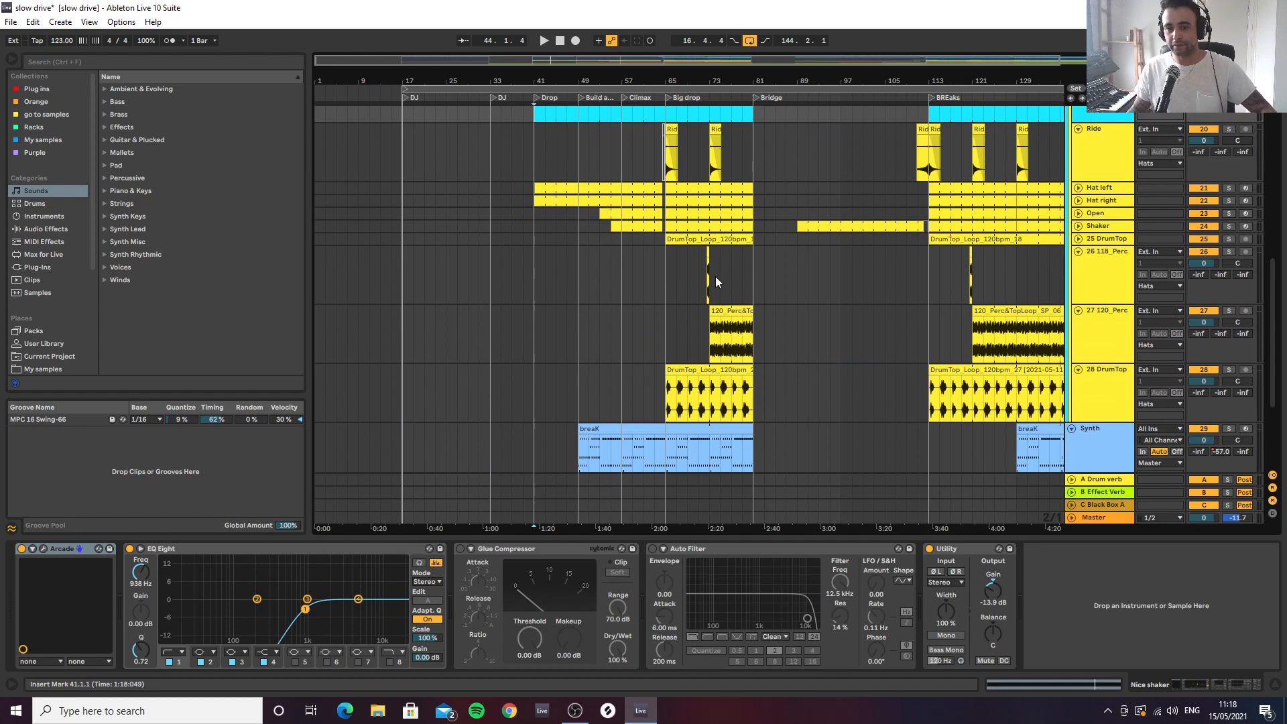
pyautogui.click(611, 261)
pyautogui.press('space')
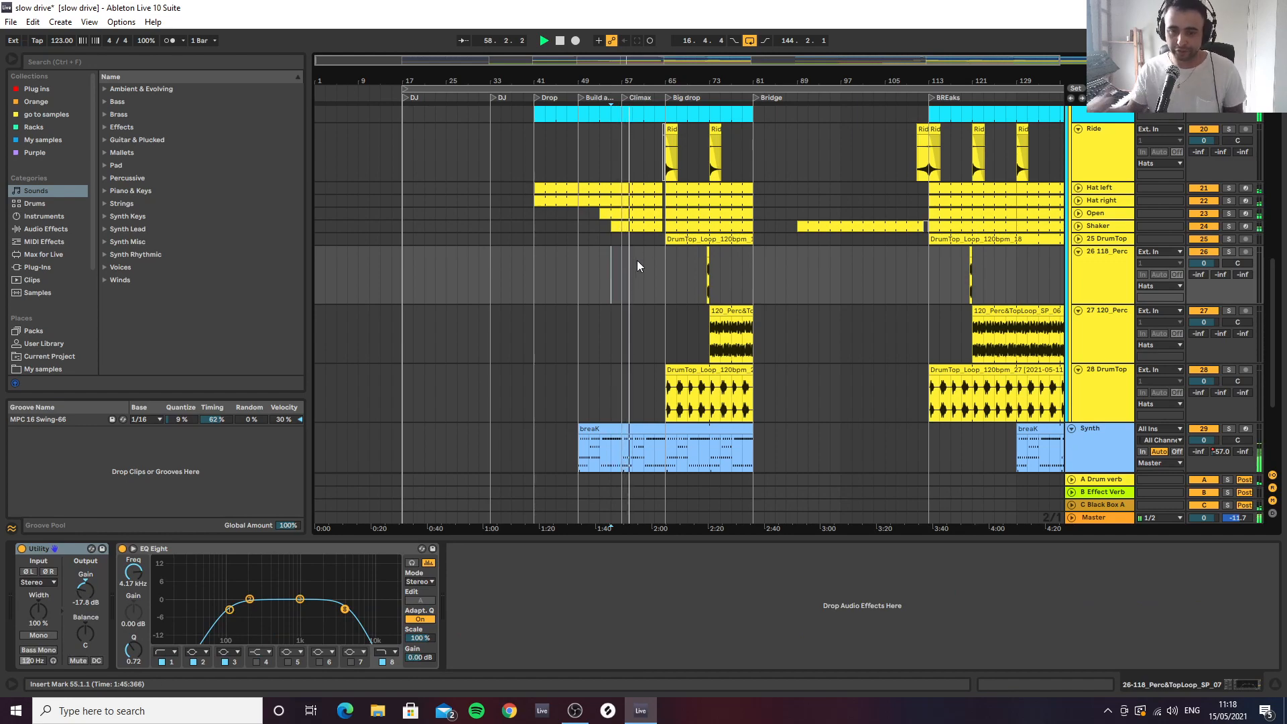
# Expand the Percs group and review its percussion loops and the snare loop clips during playback
pyautogui.scroll(8, 648, 271)
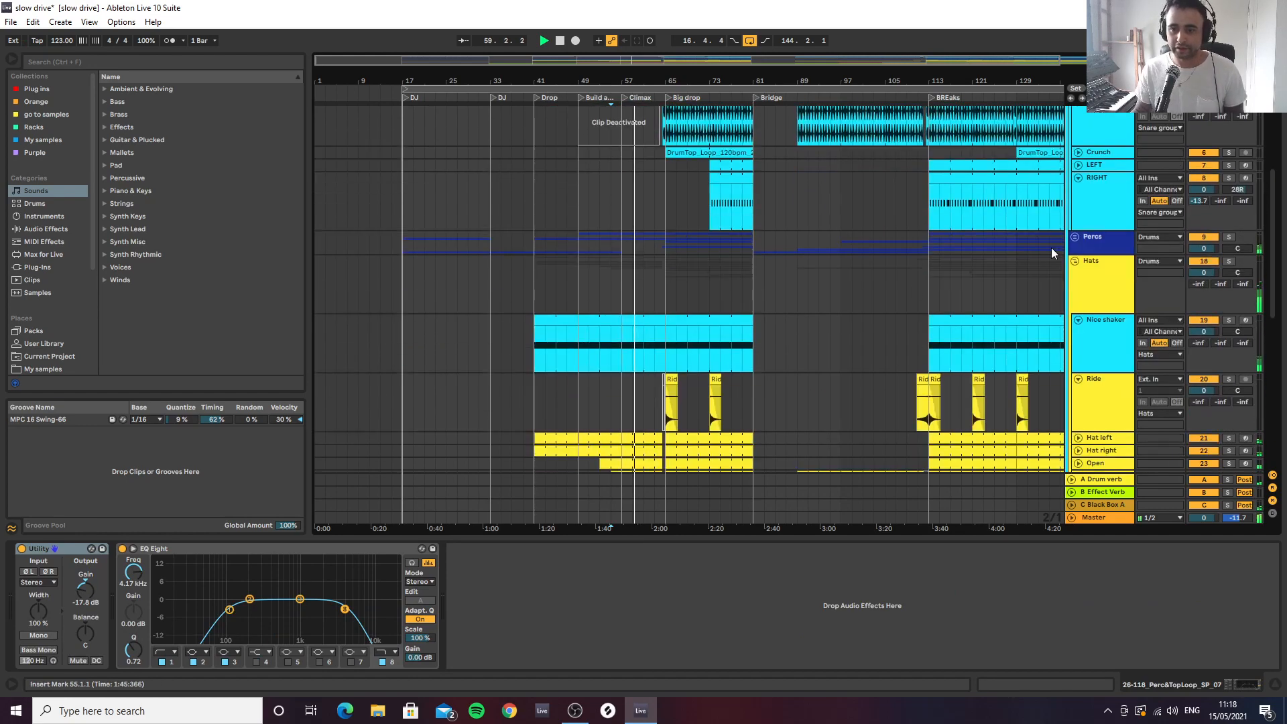
pyautogui.click(1075, 238)
pyautogui.scroll(-6, 652, 330)
pyautogui.scroll(3, 650, 328)
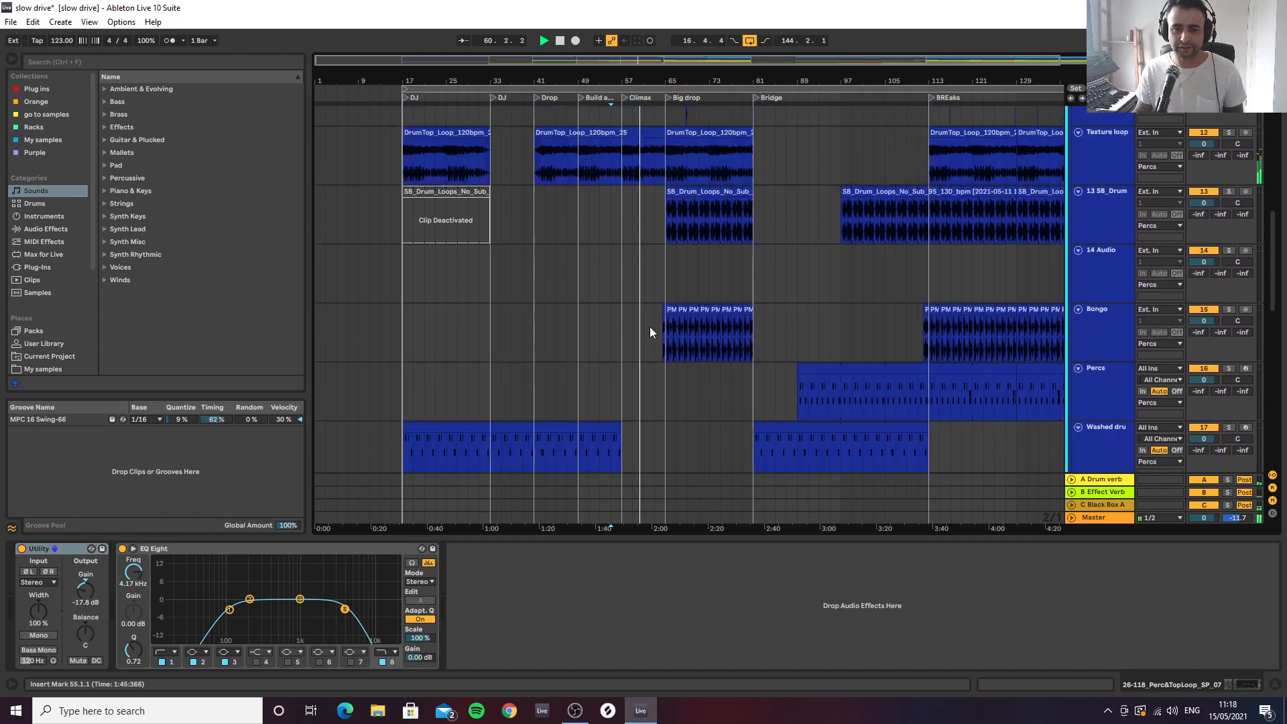
pyautogui.scroll(4, 650, 221)
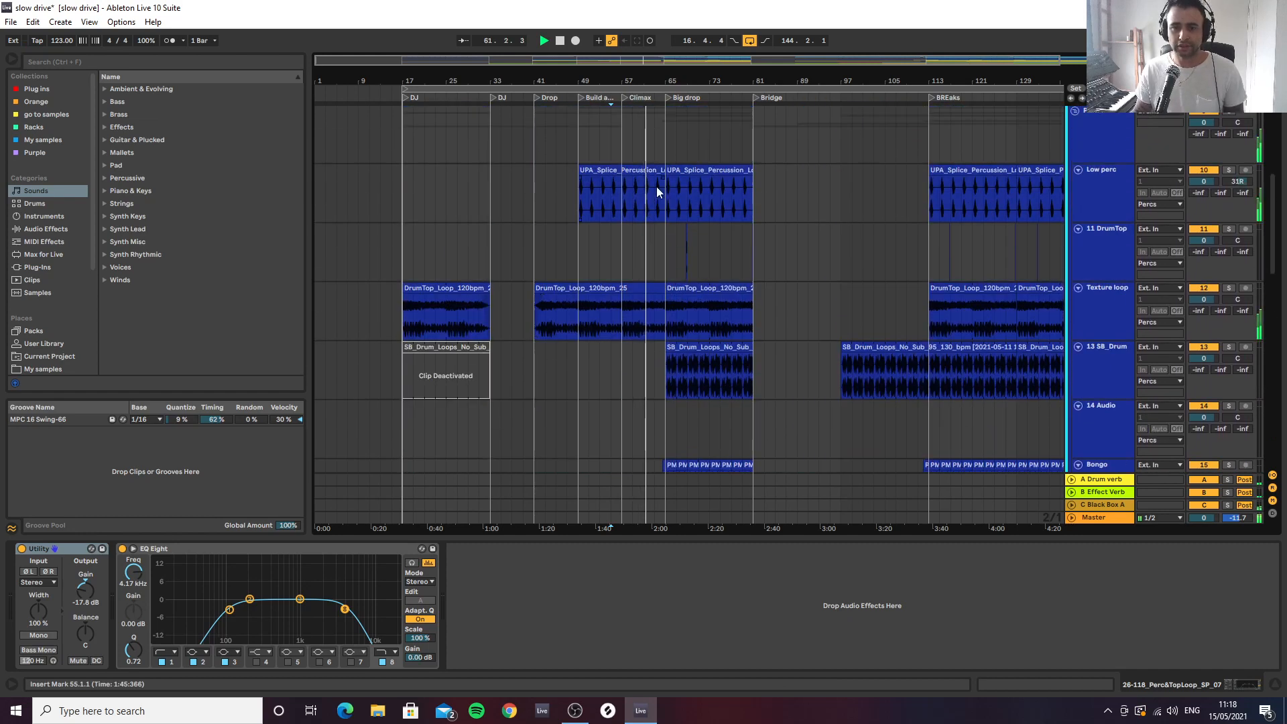
pyautogui.scroll(8, 669, 214)
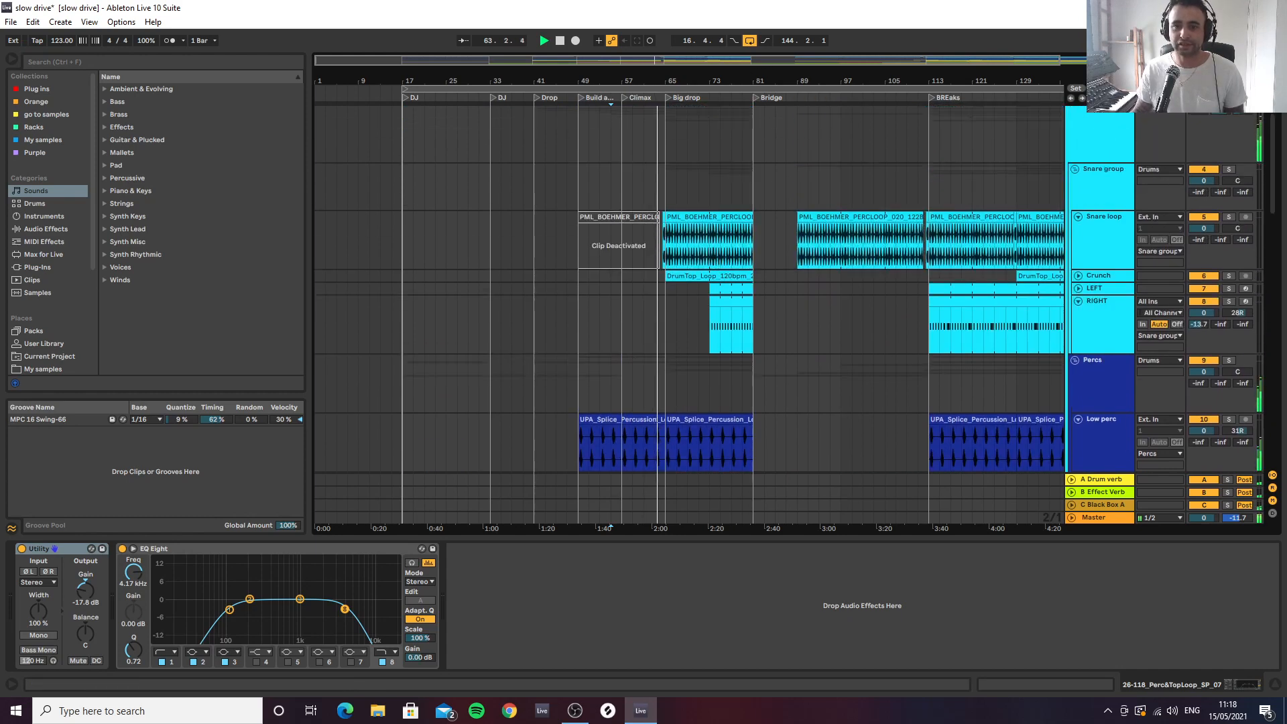
# Stop playback and select the Snare loop clip at the Big drop, examining the short pickup clip before bar 65
pyautogui.moveTo(752, 81); pyautogui.dragTo(744, 116)
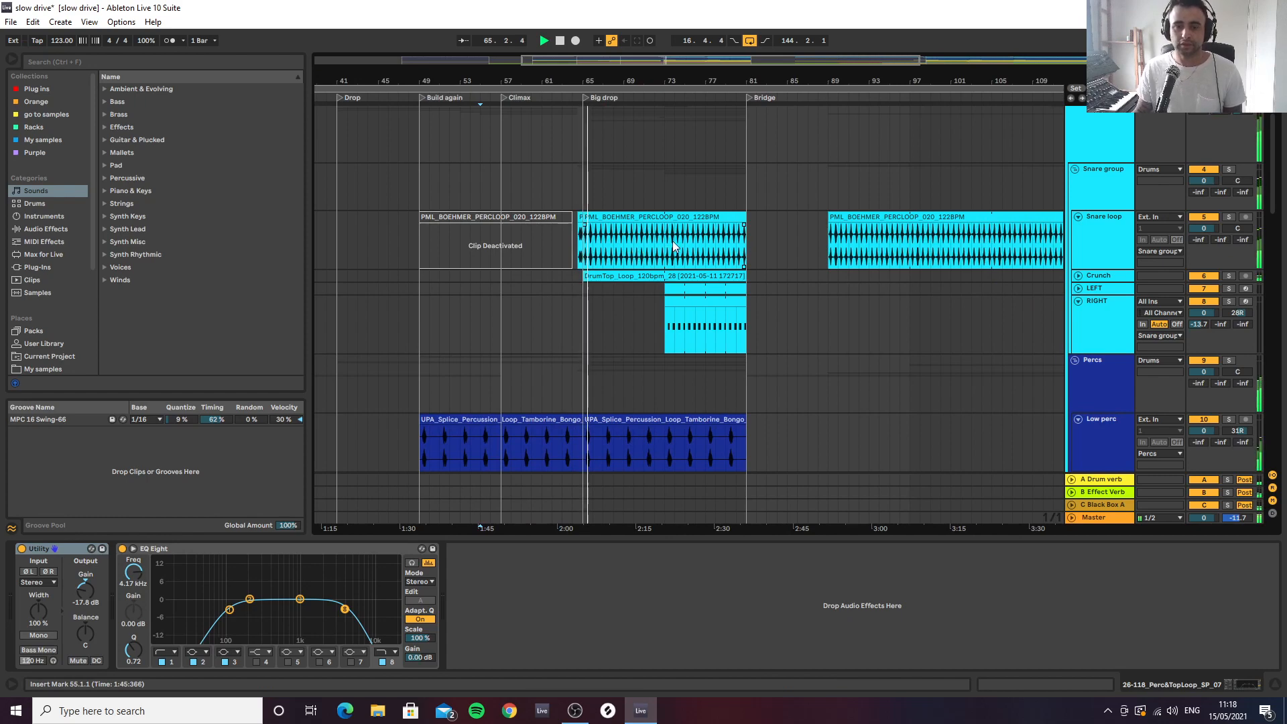
pyautogui.moveTo(842, 82); pyautogui.dragTo(746, 85)
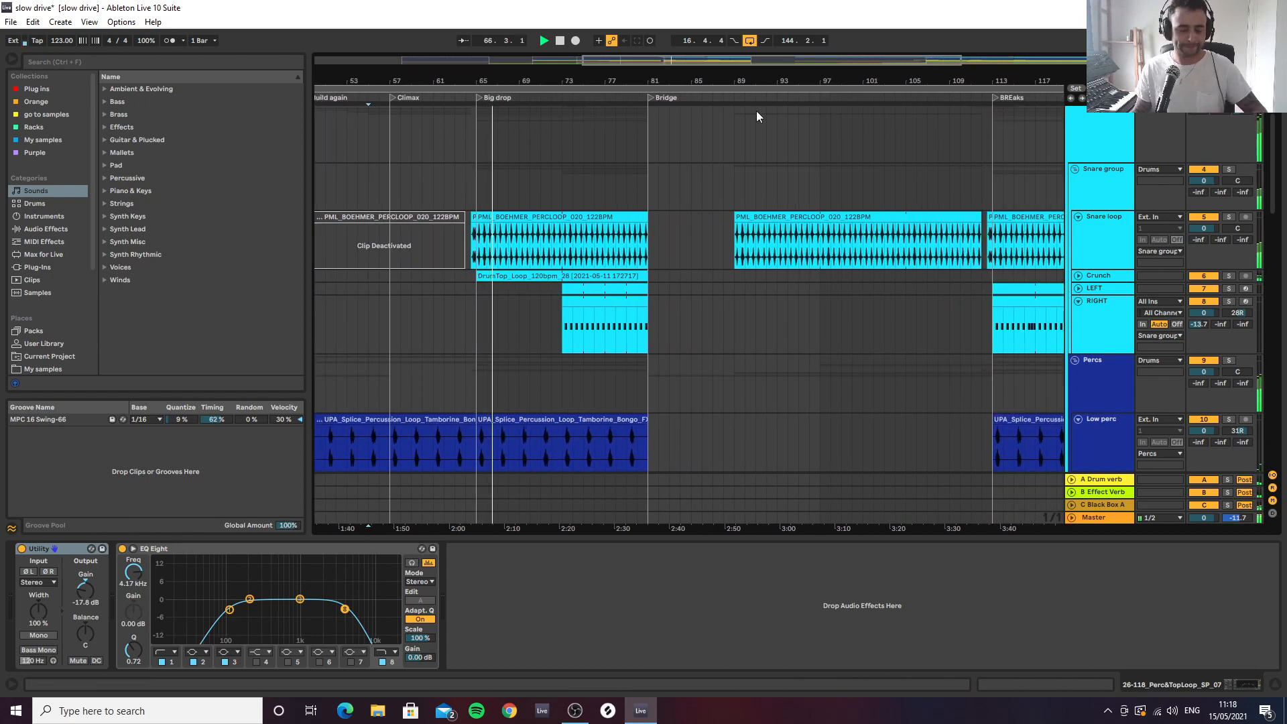
pyautogui.press('space')
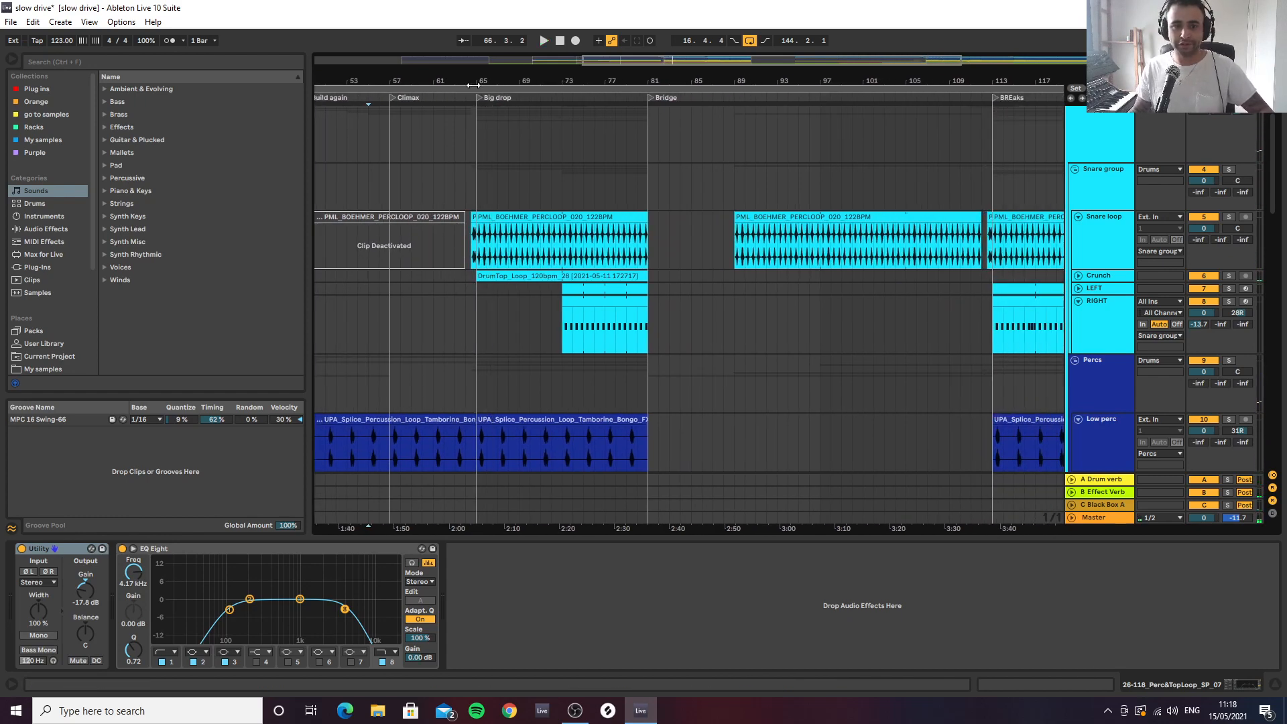
pyautogui.moveTo(473, 85); pyautogui.dragTo(517, 233)
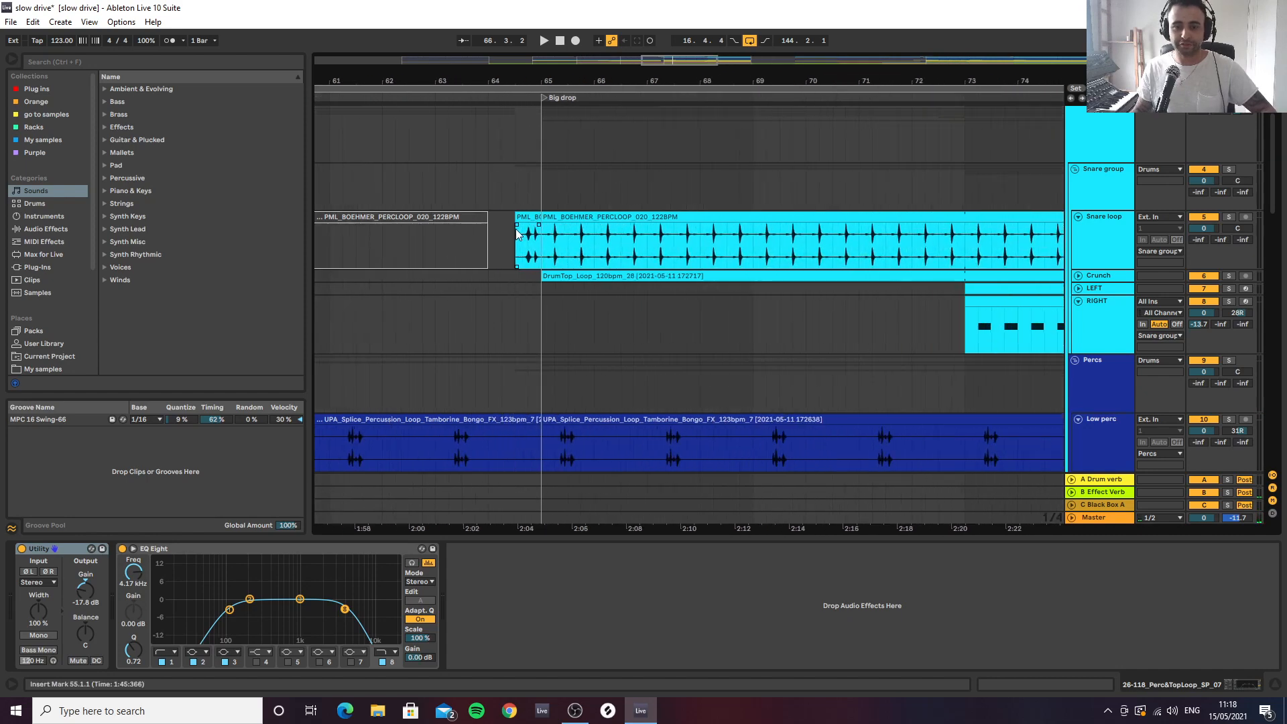
pyautogui.click(562, 234)
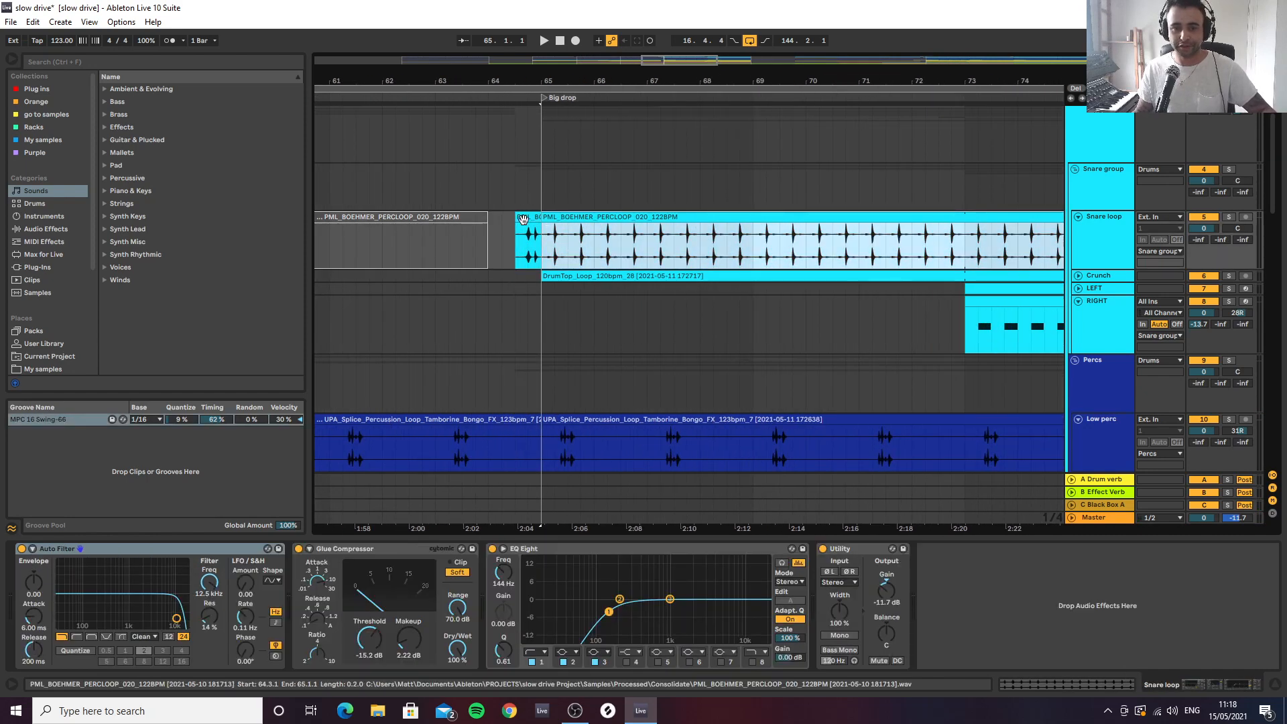
pyautogui.moveTo(527, 79); pyautogui.dragTo(575, 94)
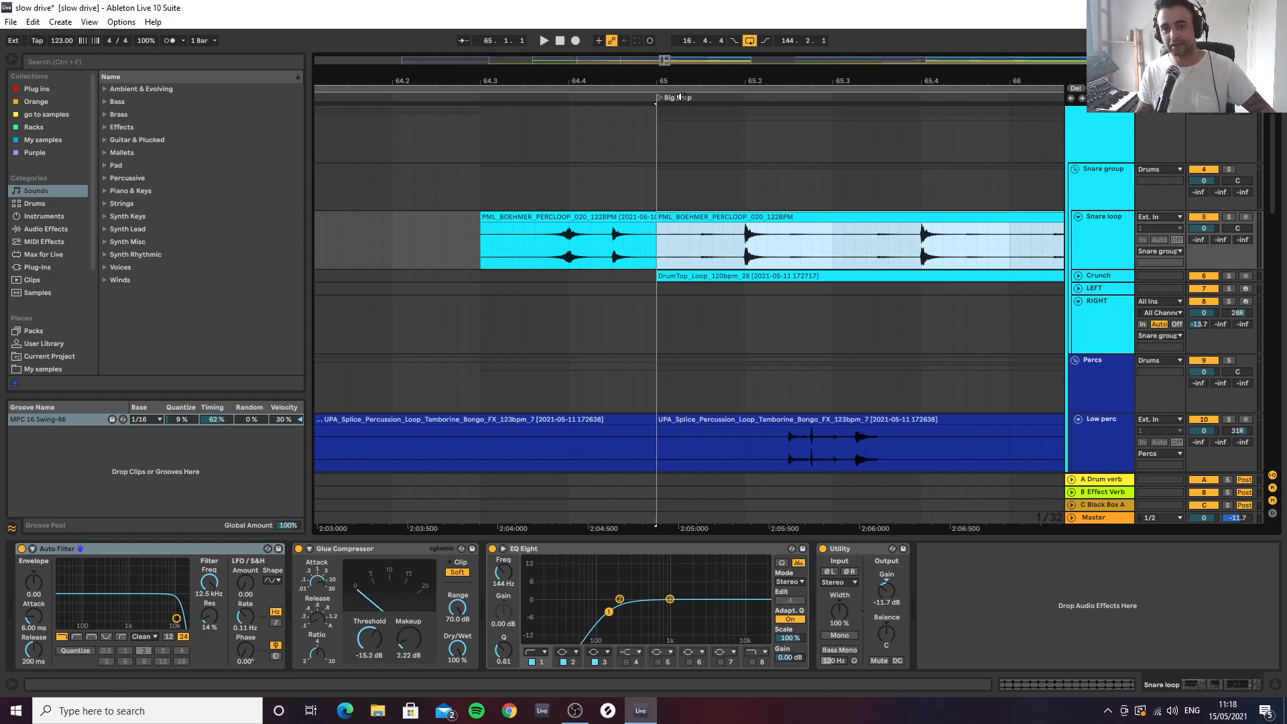
# Survey the percussion clips from the Big drop through the Bridge and BREaks sections
pyautogui.moveTo(694, 78); pyautogui.dragTo(497, 69)
pyautogui.scroll(-8, 688, 293)
pyautogui.scroll(8, 685, 293)
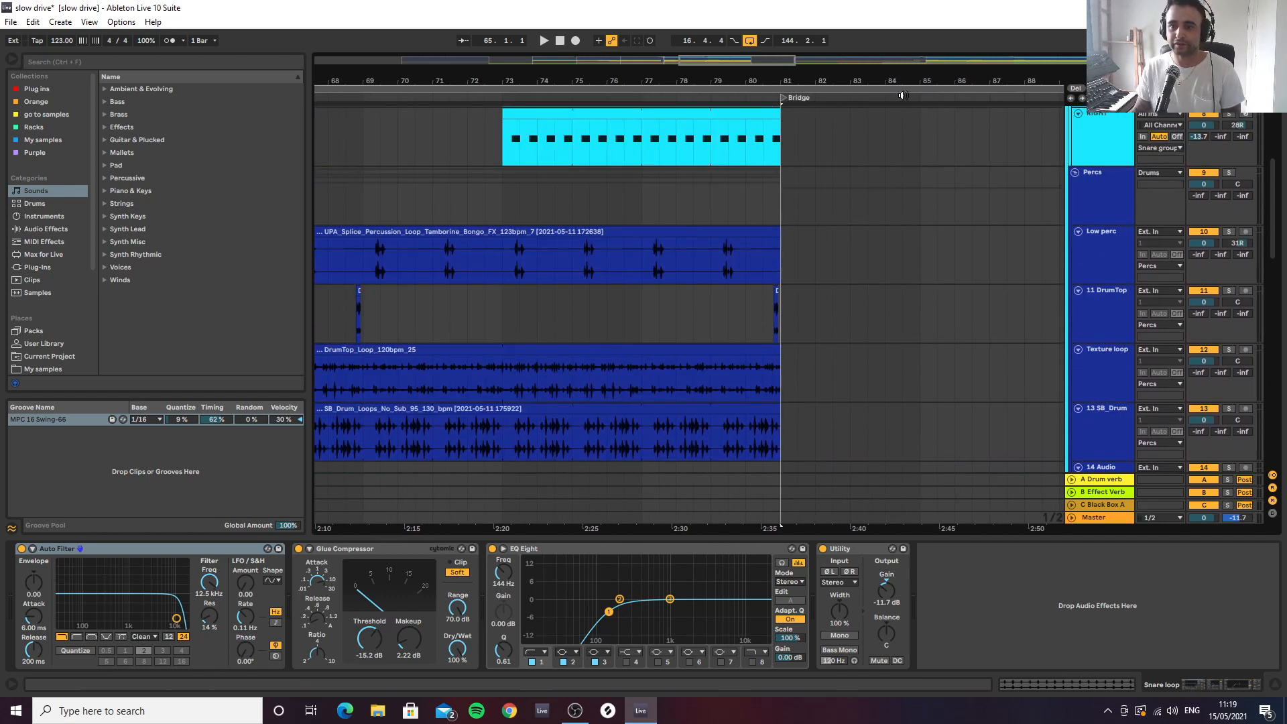
pyautogui.moveTo(924, 84); pyautogui.dragTo(594, 69)
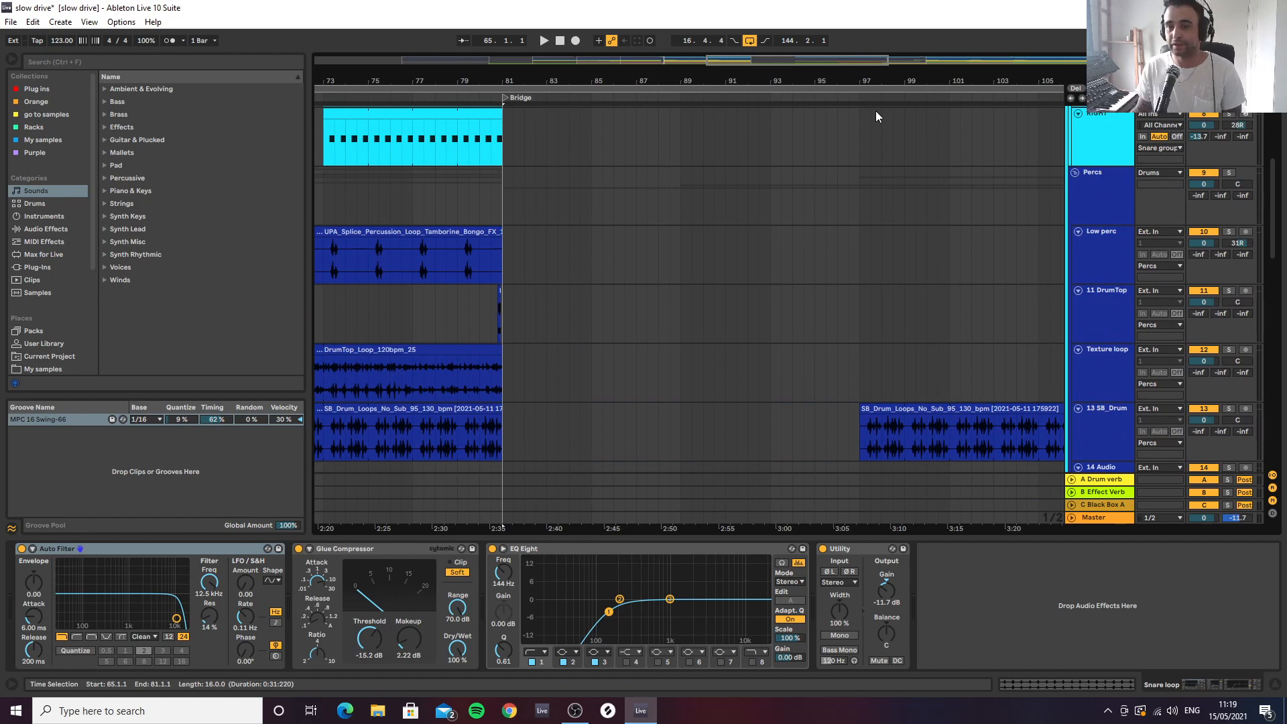
pyautogui.moveTo(925, 82); pyautogui.dragTo(590, 57)
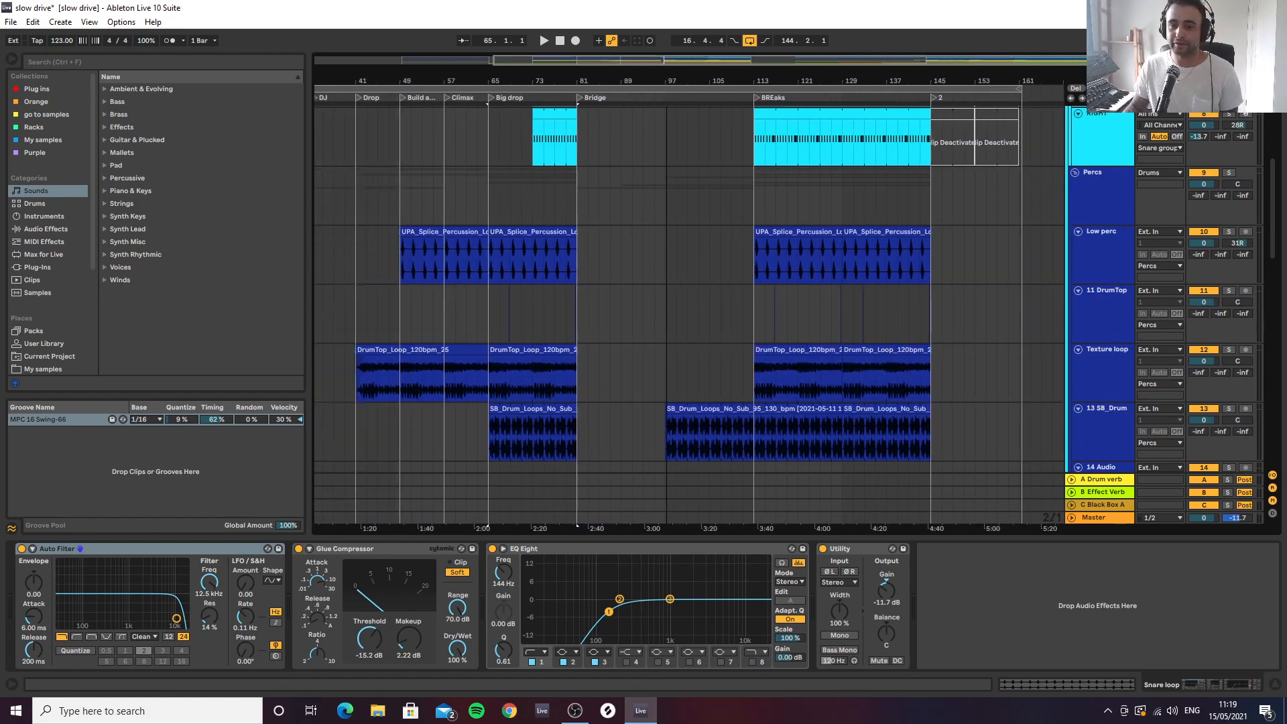
pyautogui.scroll(-3, 995, 235)
pyautogui.scroll(-3, 965, 217)
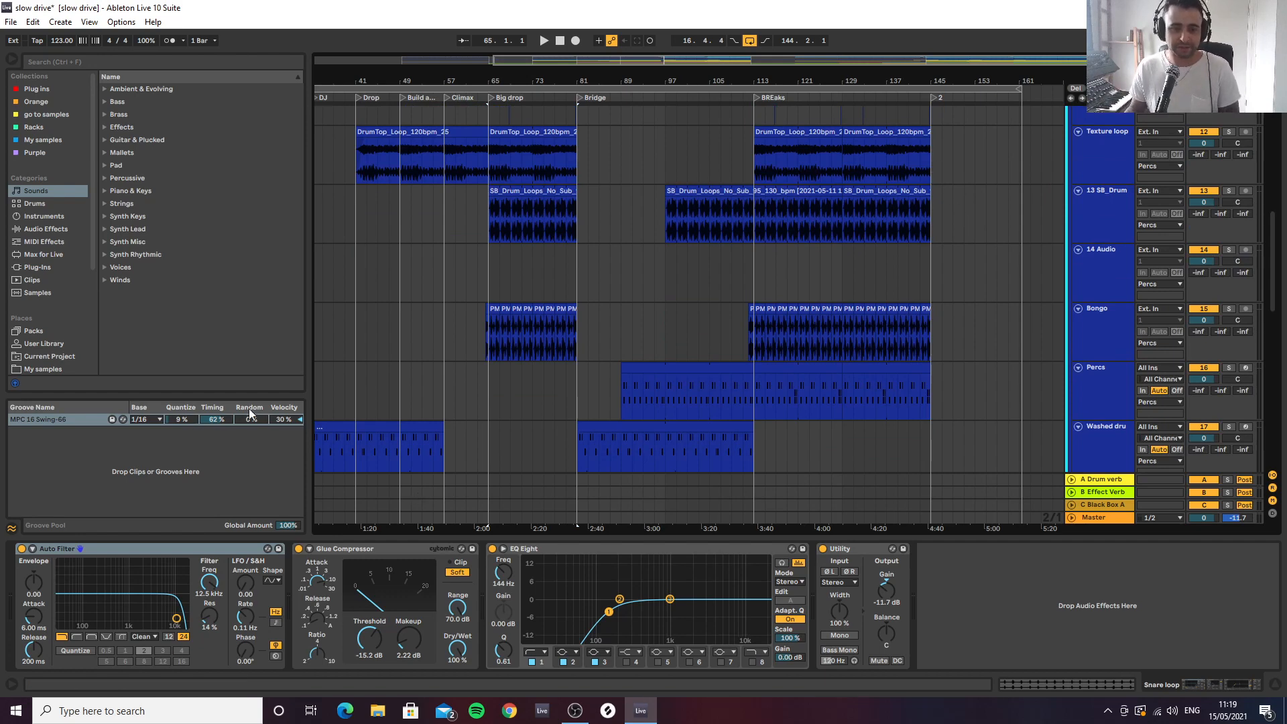
pyautogui.moveTo(937, 81); pyautogui.dragTo(909, 89)
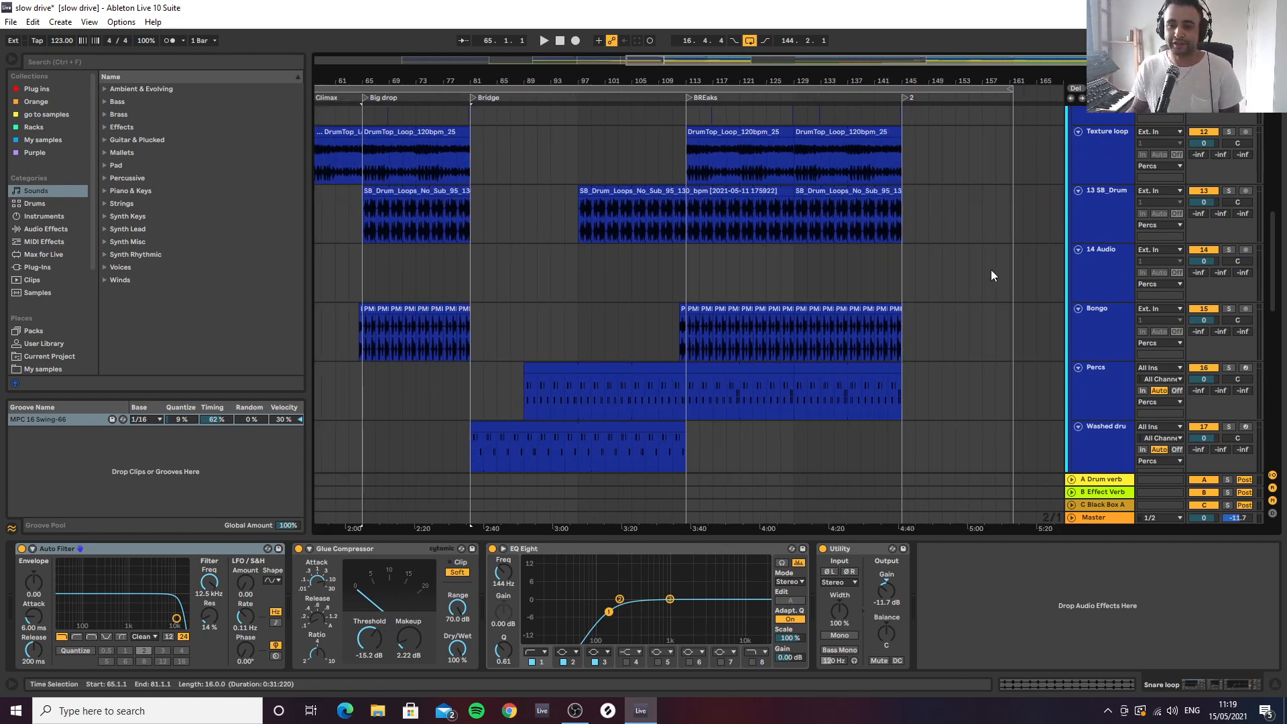
# Review the hat clips around the BREaks section and show the device chains of the Hat left and Hat right tracks
pyautogui.scroll(-10, 991, 274)
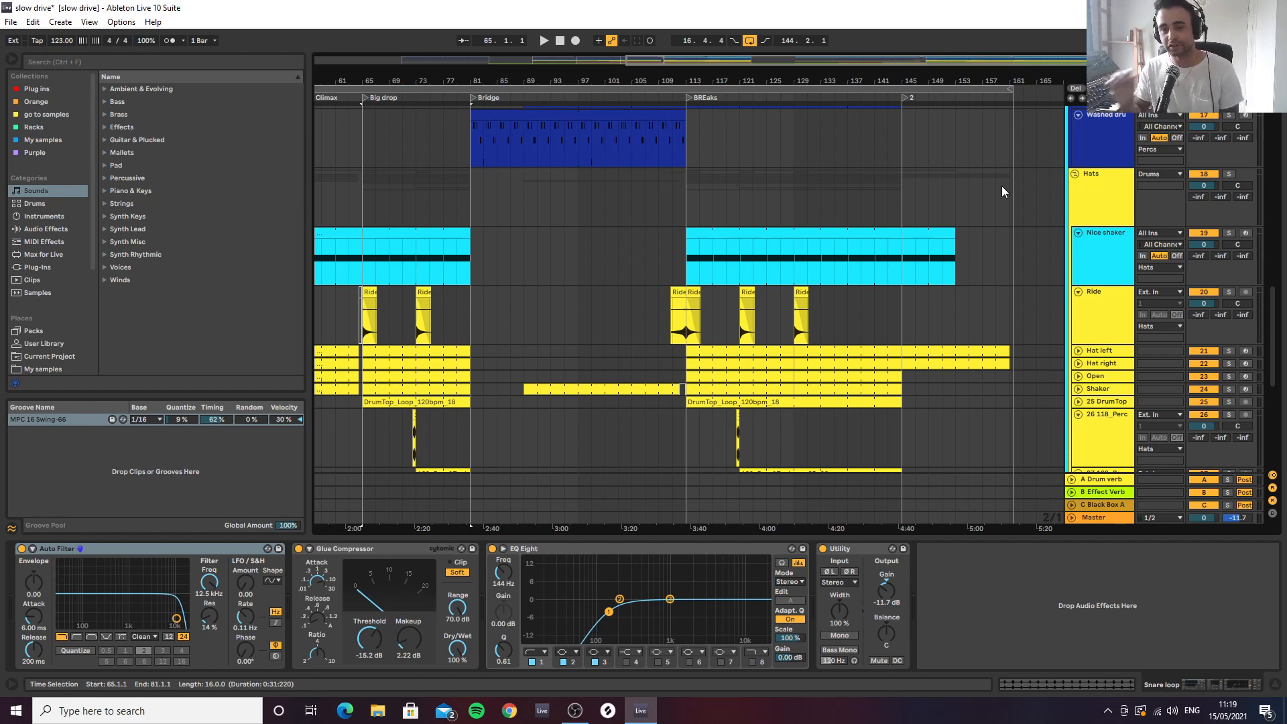
pyautogui.moveTo(955, 79); pyautogui.dragTo(875, 73)
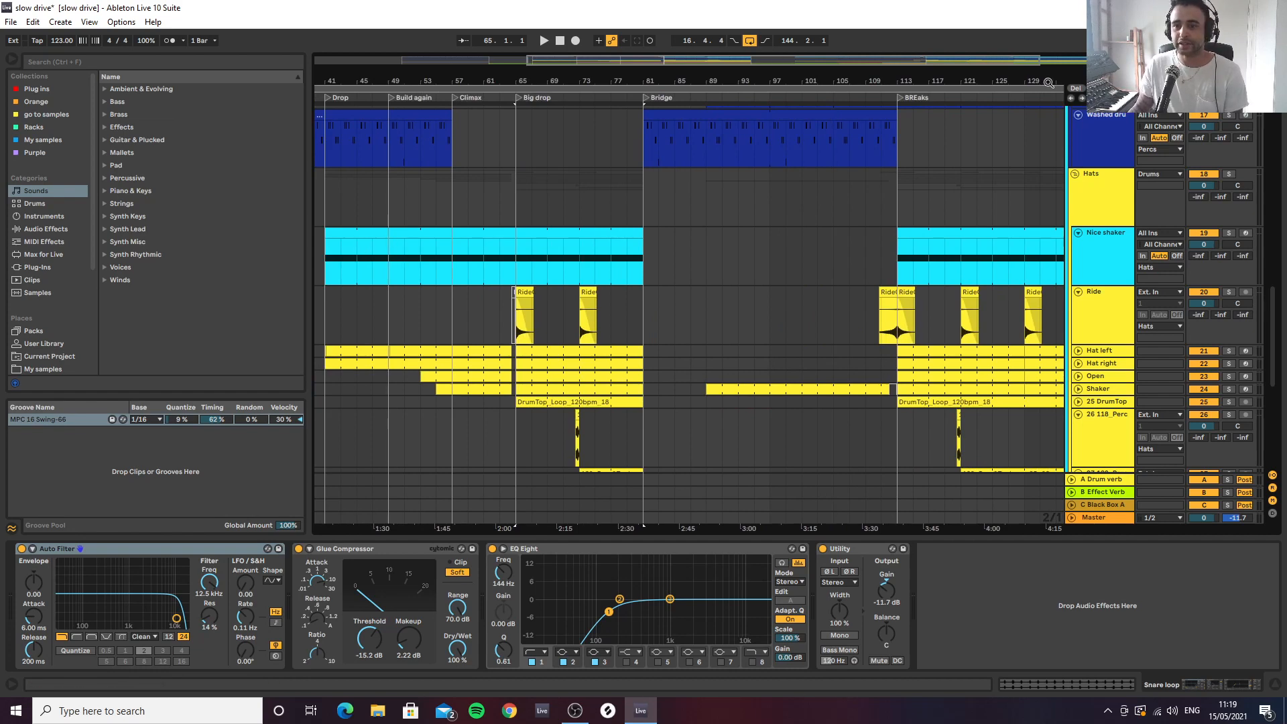
pyautogui.moveTo(1046, 81); pyautogui.dragTo(800, 81)
pyautogui.scroll(-5, 800, 208)
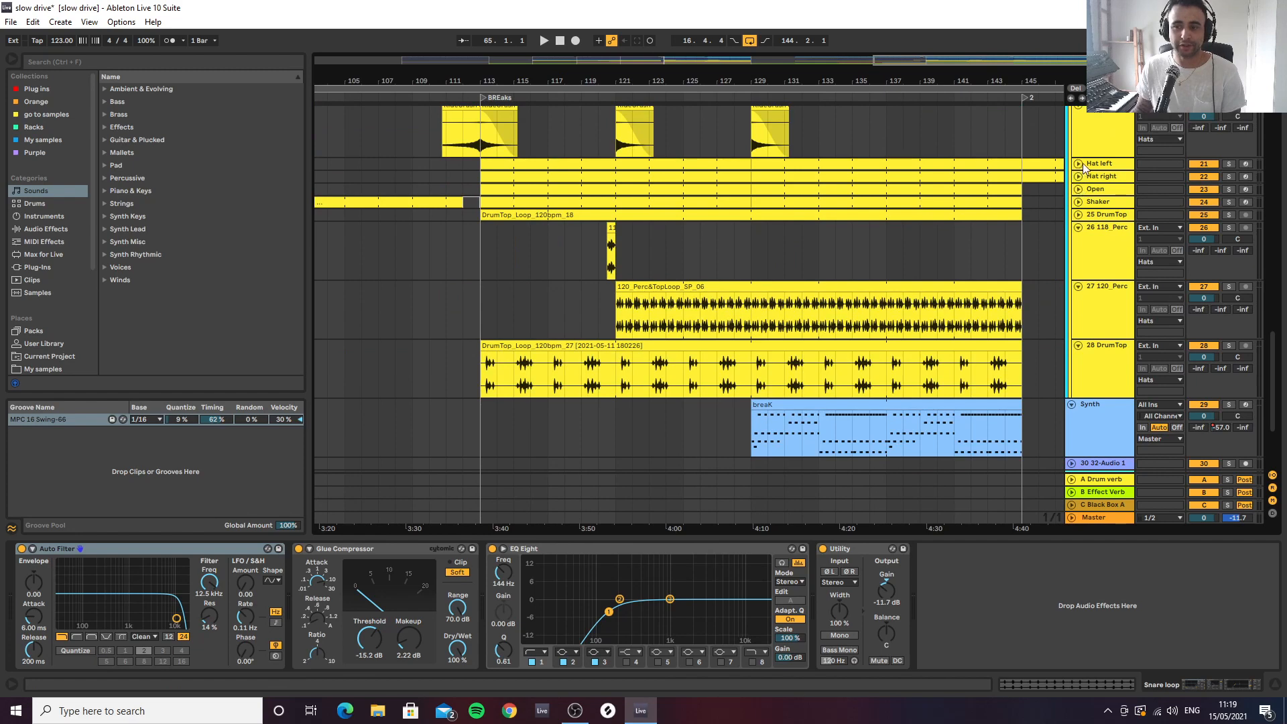
pyautogui.click(1099, 164)
pyautogui.click(1099, 177)
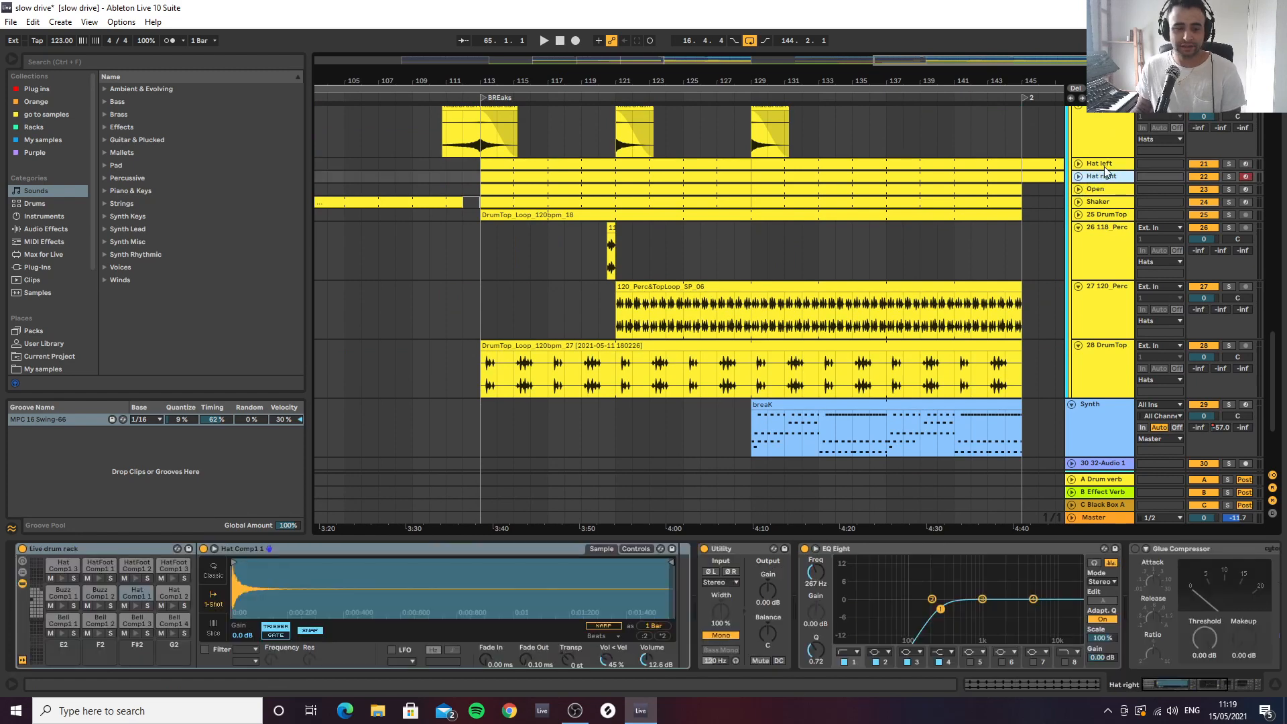
pyautogui.click(1106, 164)
pyautogui.click(1095, 178)
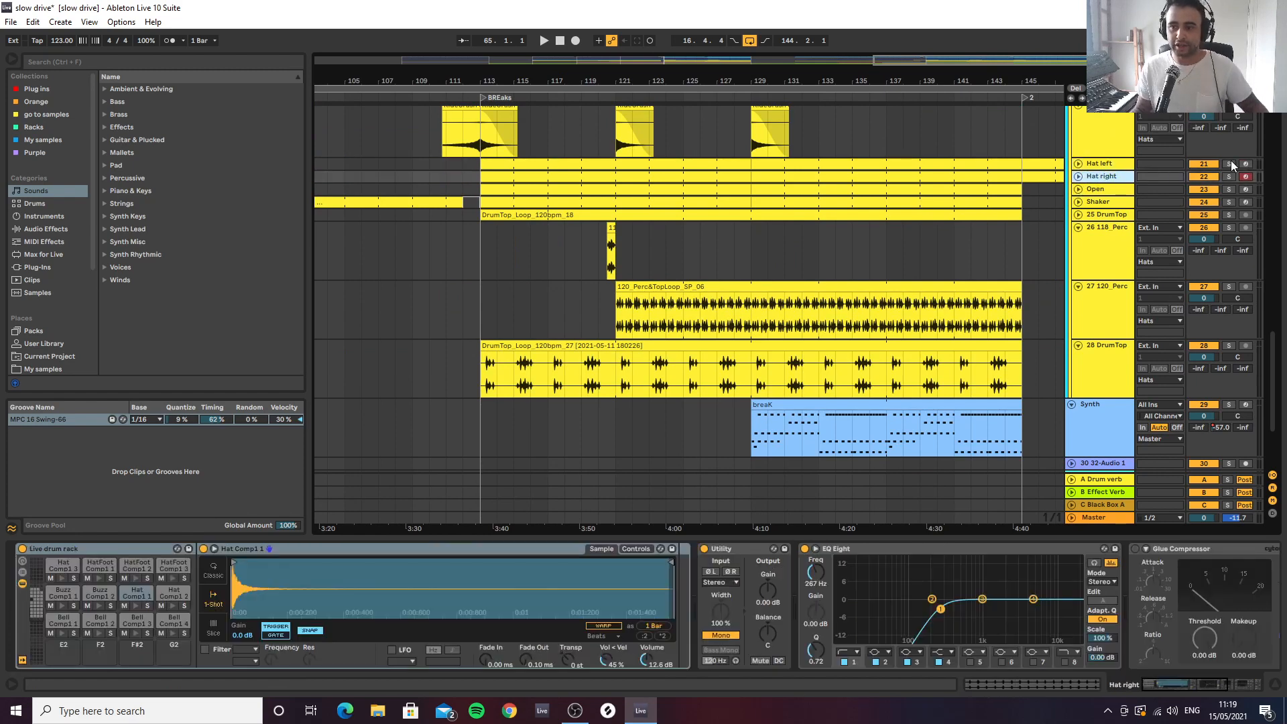
# Play the Hats group in solo from the BREaks marker at bar 113
pyautogui.scroll(3, 1149, 188)
pyautogui.scroll(3, 1201, 123)
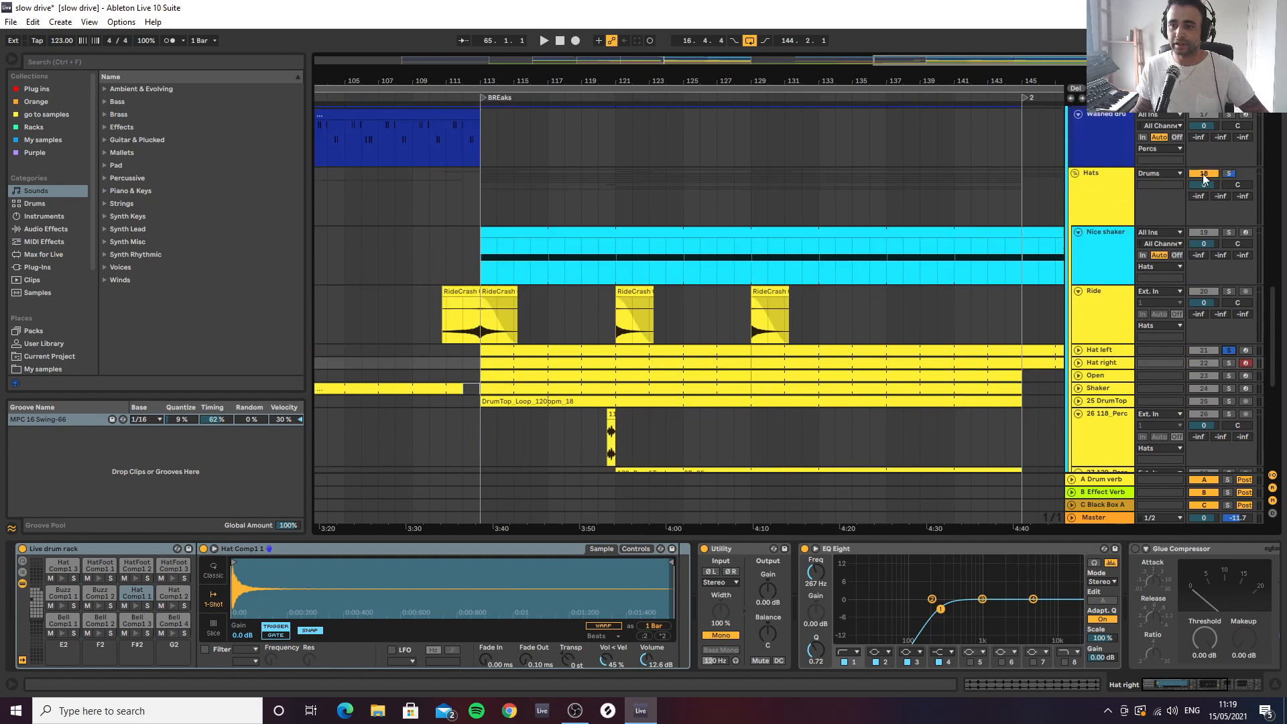
pyautogui.click(485, 264)
pyautogui.press('space')
pyautogui.scroll(-3, 1130, 277)
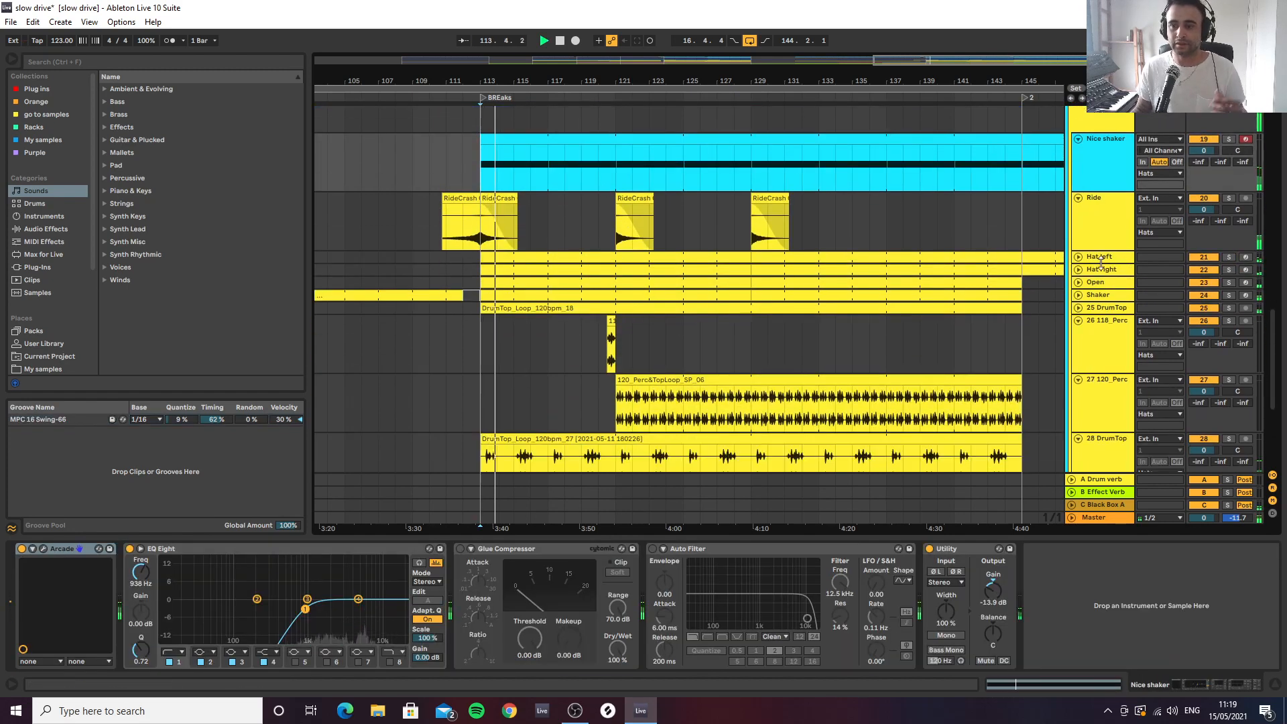
# Audition the 28 DrumTop track in solo from bar 113, then unsolo it and show its device chain
pyautogui.scroll(-3, 786, 271)
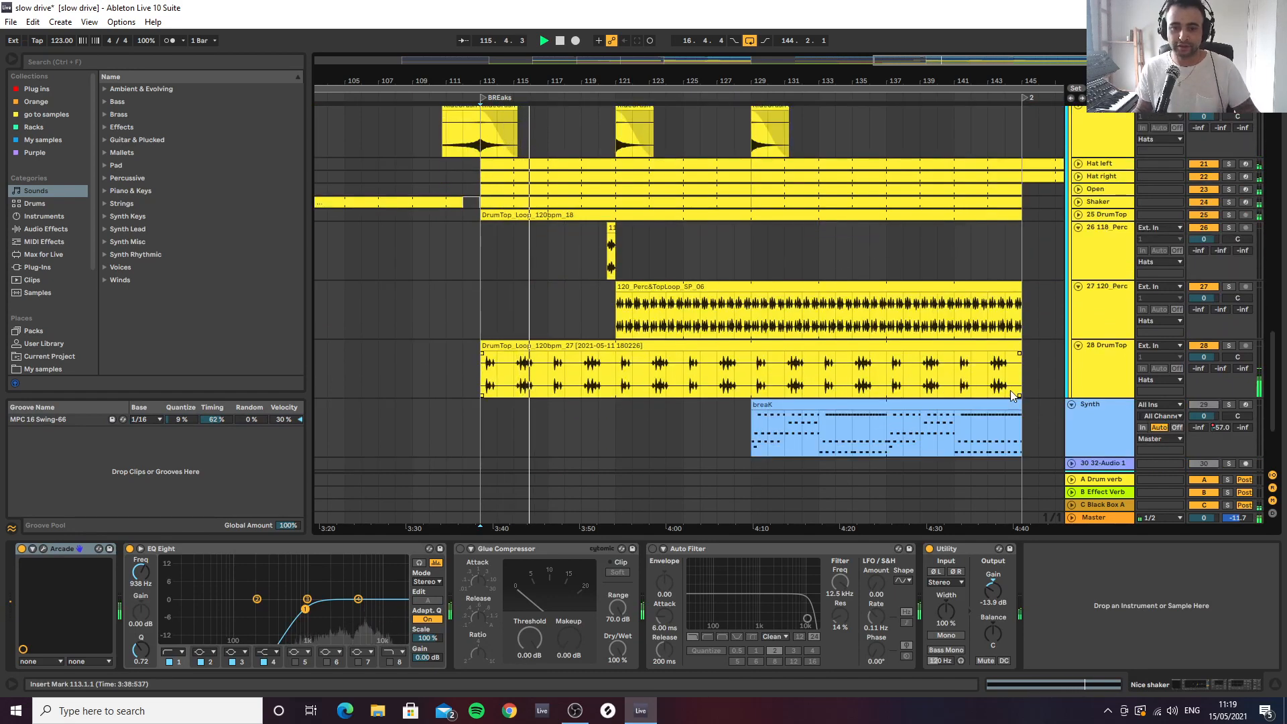
pyautogui.click(1229, 346)
pyautogui.press('space')
pyautogui.press('space')
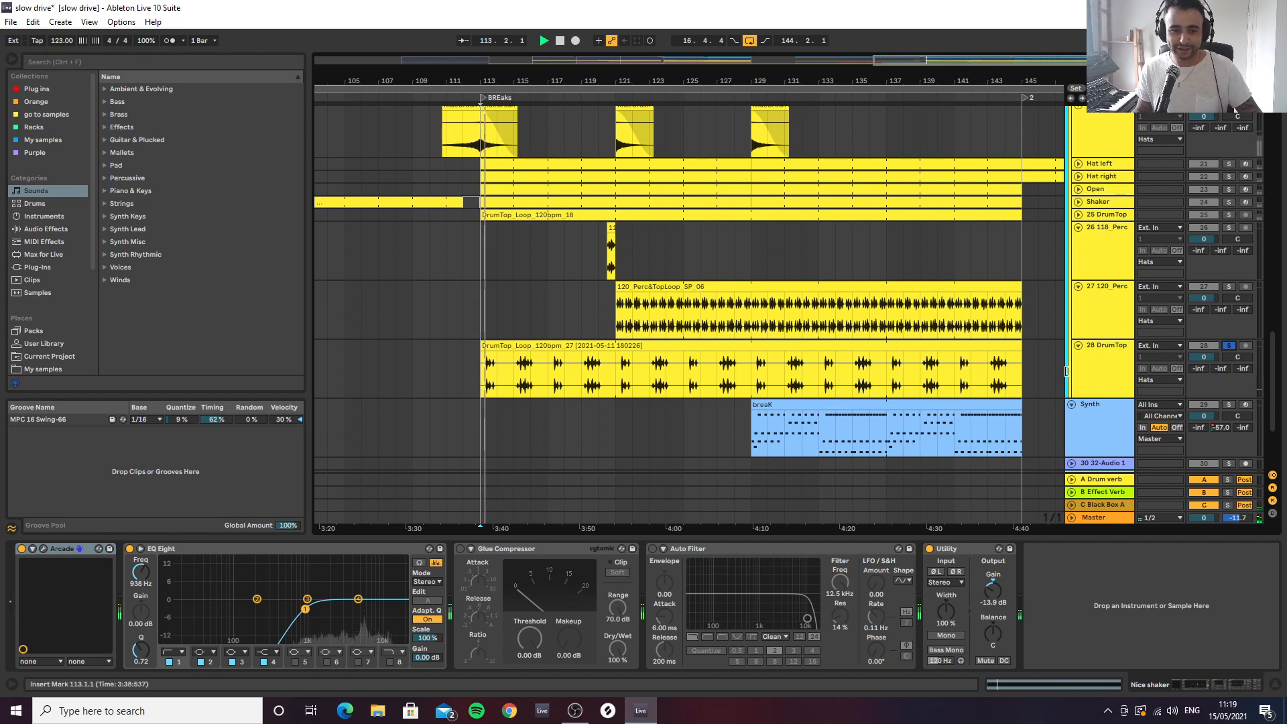
pyautogui.click(1228, 346)
pyautogui.click(1109, 366)
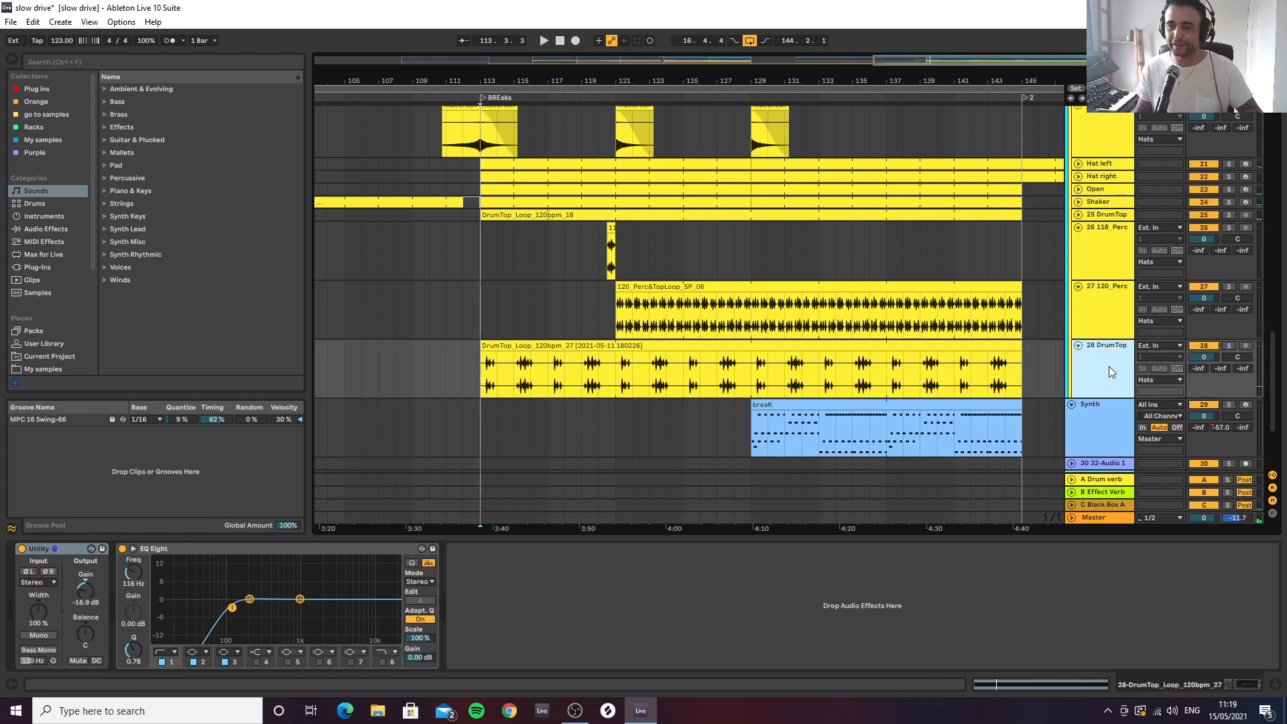
# Move the 28 DrumTop track out of the Hats group into the Percs group, just above the Washed drum track
pyautogui.scroll(1, 1099, 120)
pyautogui.scroll(5, 1097, 115)
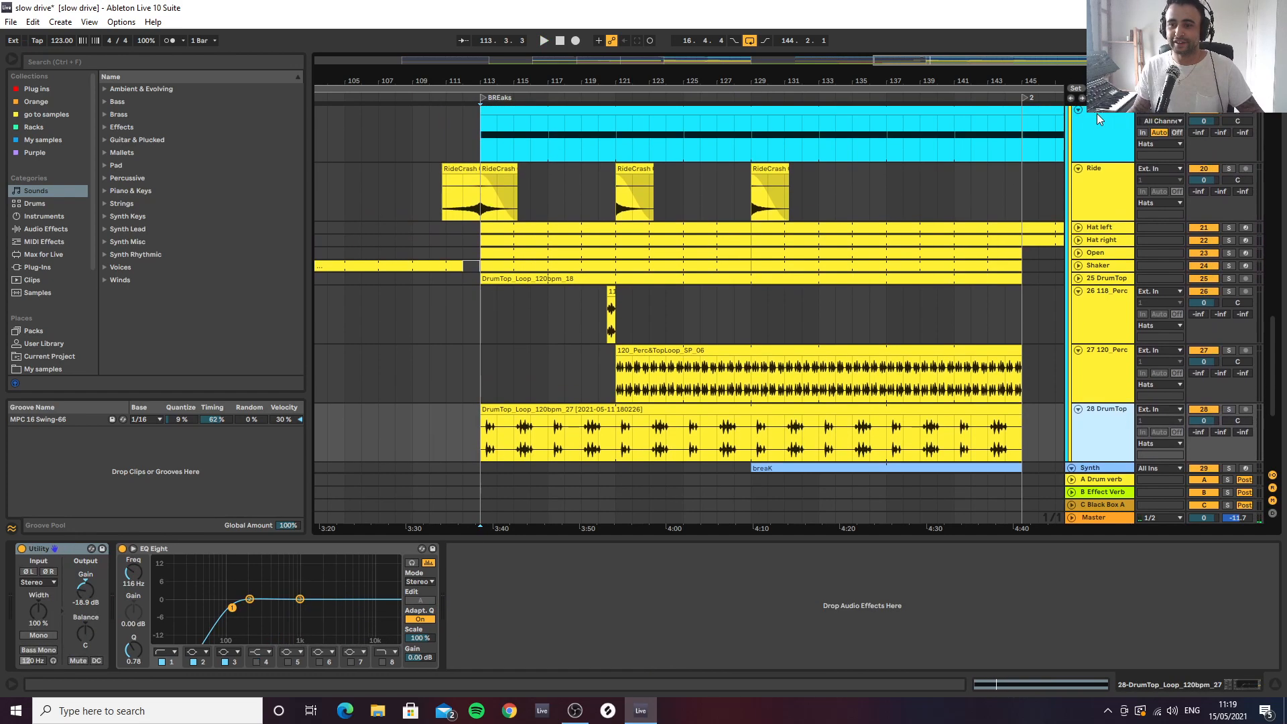
pyautogui.scroll(1, 1097, 120)
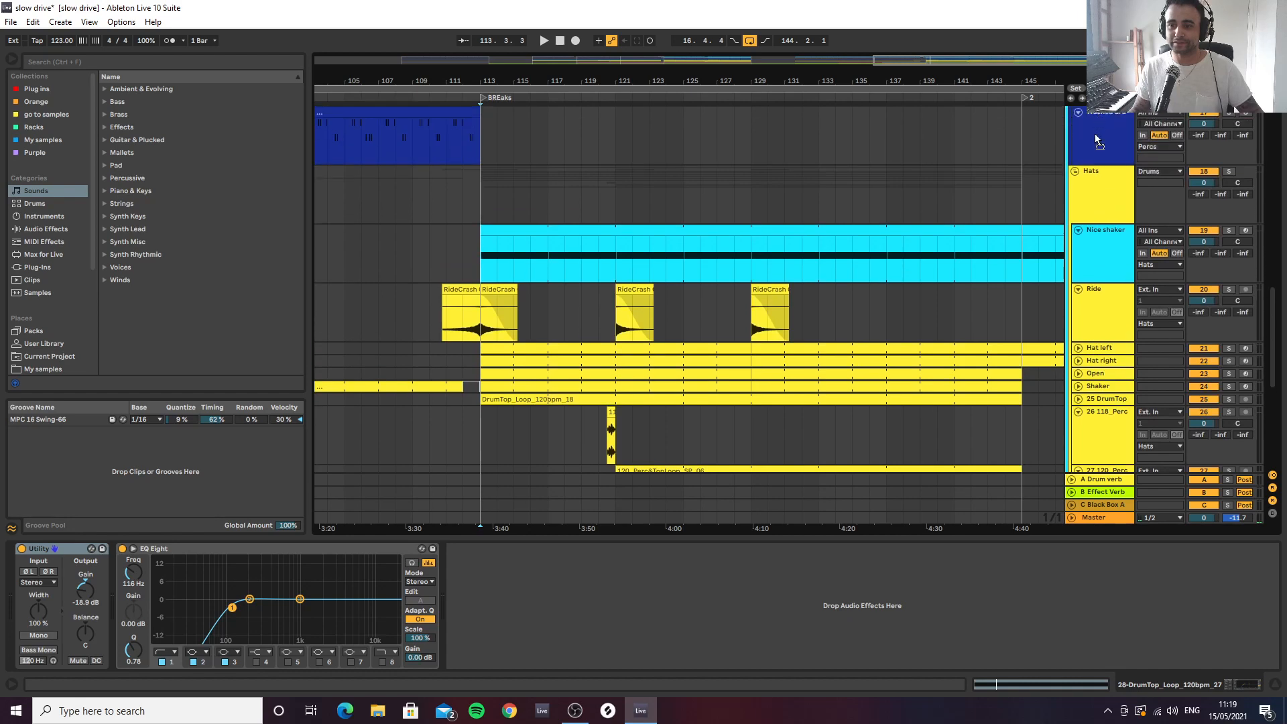
pyautogui.scroll(2, 1092, 144)
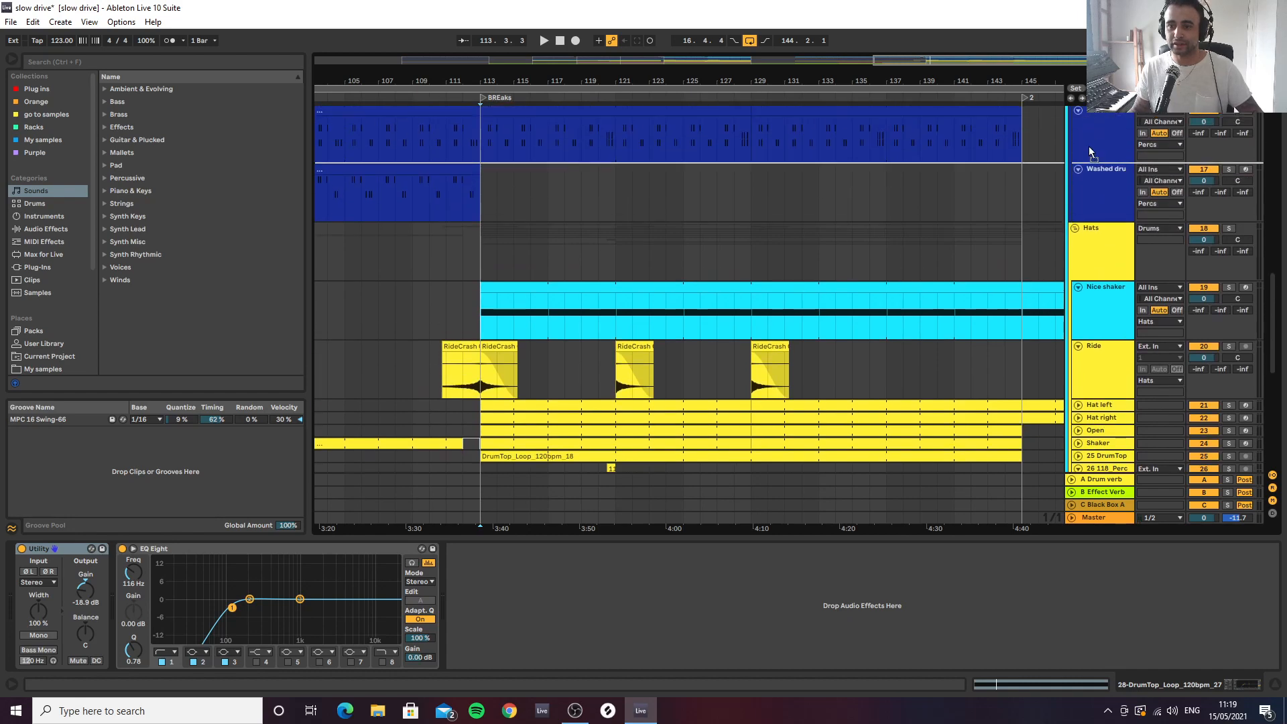
pyautogui.moveTo(1087, 155); pyautogui.dragTo(1087, 155)
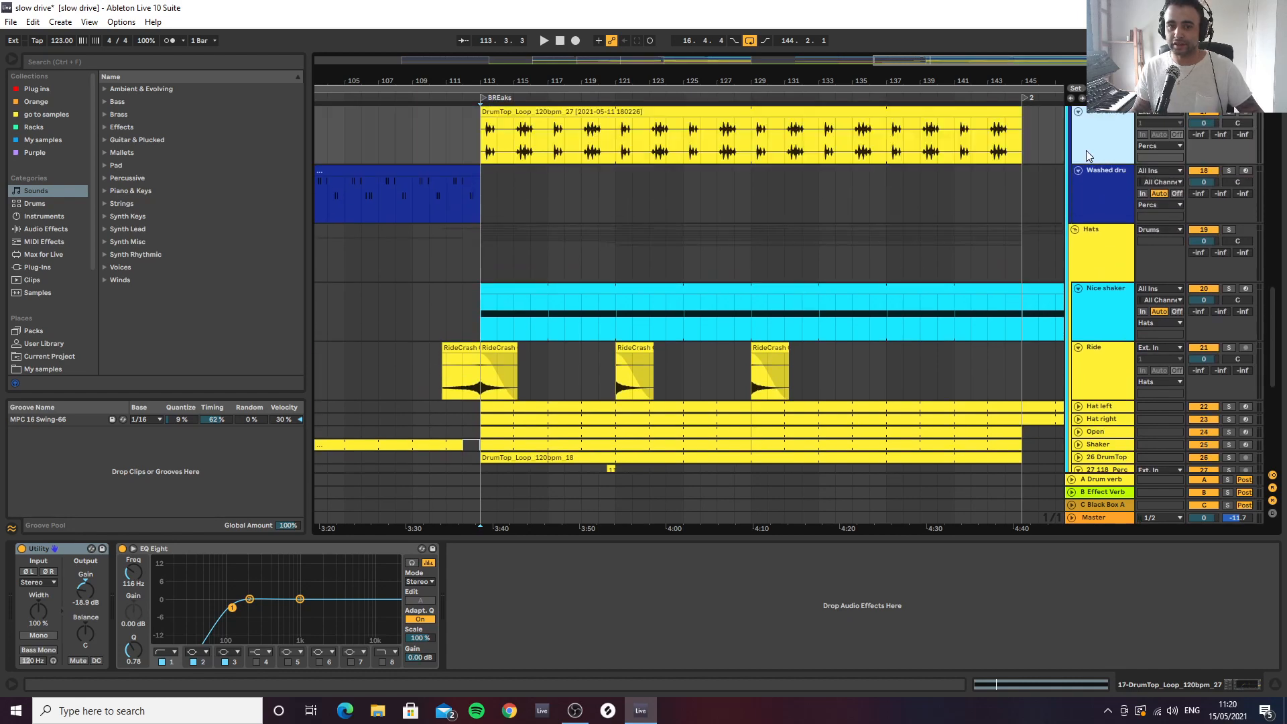
# Show the device chains of the Hat right and Open tracks in the Hats group
pyautogui.scroll(2, 1099, 131)
pyautogui.scroll(-5, 1087, 309)
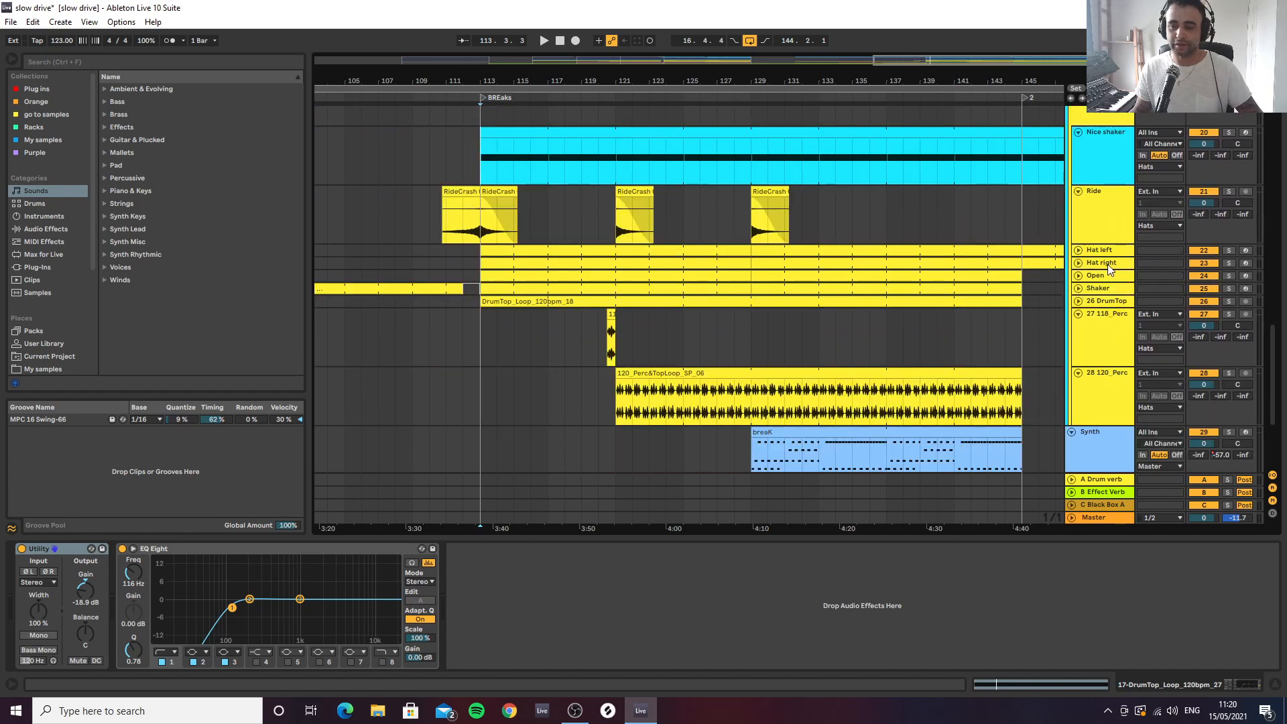
pyautogui.scroll(-2, 1098, 298)
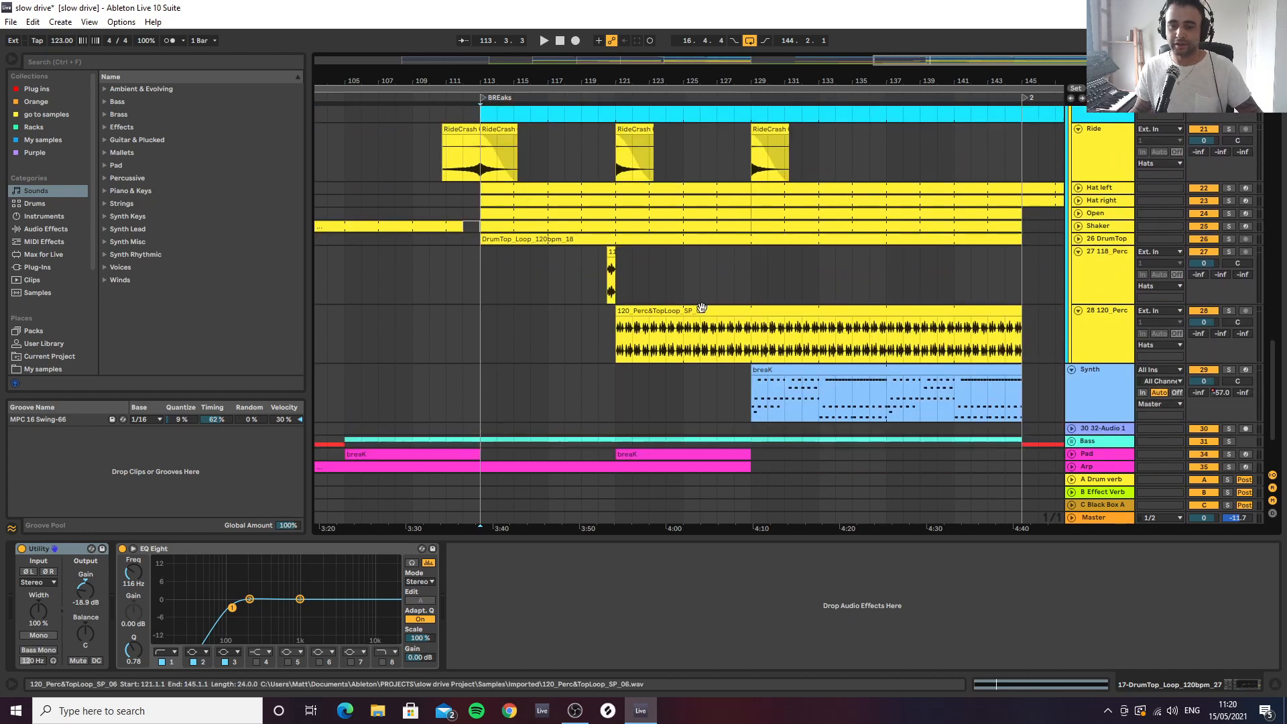
pyautogui.click(1106, 200)
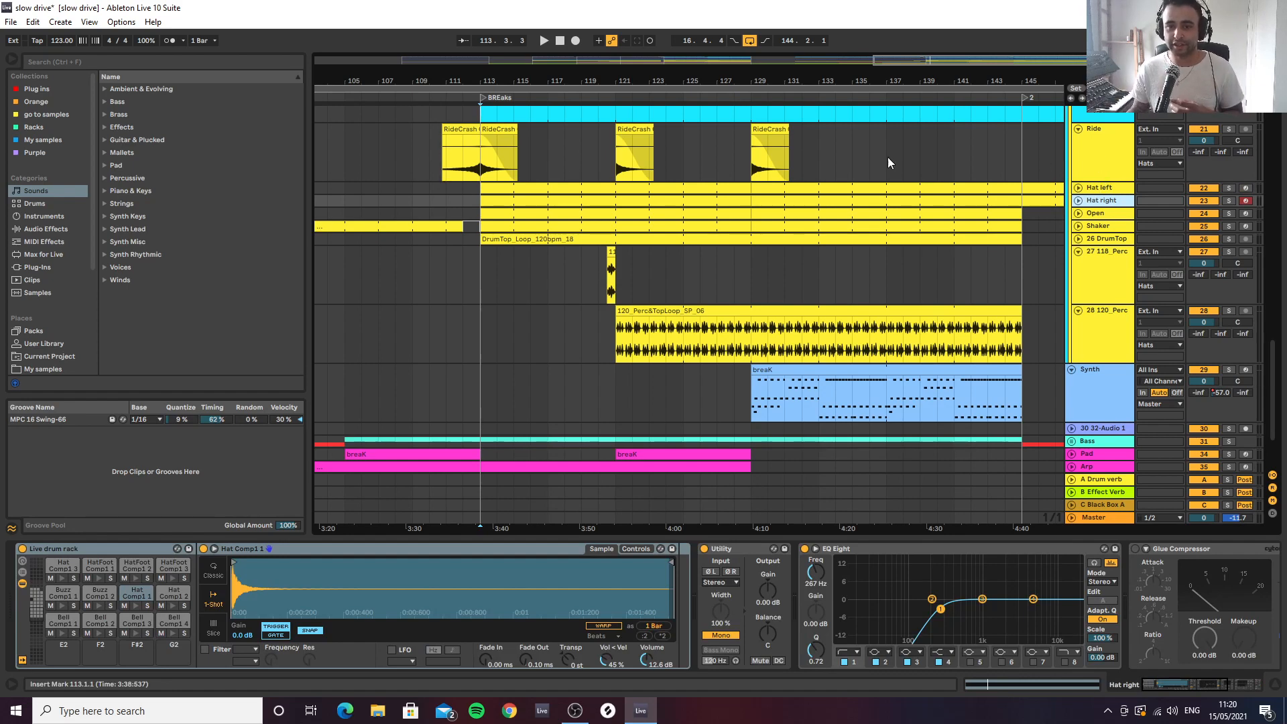
pyautogui.click(1094, 213)
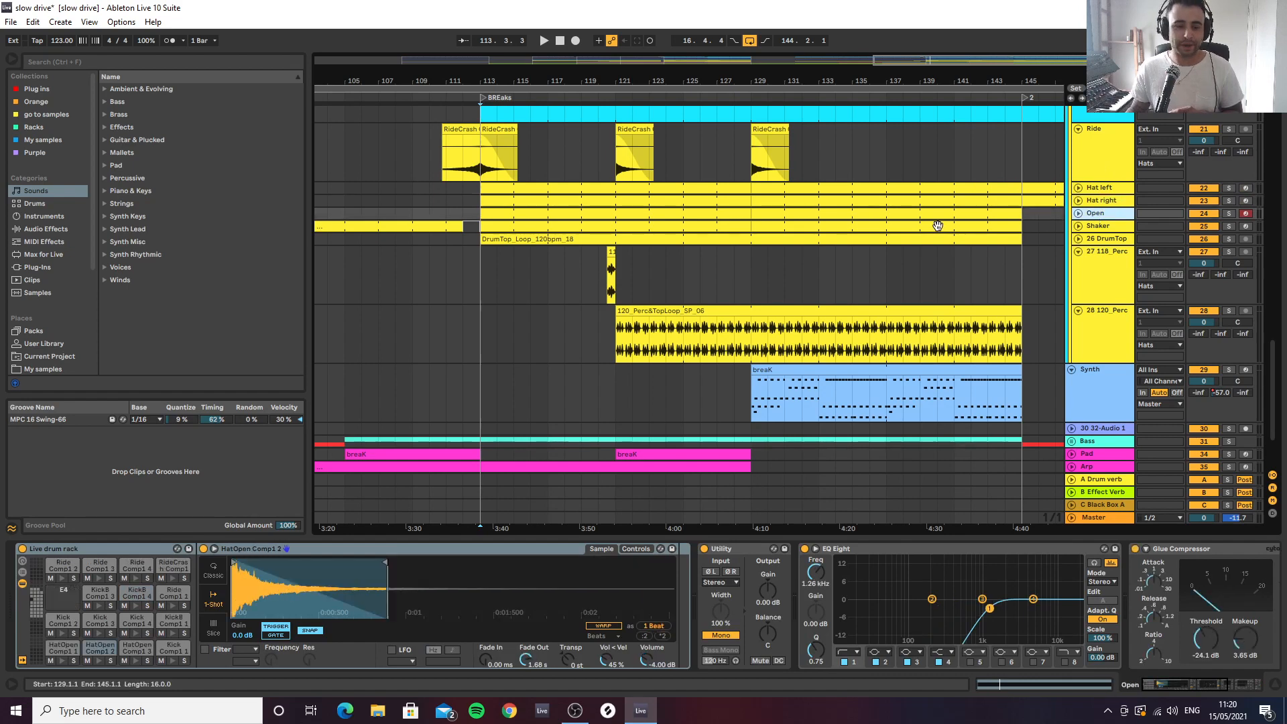
# Unfold the Open, Hat left and Hat right tracks in the arrangement
pyautogui.click(1078, 213)
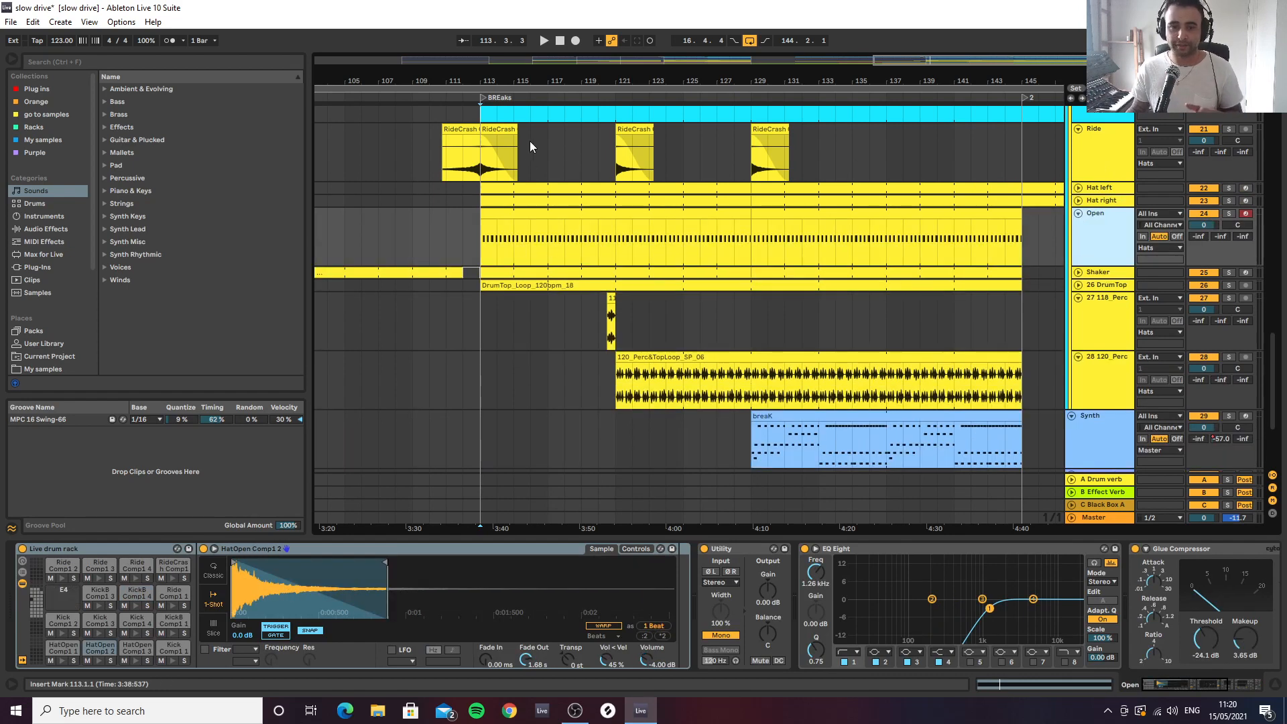
pyautogui.click(1078, 187)
pyautogui.click(1078, 246)
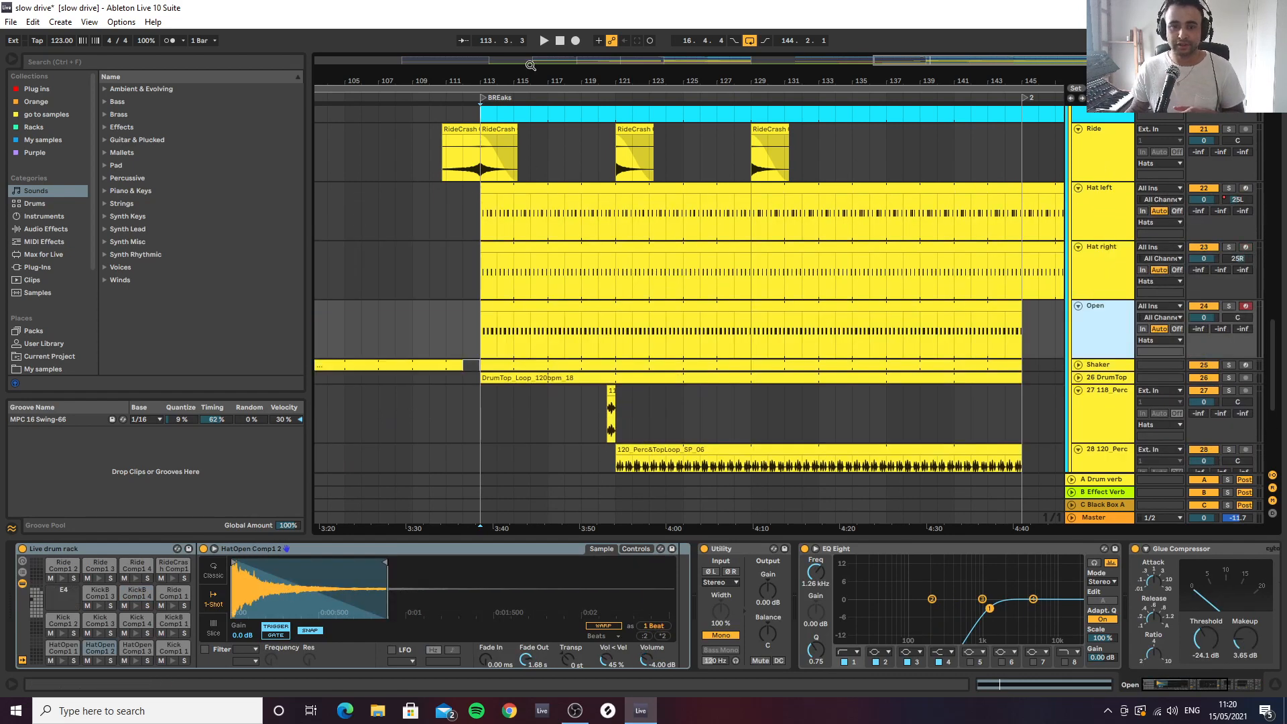
# Audition the Hat left track in solo from the BREaks marker at bar 113, then stop playback
pyautogui.moveTo(530, 81); pyautogui.dragTo(782, 187)
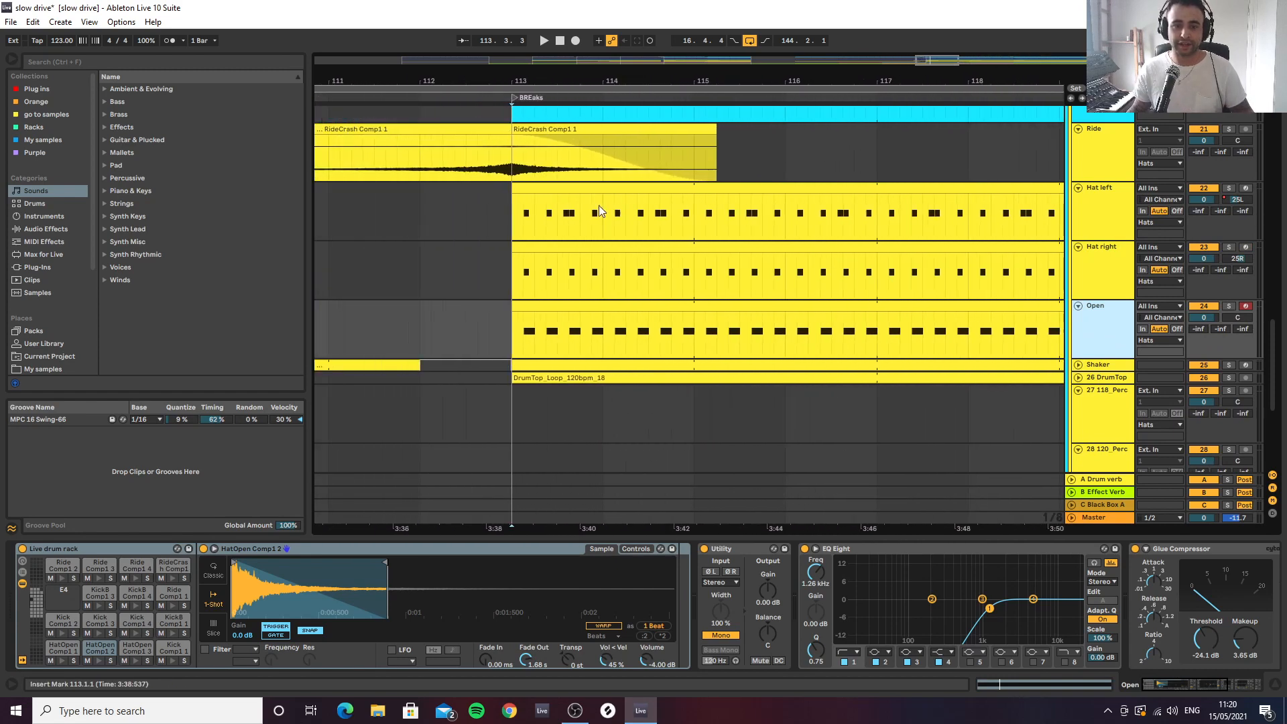
pyautogui.click(517, 216)
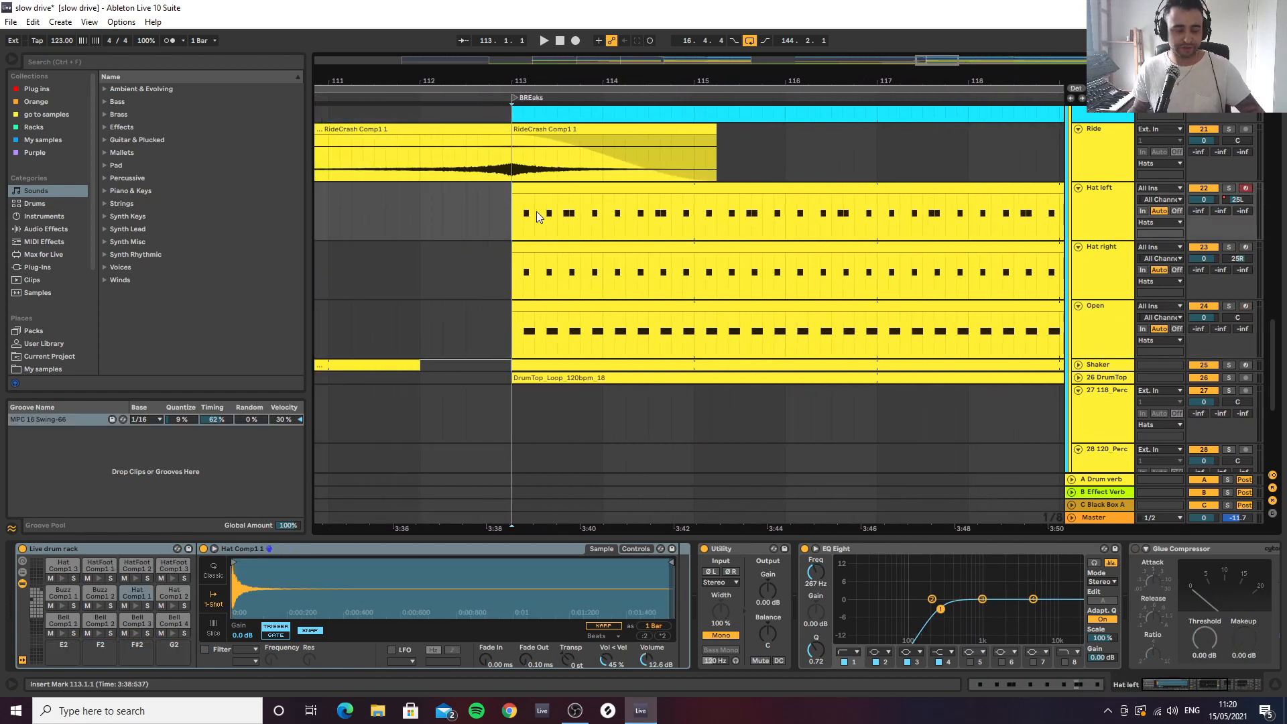
pyautogui.press('space')
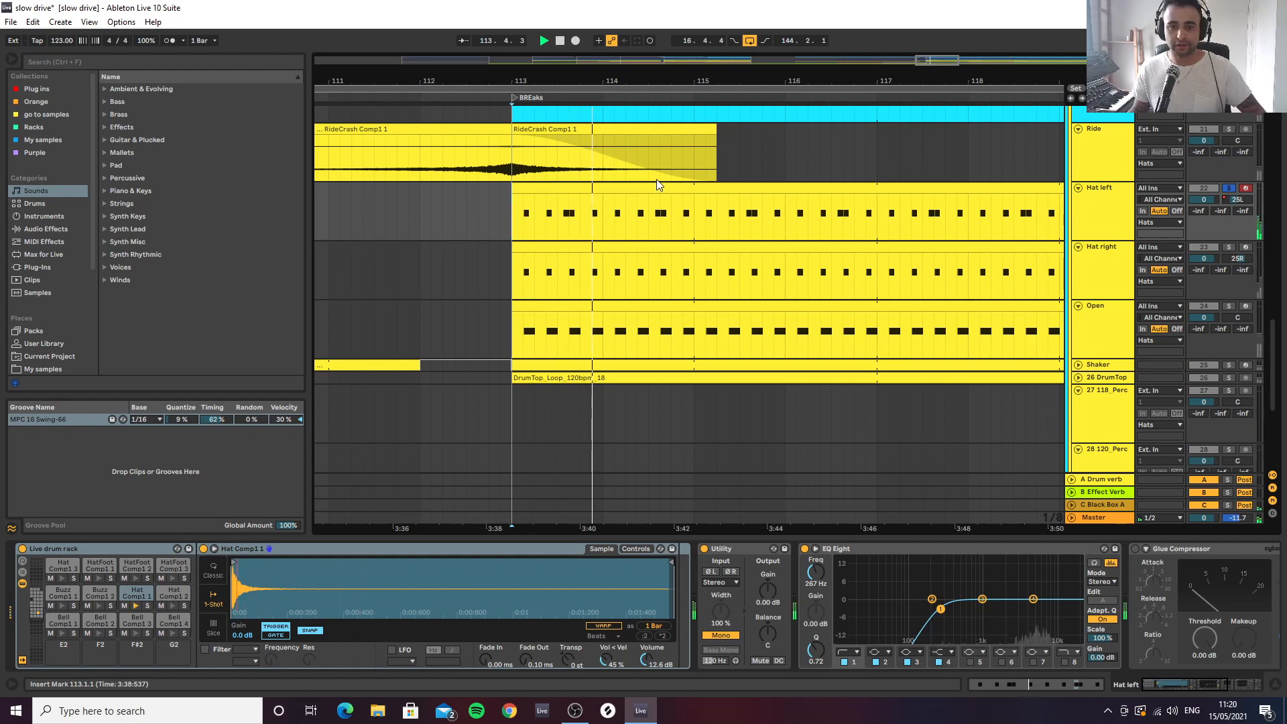
pyautogui.press('space')
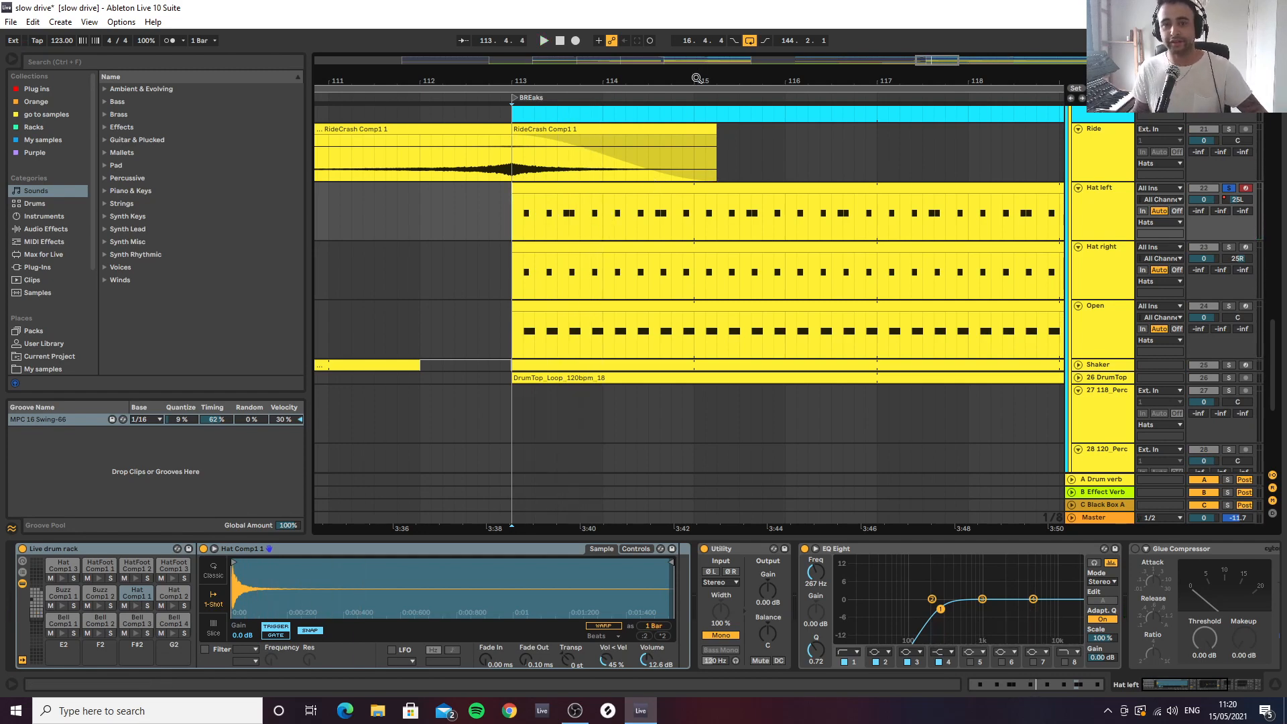
# Select the Hat right track, then set the insert marker at bar 113 on the Open track and show its devices
pyautogui.moveTo(697, 78); pyautogui.dragTo(631, 40)
pyautogui.click(1099, 269)
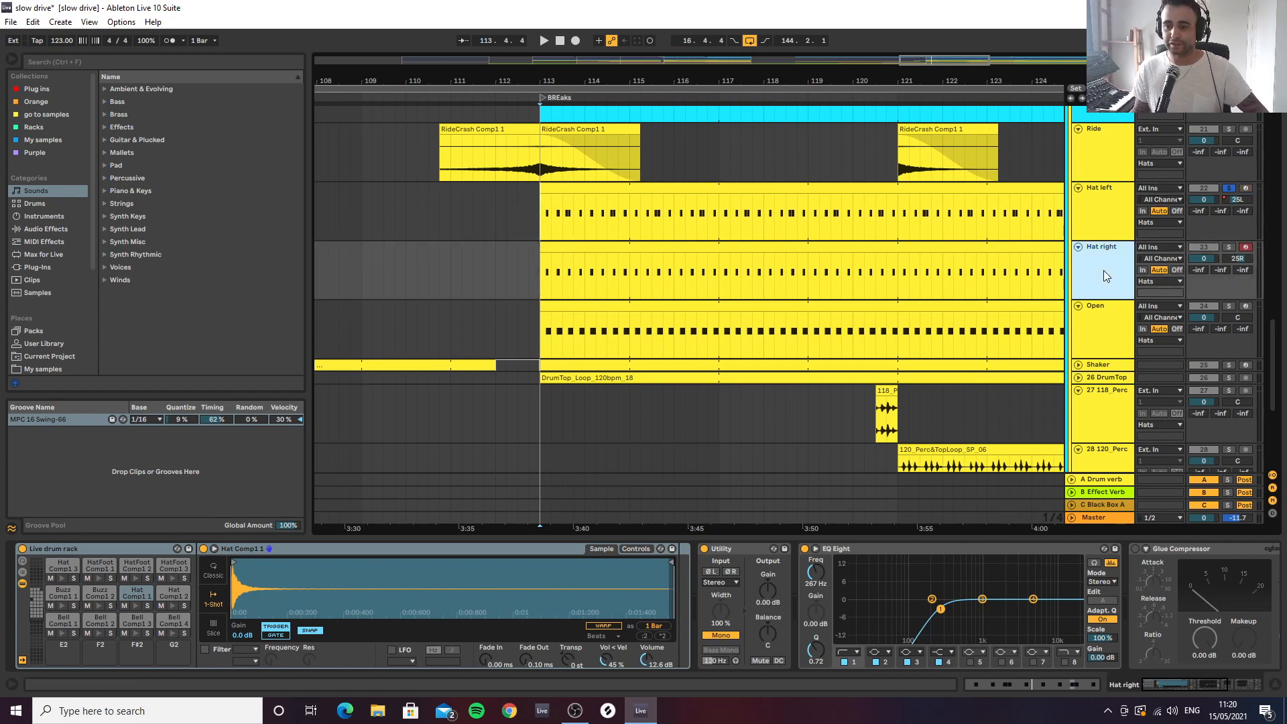
pyautogui.scroll(-4, 1054, 244)
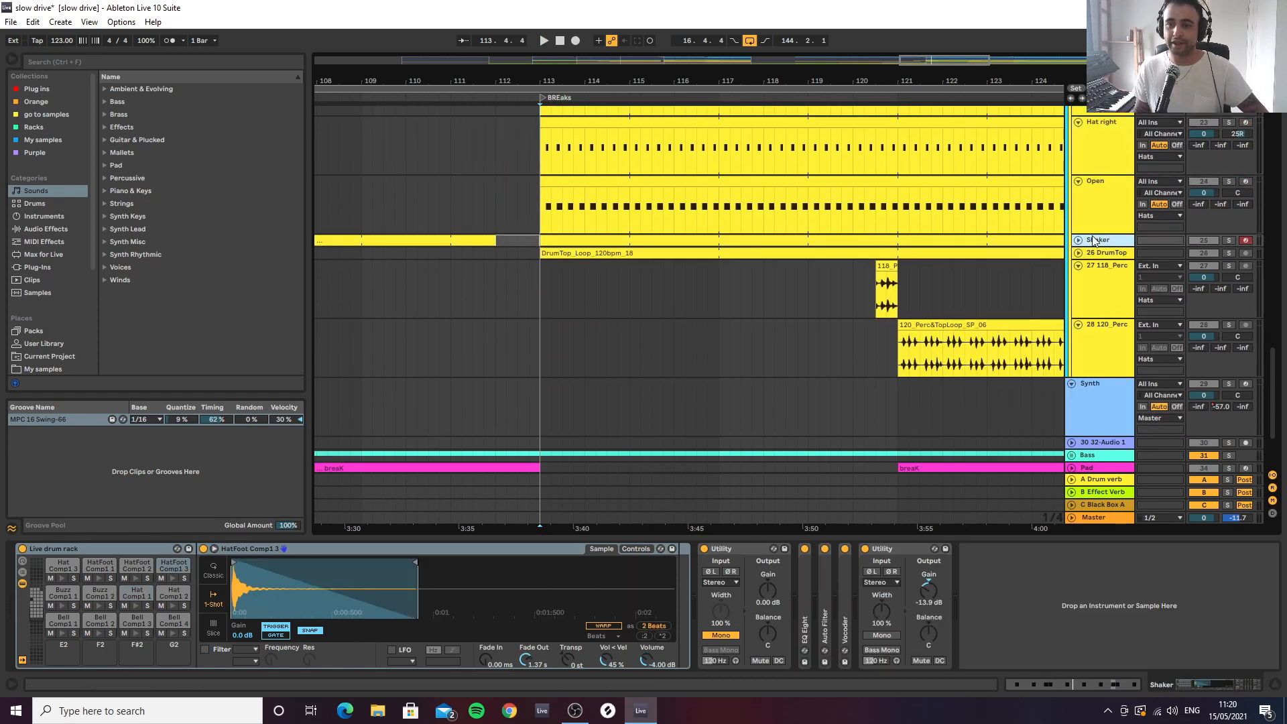
pyautogui.click(1092, 215)
pyautogui.click(545, 213)
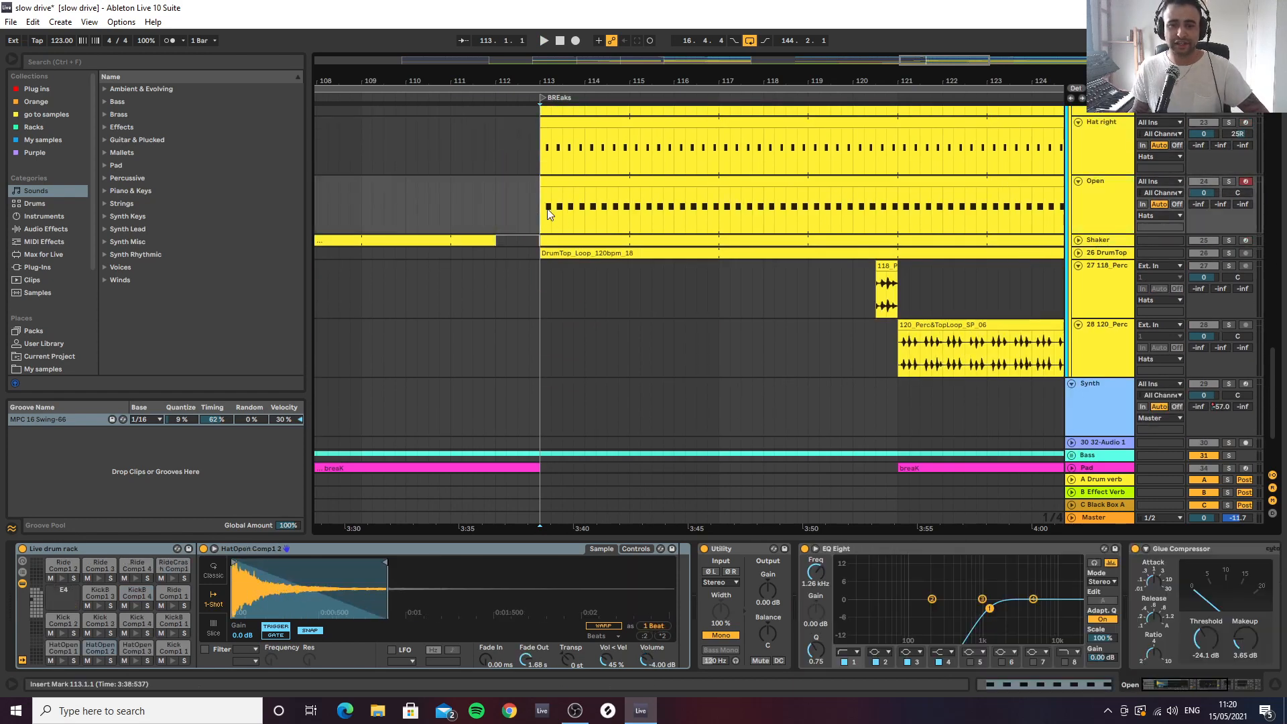
# Unfold the Shaker track, audition it in solo from bar 113, then stop and unsolo it
pyautogui.click(1077, 240)
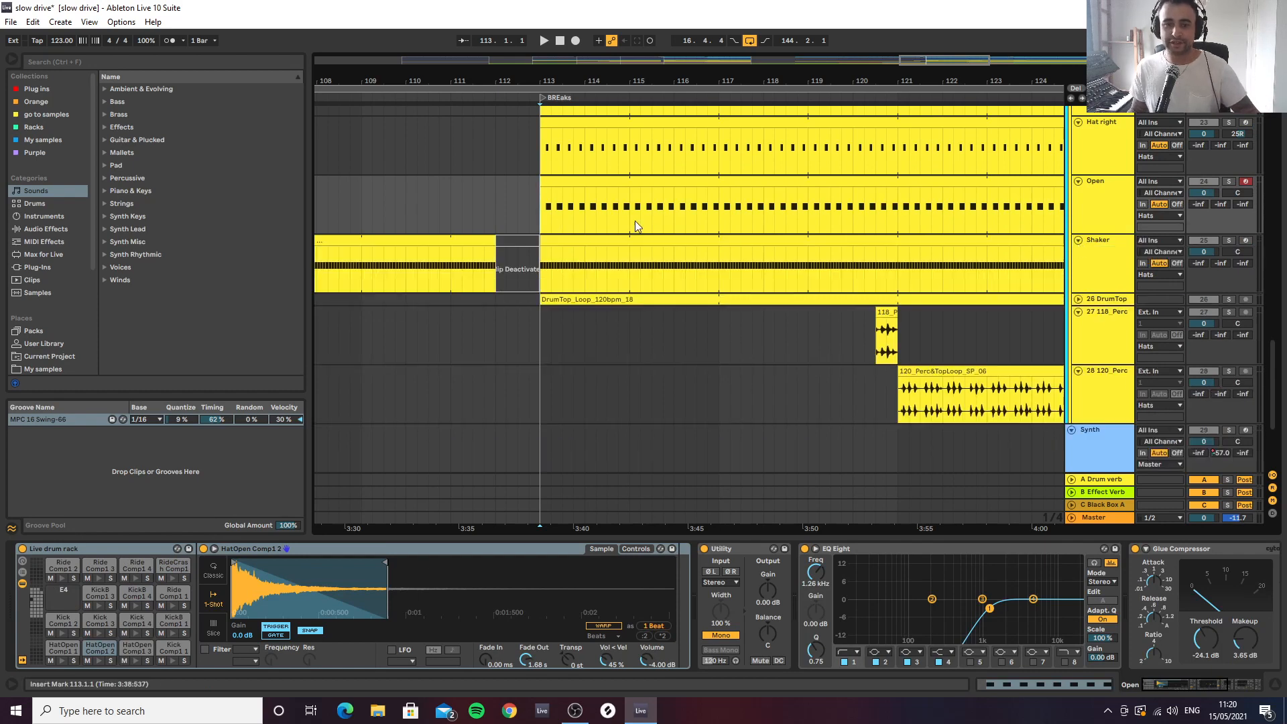
pyautogui.doubleClick(587, 239)
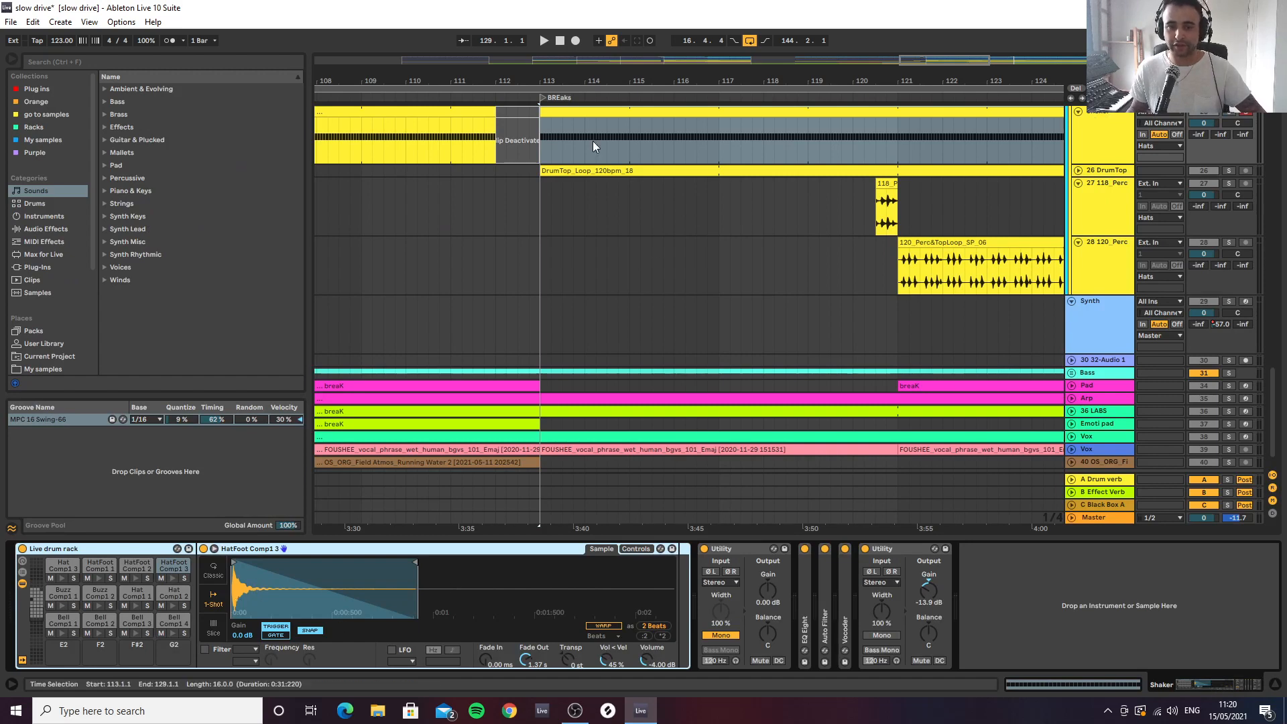
pyautogui.press('space')
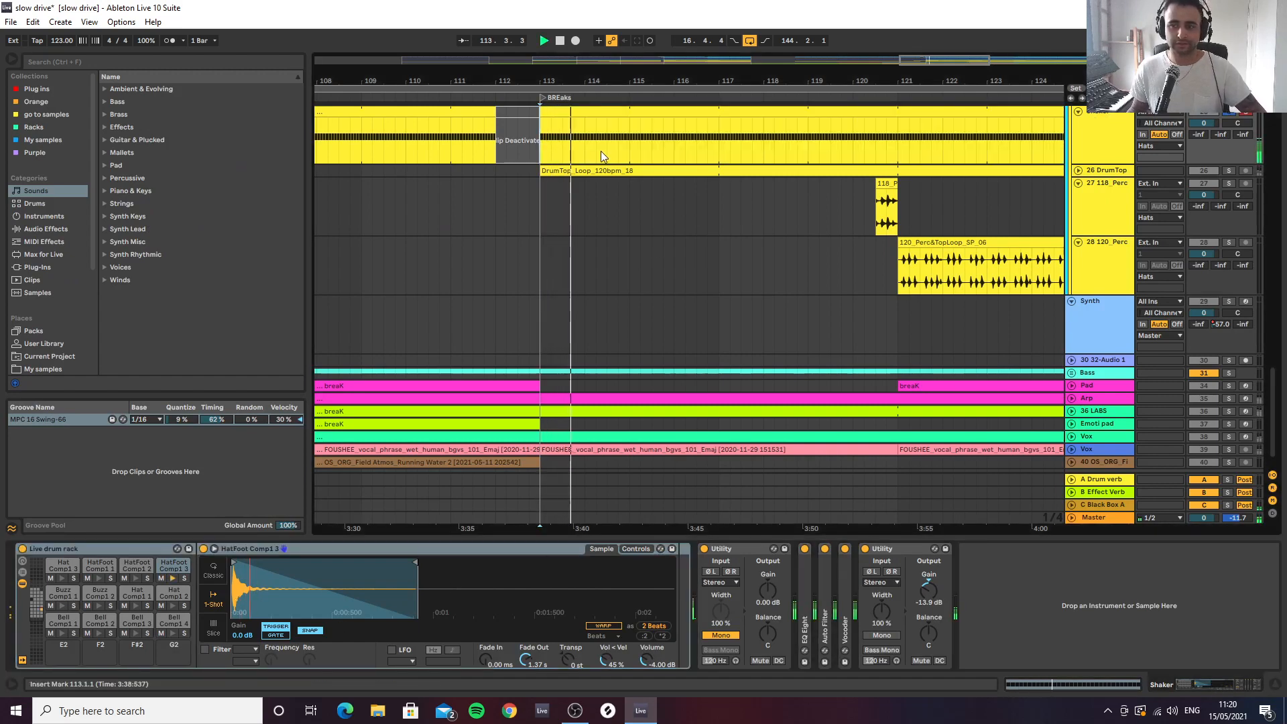
pyautogui.scroll(2, 1112, 178)
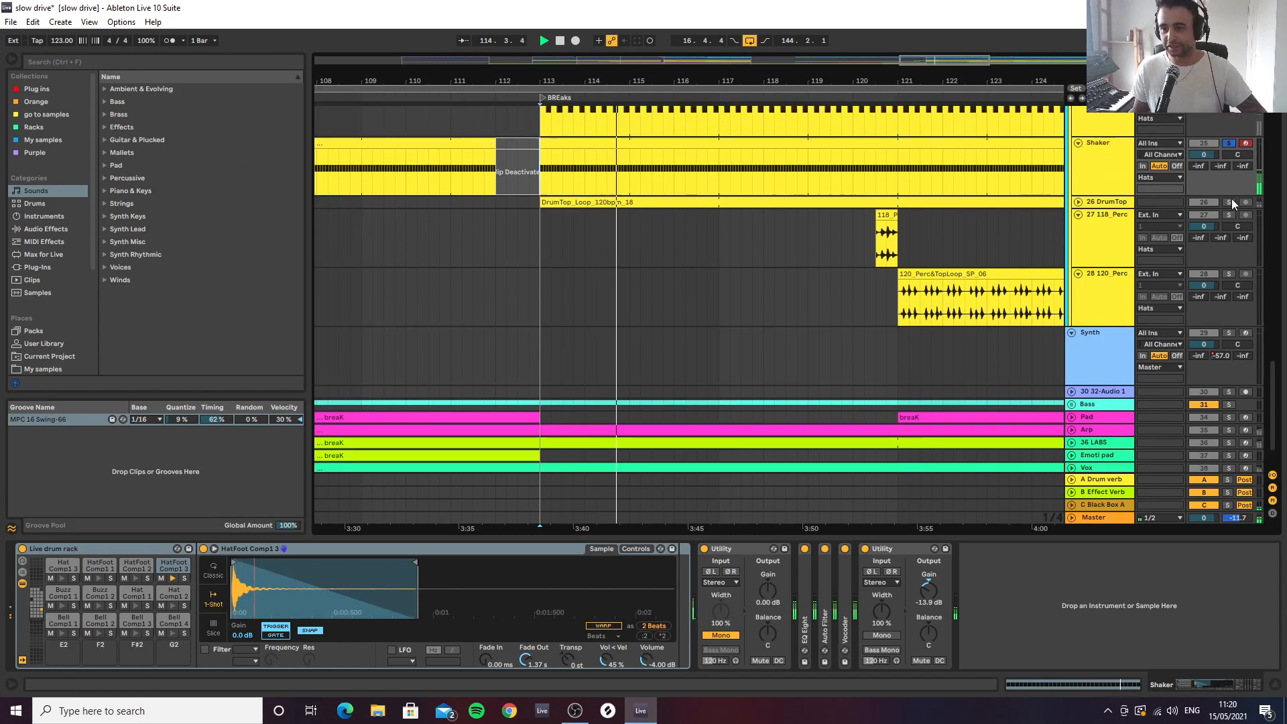
pyautogui.scroll(2, 1232, 198)
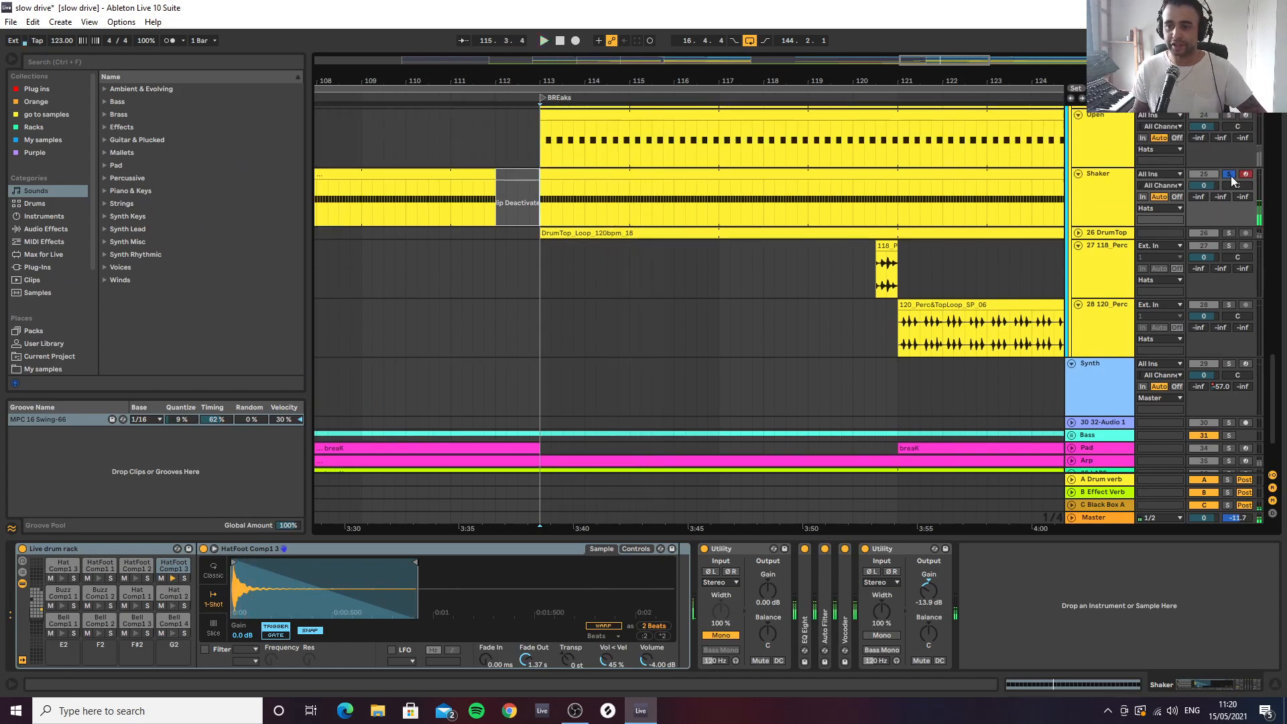
pyautogui.click(1231, 176)
# Unfold the 26 DrumTop track, audition its loop in solo from bar 113, then stop and unsolo it
pyautogui.scroll(8, 1133, 168)
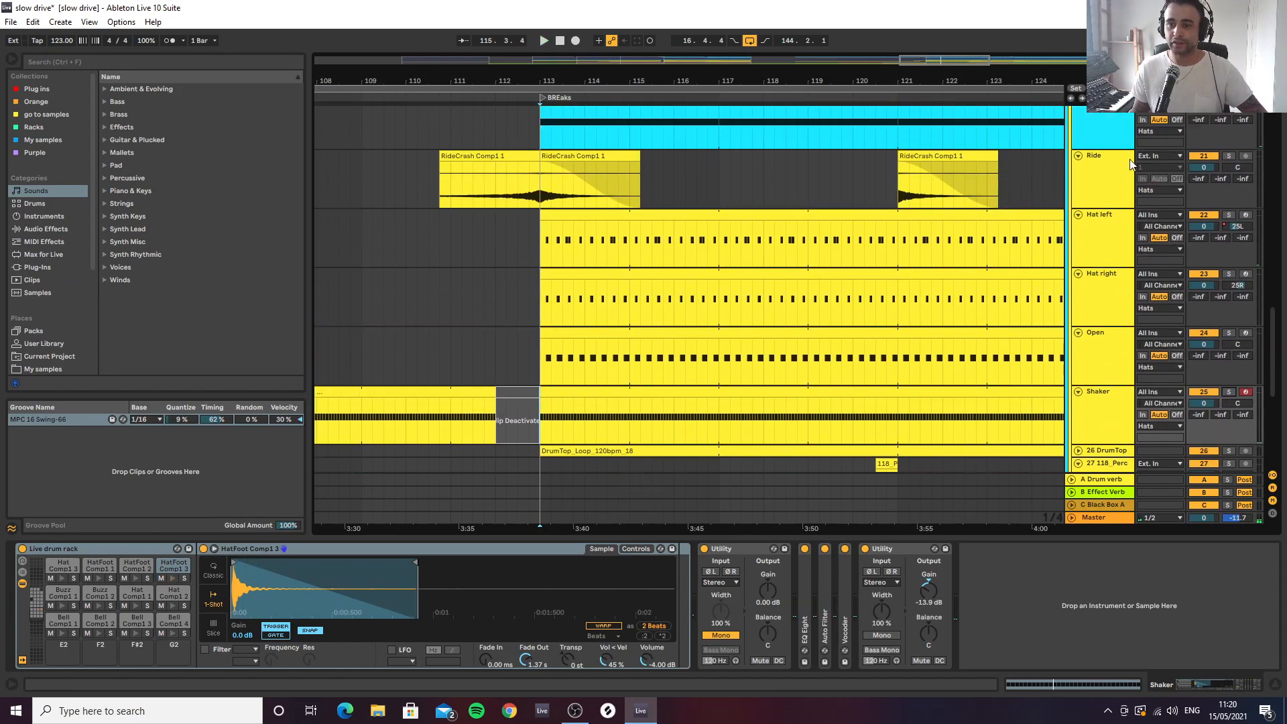
pyautogui.scroll(4, 1131, 165)
pyautogui.scroll(-16, 1139, 246)
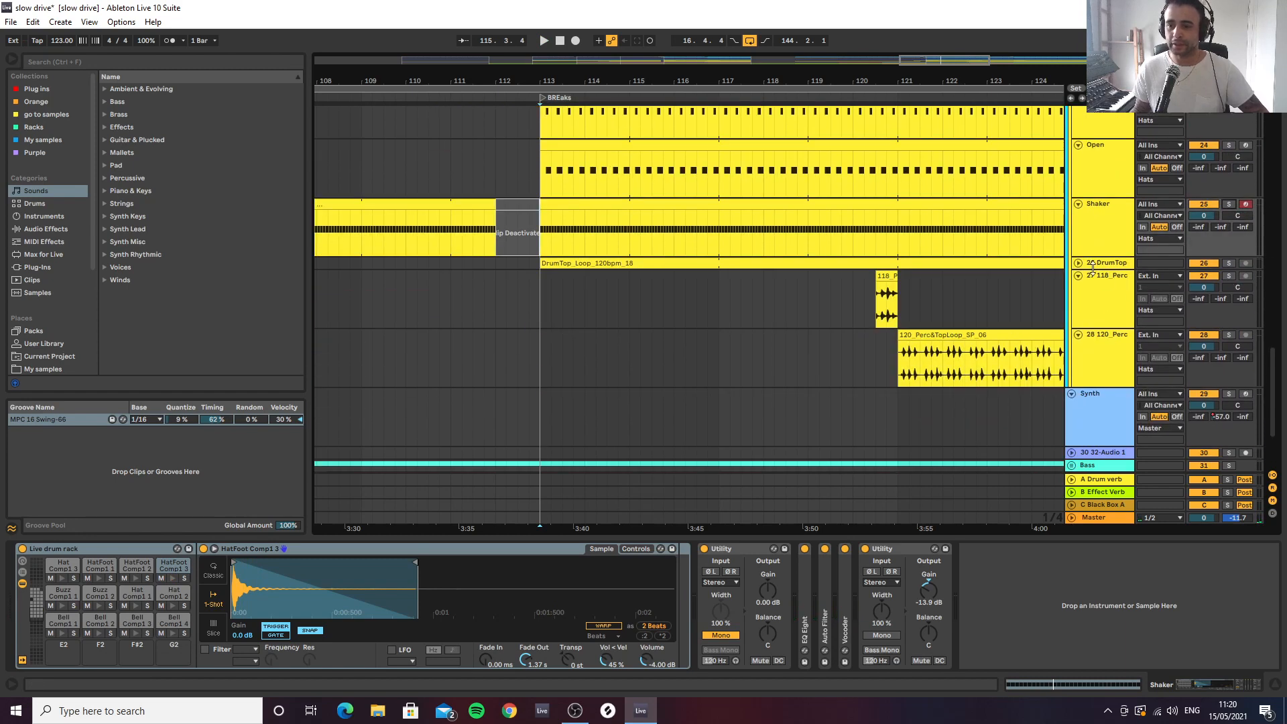
pyautogui.click(1078, 263)
pyautogui.scroll(-1, 1072, 265)
pyautogui.click(543, 271)
pyautogui.press('s')
pyautogui.press('space')
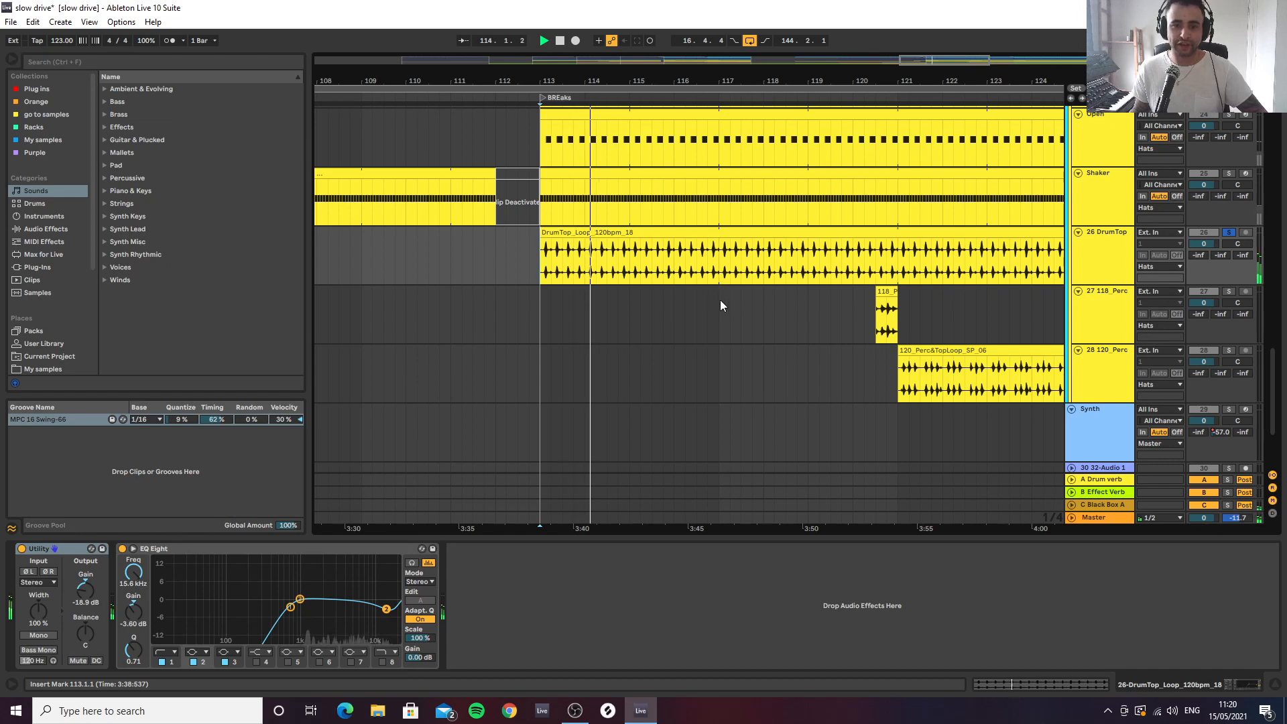
pyautogui.press('space')
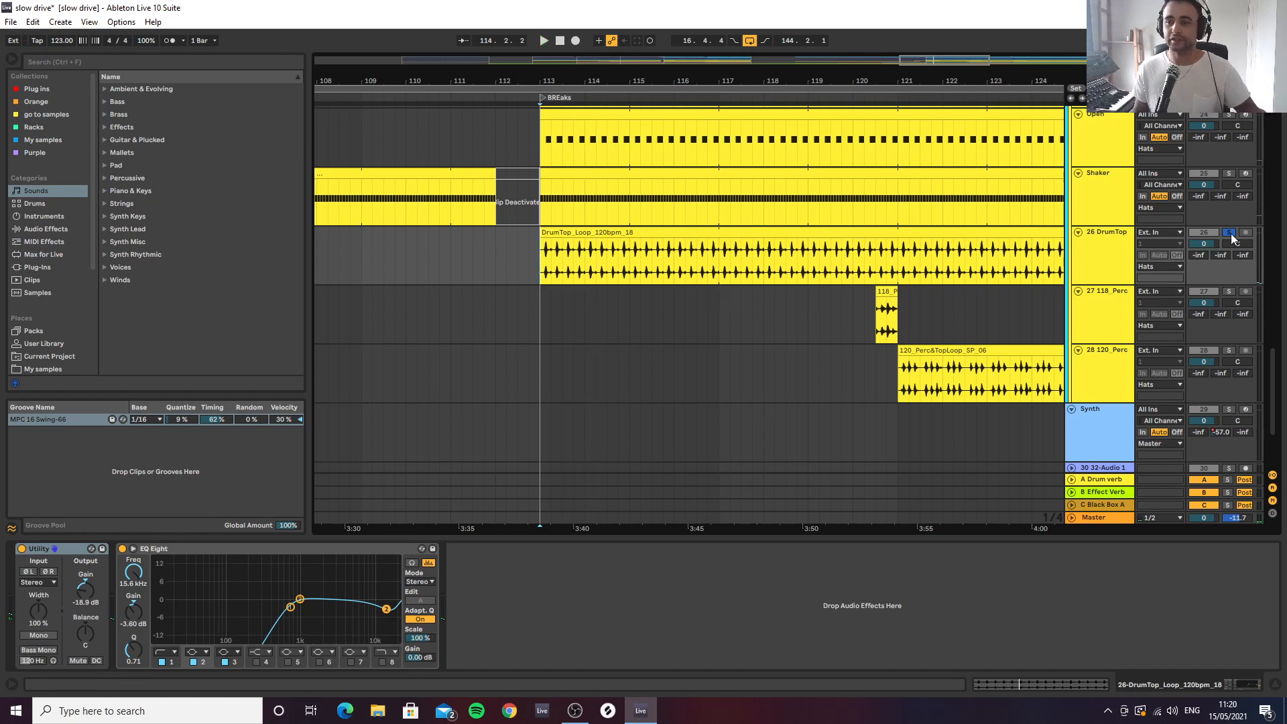
pyautogui.click(1229, 232)
# Audition the short clip on the 27 118_Perc track in solo from bar 120.3
pyautogui.press('-')
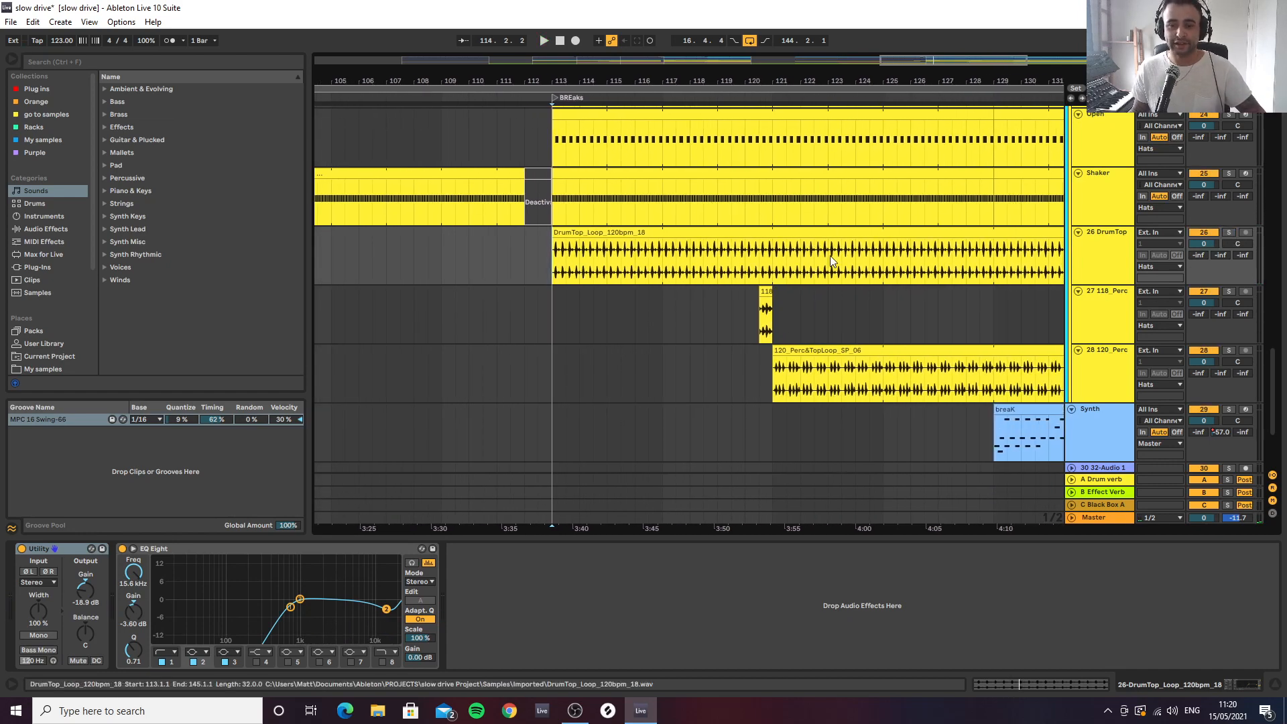
pyautogui.click(754, 318)
pyautogui.press('space')
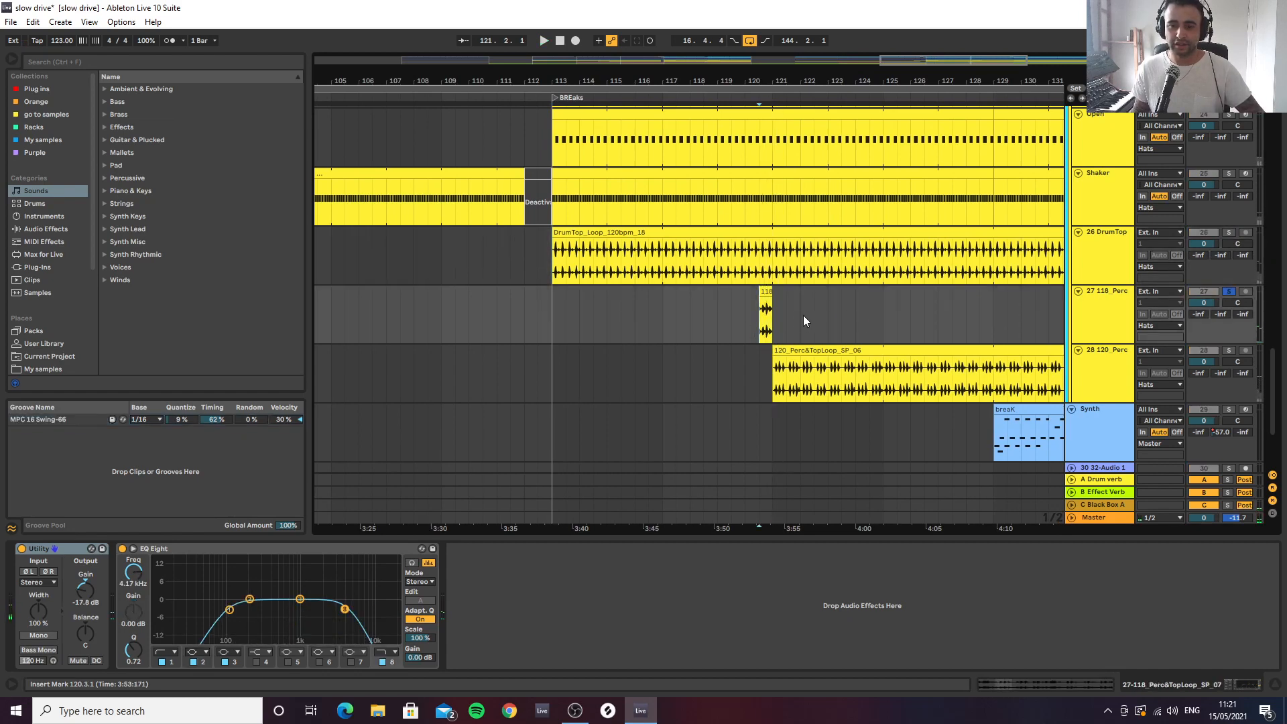
pyautogui.moveTo(879, 86); pyautogui.dragTo(715, 80)
pyautogui.scroll(-2, 1099, 314)
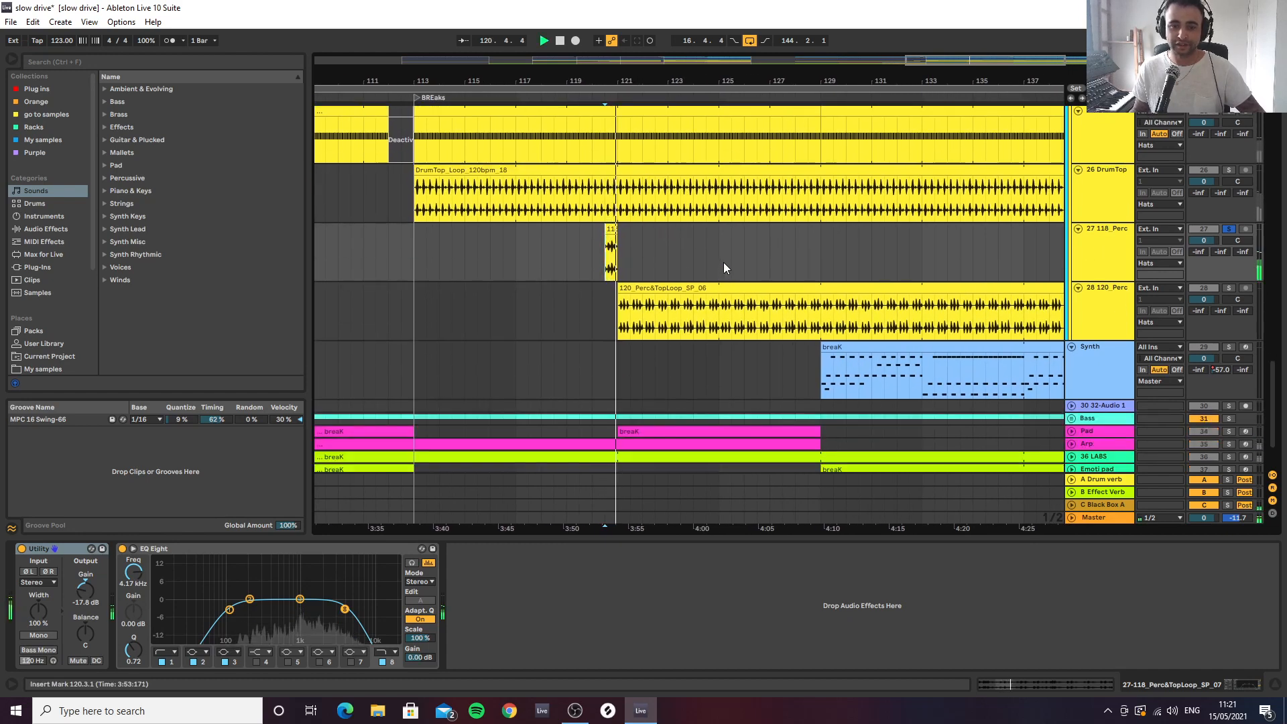
# Audition the 28 120_Perc track in solo from bar 121 and examine its waveform against the DrumTop loop
pyautogui.click(620, 295)
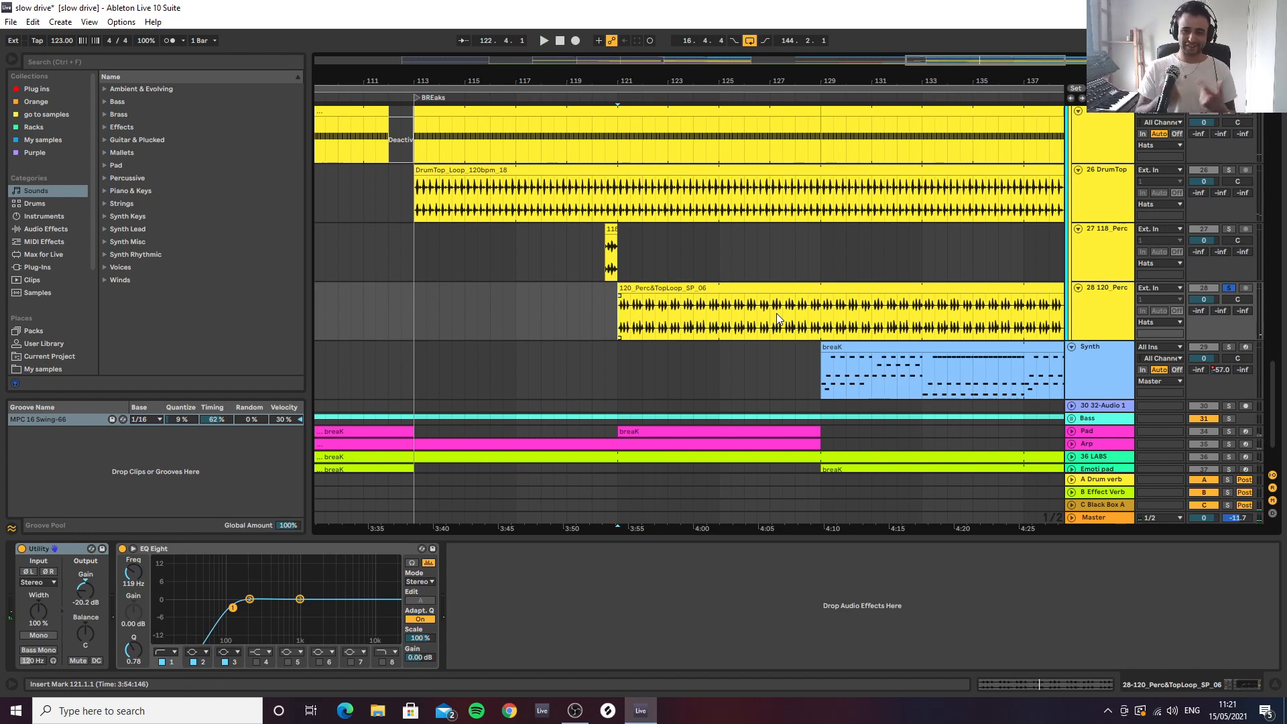
pyautogui.moveTo(710, 75); pyautogui.dragTo(788, 120)
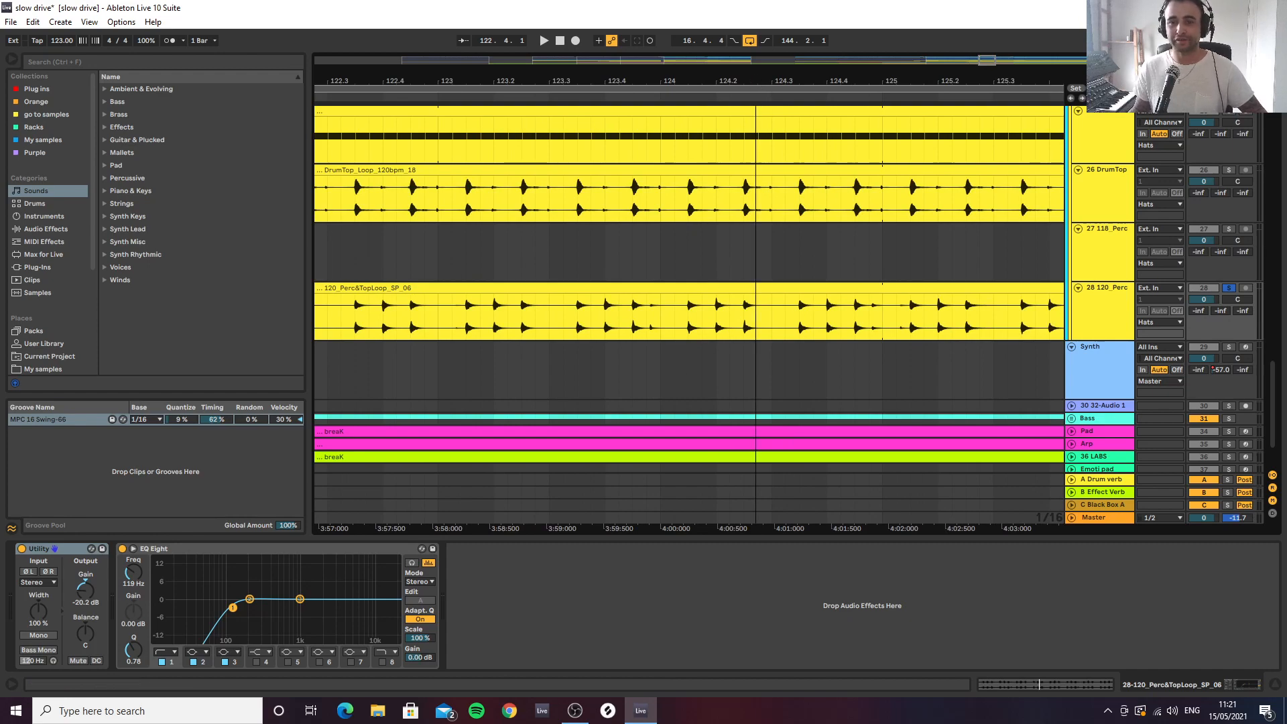
pyautogui.moveTo(755, 80); pyautogui.dragTo(620, 40)
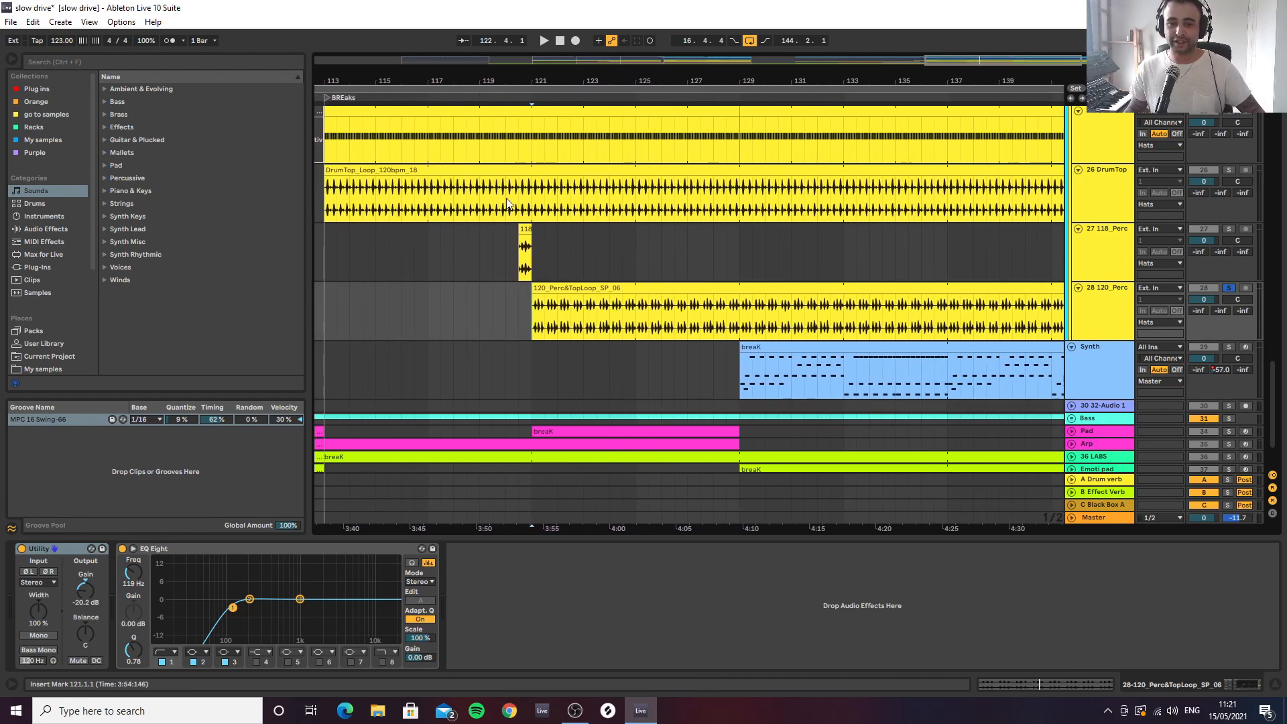
# Play the whole Hats group in solo from the BREaks marker while reviewing all of its tracks
pyautogui.scroll(5, 1057, 218)
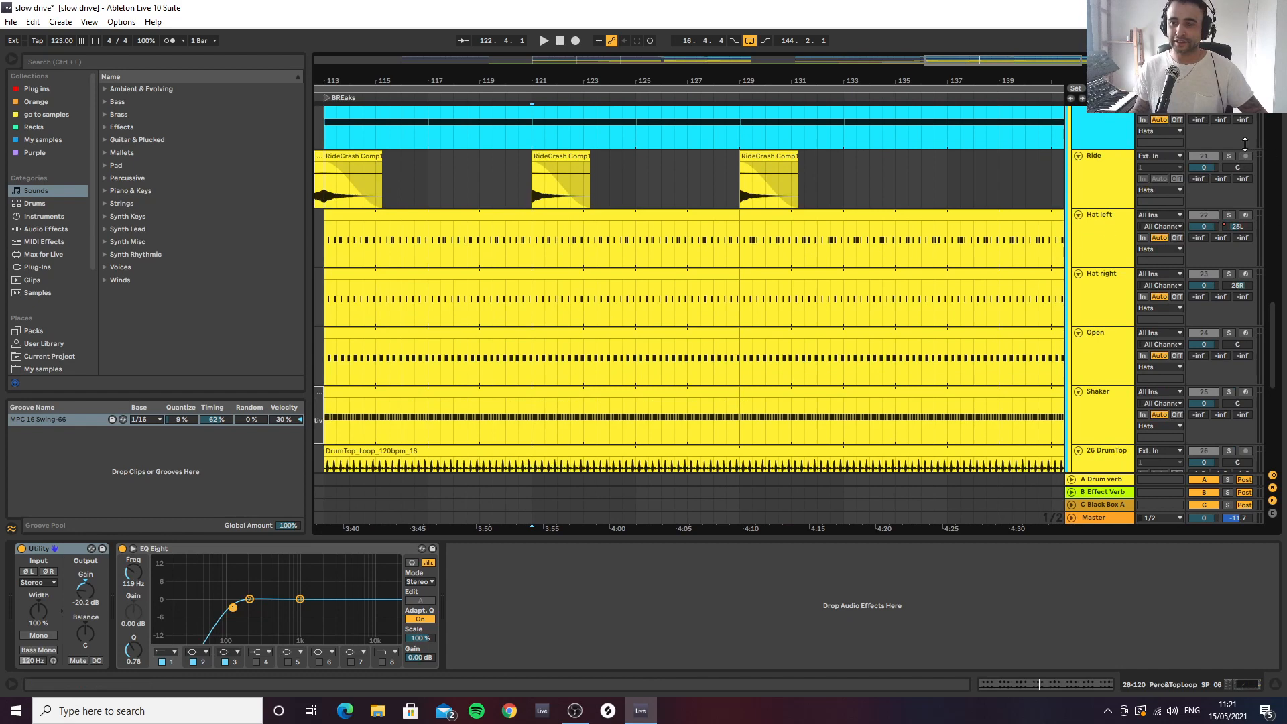
pyautogui.scroll(2, 1245, 144)
pyautogui.click(322, 193)
pyautogui.press('space')
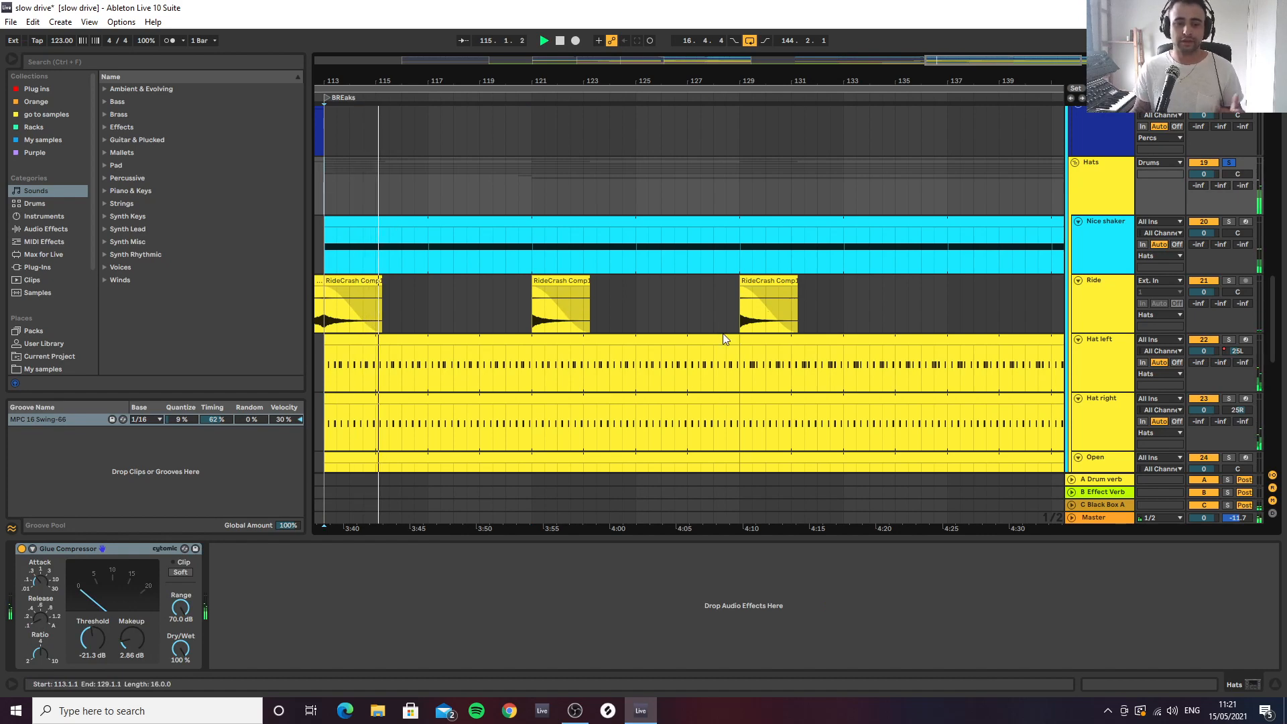
pyautogui.scroll(-2, 561, 340)
pyautogui.scroll(4, 1145, 299)
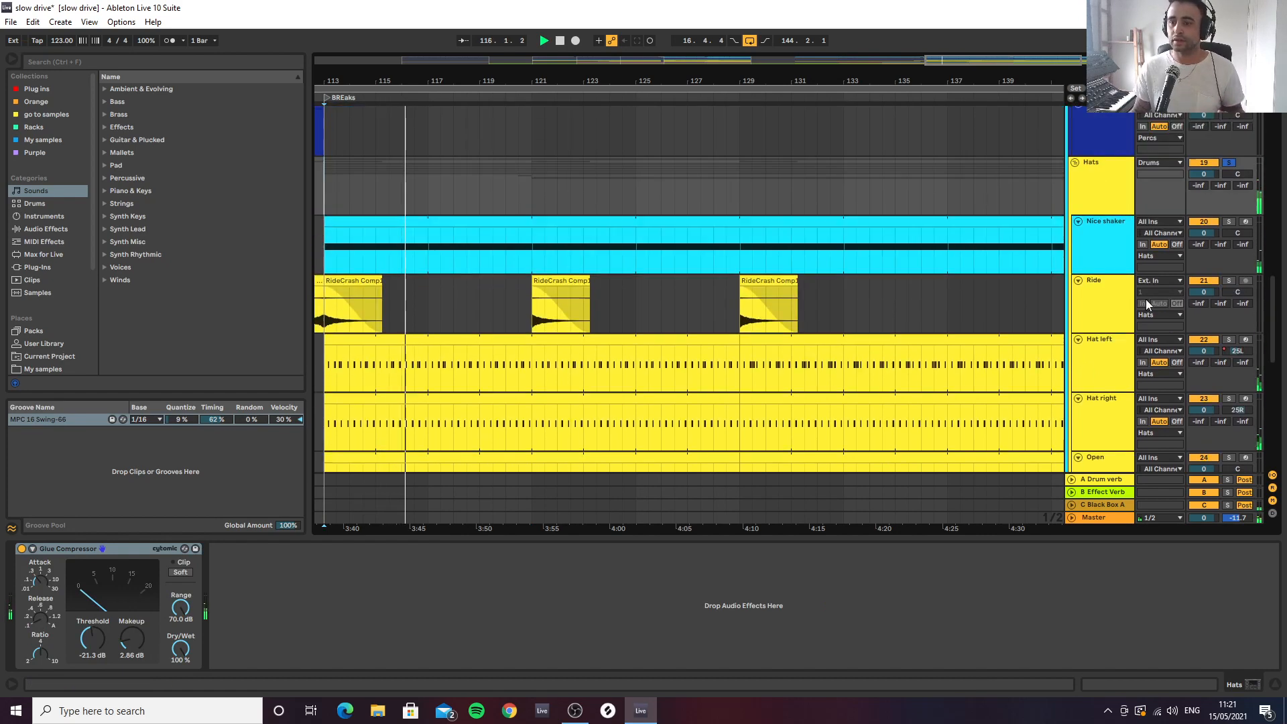
pyautogui.scroll(-3, 1131, 290)
pyautogui.scroll(-4, 1130, 297)
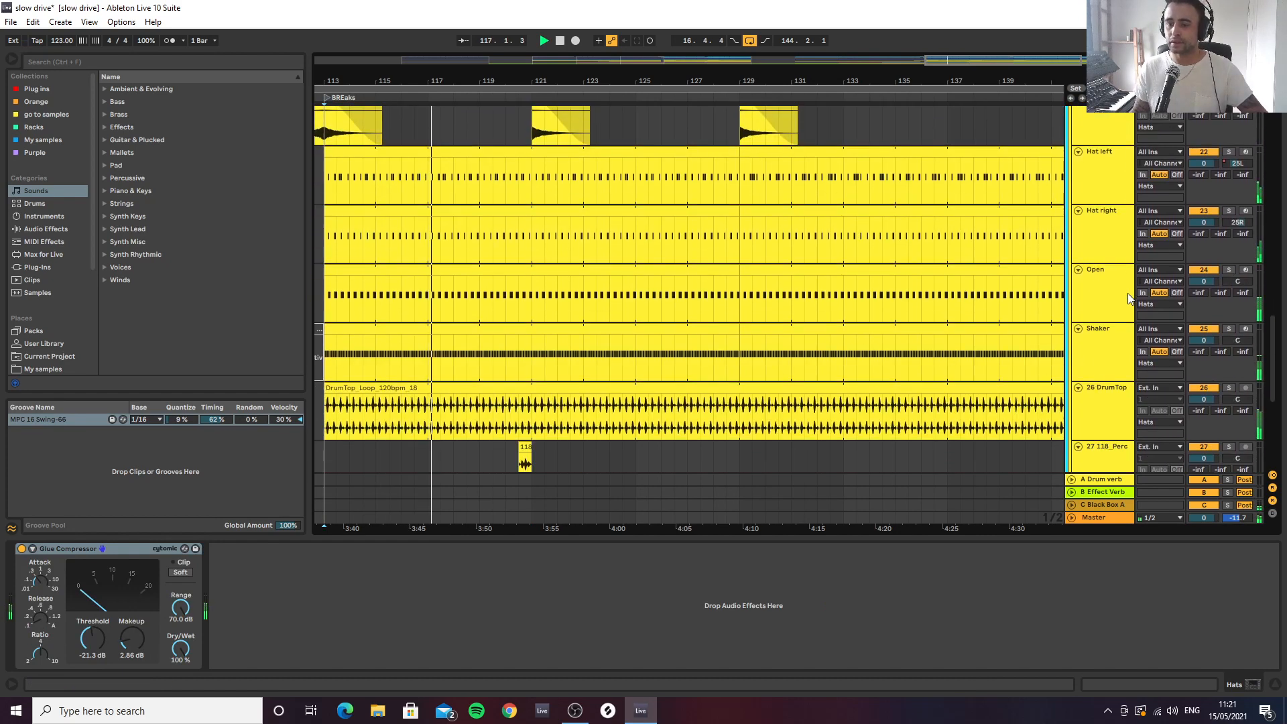
pyautogui.scroll(-2, 1130, 298)
pyautogui.scroll(1, 1128, 297)
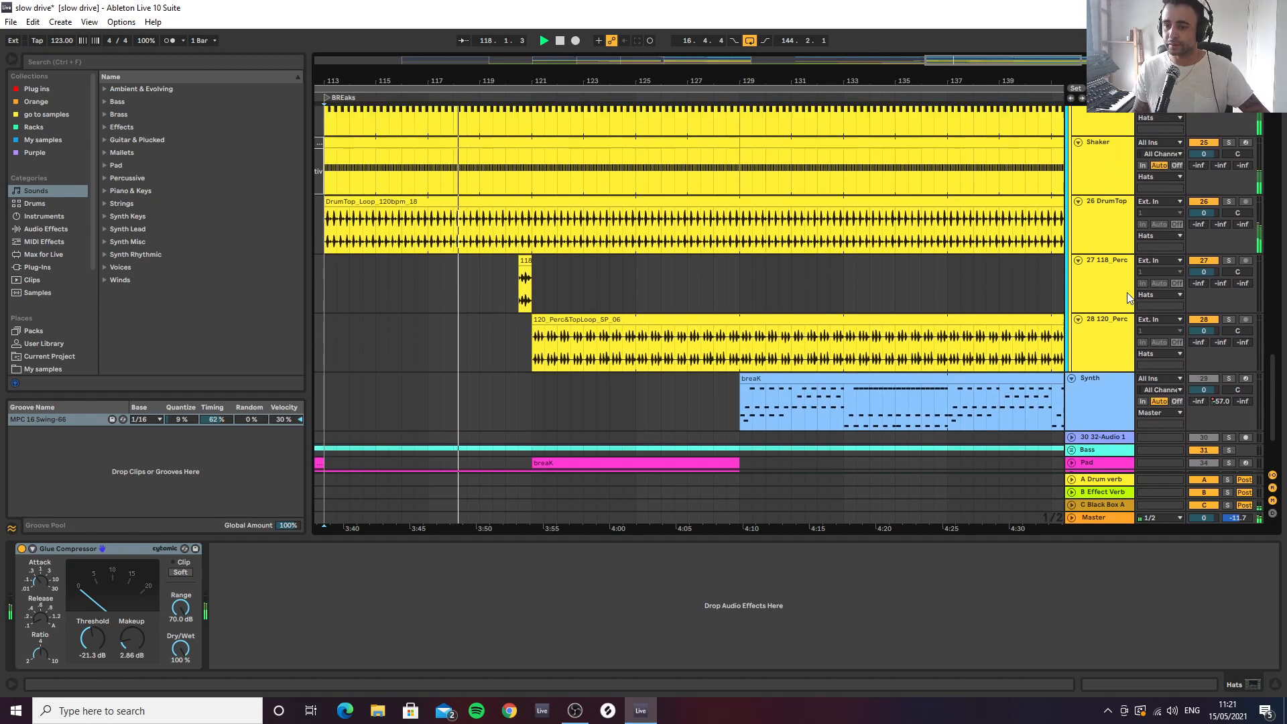
pyautogui.scroll(5, 1079, 307)
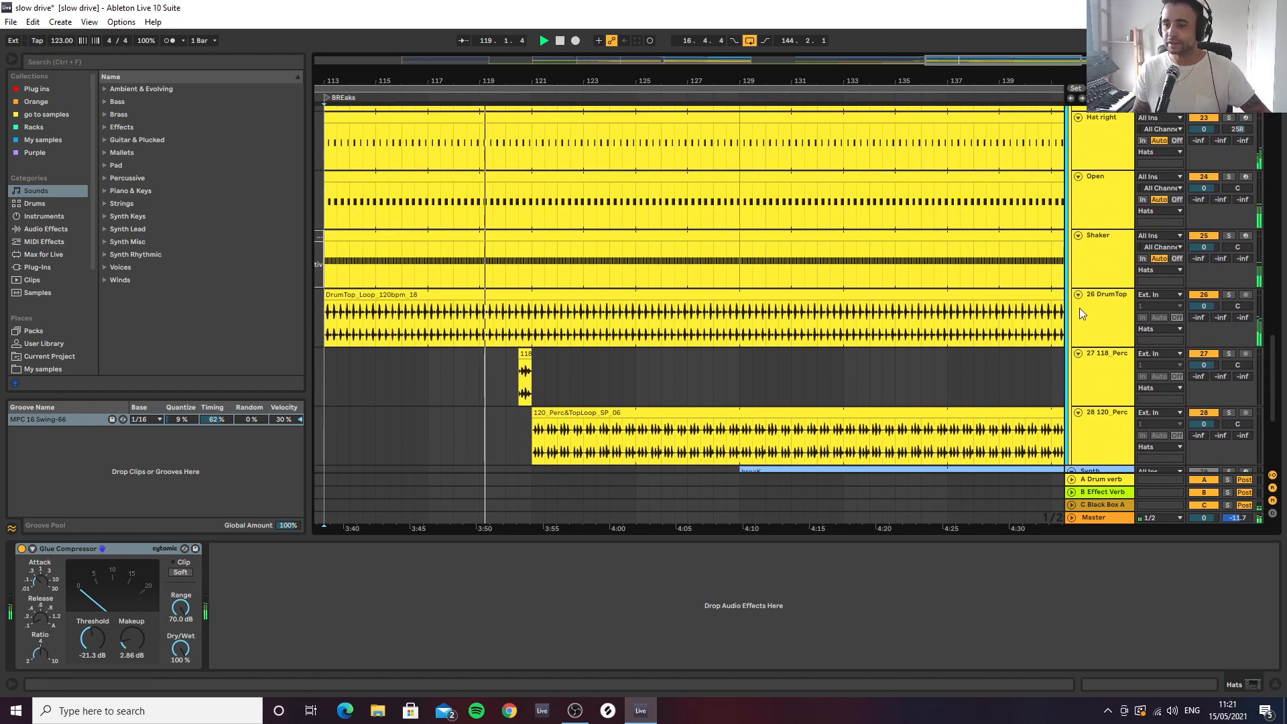
pyautogui.scroll(1, 1097, 307)
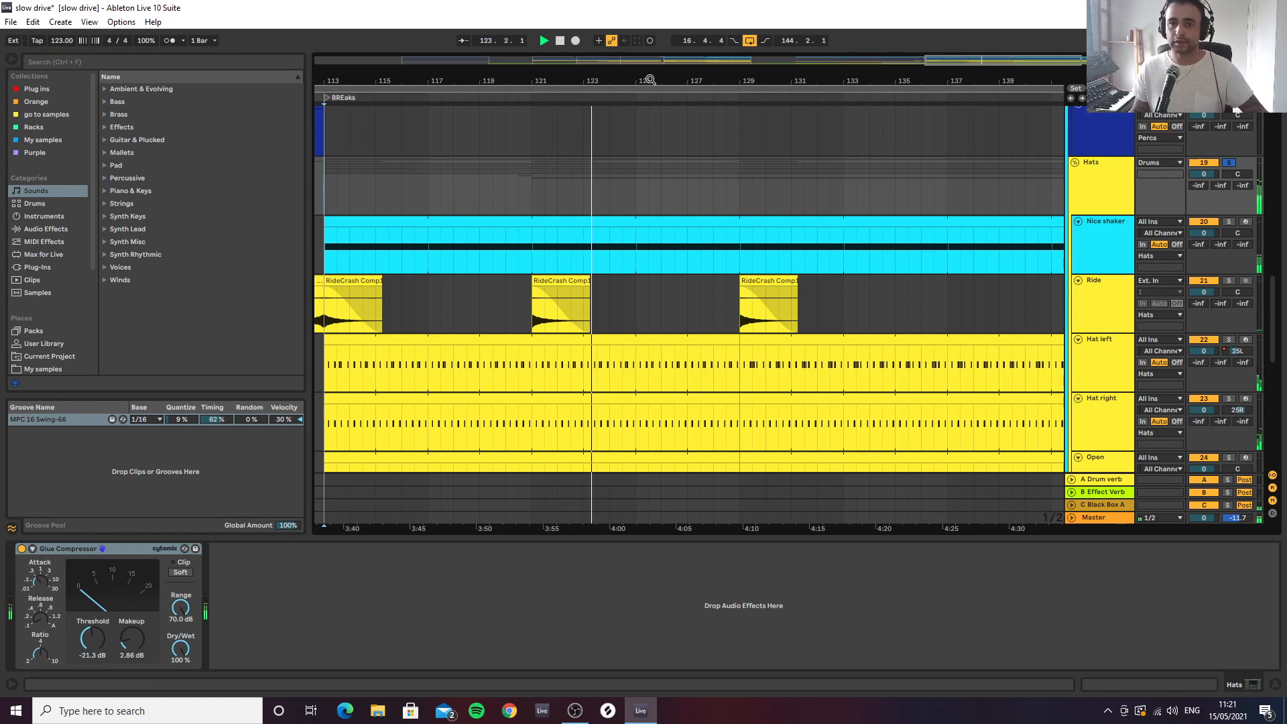
# Review the clips on the Hats group's tracks and bring up the device chain of the Open track
pyautogui.moveTo(648, 79); pyautogui.dragTo(628, 38)
pyautogui.scroll(-3, 861, 250)
pyautogui.scroll(-1, 861, 250)
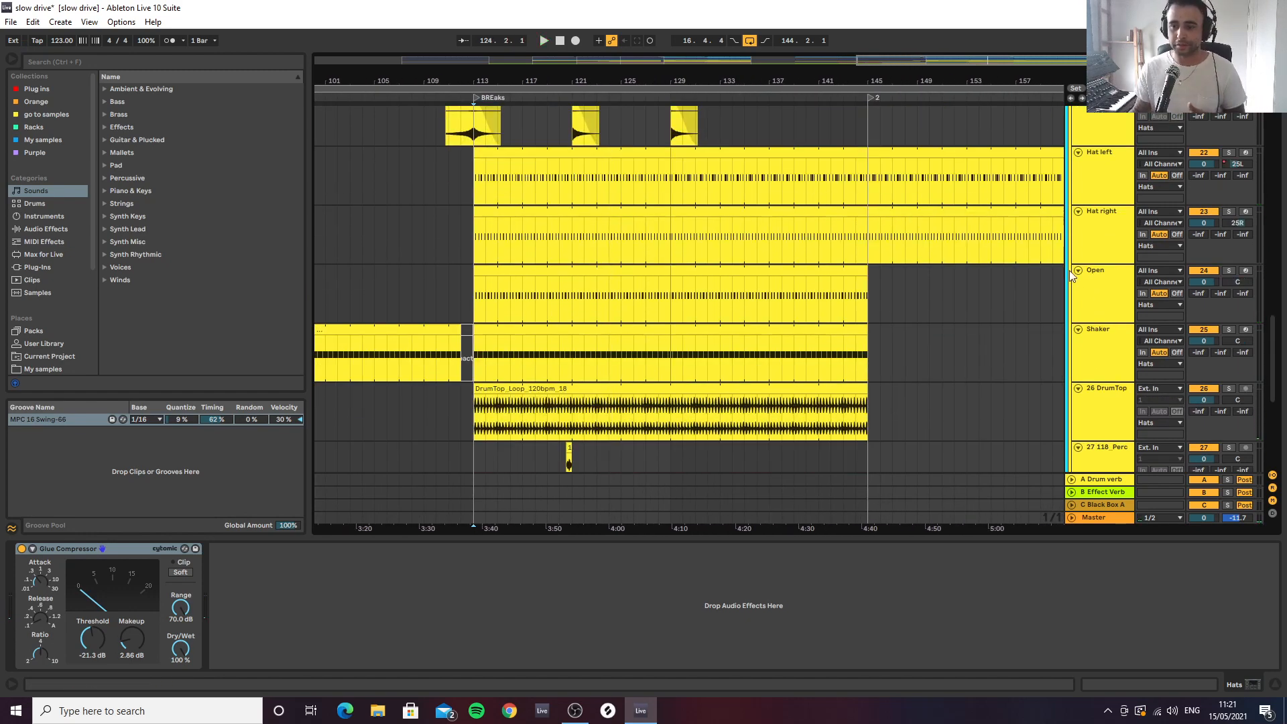
pyautogui.click(1098, 299)
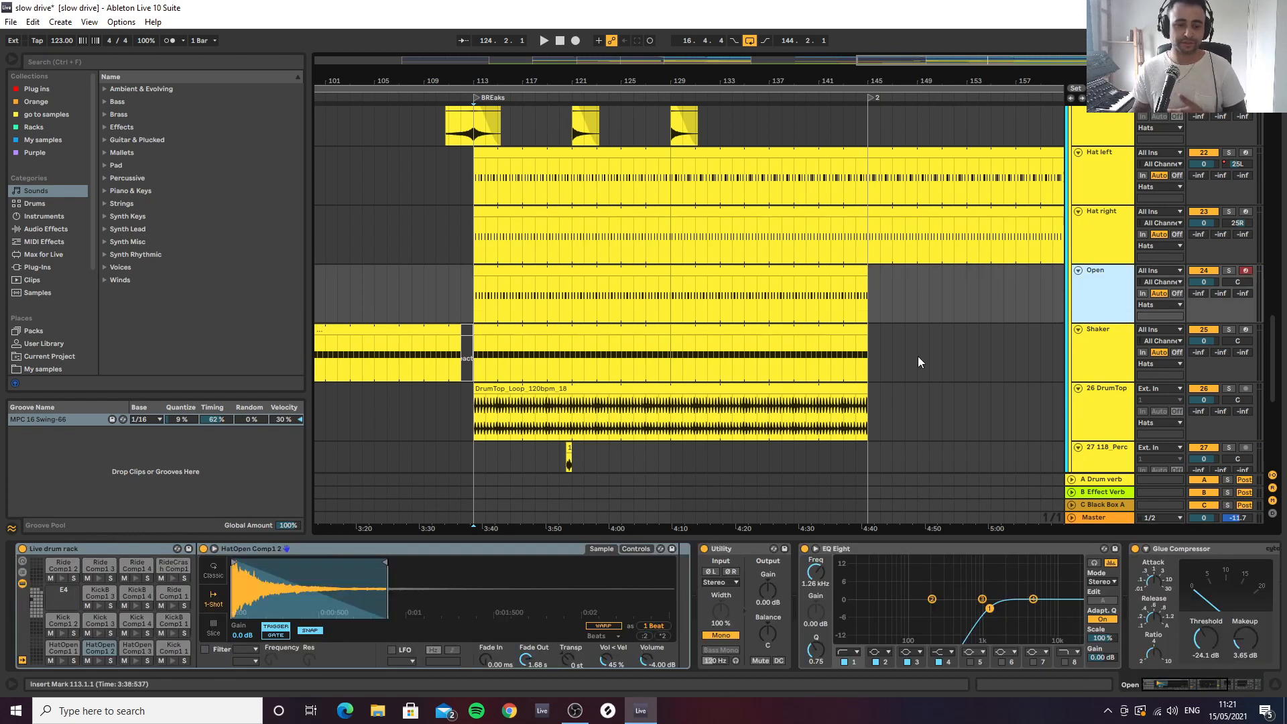
pyautogui.scroll(-5, 1061, 364)
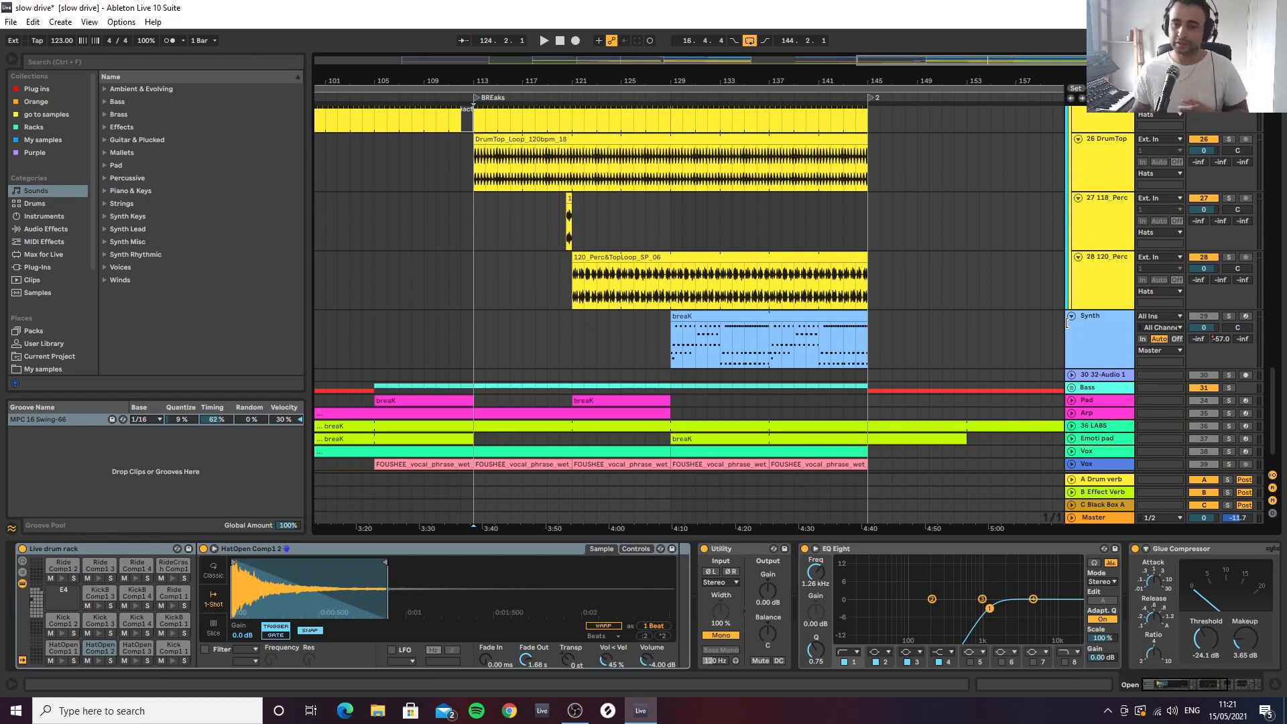
# Unsolo the Hats group and fold both the Hats and Percs groups
pyautogui.scroll(5, 1005, 288)
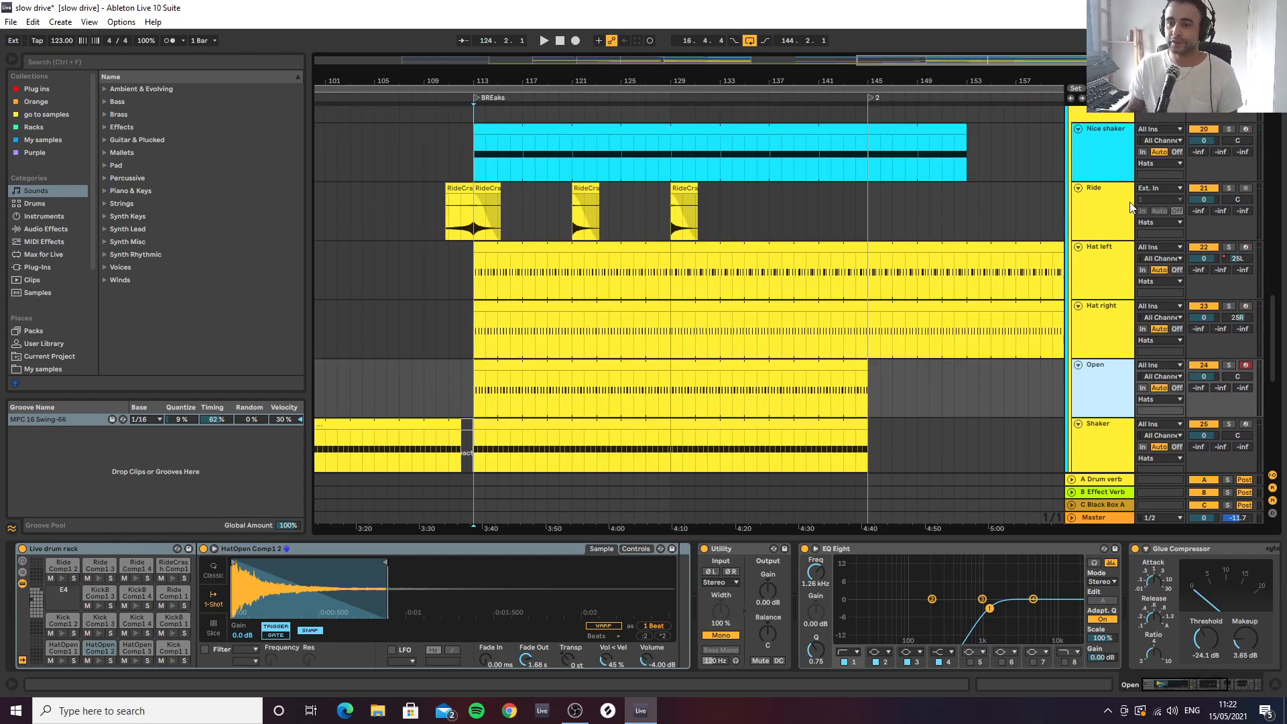
pyautogui.scroll(1, 1116, 204)
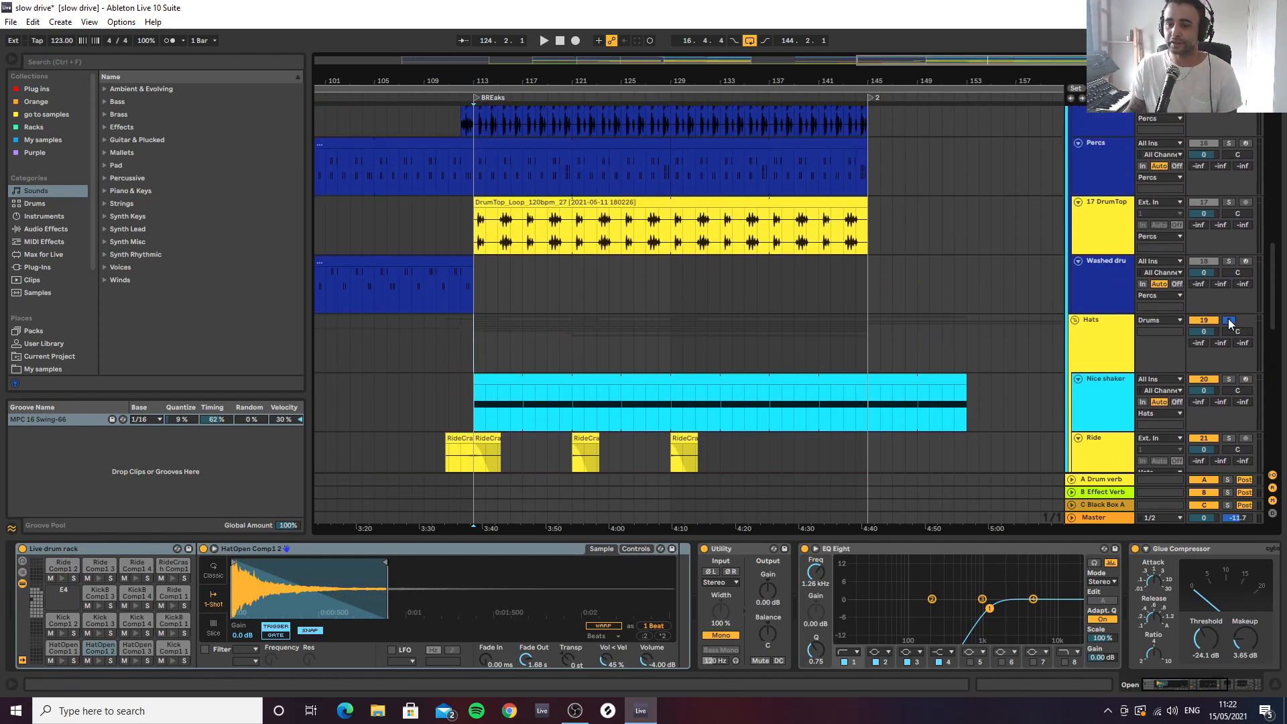
pyautogui.click(1076, 319)
pyautogui.scroll(6, 1108, 295)
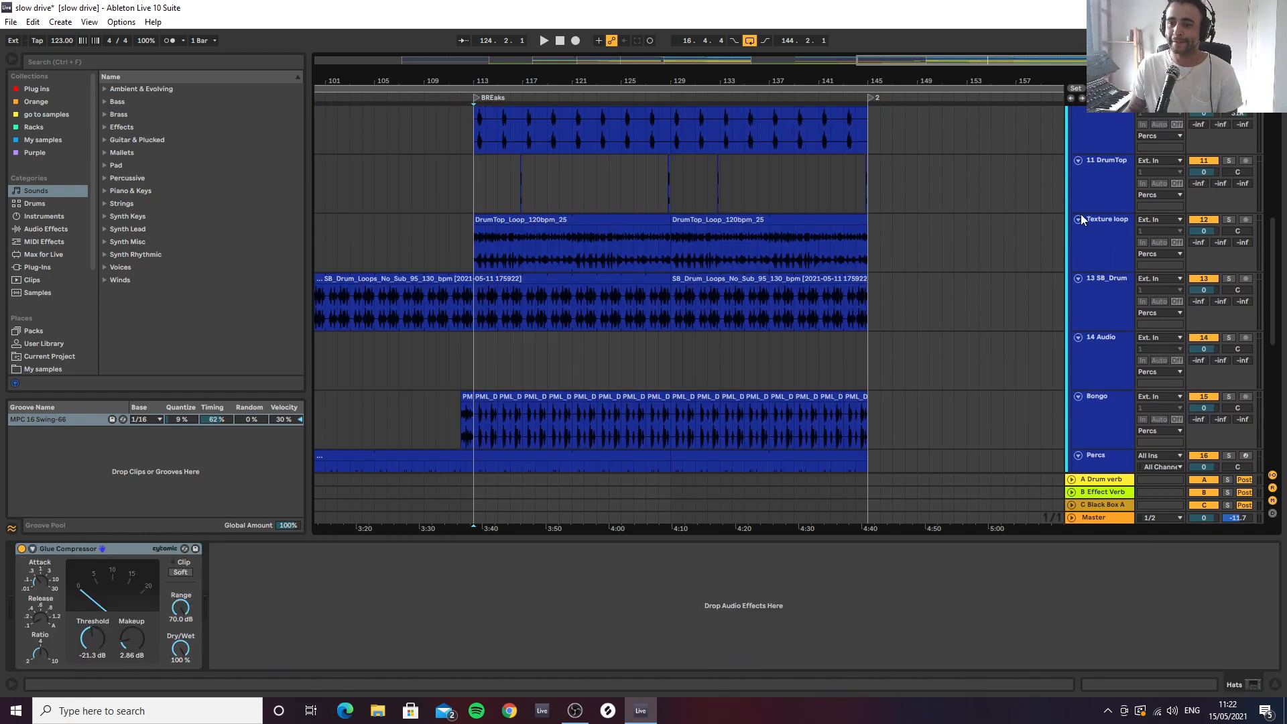
pyautogui.click(1075, 230)
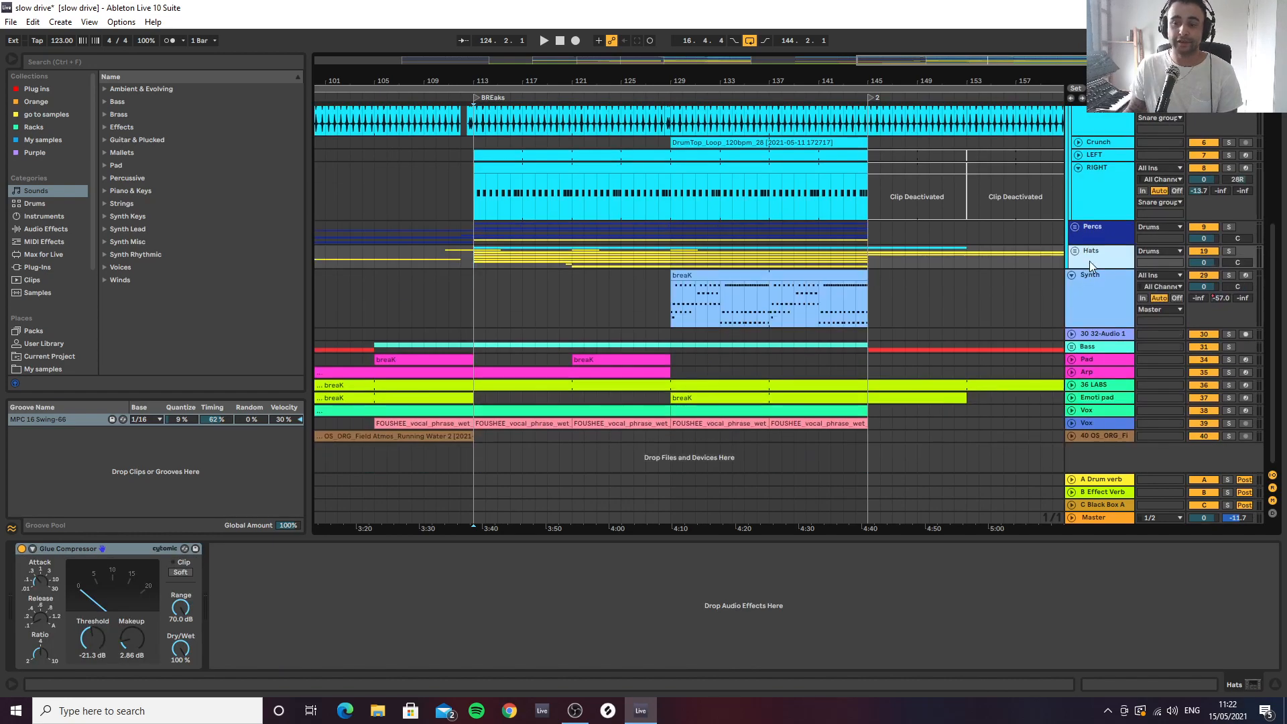
# Select the Synth track and audition its breaK clip in solo from bar 129
pyautogui.click(1098, 300)
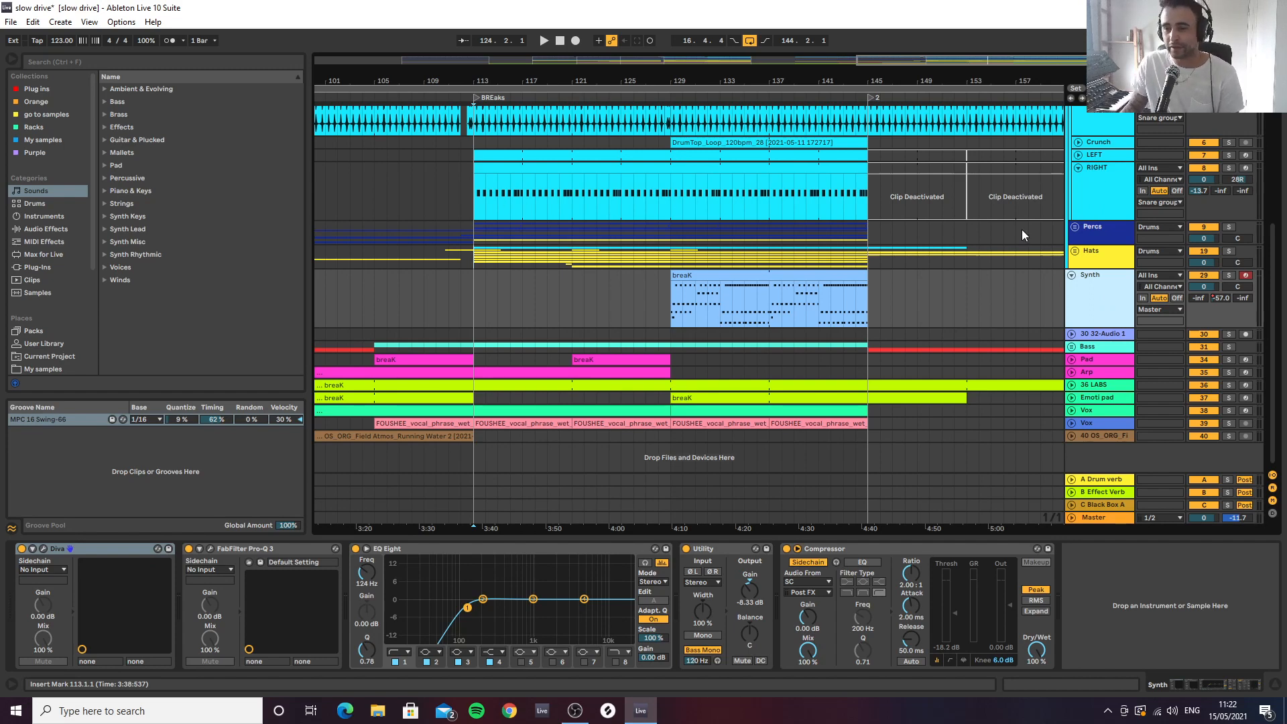
pyautogui.click(1115, 260)
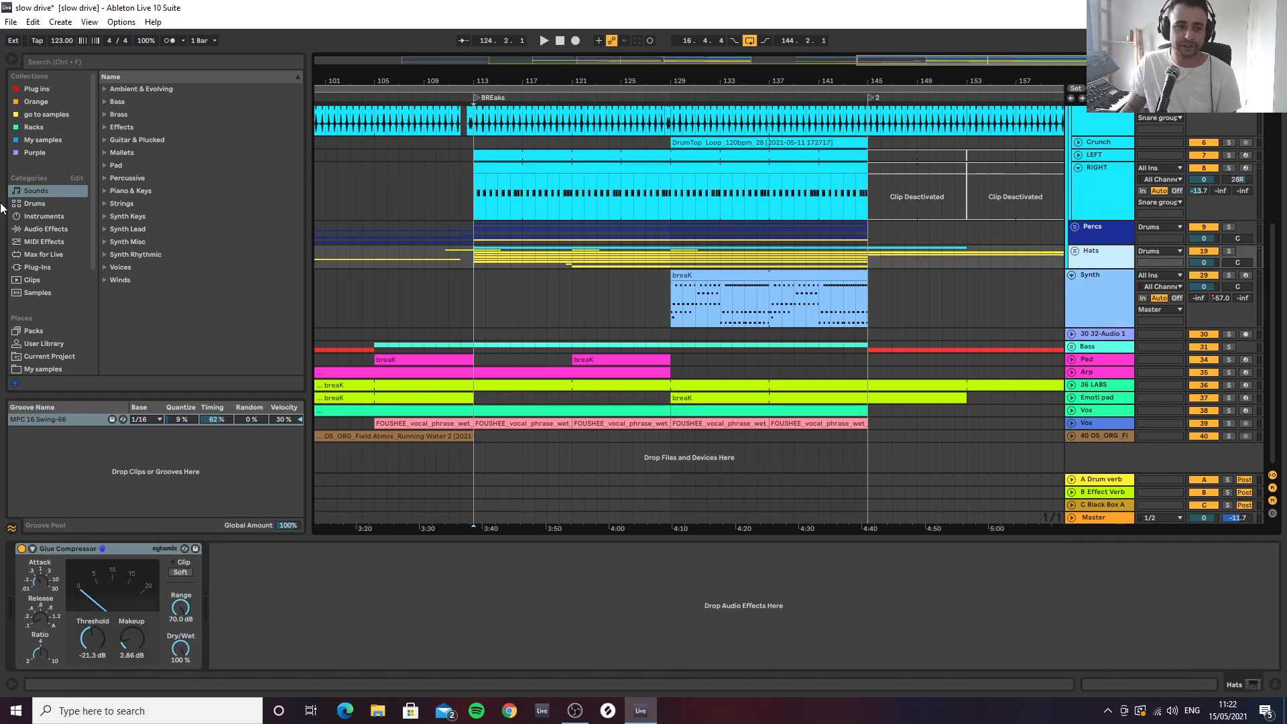
pyautogui.click(1089, 309)
pyautogui.click(672, 287)
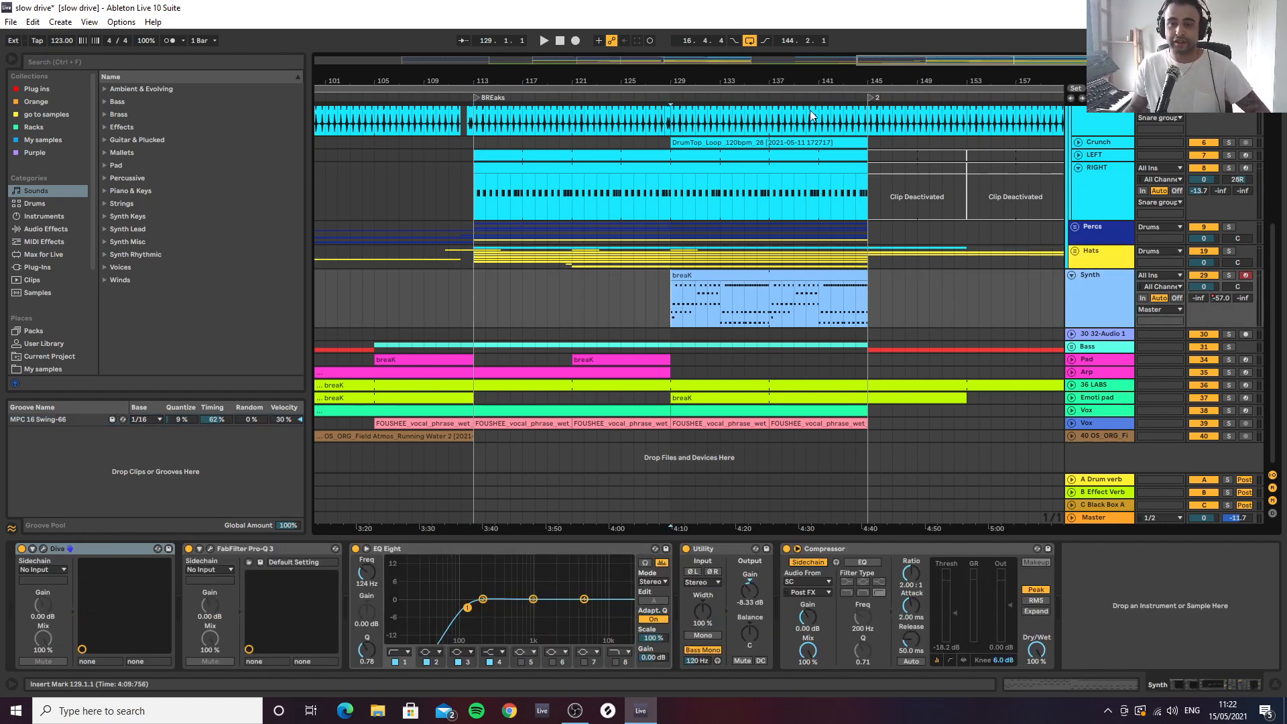
pyautogui.moveTo(808, 81); pyautogui.dragTo(791, 97)
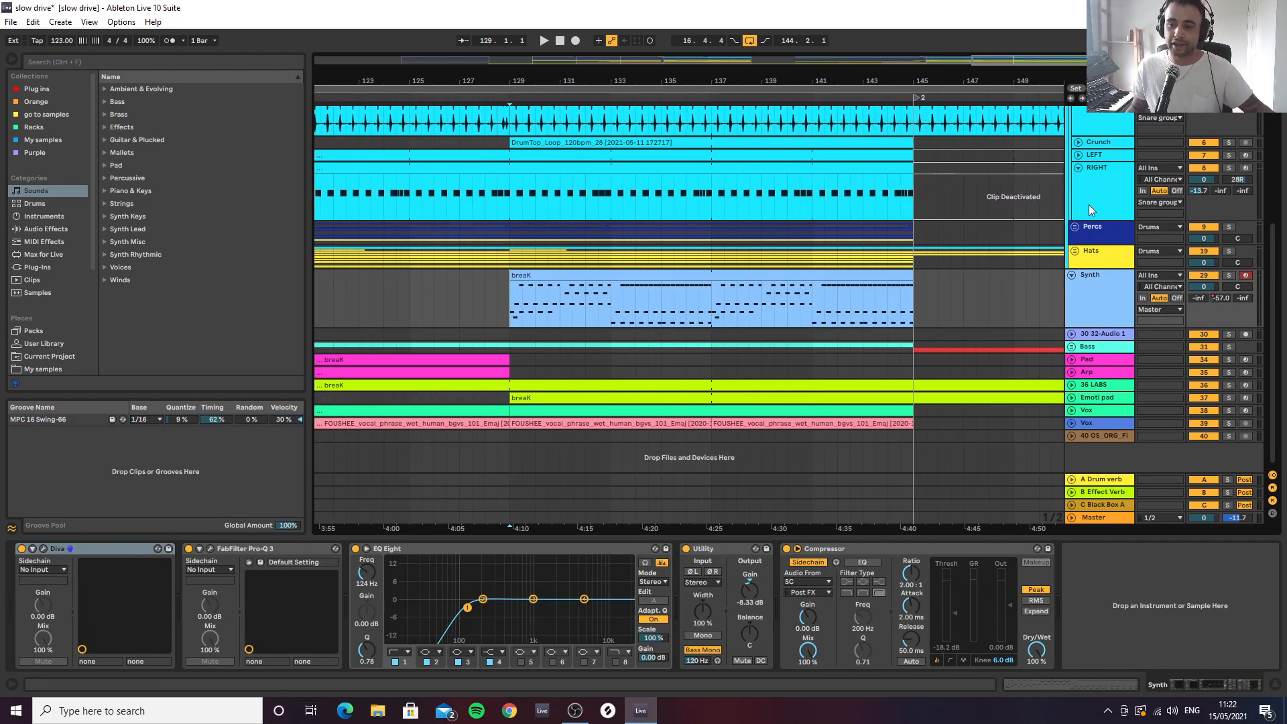
pyautogui.moveTo(959, 83); pyautogui.dragTo(964, 82)
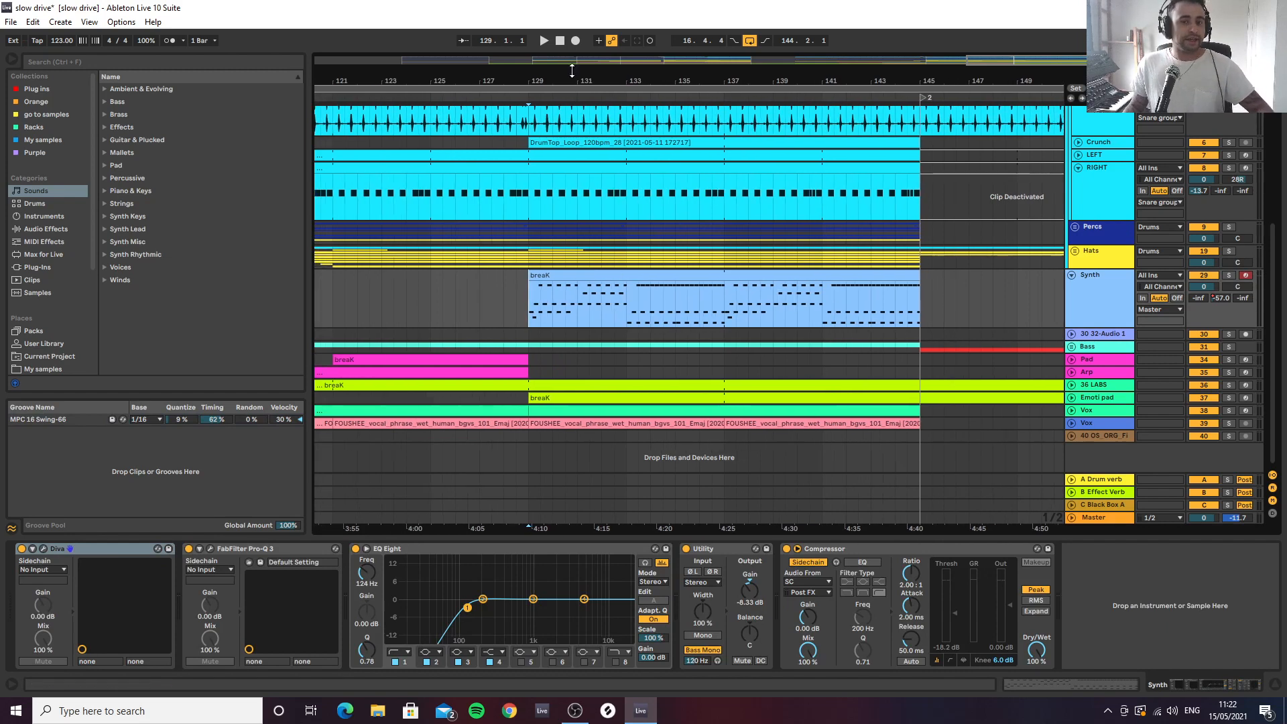
pyautogui.moveTo(573, 79); pyautogui.dragTo(672, 73)
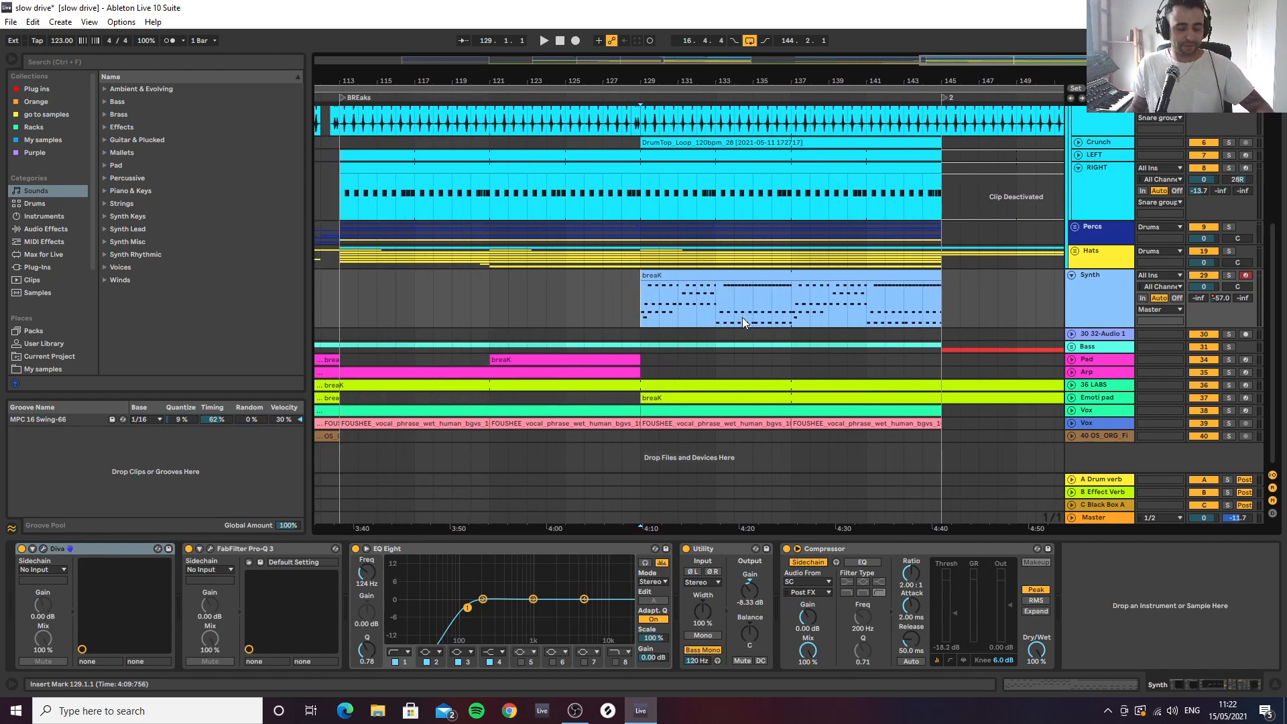
pyautogui.press('space')
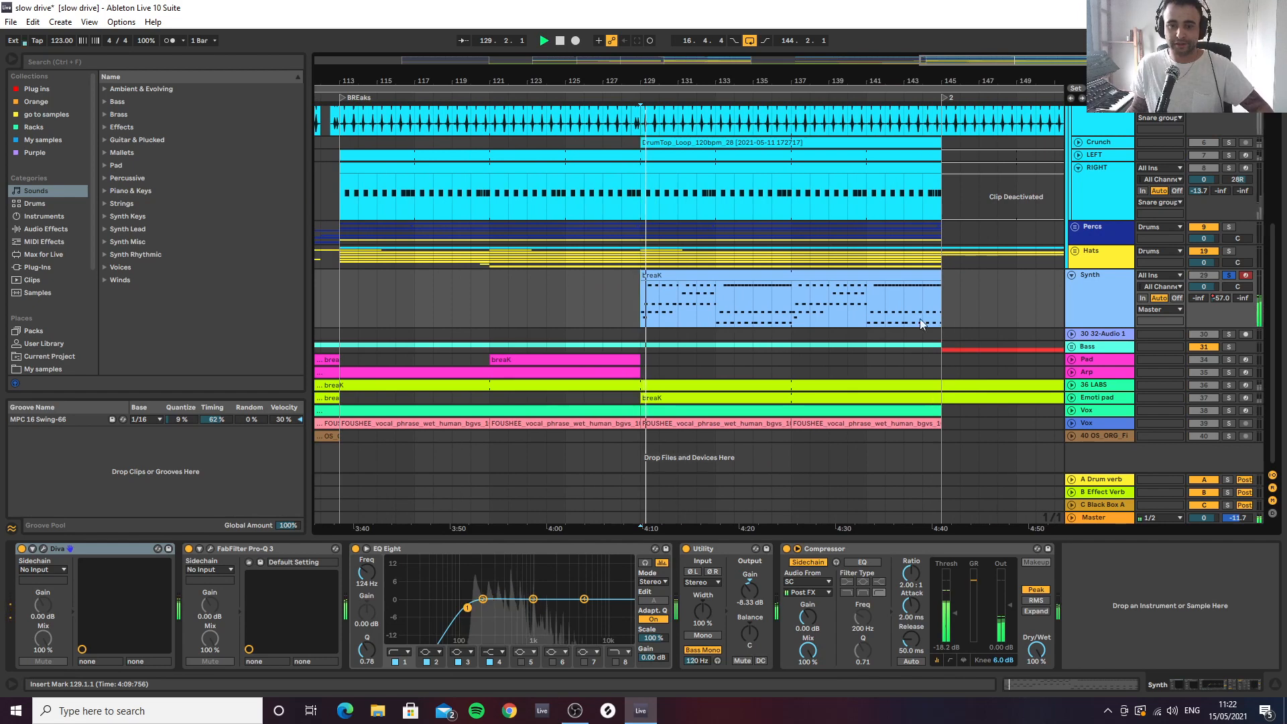
# Open the Diva instrument on the Synth track and show its Main page settings
pyautogui.click(43, 548)
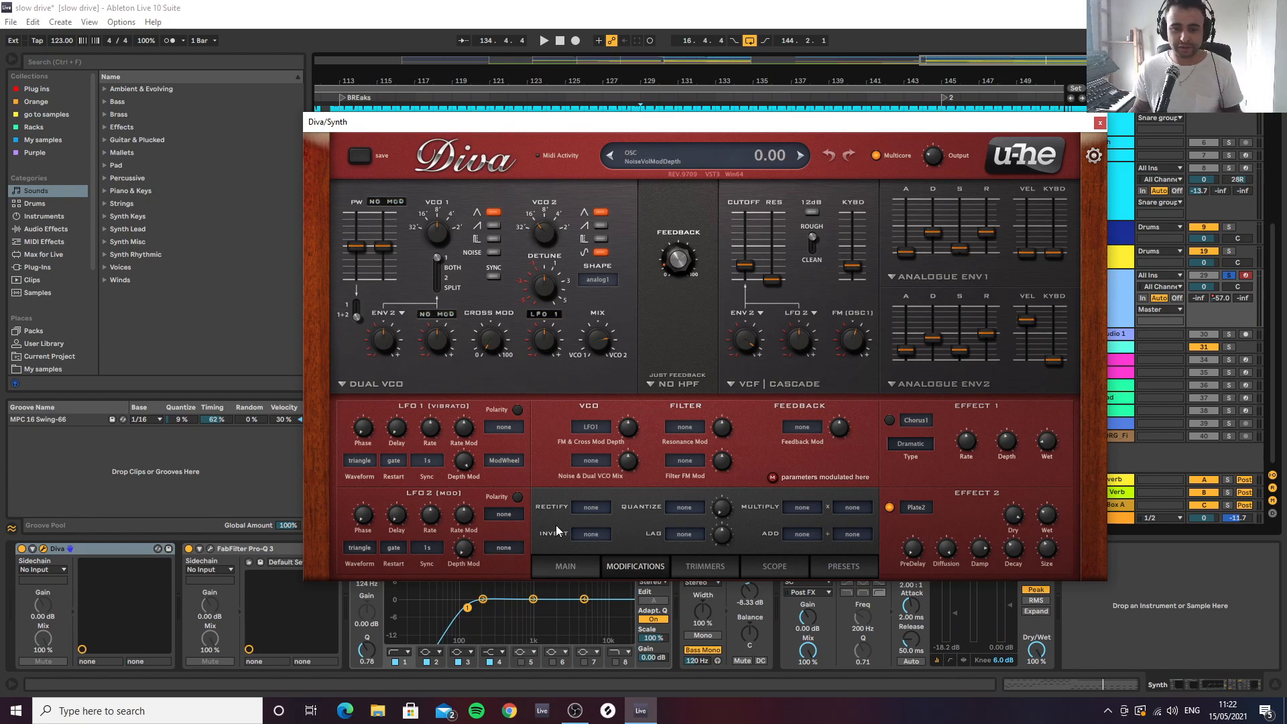
pyautogui.click(571, 568)
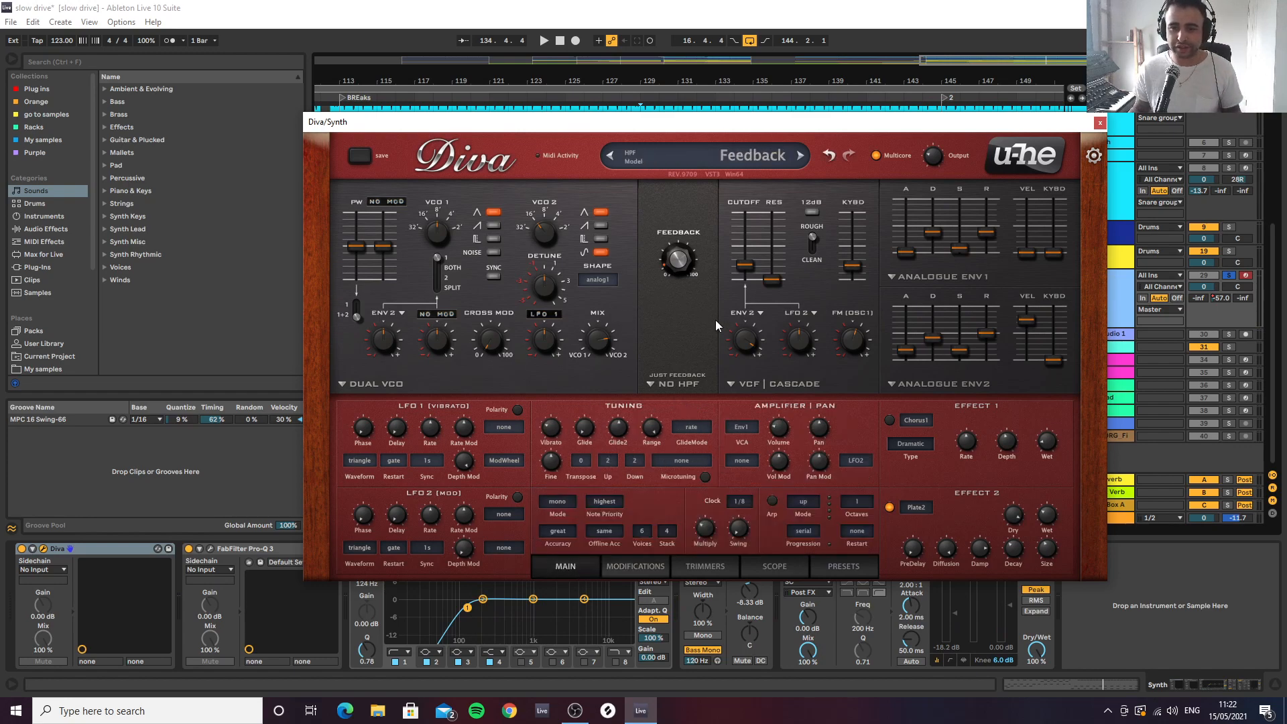
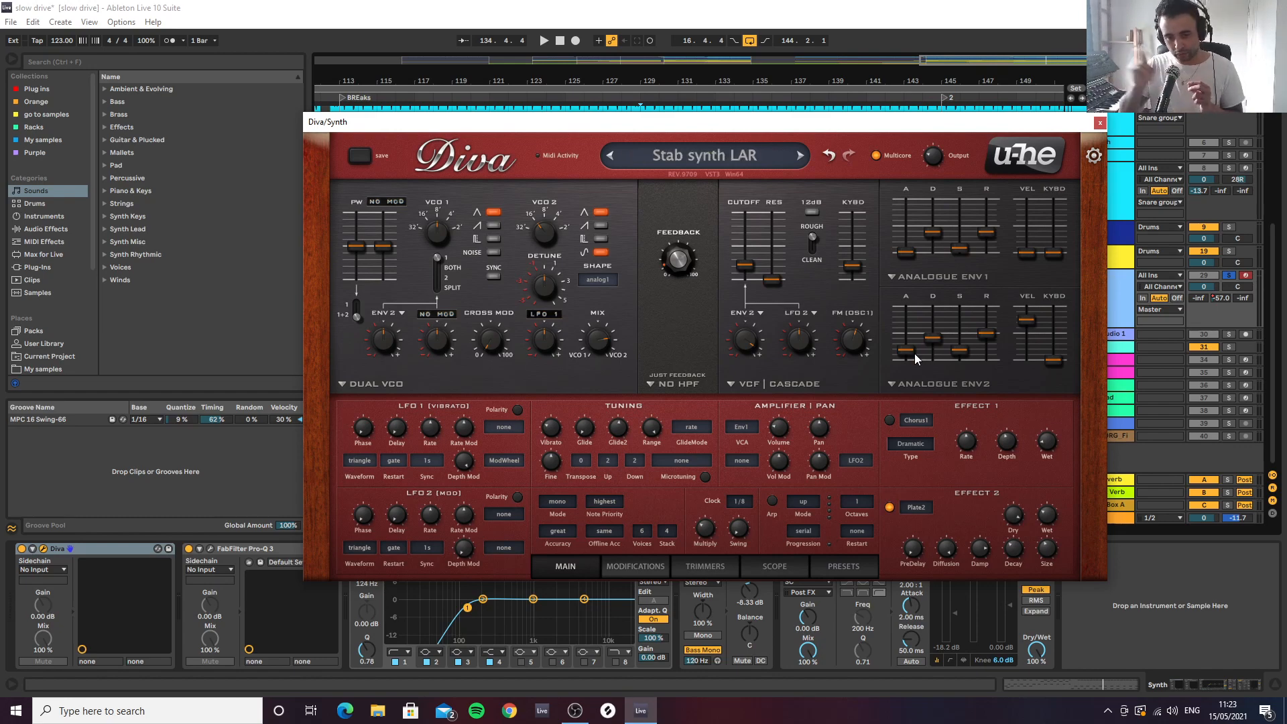
# Close the Diva window, play the Synth track's breaK clip from bar 129 and open its notes
pyautogui.click(1099, 124)
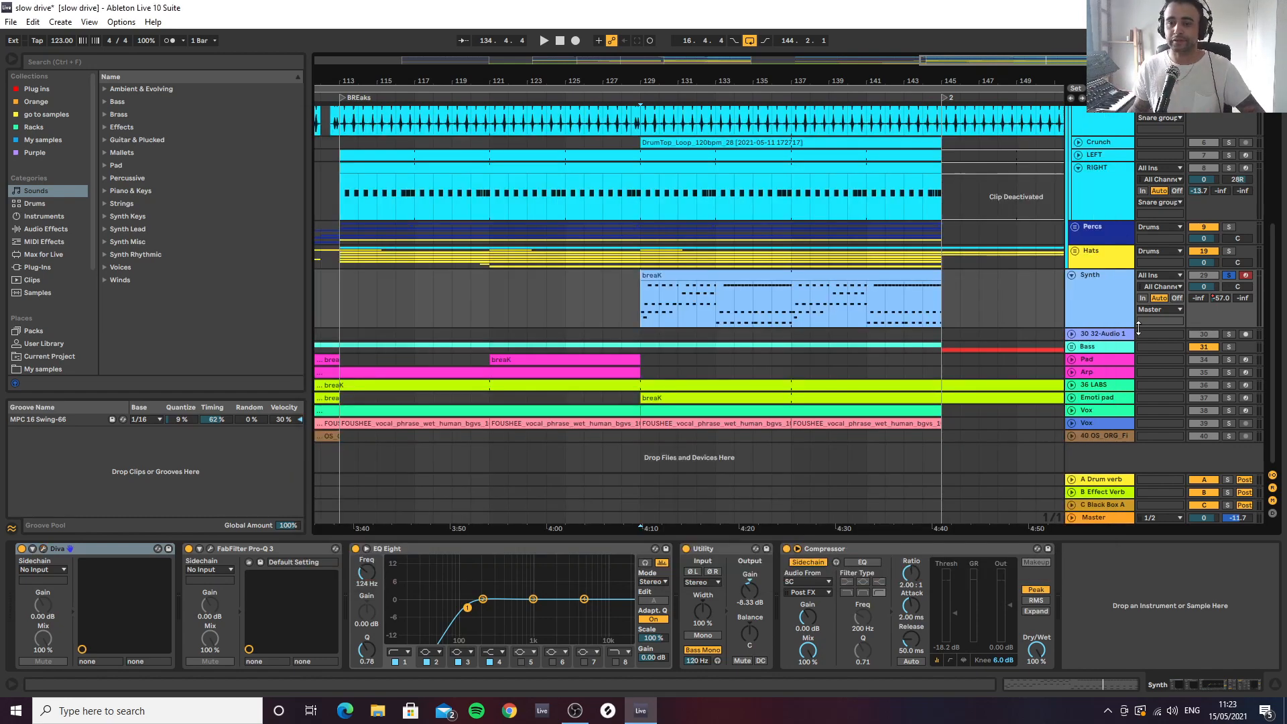
pyautogui.press('space')
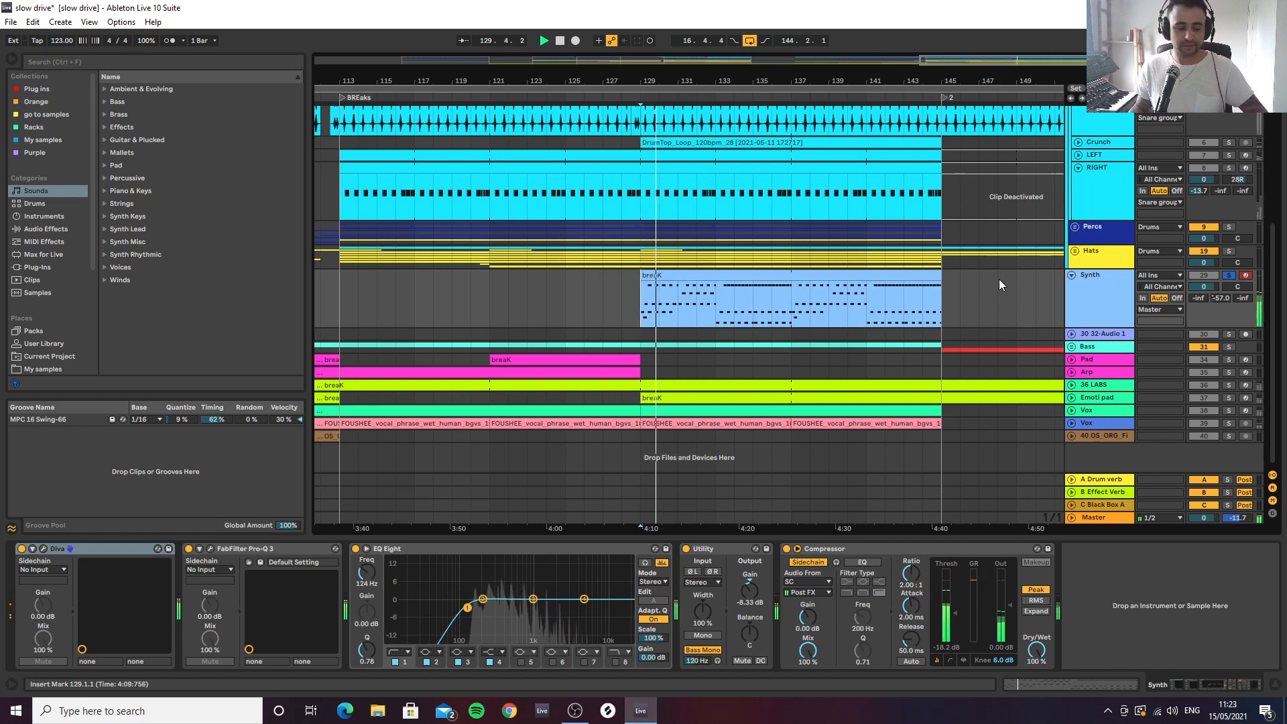
pyautogui.doubleClick(689, 277)
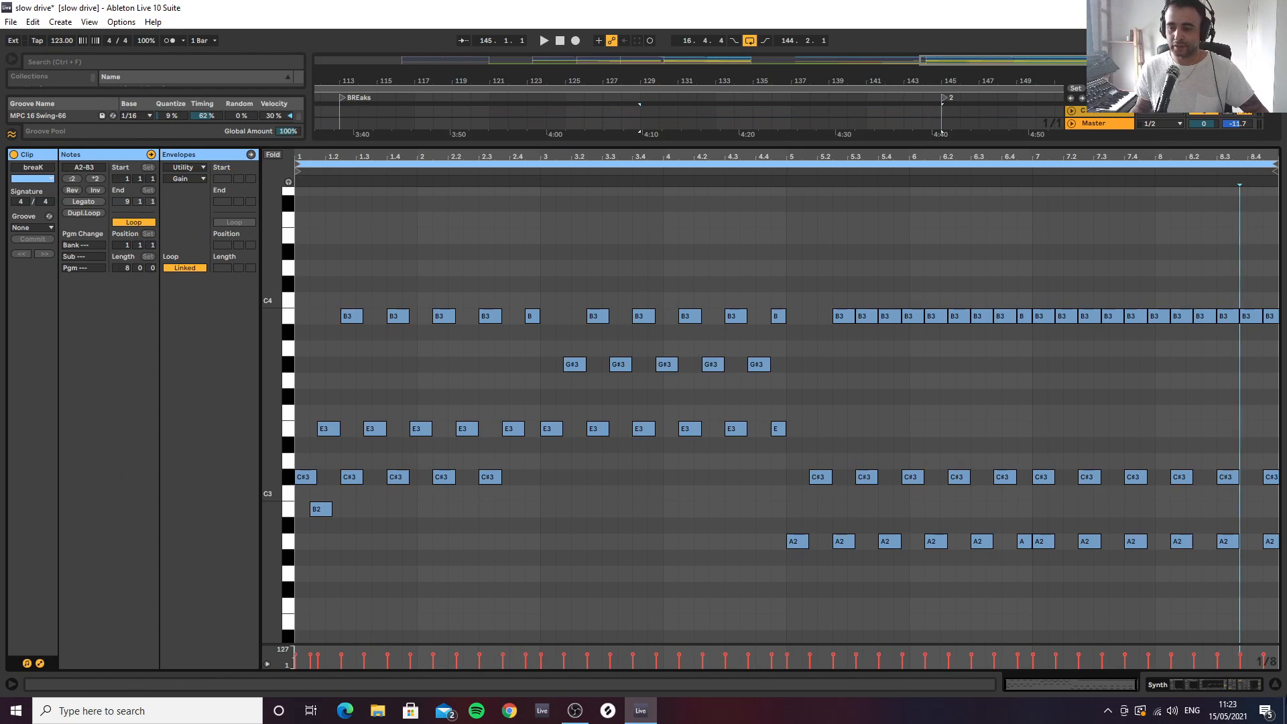
# Close the clip's note editor and unsolo the Synth track
pyautogui.click(1276, 685)
pyautogui.click(1091, 448)
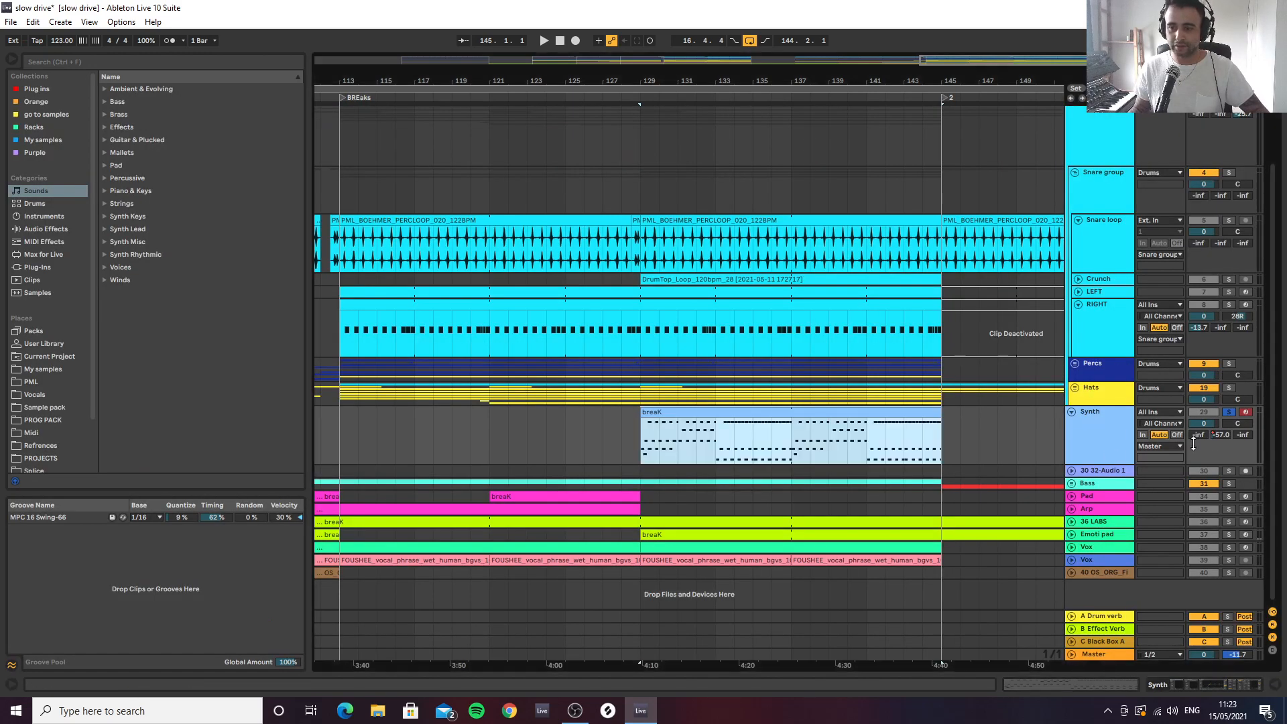
pyautogui.click(1231, 413)
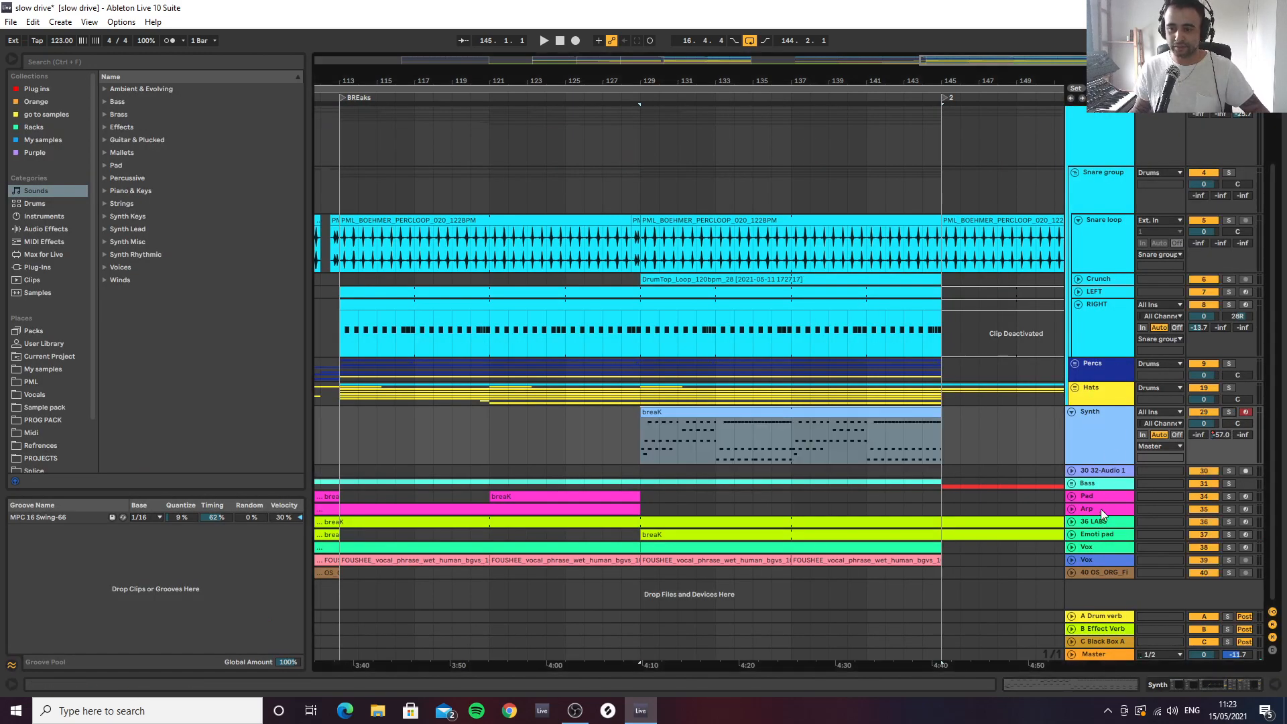
# Unfold the 36 LABS track and recolour the track and its clips green
pyautogui.click(1101, 526)
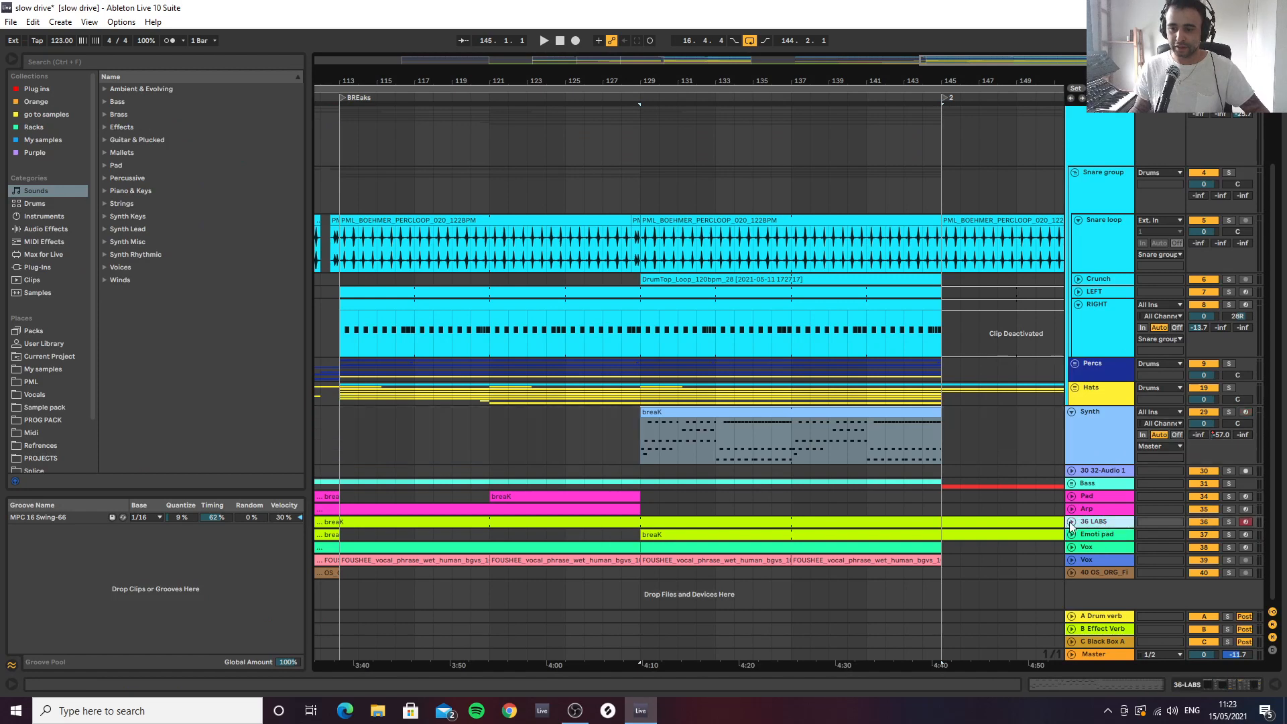
pyautogui.click(1071, 522)
pyautogui.rightClick(1103, 518)
pyautogui.click(1154, 496)
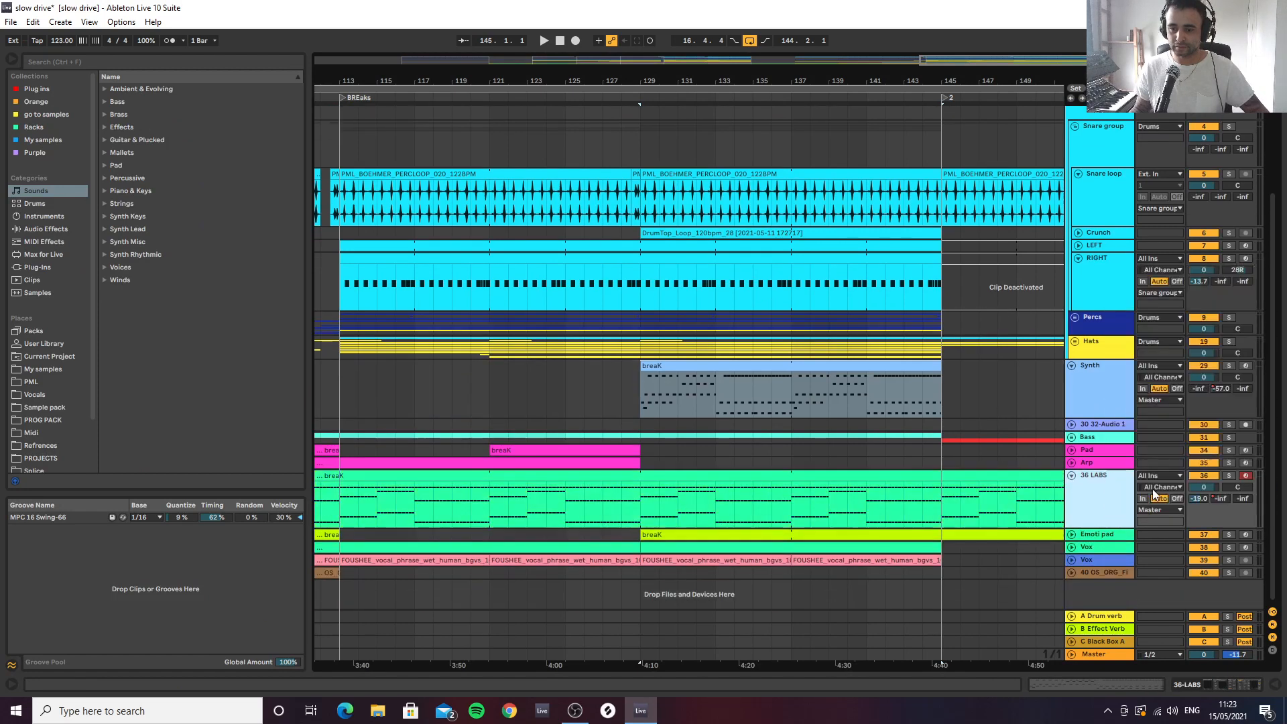
# Examine the notes of the 36 LABS breaK clip, followed by those of the Synth's breaK clip at bar 129
pyautogui.click(674, 476)
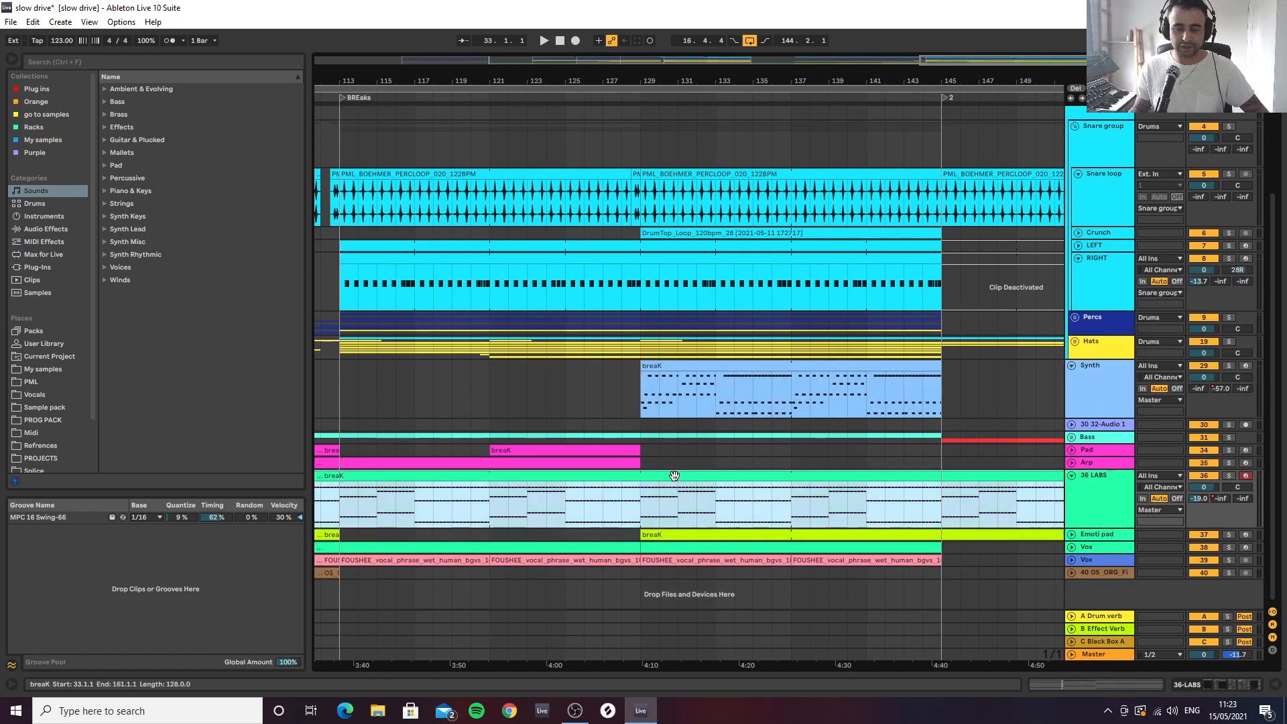
pyautogui.doubleClick(674, 476)
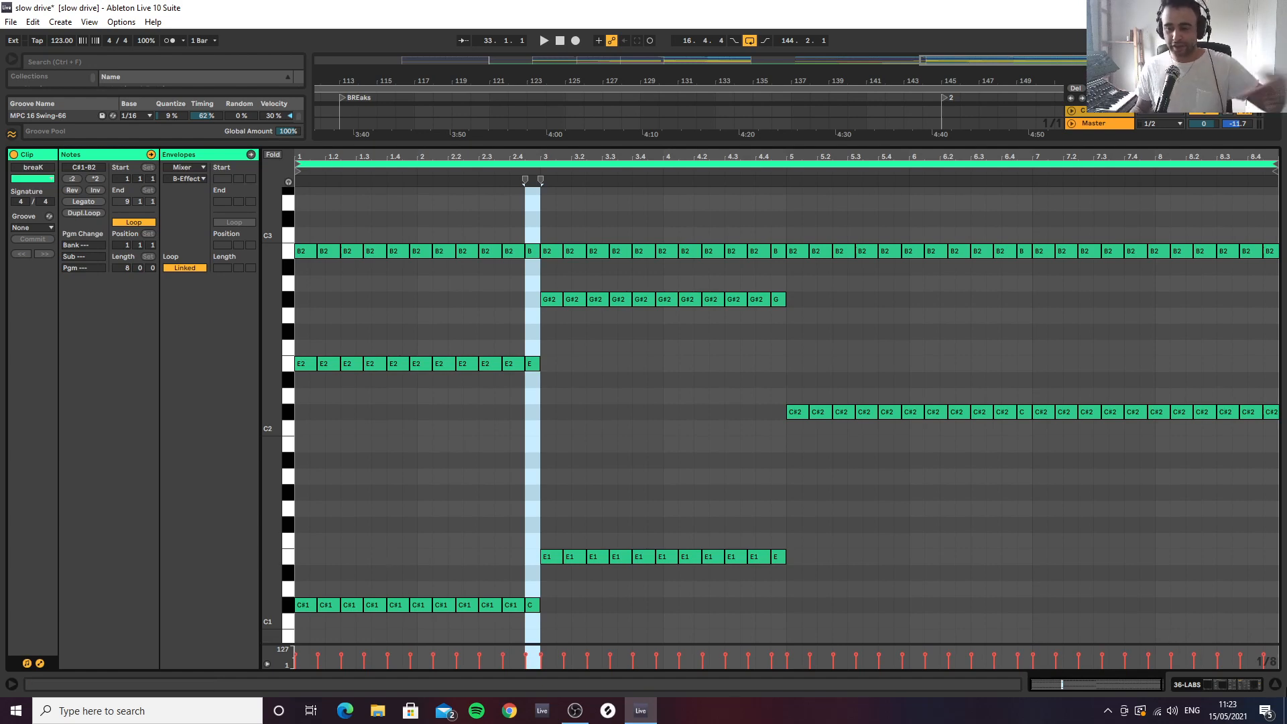
pyautogui.click(1276, 684)
pyautogui.doubleClick(760, 371)
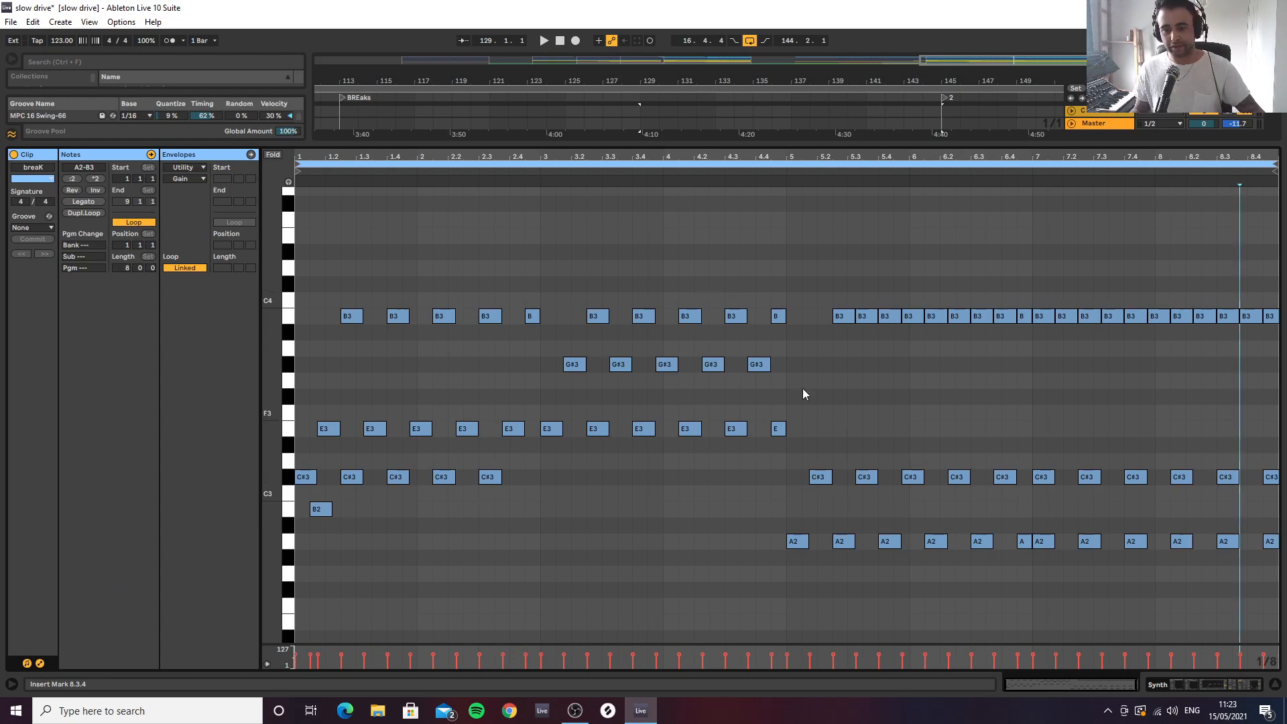
# Audition the Synth and 36 LABS tracks together in solo from bar 129
pyautogui.press('space')
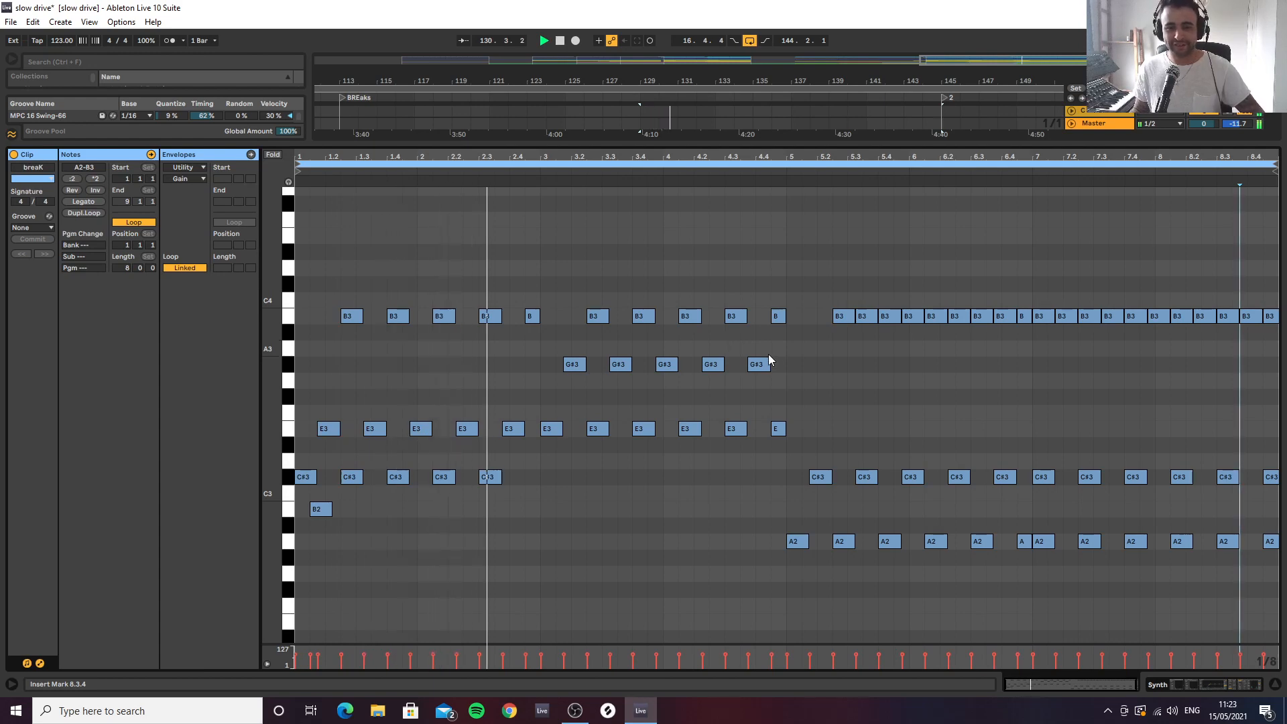
pyautogui.click(1274, 685)
pyautogui.click(1228, 476)
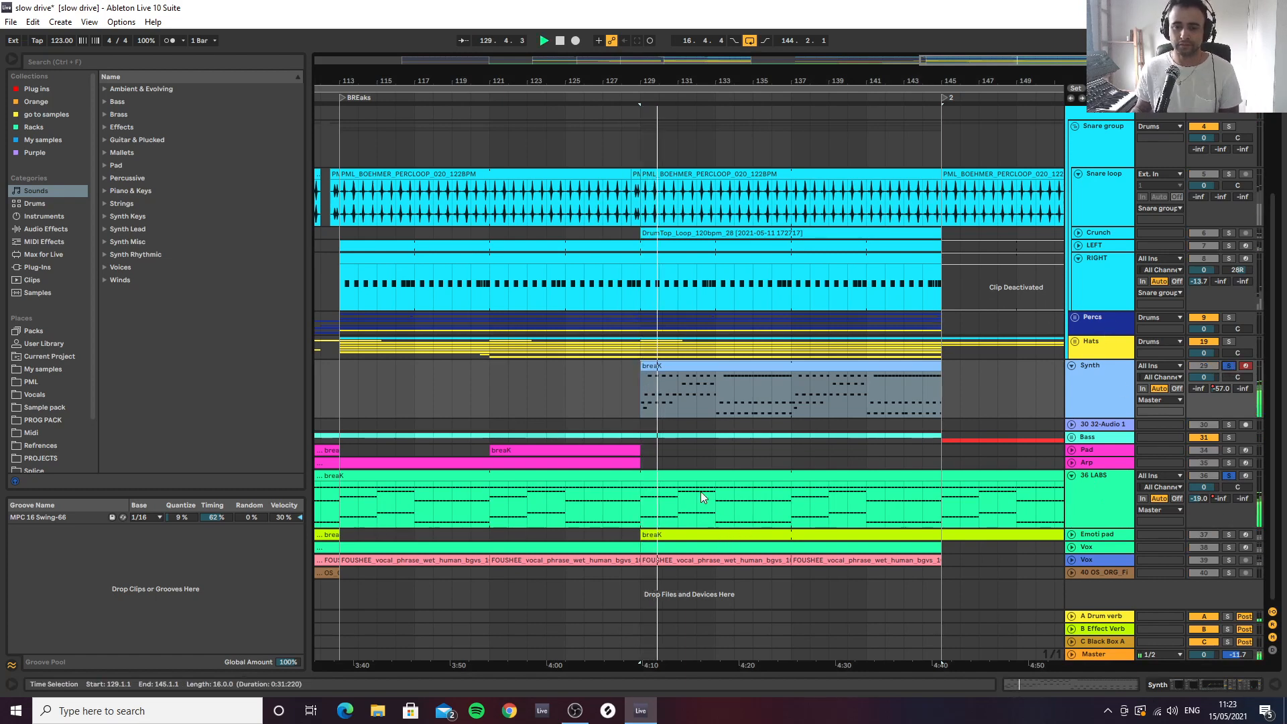
# Open the Synth and 36 LABS breaK clips together in an enlarged multi-clip note editor
pyautogui.doubleClick(730, 369)
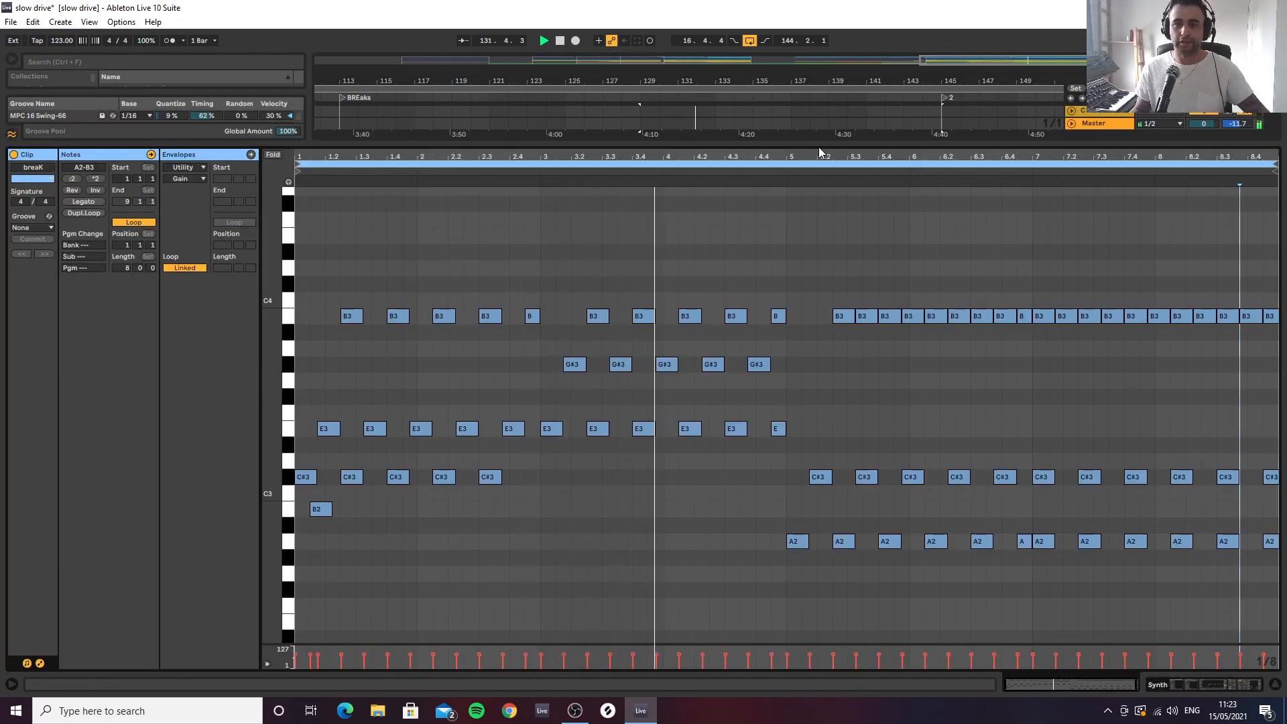
pyautogui.moveTo(818, 147); pyautogui.dragTo(814, 408)
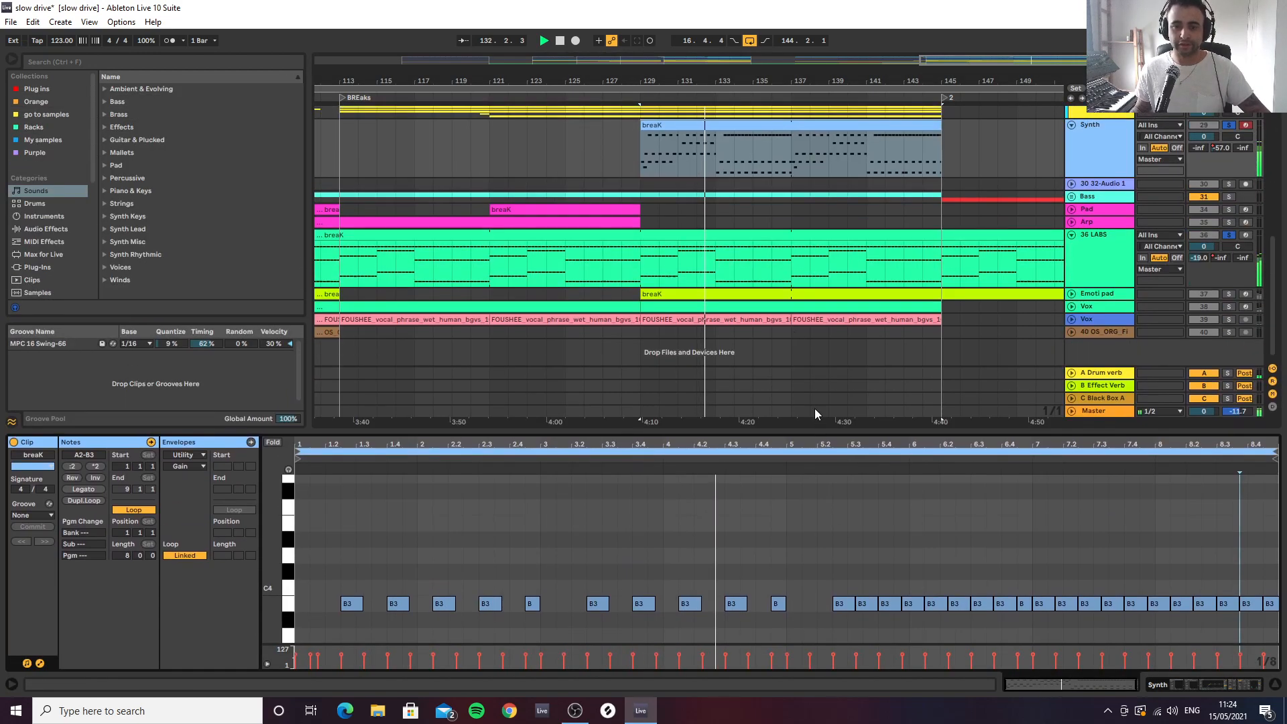
pyautogui.keyDown('ctrl'); pyautogui.click(772, 235); pyautogui.keyUp('ctrl')
pyautogui.moveTo(750, 432); pyautogui.dragTo(755, 81)
pyautogui.scroll(-1, 749, 299)
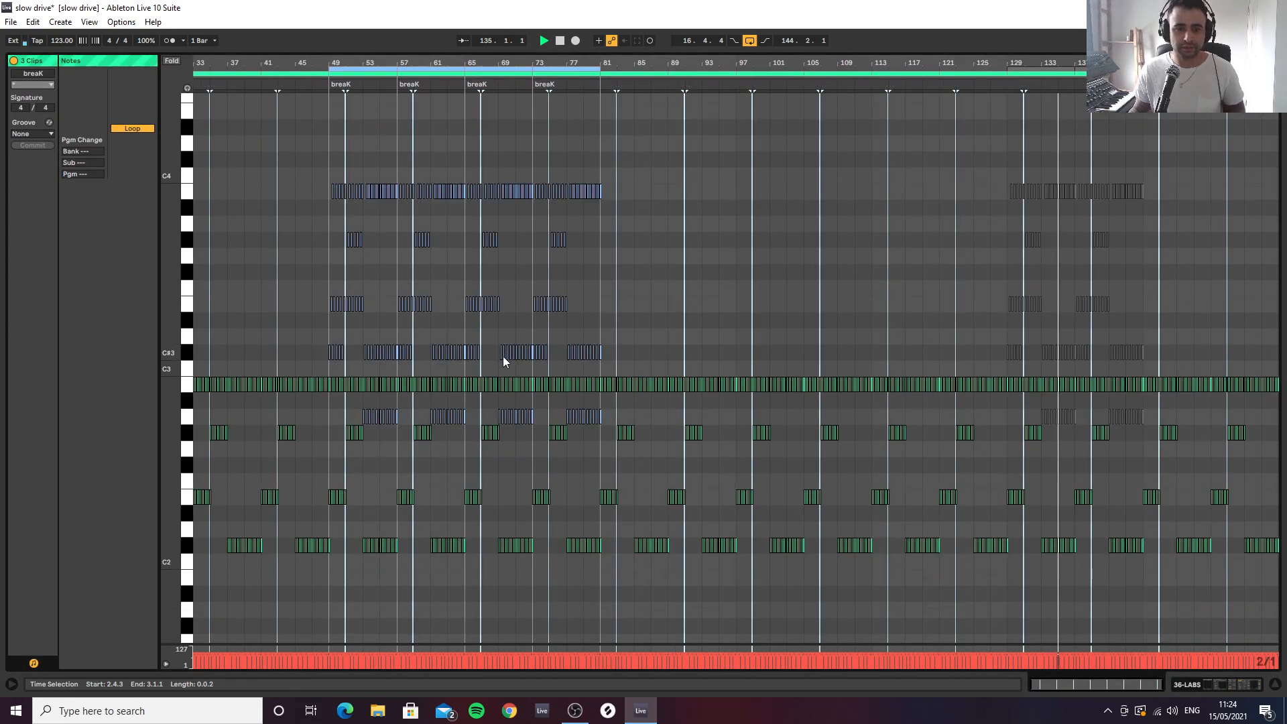
# Fold the editor to the used notes and compare the Synth and 36 LABS notes around bars 44 to 64
pyautogui.click(316, 119)
pyautogui.moveTo(174, 161); pyautogui.dragTo(137, 159)
pyautogui.click(170, 62)
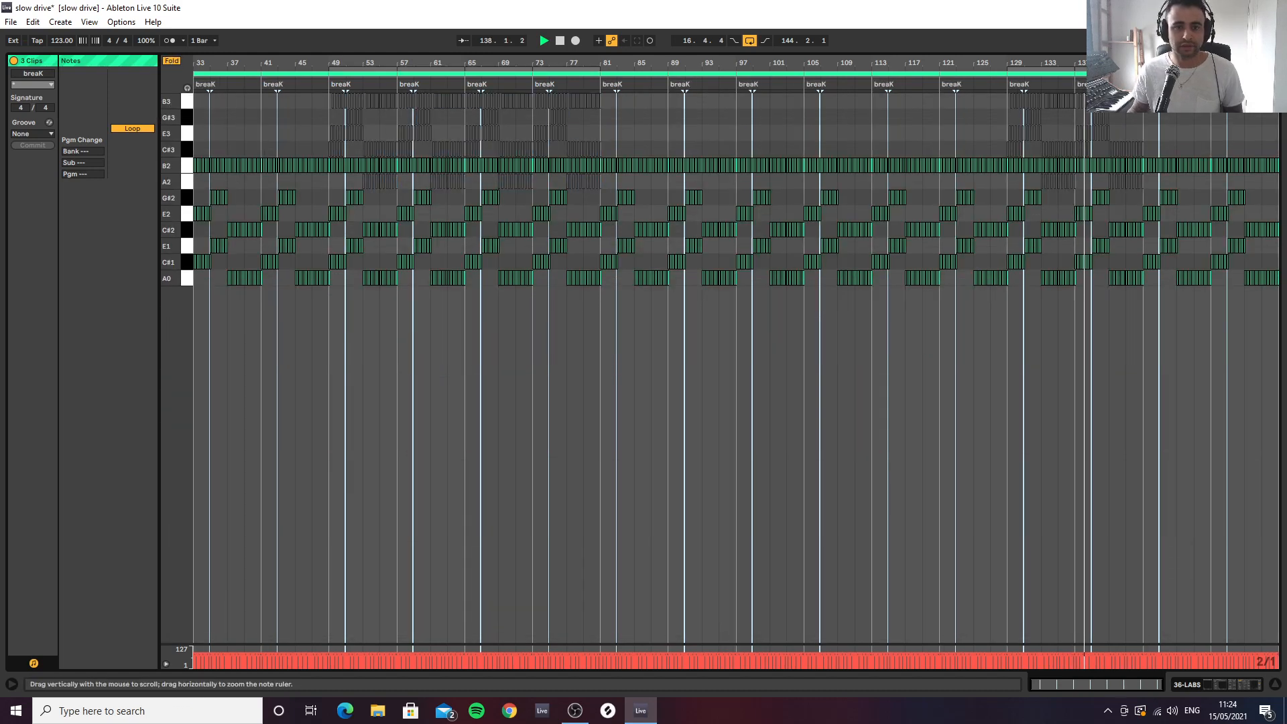
pyautogui.moveTo(308, 60); pyautogui.dragTo(398, 104)
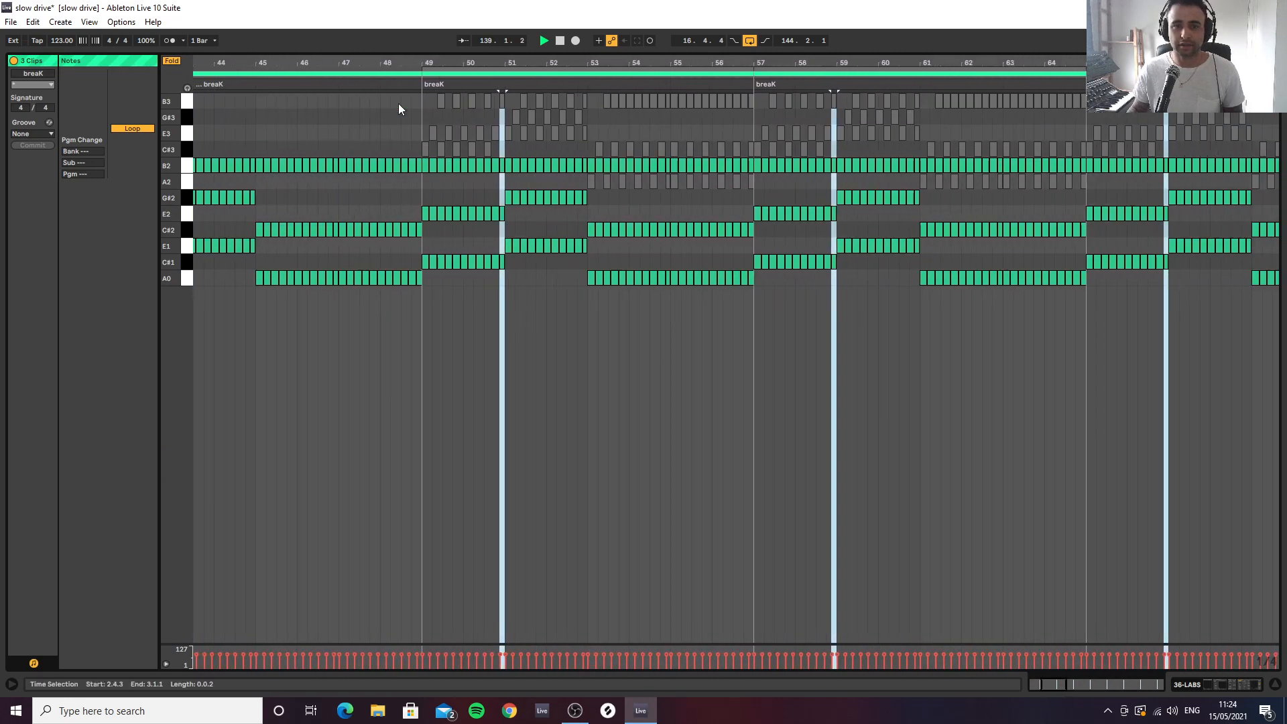
pyautogui.click(443, 147)
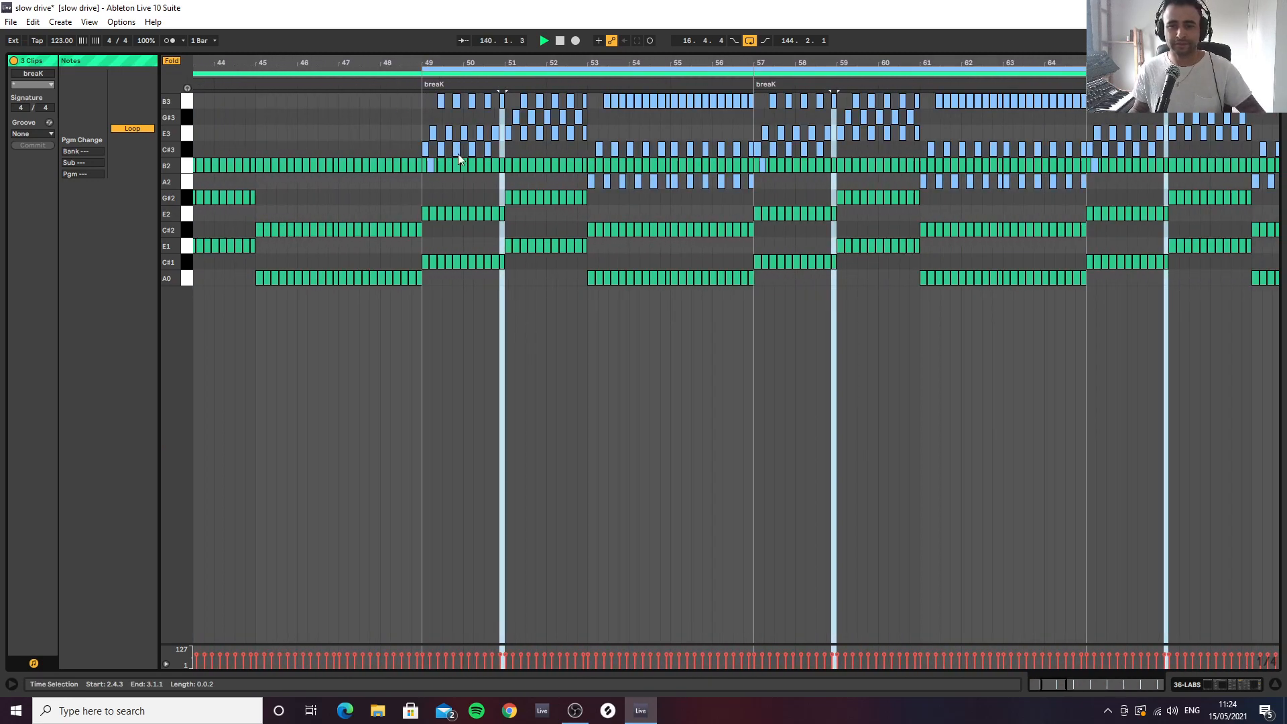
pyautogui.click(464, 166)
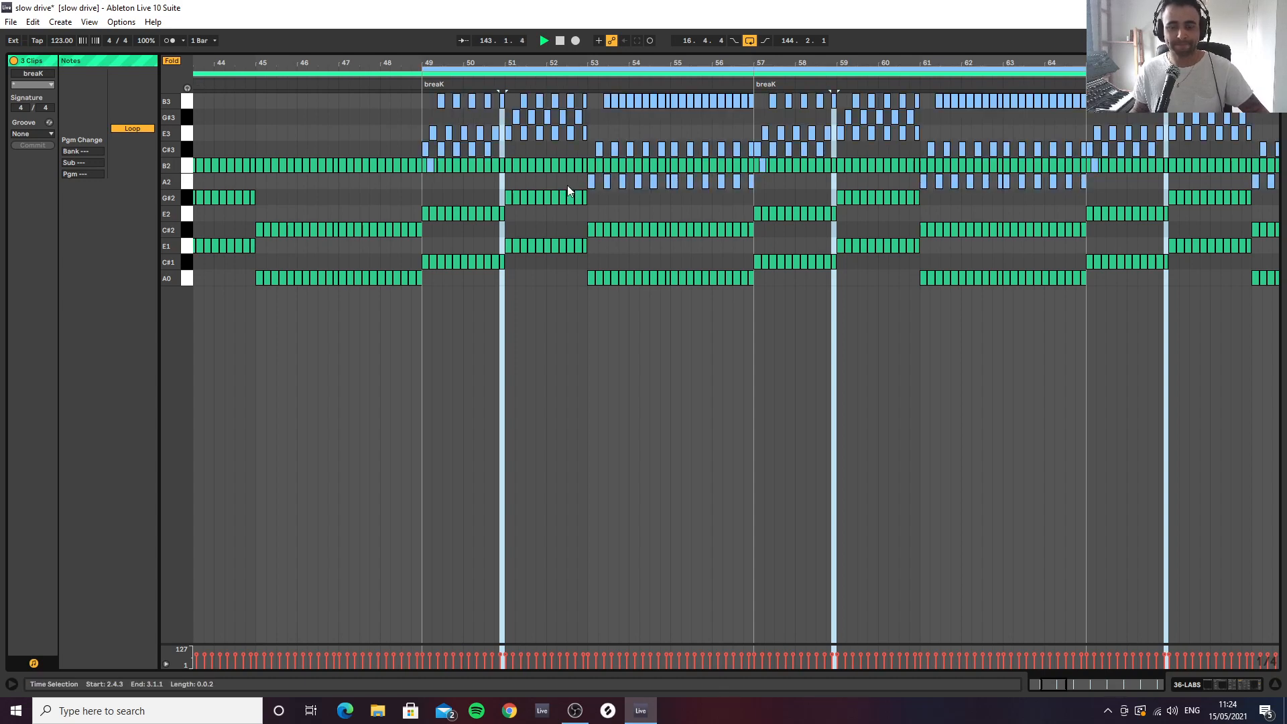
# Close the note editor and select the Synth track in the arrangement
pyautogui.click(1275, 685)
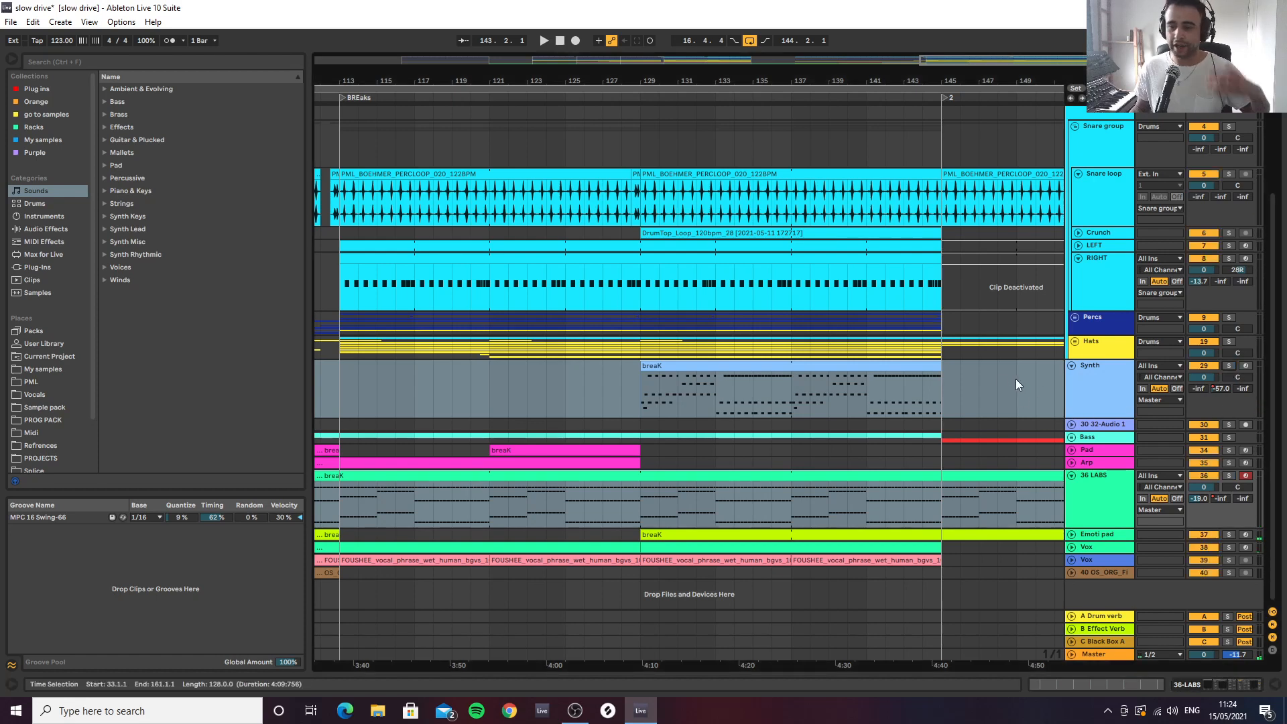
pyautogui.click(1093, 396)
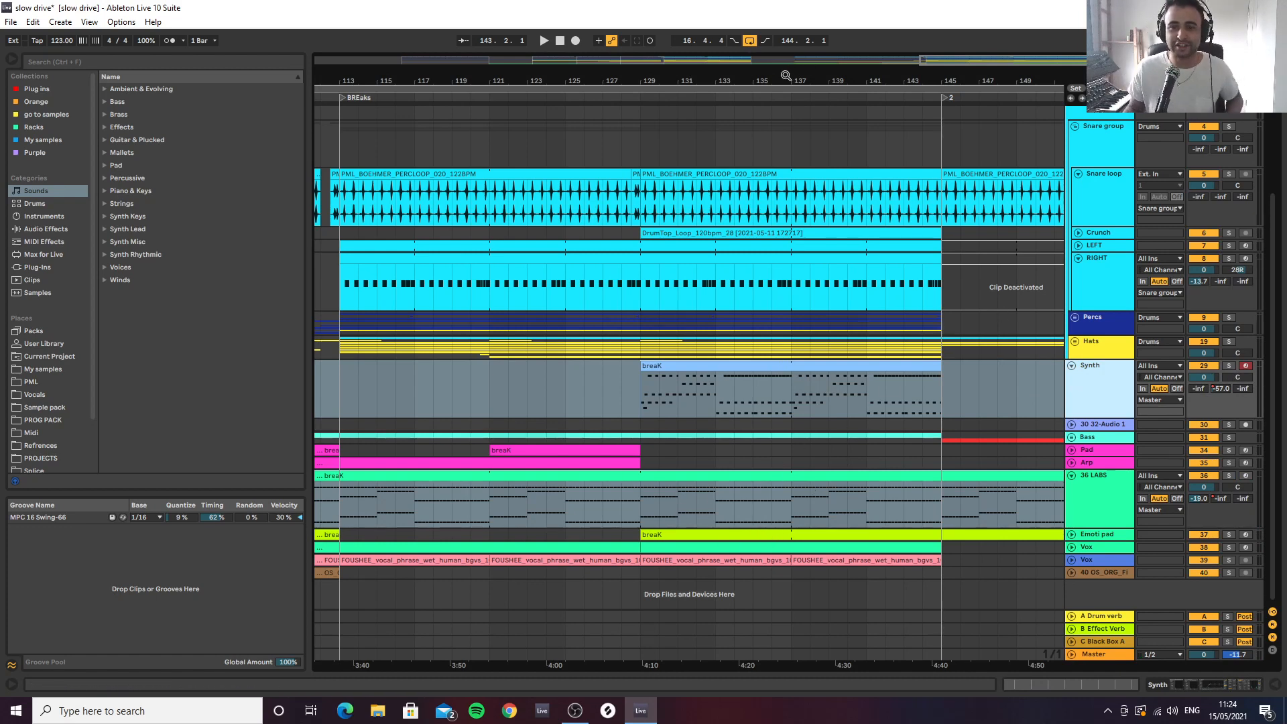
pyautogui.moveTo(785, 78); pyautogui.dragTo(744, 79)
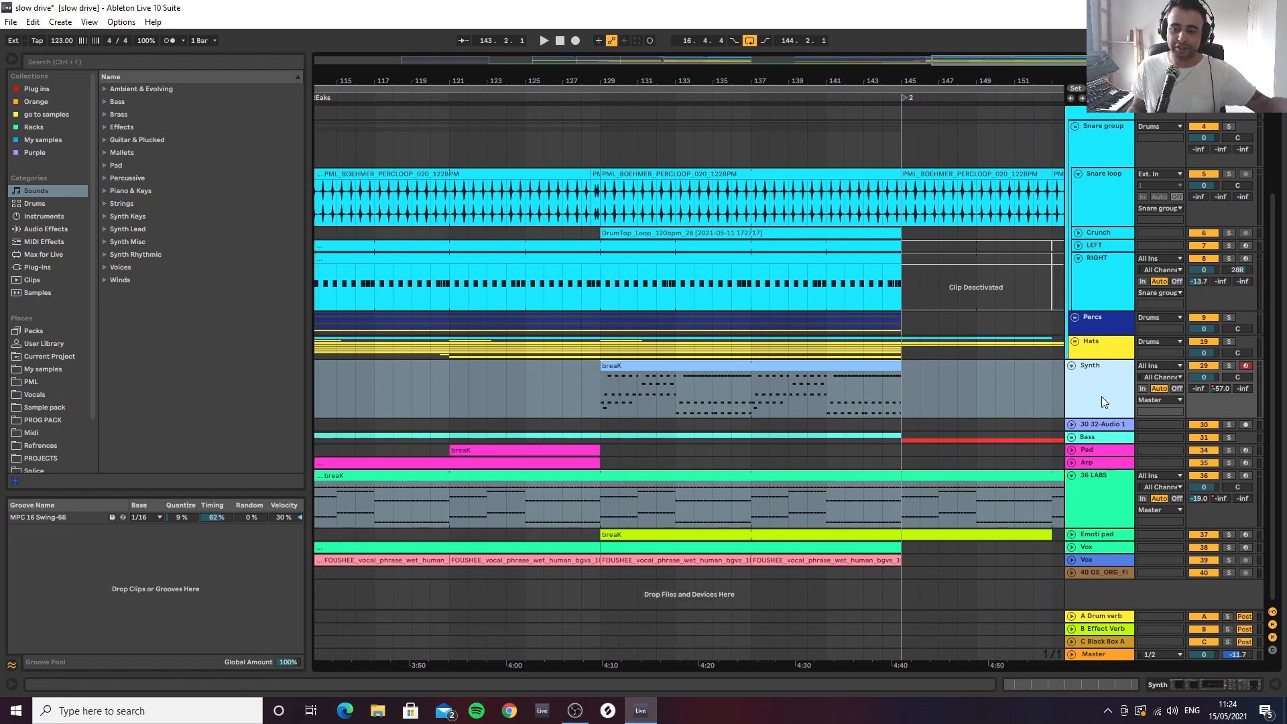
pyautogui.moveTo(794, 80); pyautogui.dragTo(796, 71)
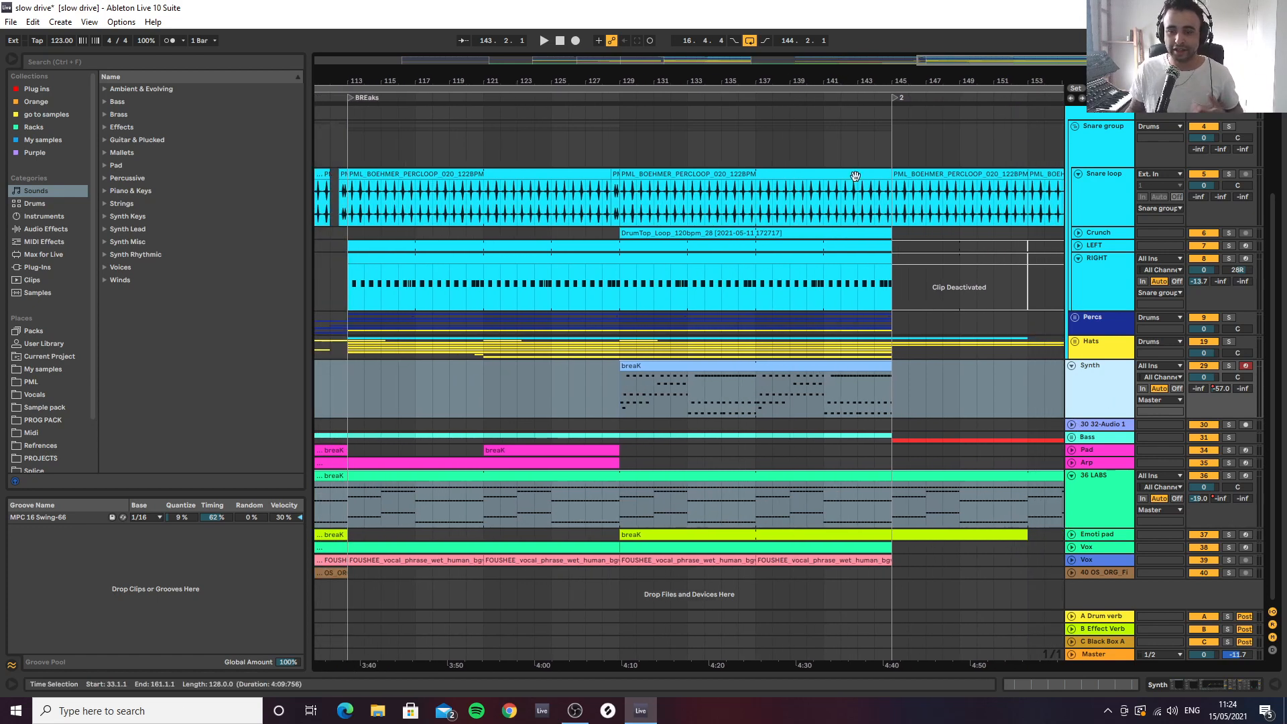
# Unfold the 32-Audio 1 track and place the insert marker at the start of its clip at bar 17
pyautogui.click(1071, 425)
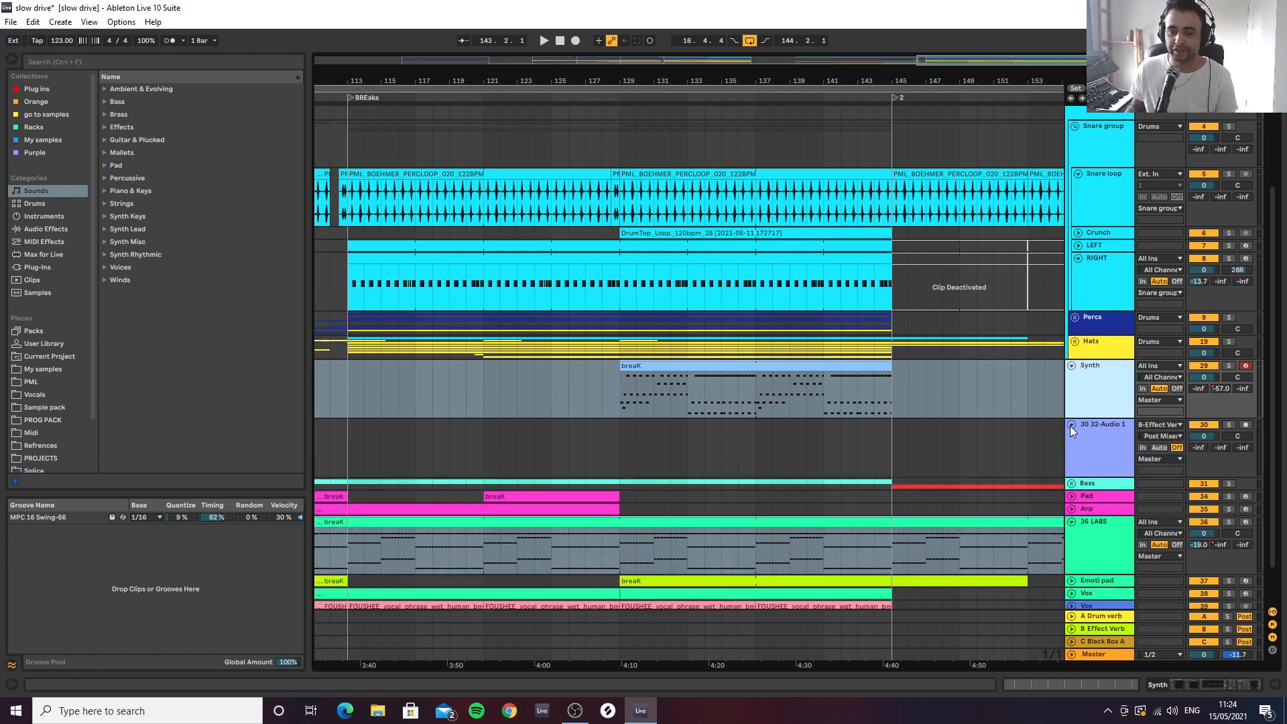
pyautogui.moveTo(885, 80); pyautogui.dragTo(885, 33)
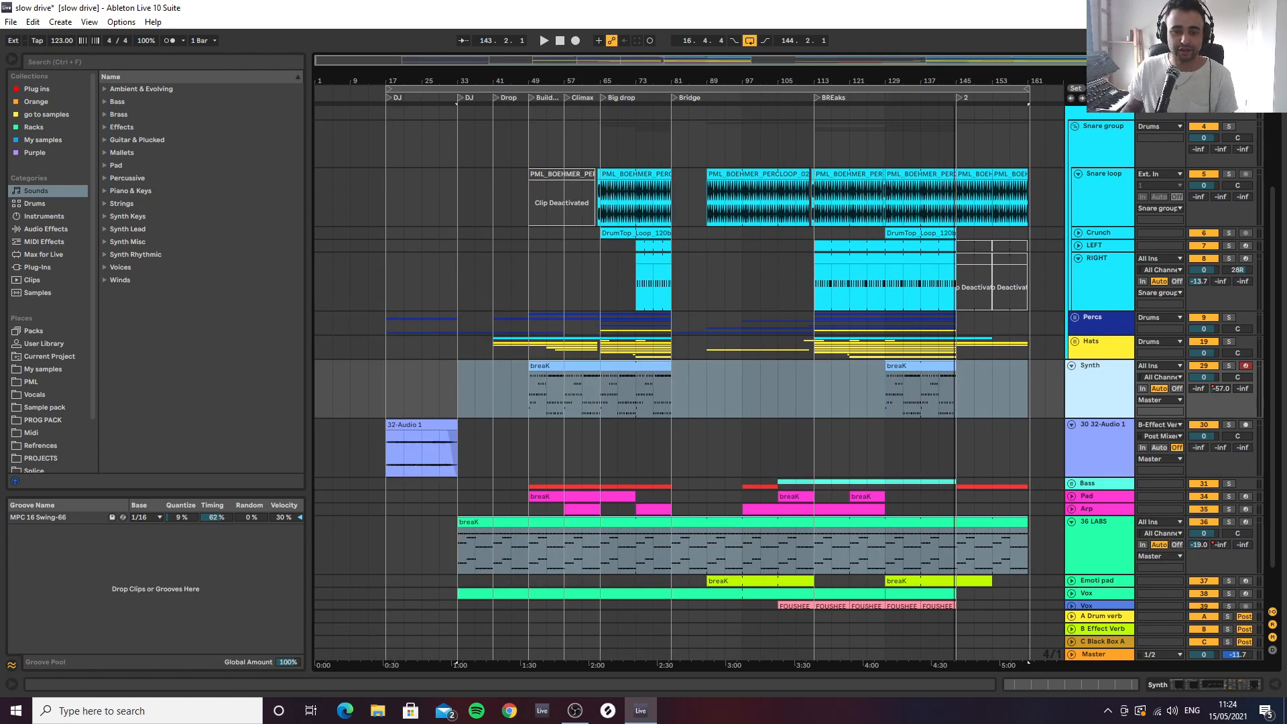
pyautogui.click(385, 455)
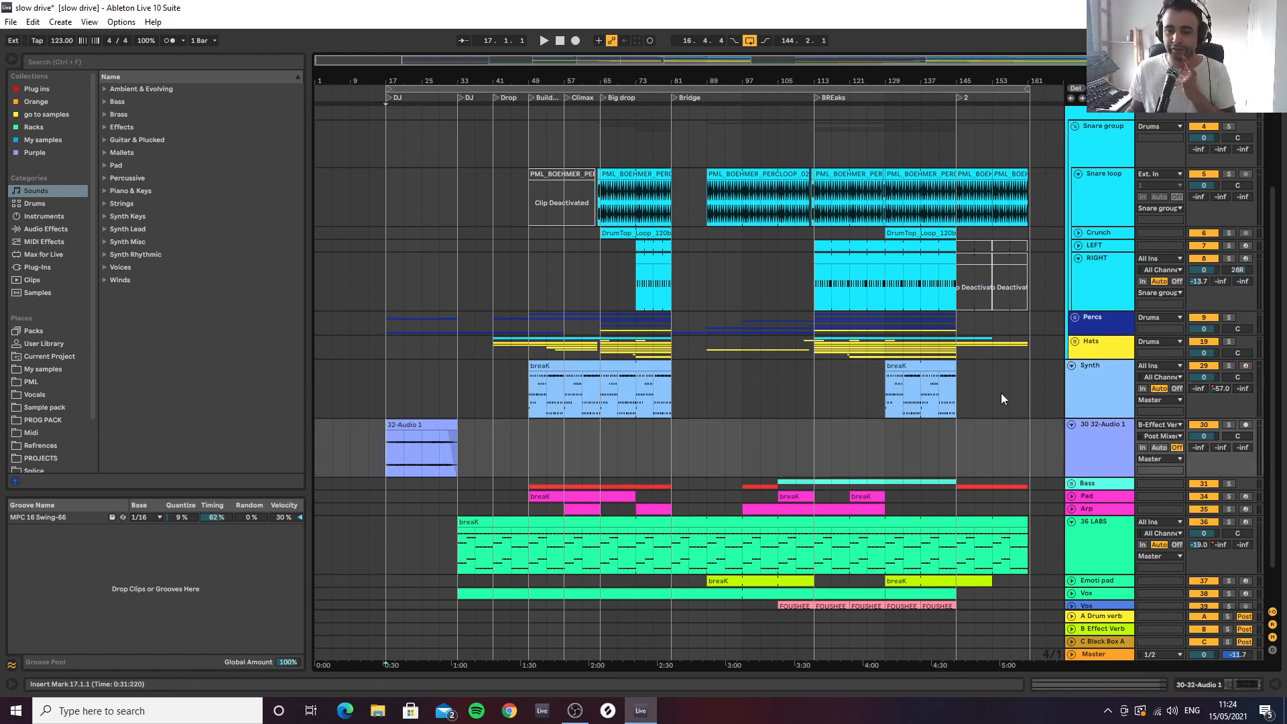
# Select the Synth's breaK clip at bar 129 and bring up the B Effect Verb return track's device chain
pyautogui.click(901, 363)
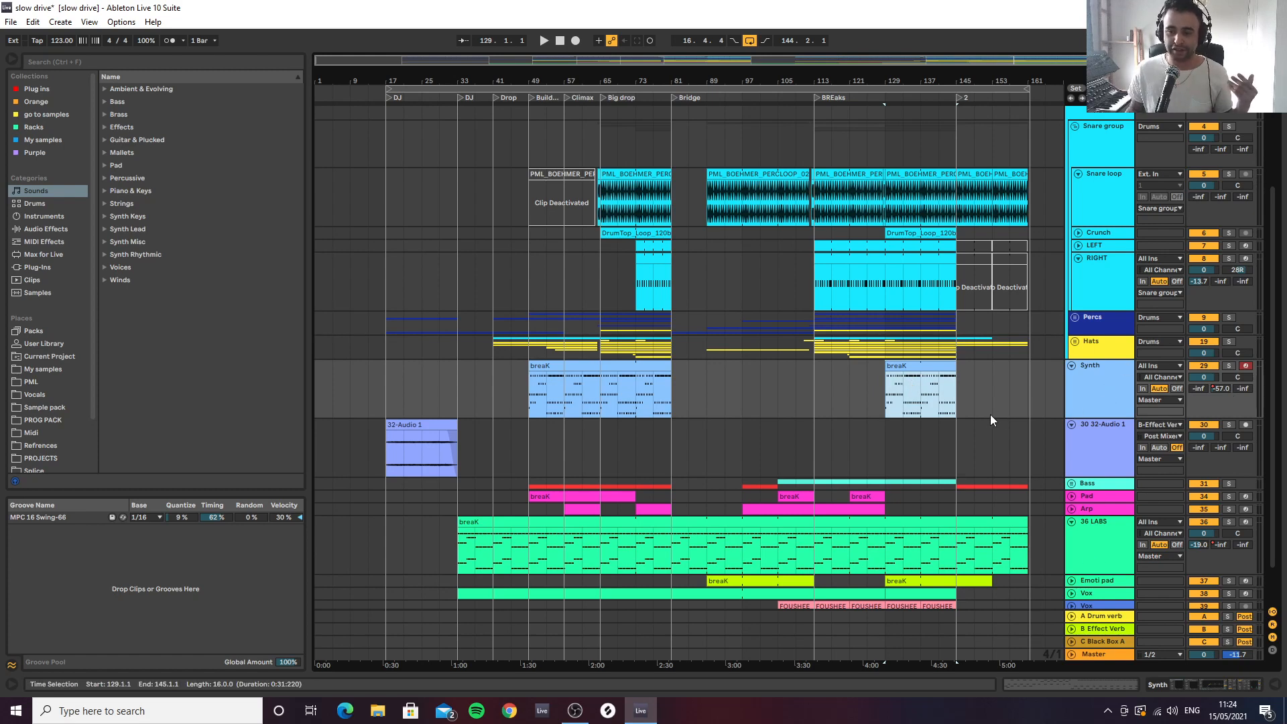
pyautogui.click(1102, 629)
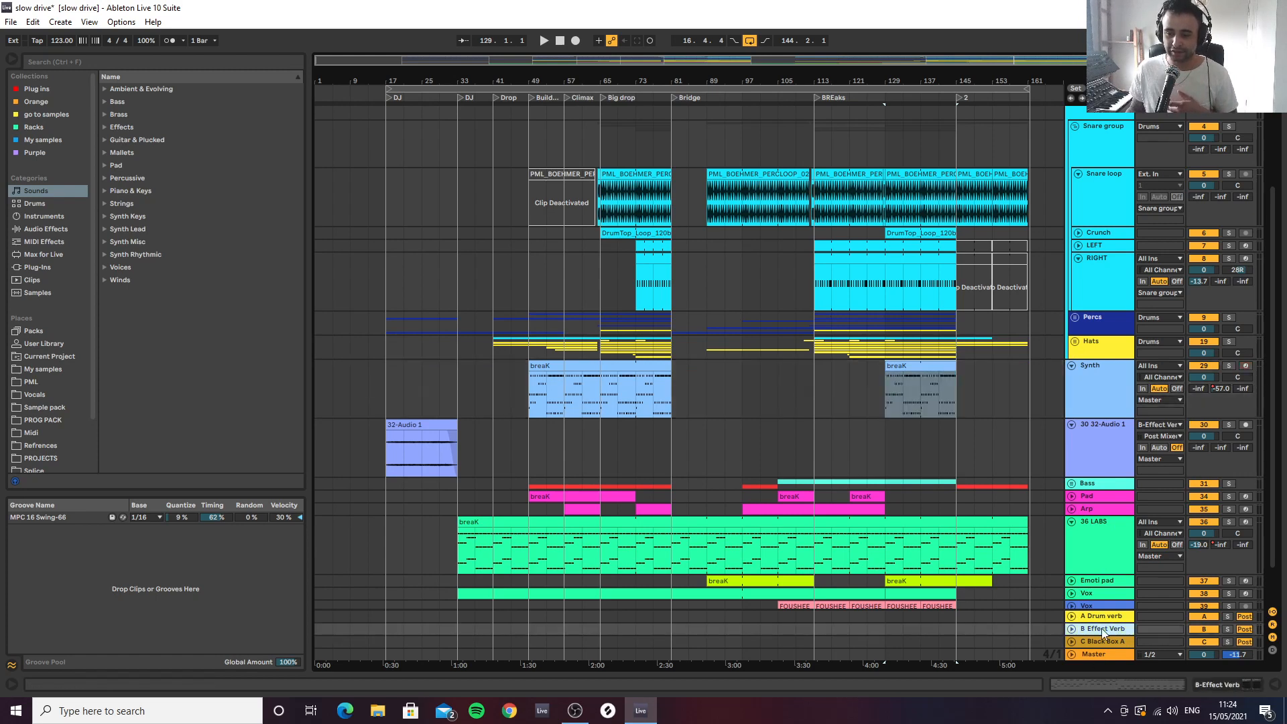
pyautogui.click(1250, 684)
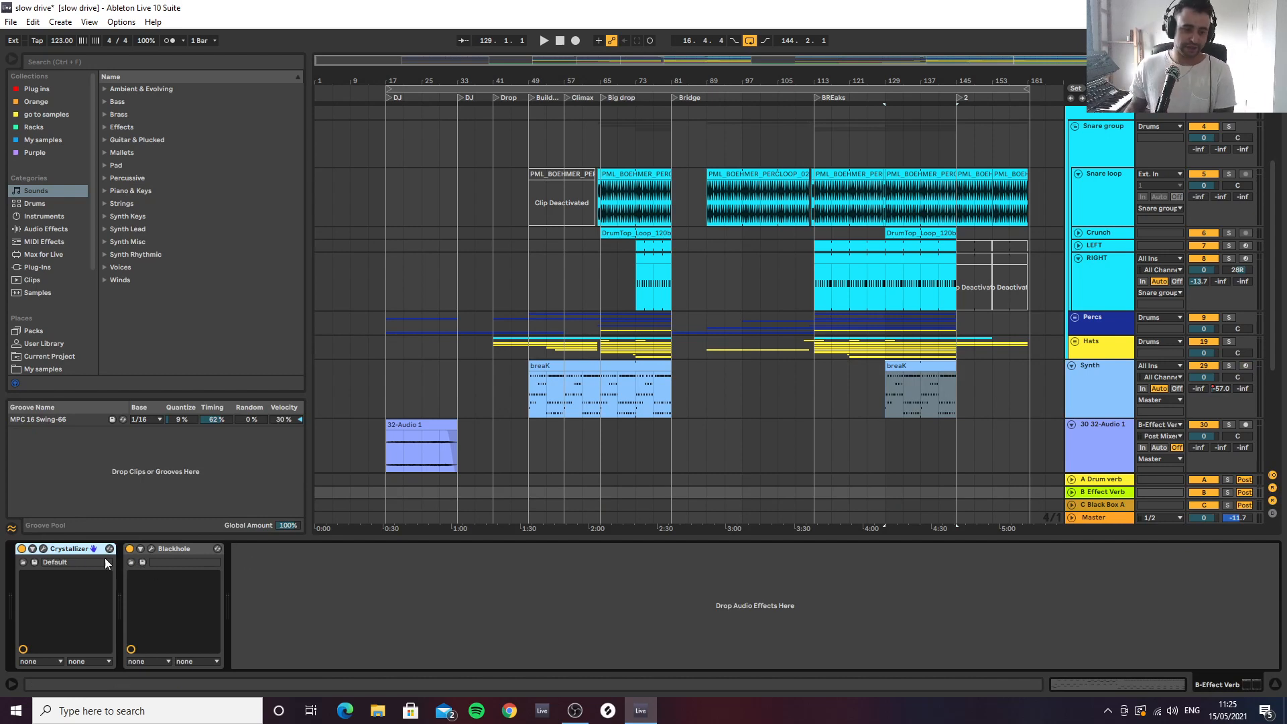
# Review the Crystallizer and Blackhole plug-in settings on the B Effect Verb return track
pyautogui.click(43, 550)
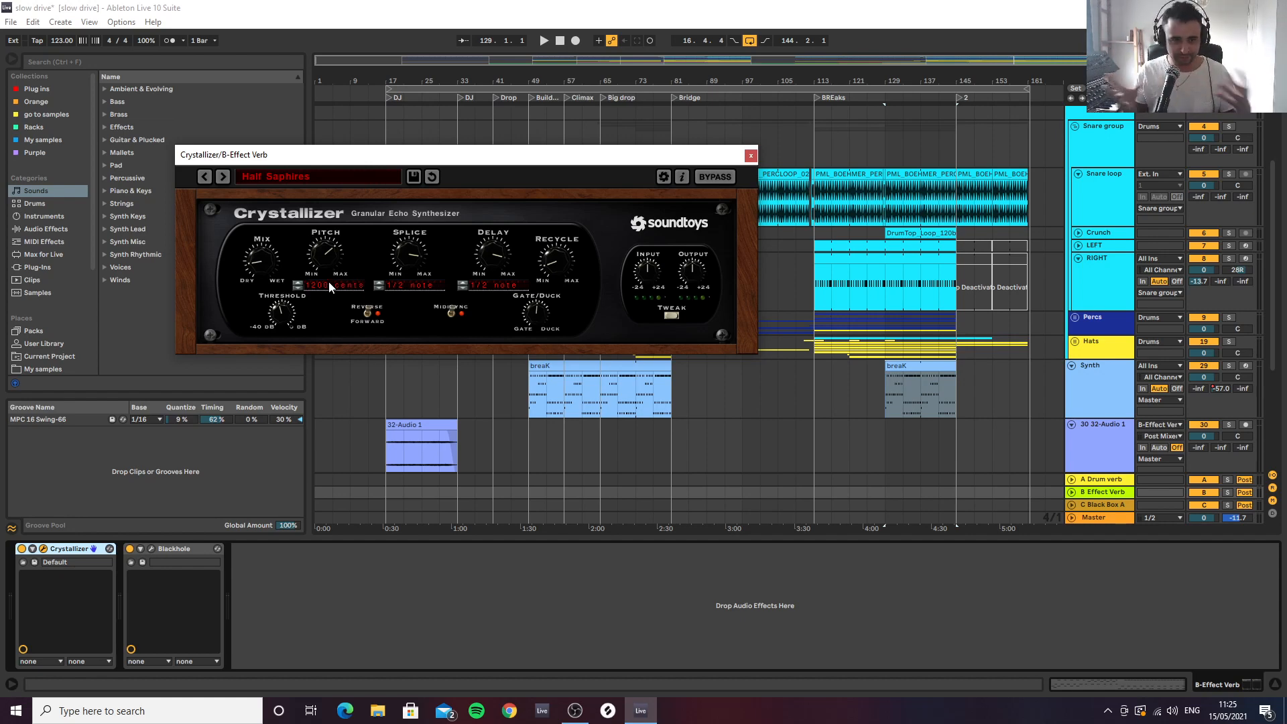
pyautogui.click(751, 155)
pyautogui.click(151, 549)
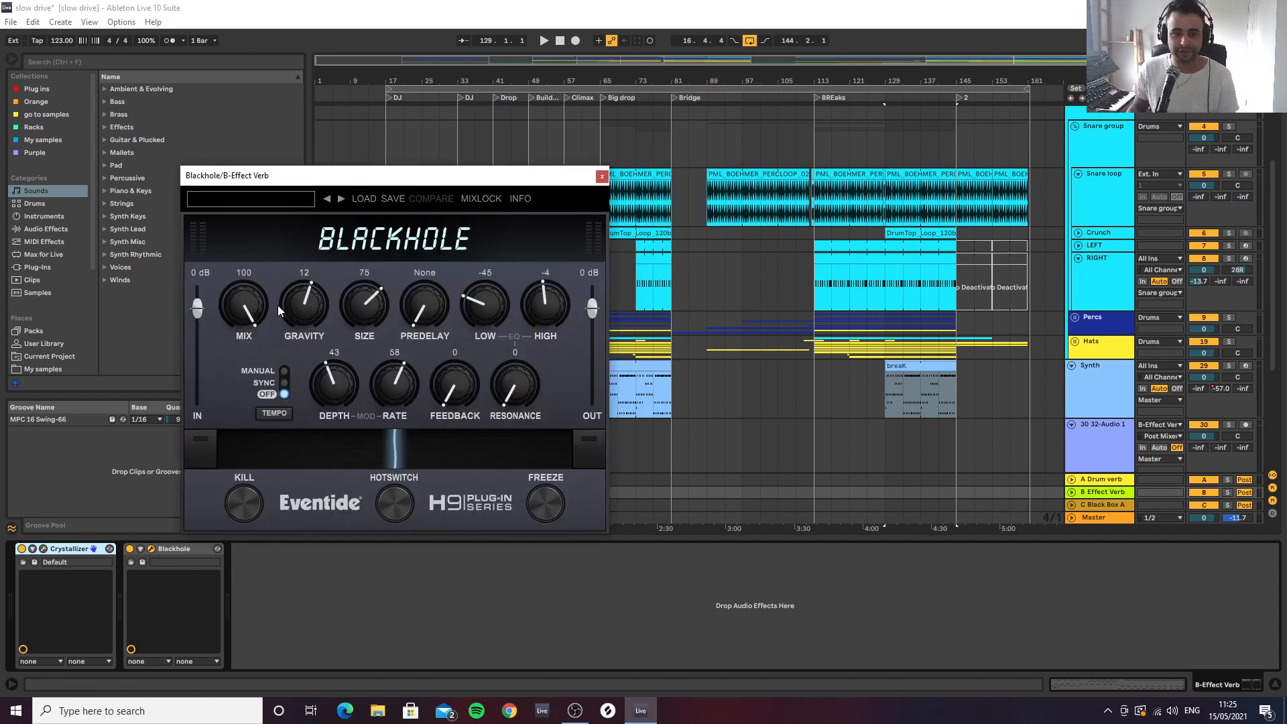
pyautogui.click(603, 179)
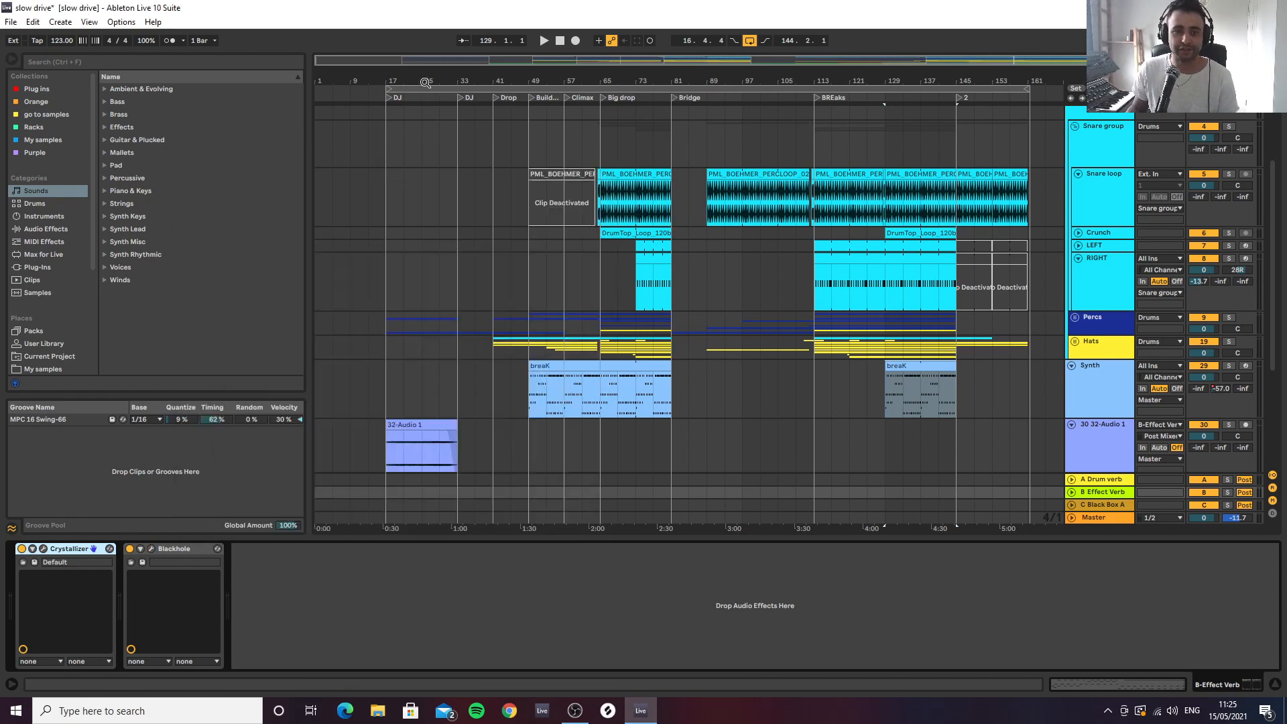
# Audition the 32-Audio 1 clip in solo from bar 17
pyautogui.moveTo(425, 81); pyautogui.dragTo(732, 239)
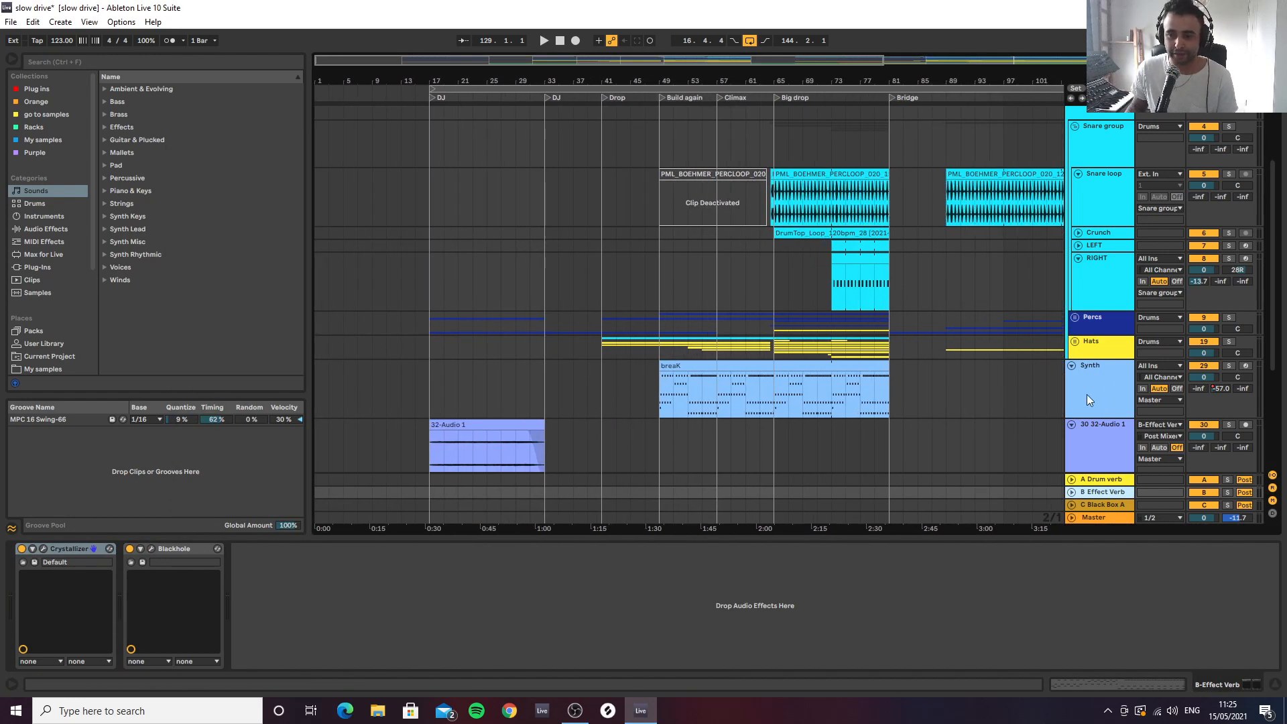
pyautogui.scroll(-1, 497, 401)
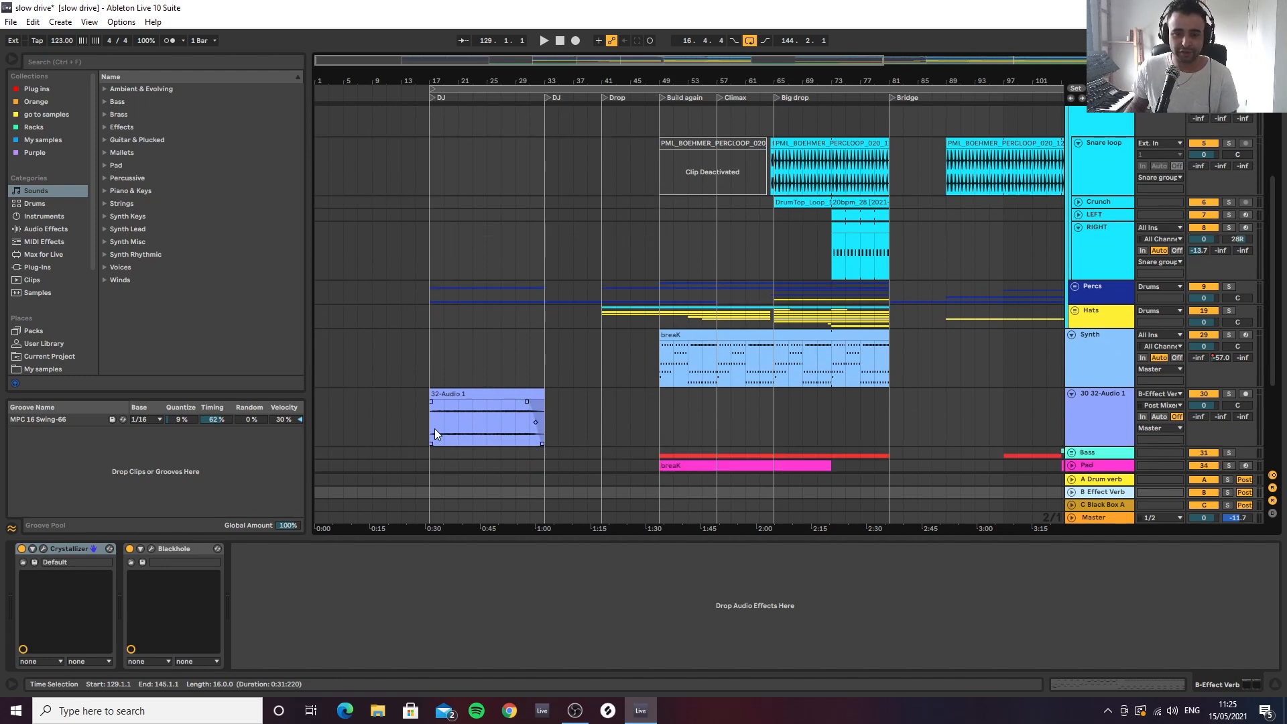
pyautogui.click(428, 432)
pyautogui.press('space')
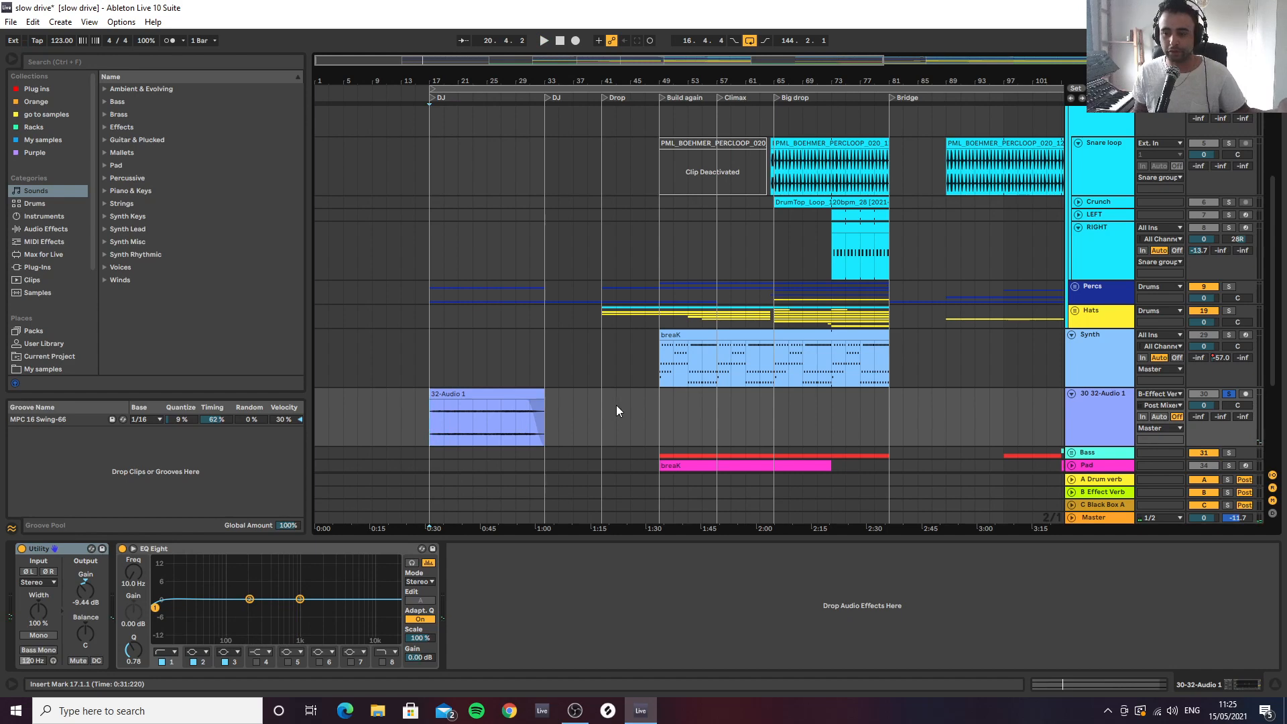
# Take the 32-Audio 1 track out of solo and unfold the Bass group to show its MOOG and Sub tracks
pyautogui.click(1228, 393)
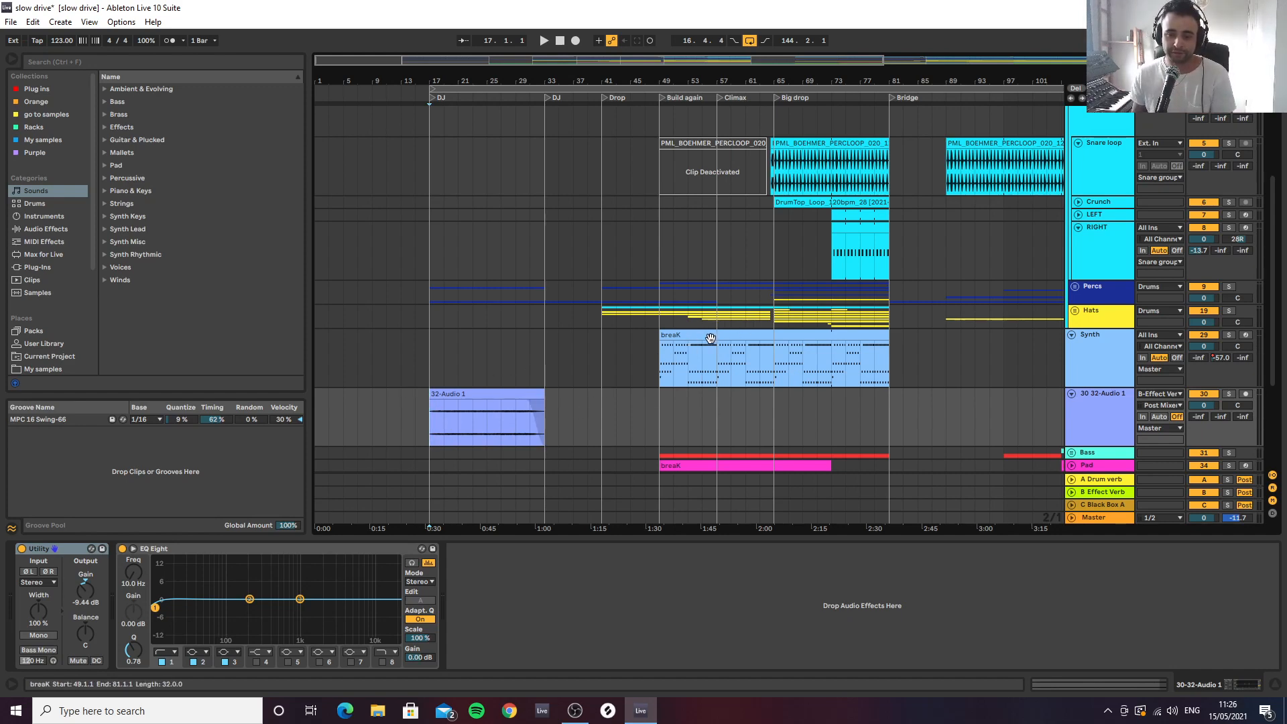
pyautogui.scroll(-3, 1076, 371)
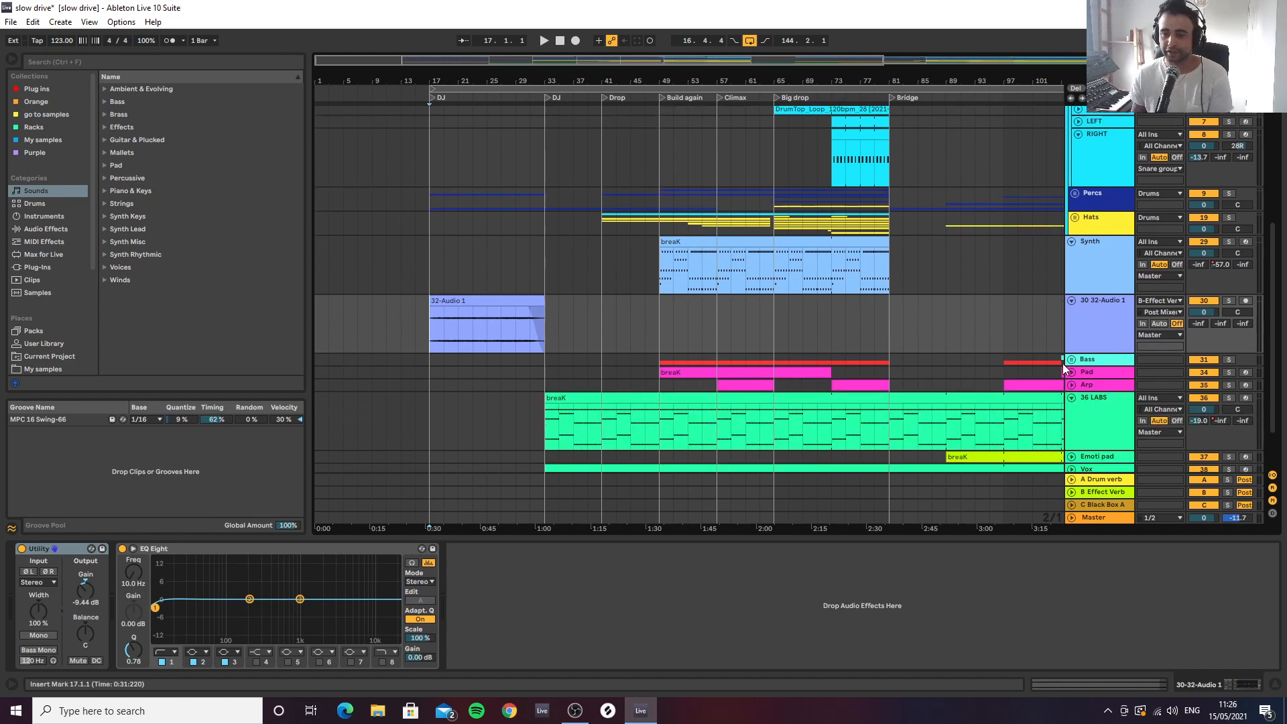
pyautogui.scroll(-2, 1098, 323)
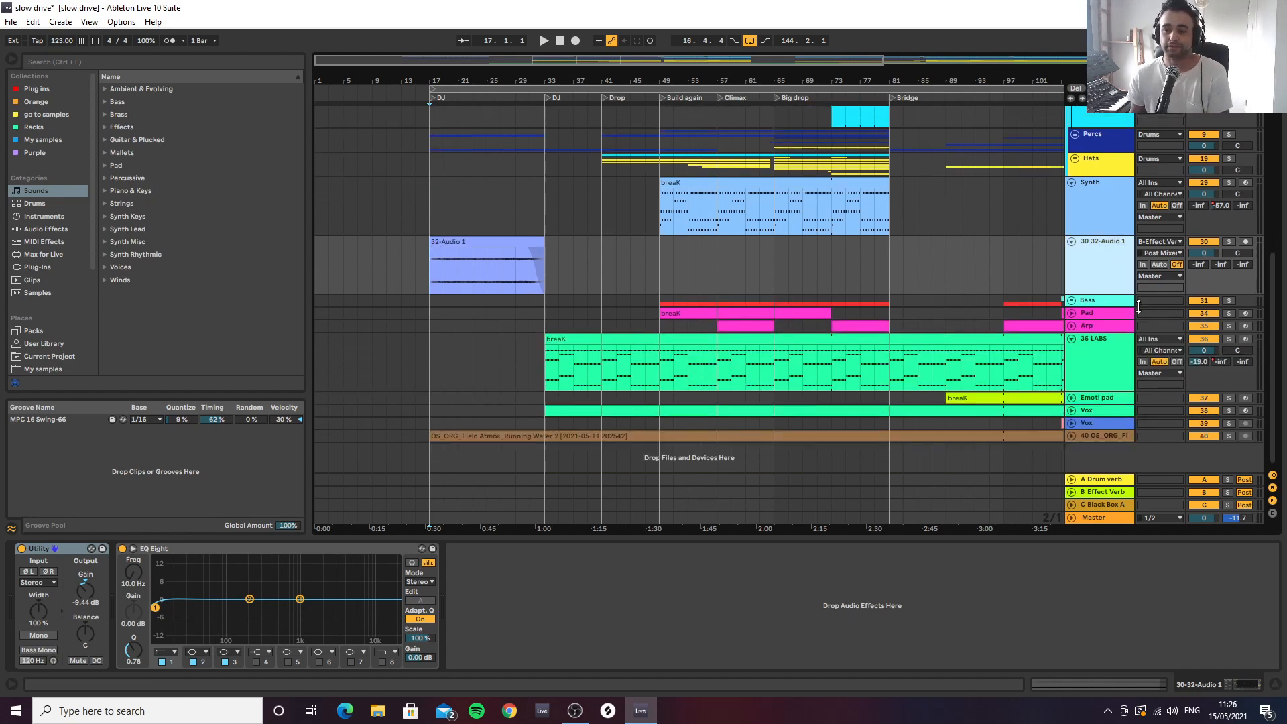
pyautogui.click(1072, 299)
pyautogui.scroll(-5, 1130, 328)
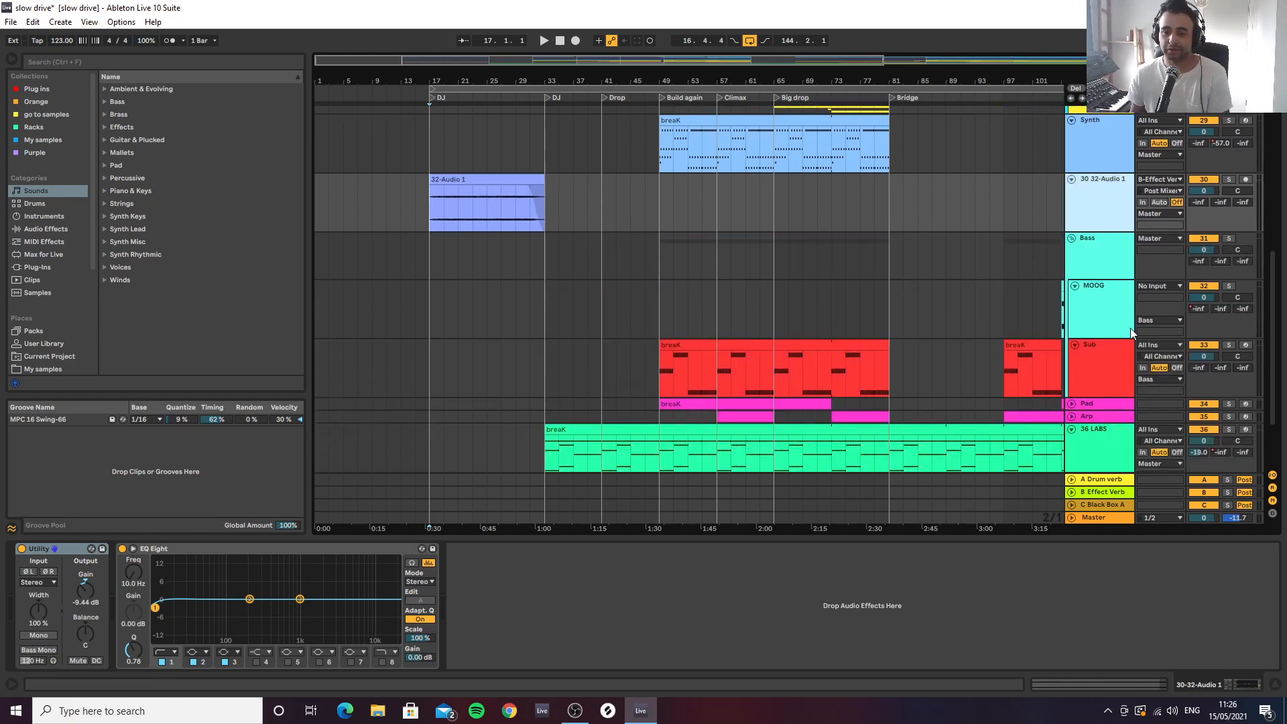
# Place the insert marker at bar 49 on the Sub track and review its Diva synth settings
pyautogui.moveTo(1016, 81); pyautogui.dragTo(933, 95)
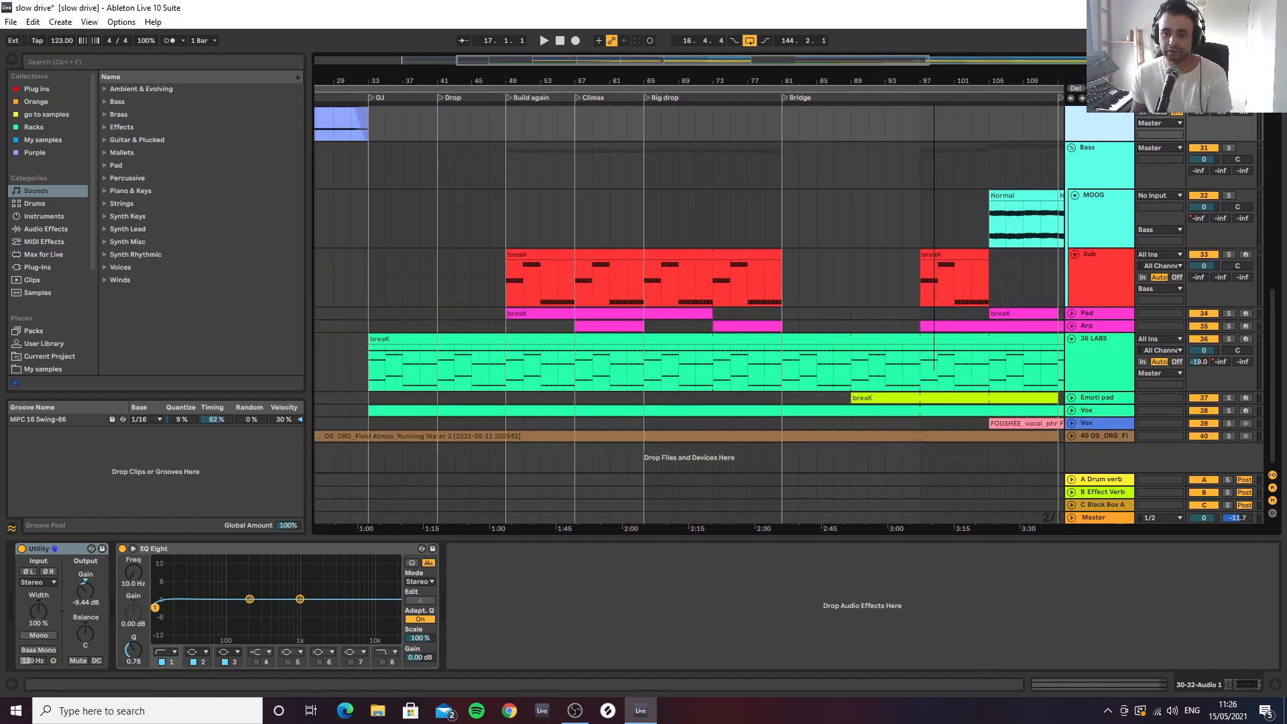
pyautogui.click(510, 282)
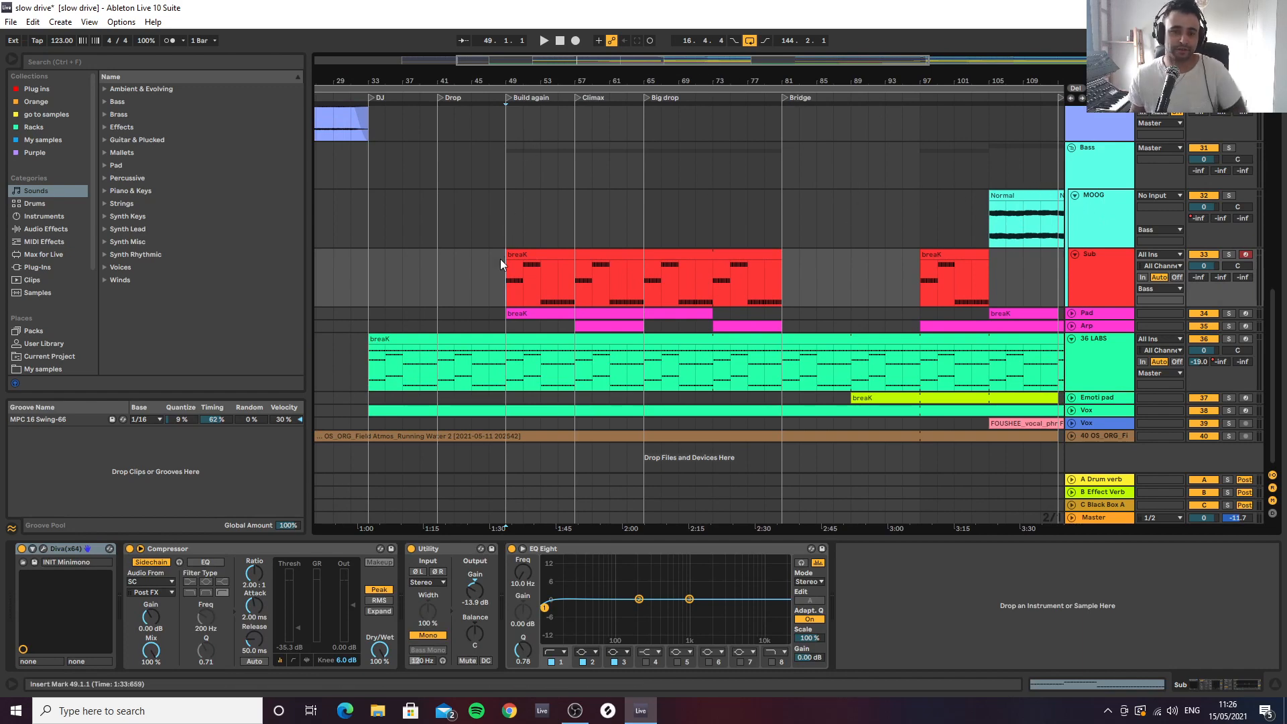
pyautogui.click(1110, 277)
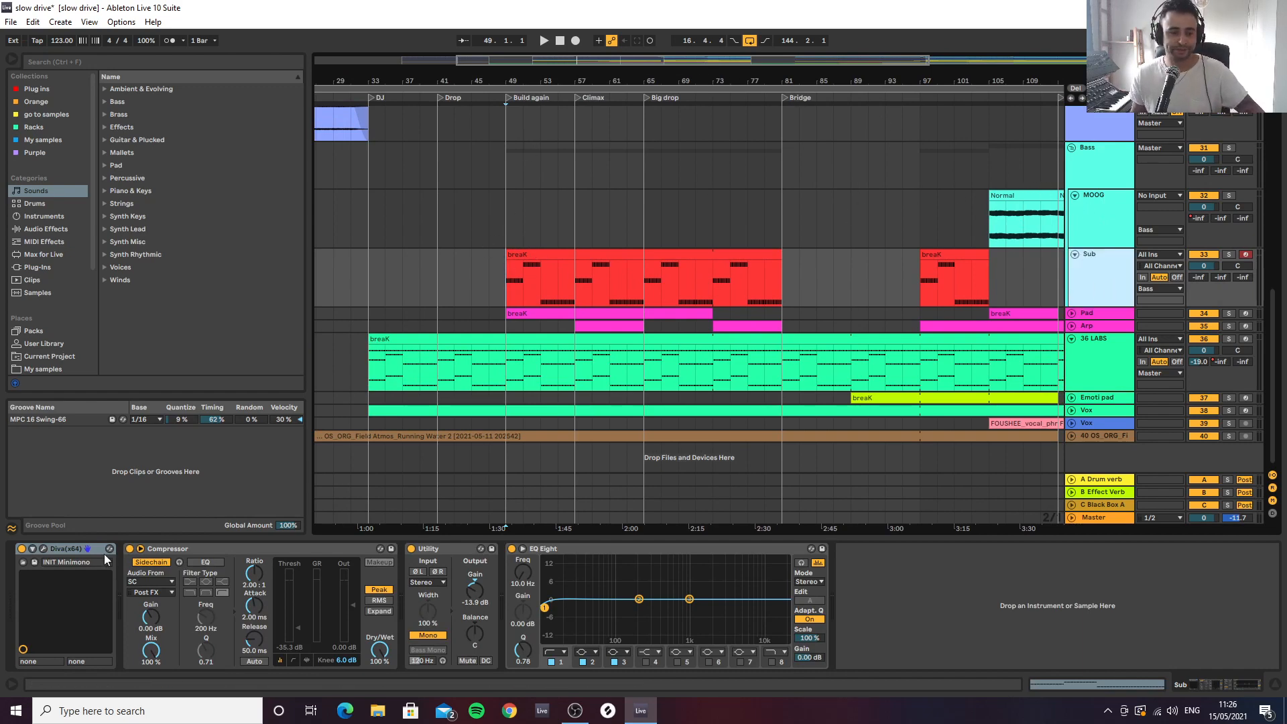
pyautogui.click(44, 548)
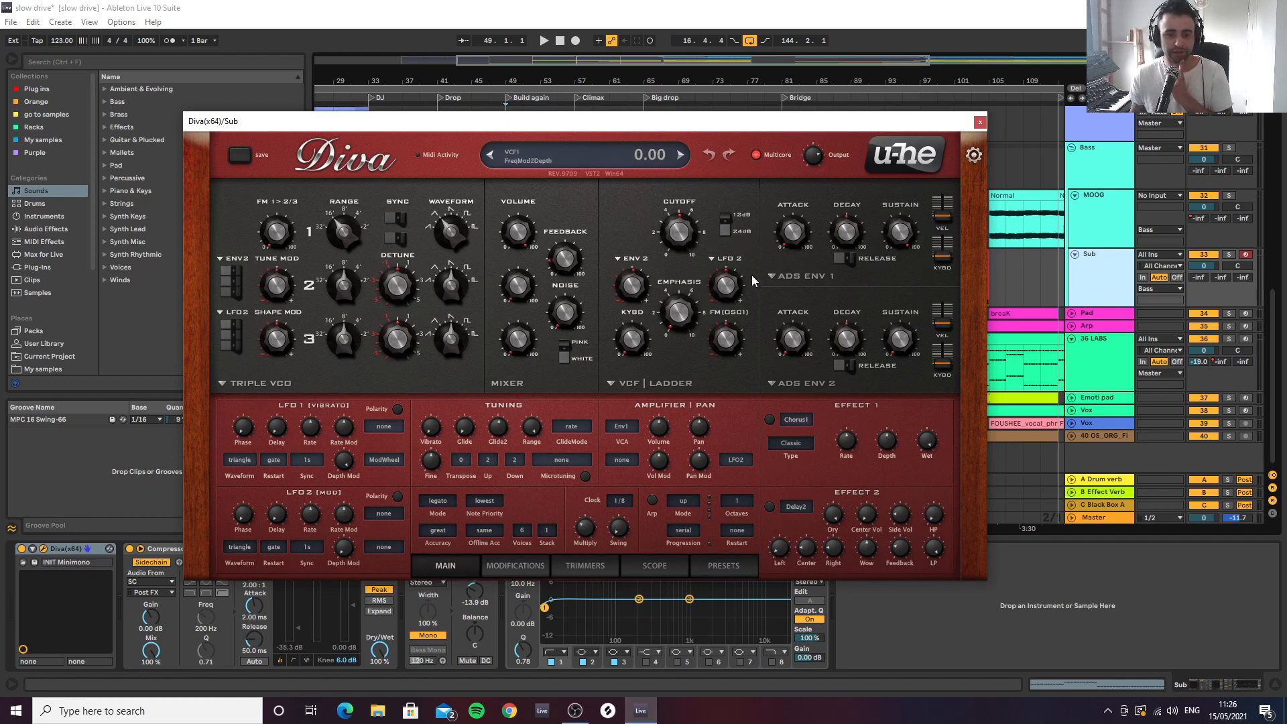
pyautogui.click(980, 122)
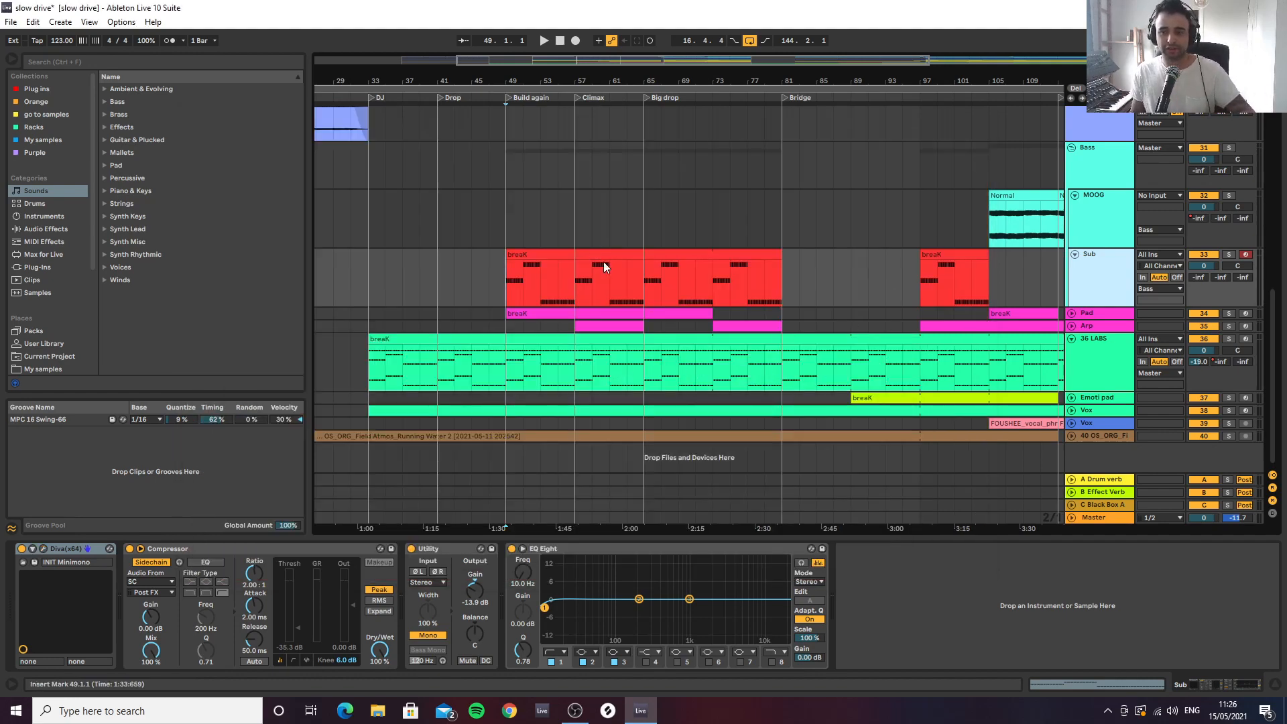
# Audition the Sub track in solo from bar 49, together with the 36 LABS track
pyautogui.click(1230, 255)
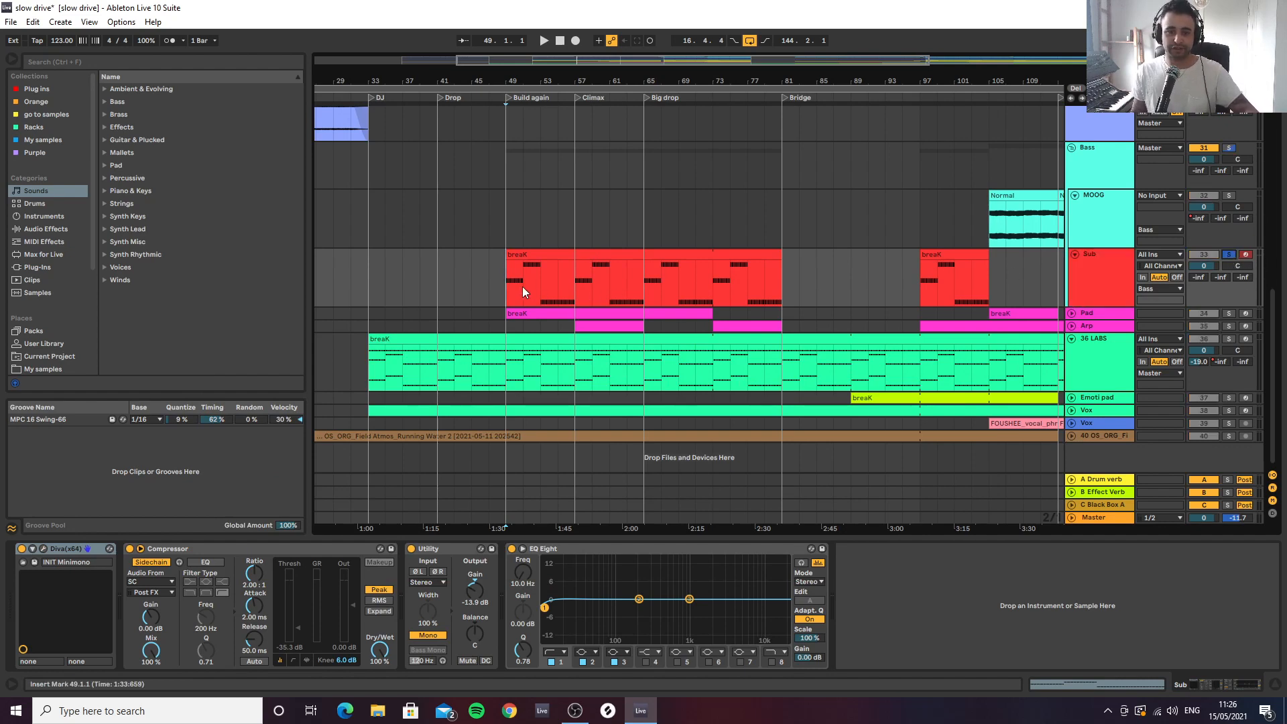
pyautogui.press('space')
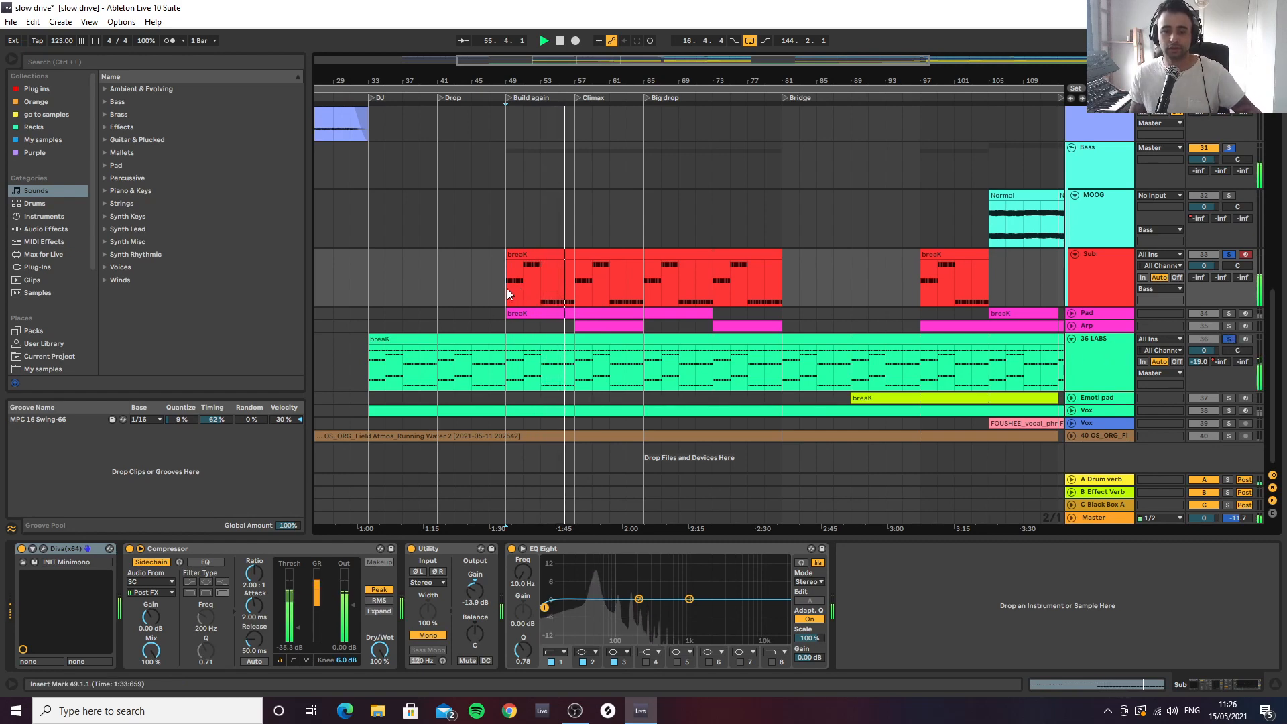
# Select the 36 LABS track and review the EQ curve in its FabFilter Pro-Q 3
pyautogui.click(666, 333)
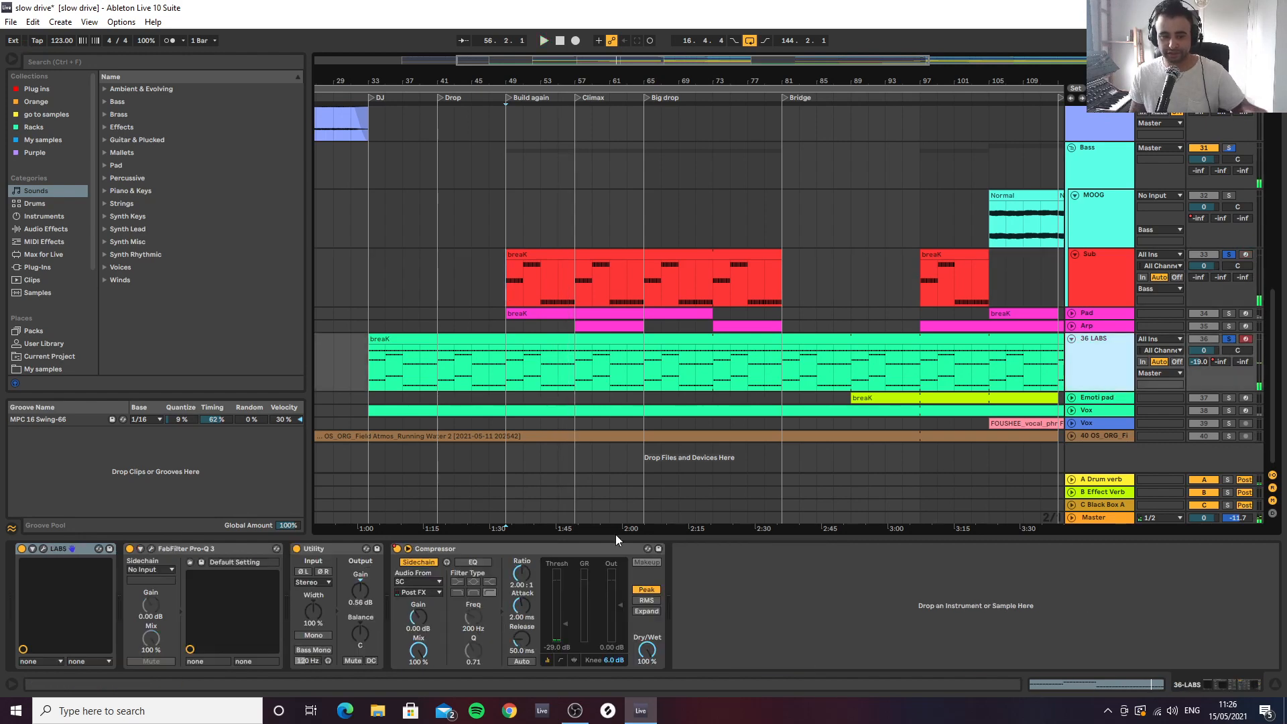
pyautogui.click(151, 549)
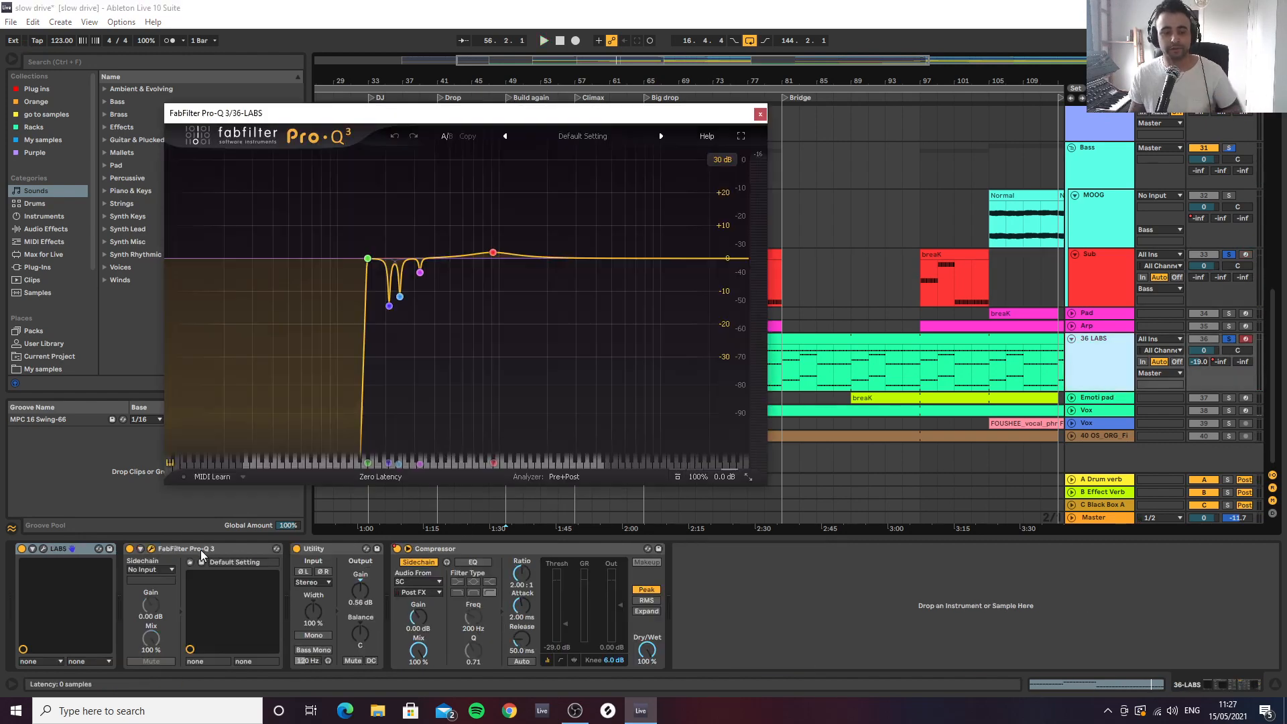
pyautogui.moveTo(365, 257)
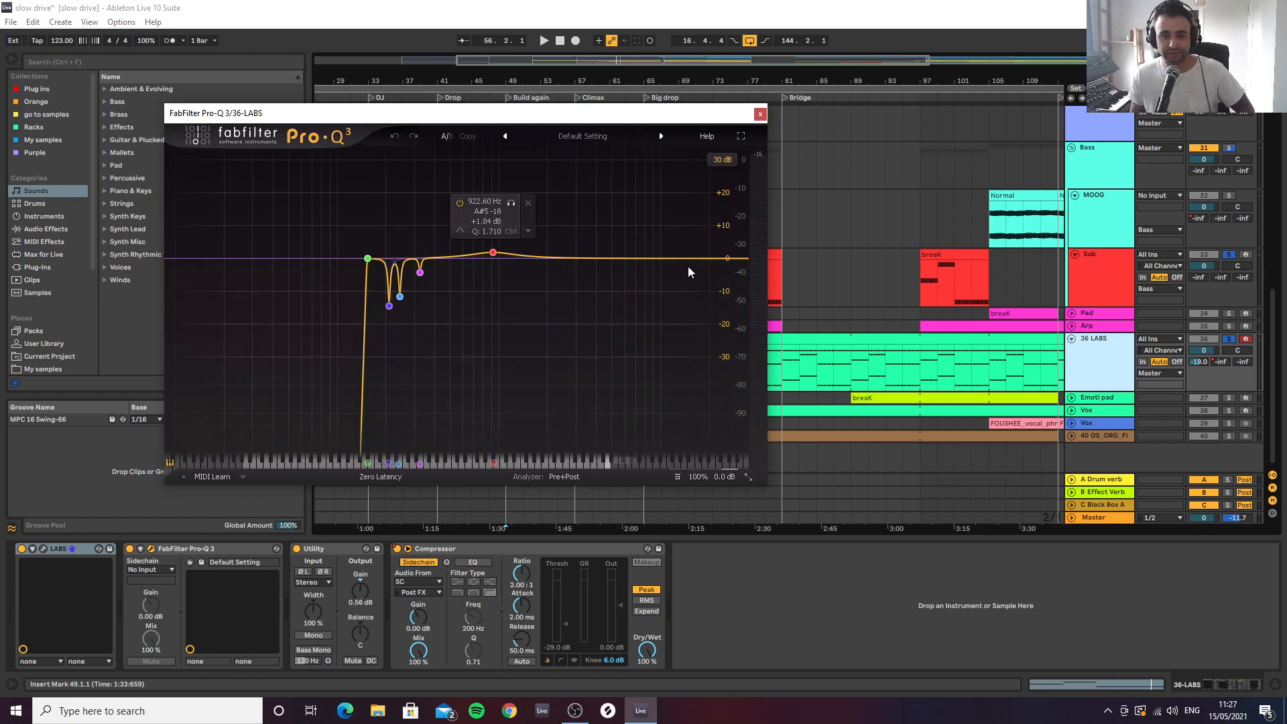
pyautogui.click(759, 114)
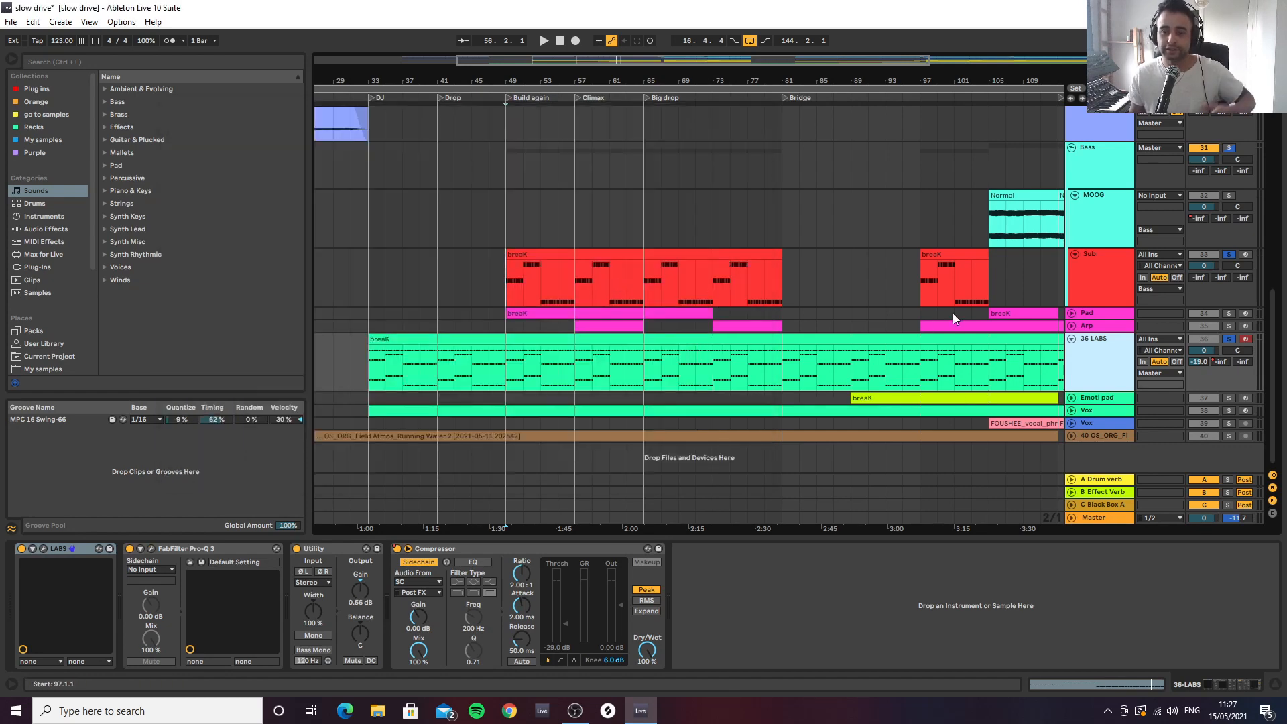
# Audition the MOOG track in solo from bar 105 and again from bar 113
pyautogui.moveTo(1028, 76); pyautogui.dragTo(730, 236)
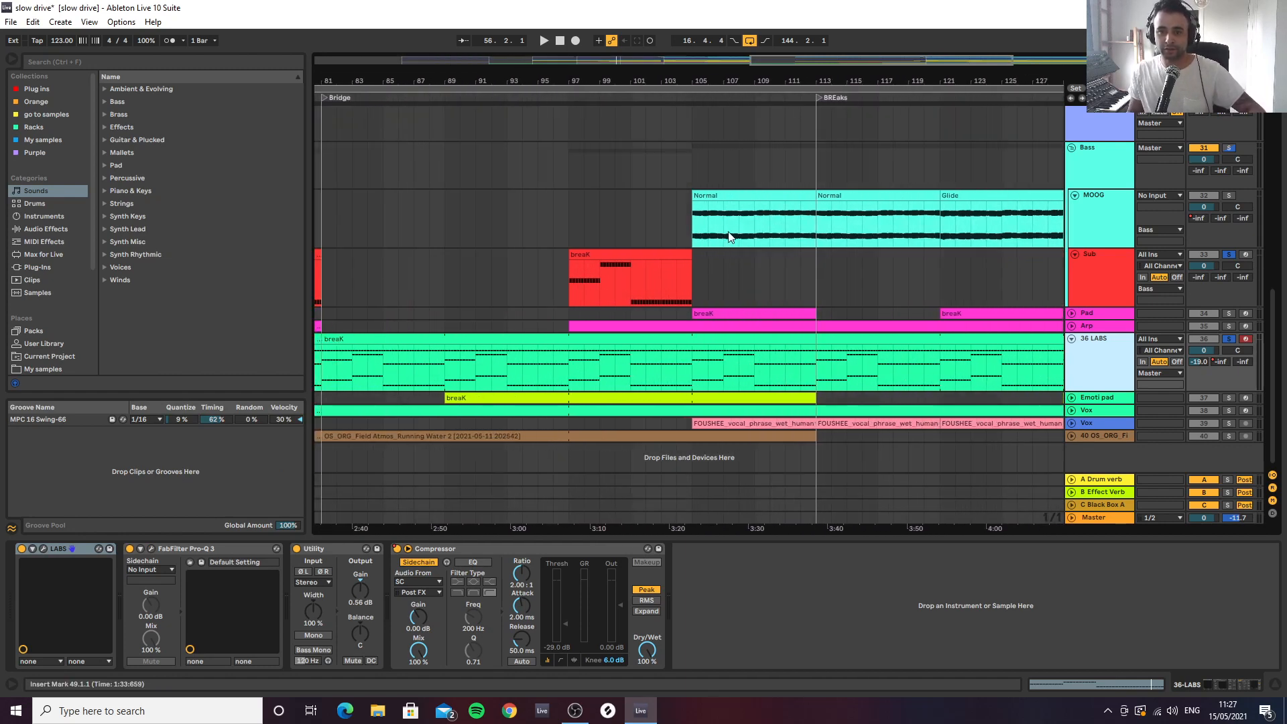
pyautogui.click(693, 231)
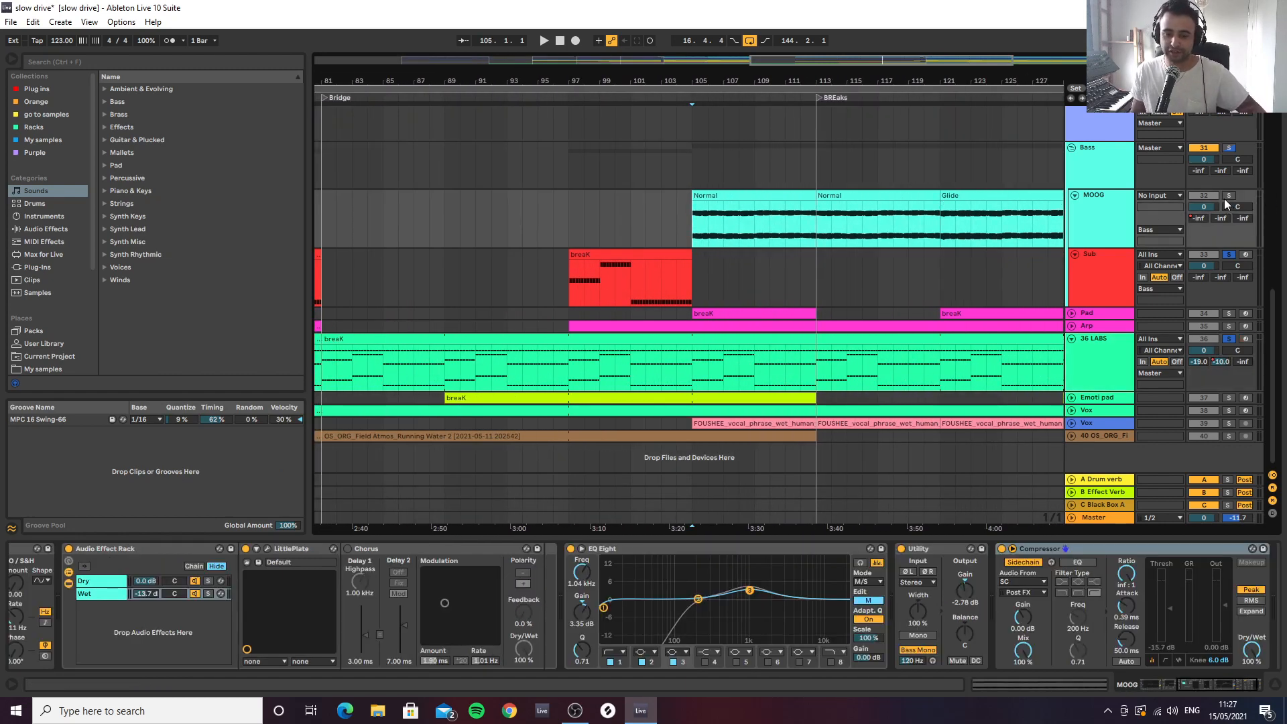
pyautogui.press('space')
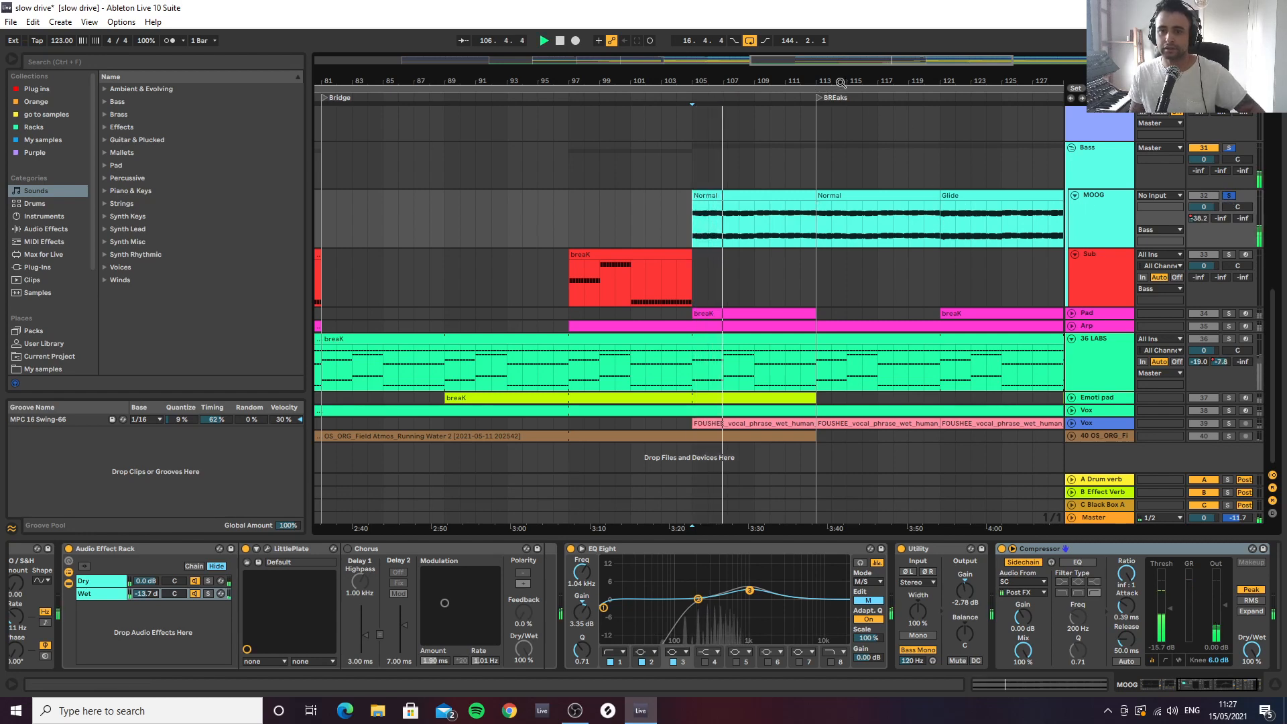
pyautogui.moveTo(837, 81); pyautogui.dragTo(703, 71)
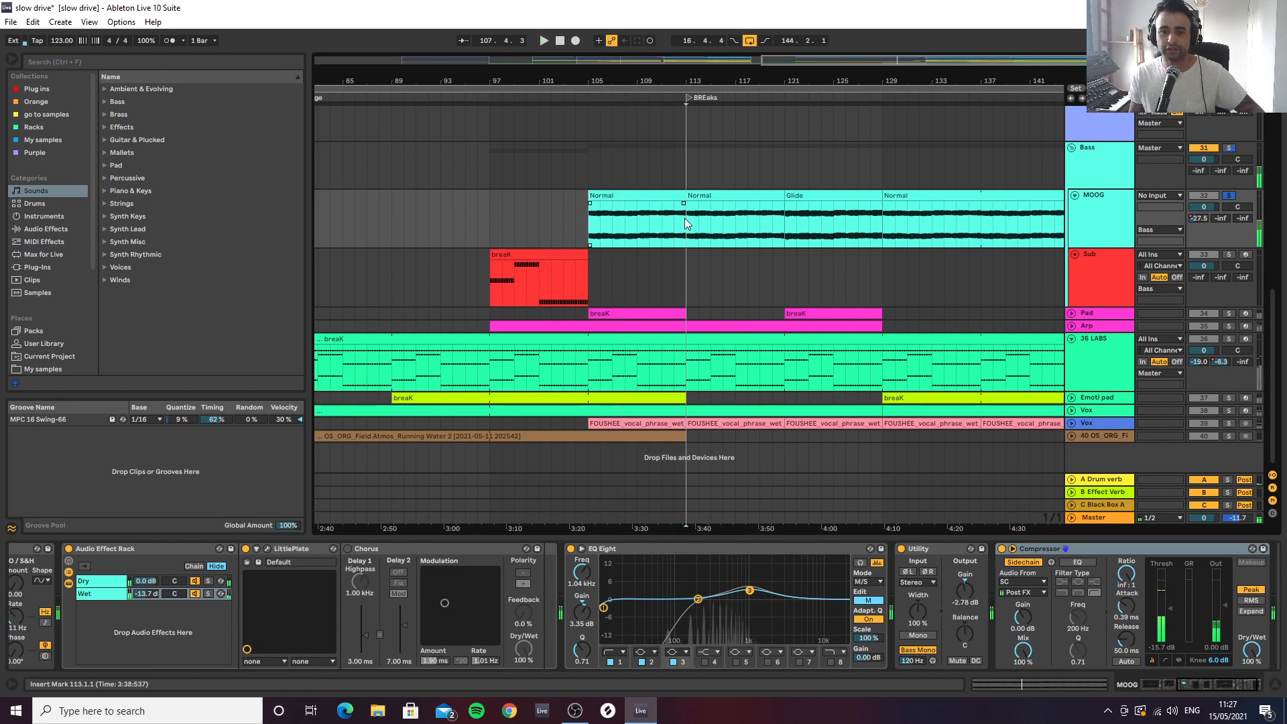
pyautogui.click(690, 224)
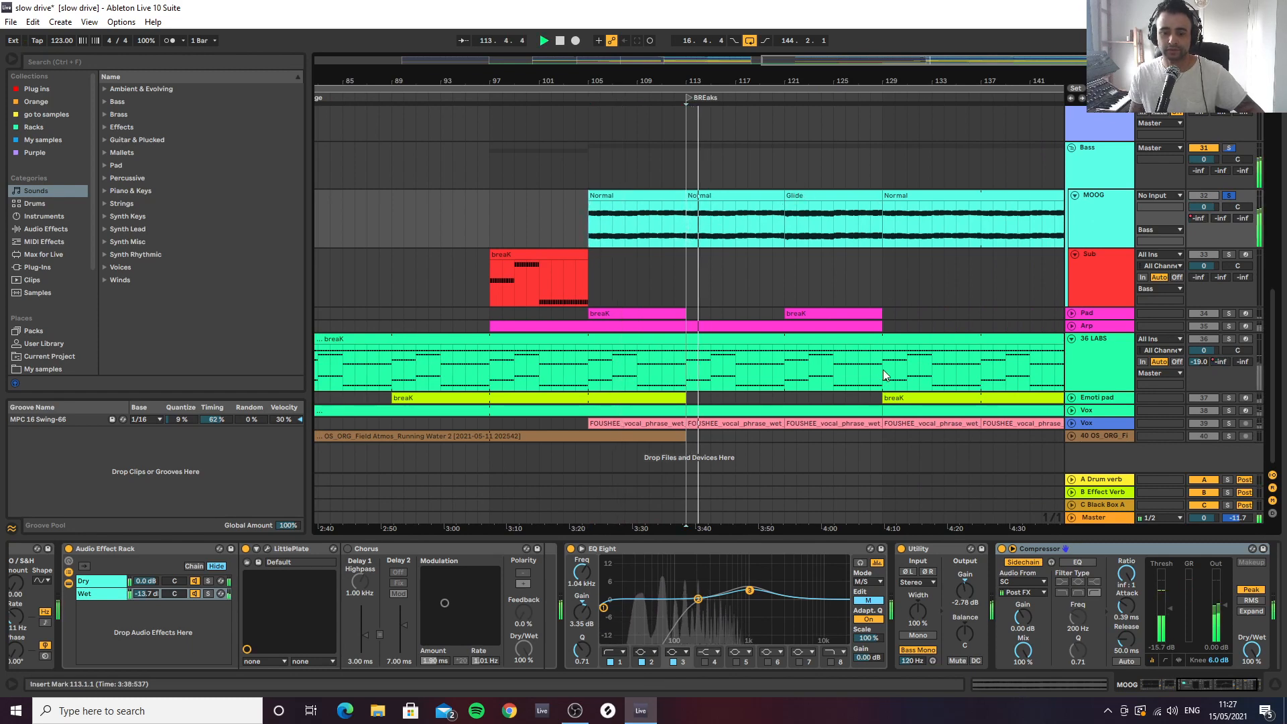
pyautogui.press('space')
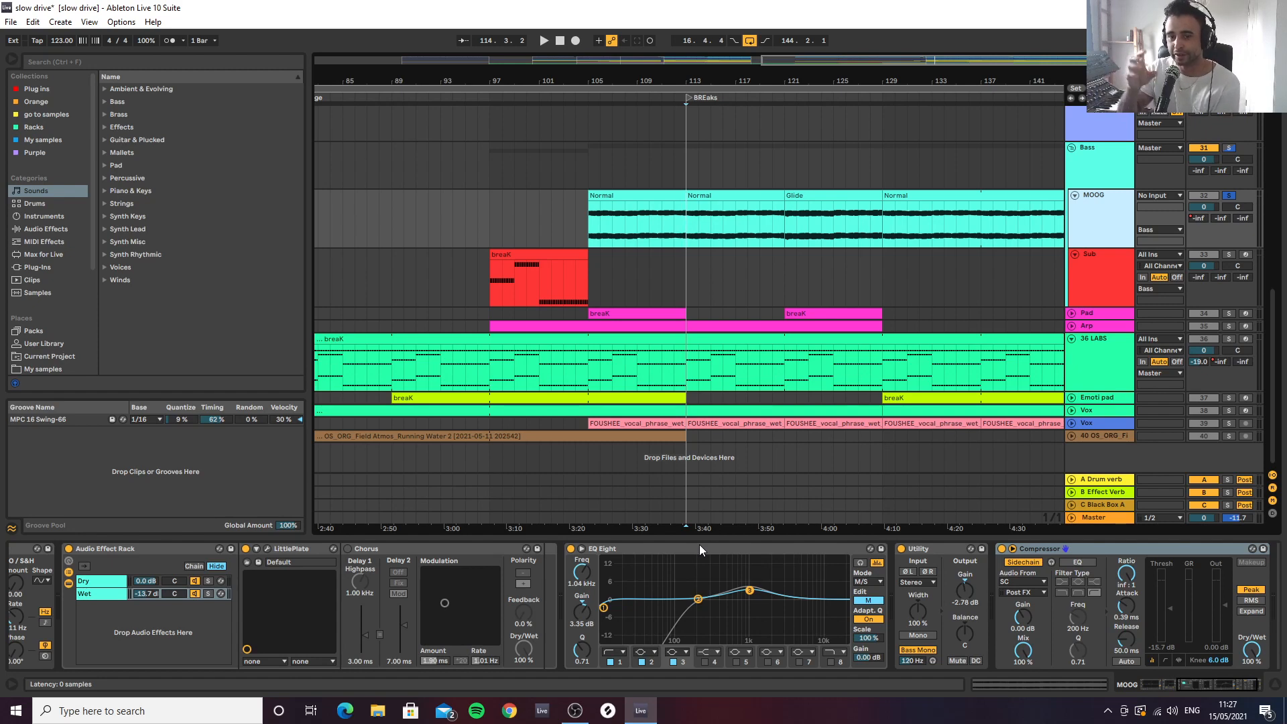
# Examine the notes of the Sub's breaK clip at bar 97 and return to the full arrangement
pyautogui.click(787, 229)
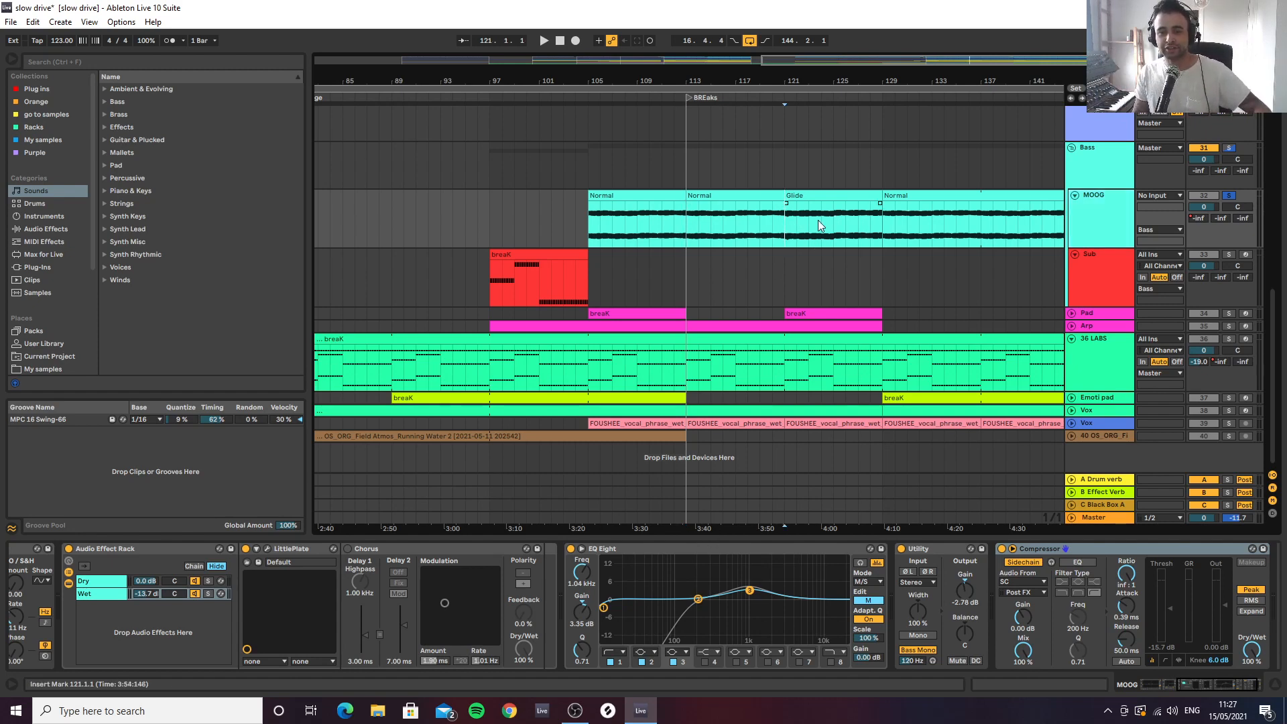
pyautogui.click(534, 255)
pyautogui.doubleClick(533, 255)
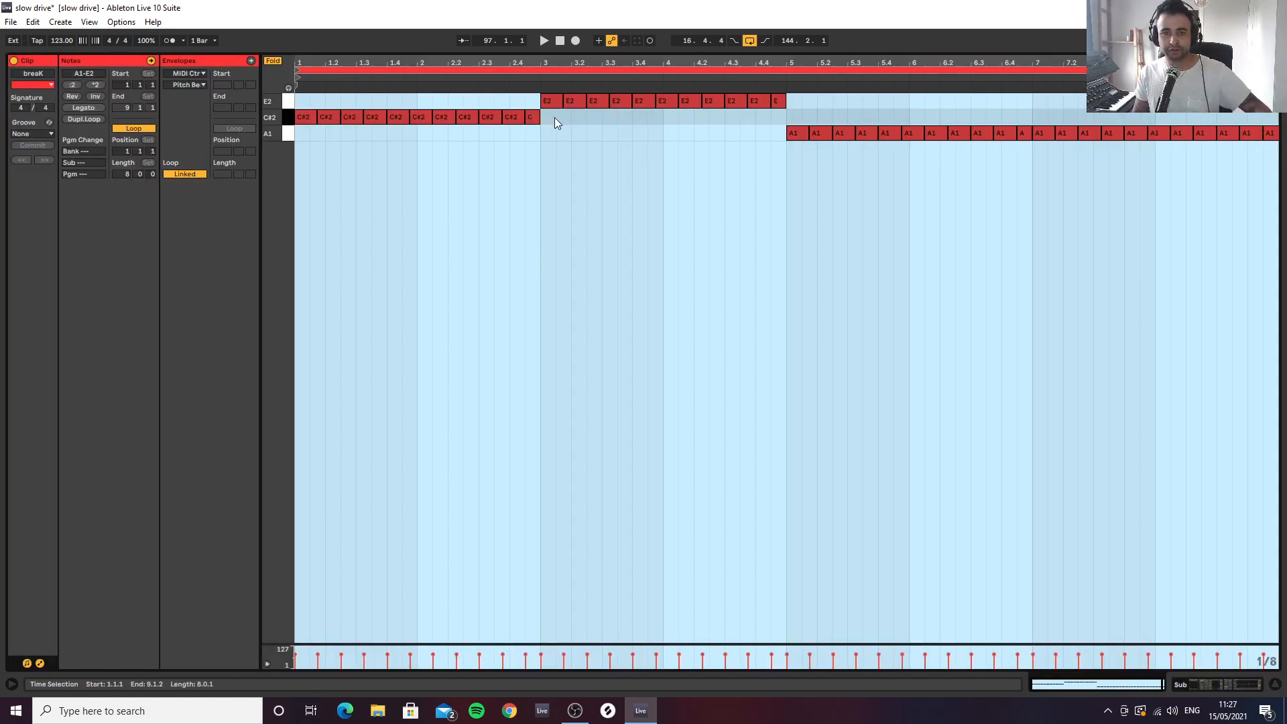
pyautogui.click(1274, 684)
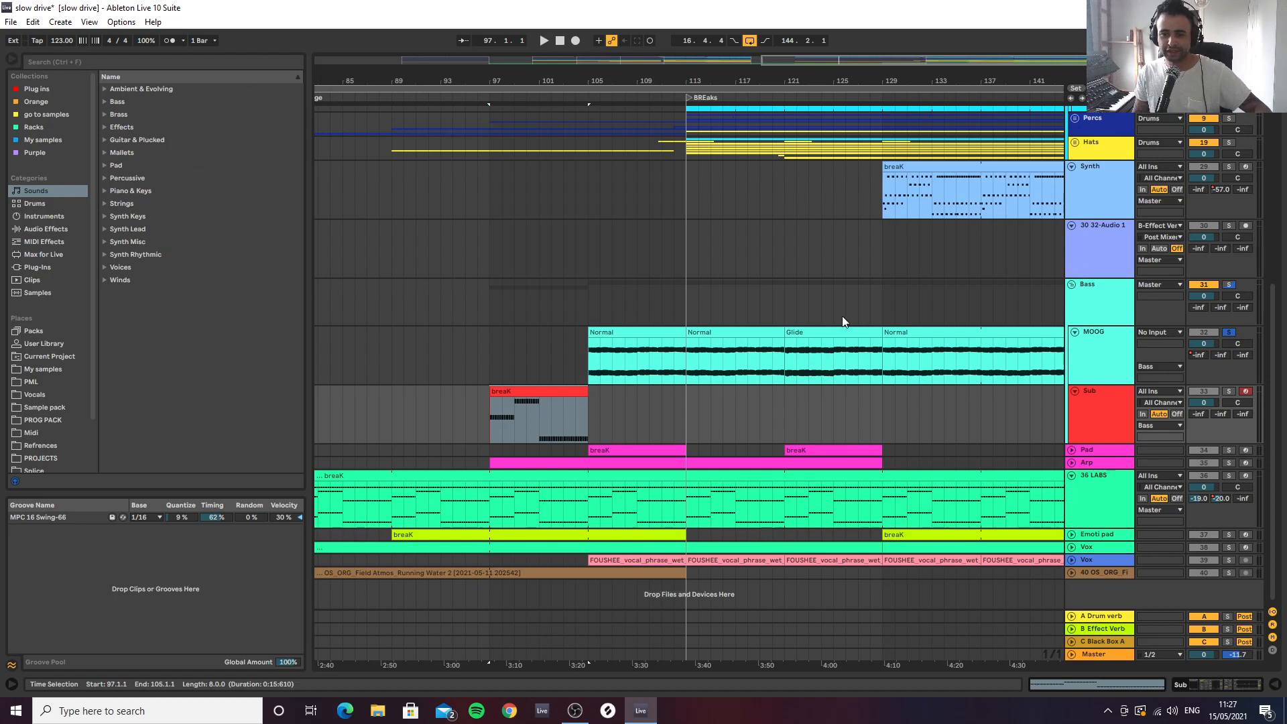
# Audition the MOOG's Glide clip from bar 121 twice, including a close-up look at its start
pyautogui.click(785, 355)
pyautogui.press('space')
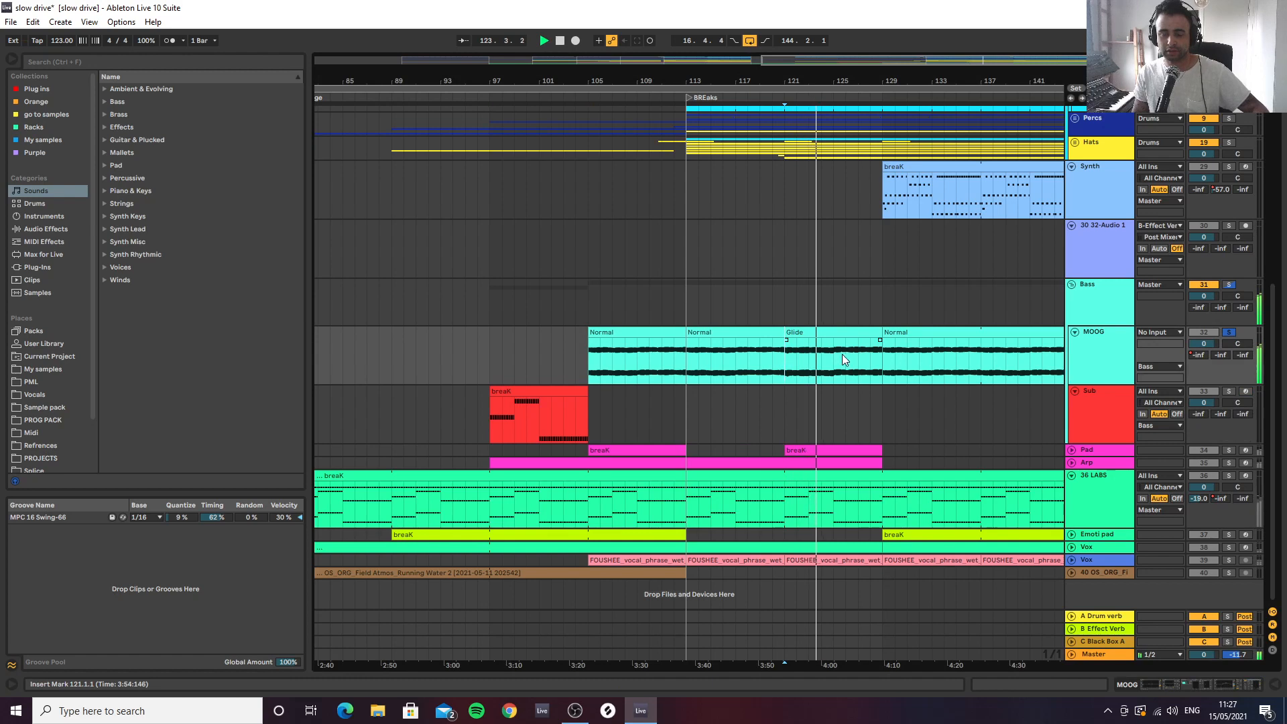
pyautogui.press('space')
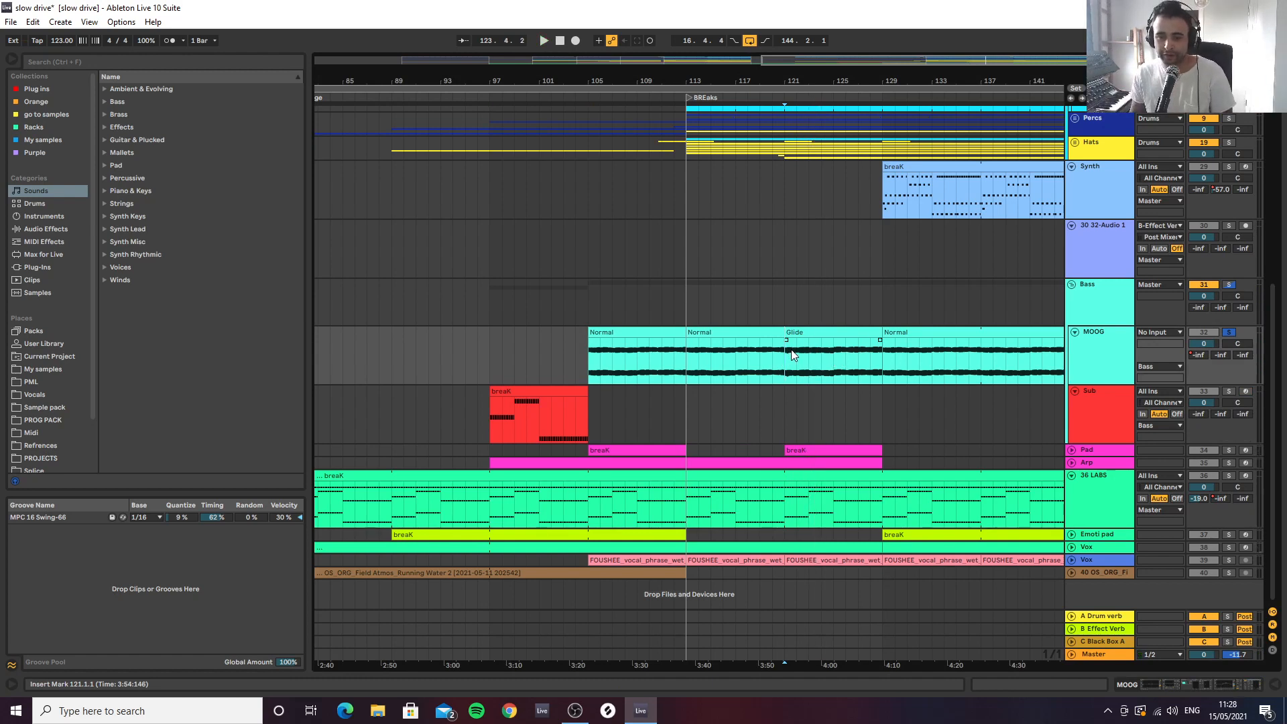
pyautogui.moveTo(804, 78); pyautogui.dragTo(803, 208)
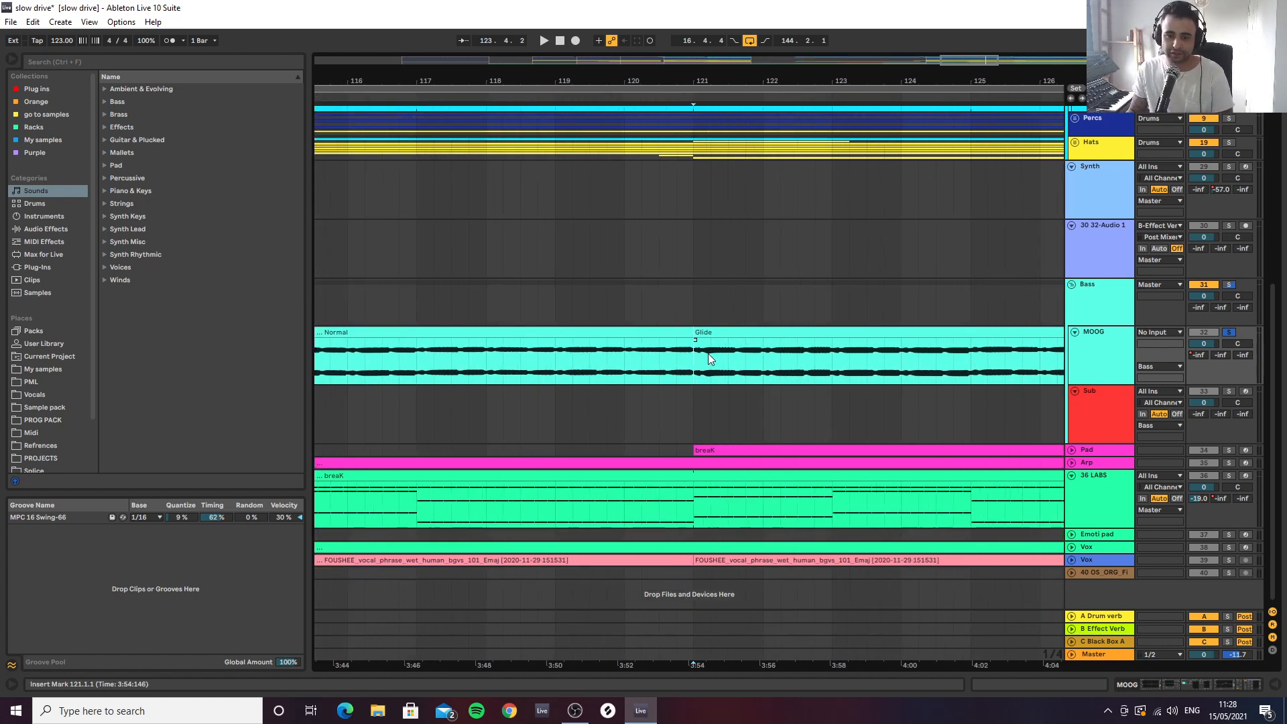
pyautogui.press('space')
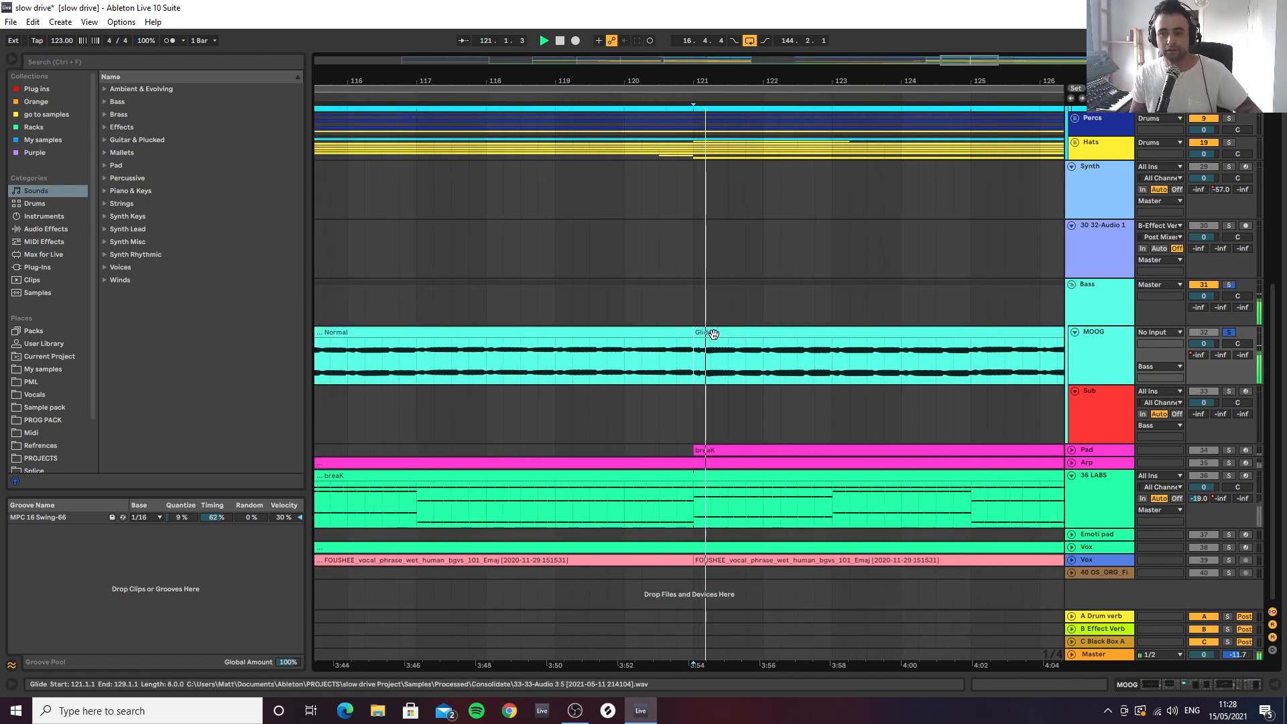
pyautogui.moveTo(731, 83); pyautogui.dragTo(732, 75)
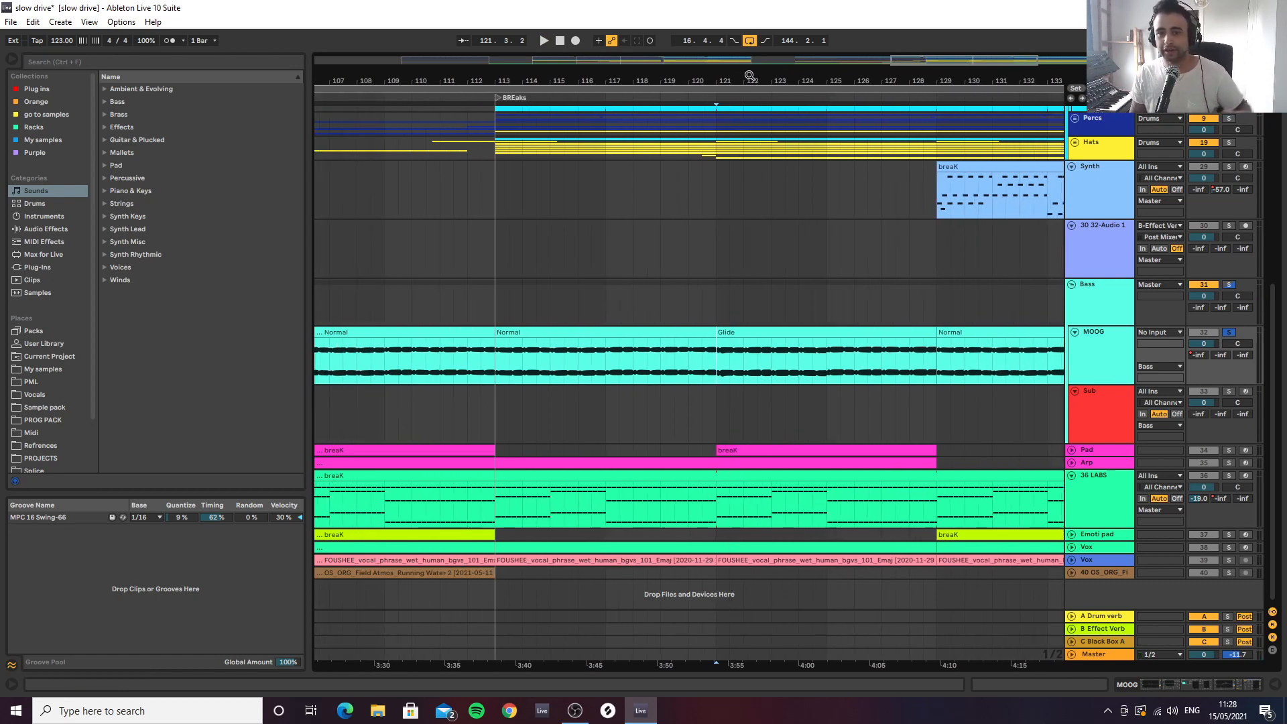
# Take the MOOG track out of solo and show its device chain below the arrangement
pyautogui.moveTo(738, 80); pyautogui.dragTo(719, 66)
pyautogui.click(1230, 332)
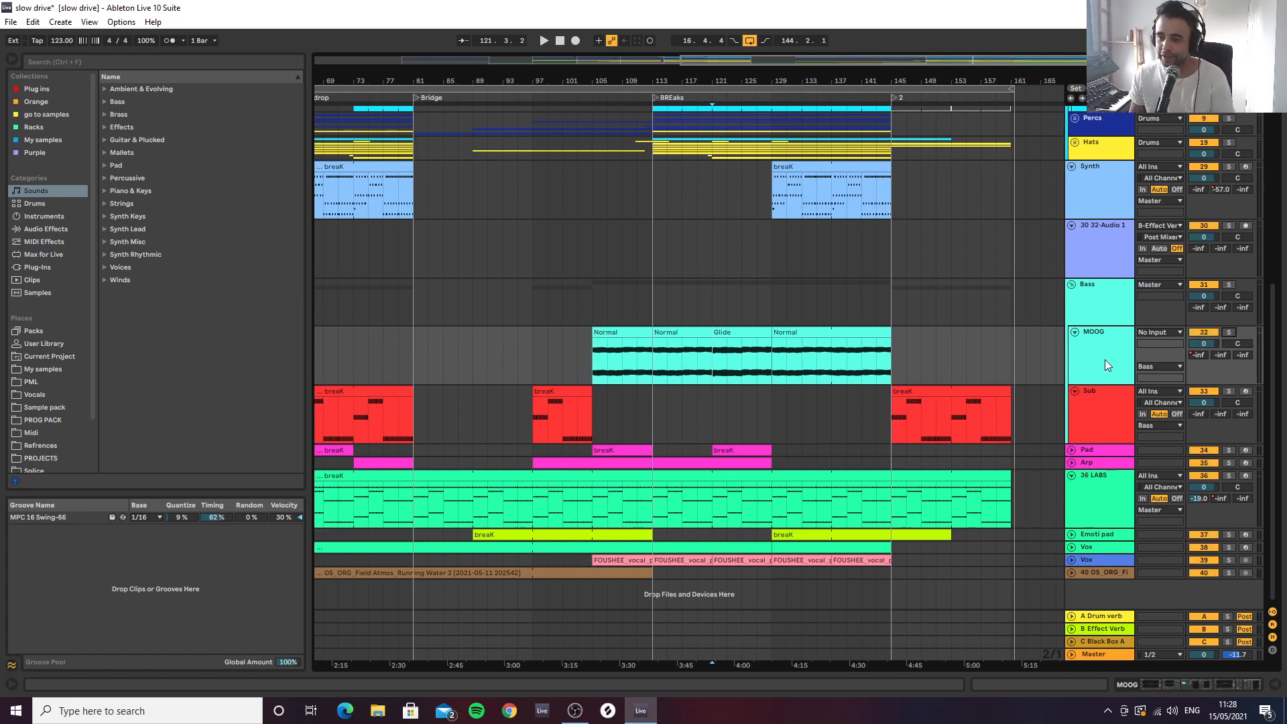
pyautogui.click(1186, 687)
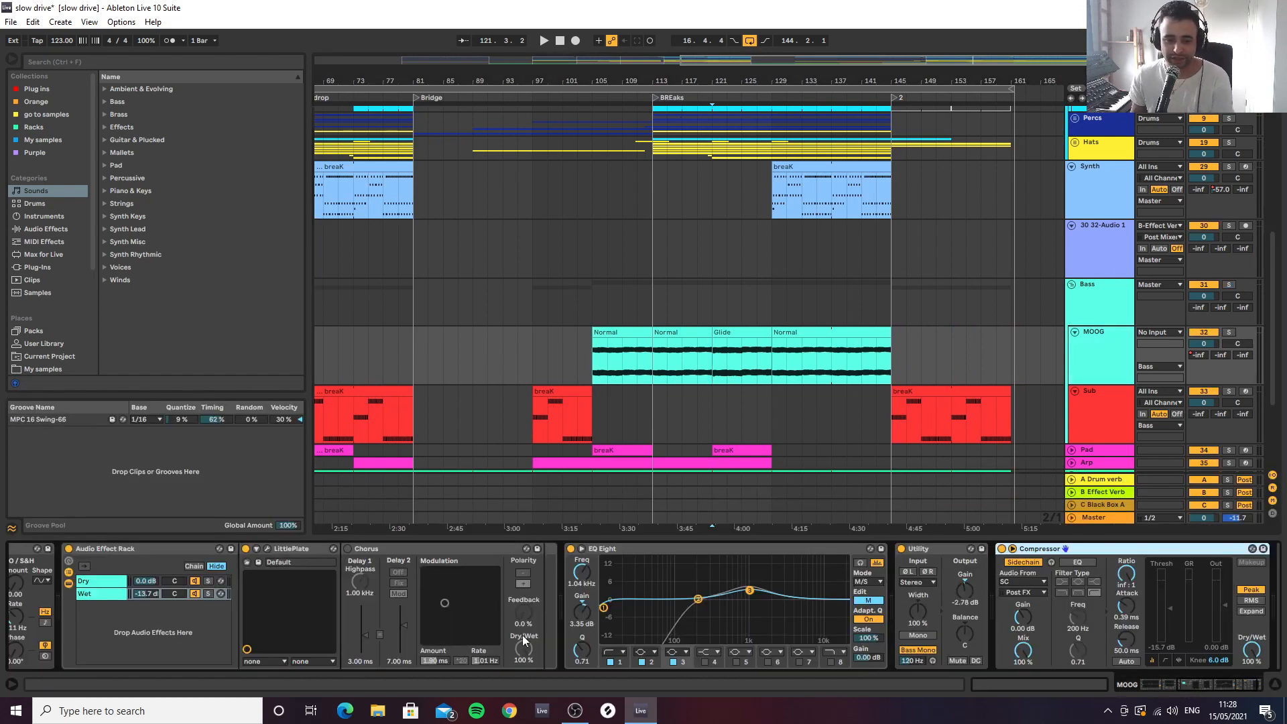
# Review the Sub's devices from its breaK clip at bar 97 and the MOOG track's device chain from its first EQ Eight
pyautogui.click(548, 406)
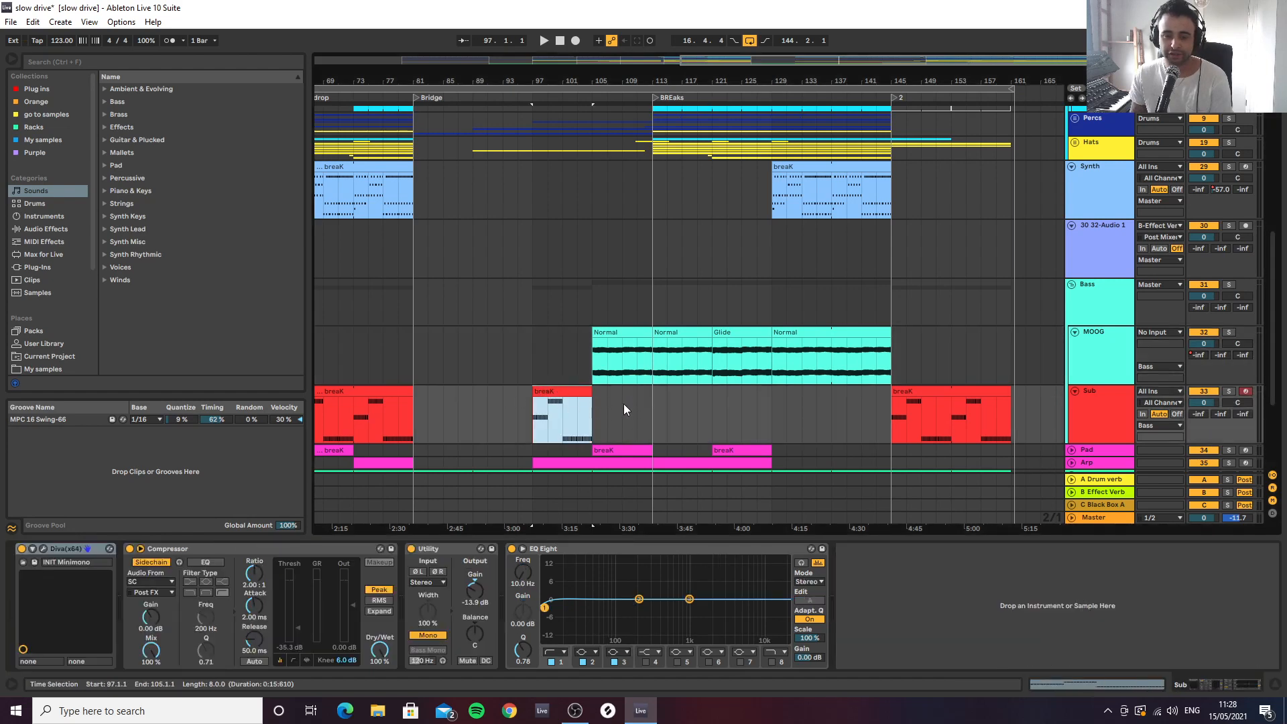
pyautogui.scroll(-3, 646, 414)
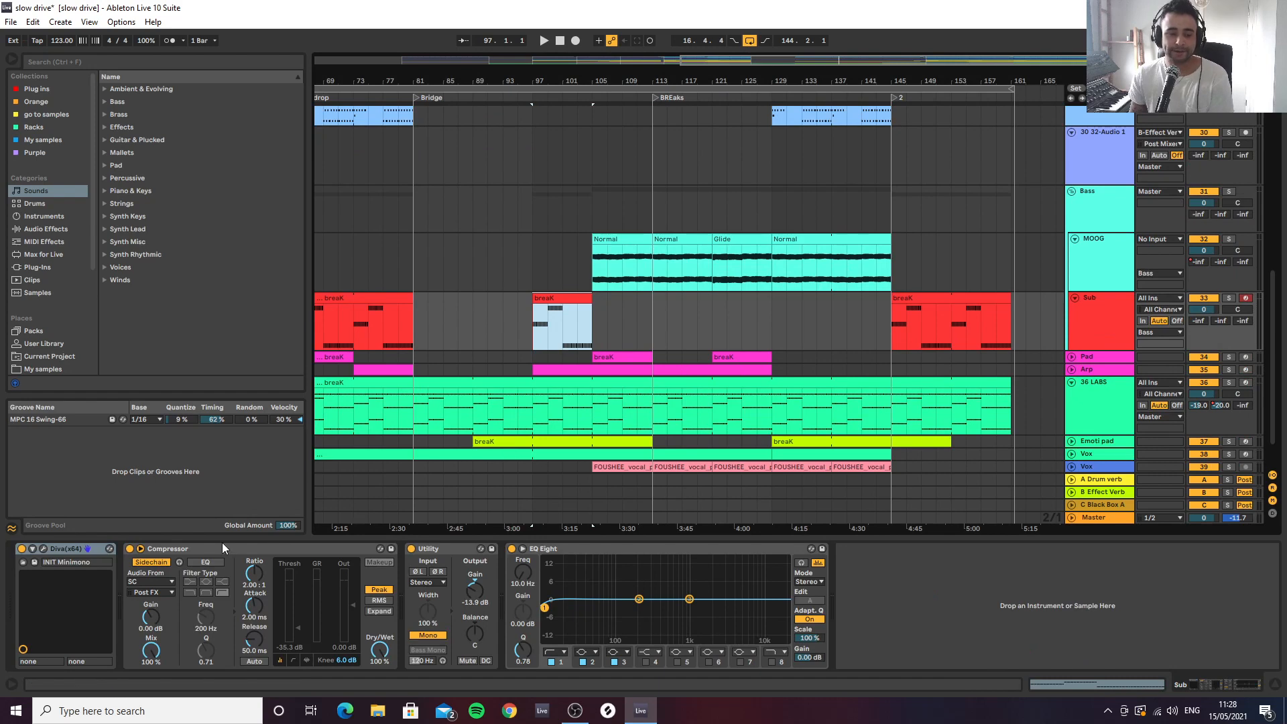
pyautogui.click(1073, 269)
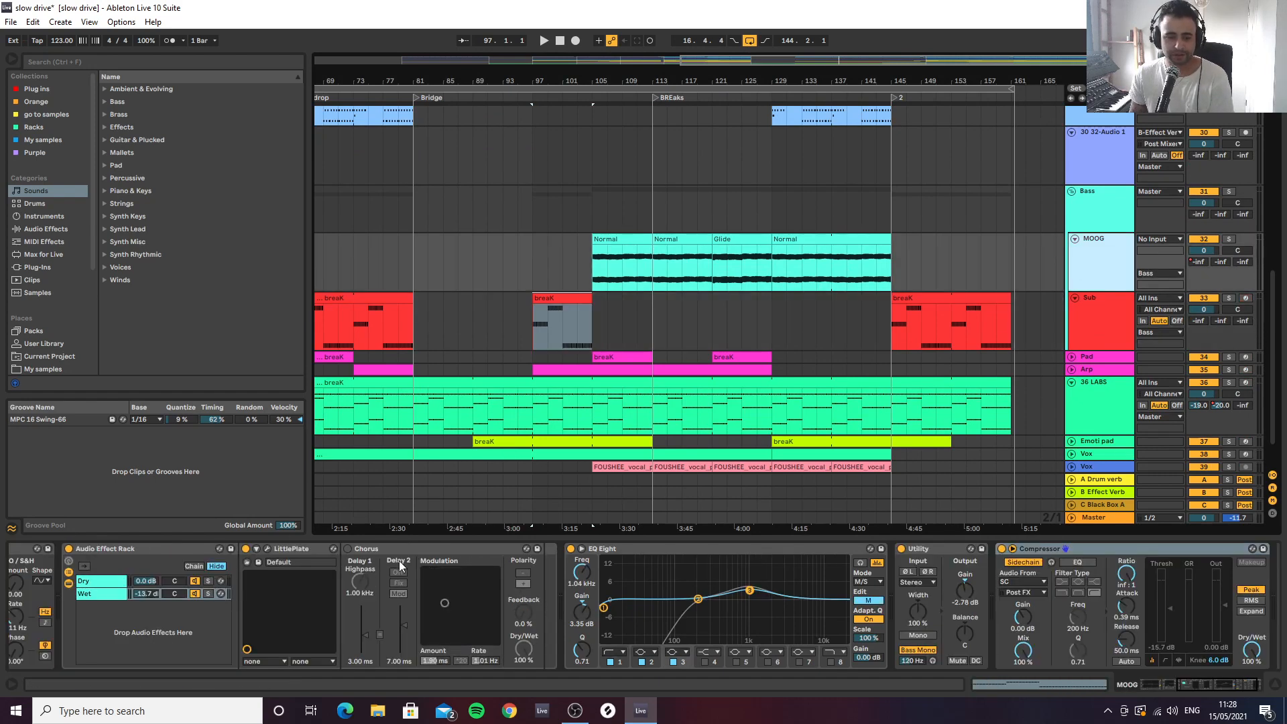
pyautogui.hscroll(-5, 144, 545)
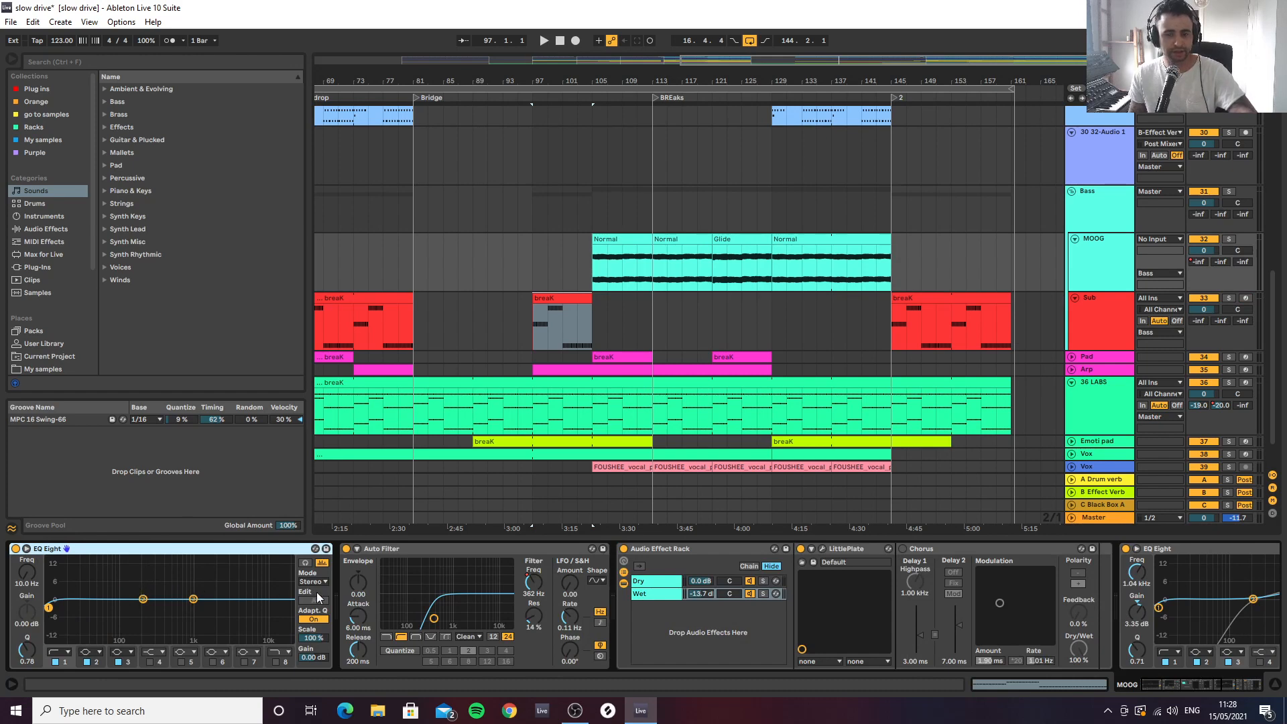
# Move the MOOG track's Auto Filter to the end of the device chain, after the Compressor
pyautogui.click(465, 549)
pyautogui.hscroll(5, 1266, 587)
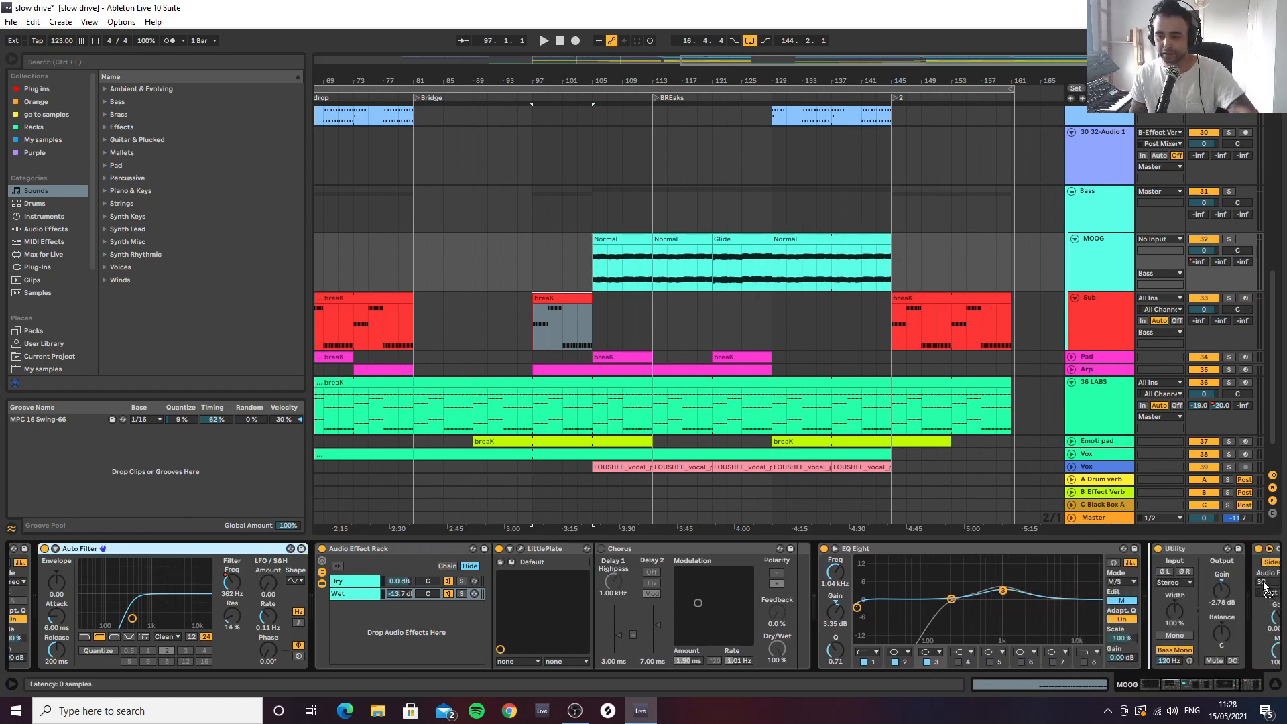
pyautogui.moveTo(1264, 583)
pyautogui.mouseDown()
pyautogui.moveTo(1245, 581)
pyautogui.moveTo(1249, 571)
pyautogui.mouseUp()
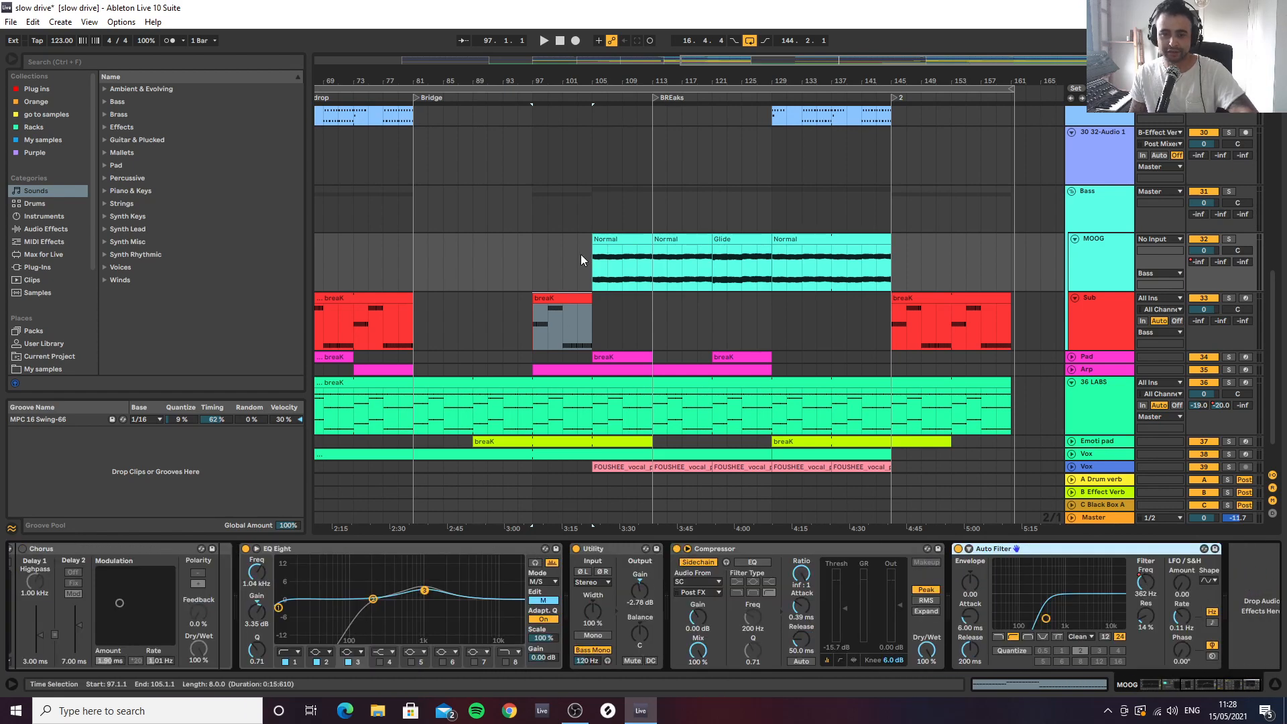
# Audition the MOOG's first Normal clip from bar 105, first in the mix and again with the track soloed
pyautogui.click(606, 273)
pyautogui.press('space')
pyautogui.press('space')
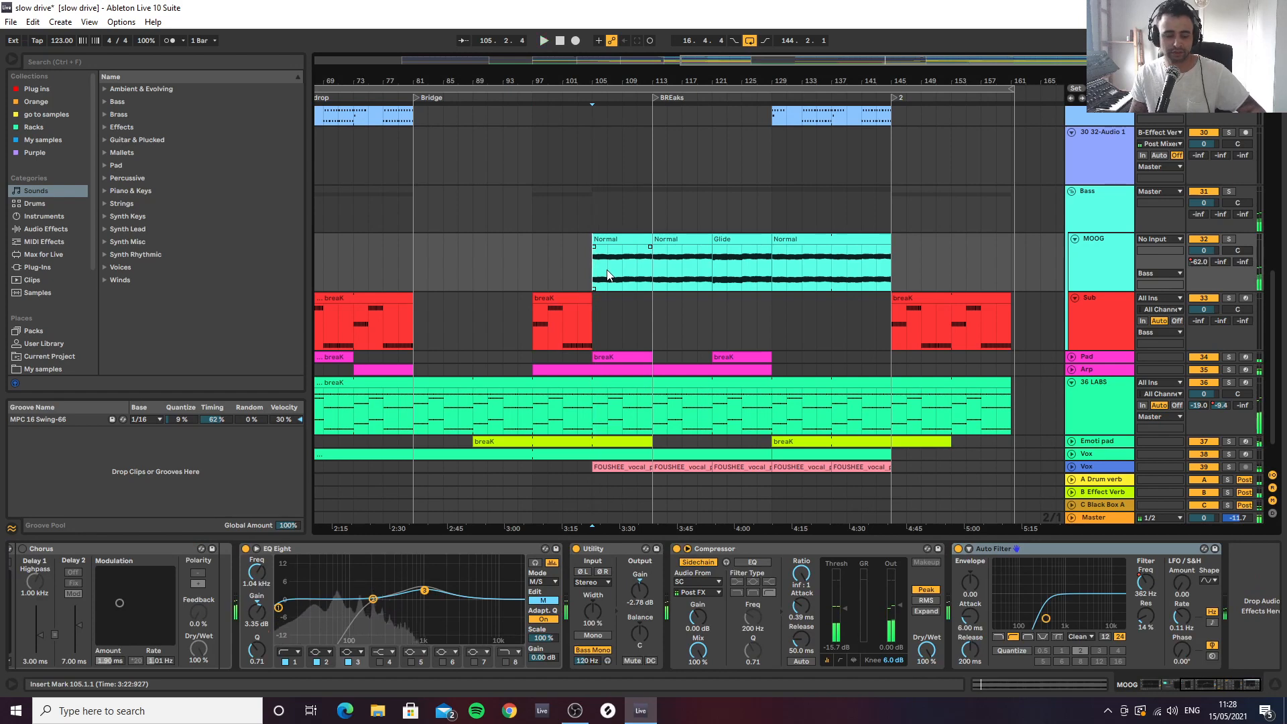
pyautogui.press('s')
pyautogui.press('space')
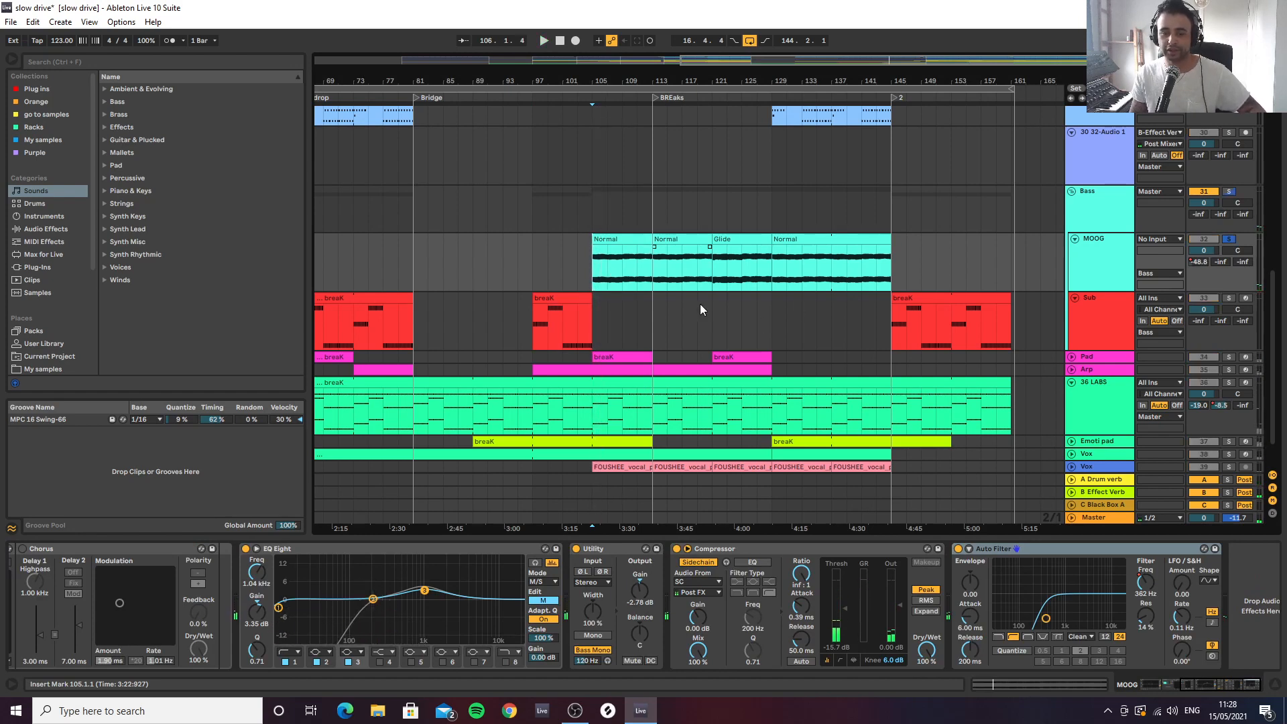
# Delete the Chorus that follows LittlePlate in the MOOG's Audio Effect Rack
pyautogui.click(418, 551)
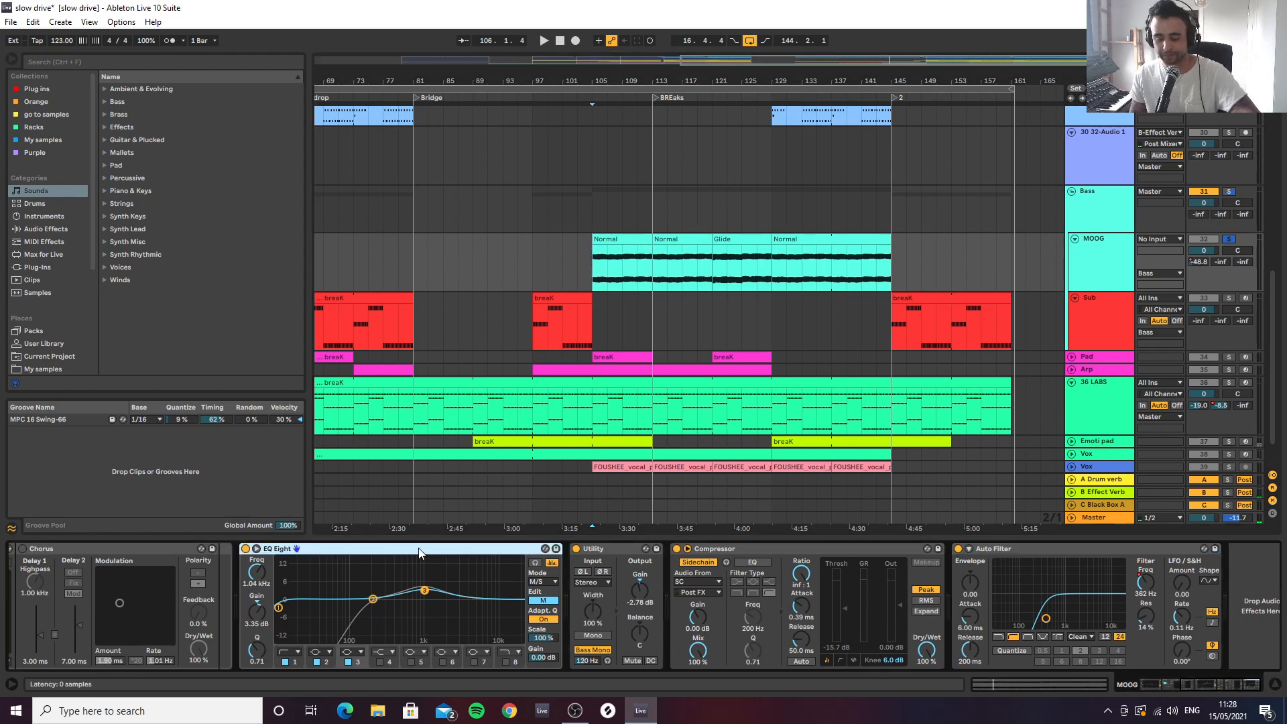
pyautogui.scroll(5, 677, 562)
pyautogui.click(703, 547)
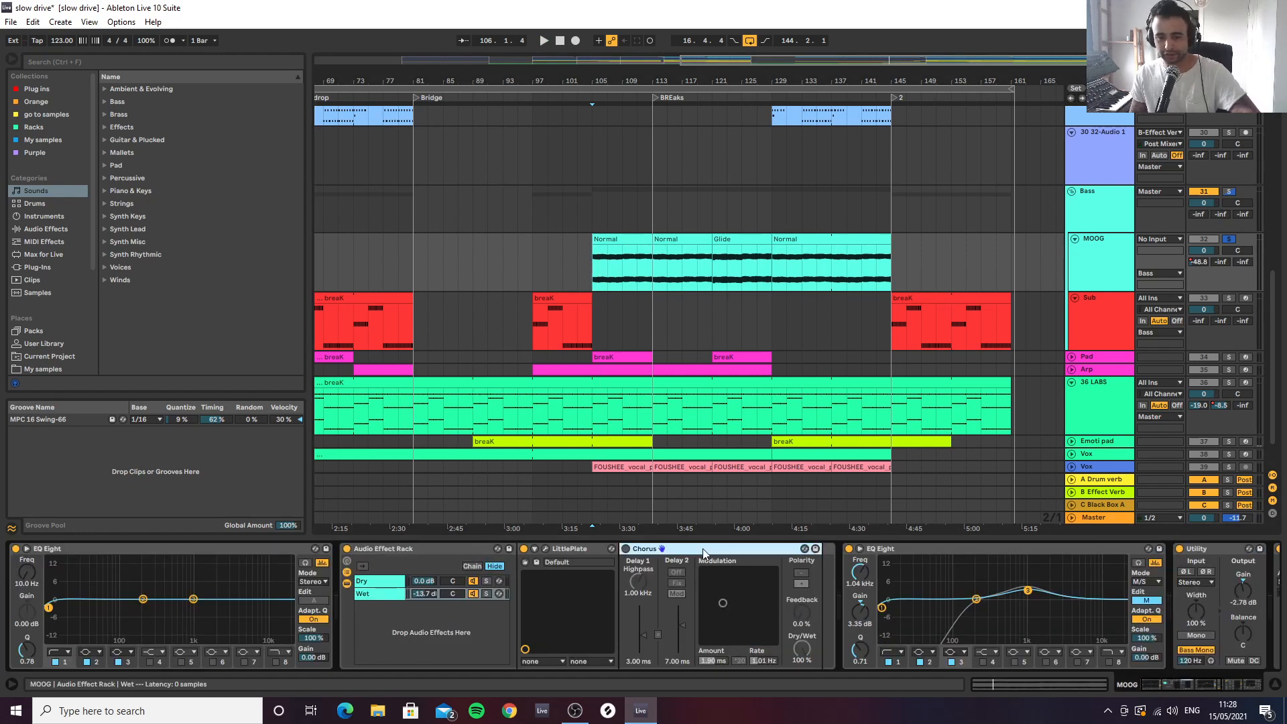
pyautogui.press('Delete')
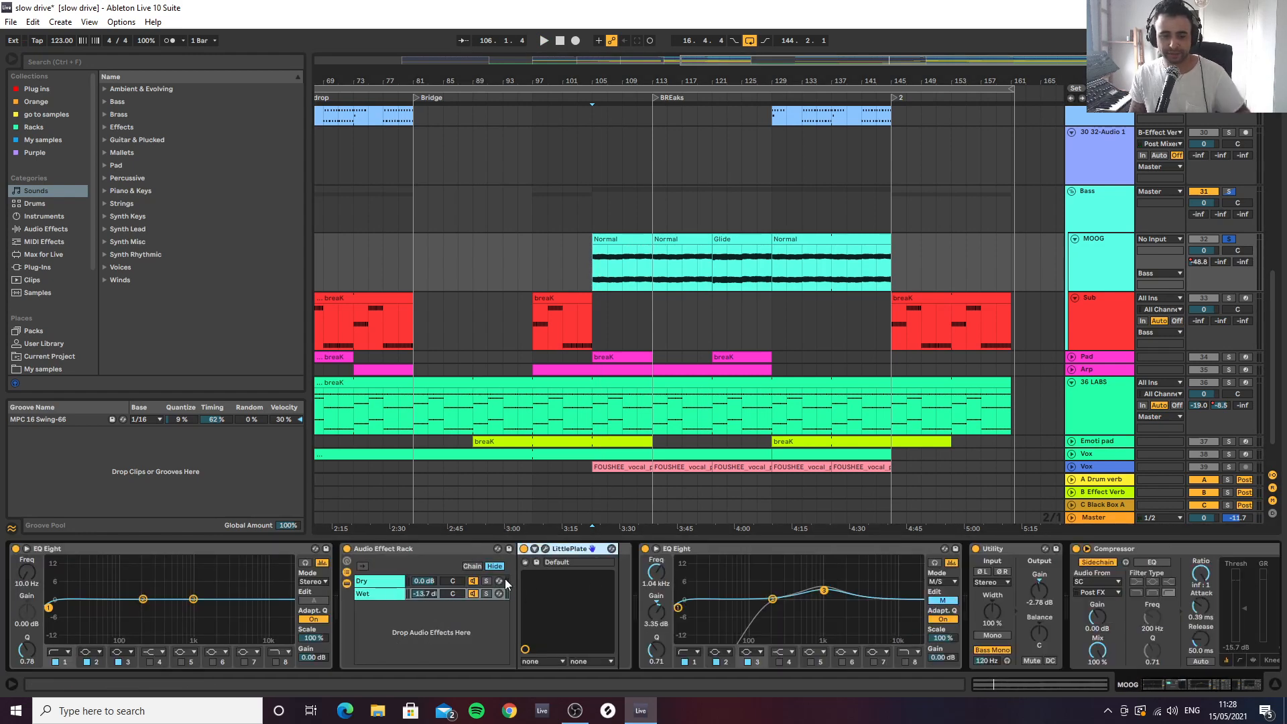
# Compare the devices in the Dry and Wet chains of the MOOG's Audio Effect Rack
pyautogui.click(382, 582)
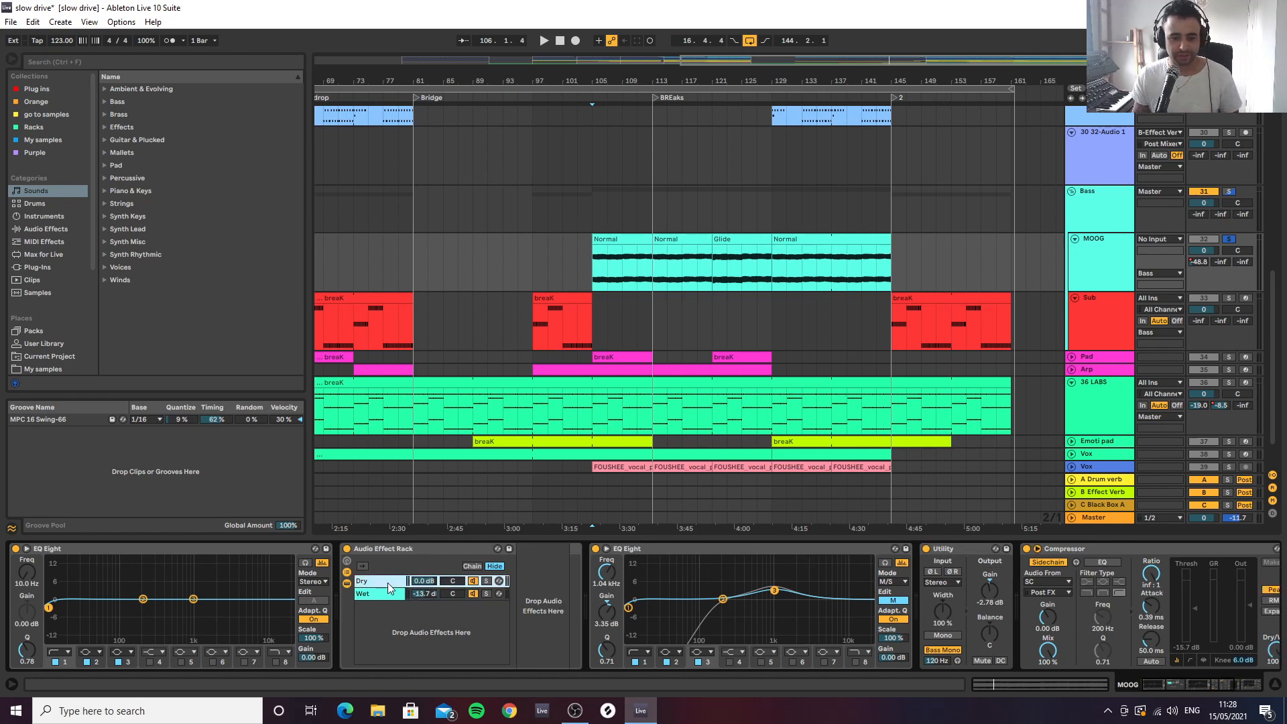
pyautogui.click(378, 594)
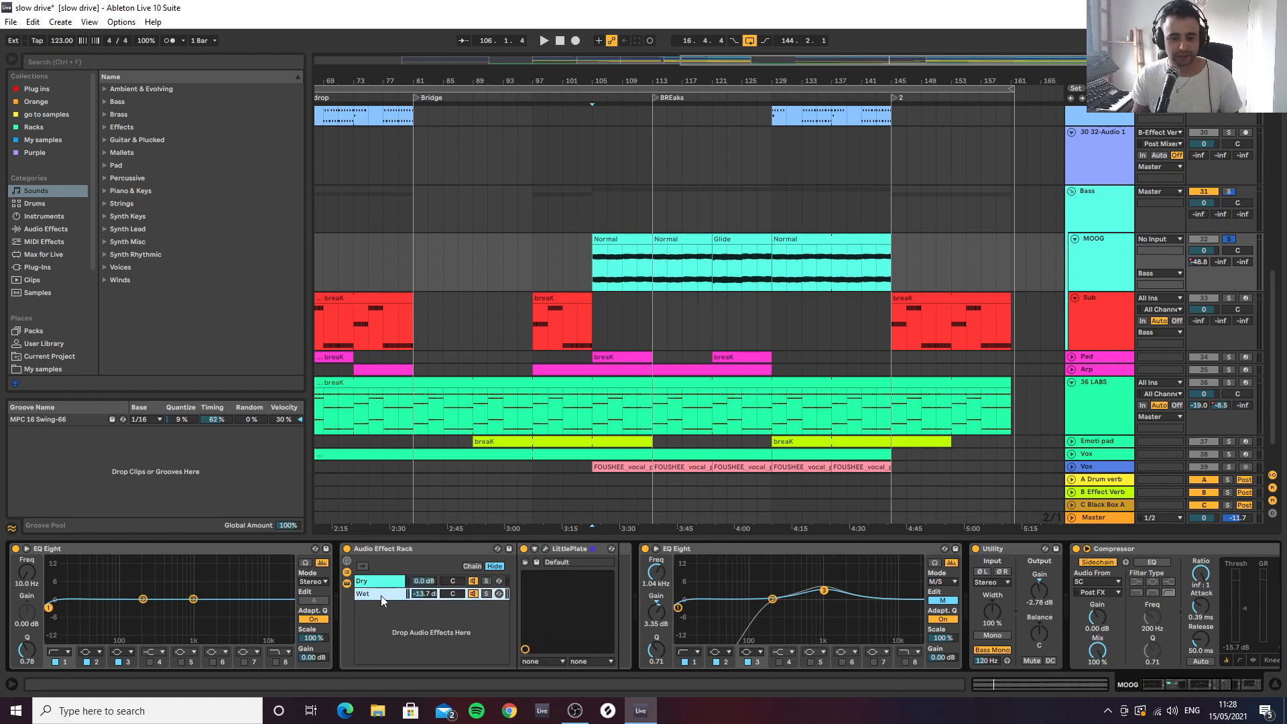
pyautogui.click(378, 581)
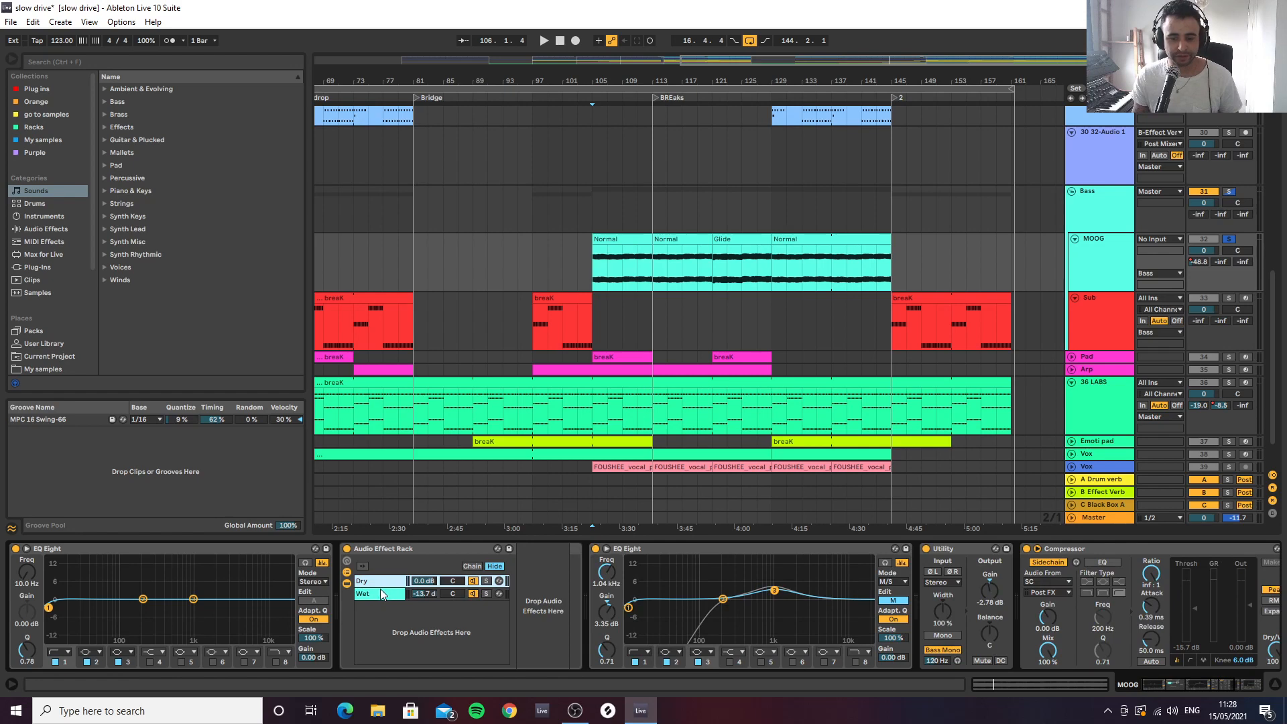
pyautogui.click(381, 594)
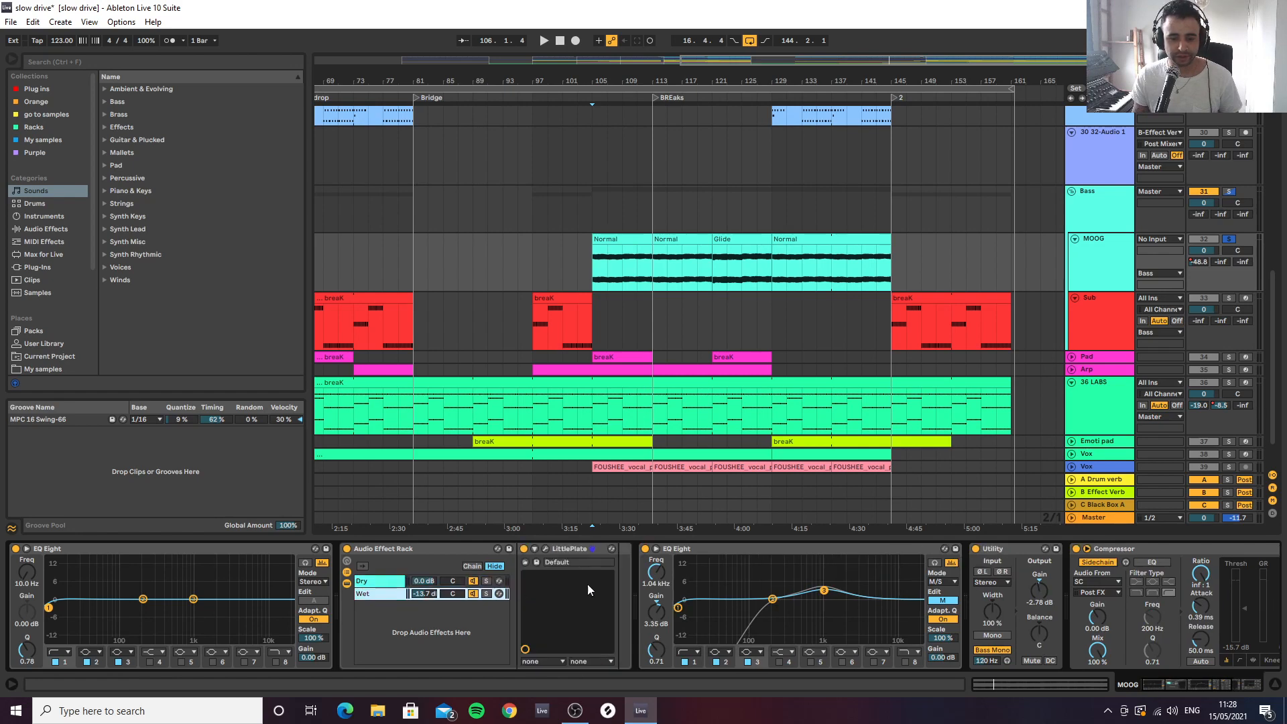
# Copy the MOOG's EQ Eight into the Wet chain before LittlePlate, set its first band to 170 Hz and play the result
pyautogui.click(721, 550)
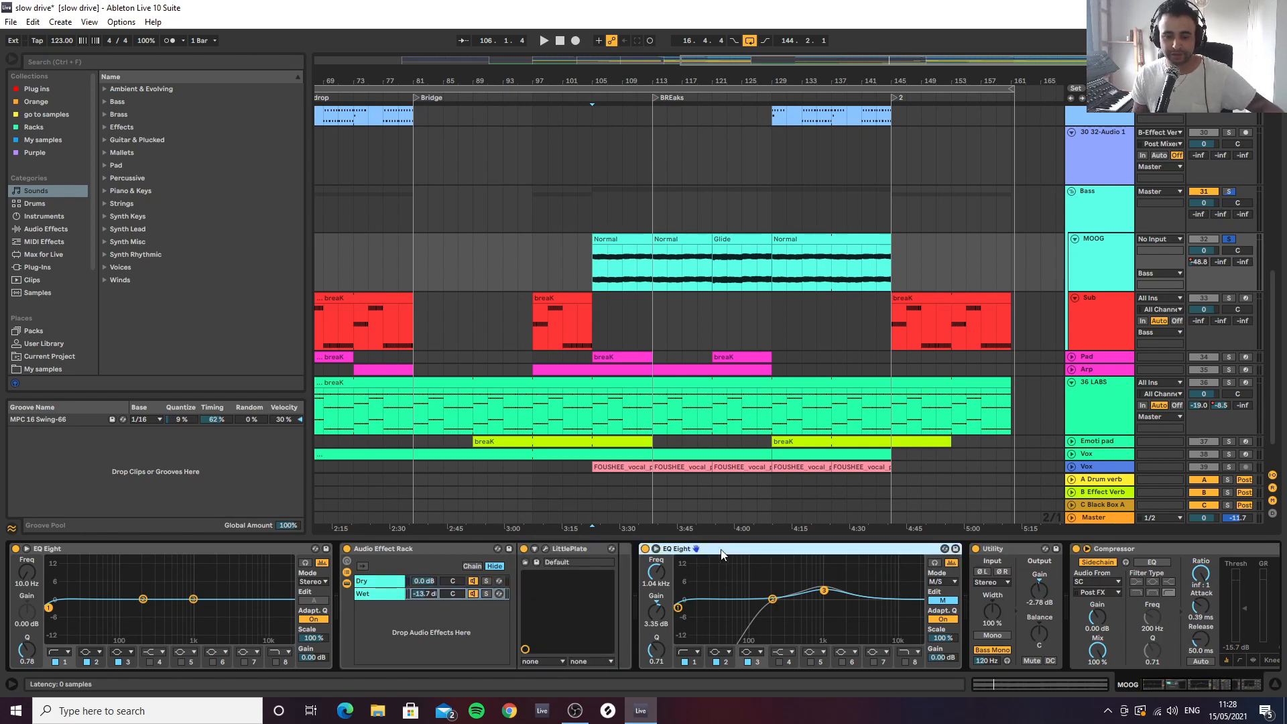
pyautogui.moveTo(721, 550); pyautogui.dragTo(645, 607)
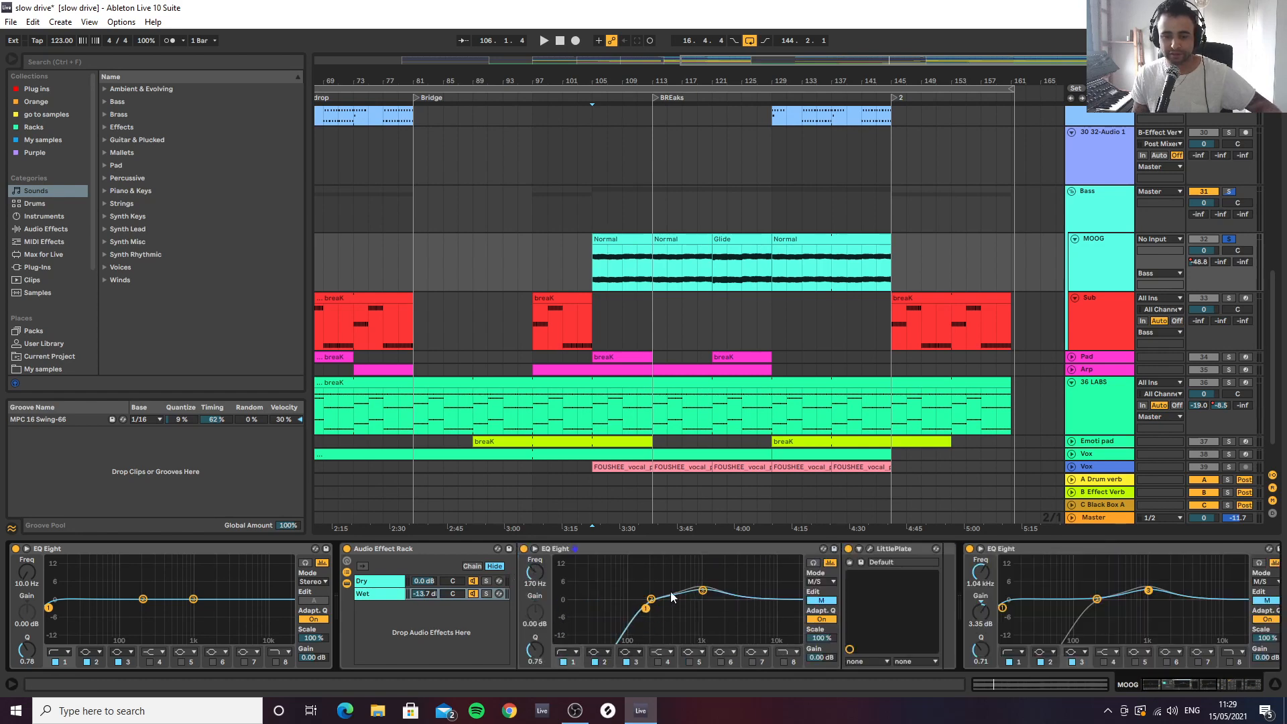
pyautogui.press('space')
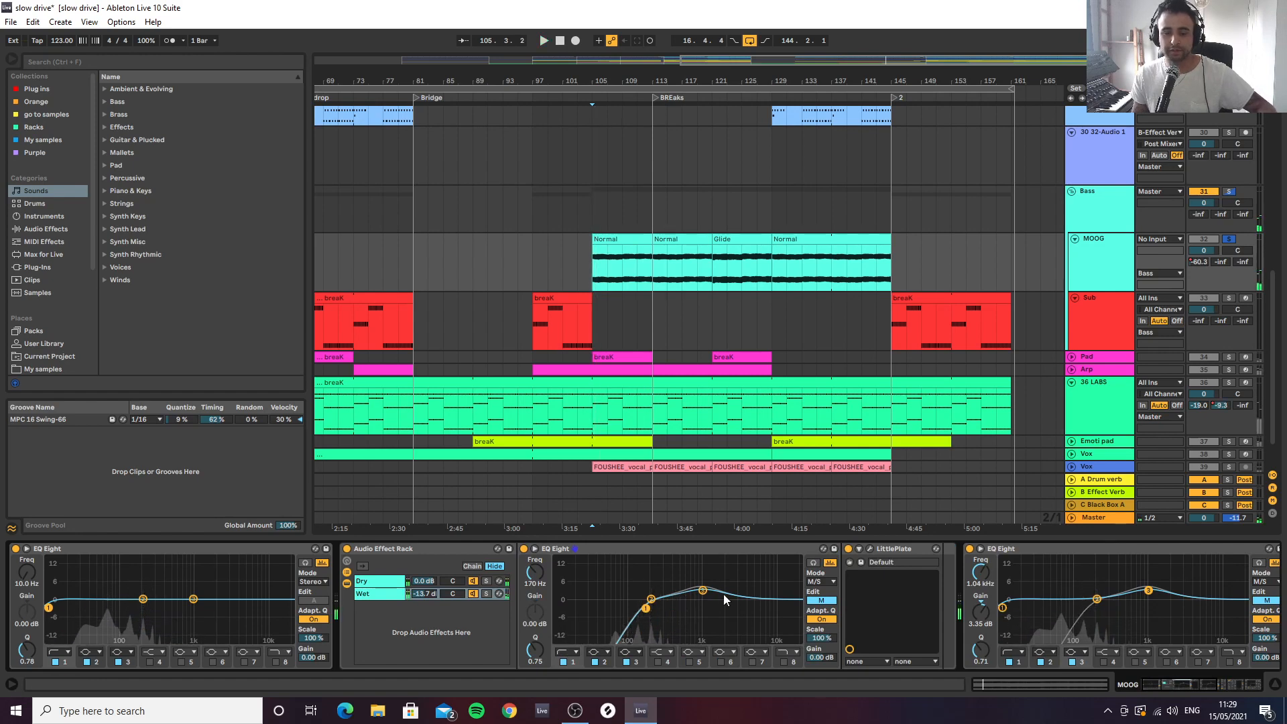
# Switch between the rack's Dry and Wet chains to compare them, and view LittlePlate's reverb settings in its plug-in window
pyautogui.click(380, 583)
pyautogui.click(380, 594)
pyautogui.click(383, 581)
pyautogui.click(385, 596)
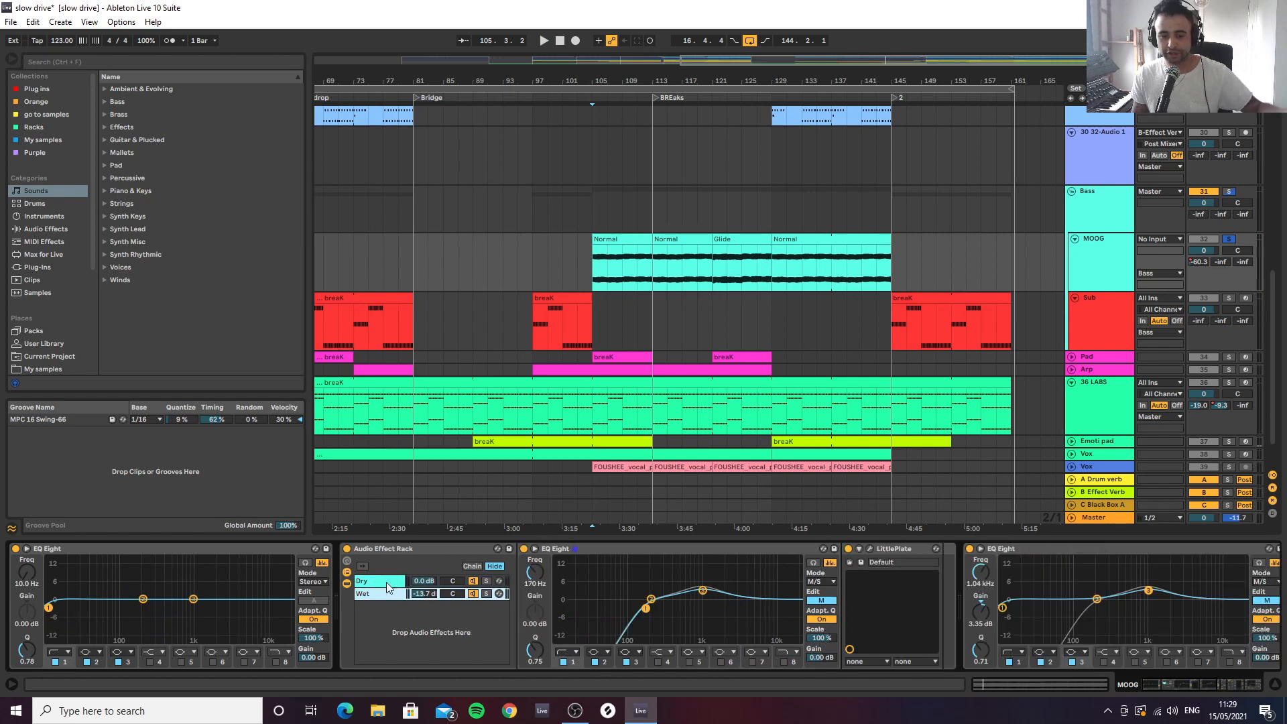
pyautogui.click(386, 581)
pyautogui.click(387, 593)
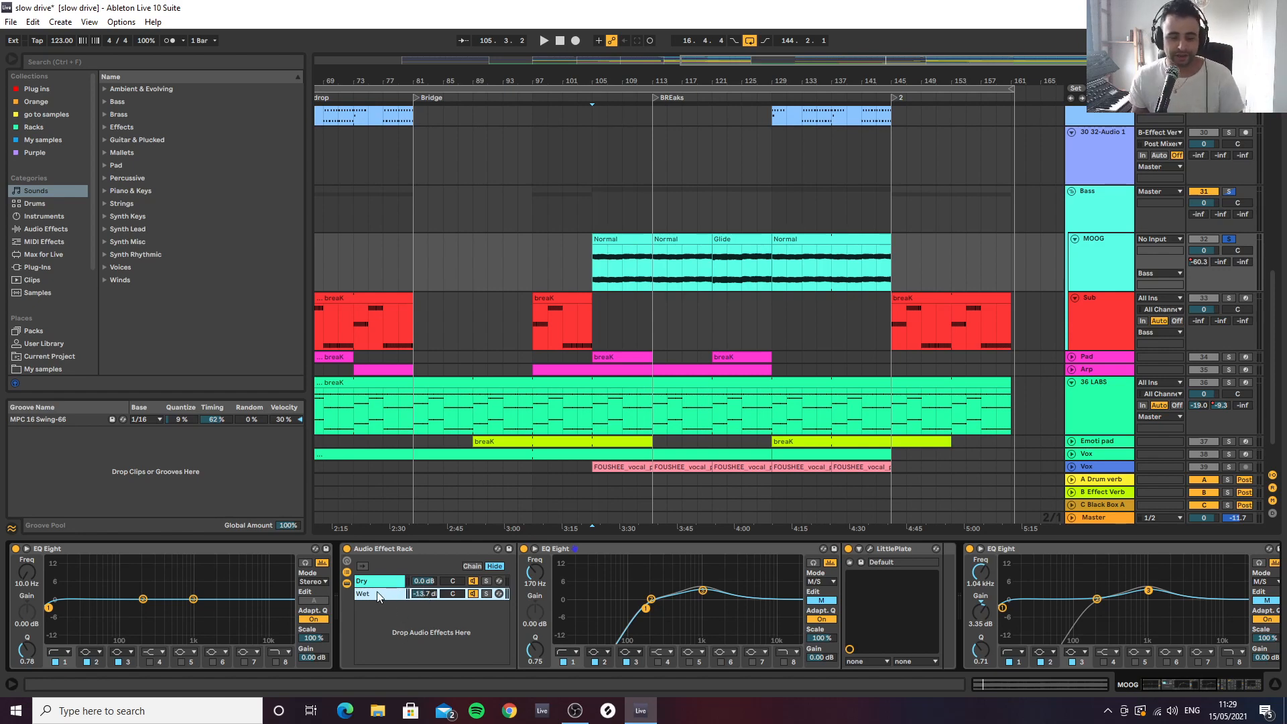
pyautogui.click(869, 548)
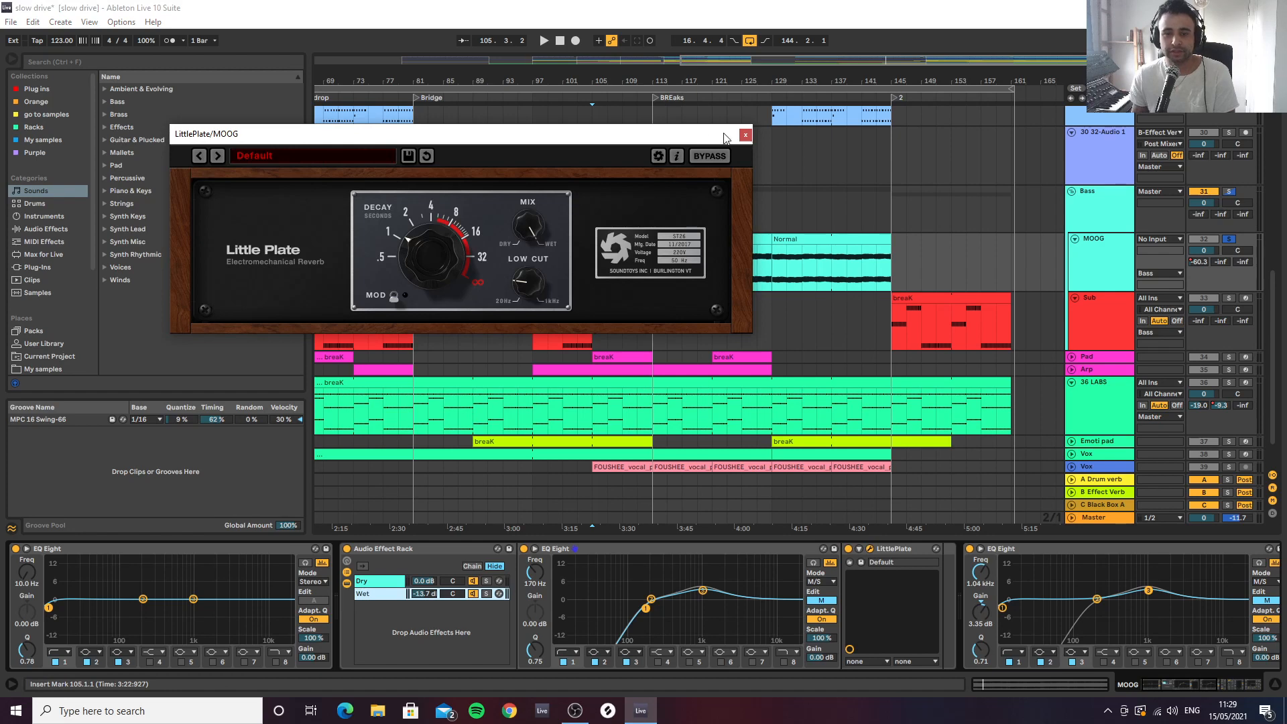
pyautogui.click(745, 134)
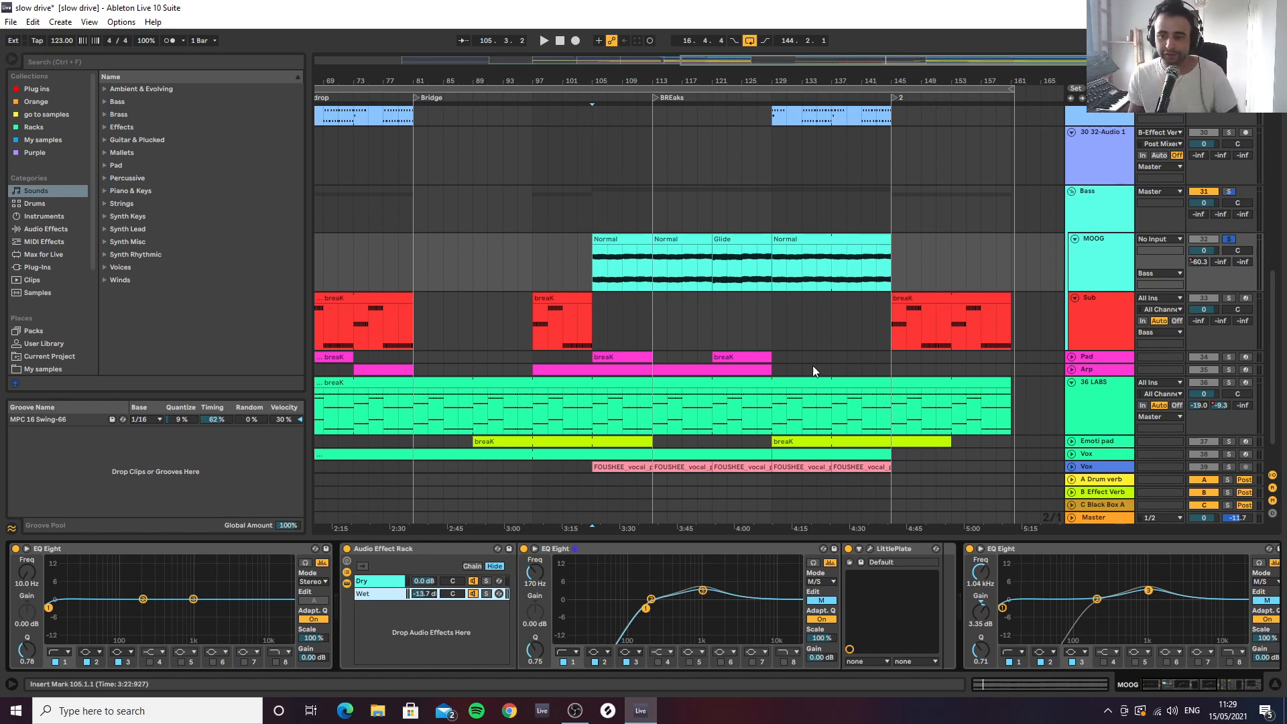
# Audition the soloed MOOG from bar 113 with LittlePlate off and on, and try the Wet chain's volume
pyautogui.click(659, 259)
pyautogui.press('space')
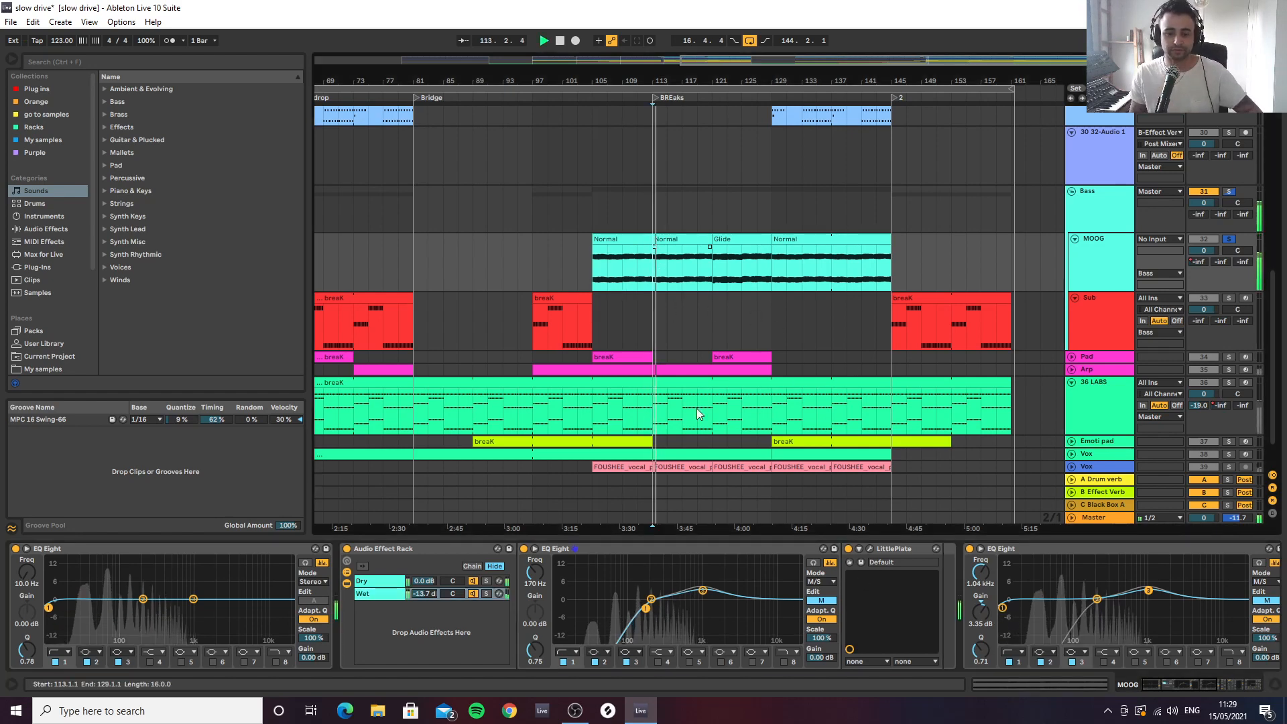
pyautogui.click(847, 548)
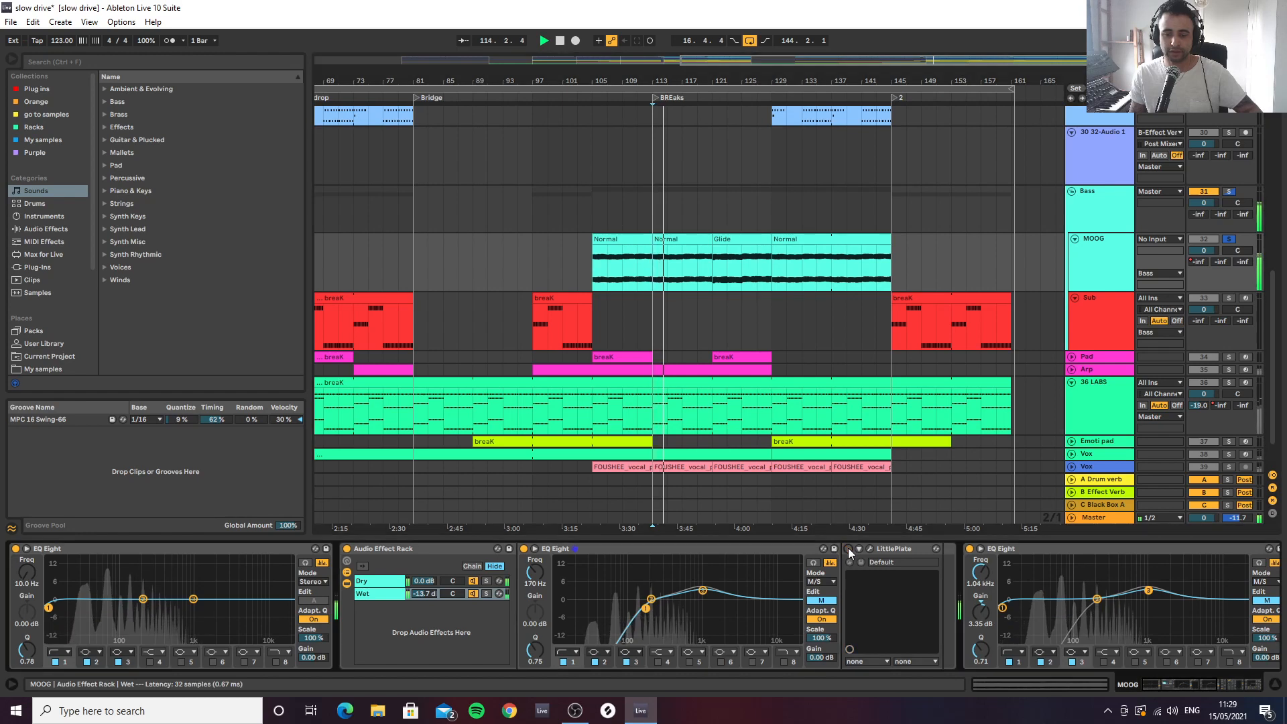
pyautogui.press('space')
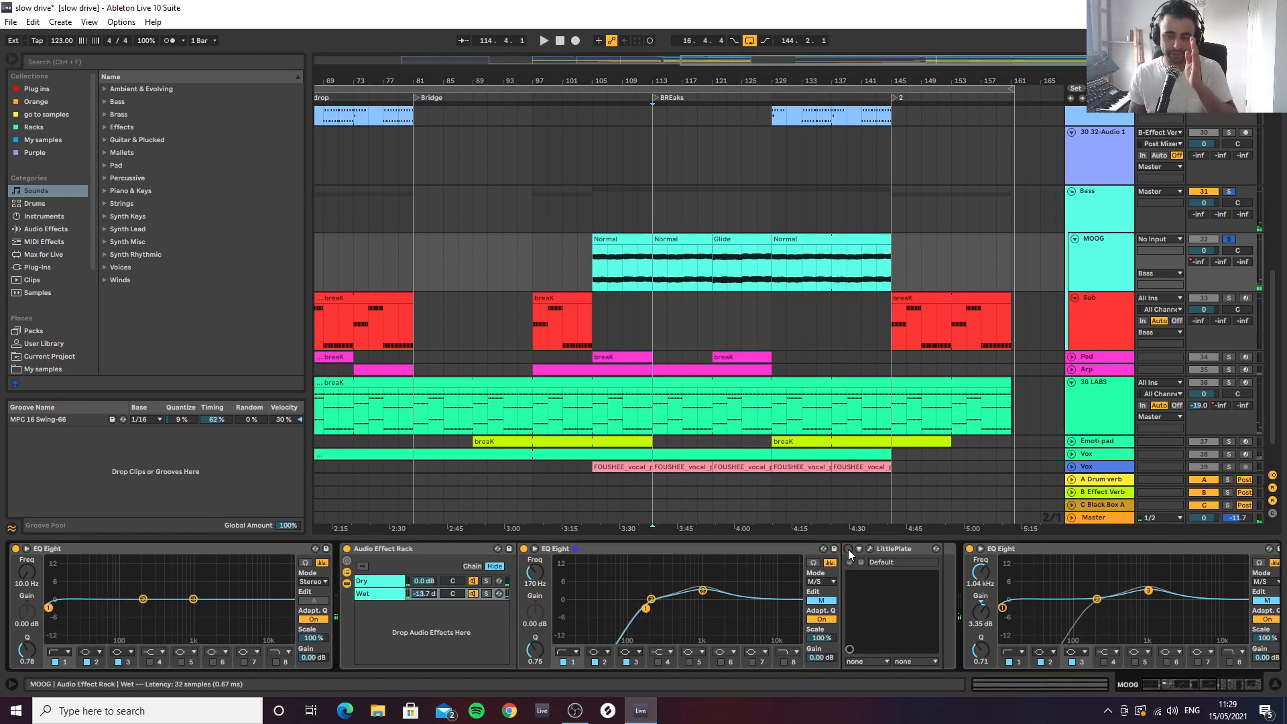
pyautogui.click(847, 550)
pyautogui.press('space')
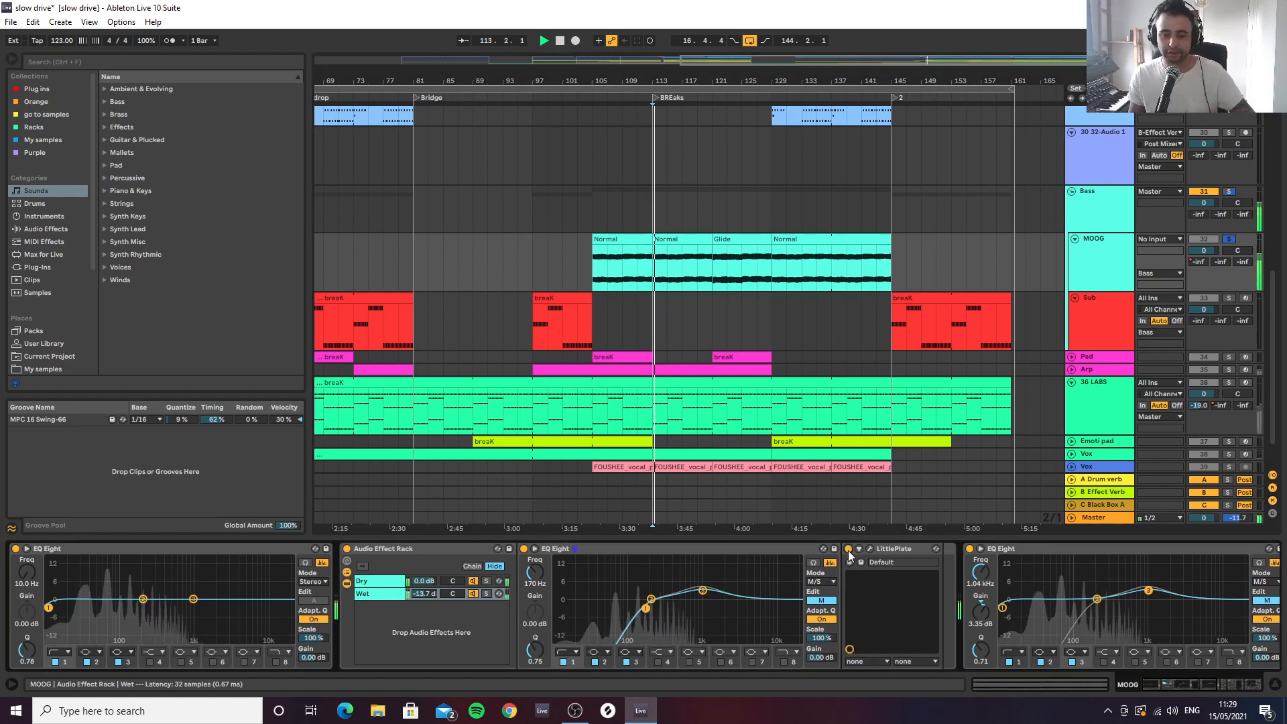
pyautogui.moveTo(412, 599)
pyautogui.mouseDown()
pyautogui.moveTo(411, 557)
pyautogui.moveTo(411, 591)
pyautogui.mouseUp()
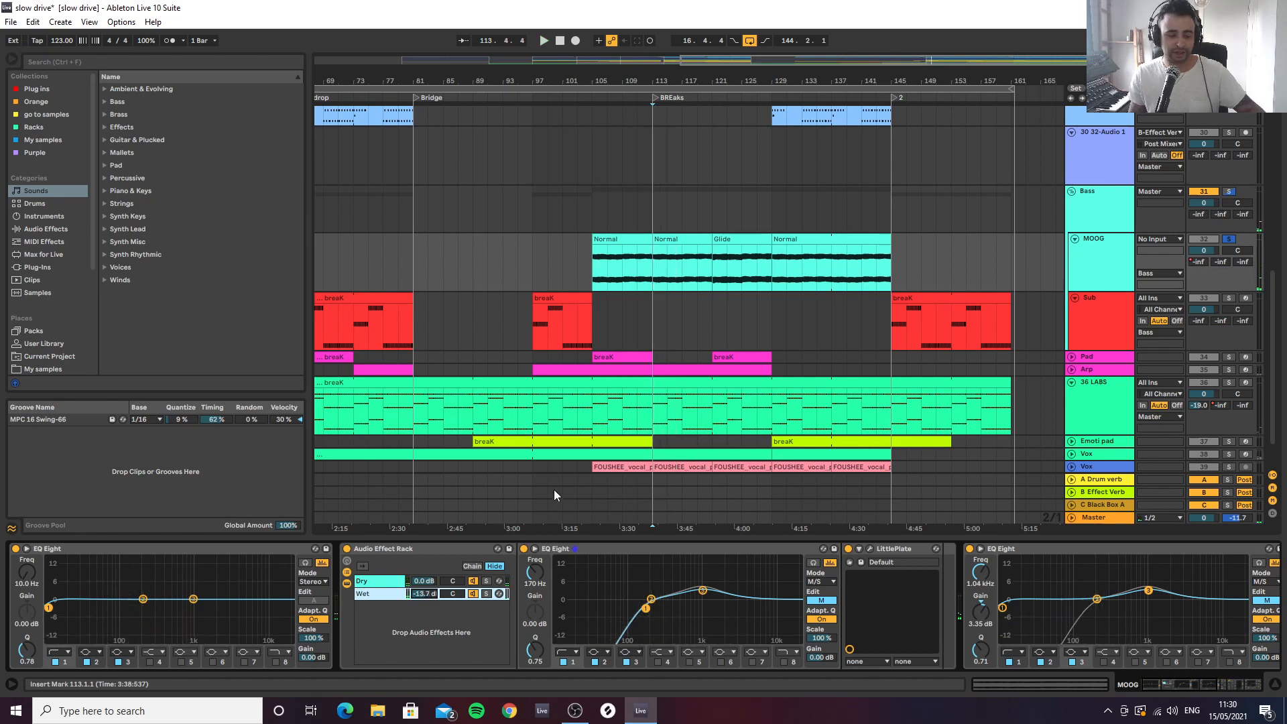
# Take the MOOG track out of solo and unfold the Pad track, showing its devices and its clips around bar 121
pyautogui.click(1229, 239)
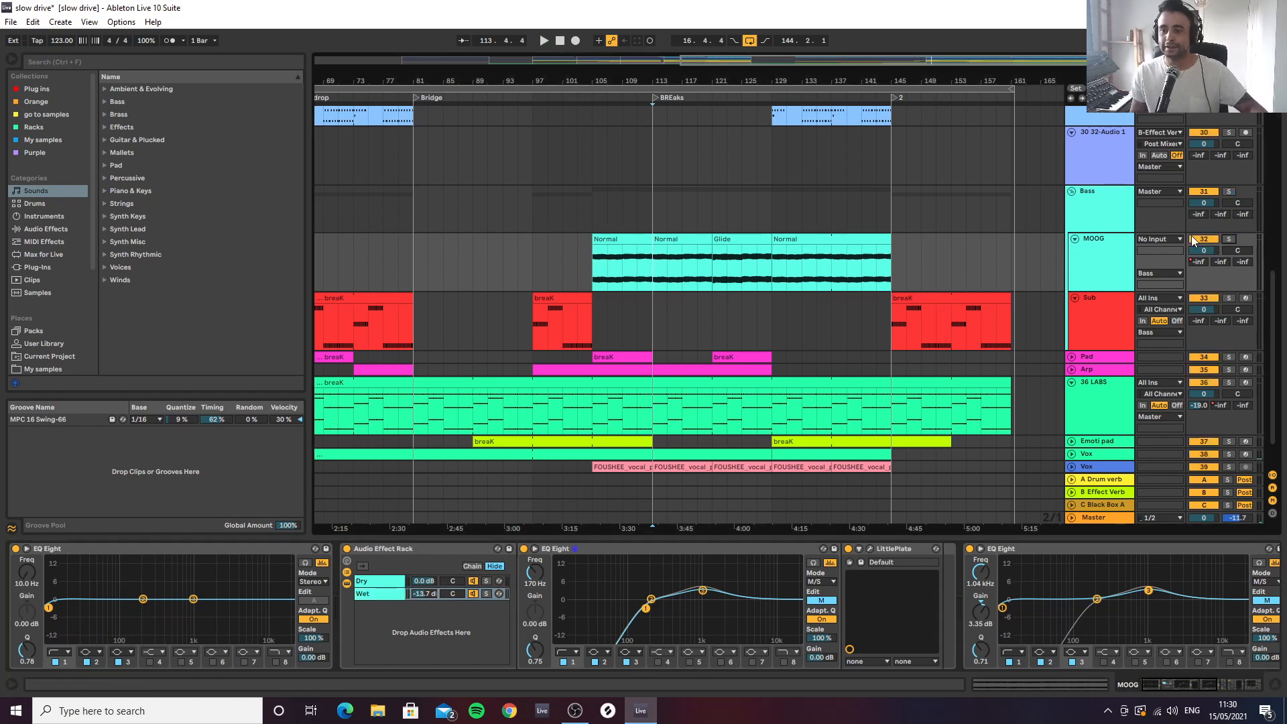
pyautogui.click(1087, 331)
pyautogui.scroll(-2, 1087, 331)
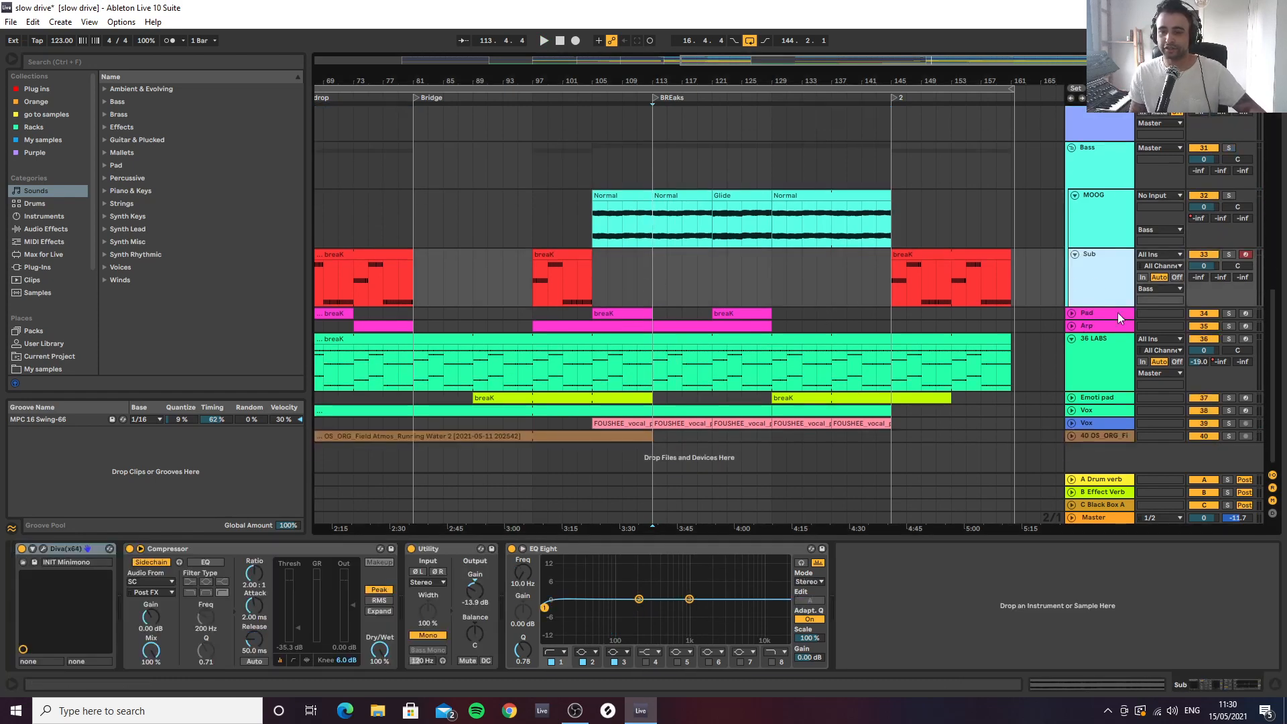
pyautogui.click(1096, 319)
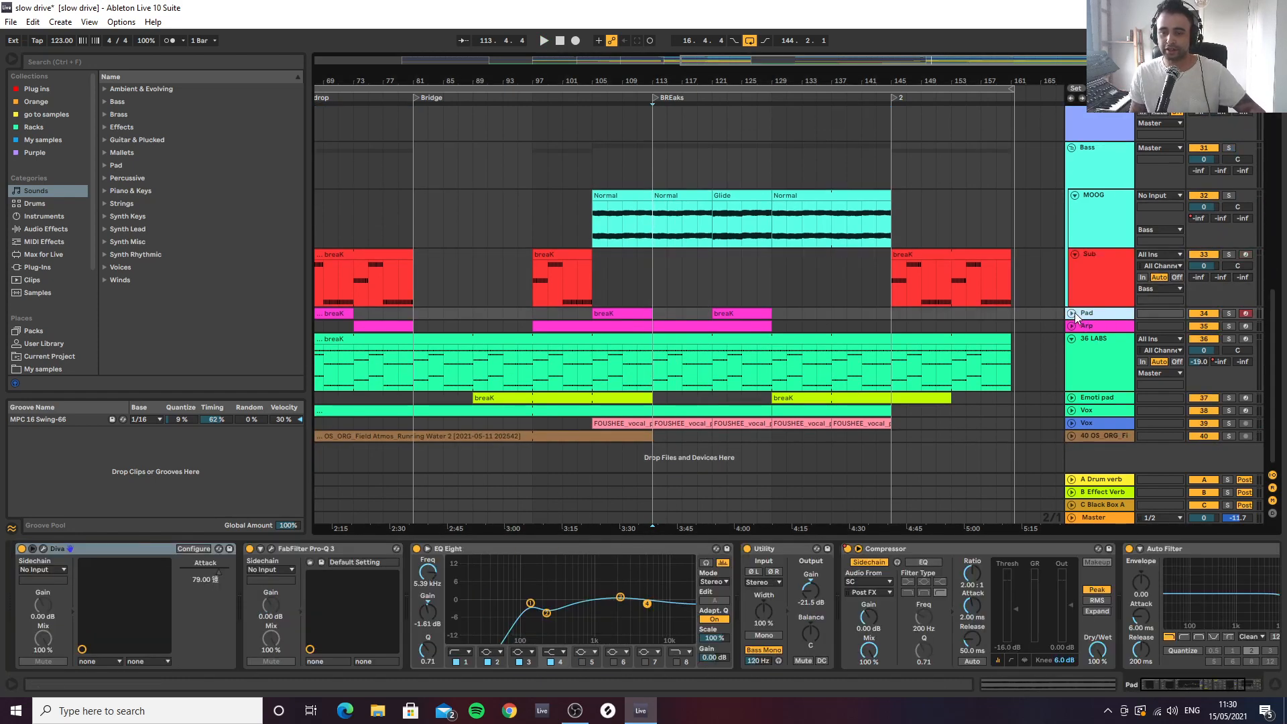
pyautogui.click(1073, 314)
pyautogui.moveTo(782, 79); pyautogui.dragTo(781, 142)
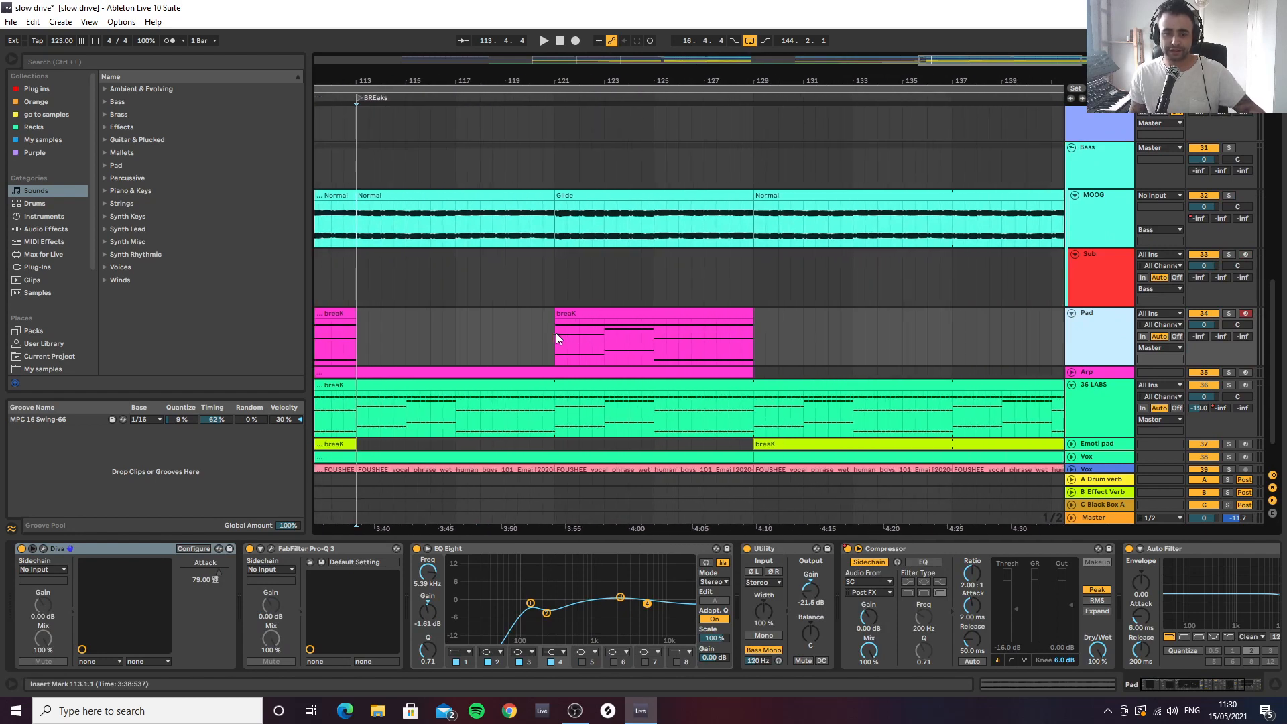
# Audition the Pad's breaK clip from bar 121 in solo and review Diva's Pad 2 Noise preset, including its main page
pyautogui.click(554, 336)
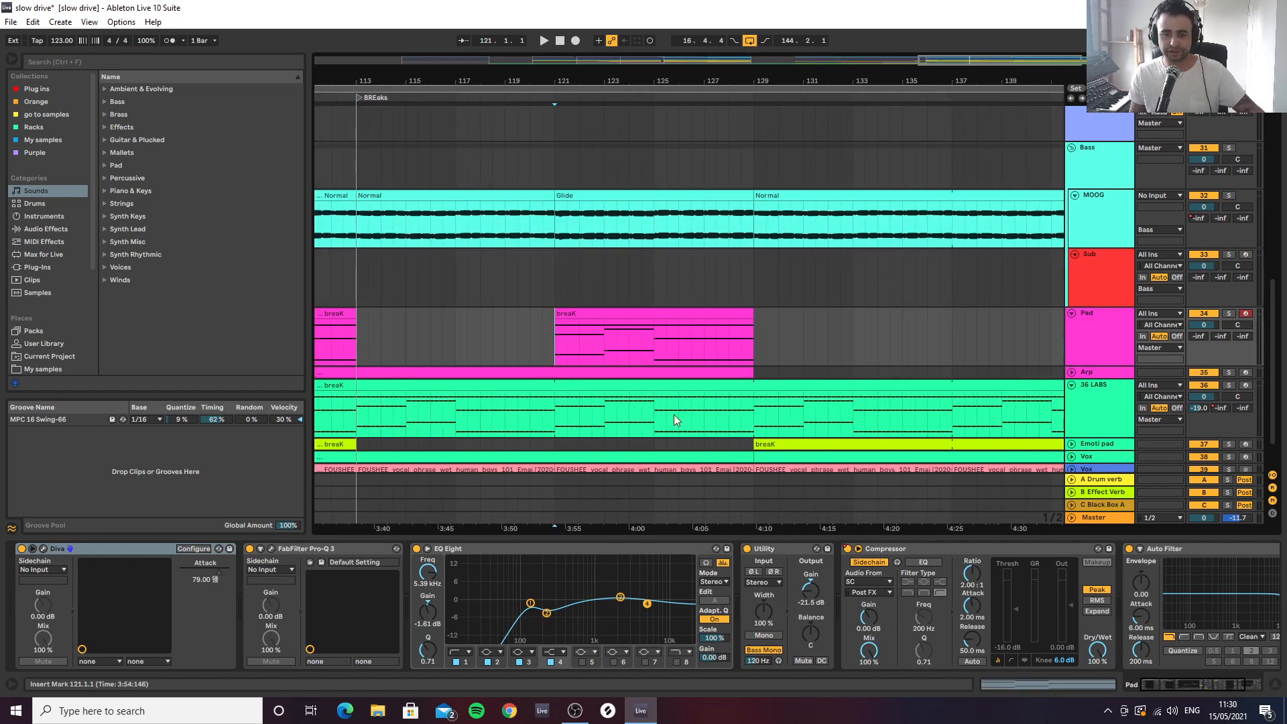
pyautogui.press('space')
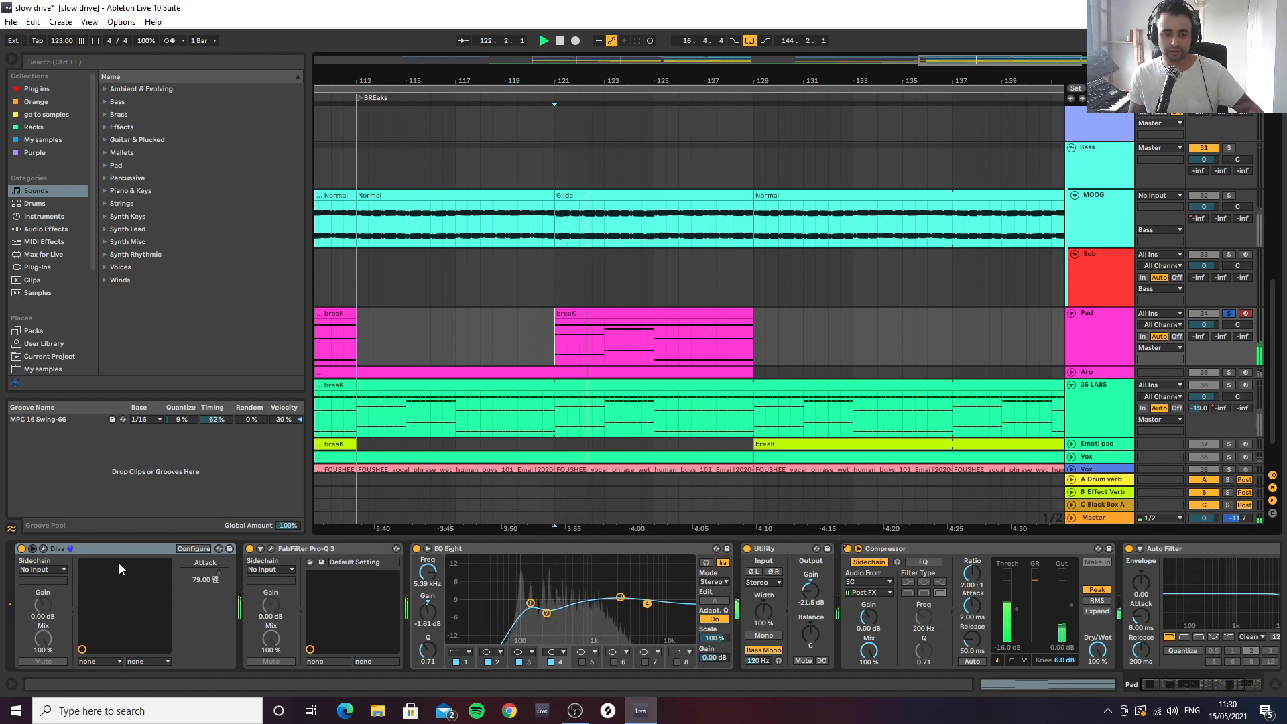
pyautogui.click(43, 548)
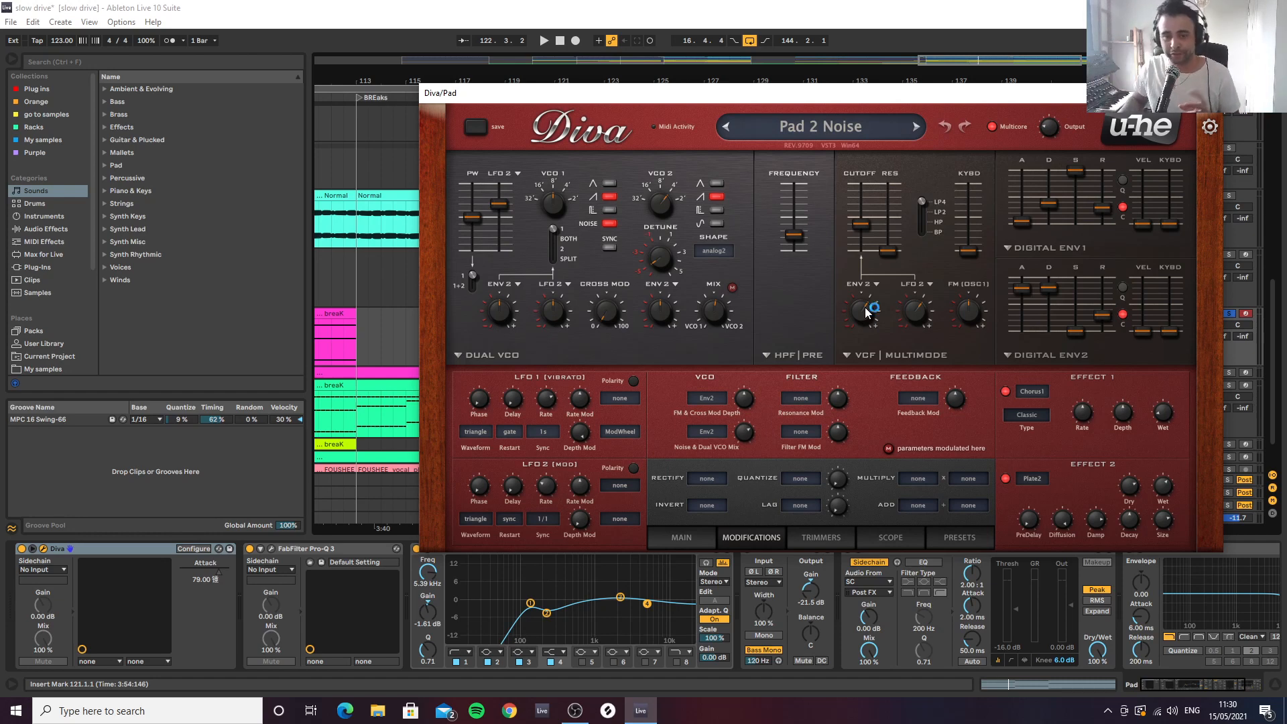
pyautogui.press('space')
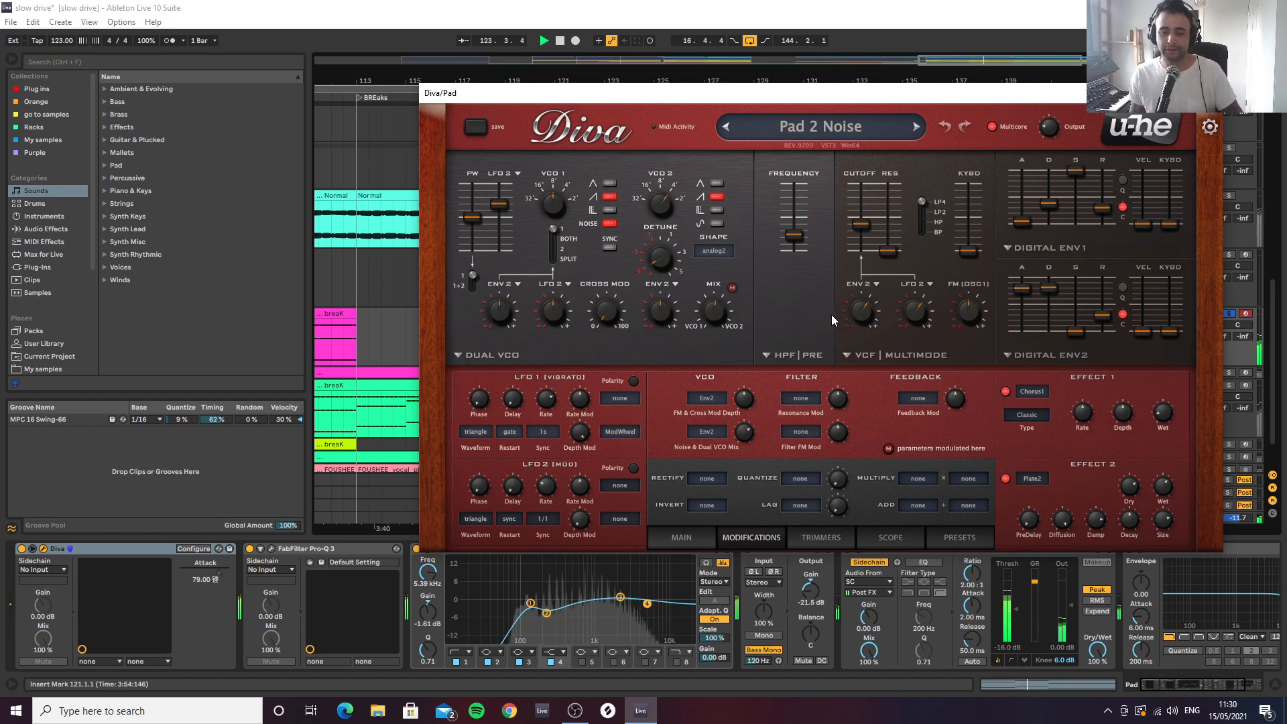
pyautogui.press('space')
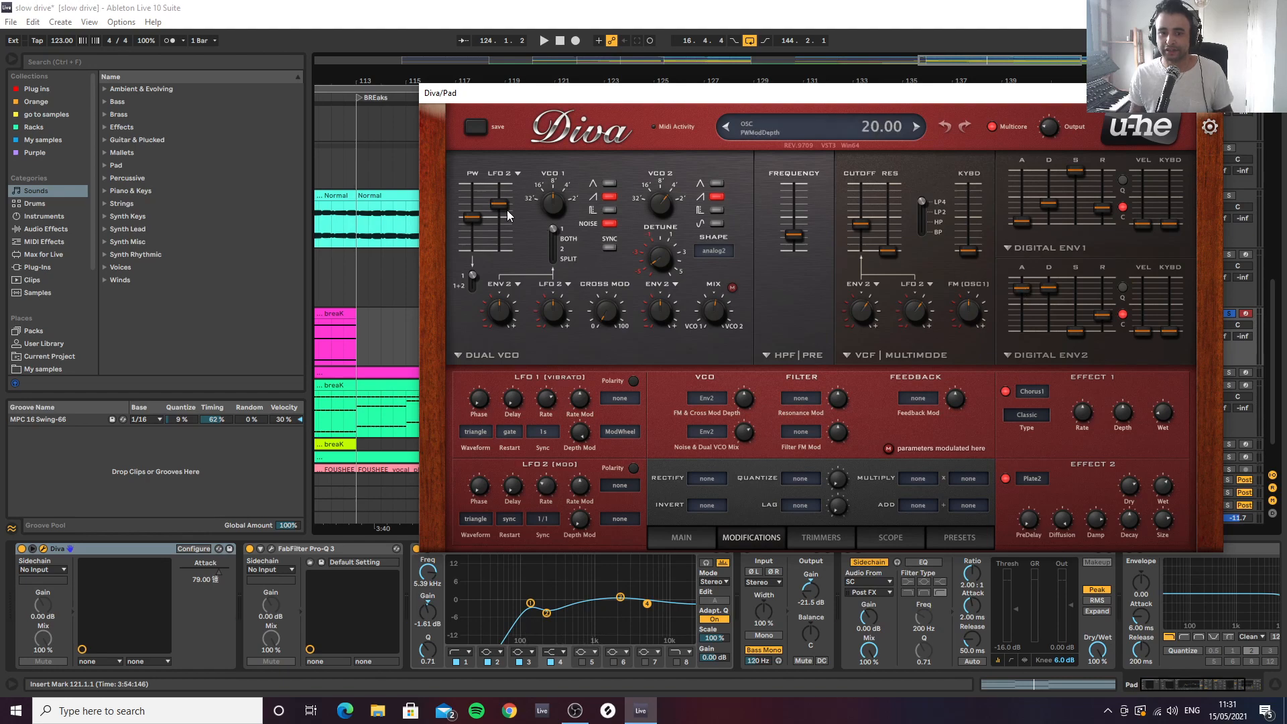
pyautogui.click(694, 539)
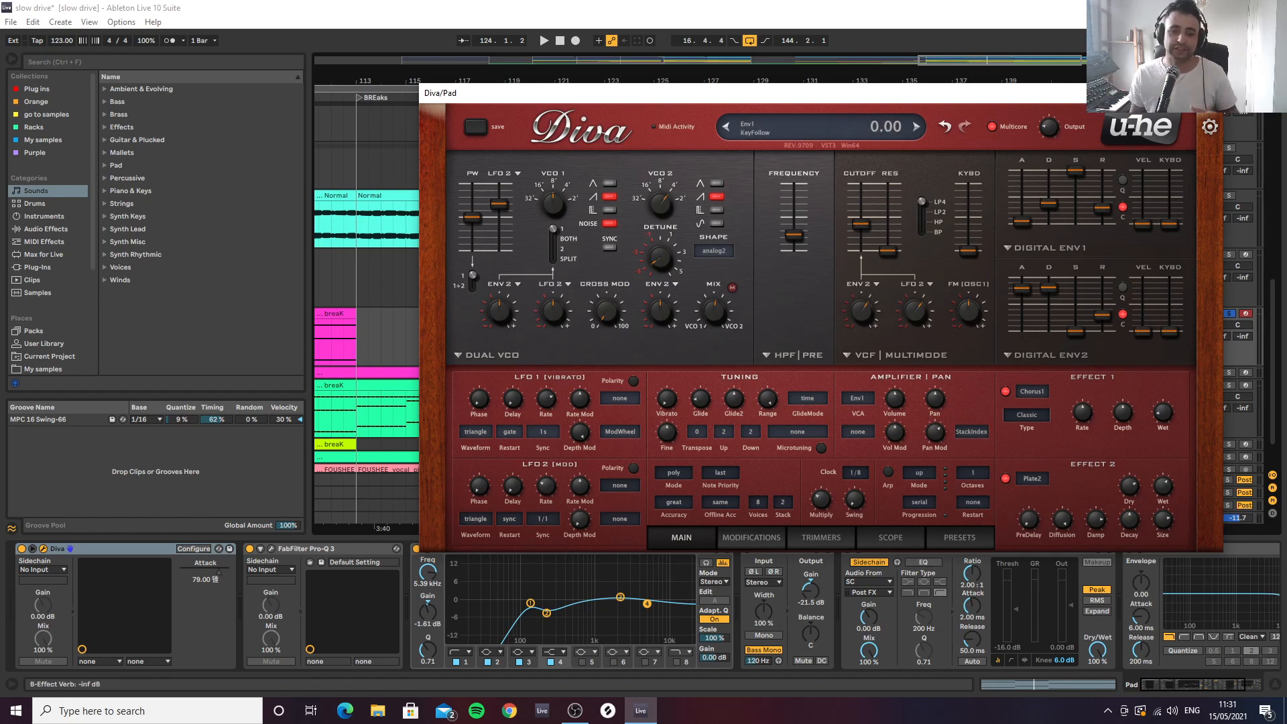
pyautogui.click(1207, 94)
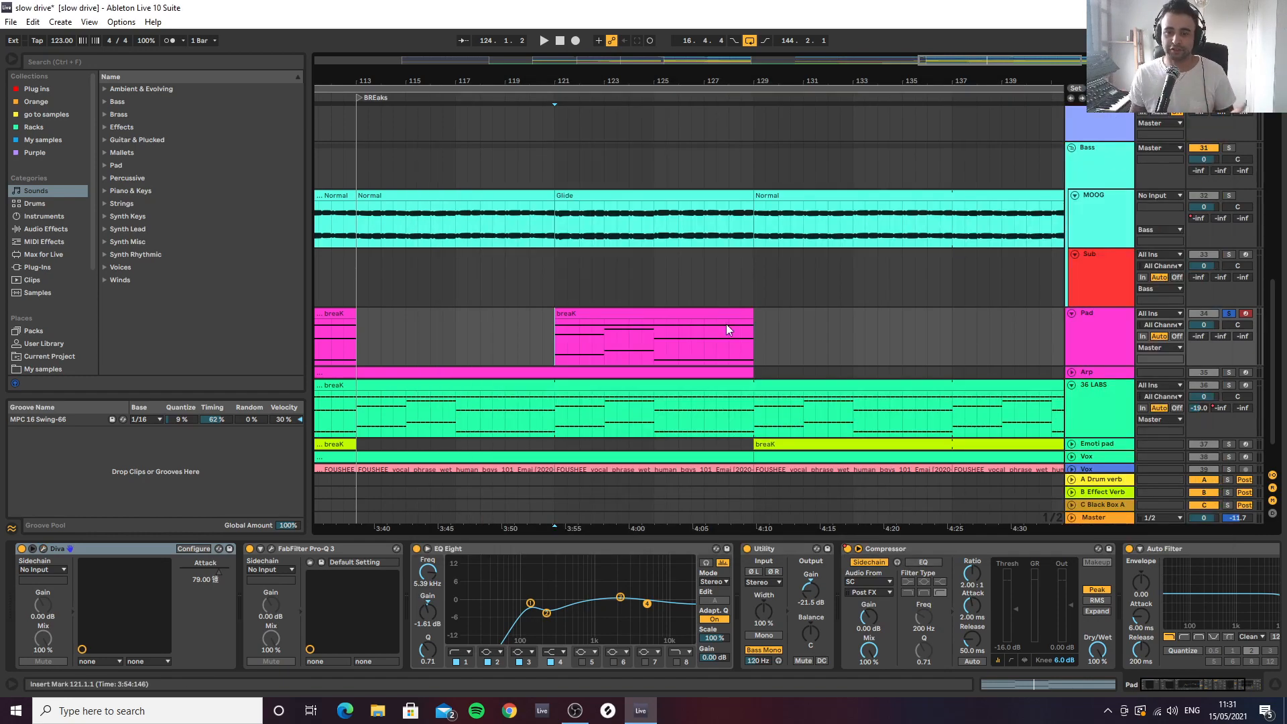
# Open the Pad's breaK clip at bar 121 to view its notes
pyautogui.doubleClick(597, 342)
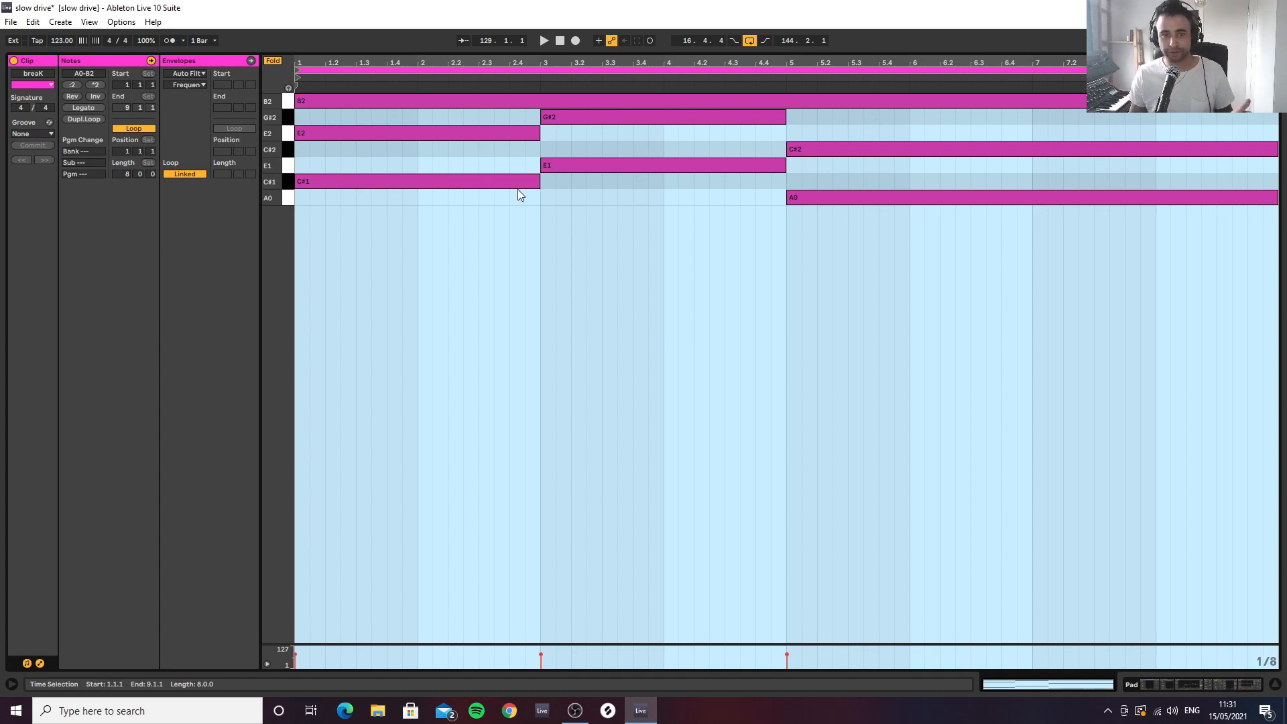
# Play the Pad's breaK clip soloed with its notes open, and audition it from bar 121 in the full mix
pyautogui.press('space')
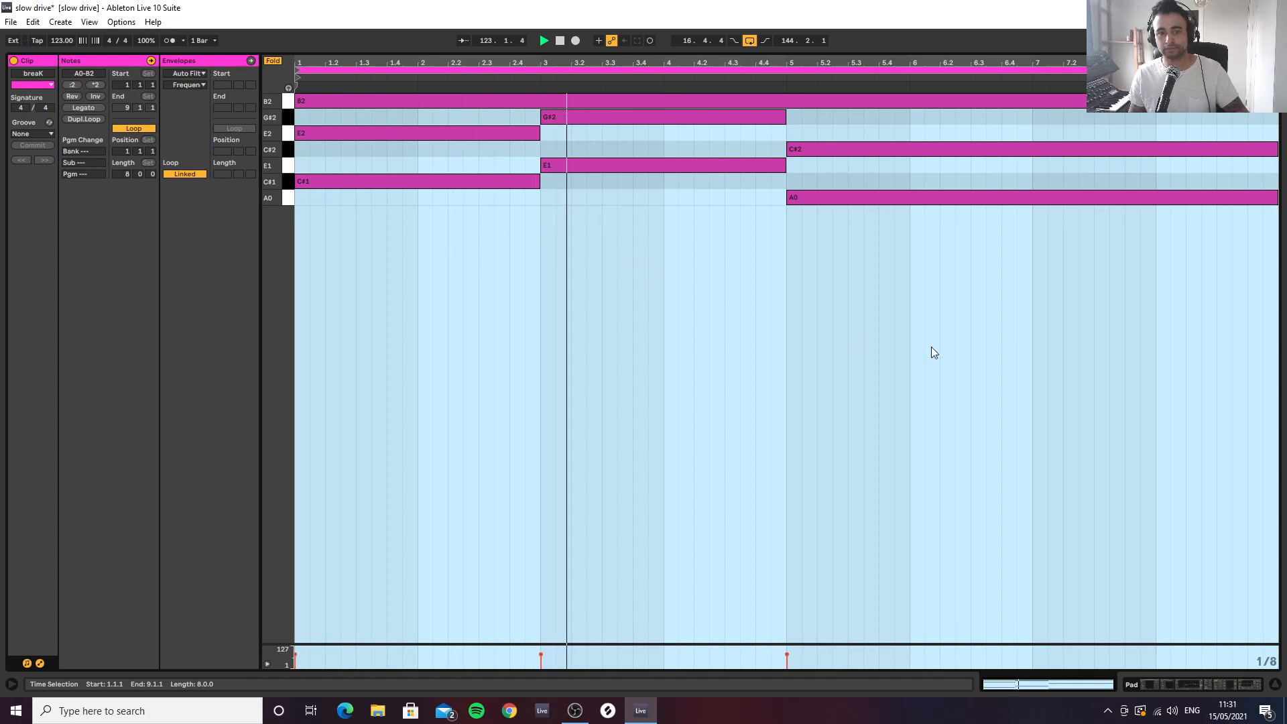
pyautogui.click(1279, 683)
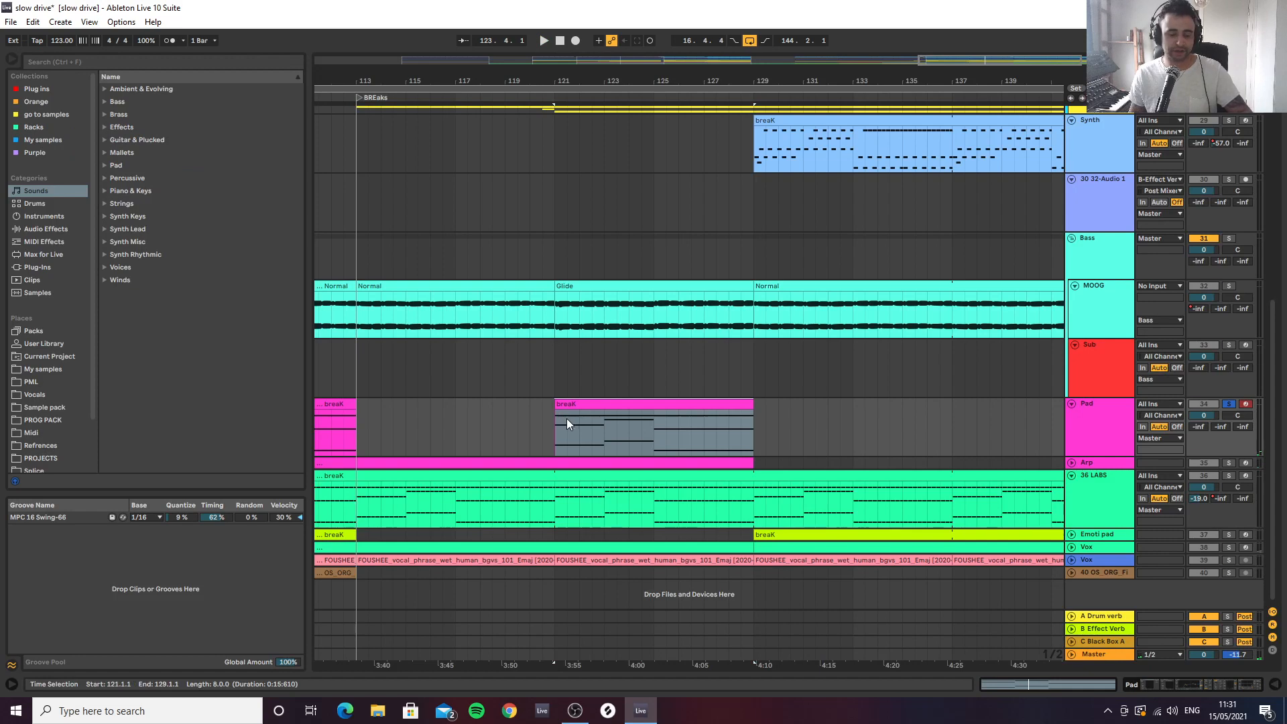
pyautogui.press('space')
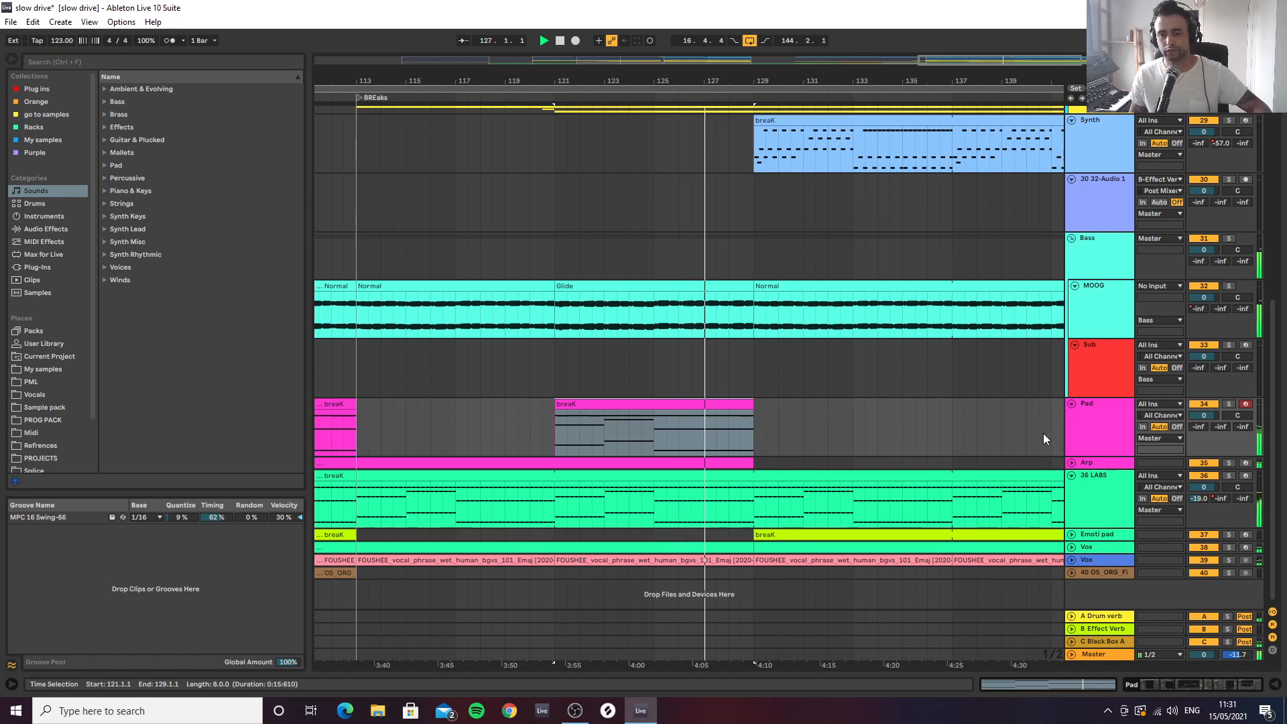
pyautogui.click(755, 440)
pyautogui.press('space')
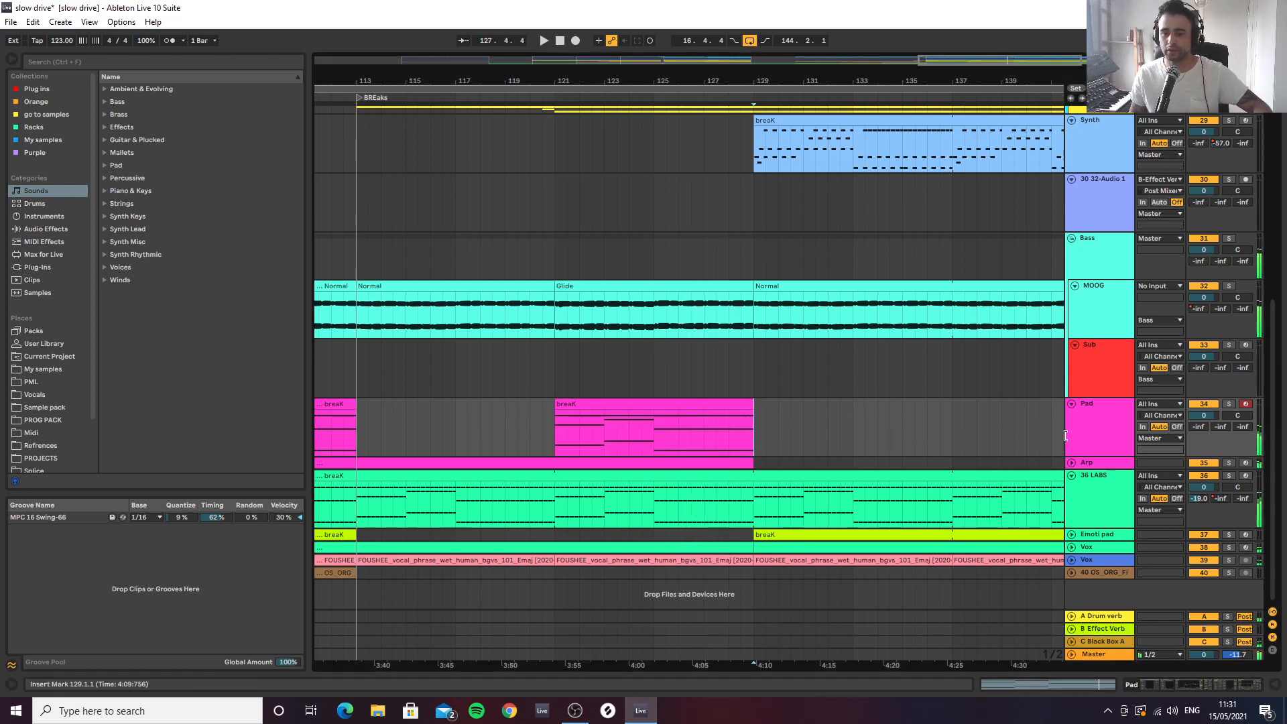
# Unfold the Arp track and place the insert marker at bar 113 on it
pyautogui.click(1071, 462)
pyautogui.scroll(-1, 817, 318)
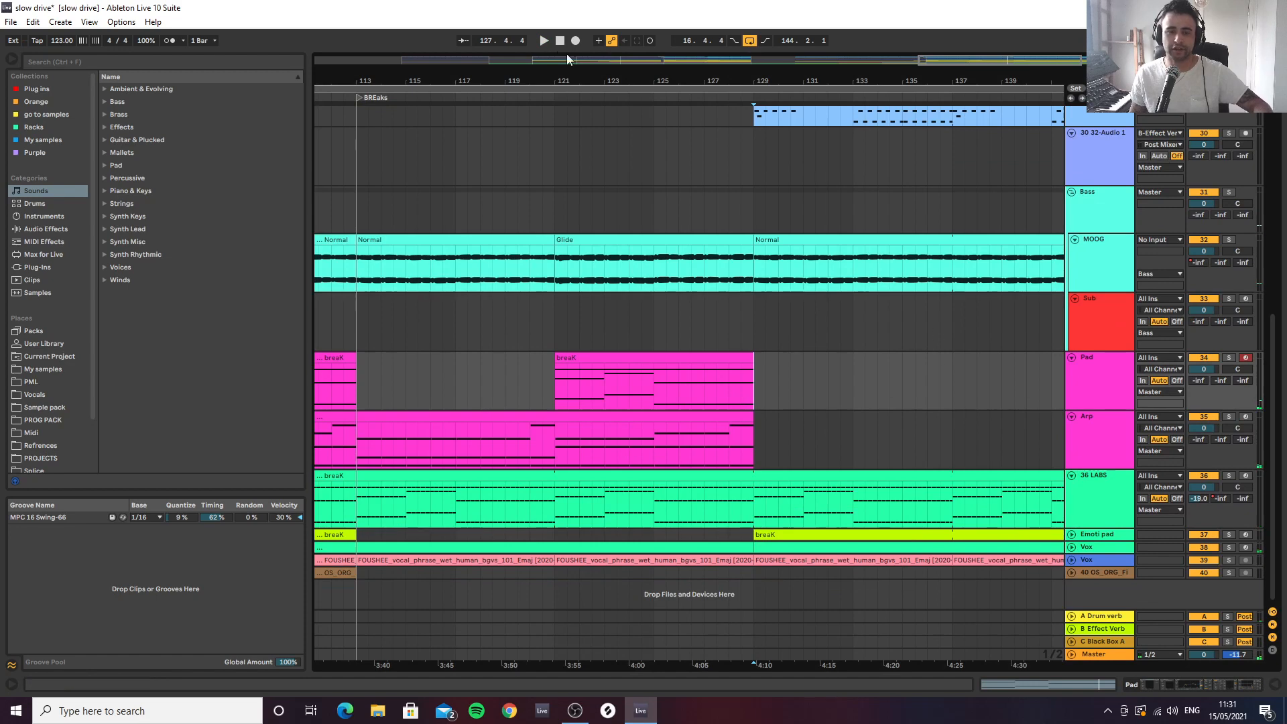
pyautogui.moveTo(521, 82); pyautogui.dragTo(663, 66)
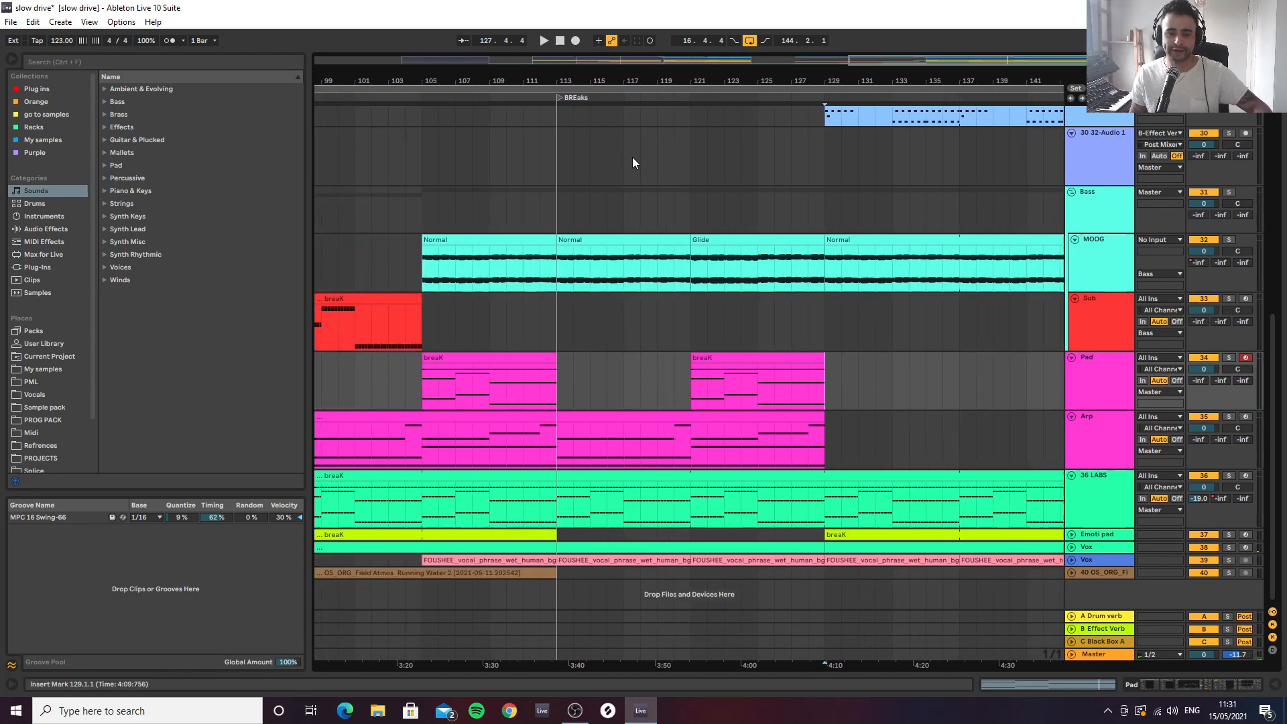
pyautogui.click(560, 436)
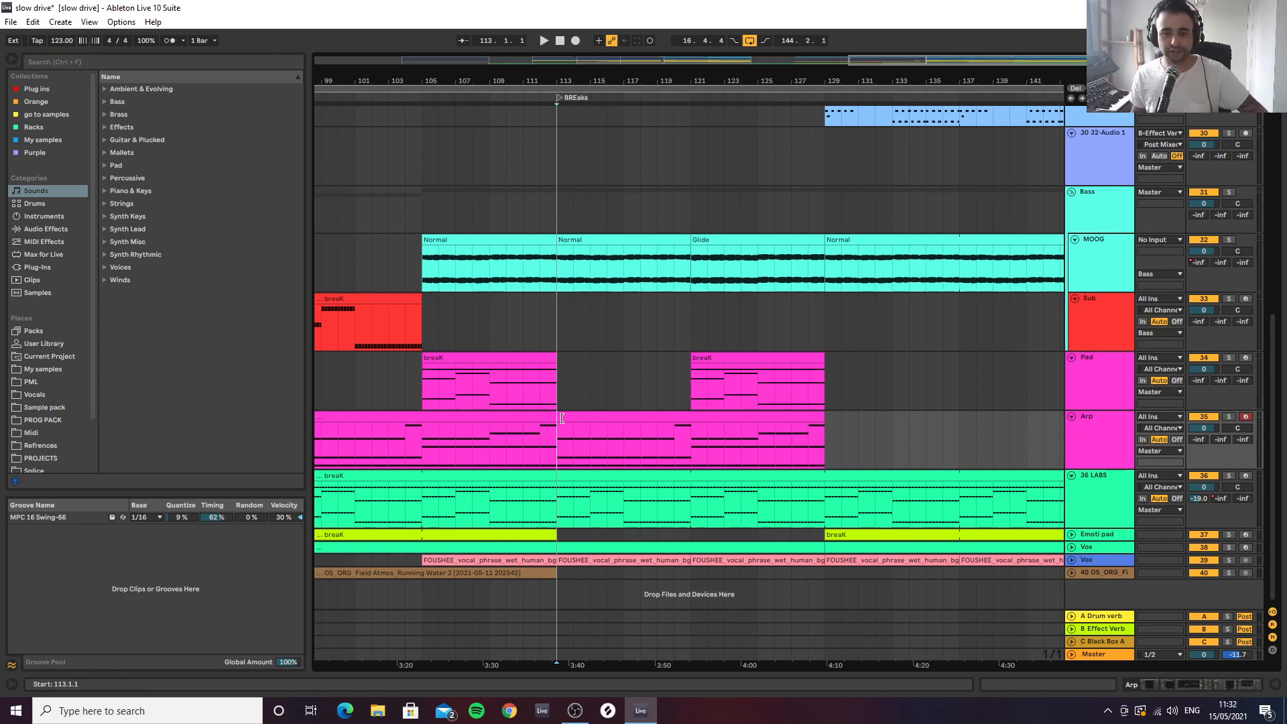
# Audition the Arp in solo from bars 113 and 121 and view the notes of its clip
pyautogui.press('space')
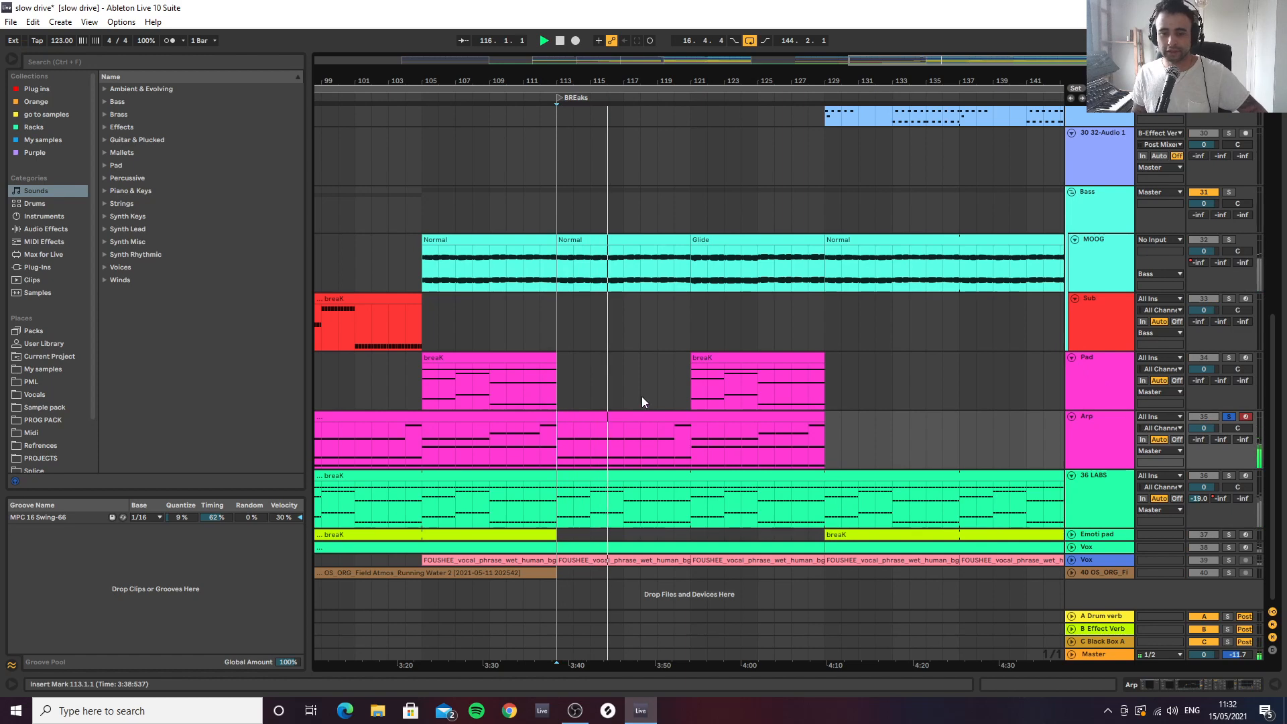
pyautogui.click(692, 436)
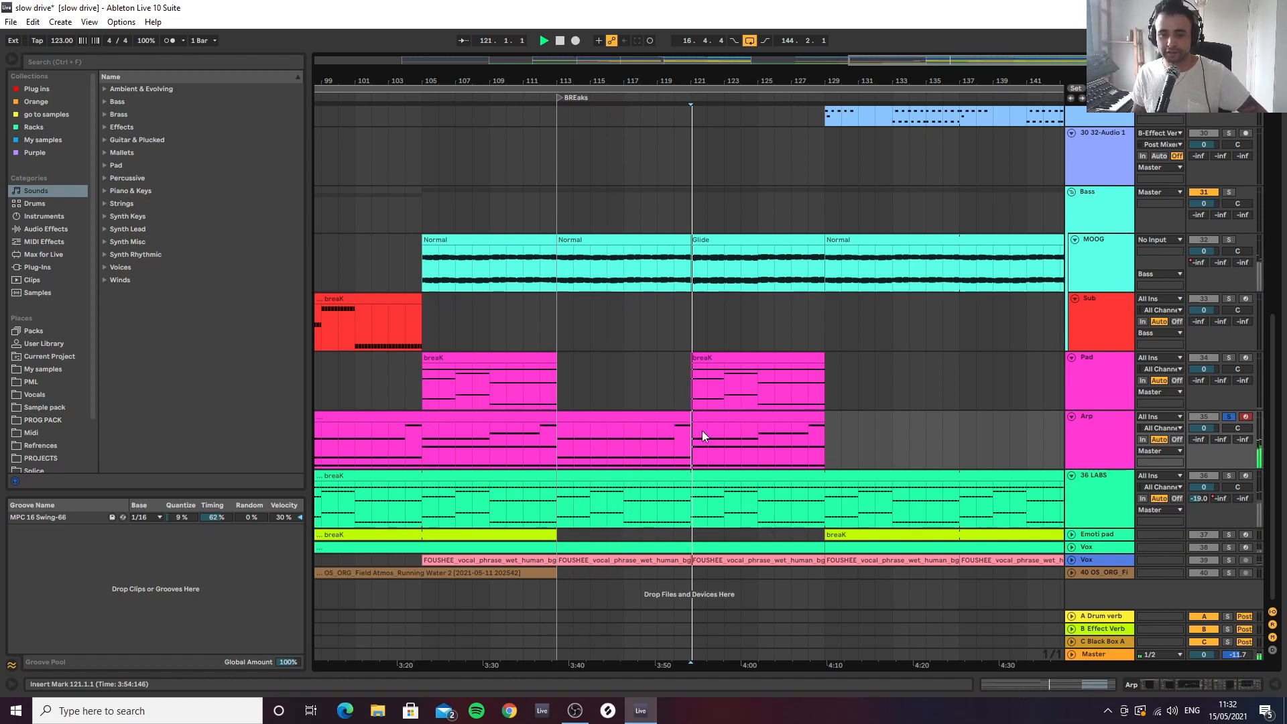
pyautogui.doubleClick(739, 429)
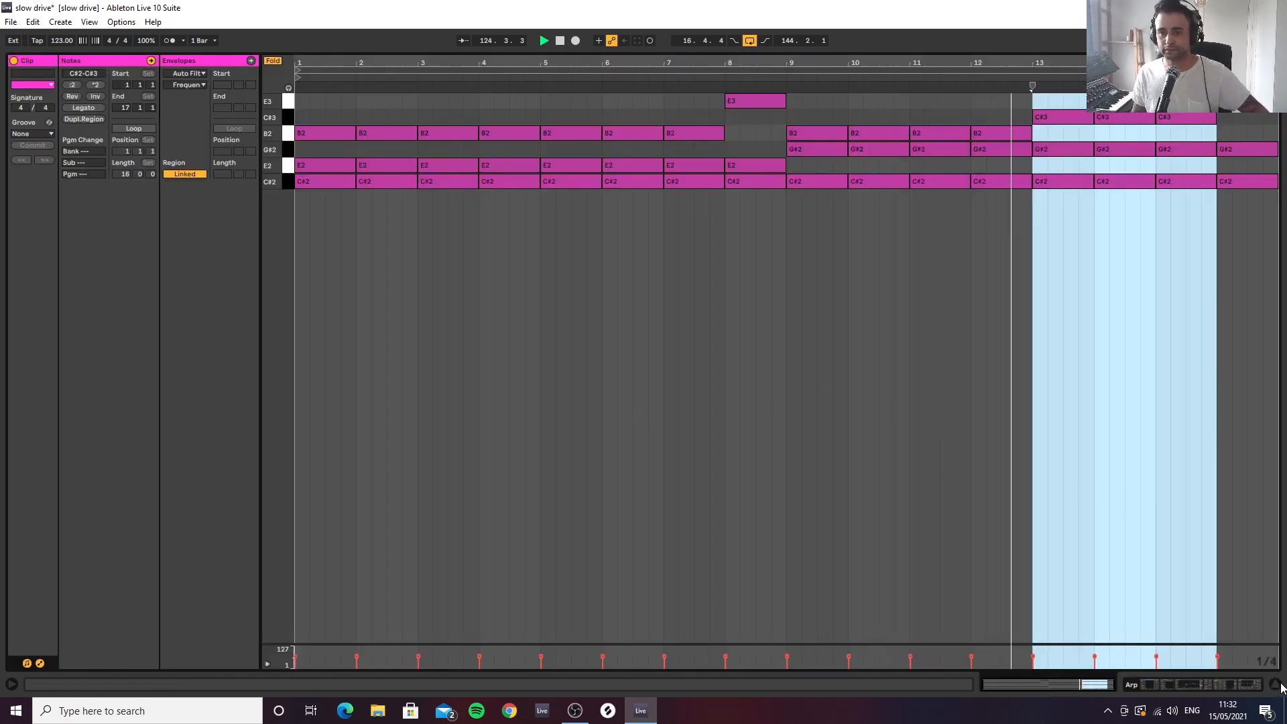
pyautogui.click(1215, 686)
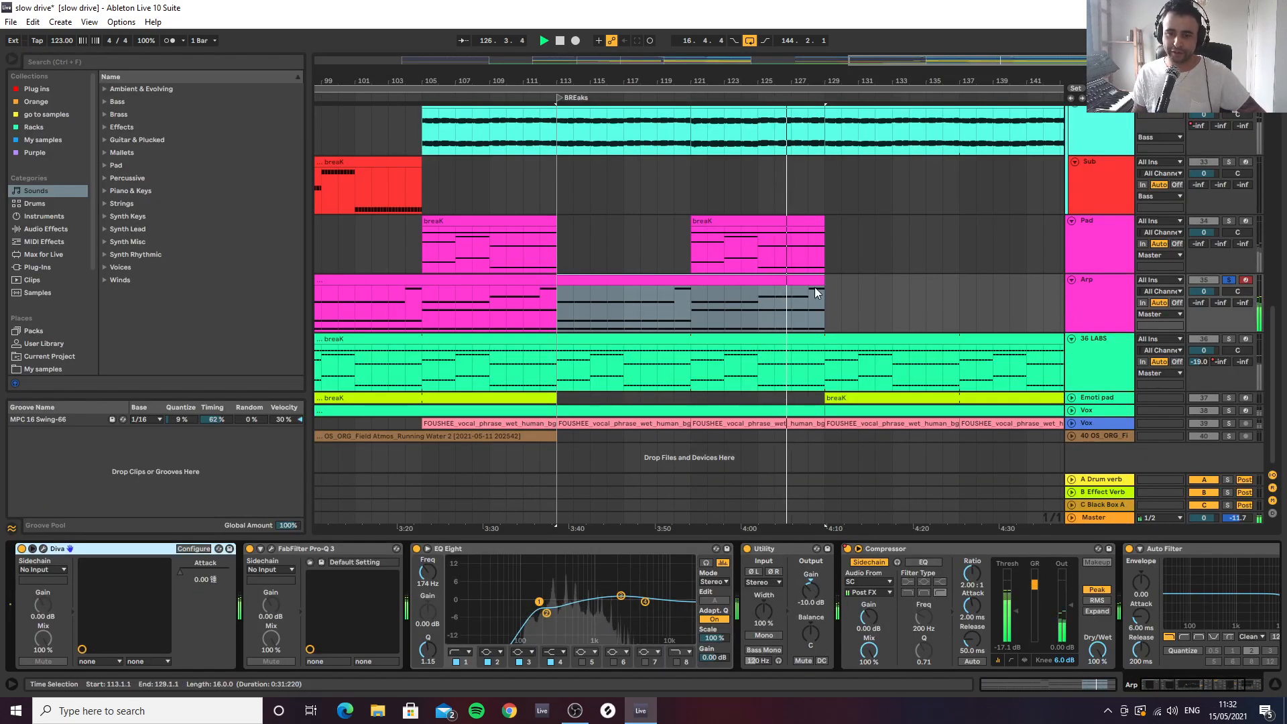
# Take the Arp out of solo and audition it in the full mix from bars 113 and 125
pyautogui.press('space')
pyautogui.press('s')
pyautogui.press('space')
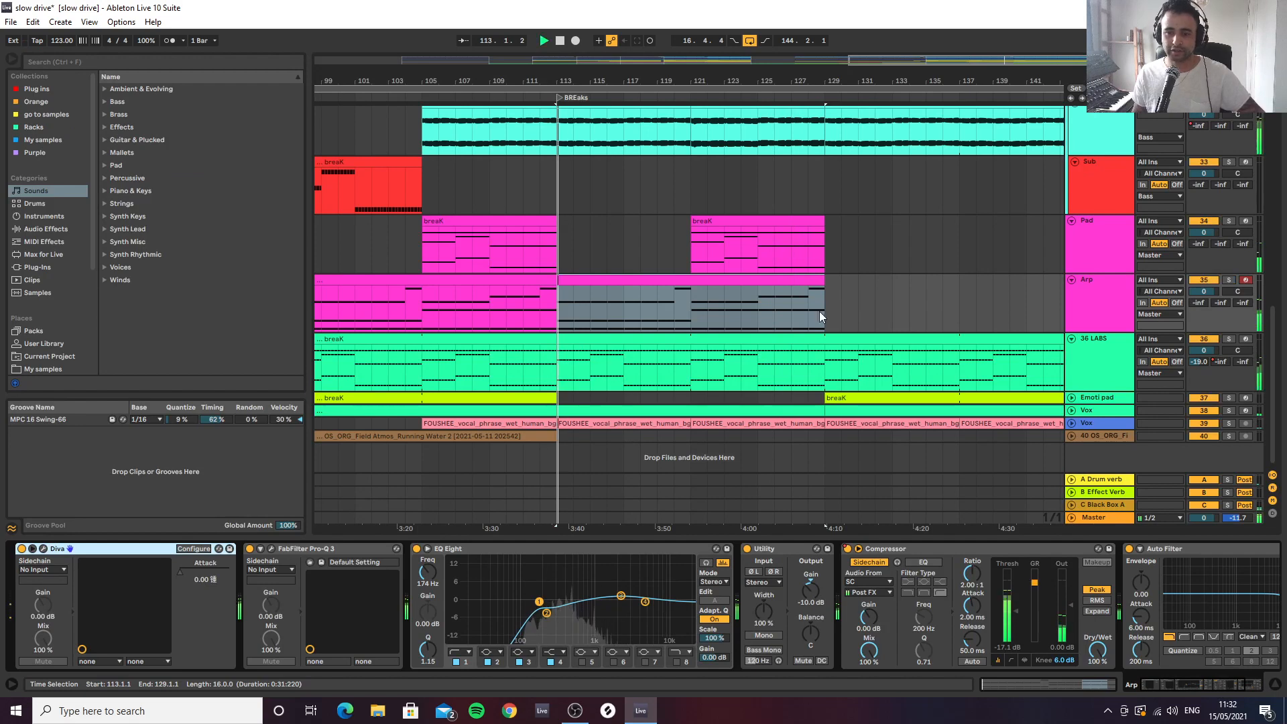
pyautogui.click(762, 302)
pyautogui.press('space')
pyautogui.press('space')
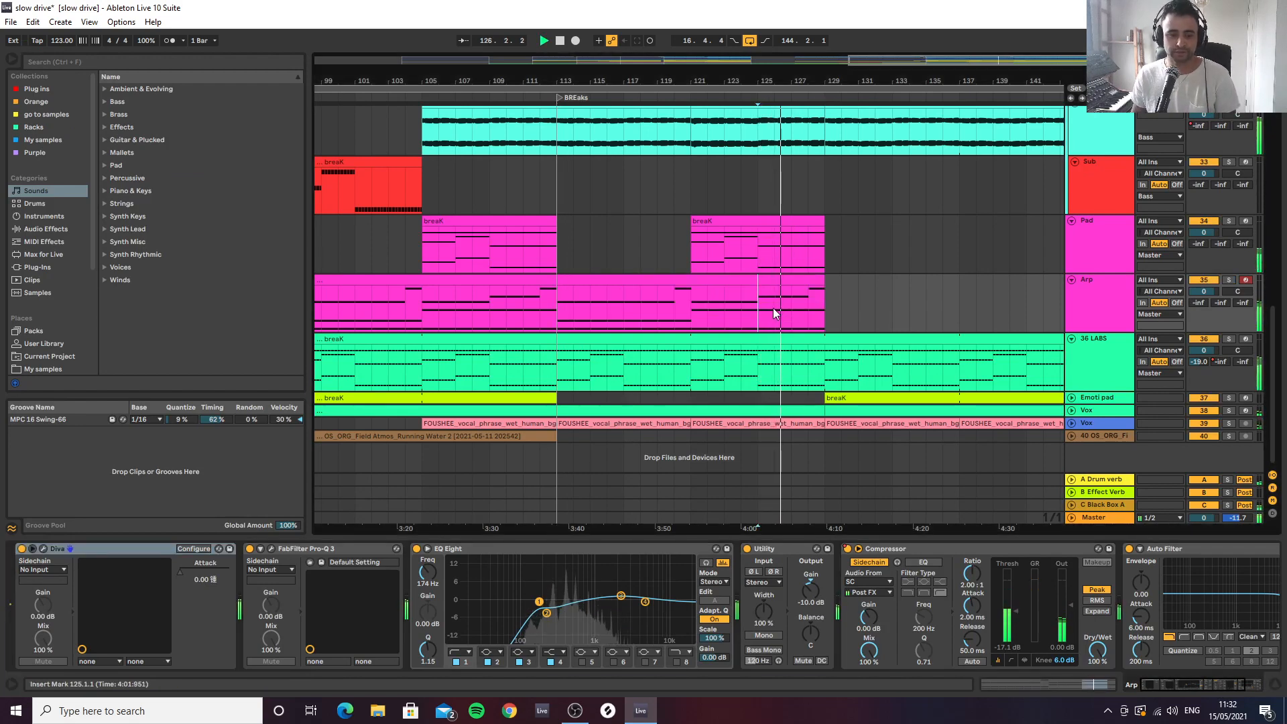
# Try the arpeggiator of the Arp's Diva at 2 octaves during playback, and return it to 1 octave
pyautogui.click(43, 549)
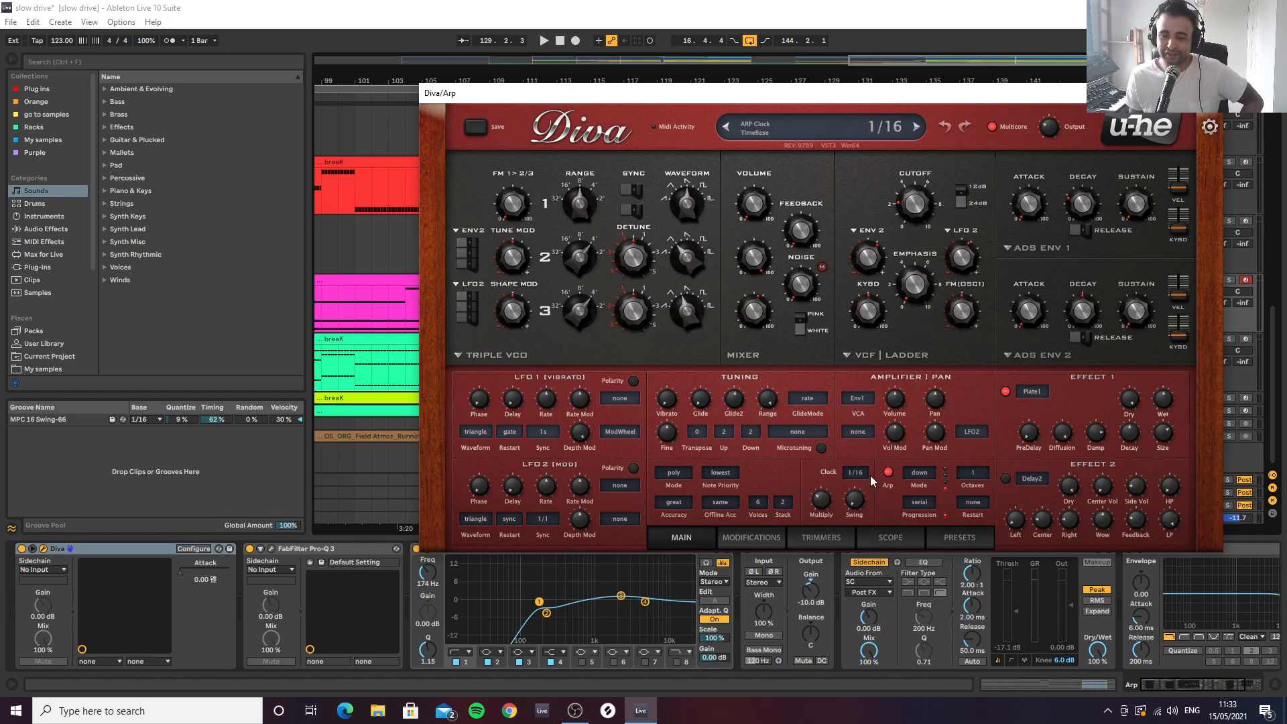
pyautogui.click(966, 481)
pyautogui.click(972, 496)
pyautogui.press('space')
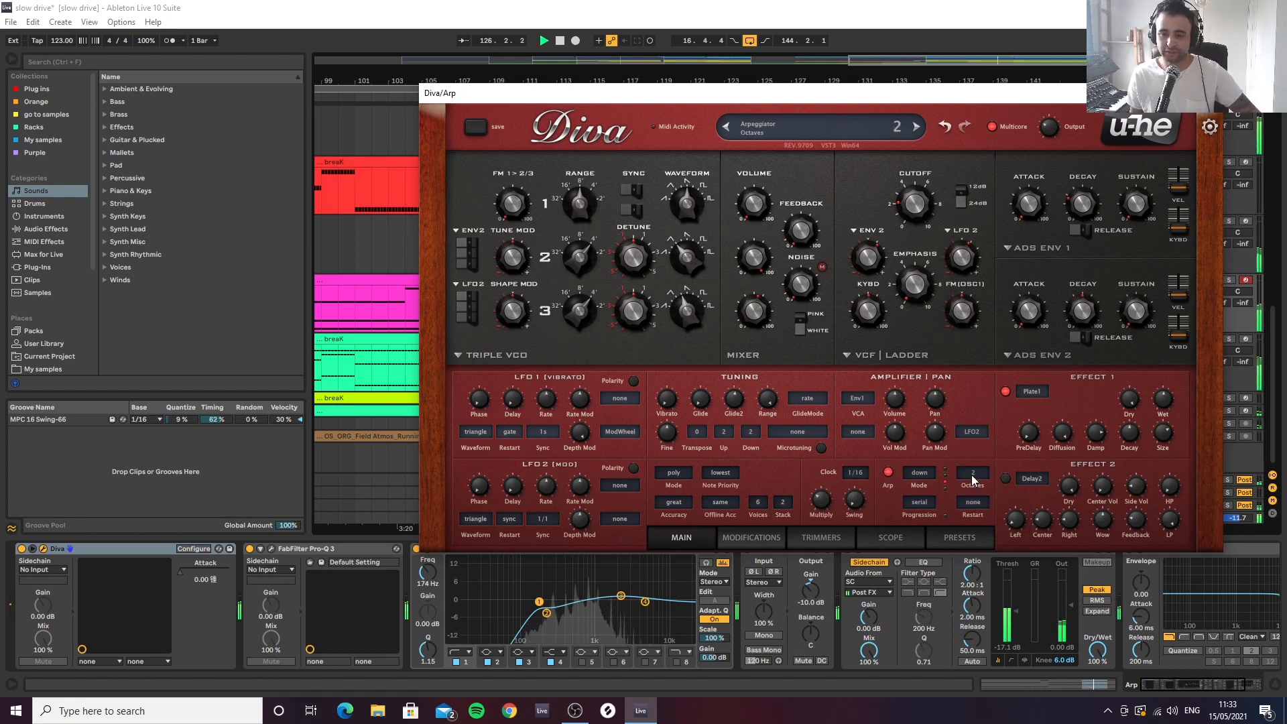
pyautogui.click(973, 480)
pyautogui.click(980, 482)
pyautogui.press('space')
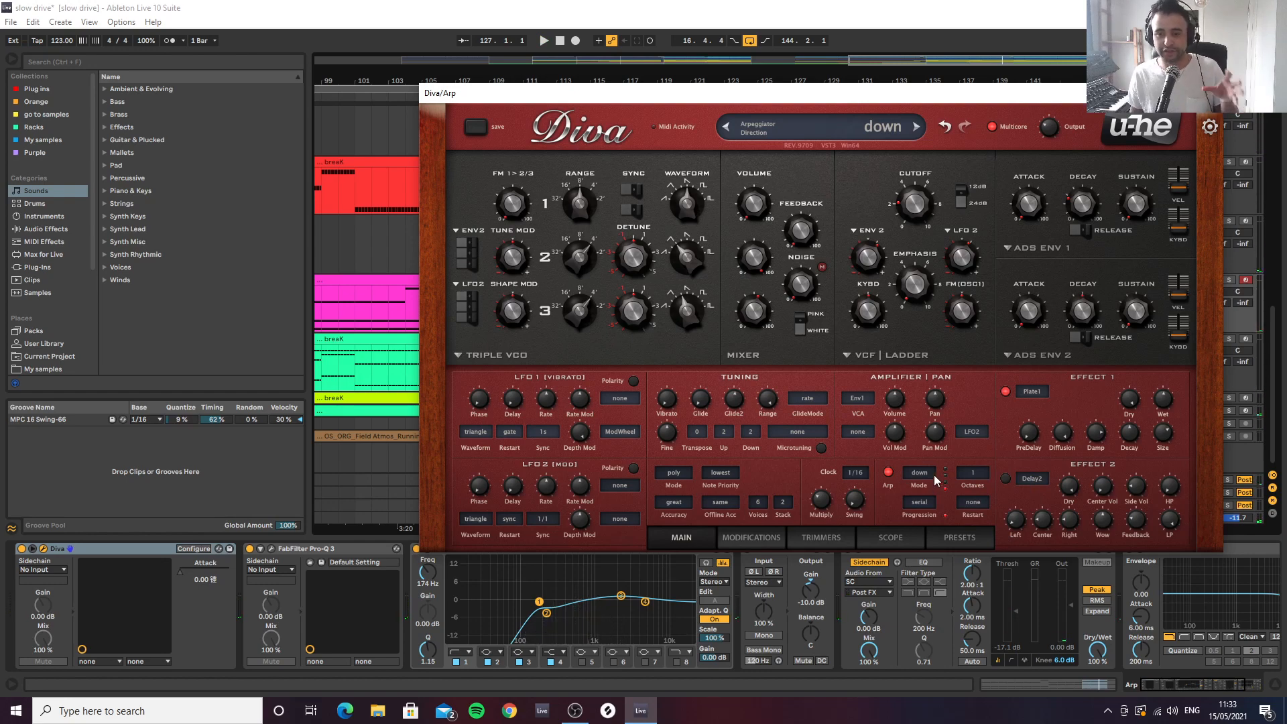
pyautogui.press('space')
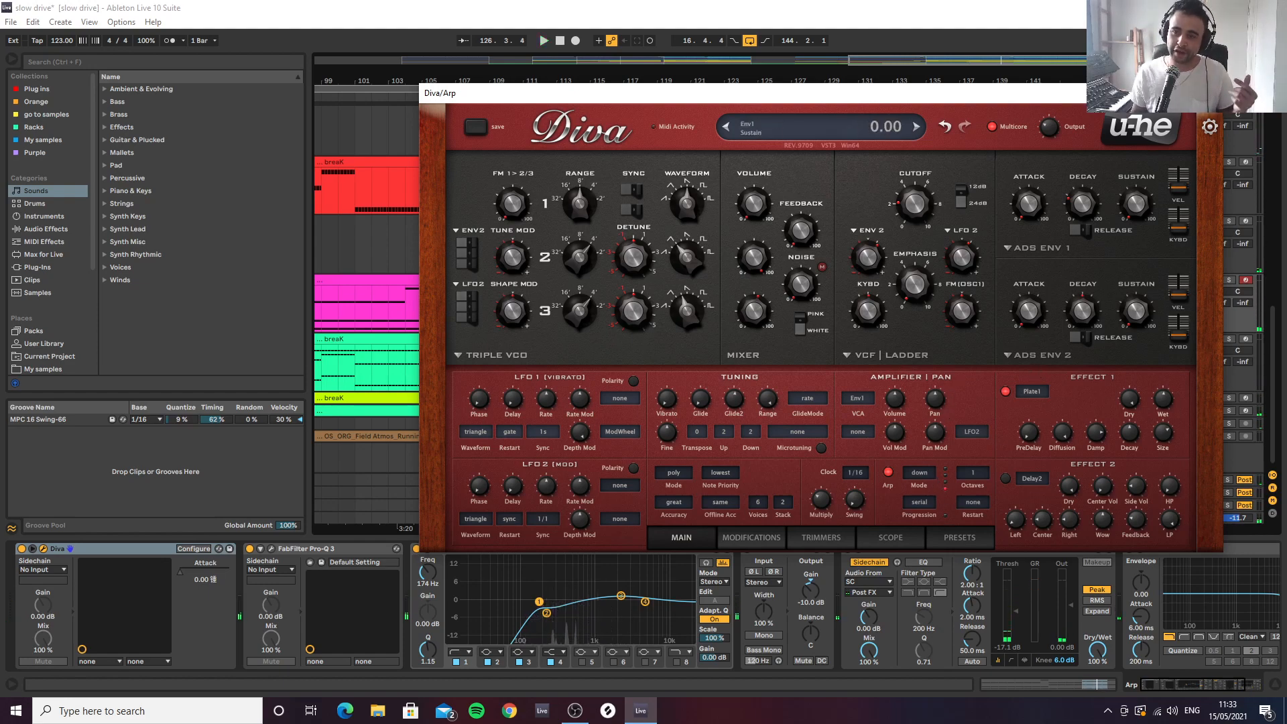
pyautogui.click(1207, 93)
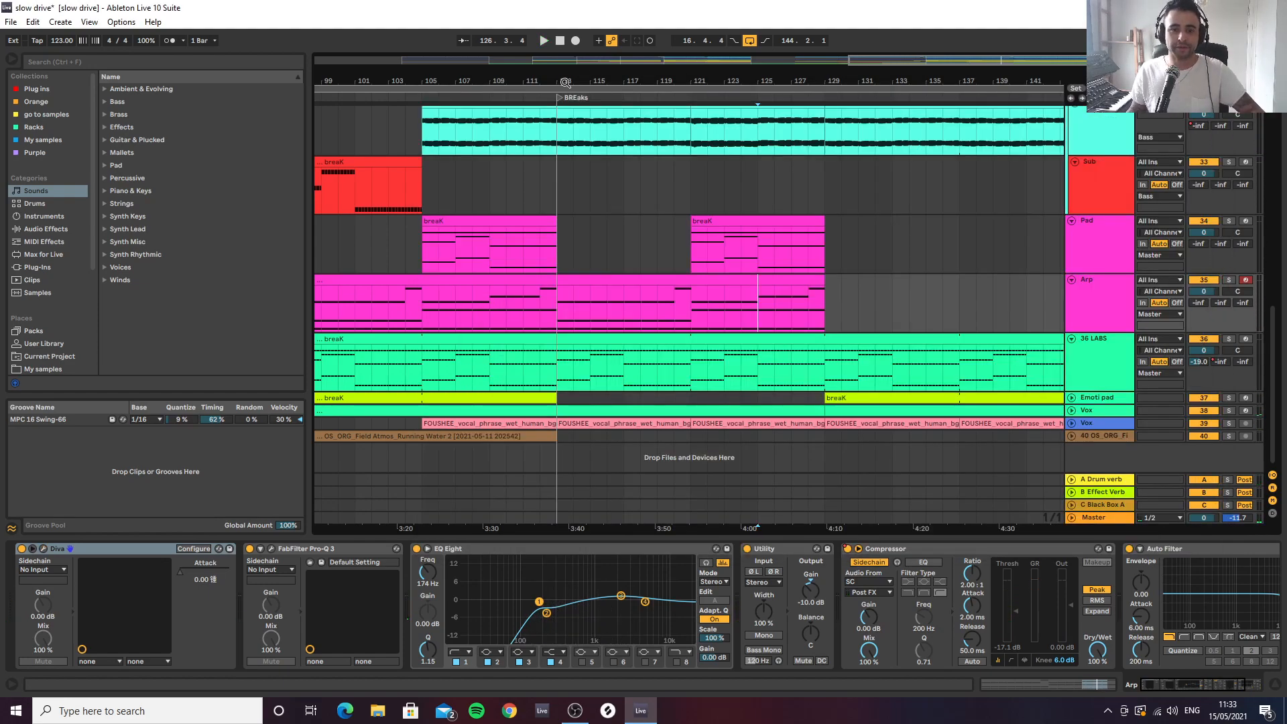
# Play the mix from bar 103 and raise the Pad's EQ Eight low-cut band to 178 Hz
pyautogui.moveTo(704, 81); pyautogui.dragTo(864, 40)
pyautogui.click(698, 255)
pyautogui.press('space')
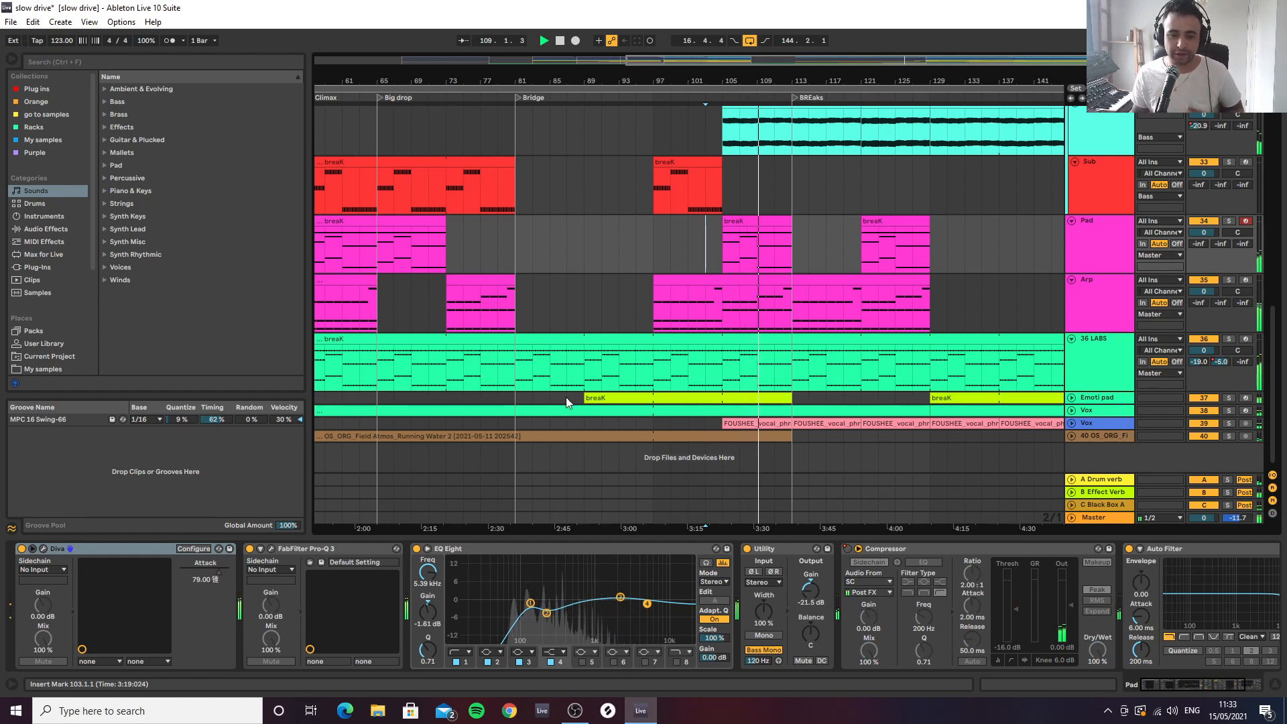
pyautogui.click(531, 601)
pyautogui.moveTo(532, 603); pyautogui.dragTo(539, 597)
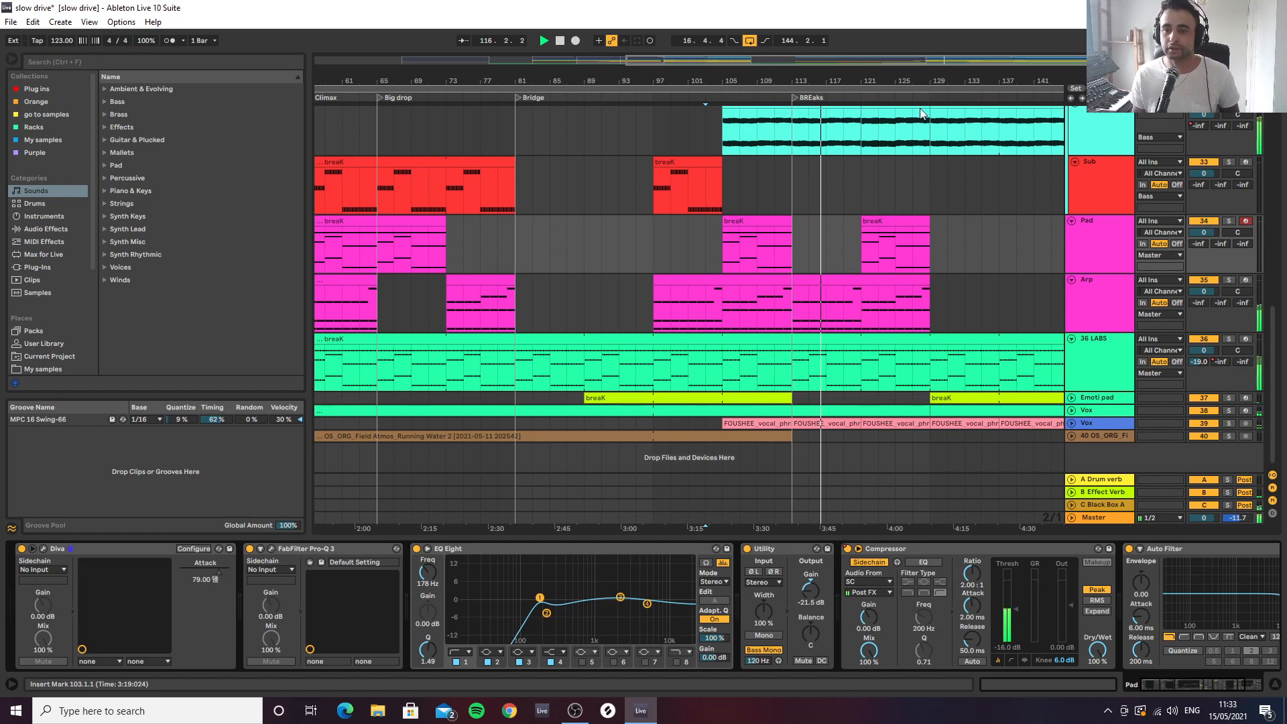
# Review the device chain of 36 LABS and unfold the Emoti pad track with its devices shown
pyautogui.moveTo(951, 80); pyautogui.dragTo(888, 99)
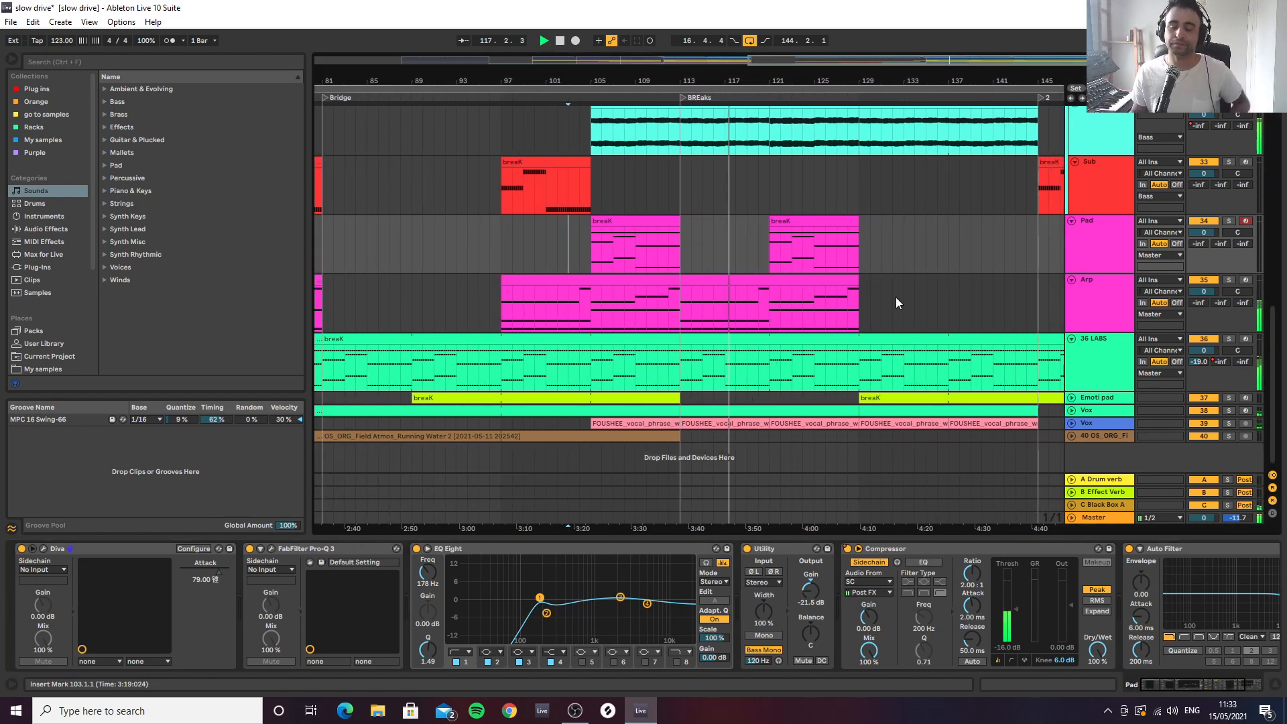
pyautogui.click(1081, 358)
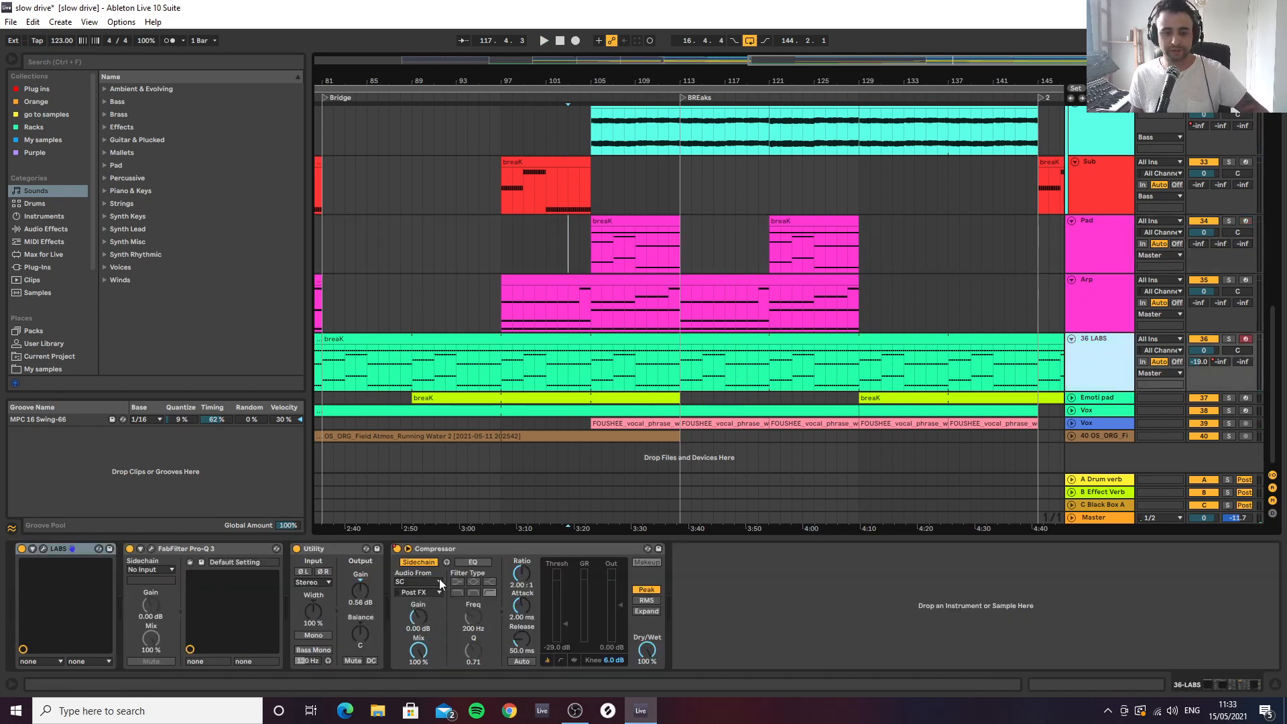
pyautogui.click(1090, 397)
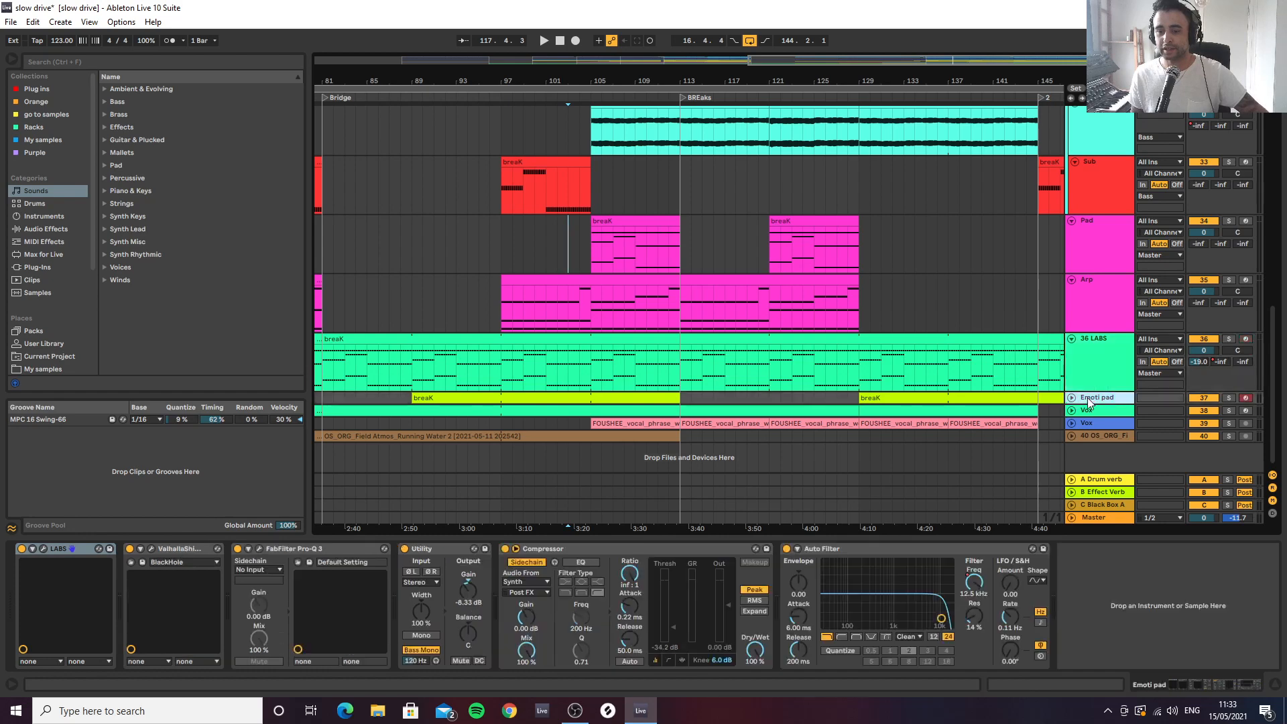
pyautogui.click(1071, 397)
pyautogui.scroll(-2, 1111, 410)
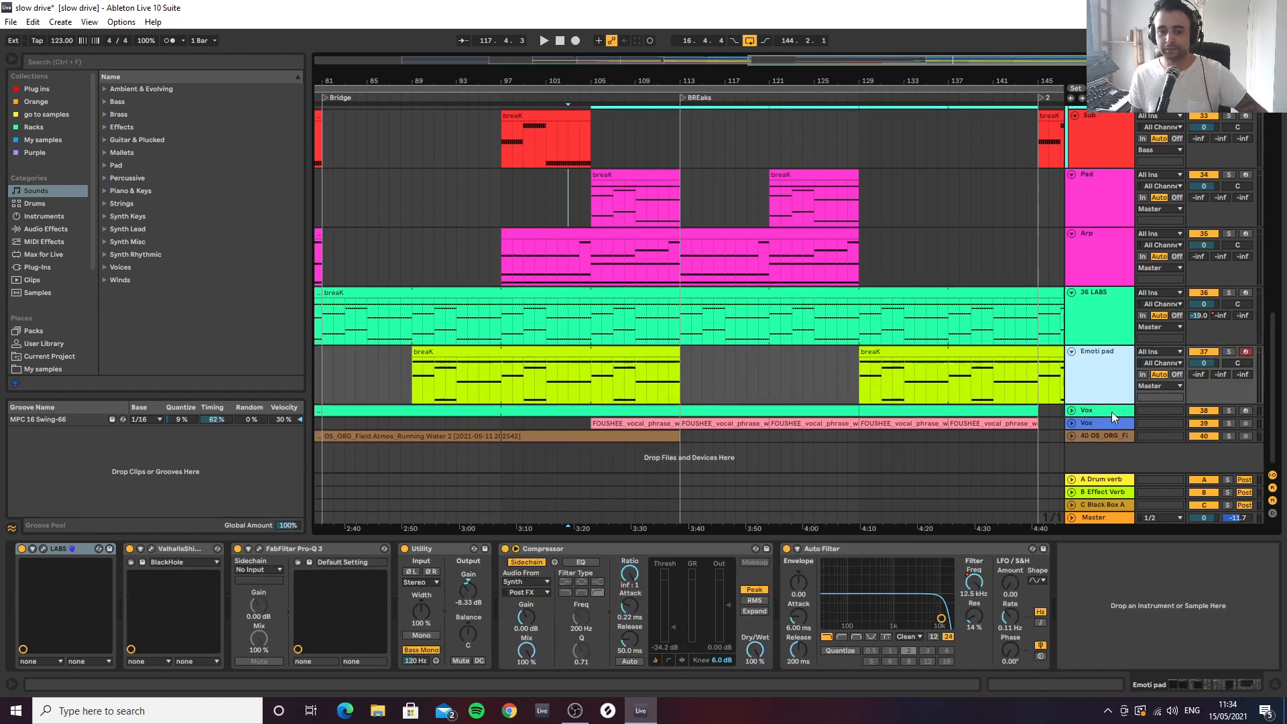
# Audition the Emoti pad in solo from bar 129 and view its LABS preset, Textural Pads: Avaur
pyautogui.click(860, 378)
pyautogui.press('s')
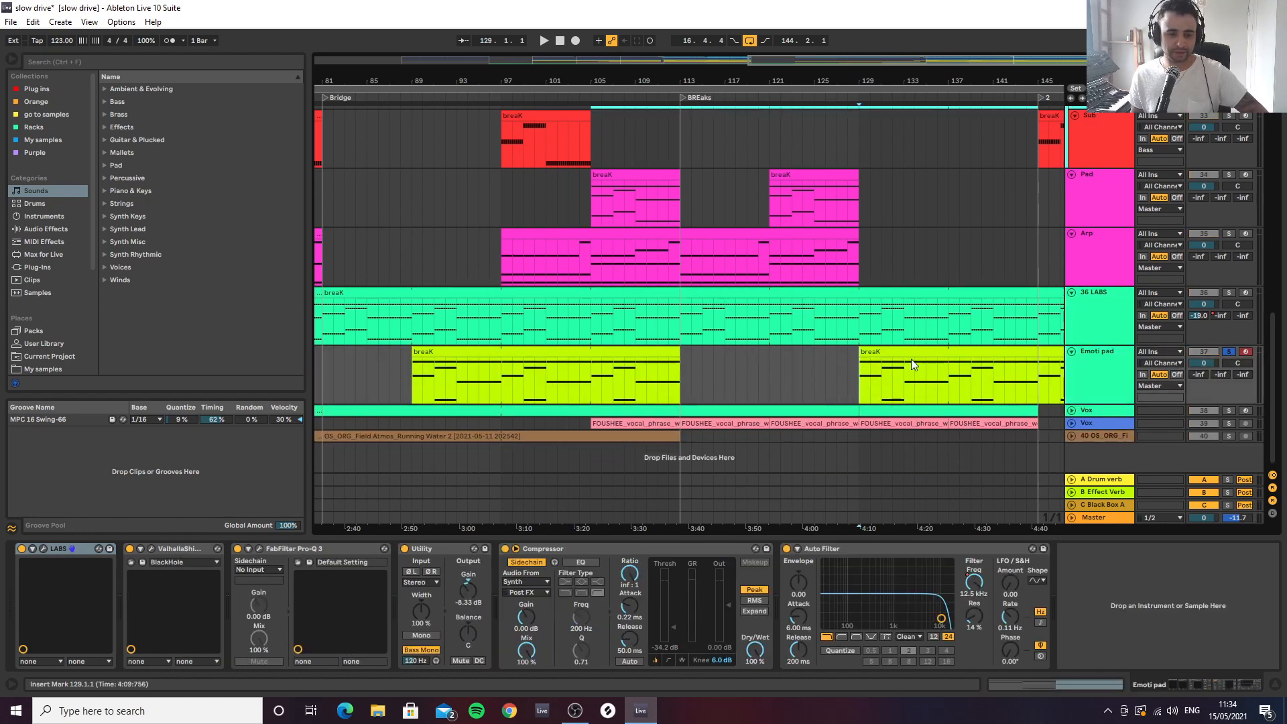
pyautogui.press('space')
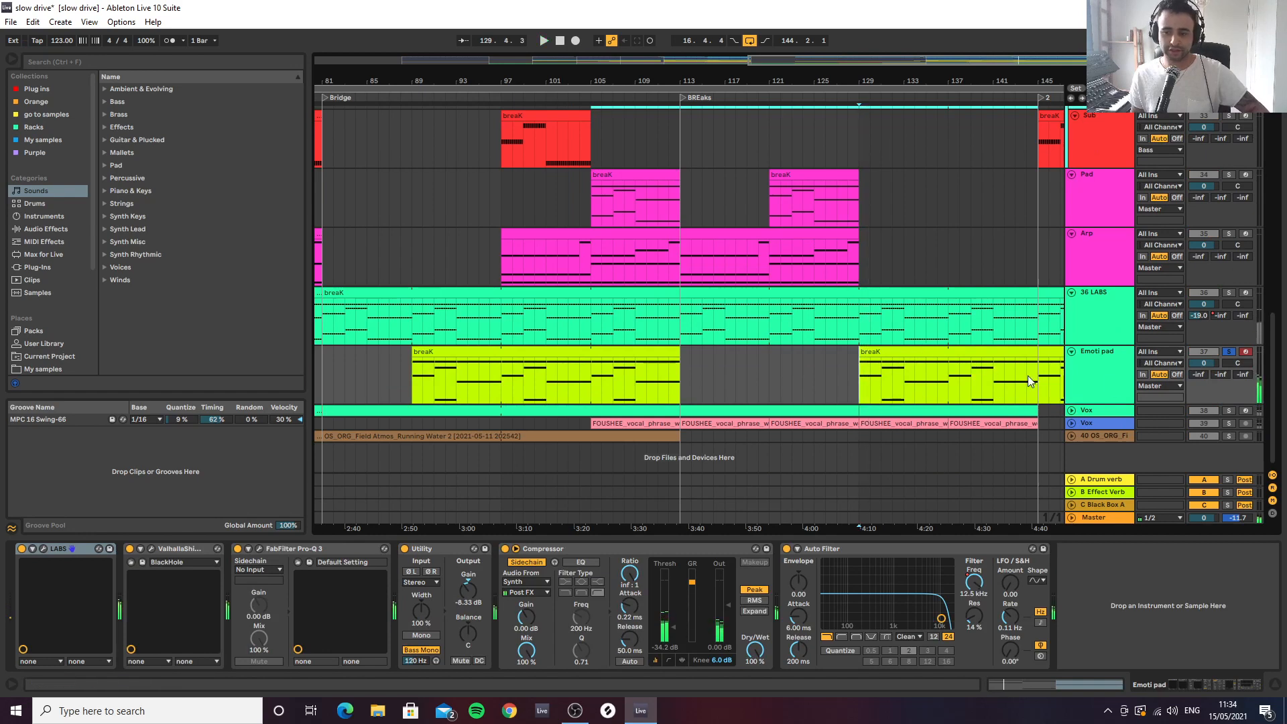
pyautogui.click(42, 548)
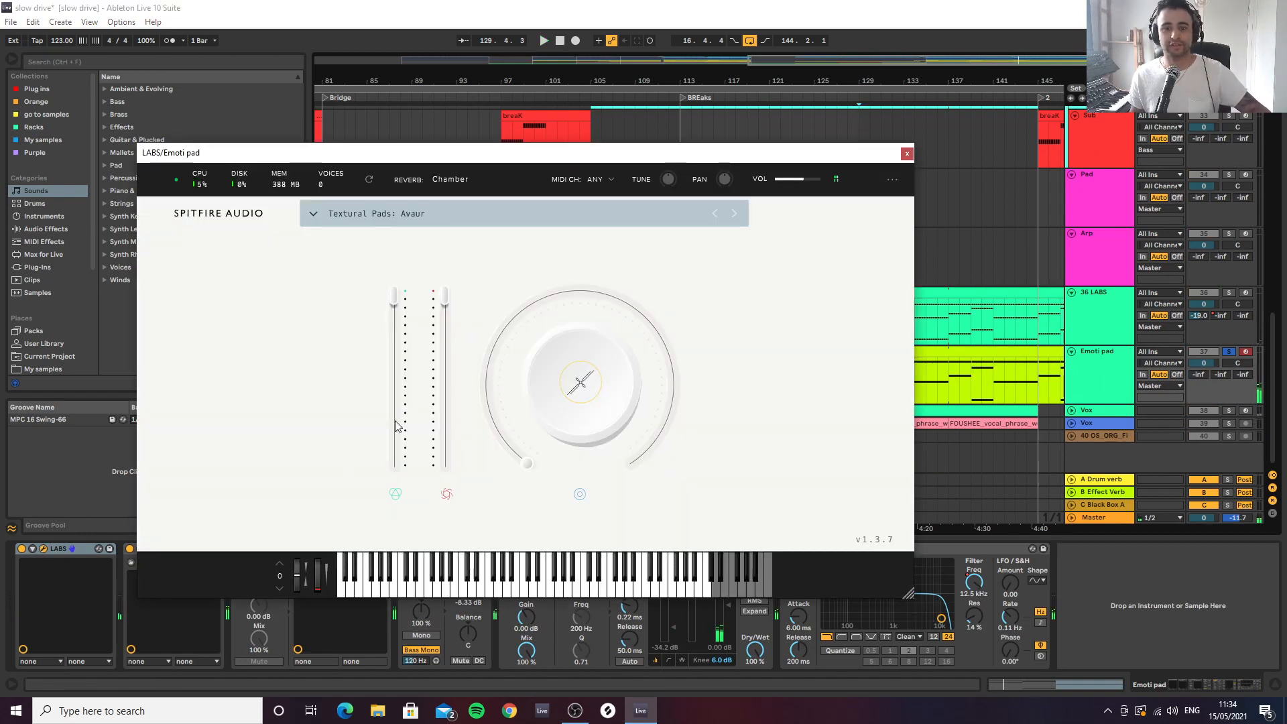
pyautogui.click(906, 155)
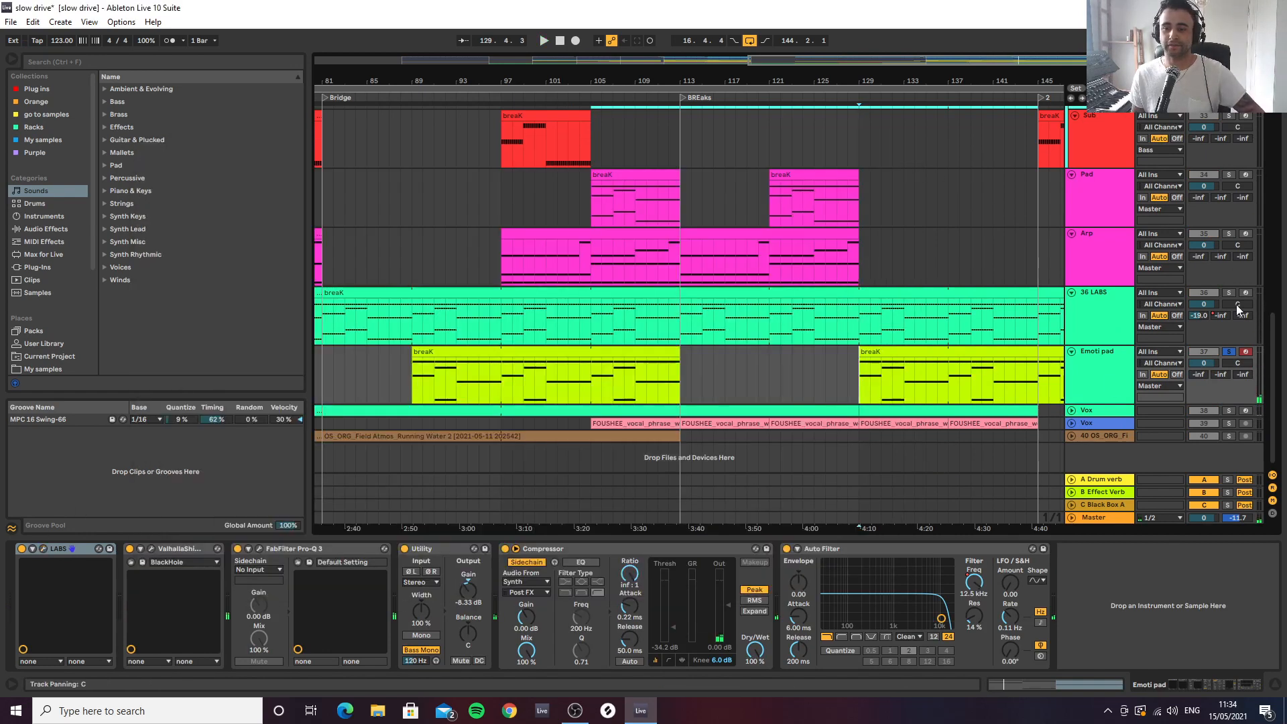
# Take the Emoti pad out of solo and unfold the green Vox track below it
pyautogui.press('s')
pyautogui.moveTo(928, 76); pyautogui.dragTo(774, 66)
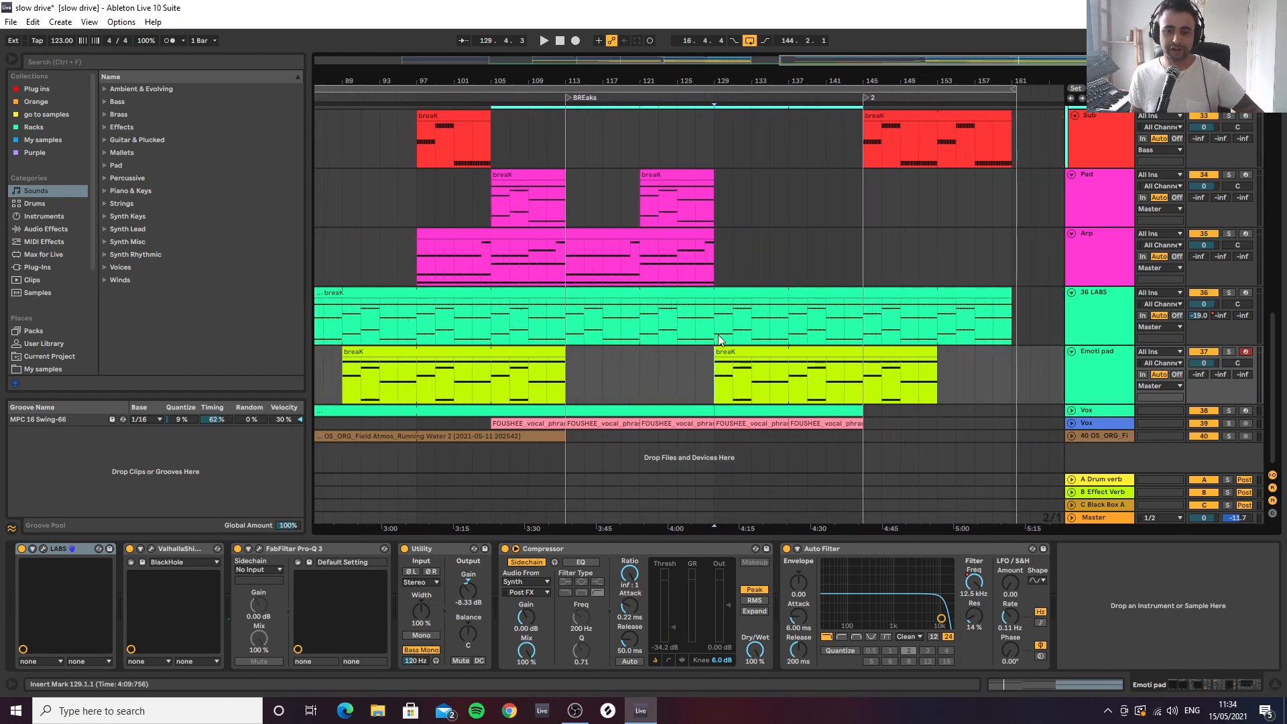
pyautogui.click(1070, 411)
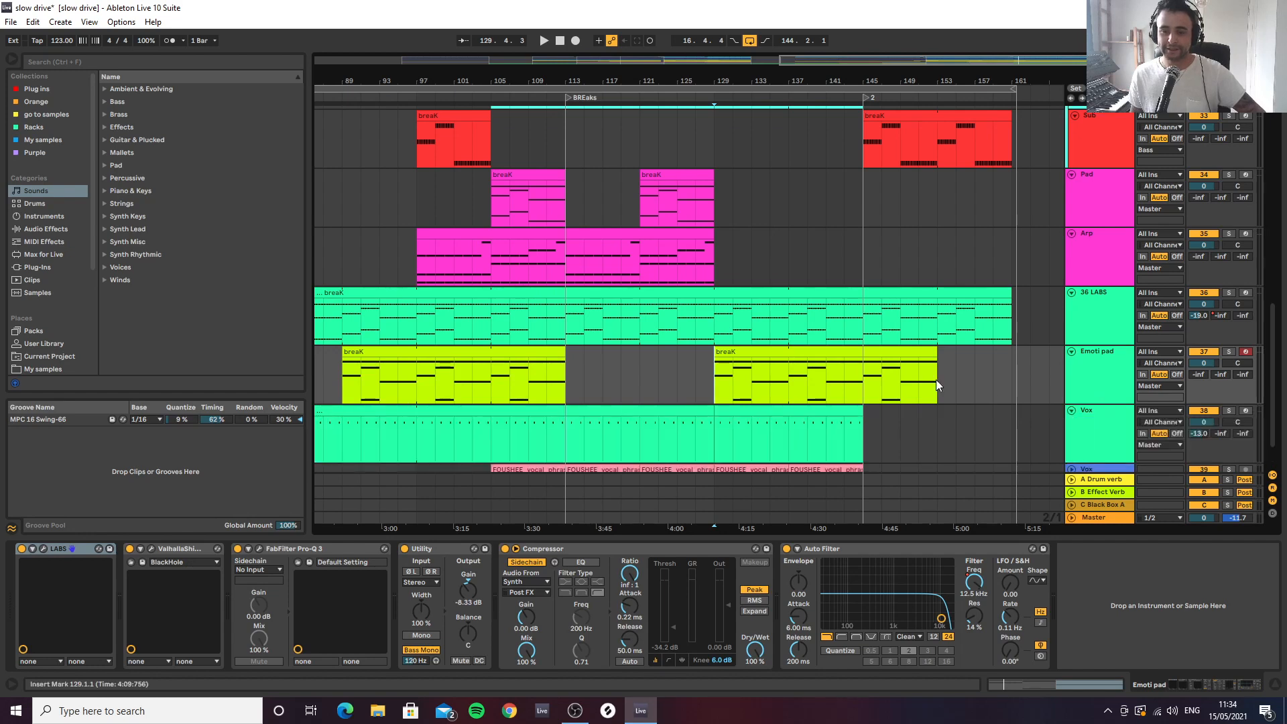
pyautogui.scroll(-1, 545, 384)
# Review the Vox track's Arcade kit, Blurred Out, and audition the track in solo from bar 113
pyautogui.click(571, 395)
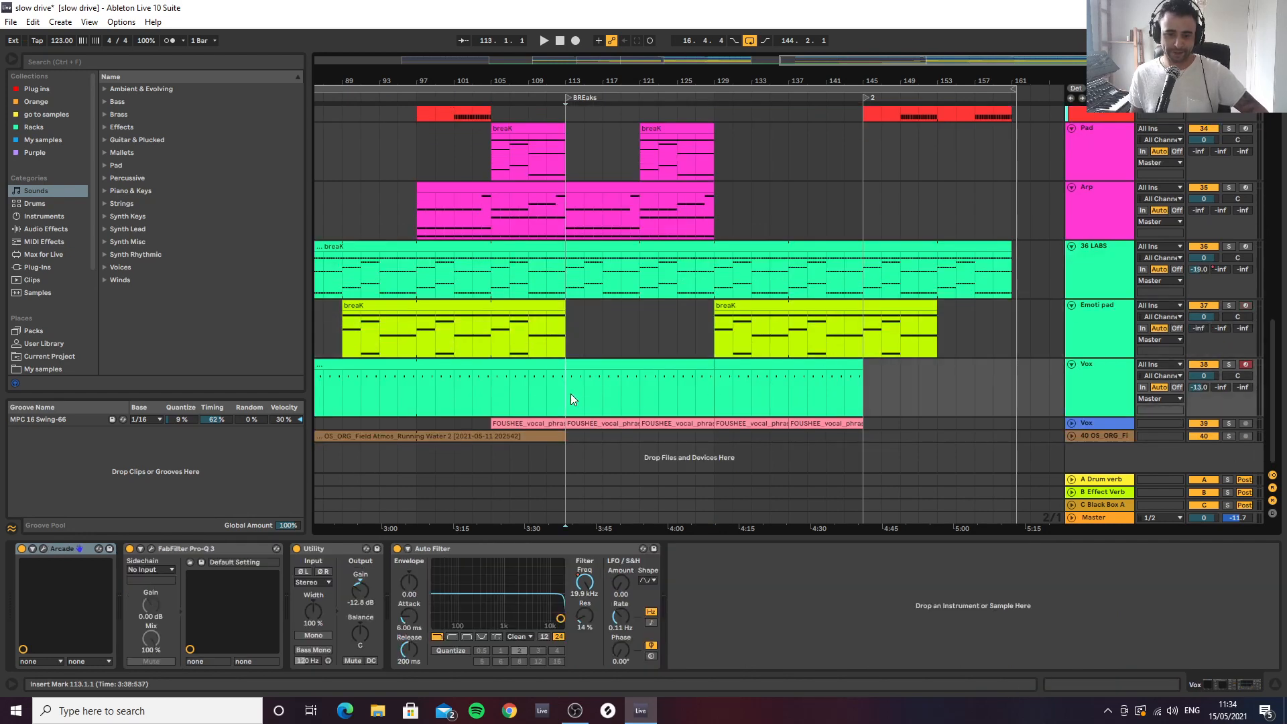
pyautogui.click(43, 548)
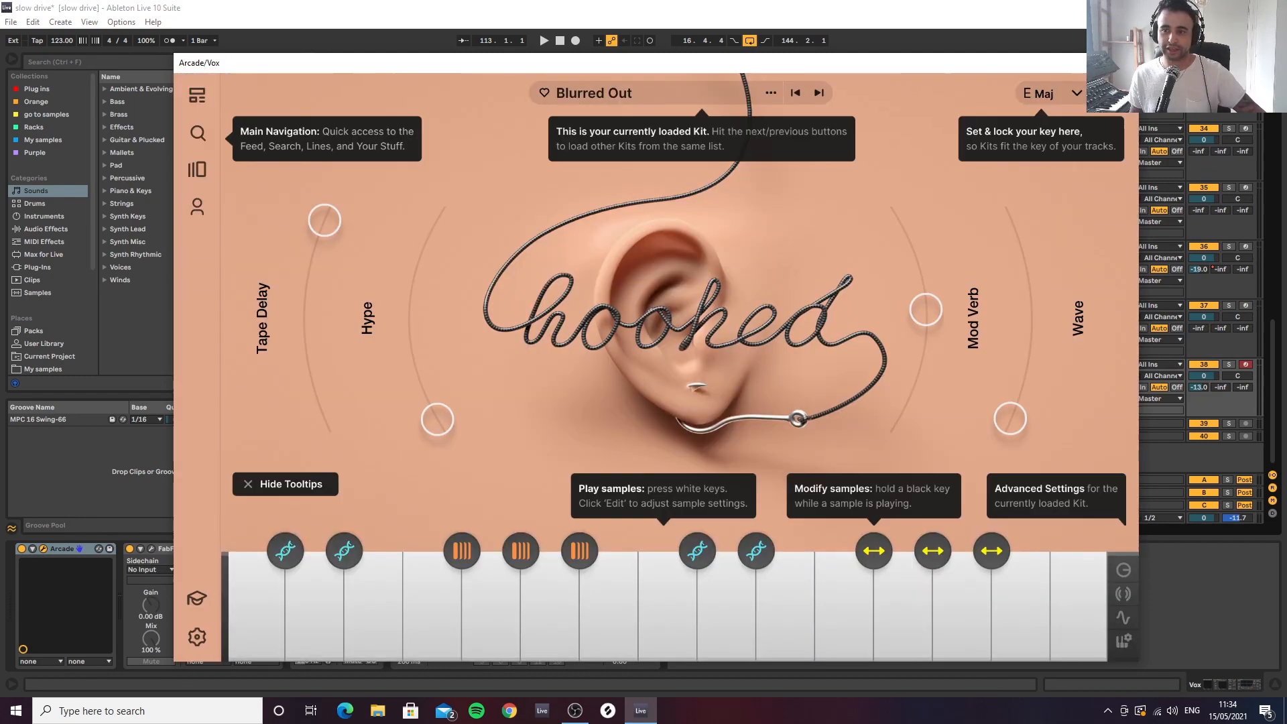
pyautogui.click(1123, 63)
pyautogui.press('s')
pyautogui.press('space')
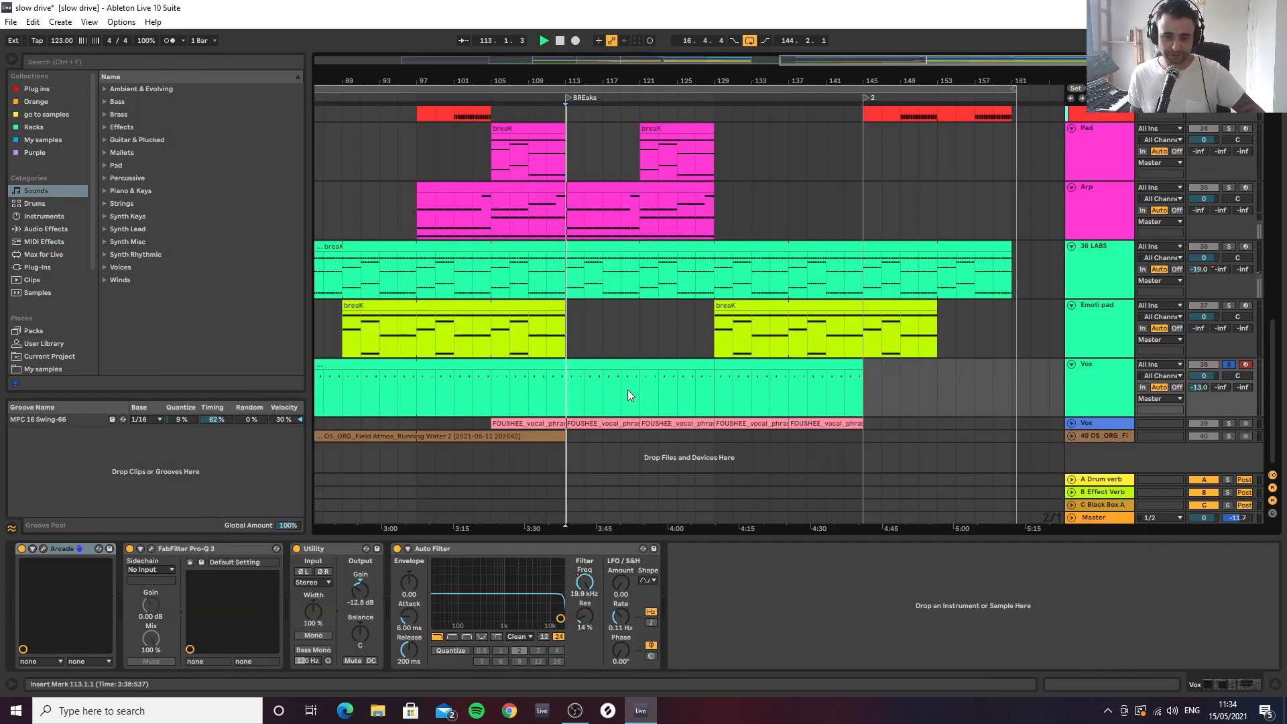
pyautogui.press('space')
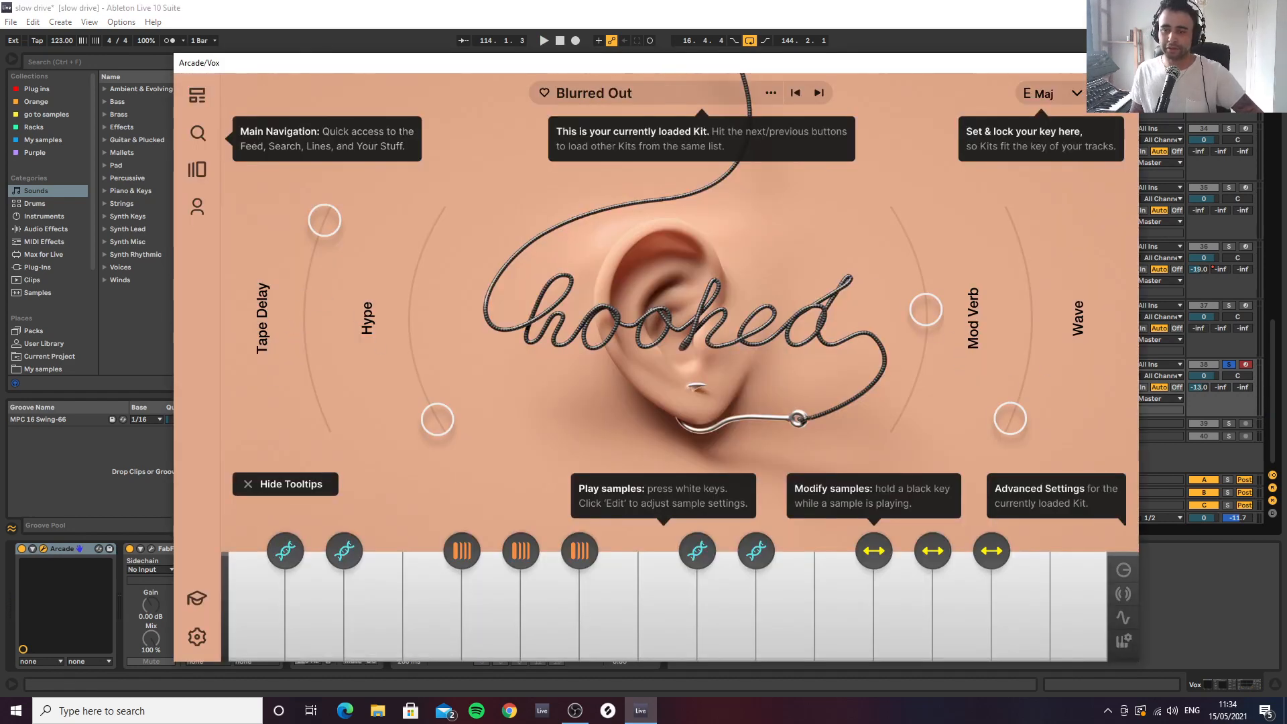
pyautogui.click(1123, 63)
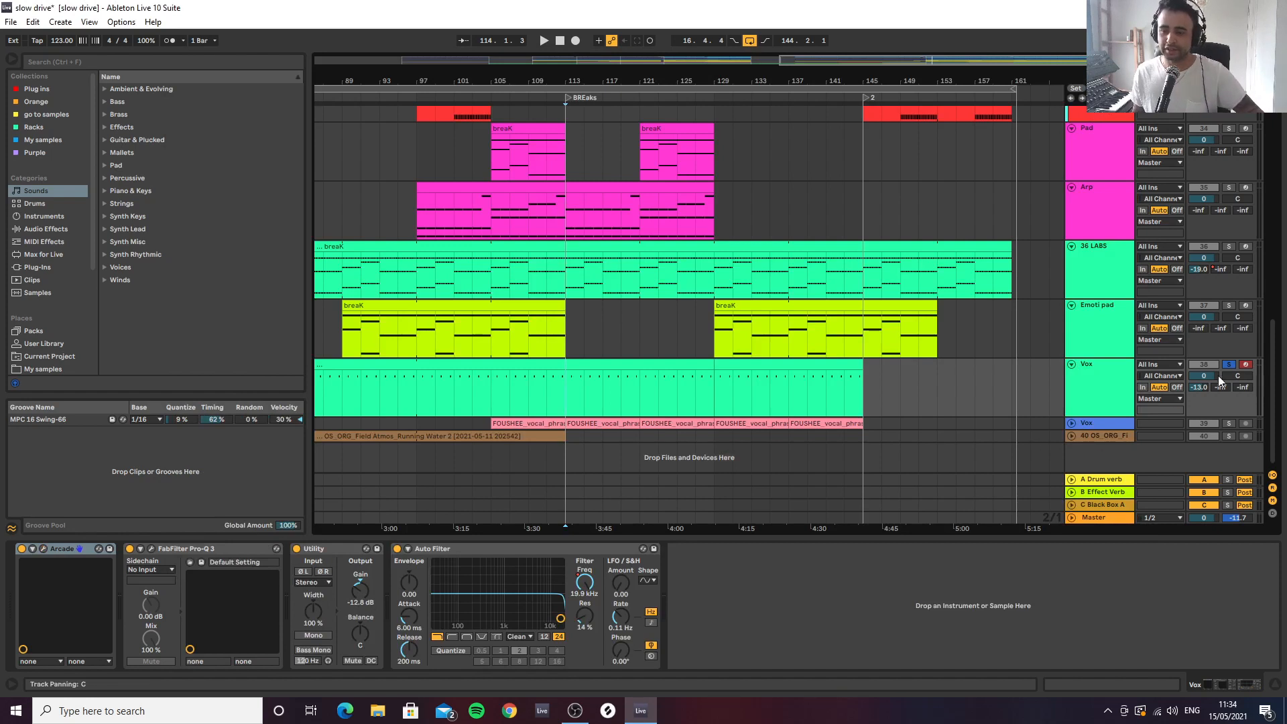
# Take the green Vox track out of solo and examine its FabFilter Pro-Q 3 curve during playback from bar 113
pyautogui.click(1123, 396)
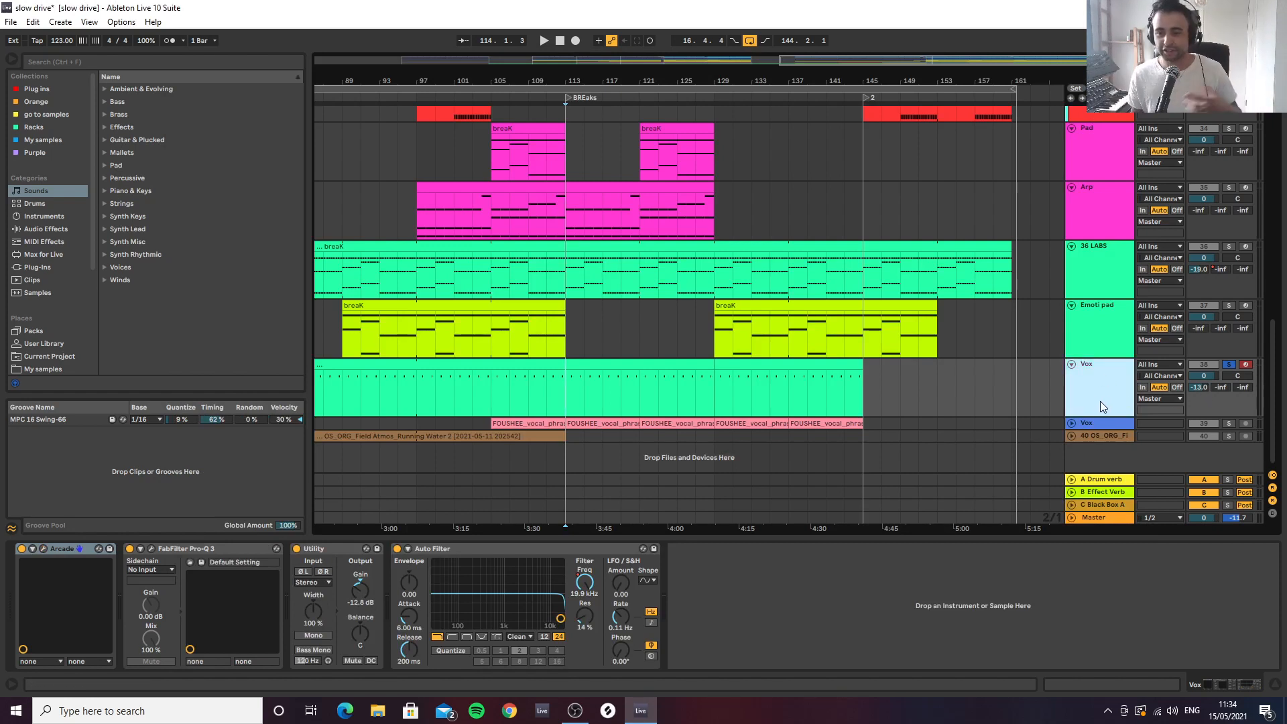
pyautogui.click(1228, 365)
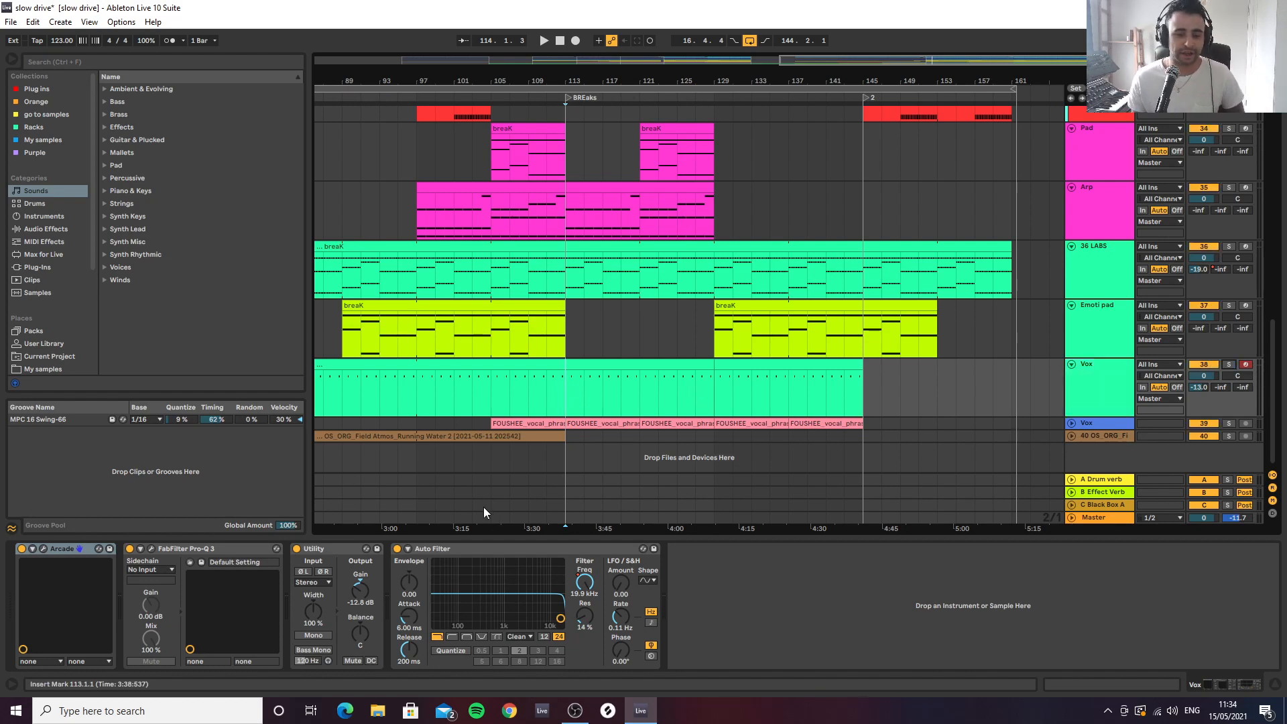
pyautogui.click(152, 551)
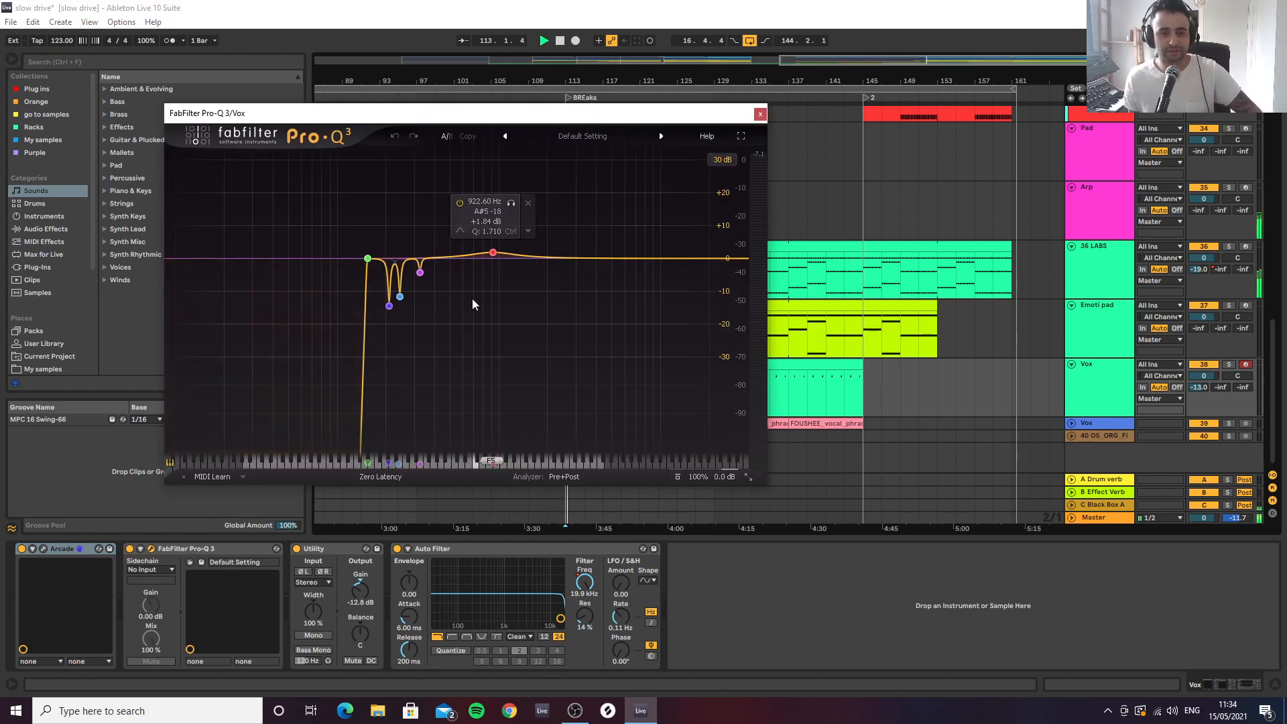
pyautogui.press('space')
pyautogui.click(1090, 400)
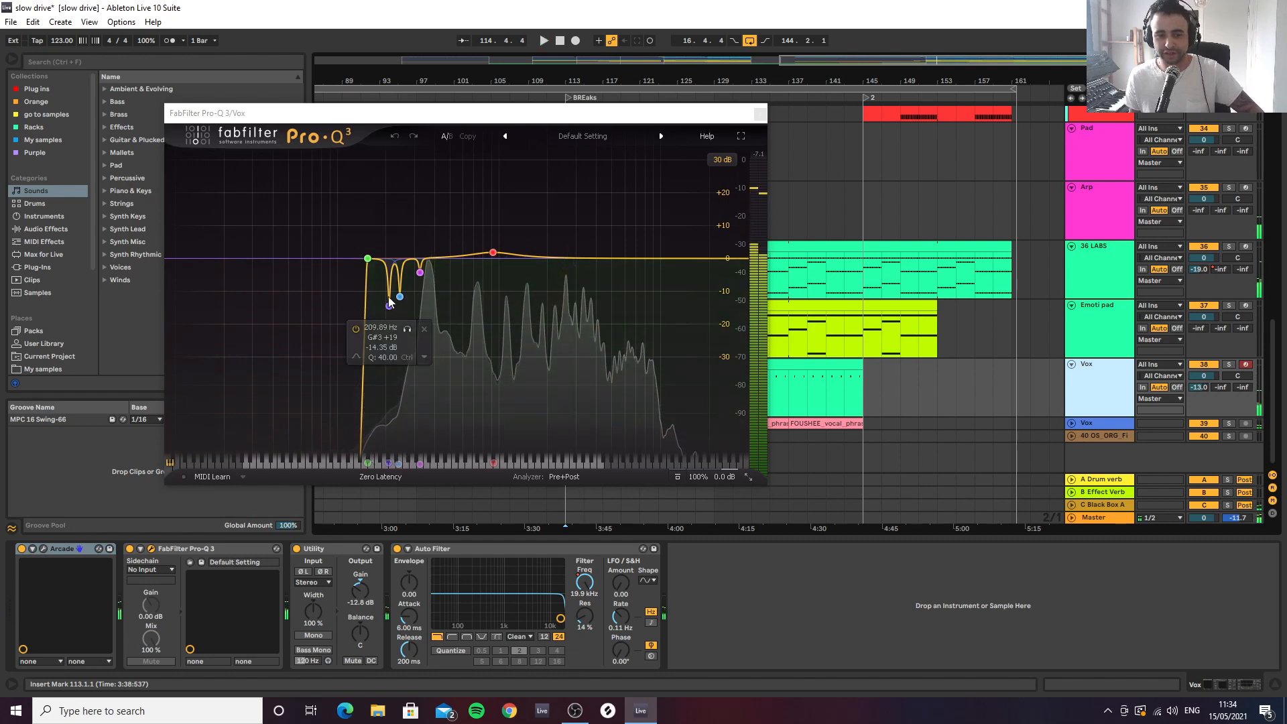
# Delete the FabFilter Pro-Q 3 from the green Vox track's device chain and play from bar 113
pyautogui.click(230, 550)
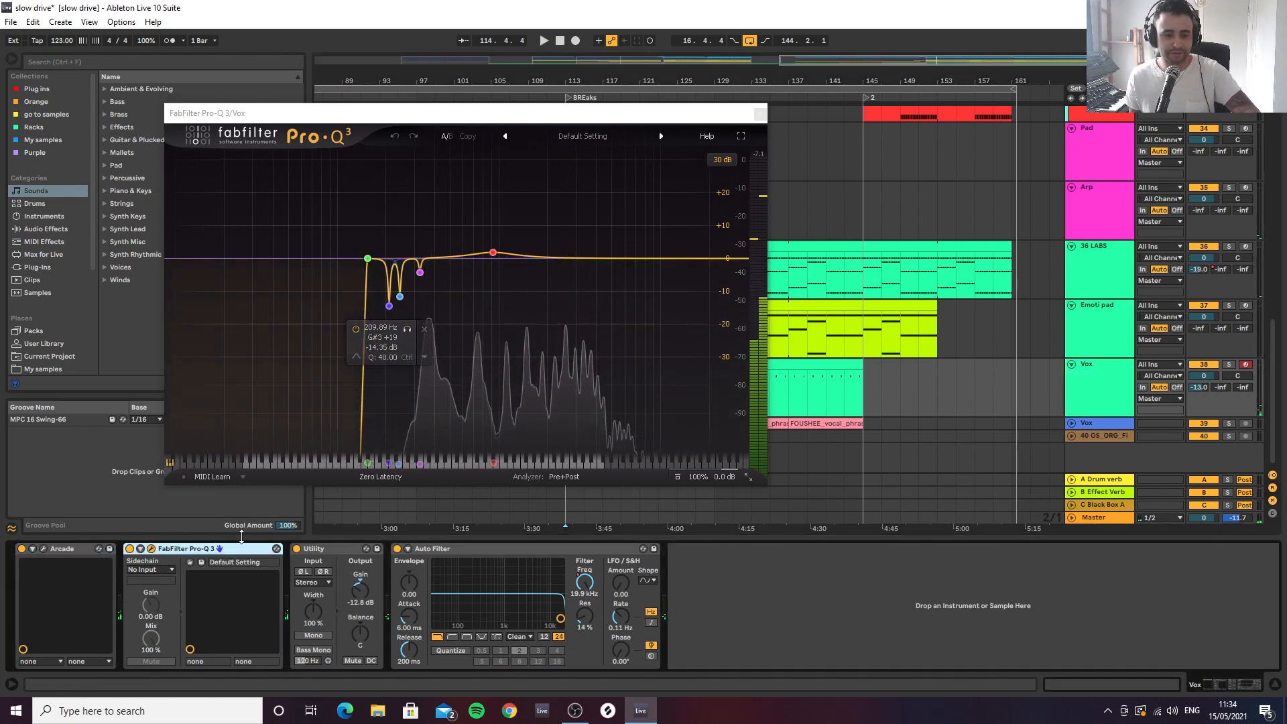
pyautogui.hotkey('ctrl', 'alt', 'p')
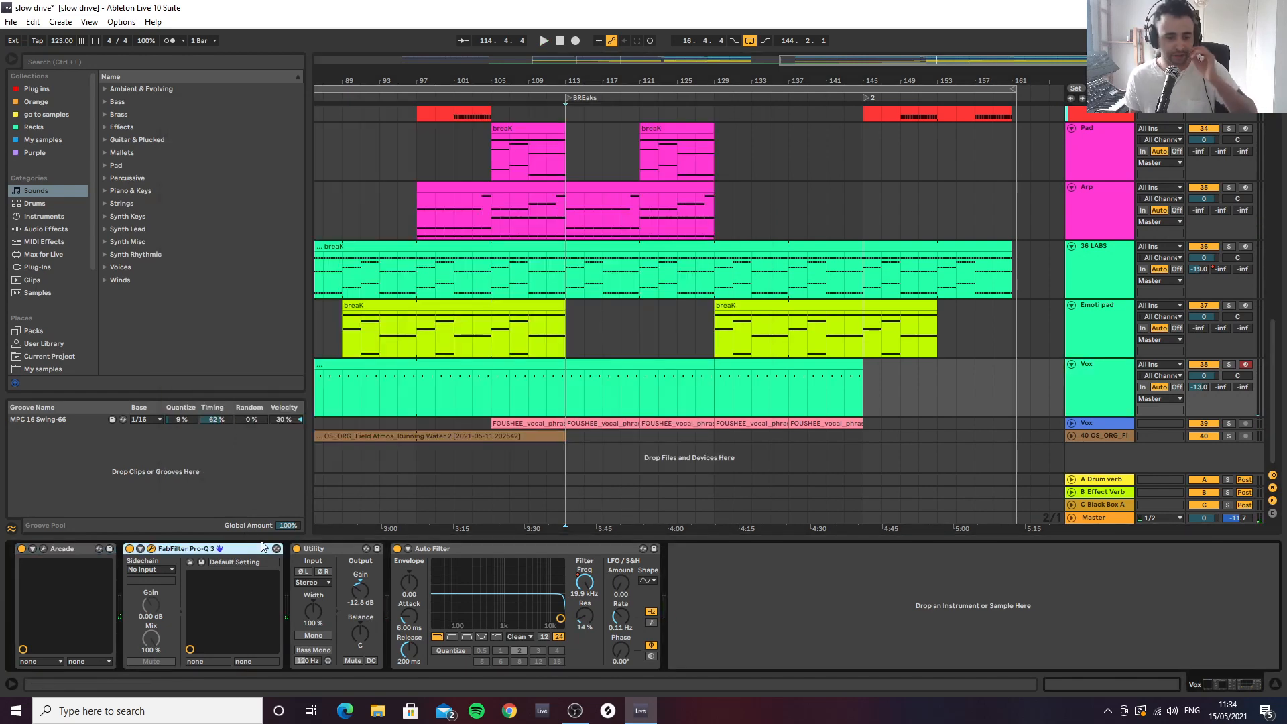
pyautogui.press('Delete')
pyautogui.press('space')
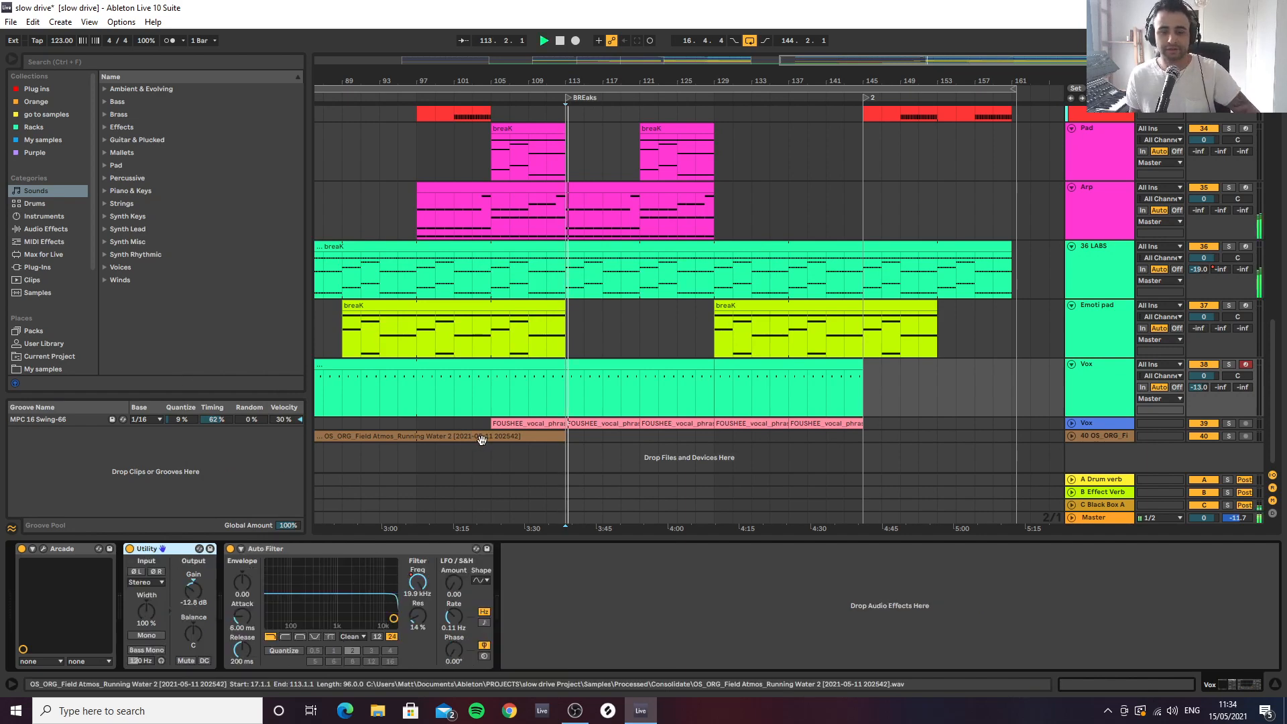
# Add an EQ Eight to the end of the green Vox track's chain and set its low-cut band to 186 Hz
pyautogui.click(146, 67)
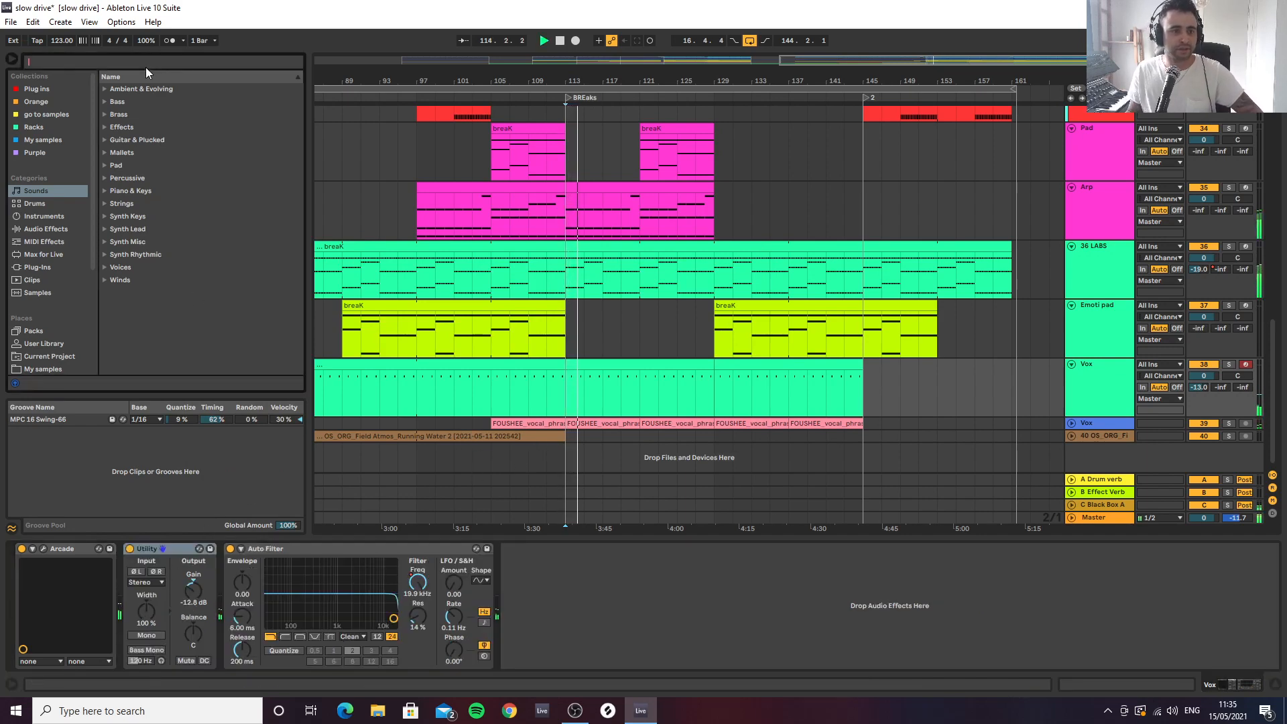
pyautogui.write('eq')
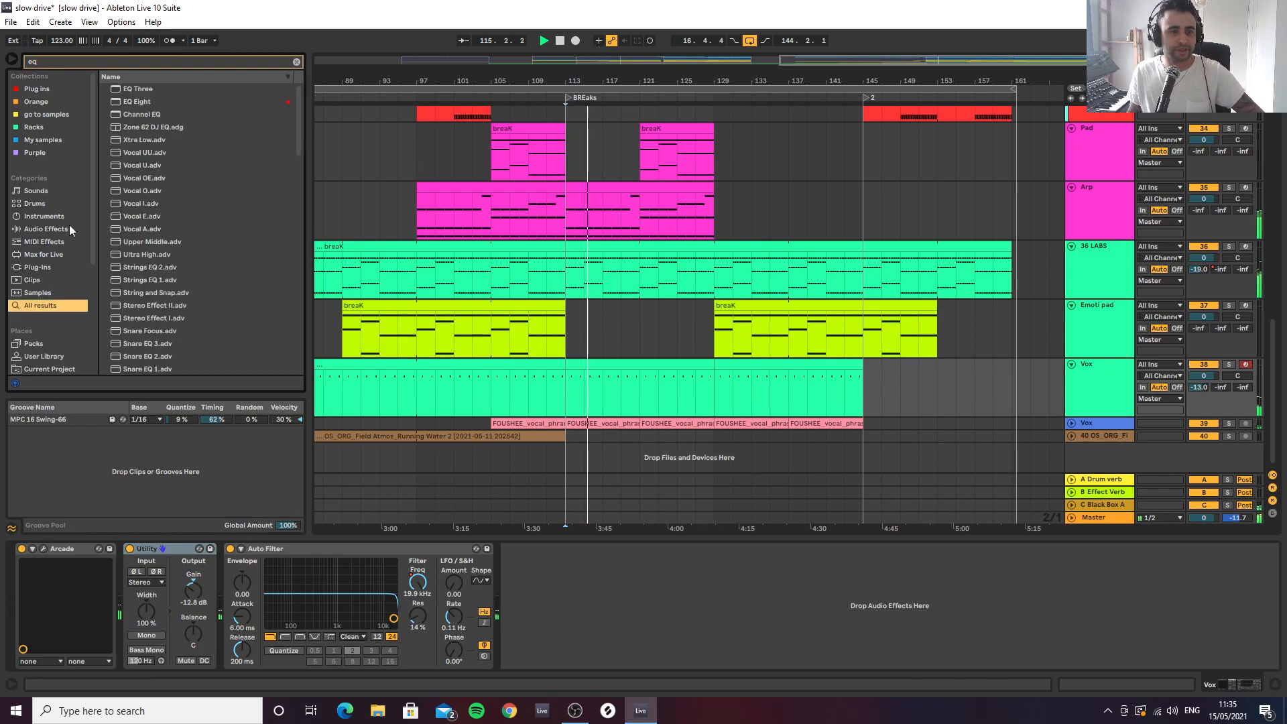
pyautogui.doubleClick(138, 106)
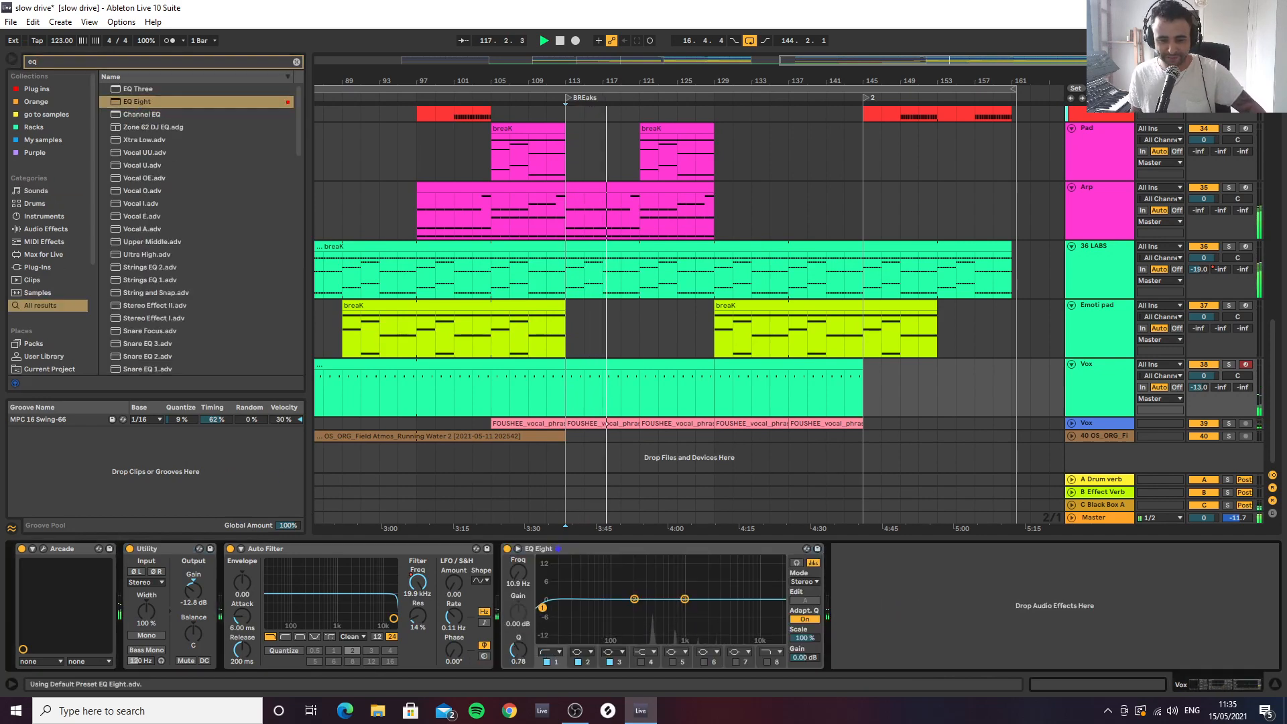
pyautogui.moveTo(542, 607); pyautogui.dragTo(632, 608)
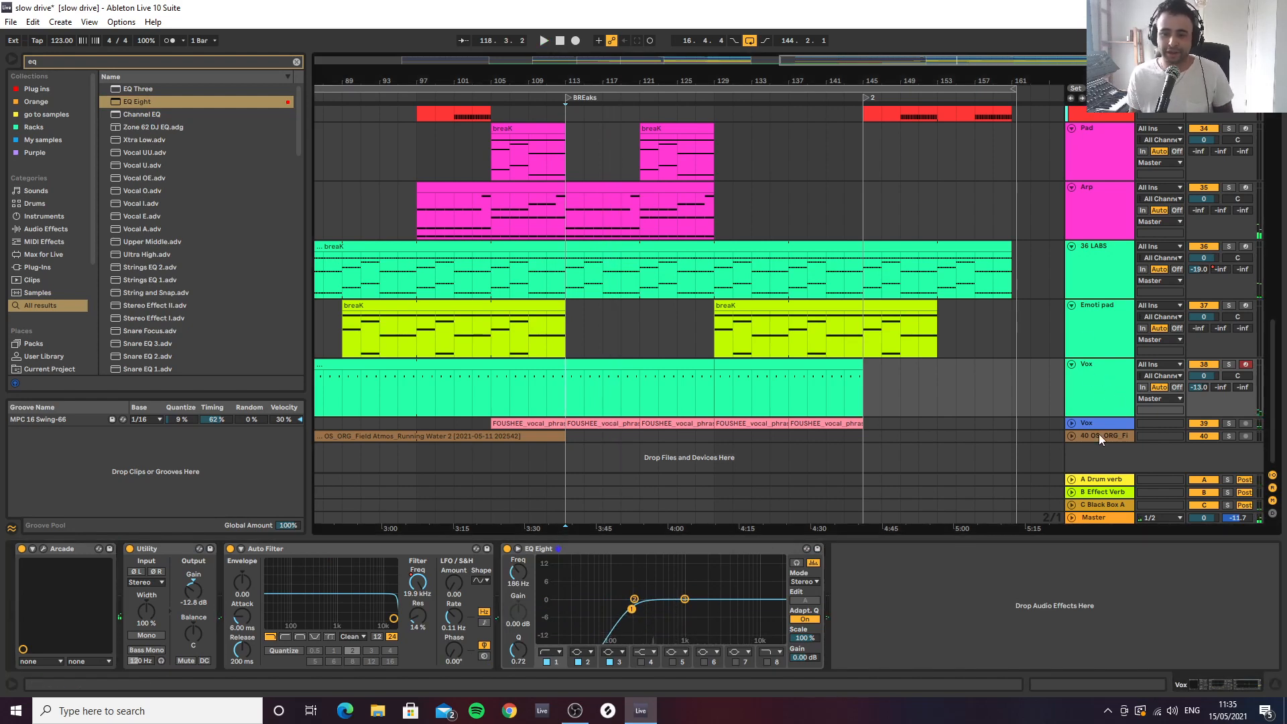
# Unfold the blue Vox audio track and show its device chain, with the FOUSHEE vocal clips around the BREaks marker in view
pyautogui.click(1072, 423)
pyautogui.scroll(-1, 1104, 432)
pyautogui.click(1104, 432)
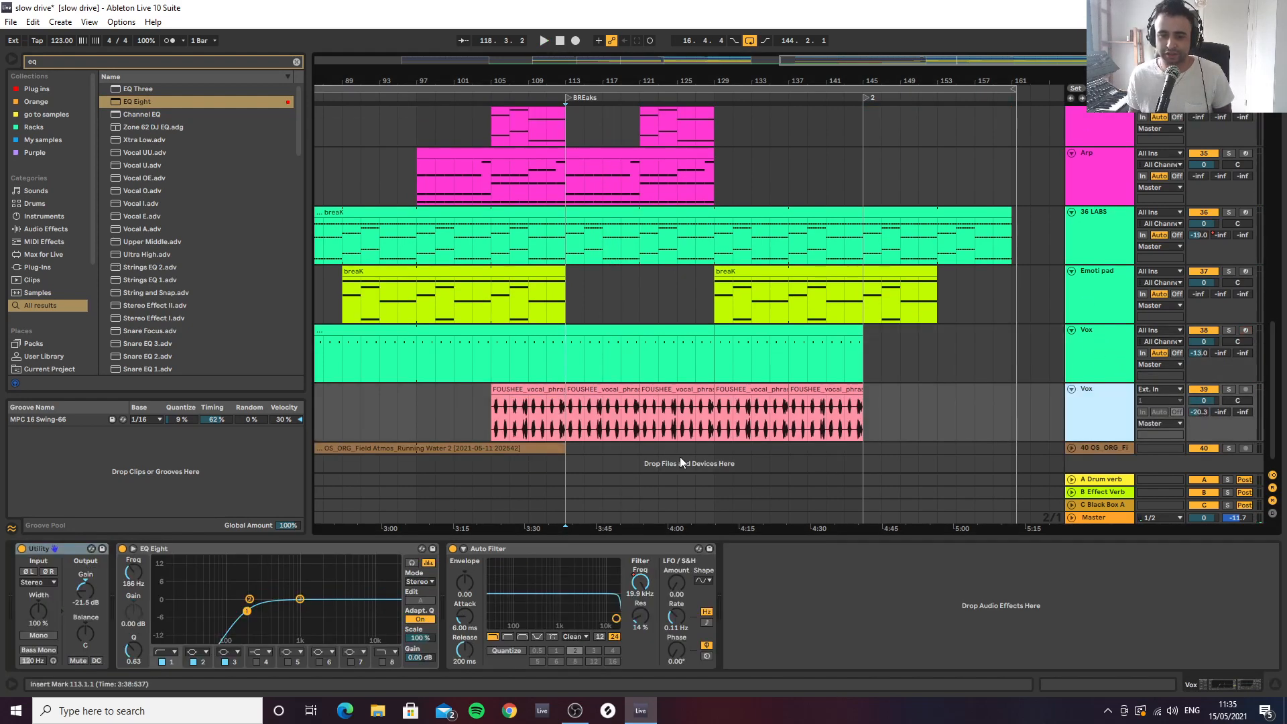
pyautogui.moveTo(581, 84); pyautogui.dragTo(606, 139)
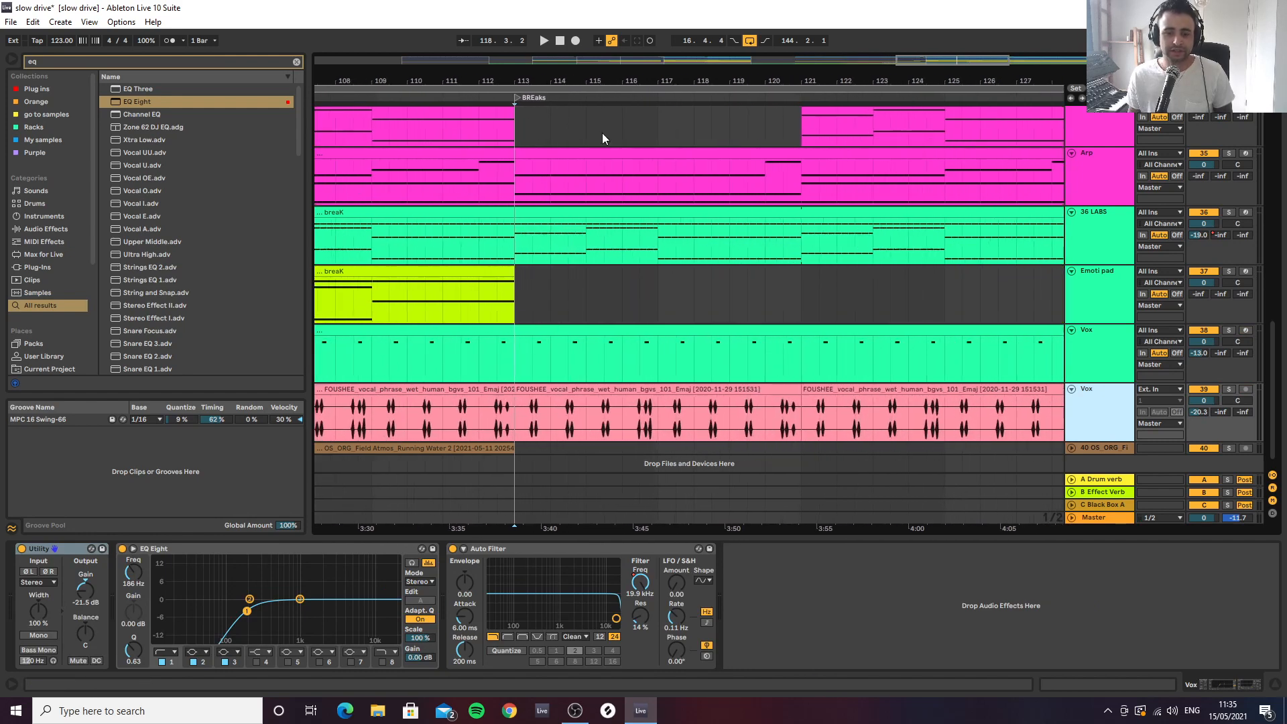
# Audition the blue Vox track's FOUSHEE vocal phrase in solo from bar 113
pyautogui.click(538, 388)
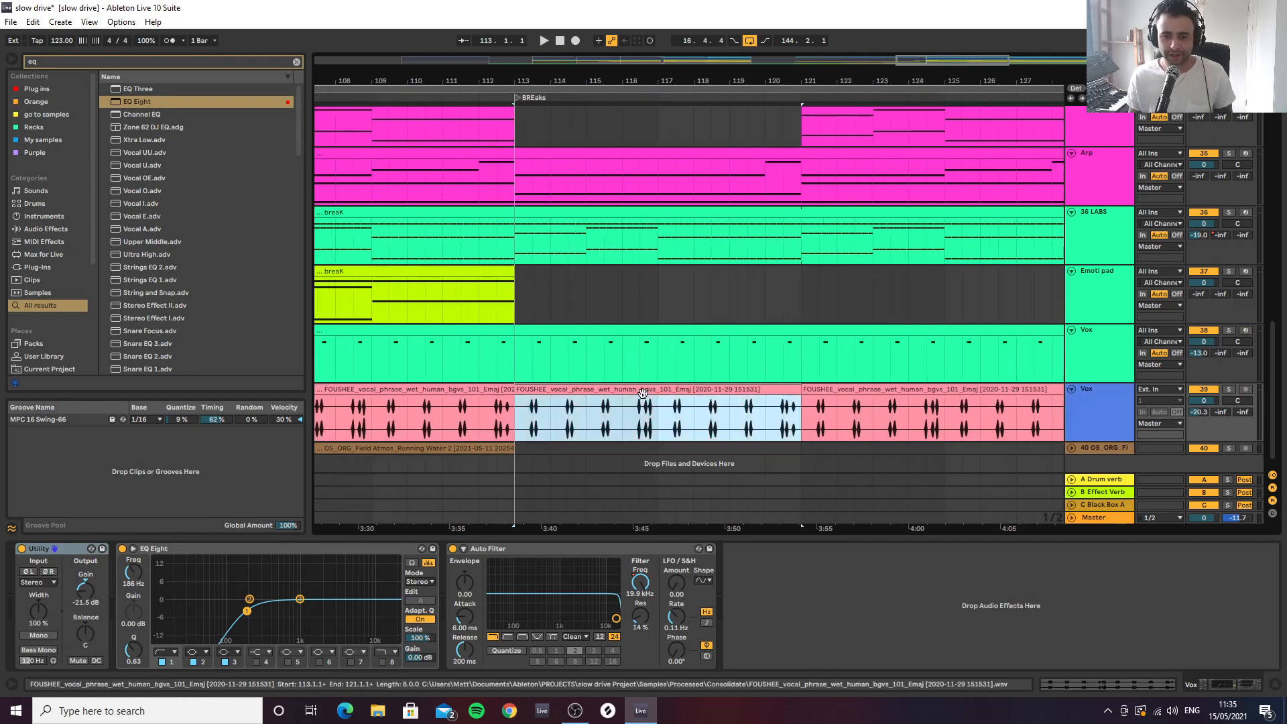
pyautogui.click(516, 429)
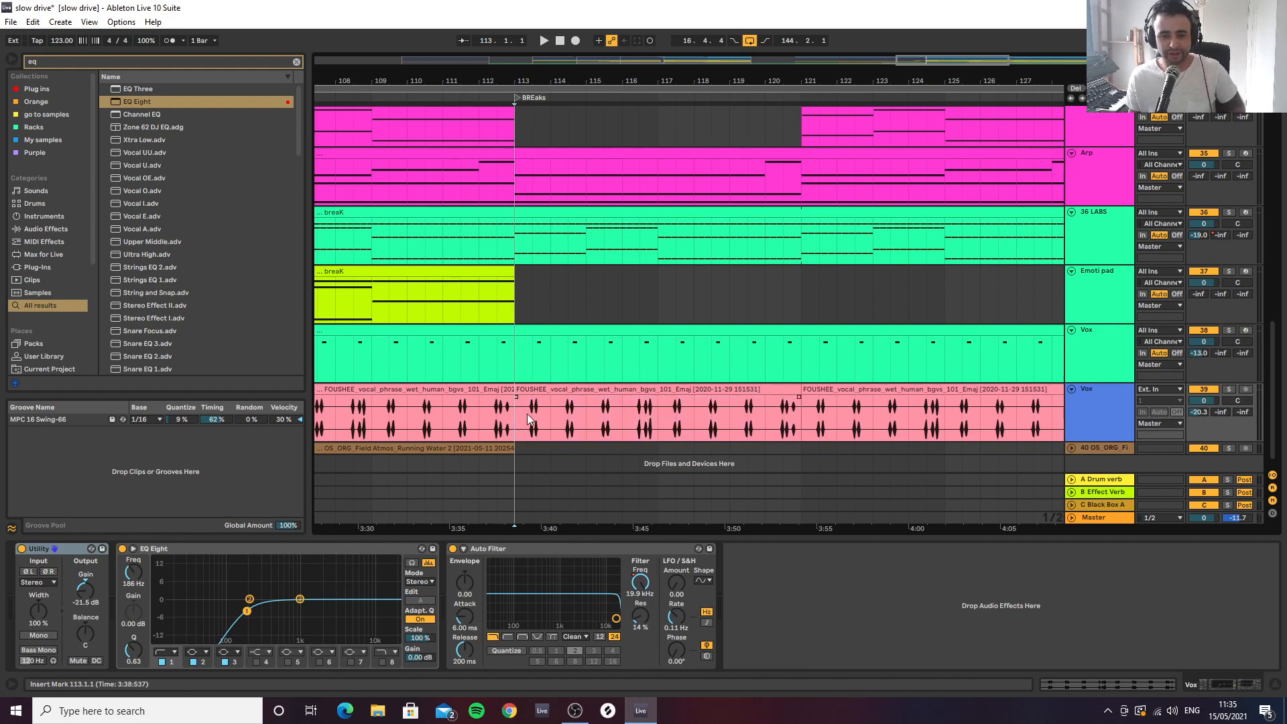
pyautogui.press('space')
pyautogui.press('s')
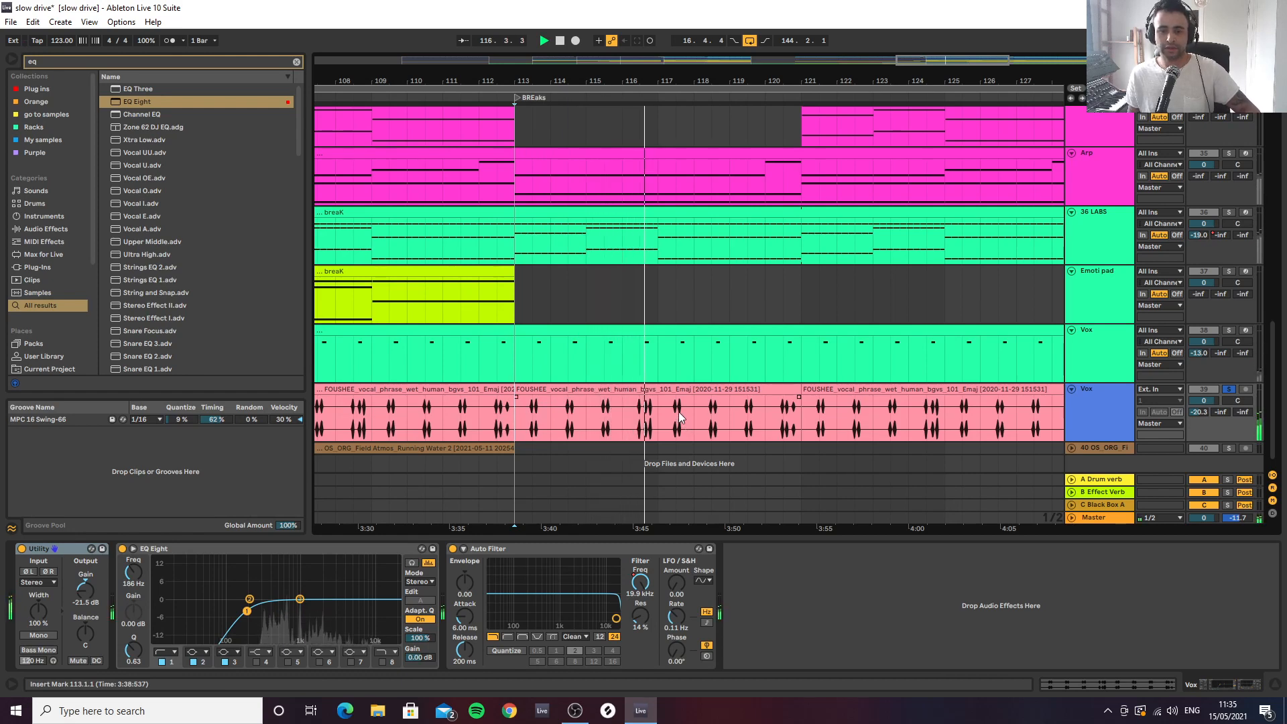
pyautogui.press('space')
# Take the blue Vox track out of solo and audition its vocals with the full arrangement from bar 105
pyautogui.moveTo(595, 78); pyautogui.dragTo(695, 46)
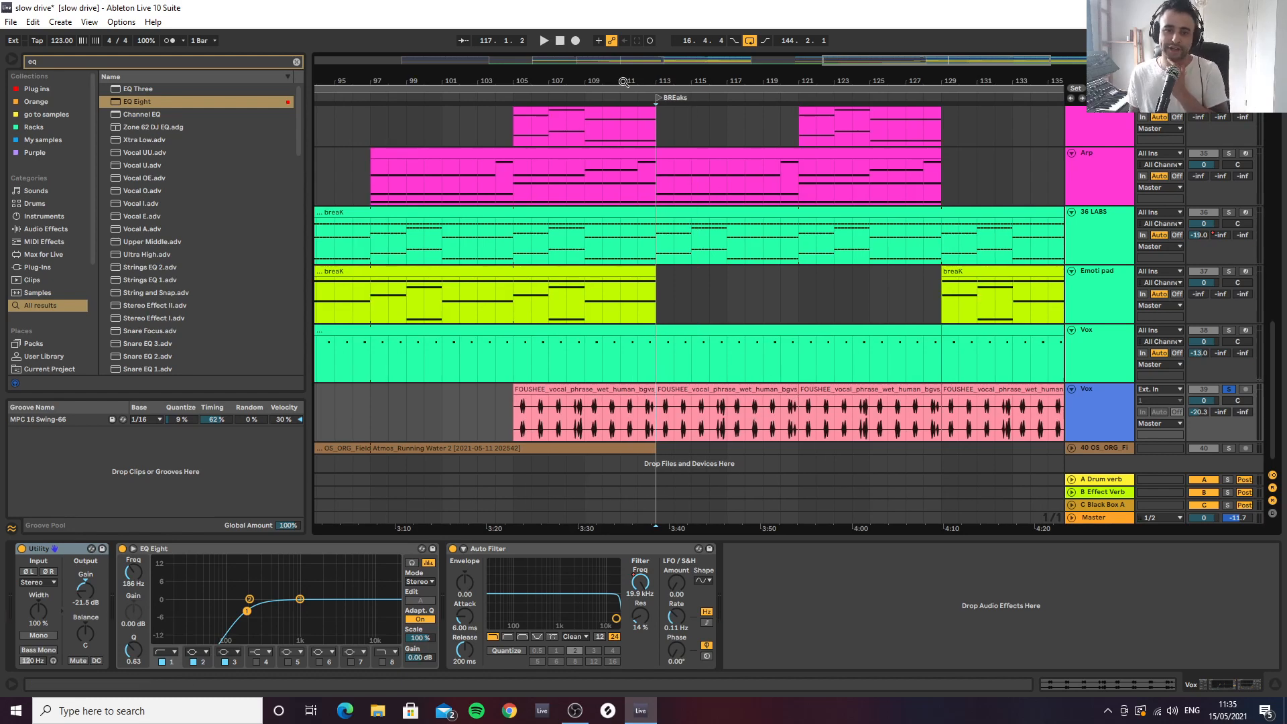
pyautogui.moveTo(623, 81); pyautogui.dragTo(622, 77)
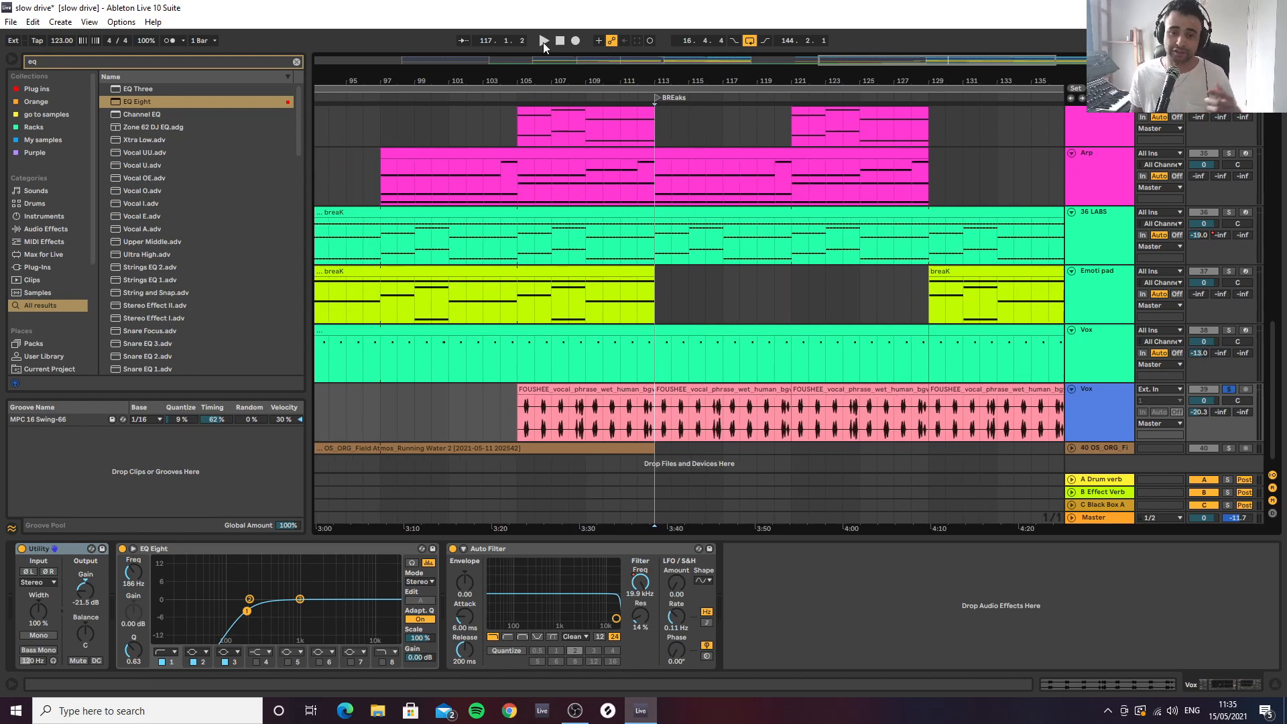
pyautogui.moveTo(543, 75); pyautogui.dragTo(685, 46)
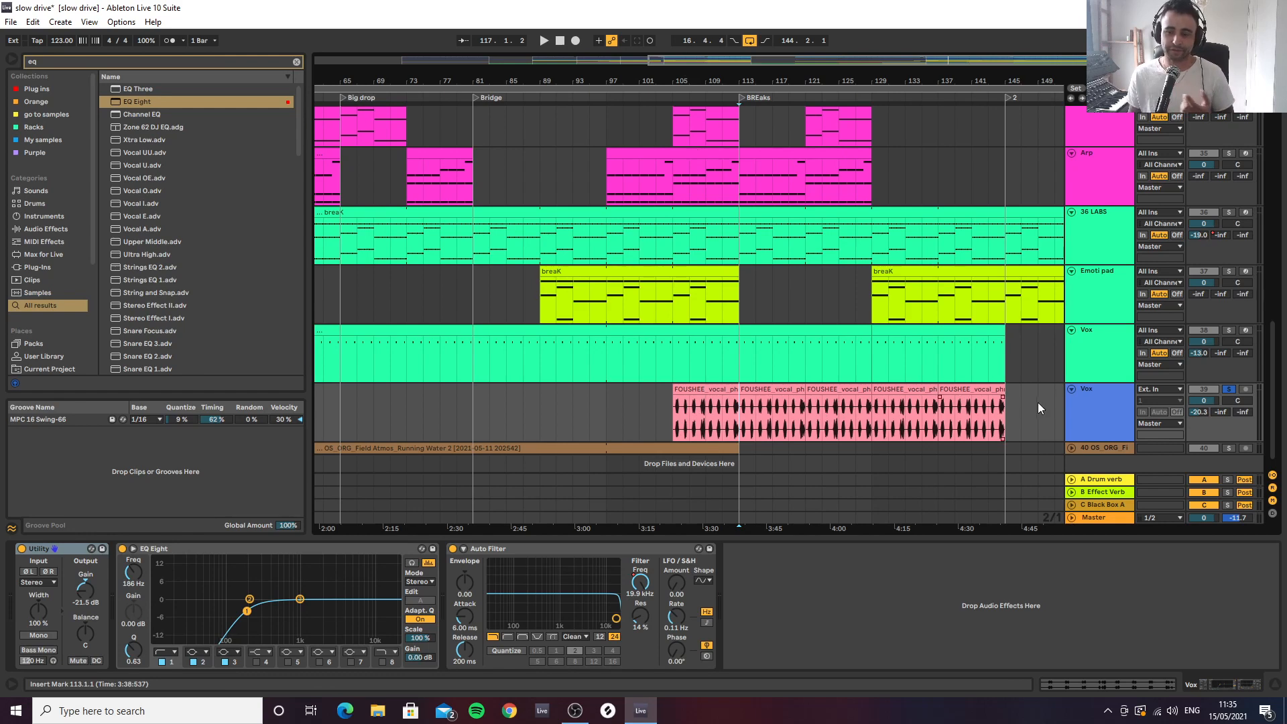
pyautogui.click(1228, 390)
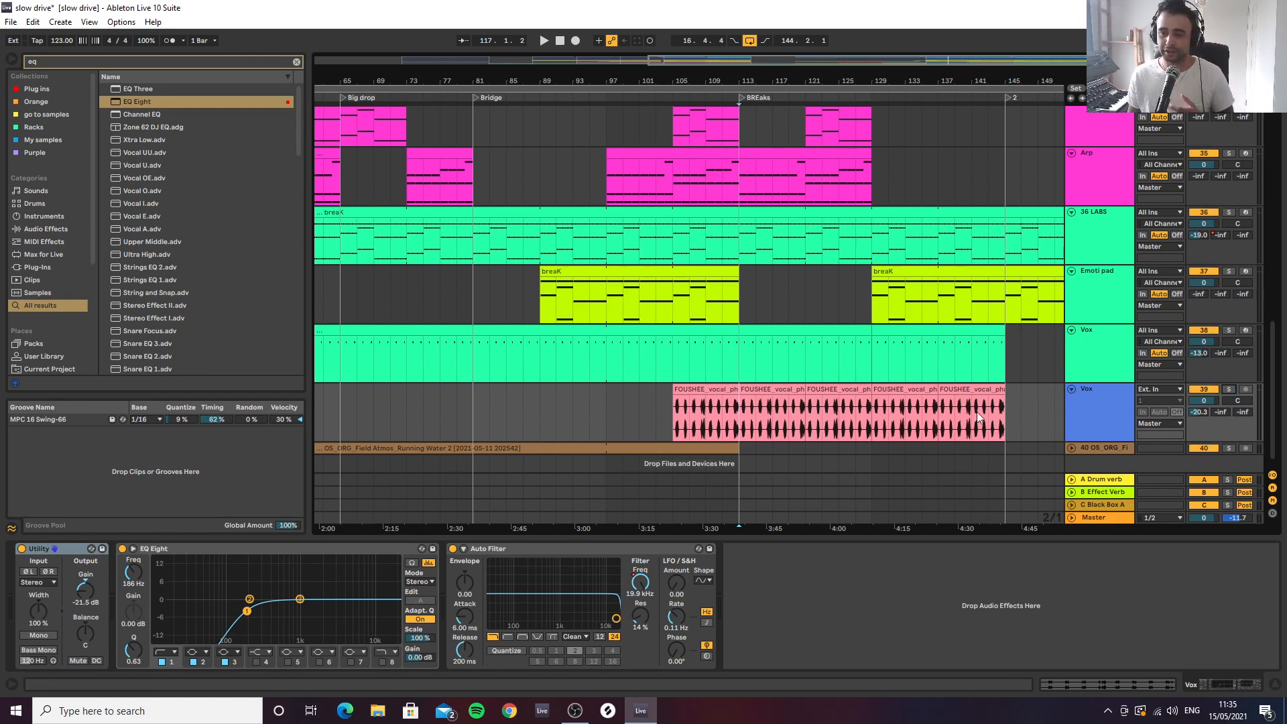
pyautogui.click(673, 413)
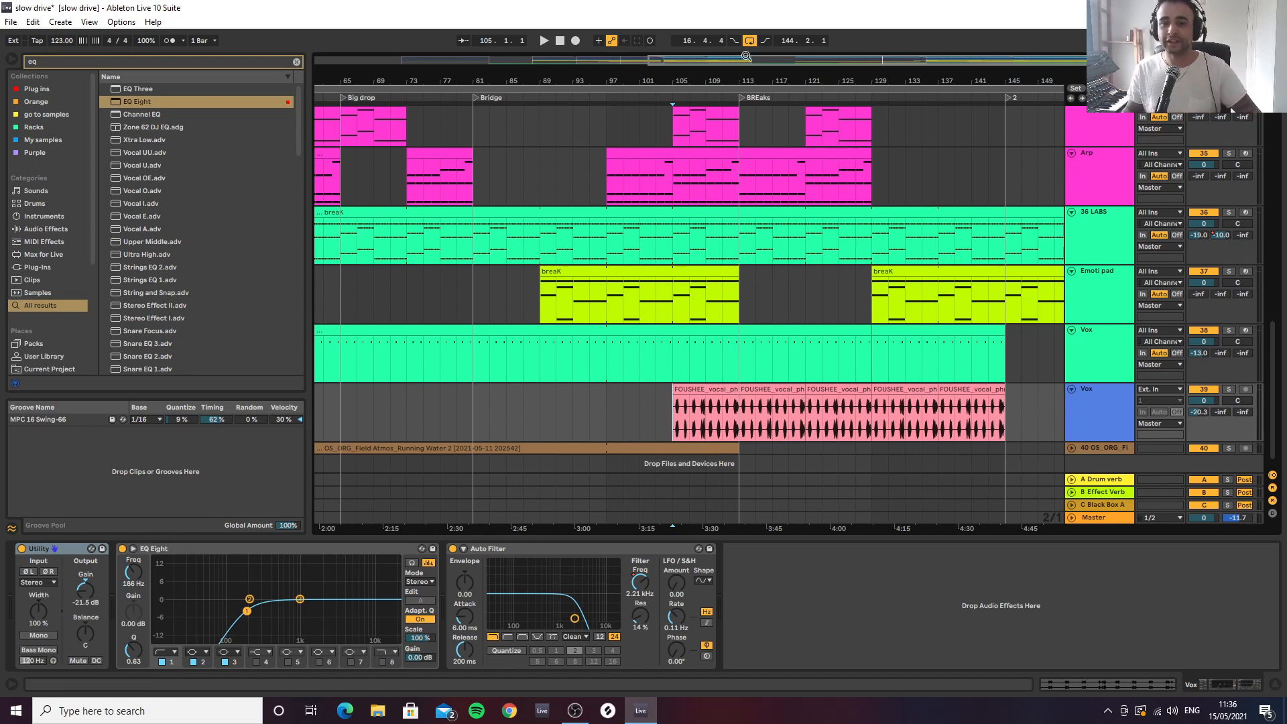
# Play the full arrangement from the Big drop at bar 65
pyautogui.moveTo(730, 75); pyautogui.dragTo(730, 40)
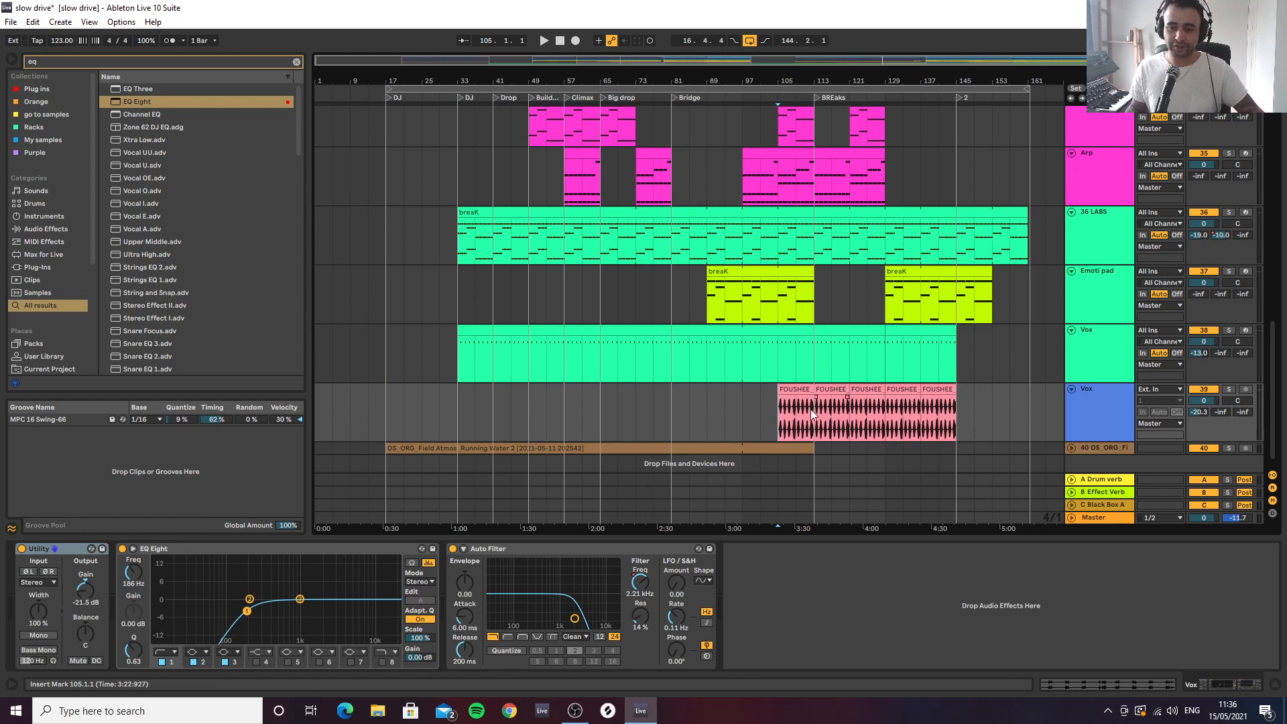
pyautogui.click(603, 411)
pyautogui.press('space')
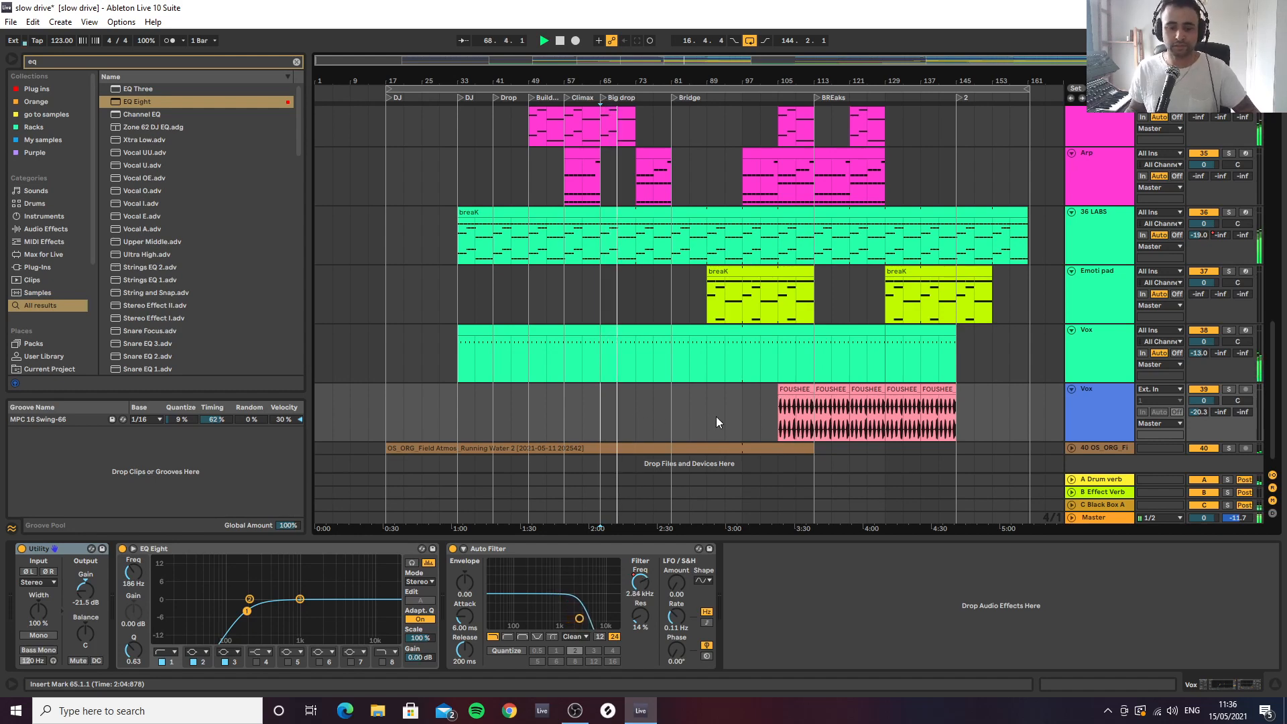
# Stop playback and unfold the brown OS_ORG field atmosphere track below the vocals
pyautogui.scroll(-1, 1088, 409)
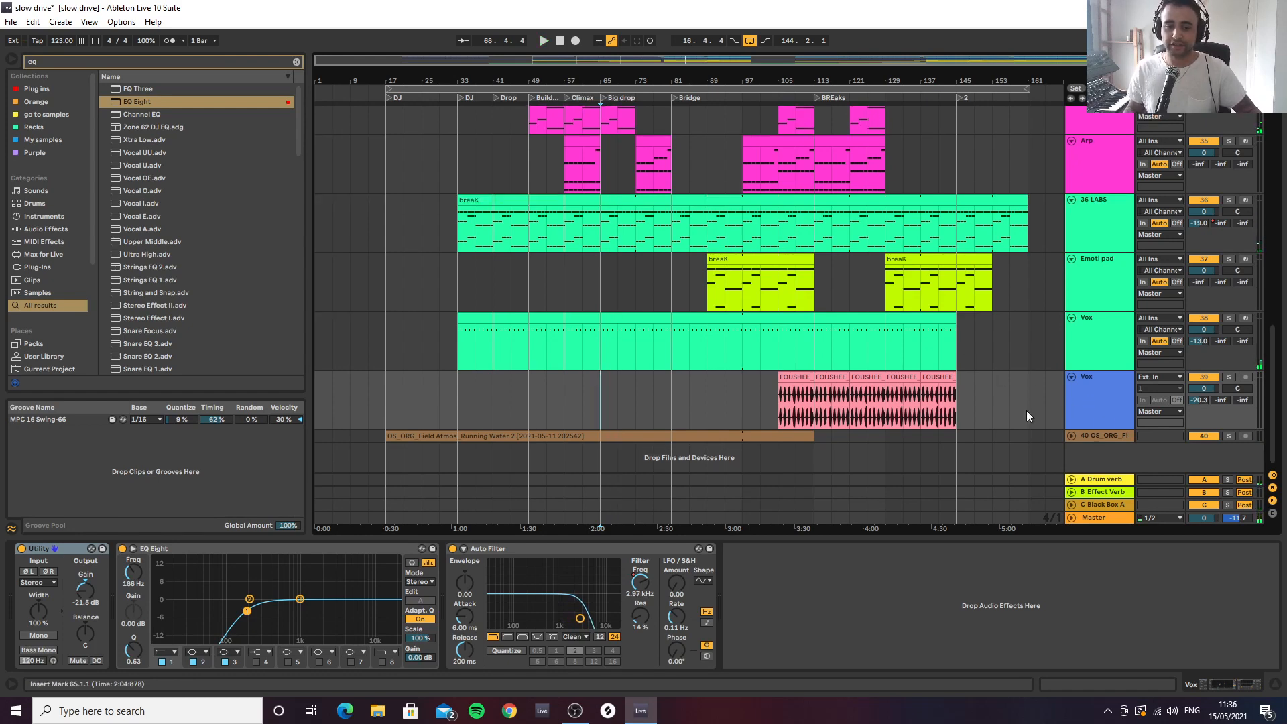
pyautogui.click(1071, 436)
pyautogui.scroll(-2, 1086, 436)
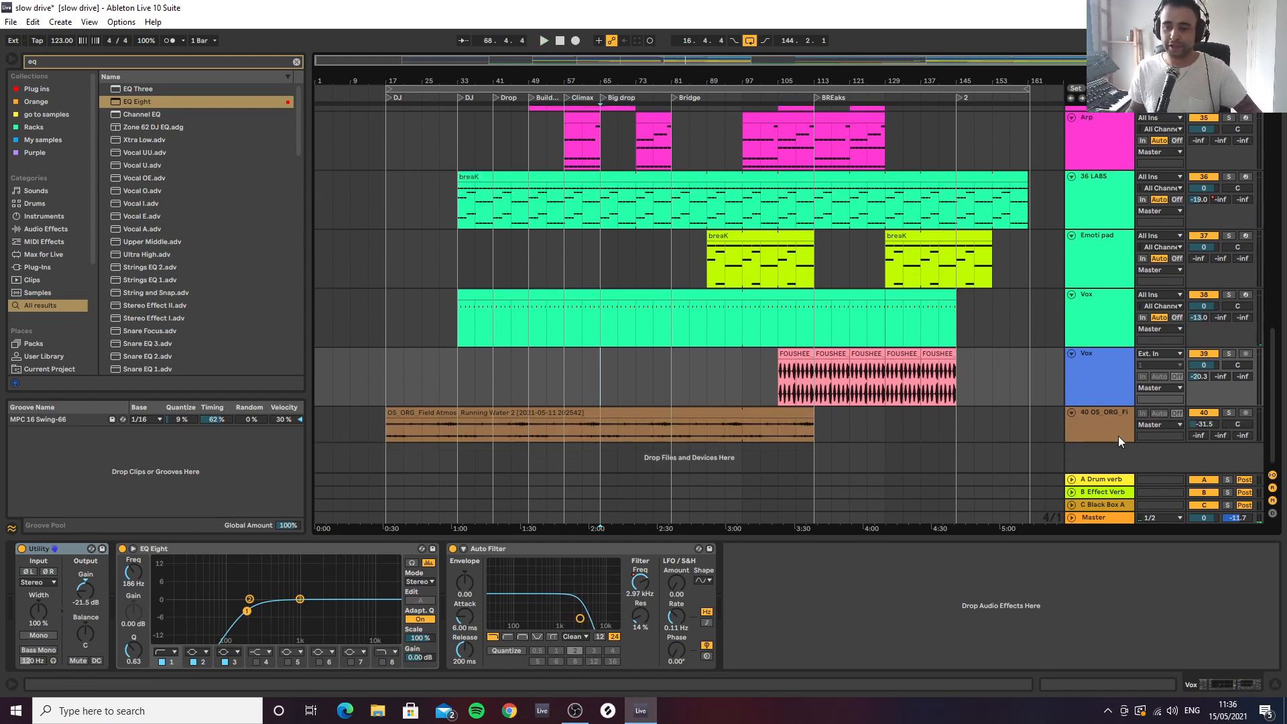
# Review the device chains of the Drum verb, Effect Verb and Black Box return tracks
pyautogui.click(1086, 519)
pyautogui.click(1092, 504)
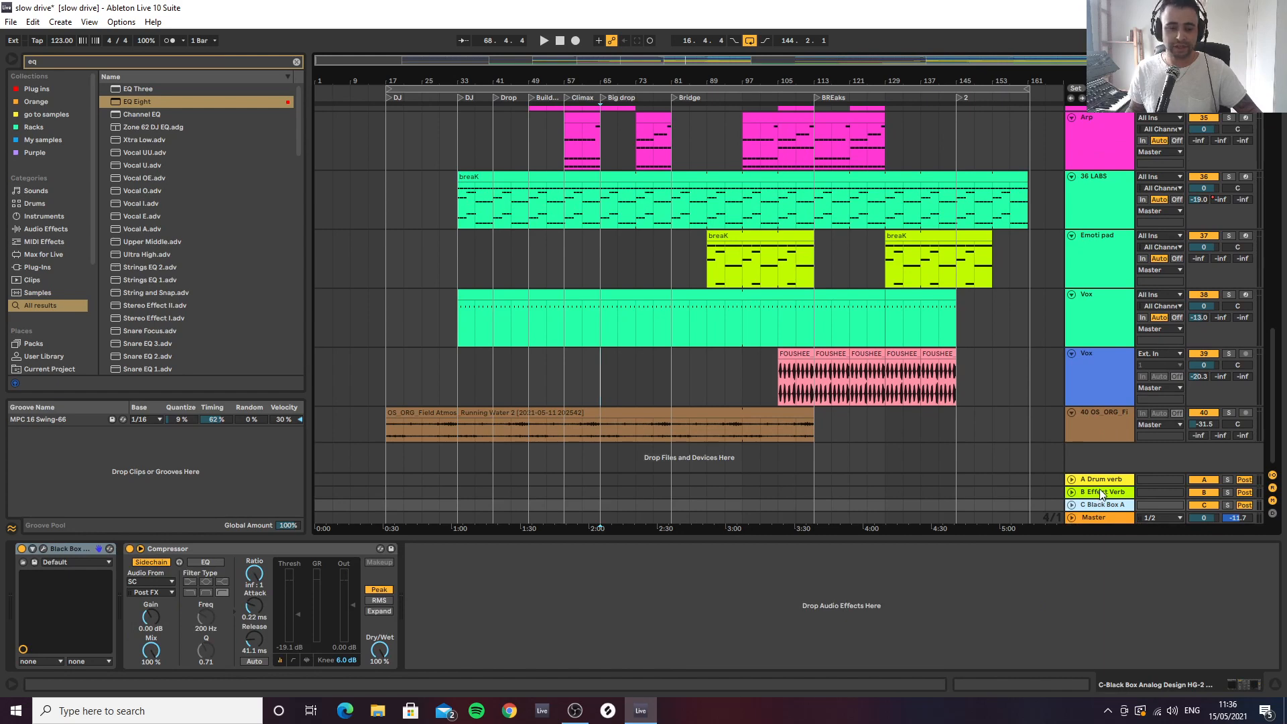
pyautogui.click(1099, 490)
pyautogui.click(1104, 478)
pyautogui.click(1104, 505)
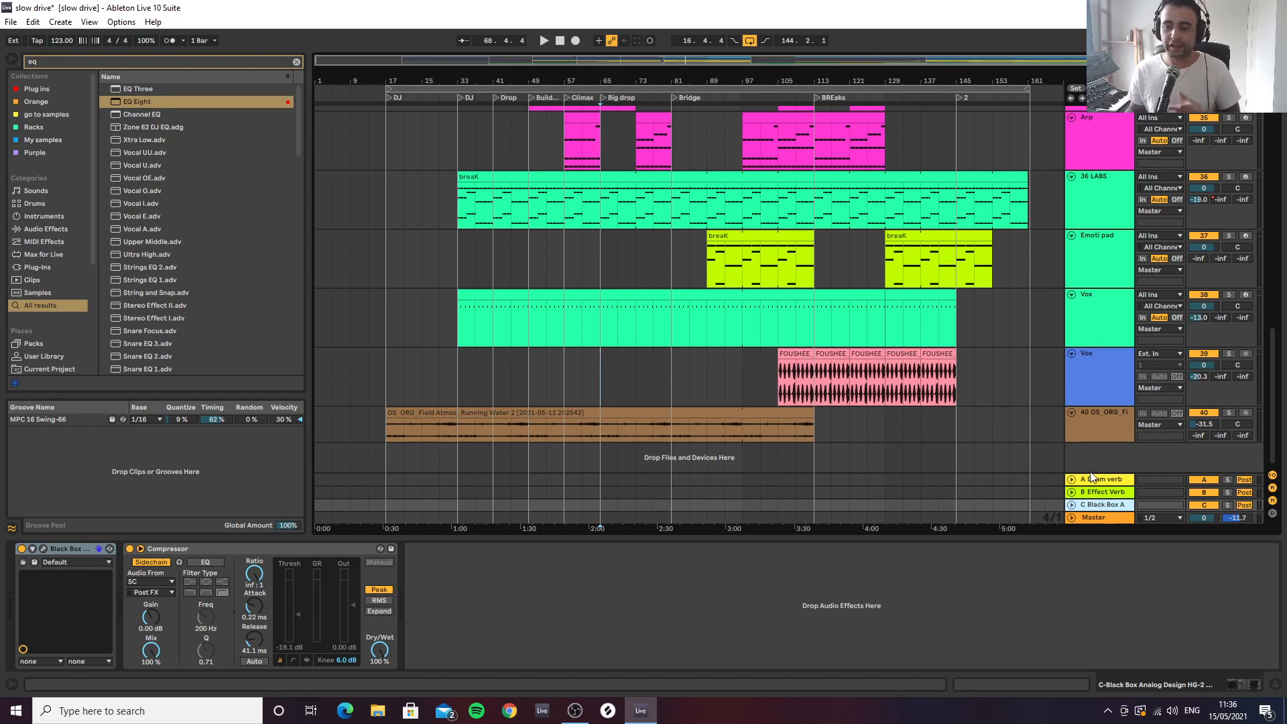
# Review the device chains of the Bass, Synth, 36 LABS, Emoti pad and green Vox tracks
pyautogui.scroll(10, 1095, 248)
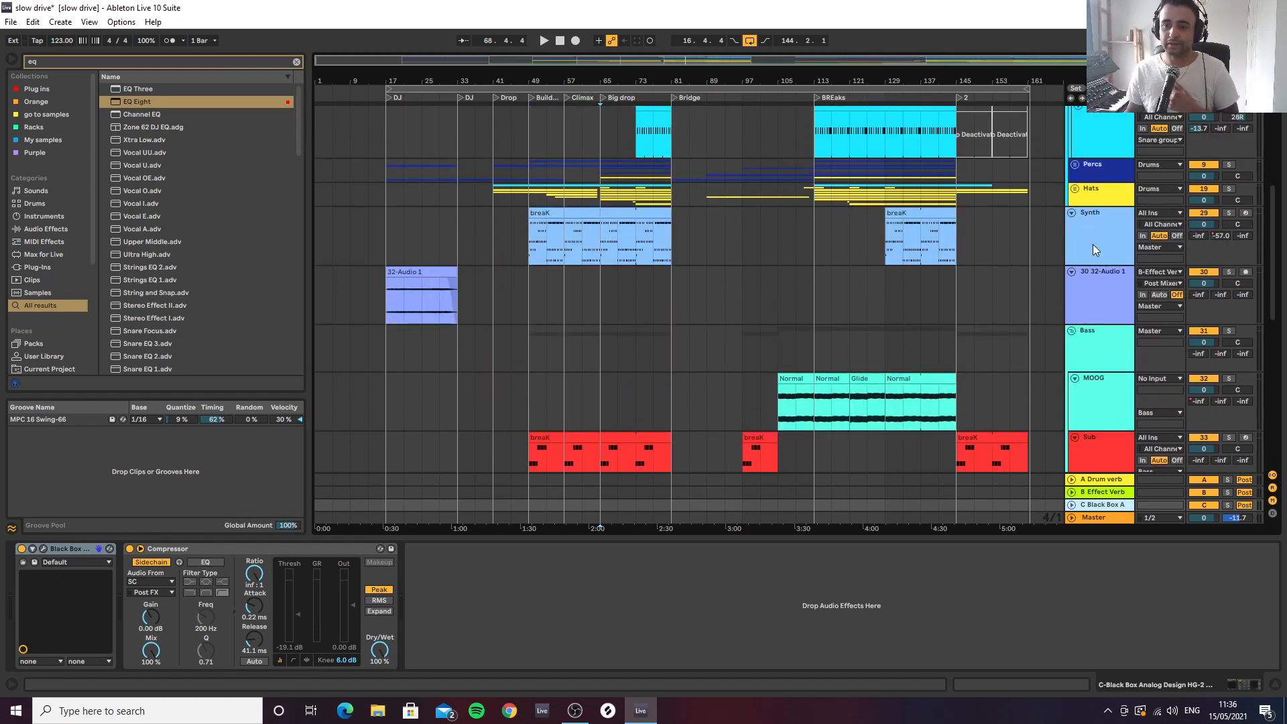
pyautogui.click(1086, 348)
pyautogui.scroll(3, 1080, 212)
pyautogui.scroll(-2, 1076, 268)
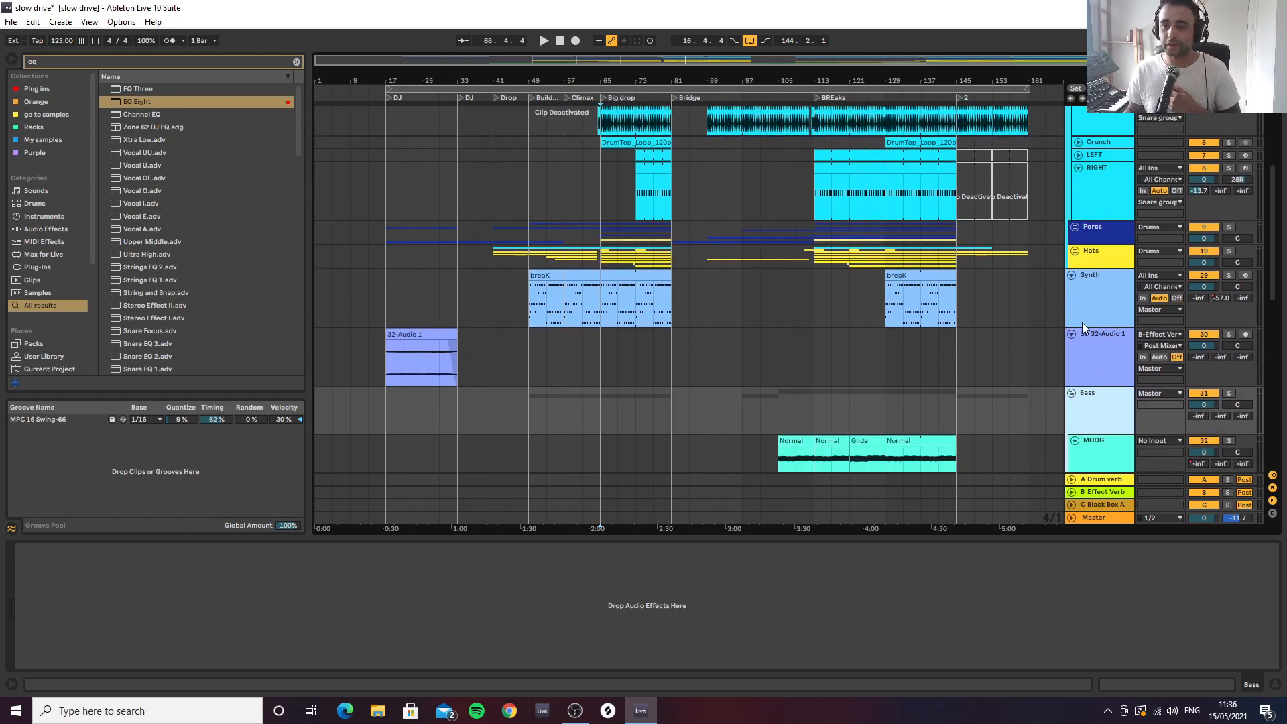
pyautogui.click(1092, 310)
pyautogui.scroll(-8, 1091, 307)
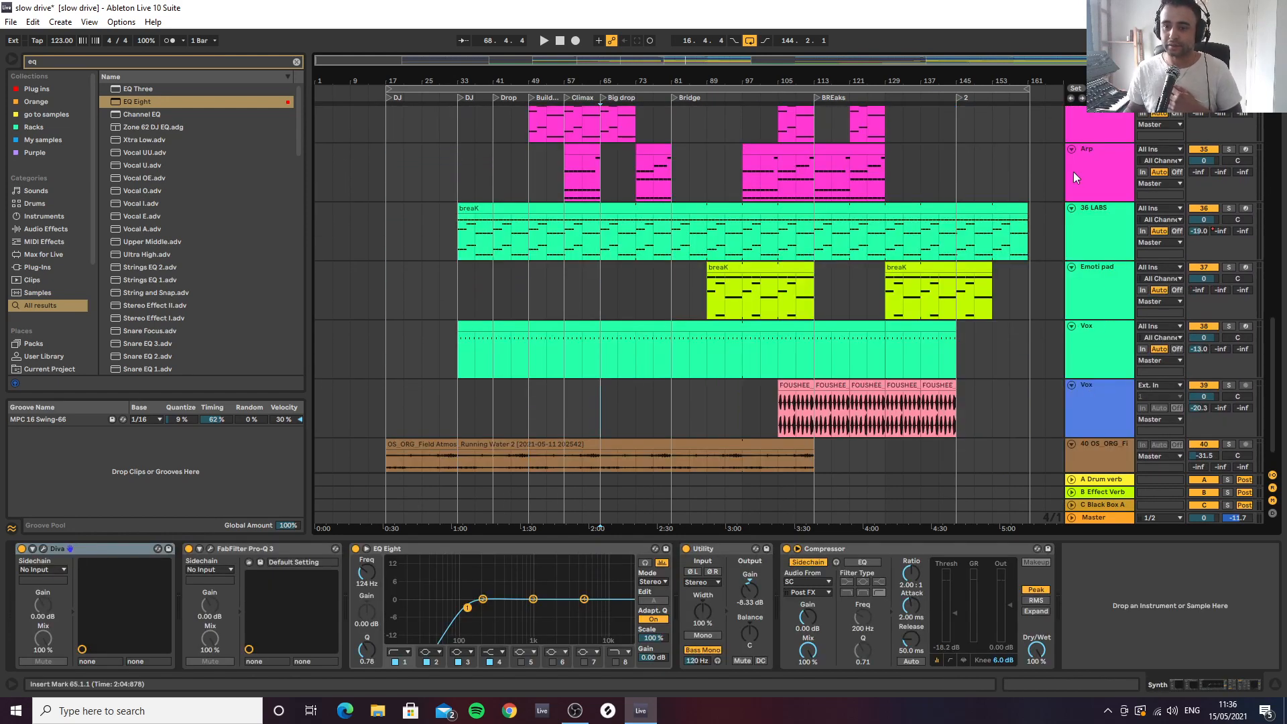
pyautogui.click(1088, 239)
pyautogui.click(1092, 295)
pyautogui.click(1094, 358)
pyautogui.scroll(-2, 1094, 375)
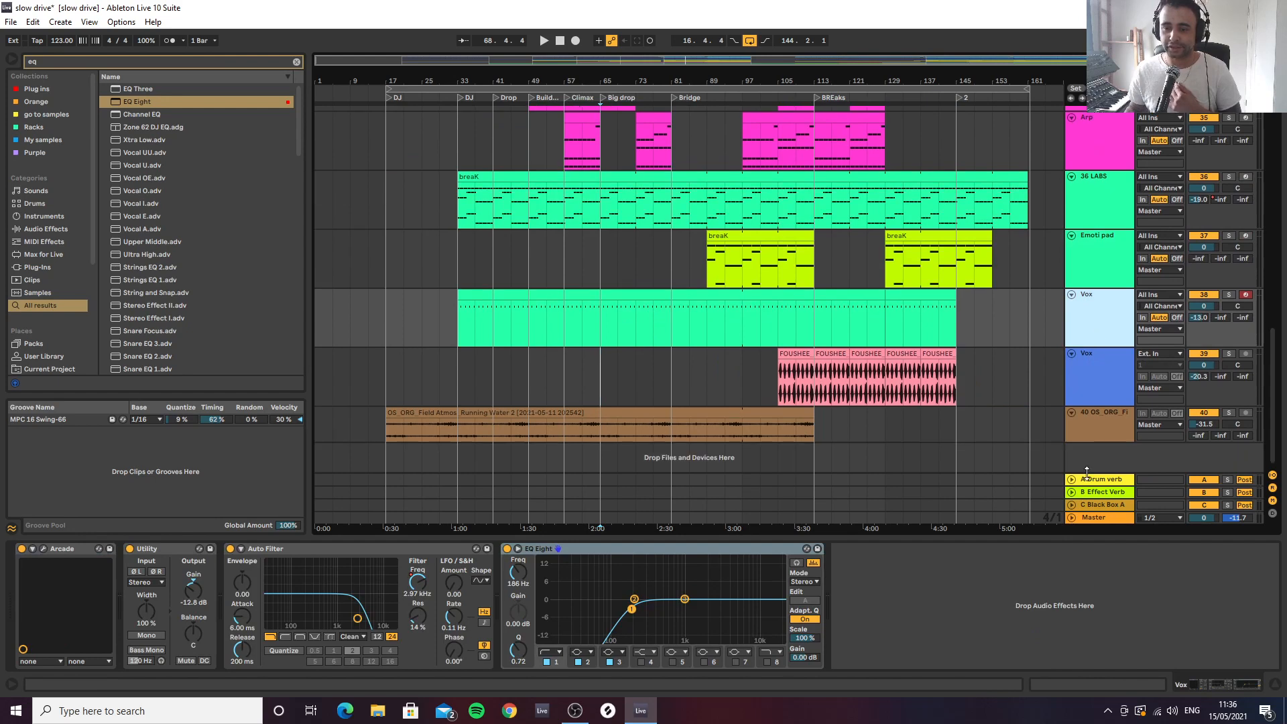
# Review the Master track's device chain and view its Dada Life Endless Smile plug-in
pyautogui.click(1087, 519)
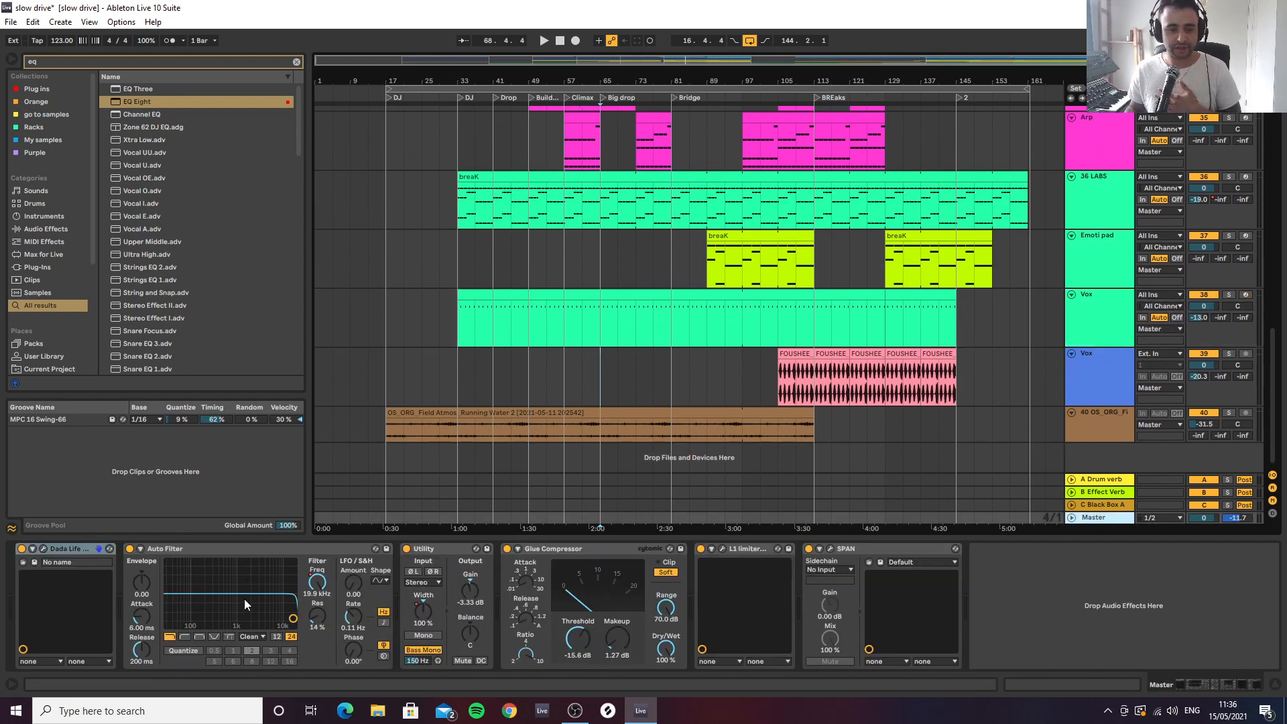
pyautogui.click(43, 549)
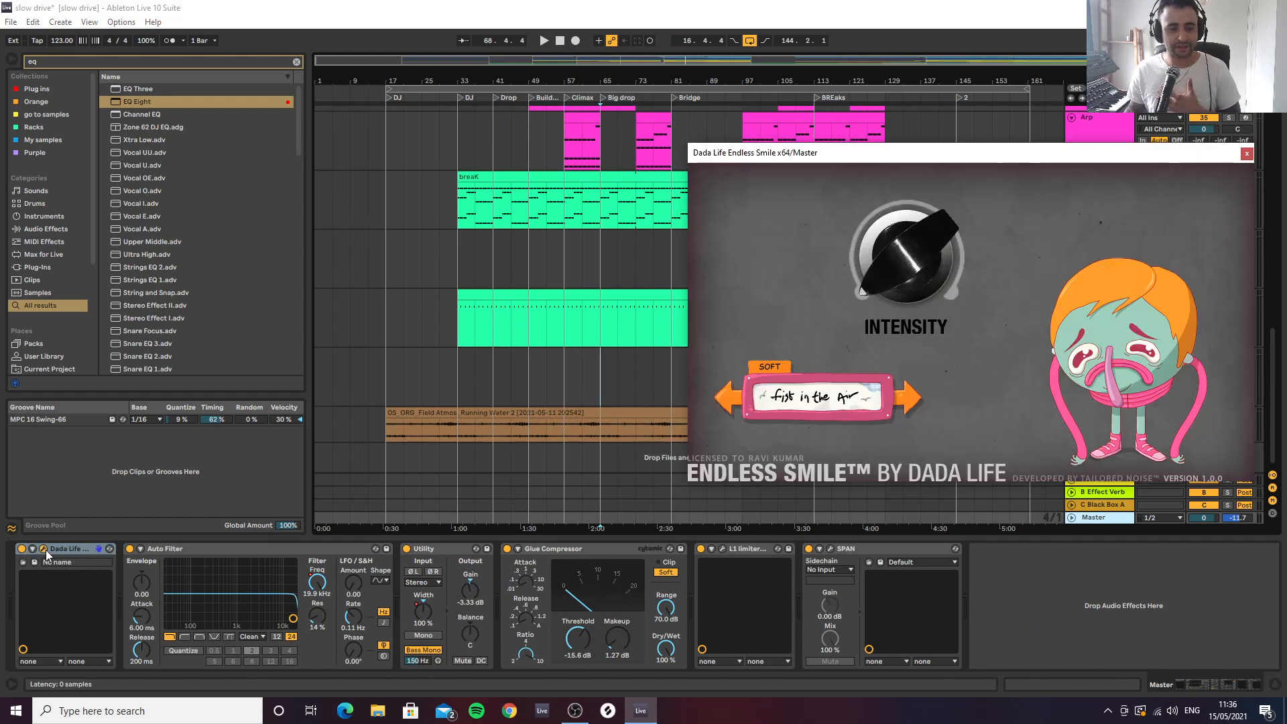
pyautogui.click(1246, 153)
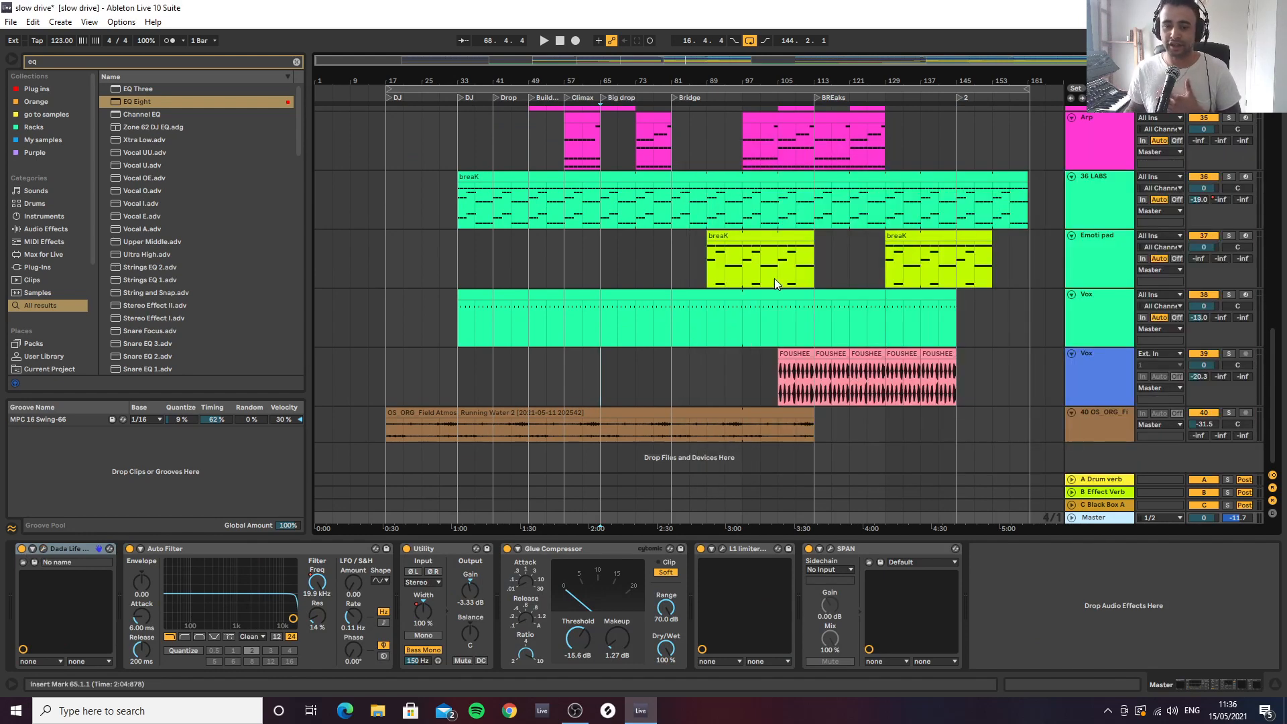
pyautogui.moveTo(726, 77); pyautogui.dragTo(688, 178)
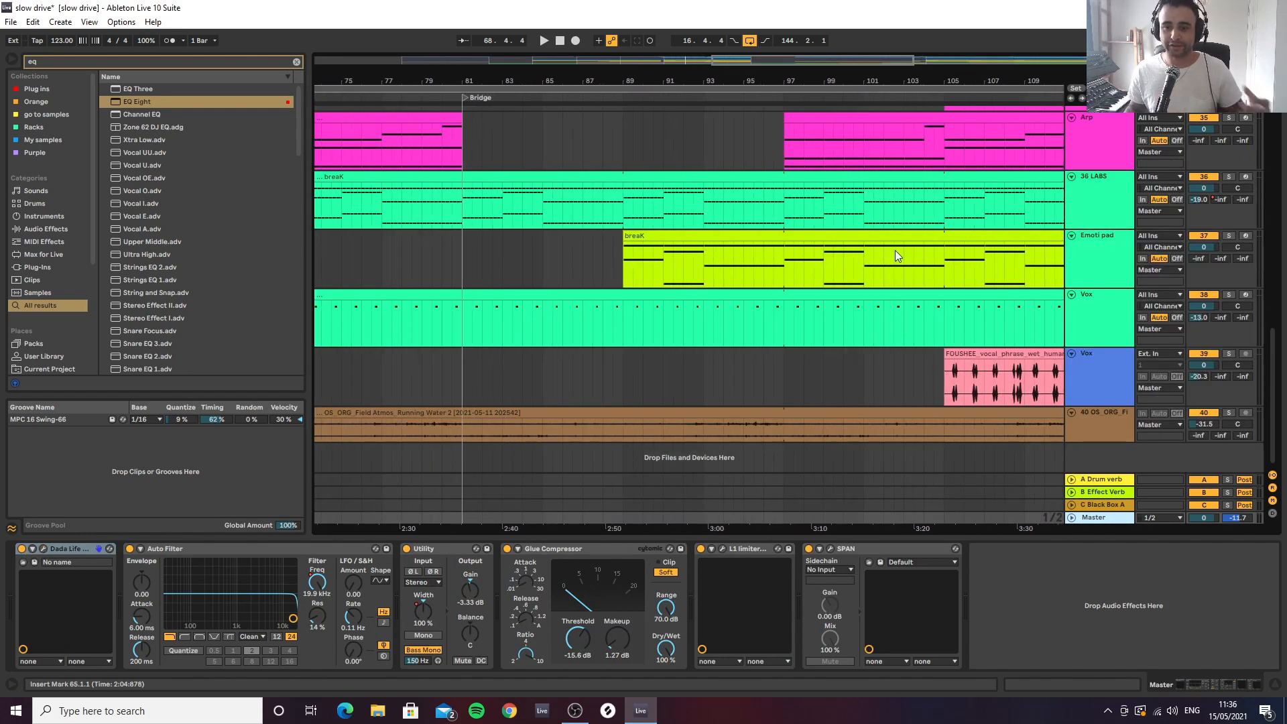
# Show the automation lanes and examine the Master track's Dada Life Endless Smile Intensity automation through the Bridge
pyautogui.moveTo(949, 79); pyautogui.dragTo(844, 43)
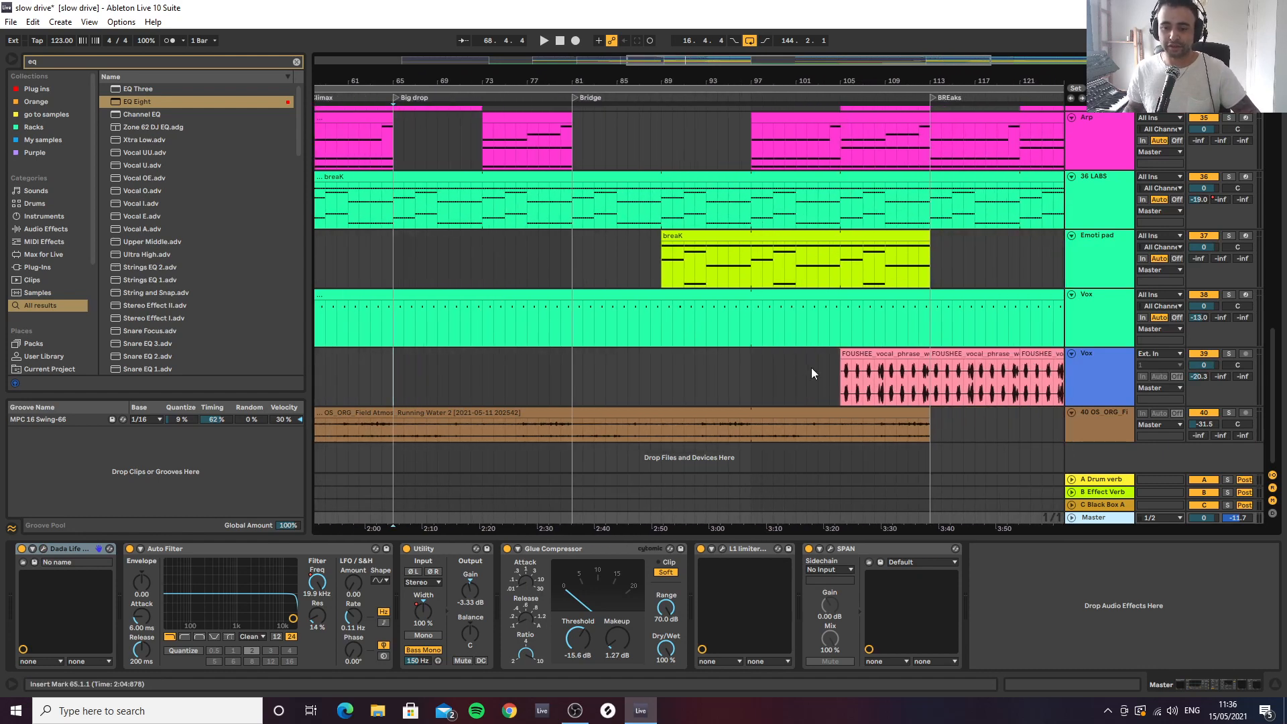
pyautogui.press('a')
pyautogui.scroll(-1, 1011, 505)
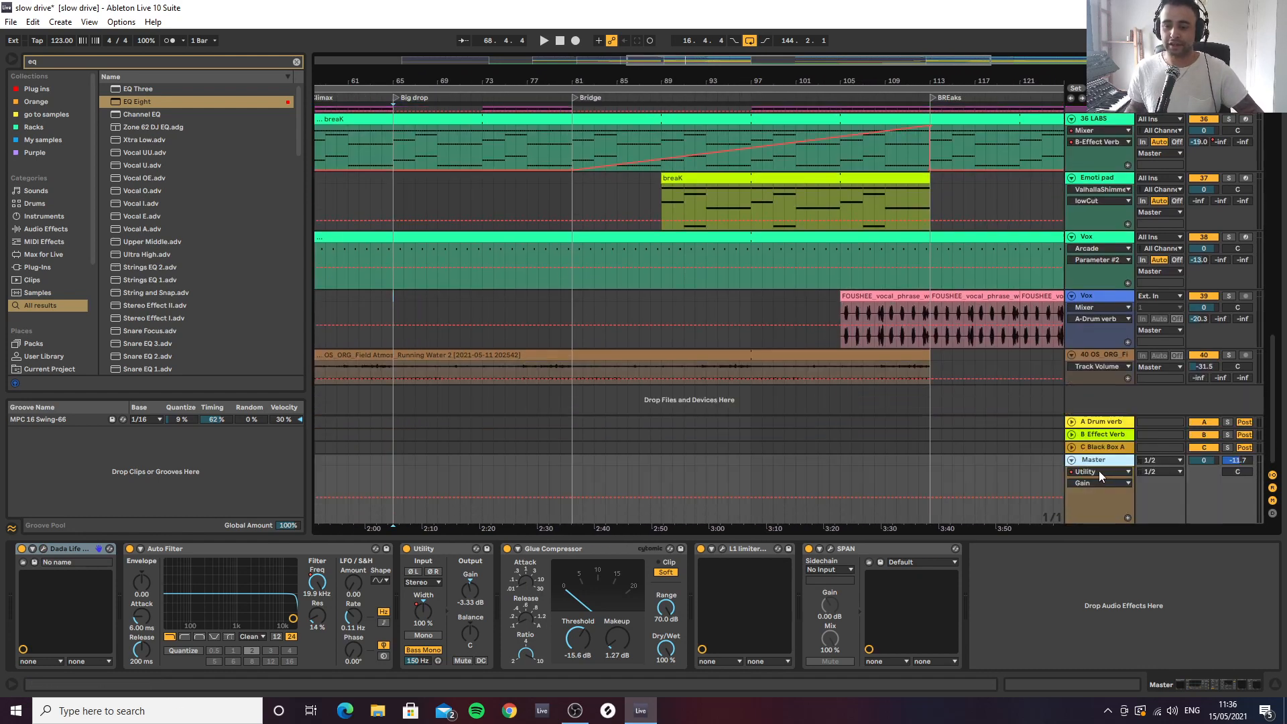
pyautogui.click(1099, 473)
pyautogui.click(1095, 494)
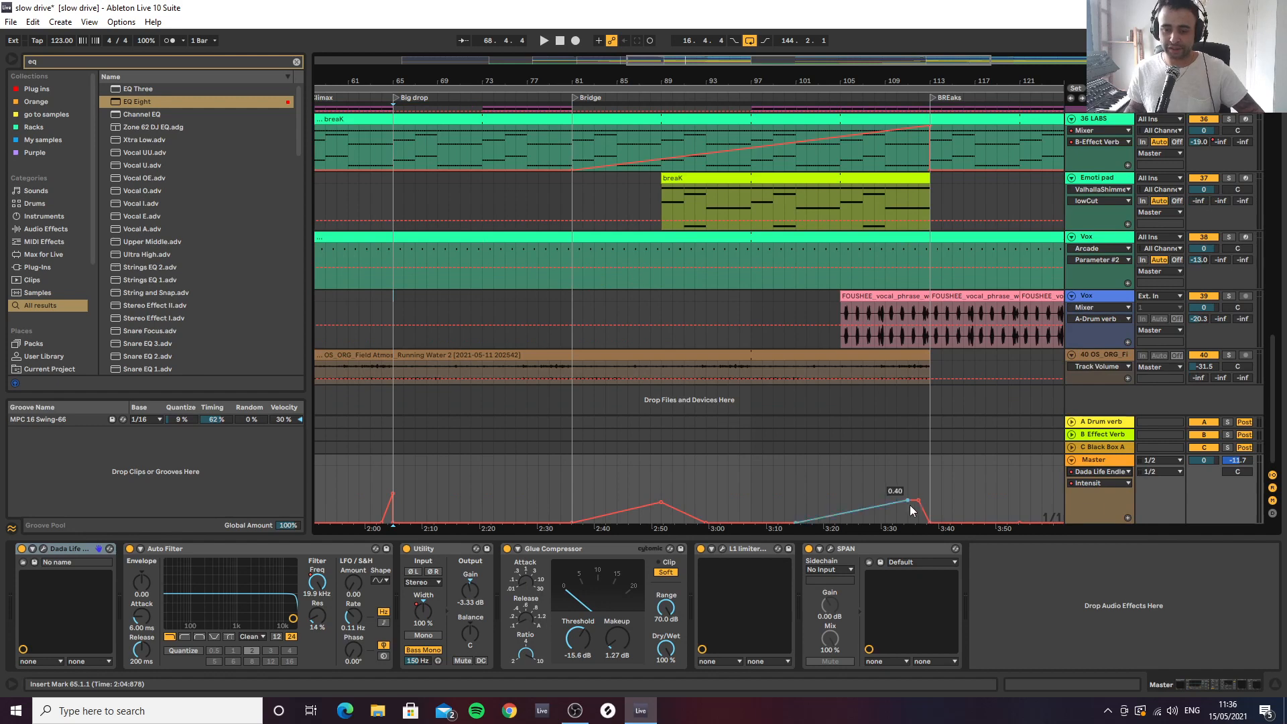
pyautogui.click(839, 491)
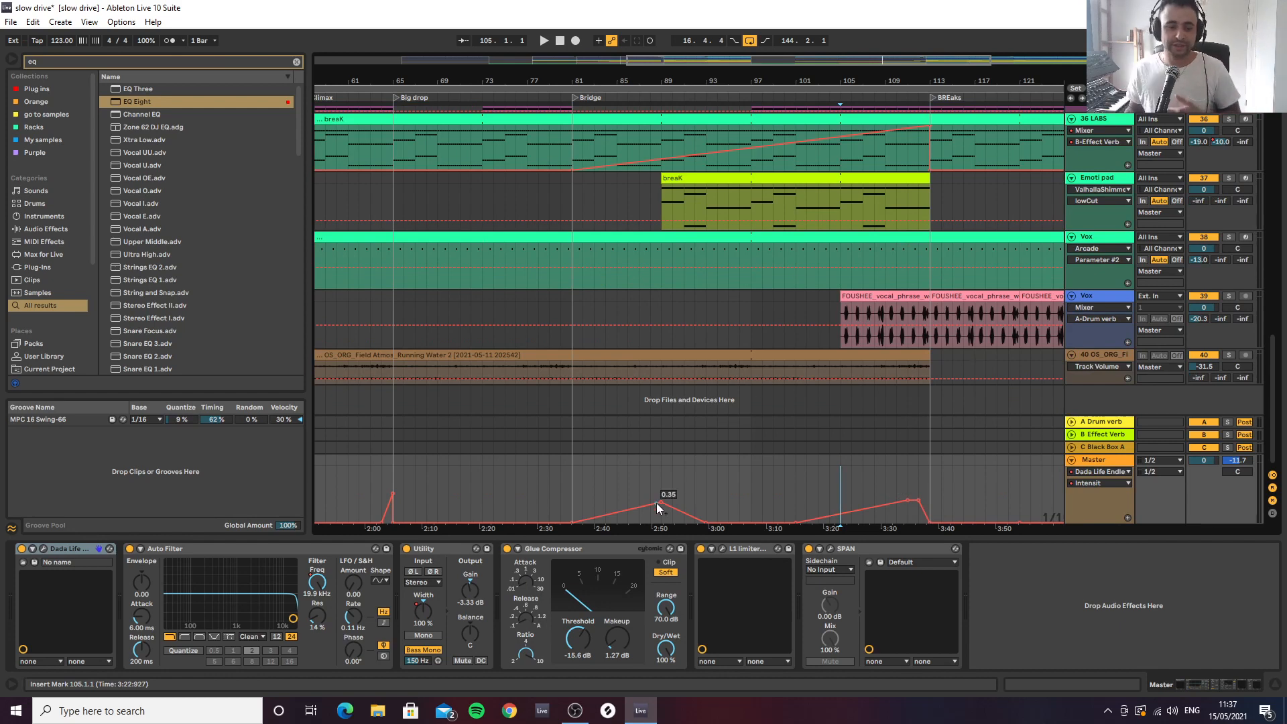
# Examine the Master Utility's Stereo Width automation and audition the transition into BREAks from bars 105 and 113
pyautogui.click(424, 613)
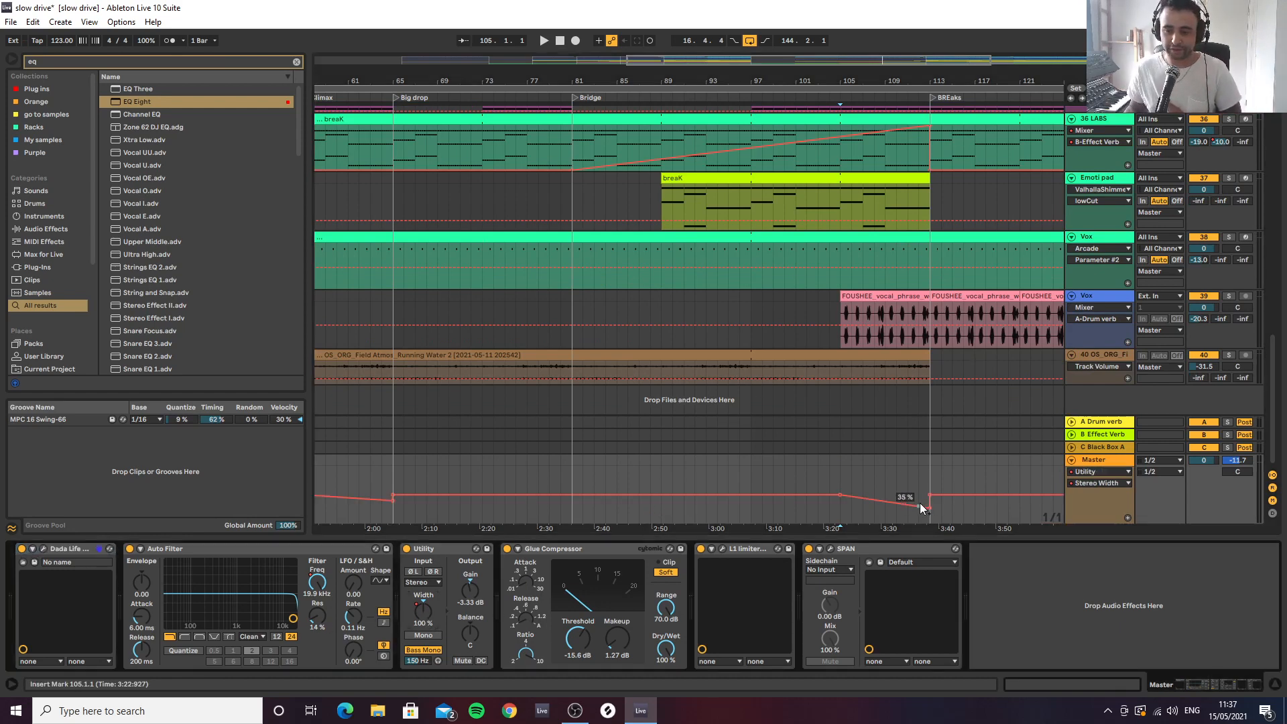
pyautogui.moveTo(920, 503); pyautogui.dragTo(926, 509)
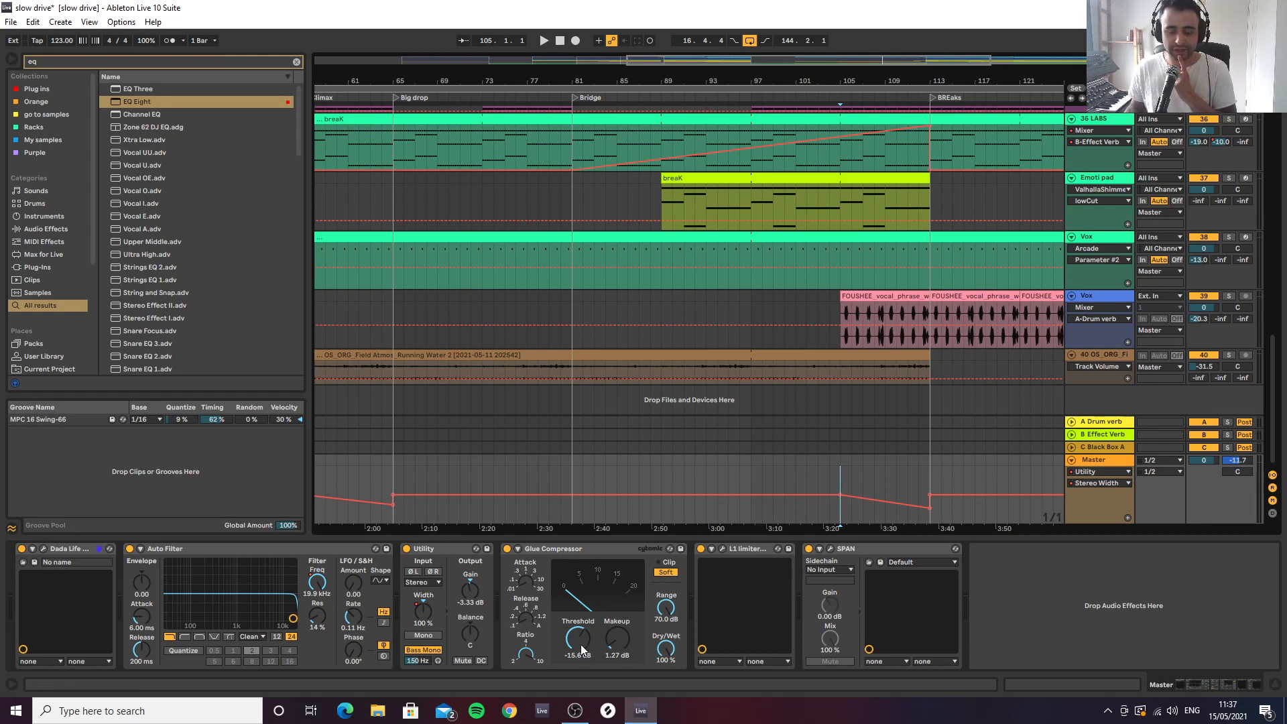
pyautogui.press('space')
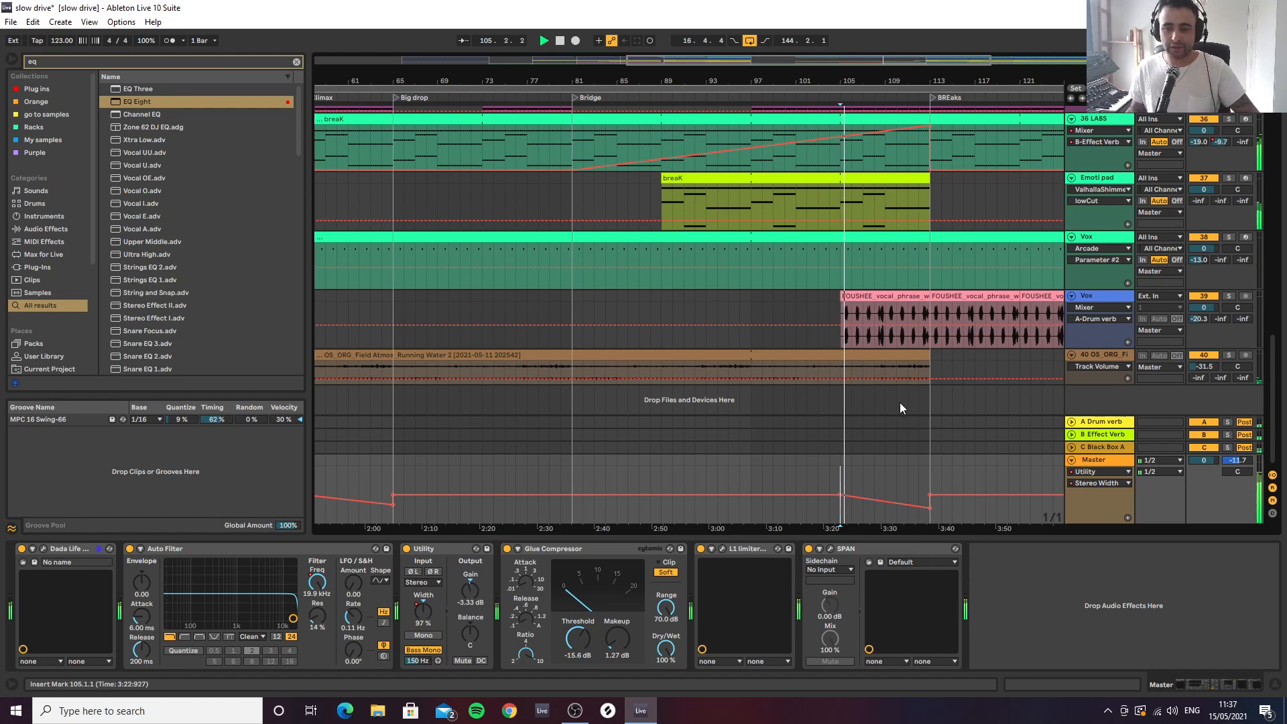
pyautogui.click(934, 474)
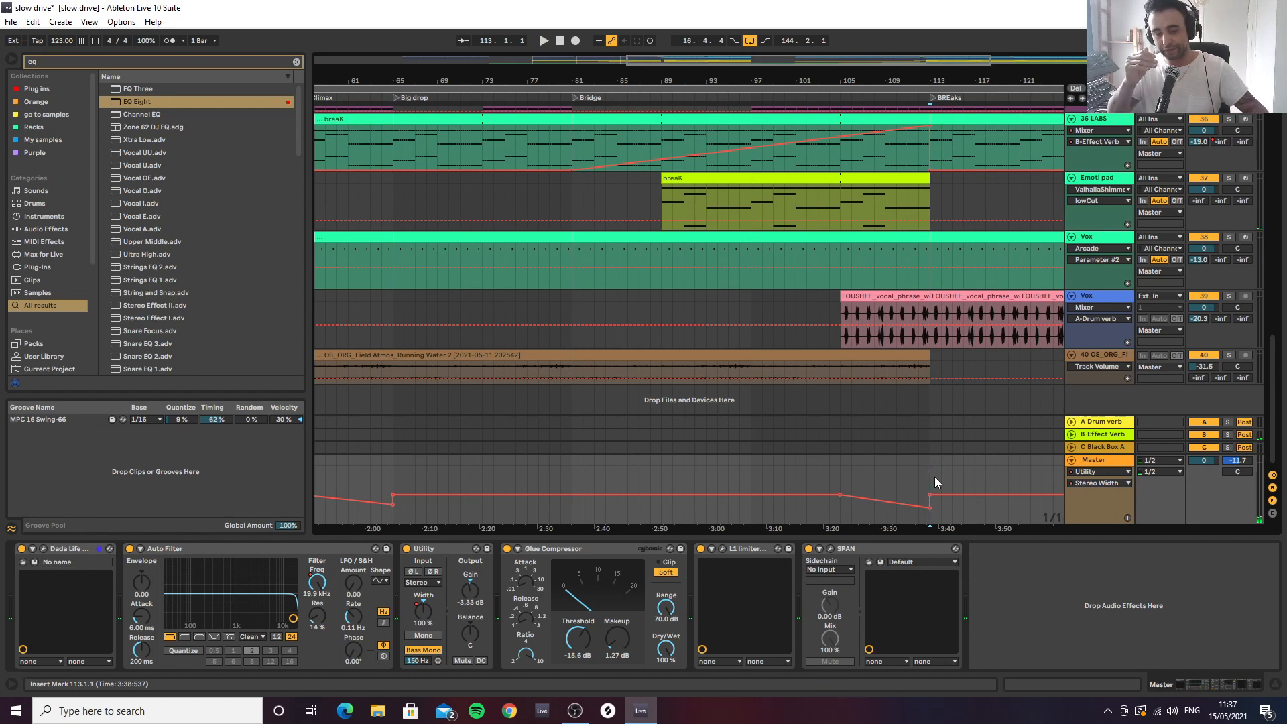
pyautogui.press('space')
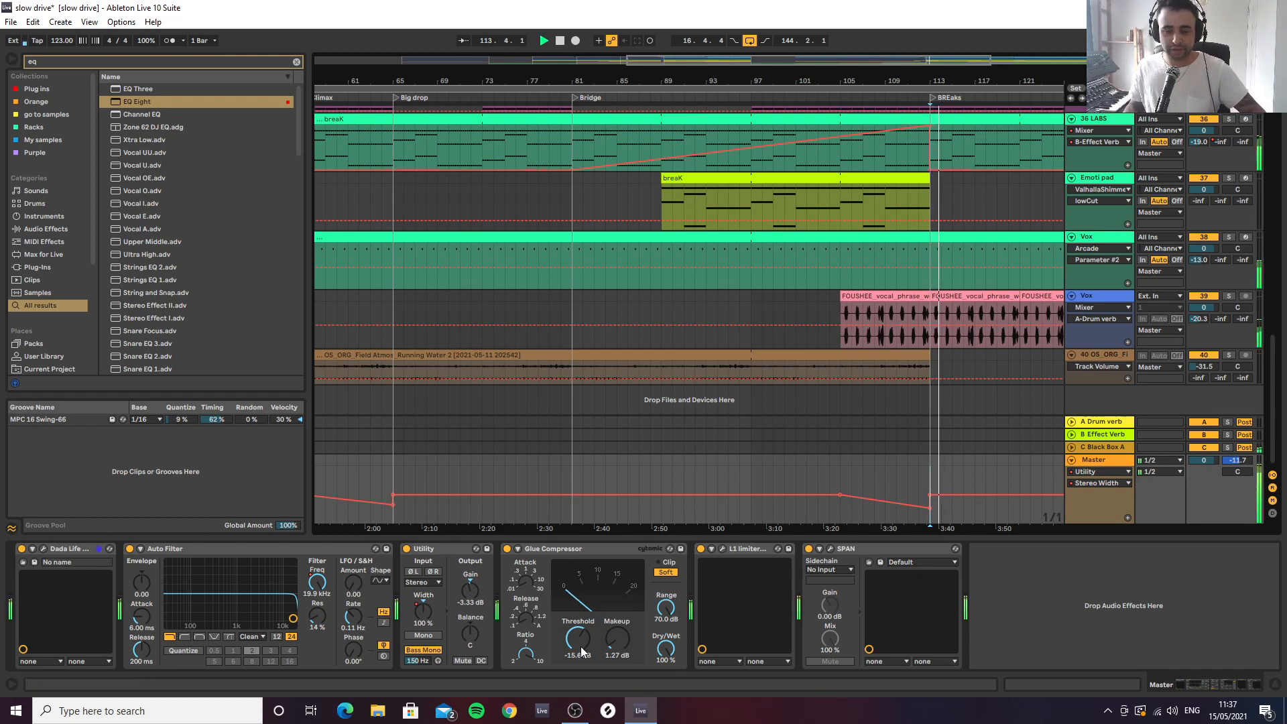
pyautogui.press('space')
# Reset the Master Utility's gain to 0 dB for a playback comparison and lower it to -3.89 dB
pyautogui.doubleClick(467, 596)
pyautogui.press('space')
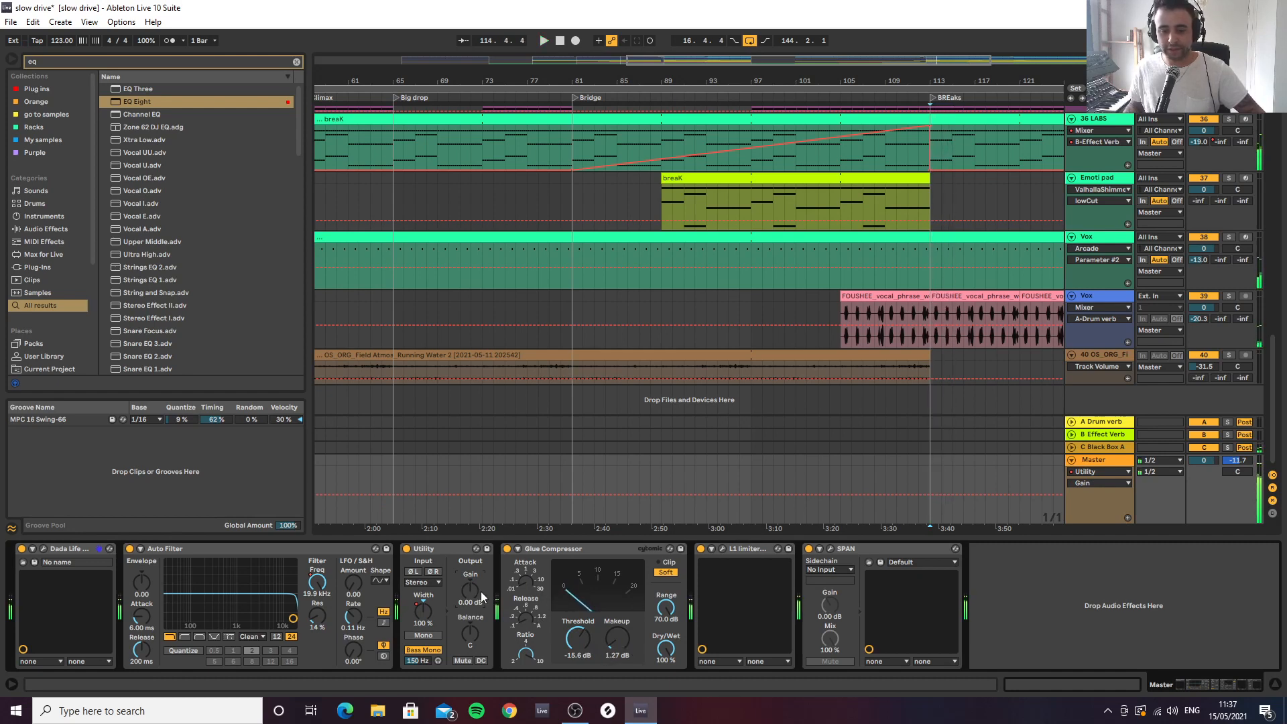
pyautogui.moveTo(481, 596); pyautogui.dragTo(481, 613)
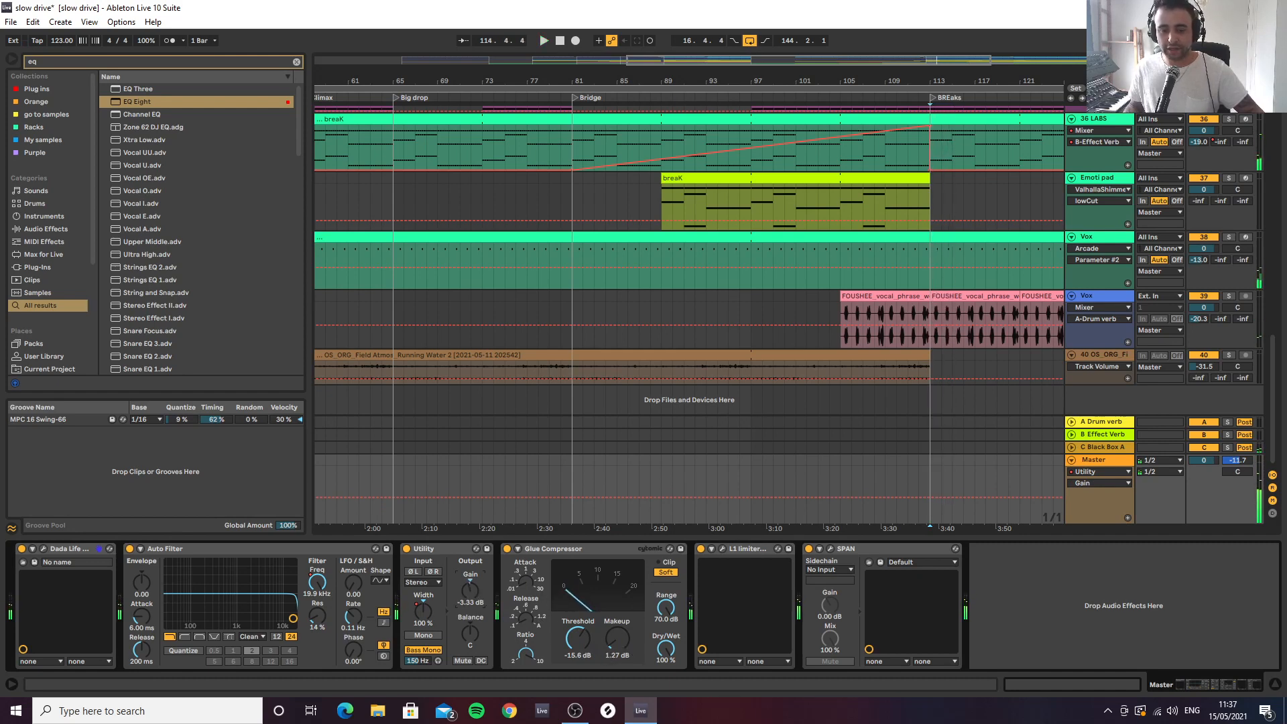
# View the settings of the L1 limiter plug-in on the Master track and close its window
pyautogui.click(723, 548)
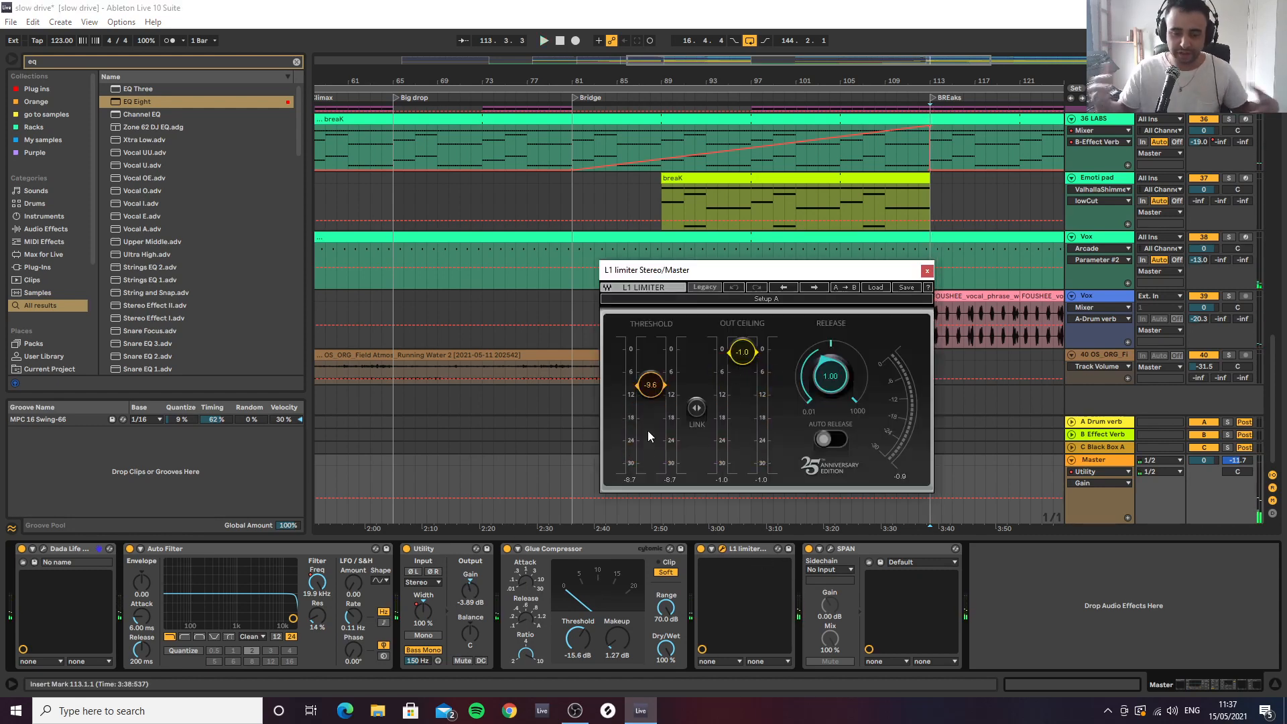
pyautogui.click(926, 270)
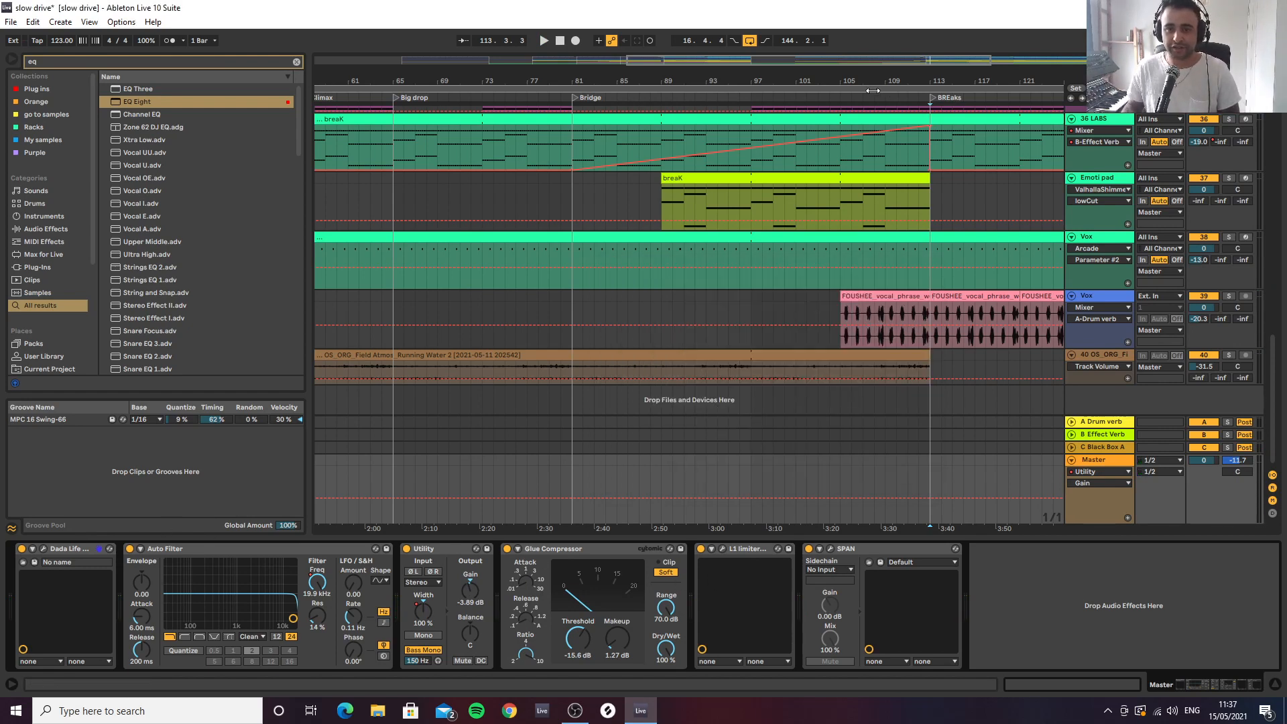
# Show the whole arrangement from the intro to bar 161 with the automation lanes hidden
pyautogui.moveTo(870, 78); pyautogui.dragTo(790, 78)
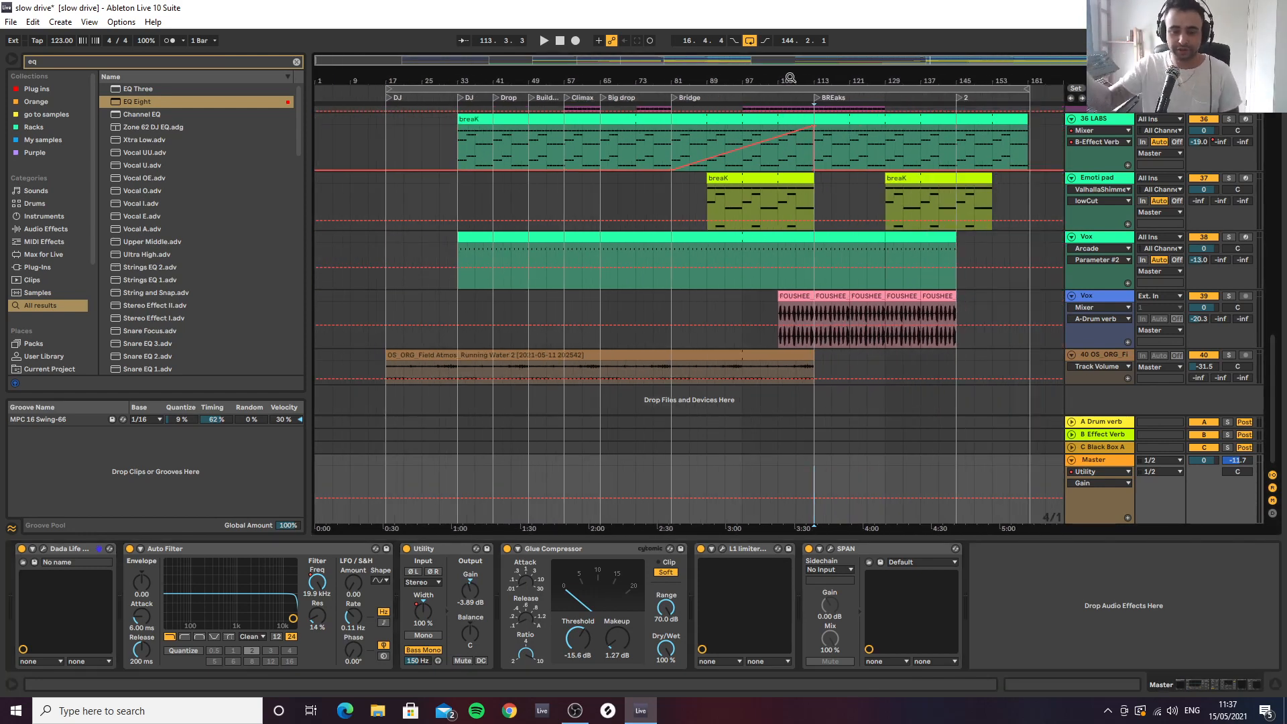
pyautogui.moveTo(916, 81); pyautogui.dragTo(909, 86)
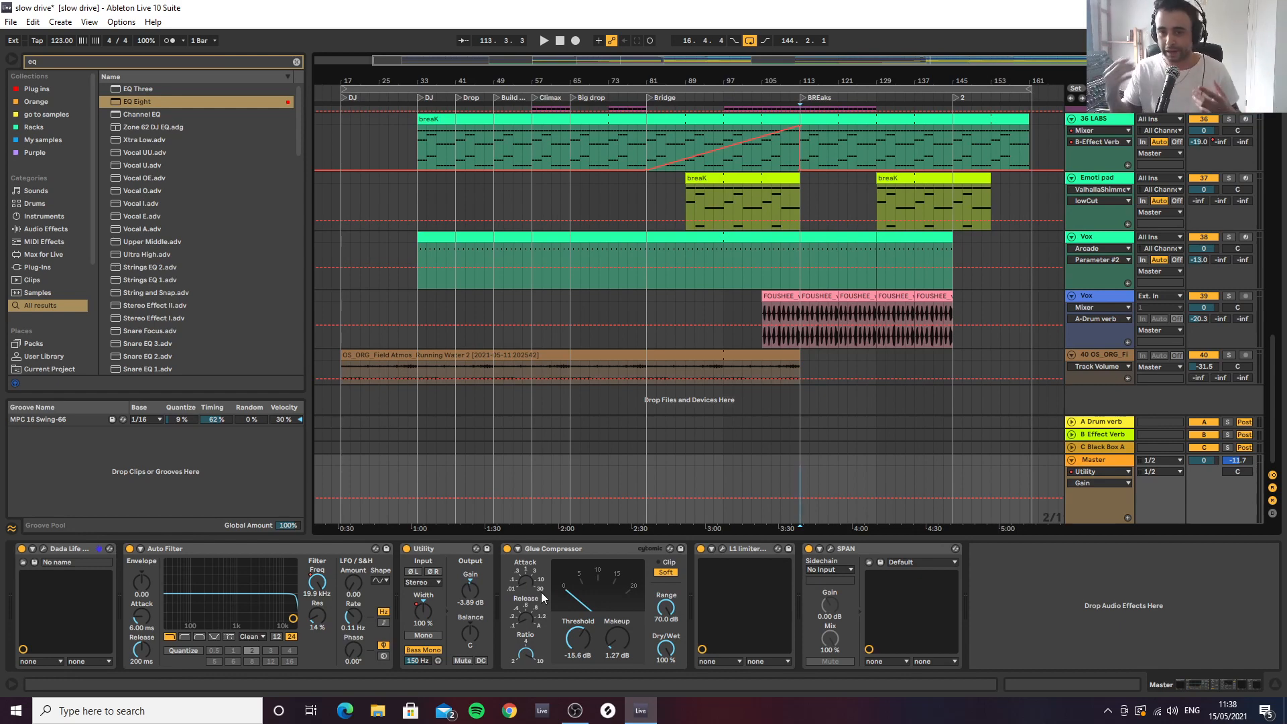
pyautogui.moveTo(943, 79); pyautogui.dragTo(942, 79)
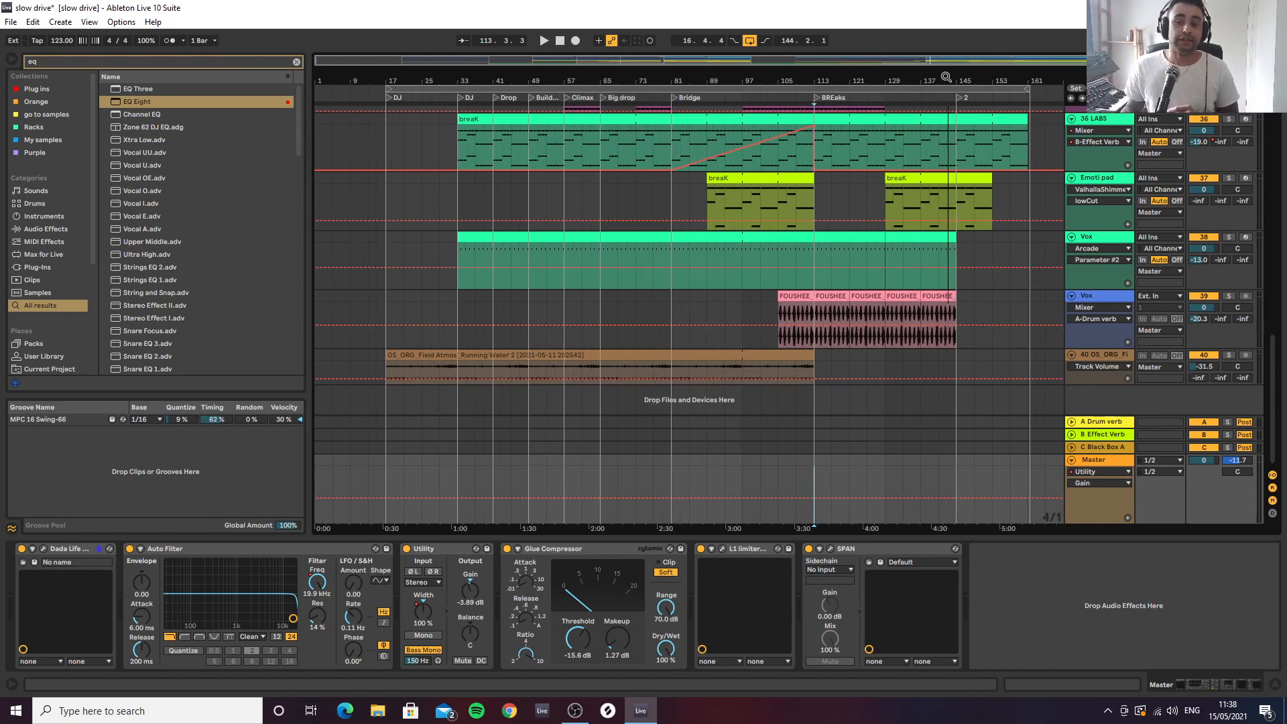
pyautogui.press('a')
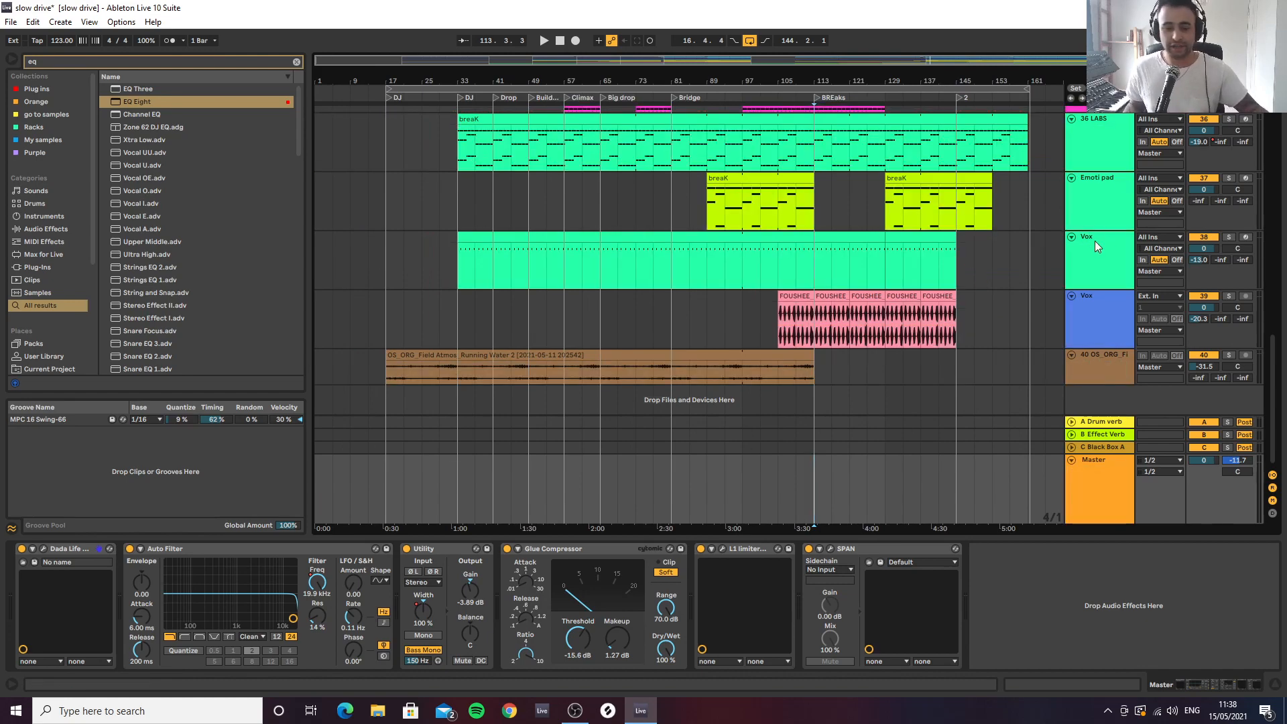
pyautogui.click(638, 712)
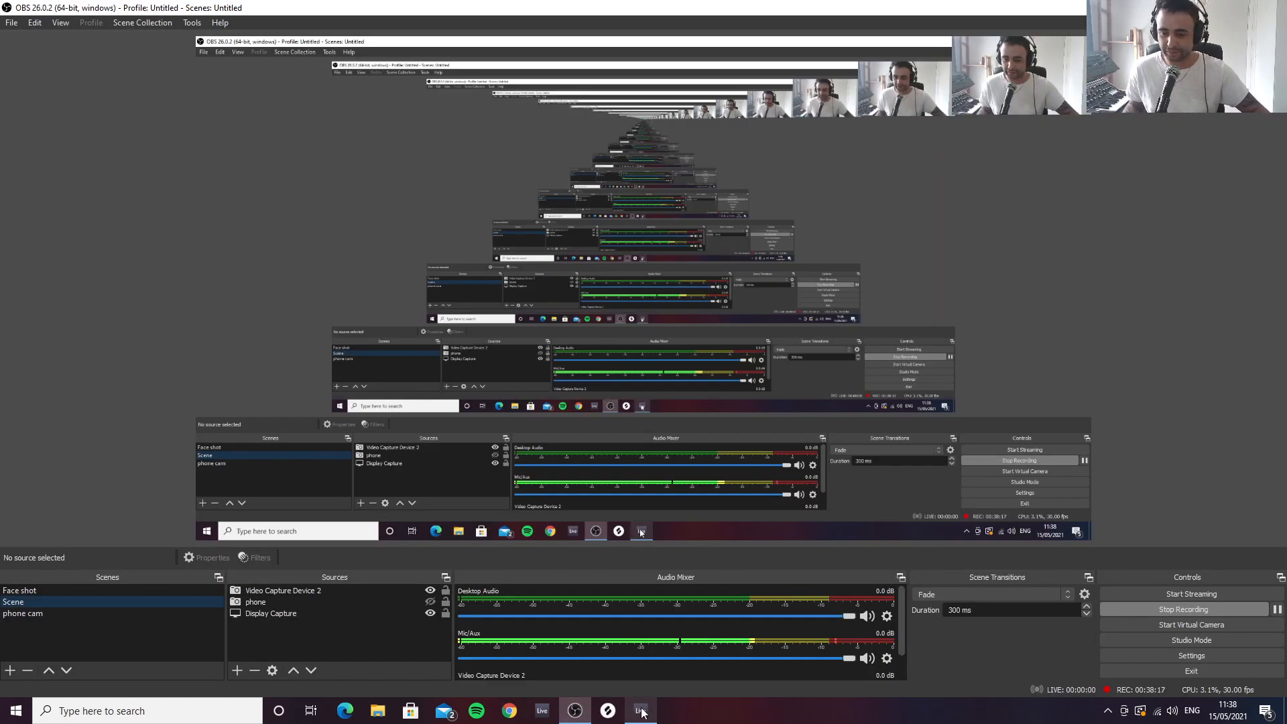
pyautogui.click(637, 711)
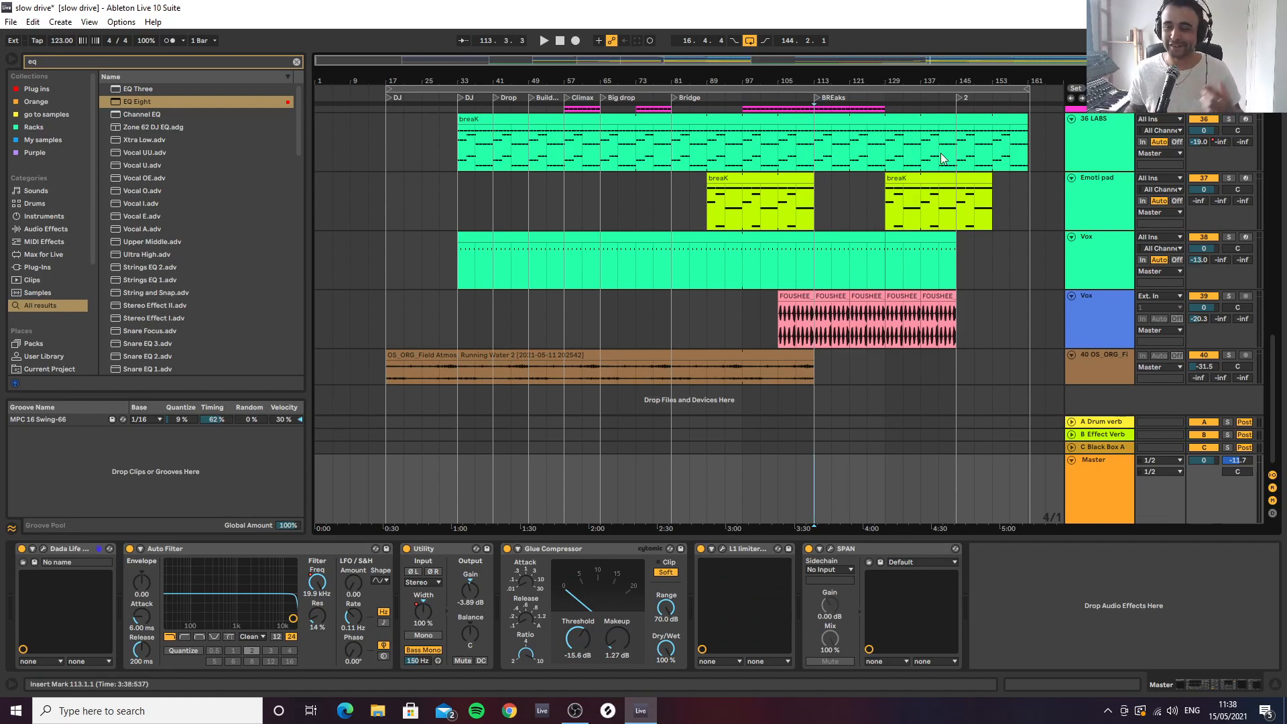
# Return to the upper tracks of the arrangement and fold the Drums group into a single track overview
pyautogui.scroll(5, 1078, 188)
pyautogui.scroll(4, 1074, 201)
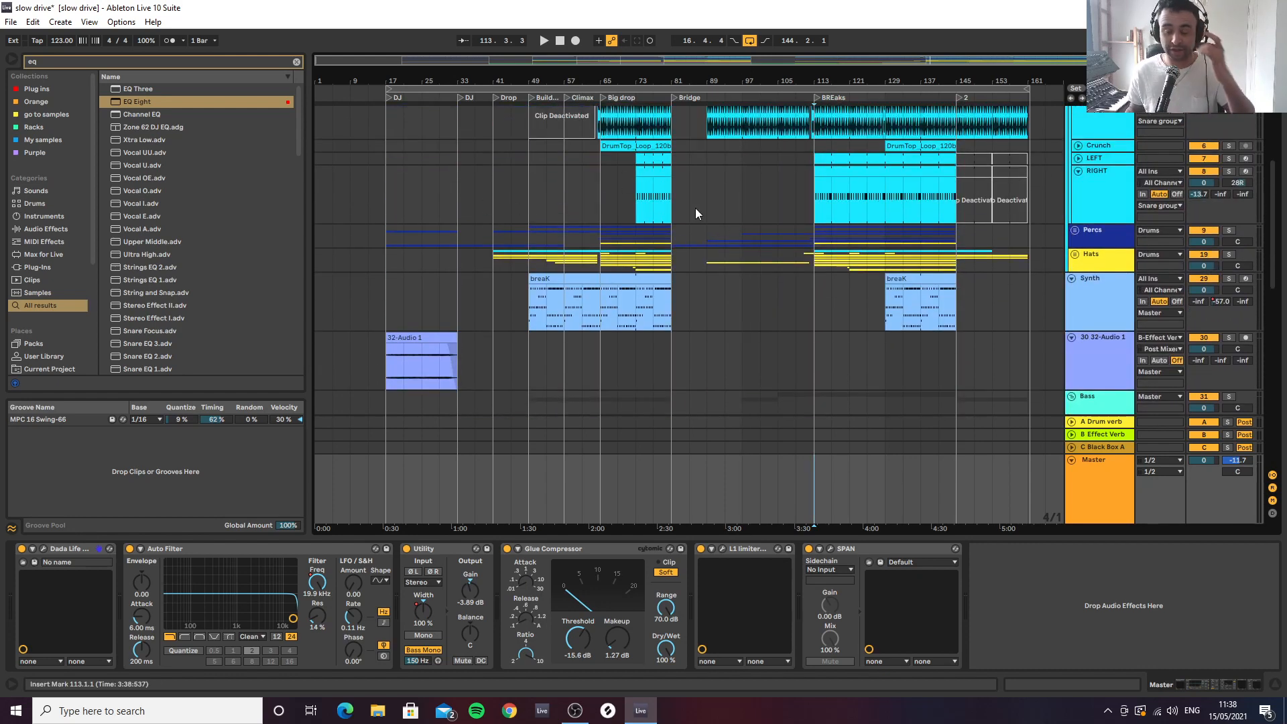
pyautogui.press('a')
pyautogui.press('a')
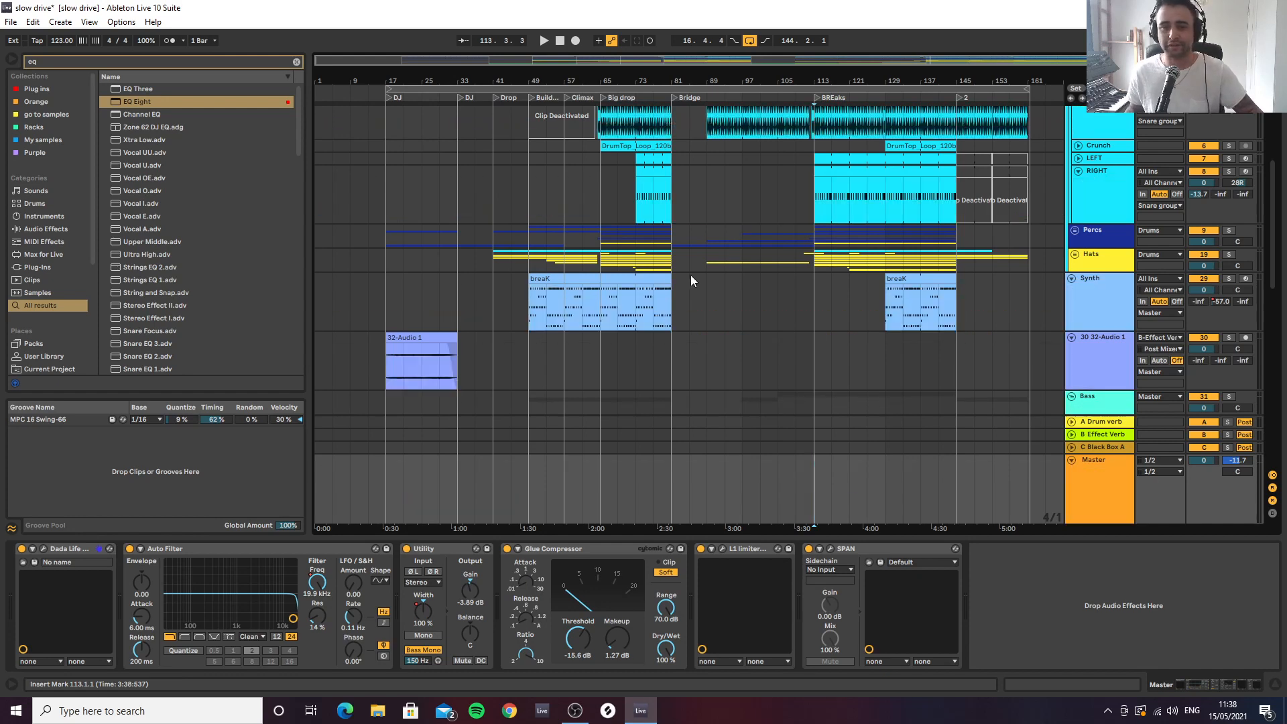
pyautogui.scroll(6, 724, 241)
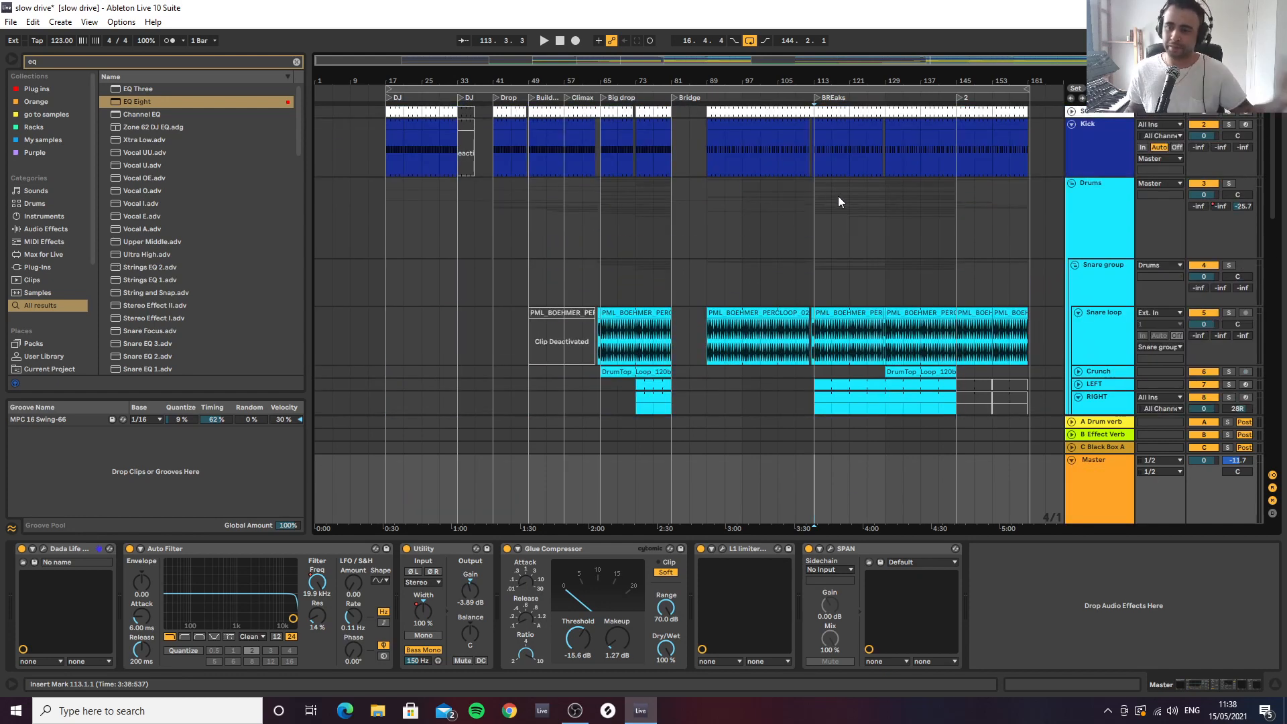
pyautogui.click(1071, 184)
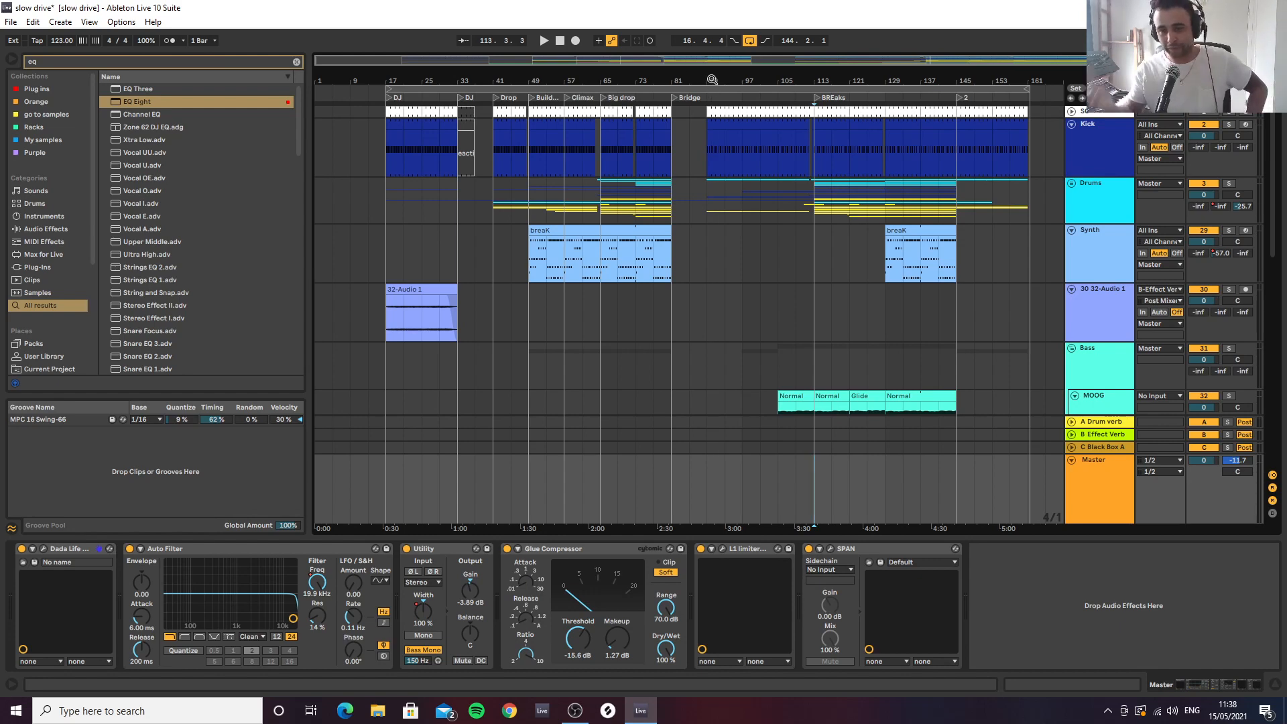
pyautogui.click(791, 79)
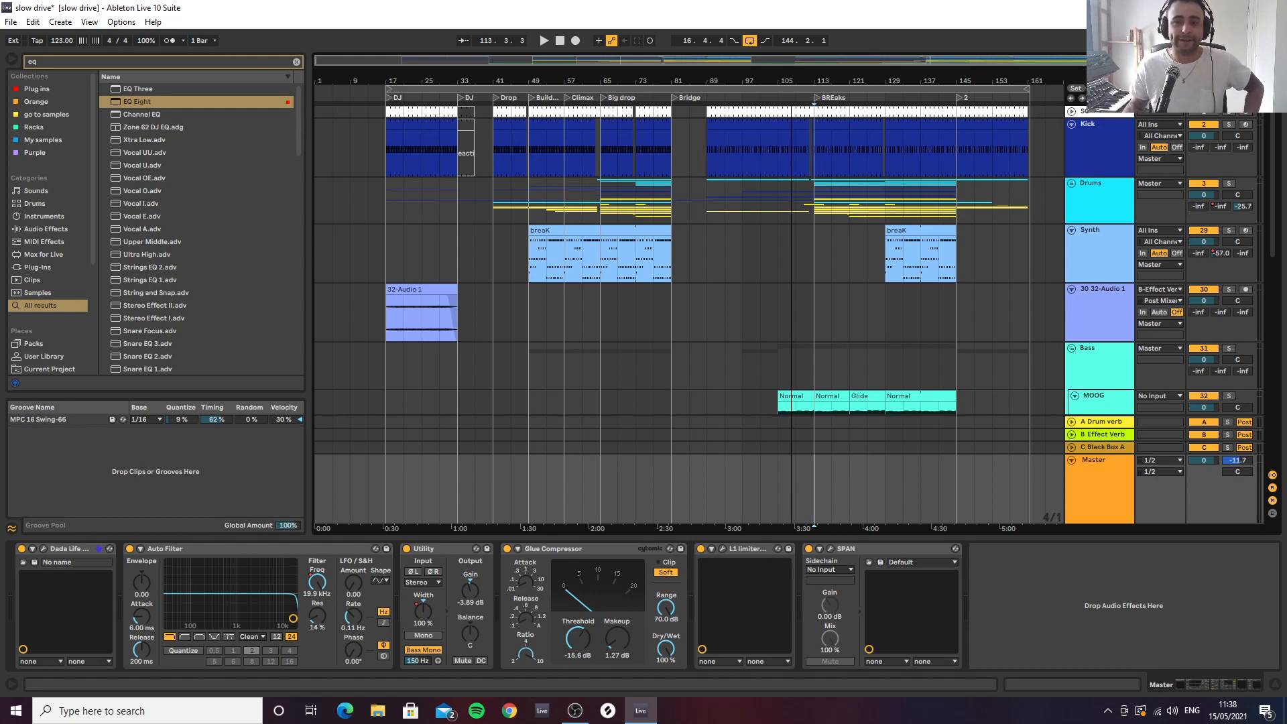
pyautogui.click(836, 266)
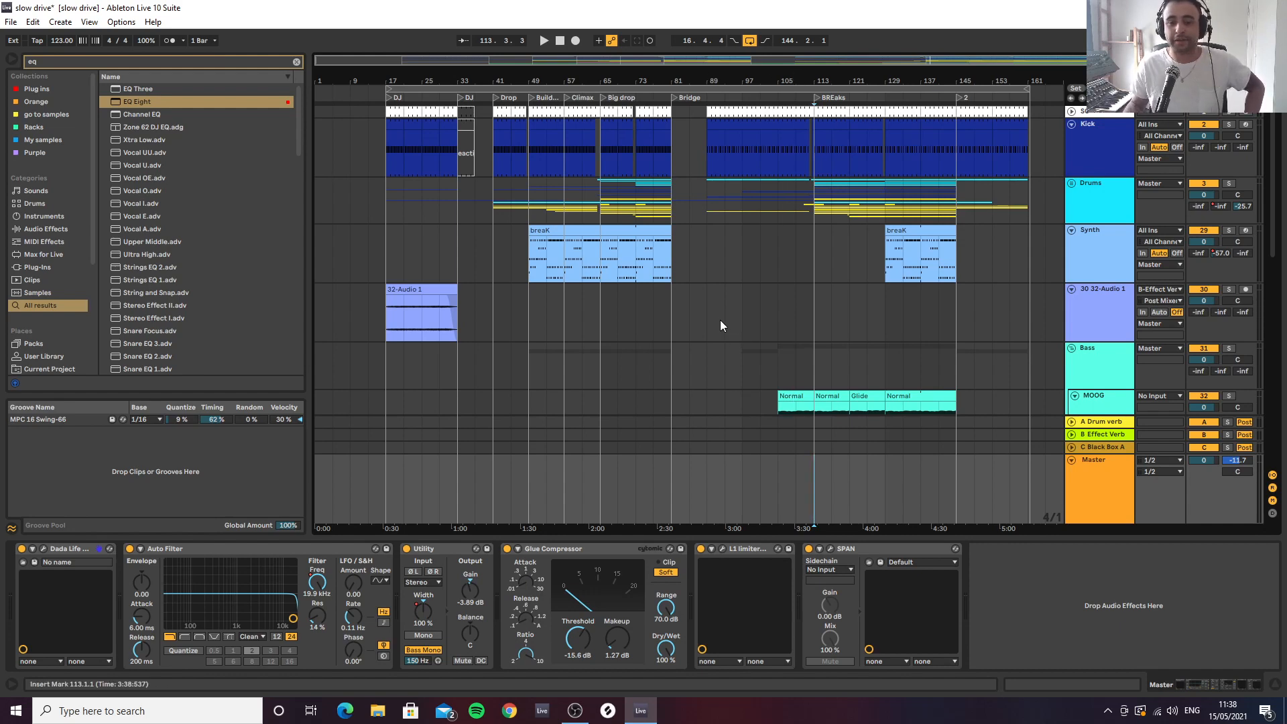